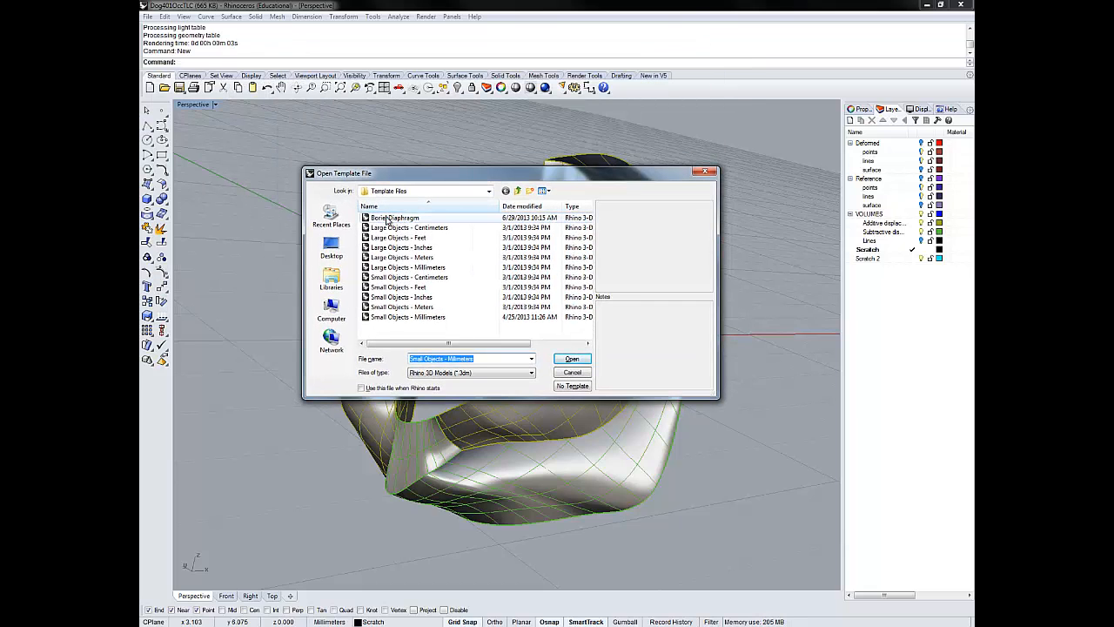
- Start a new model from the BoriekDiaphragm template file
click(389, 217)
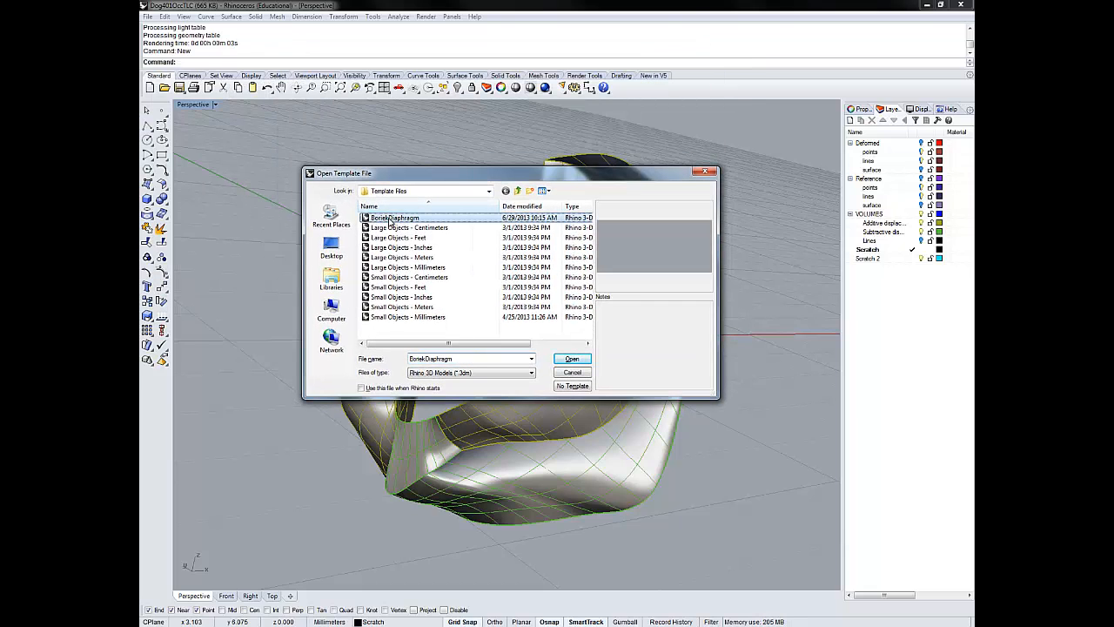
click(568, 360)
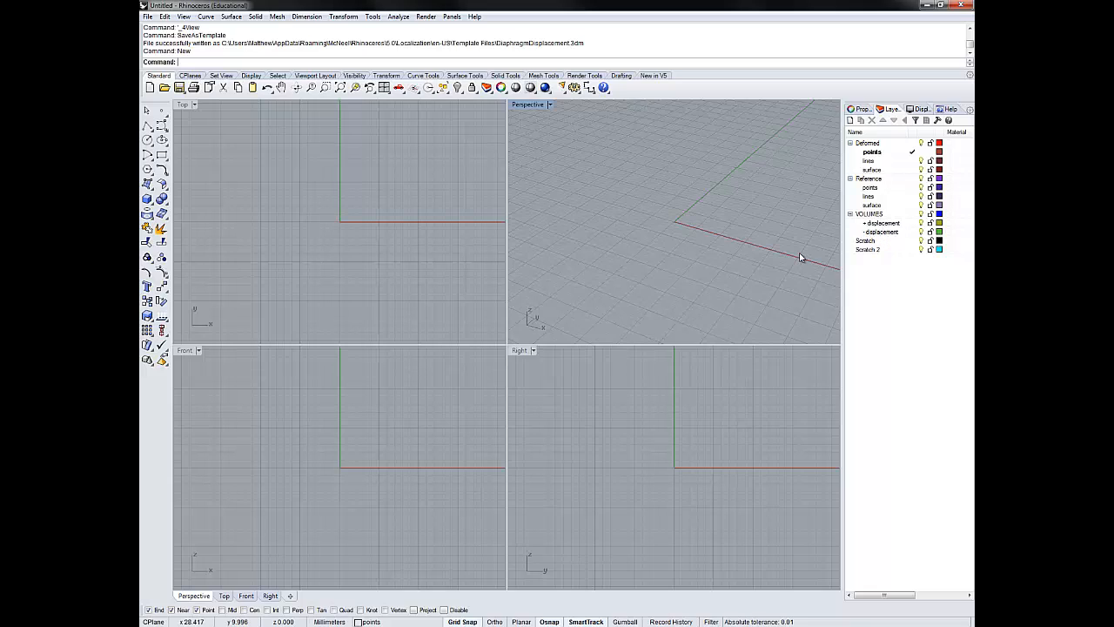
- Draw a solid box near the origin, placing its base corners in the Top view and its height in the Perspective view
click(147, 199)
click(292, 222)
click(355, 253)
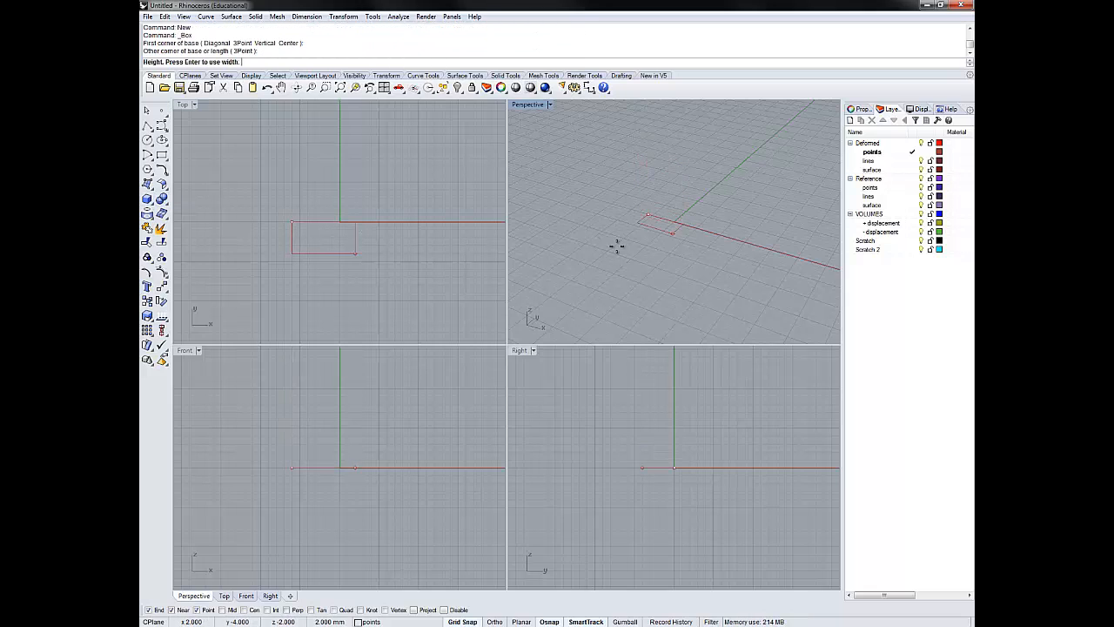
click(621, 203)
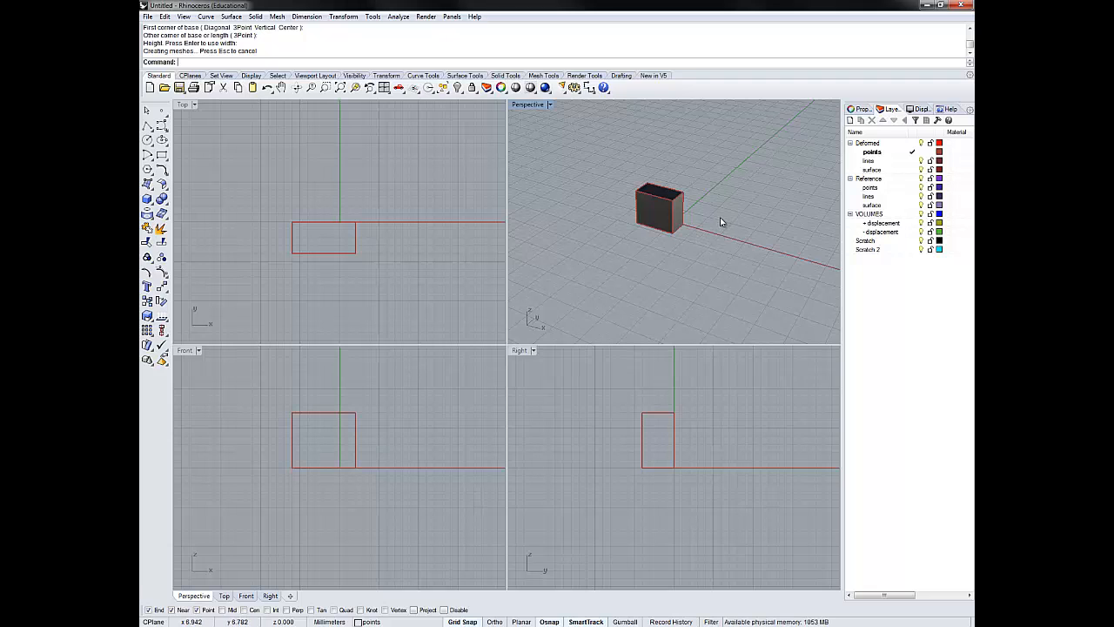
- Examine the box in the Perspective view from different angles and distances
mouse_move(731, 216)
right_down()
mouse_move(650, 241)
mouse_move(657, 190)
mouse_move(719, 183)
mouse_move(763, 219)
mouse_move(734, 269)
mouse_move(691, 259)
mouse_move(722, 194)
mouse_move(760, 232)
mouse_move(739, 220)
right_up()
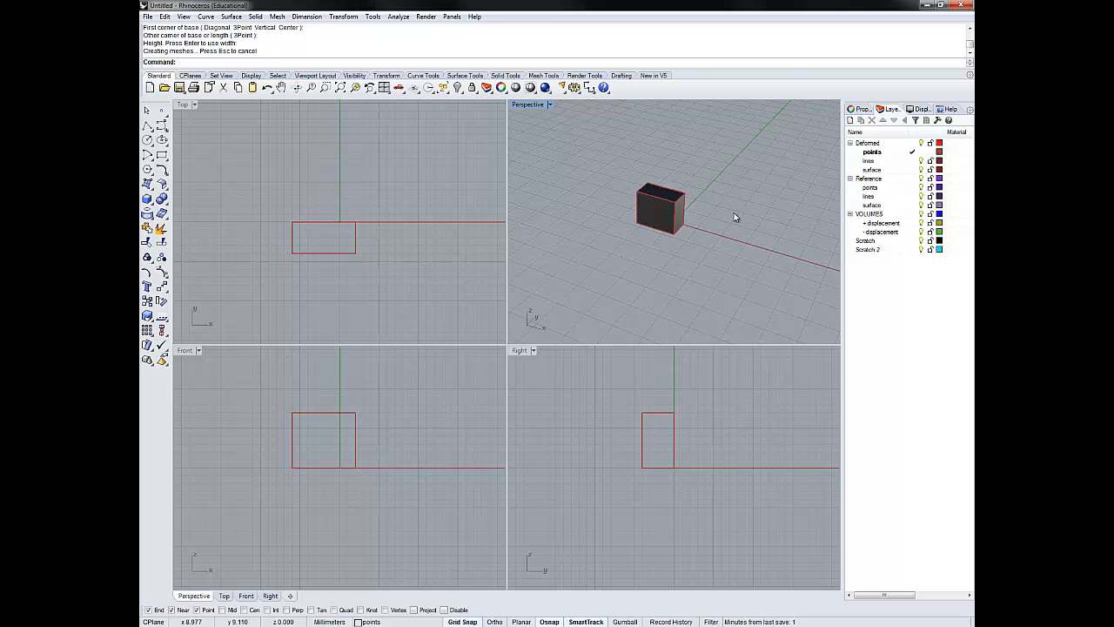
mouse_move(746, 217)
shift+right_down()
mouse_move(654, 224)
mouse_move(769, 226)
mouse_move(736, 187)
mouse_move(743, 269)
mouse_move(664, 273)
mouse_move(751, 269)
mouse_move(753, 221)
shift+right_up()
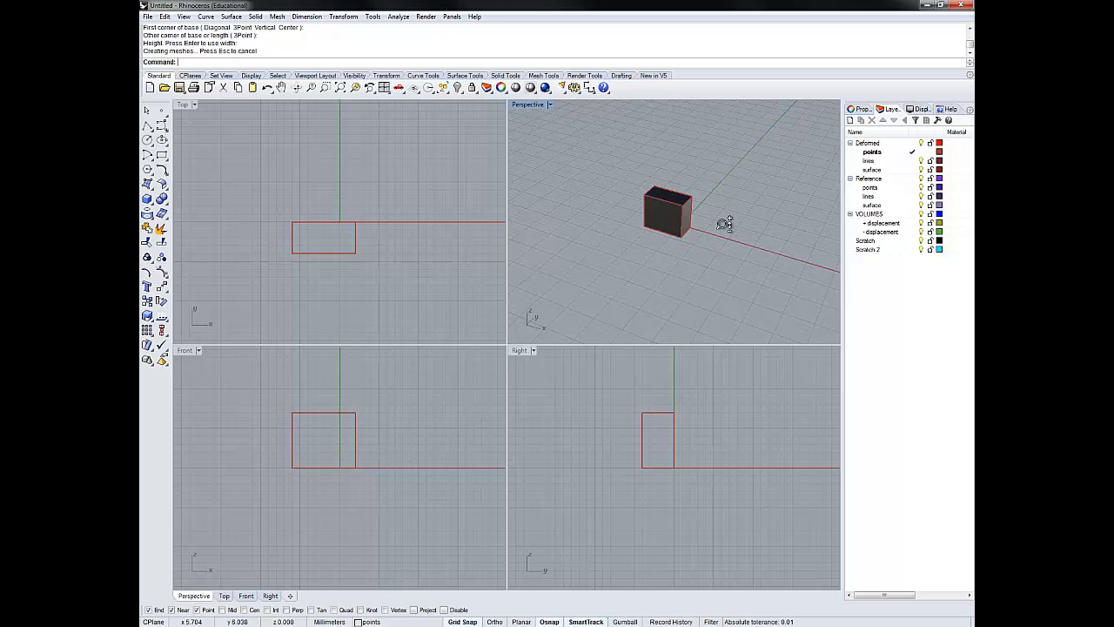
ctrl+right_drag(725, 223, 725, 197)
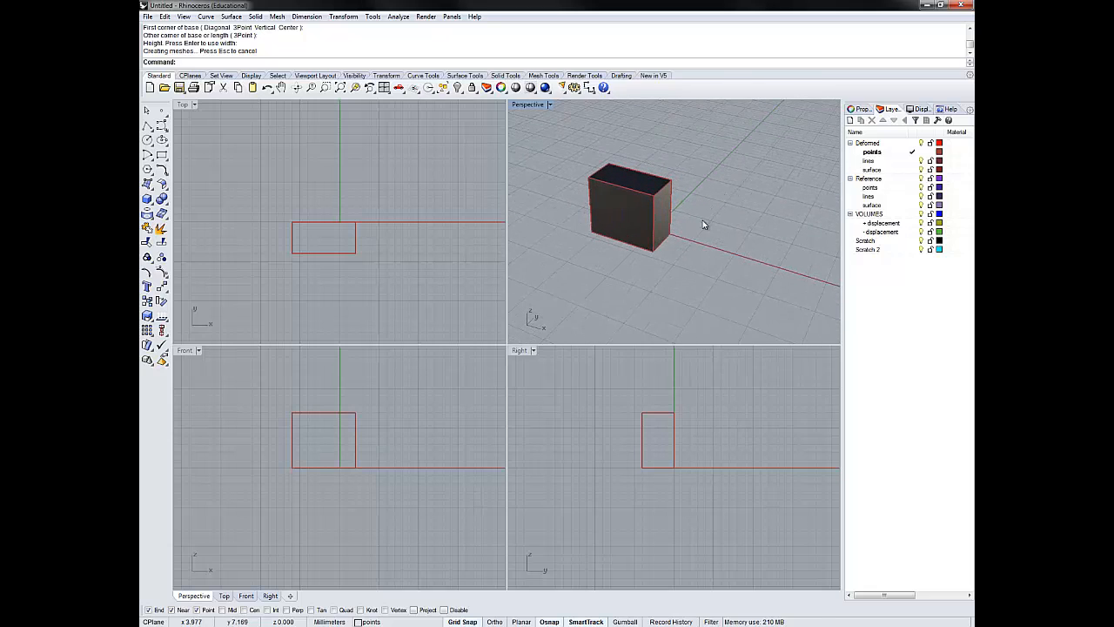
scroll(696, 222, down, 3)
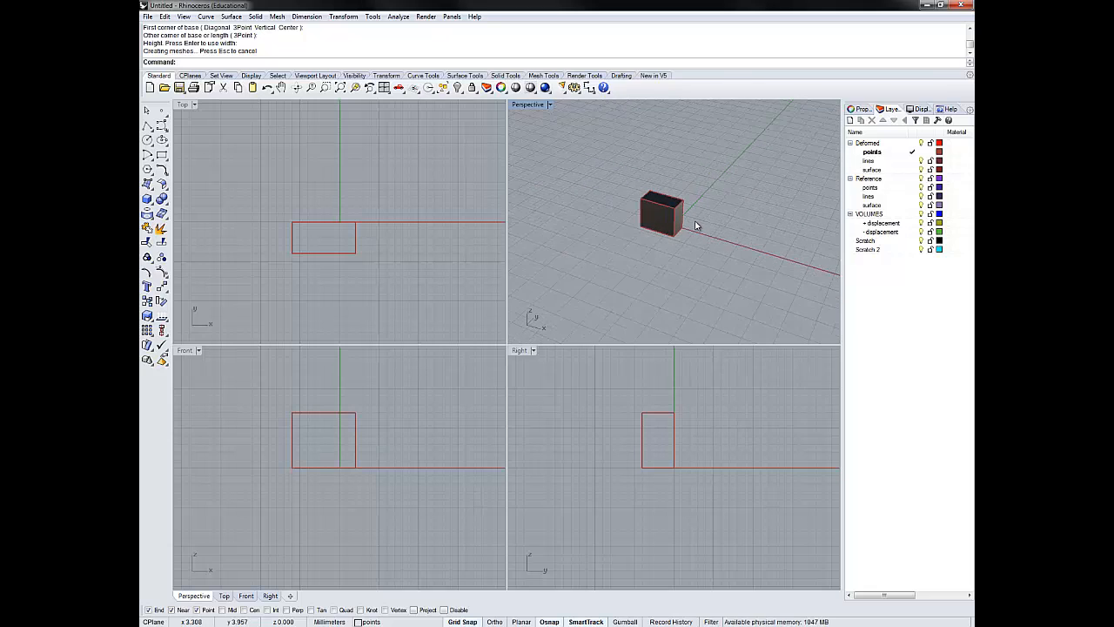
scroll(695, 225, up, 5)
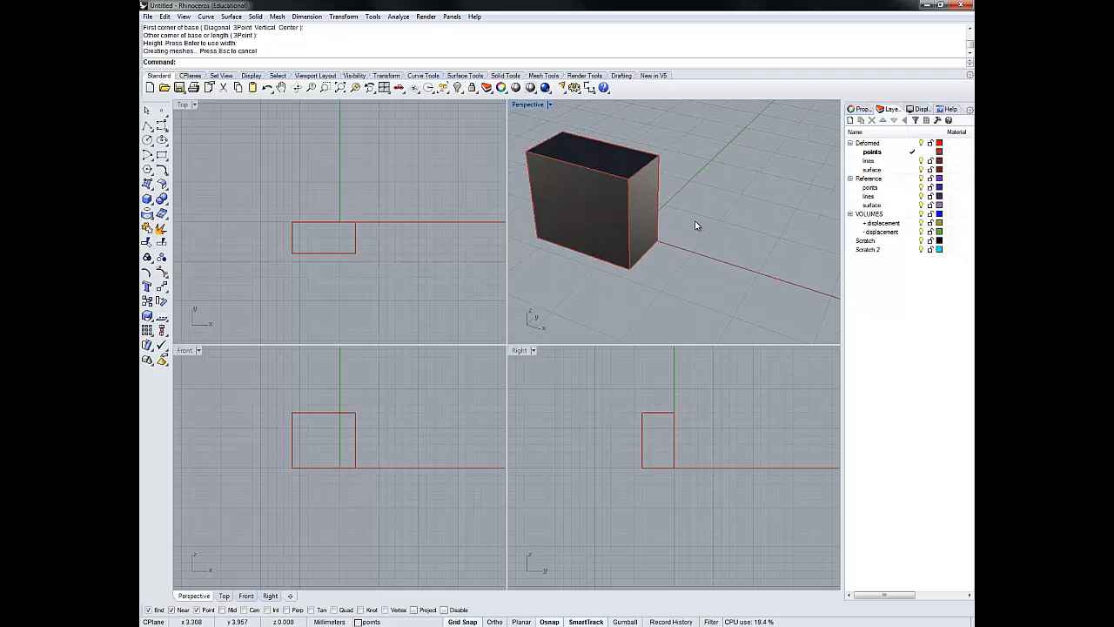
scroll(697, 226, down, 4)
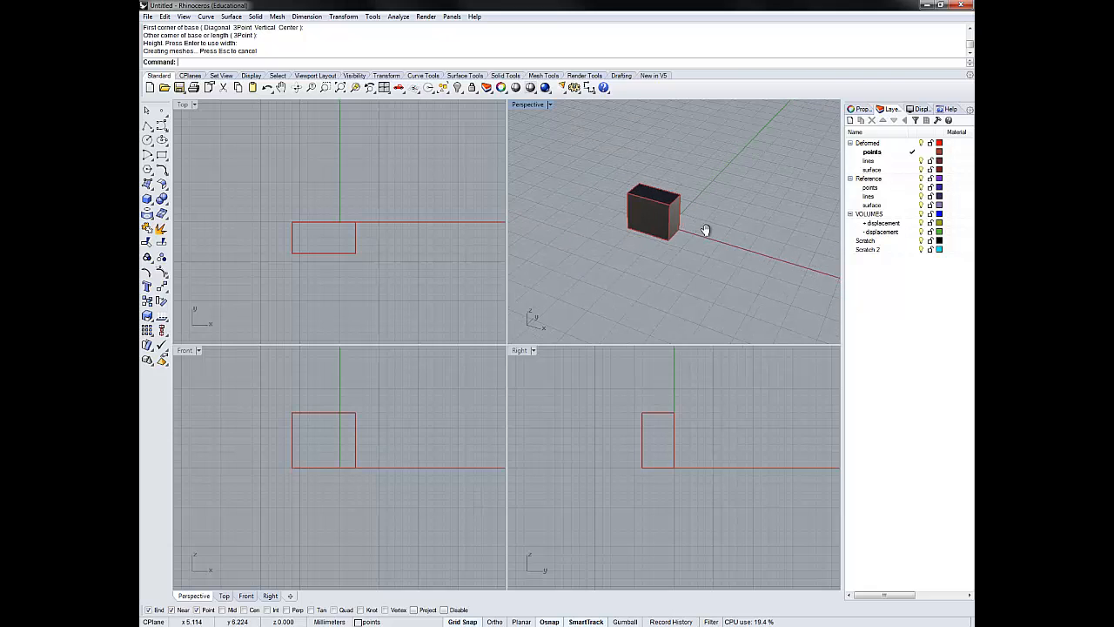
right_drag(706, 230, 688, 410)
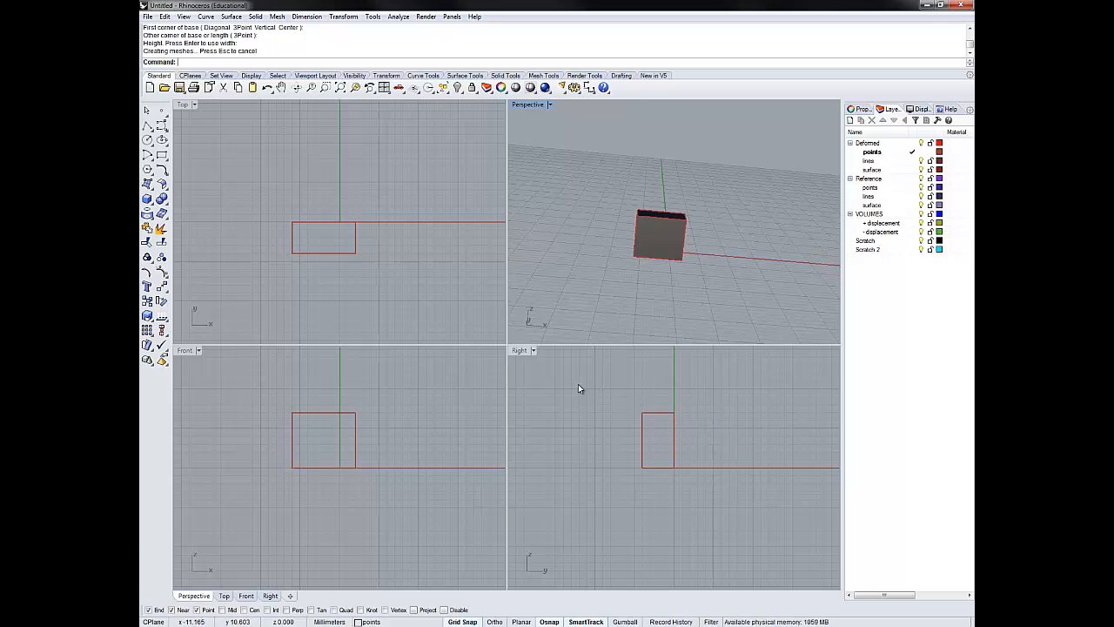
- Try enclosing-window and crossing-window selection on the box in the Right view, then clear the selection
drag(576, 383, 633, 427)
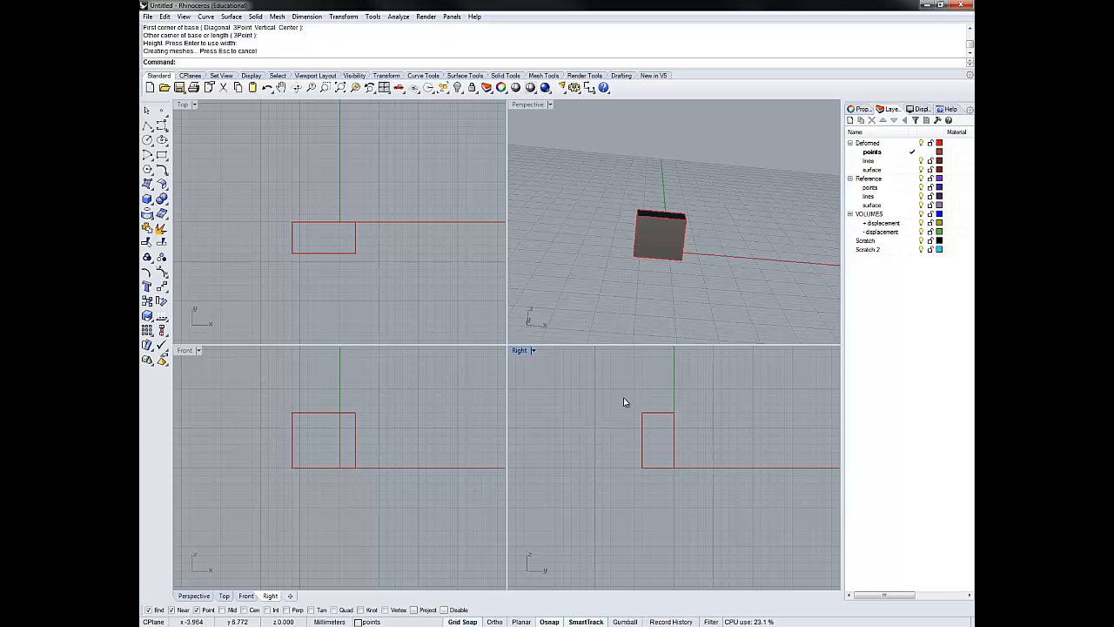
drag(606, 393, 706, 483)
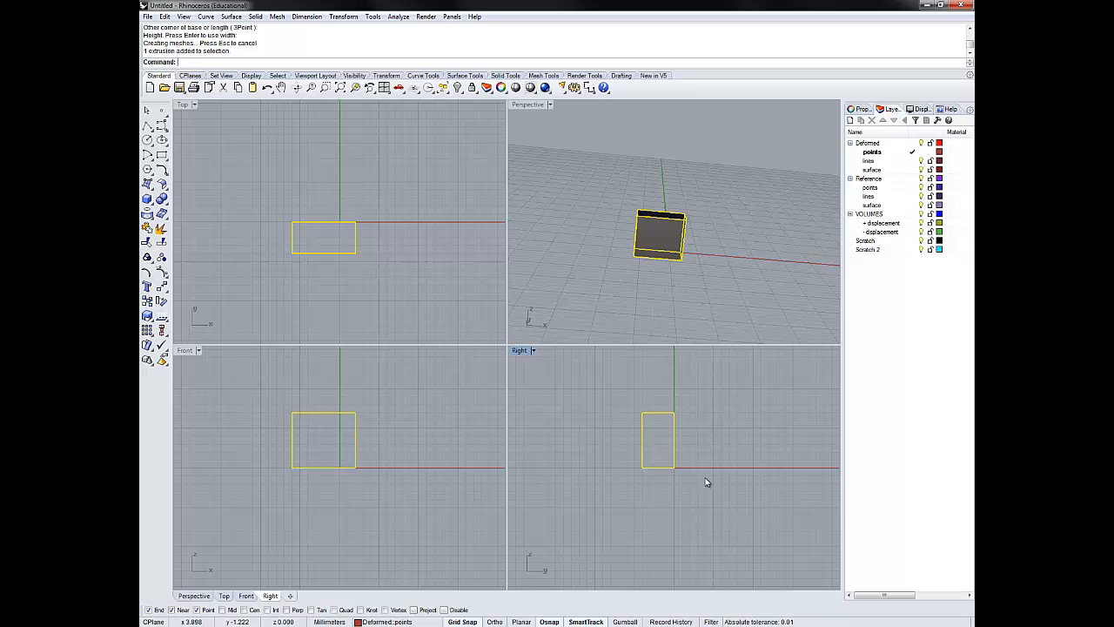
key(Escape)
drag(587, 385, 659, 482)
drag(615, 396, 661, 482)
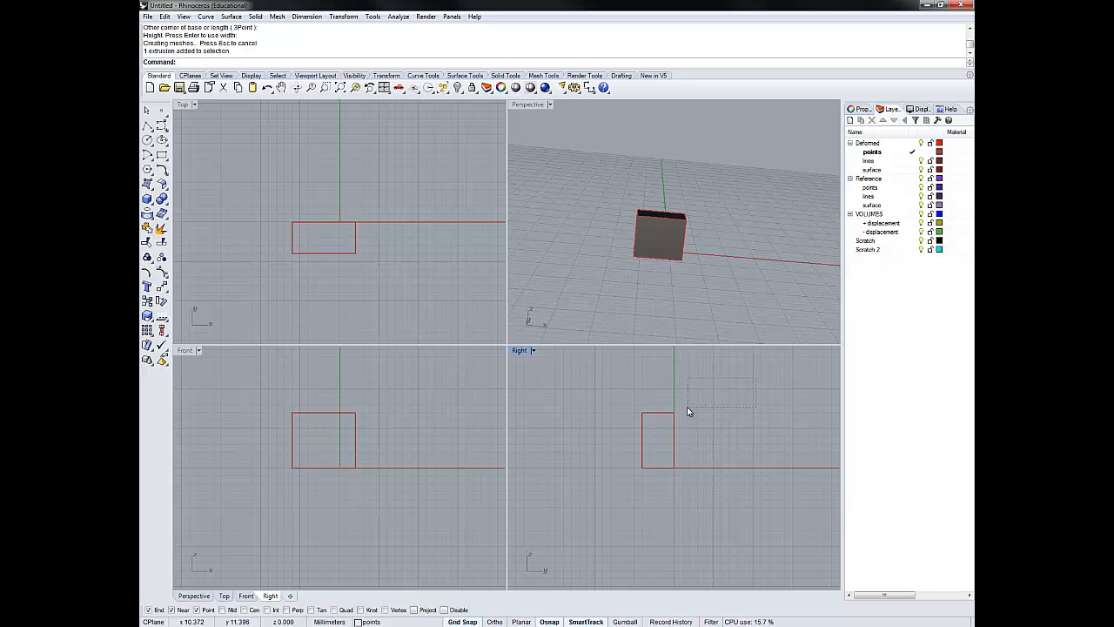
drag(683, 410, 611, 492)
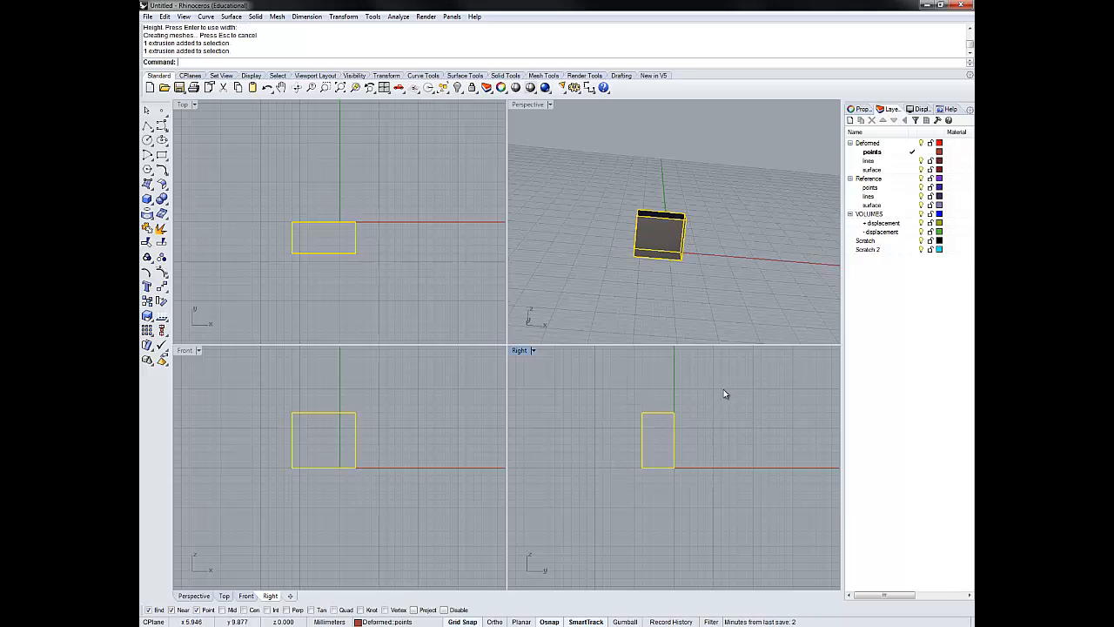
click(723, 390)
drag(740, 384, 685, 455)
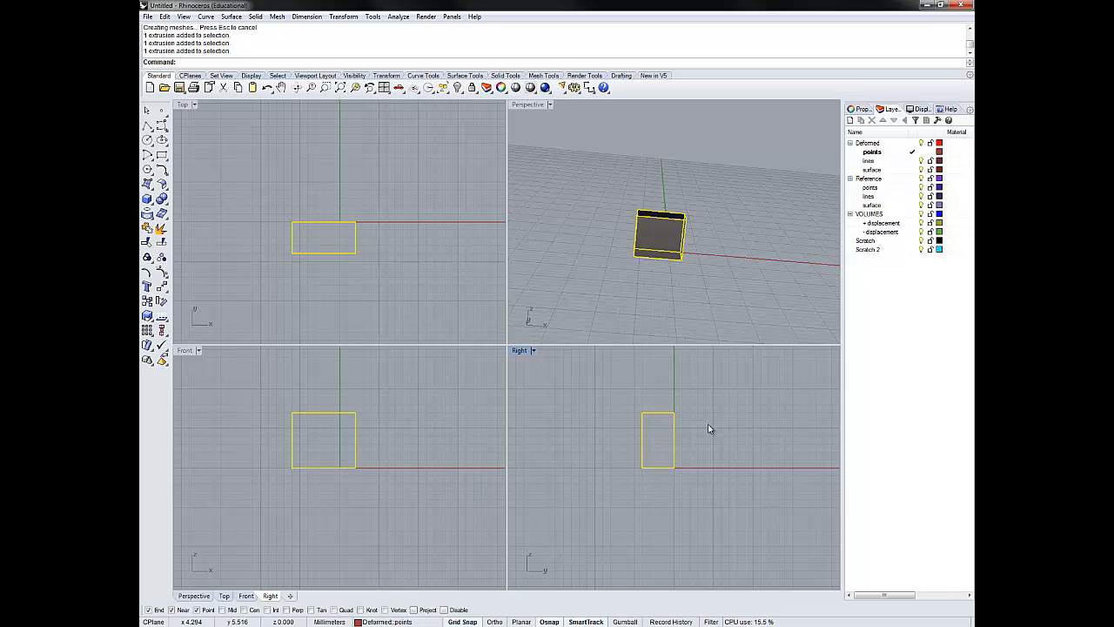
click(709, 426)
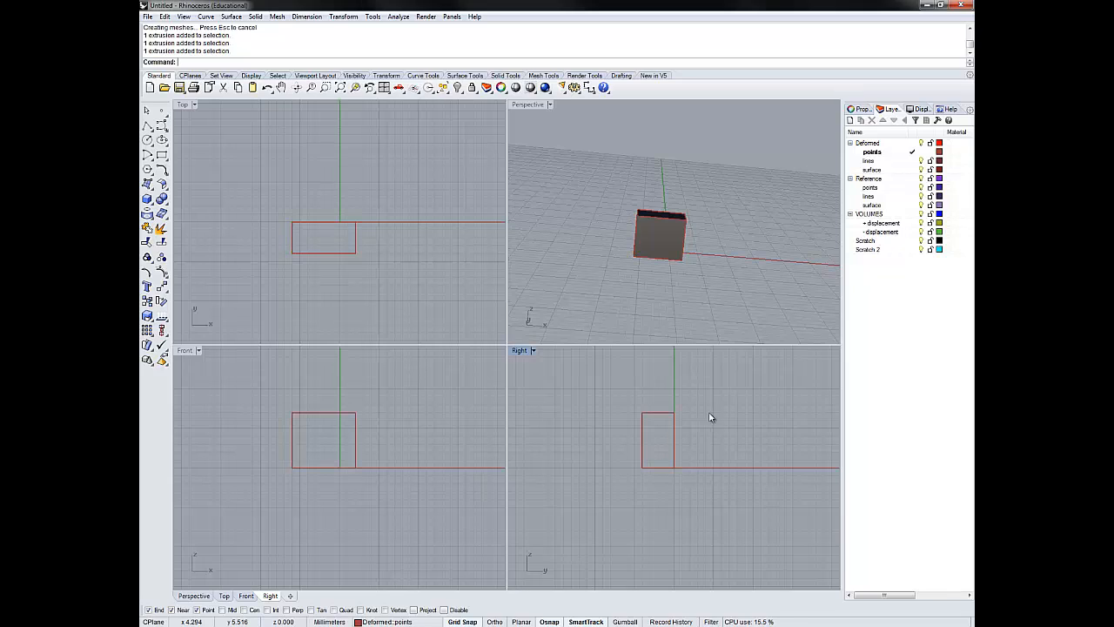
- Bring up the popup set of common tools in the Perspective view and dismiss it
middle_click(601, 284)
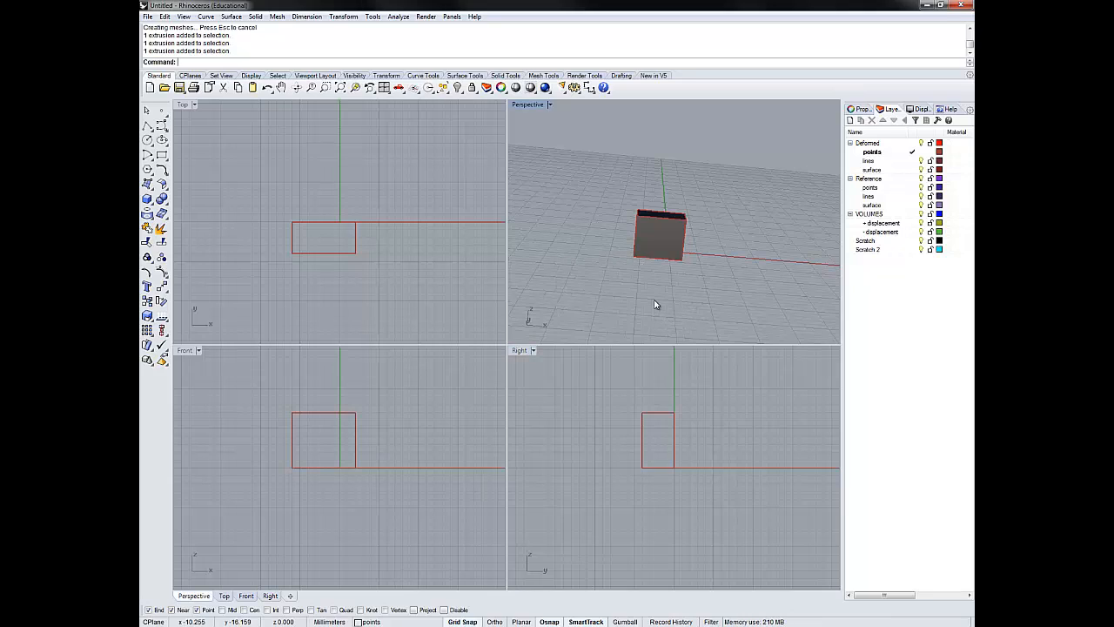
middle_click(601, 283)
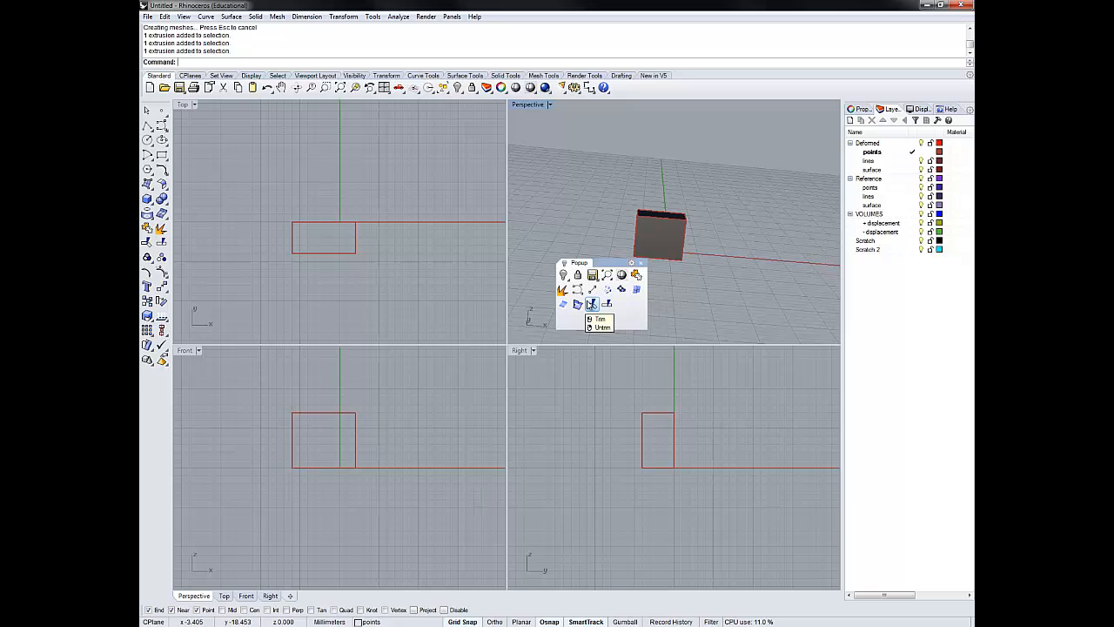
click(639, 263)
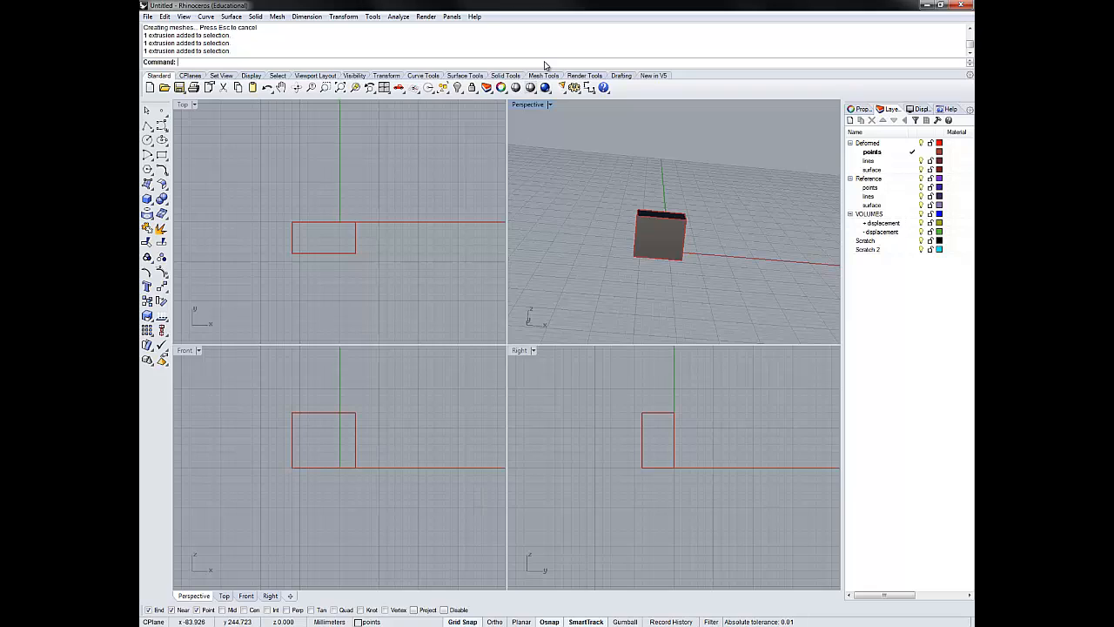
text(Cube)
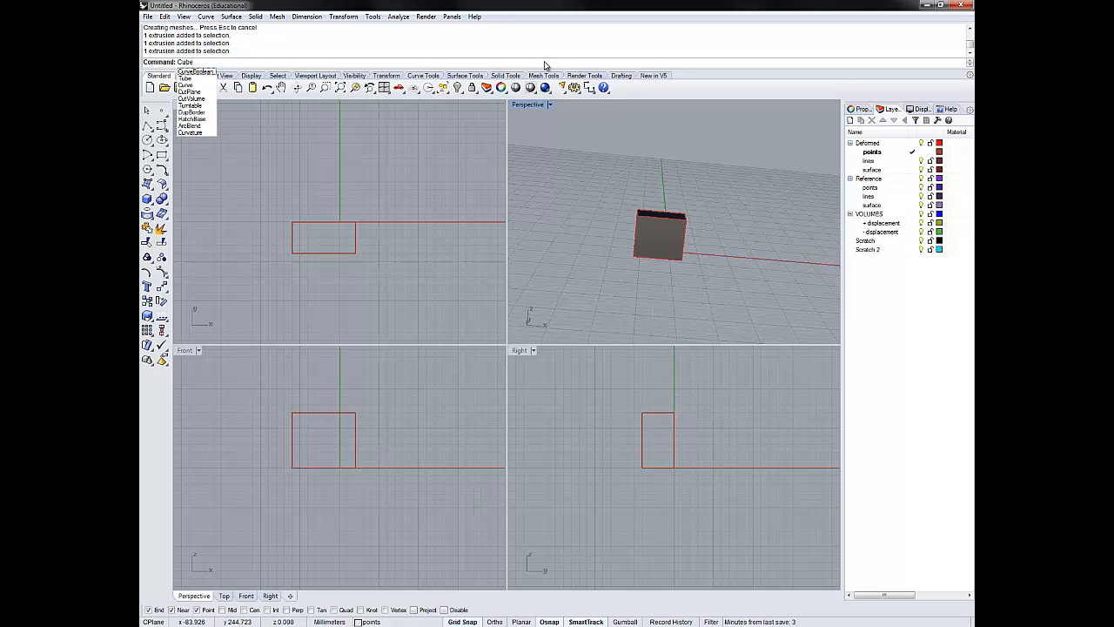
key(BackSpace)
key(BackSpace)
key(BackSpace)
key(BackSpace)
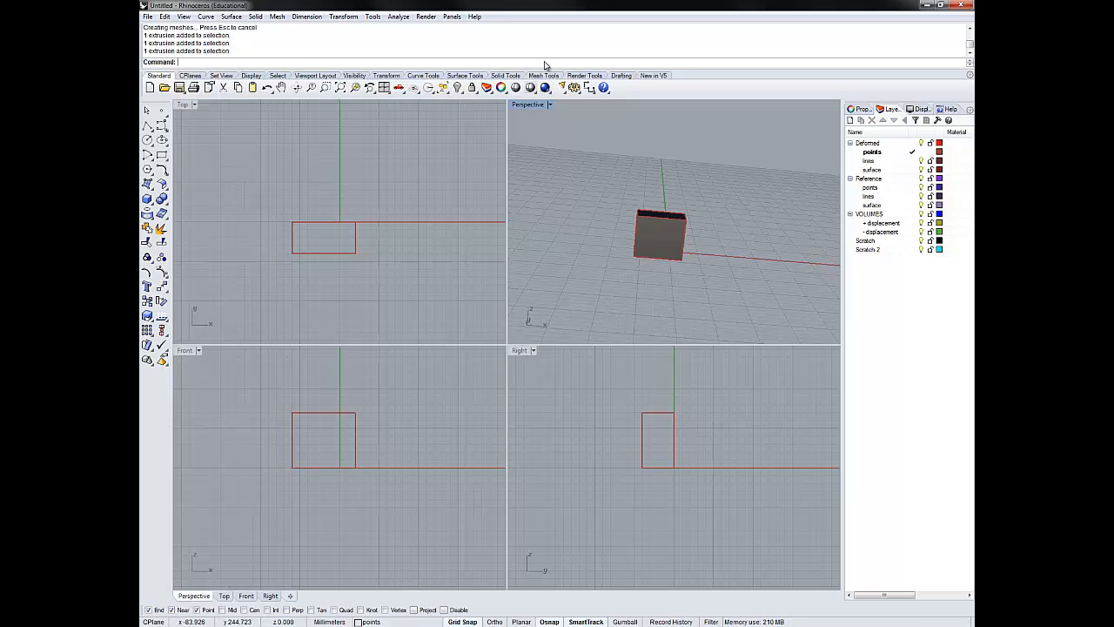
text(Cr)
key(BackSpace)
key(BackSpace)
text(S)
key(BackSpace)
key(BackSpace)
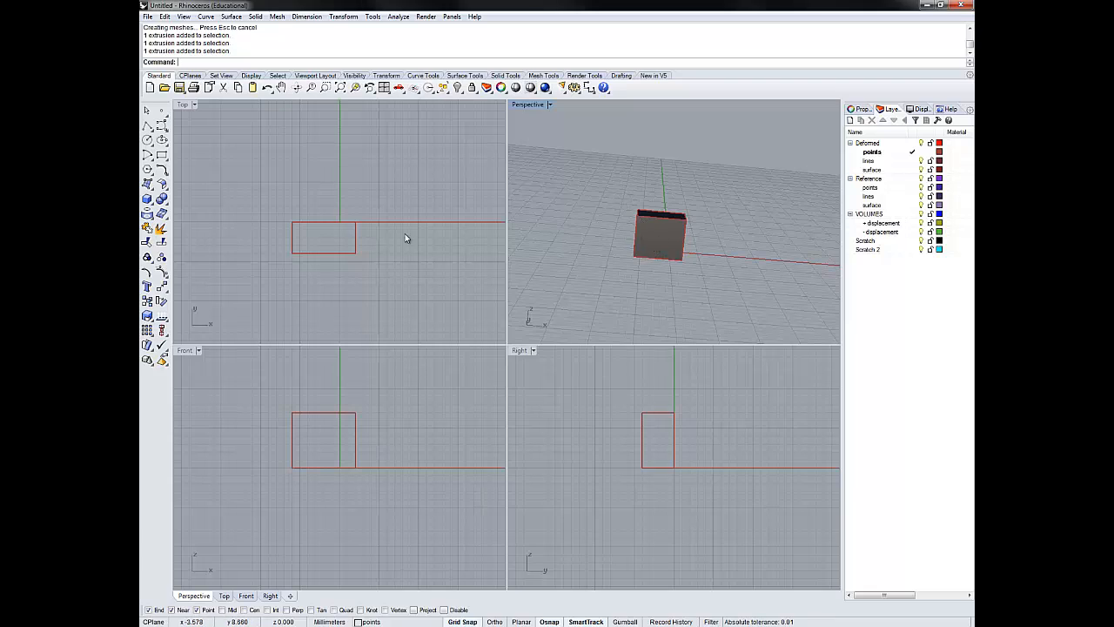
- Delete the box from the model
key(Delete)
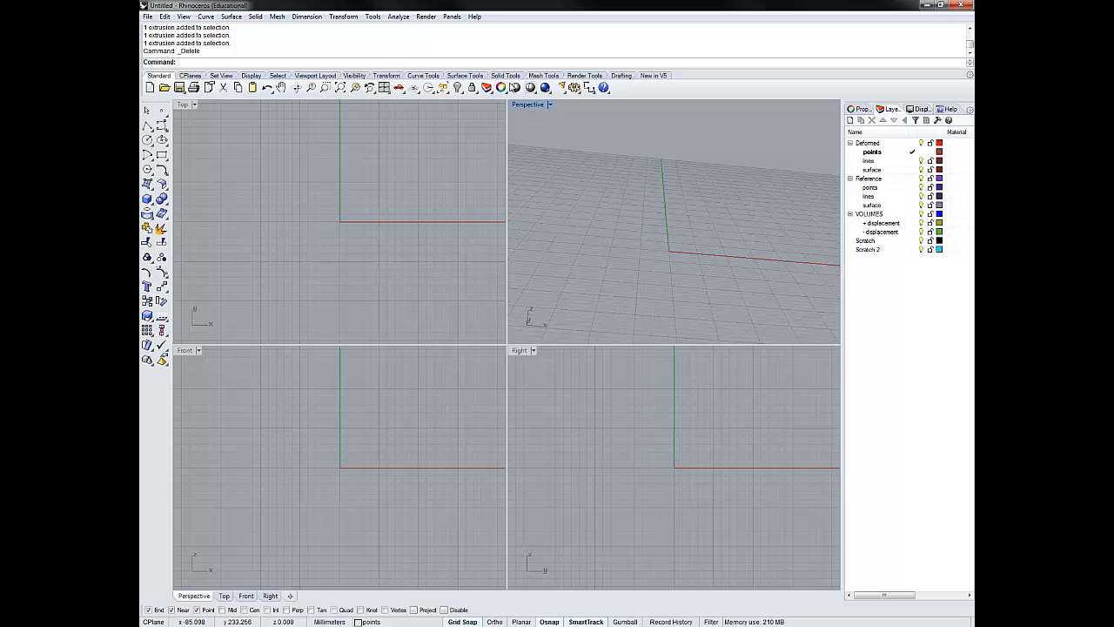
- Import the proTLCoccREF points file from Dog401's Converted folder, using the Other delimiter and no point cloud
text(Imp)
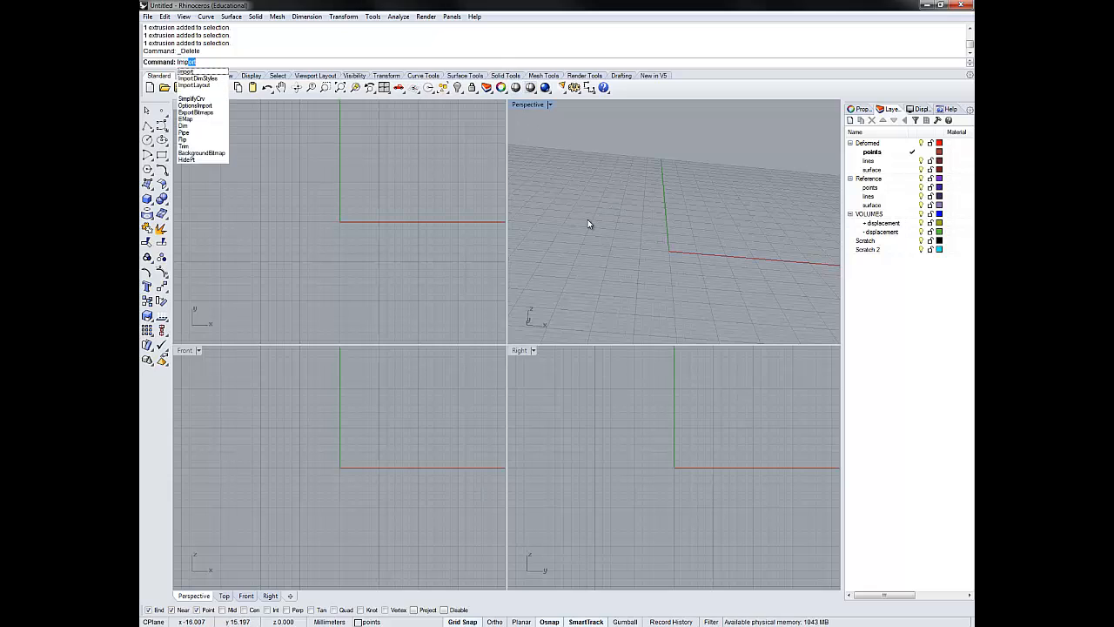
key(Return)
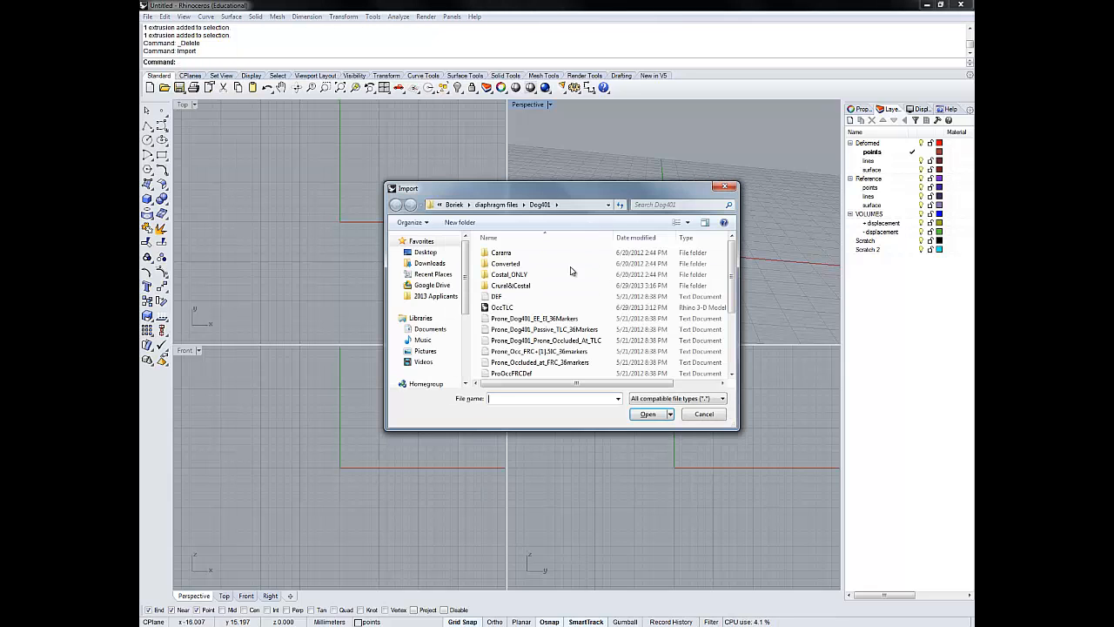
click(501, 266)
double_click(502, 267)
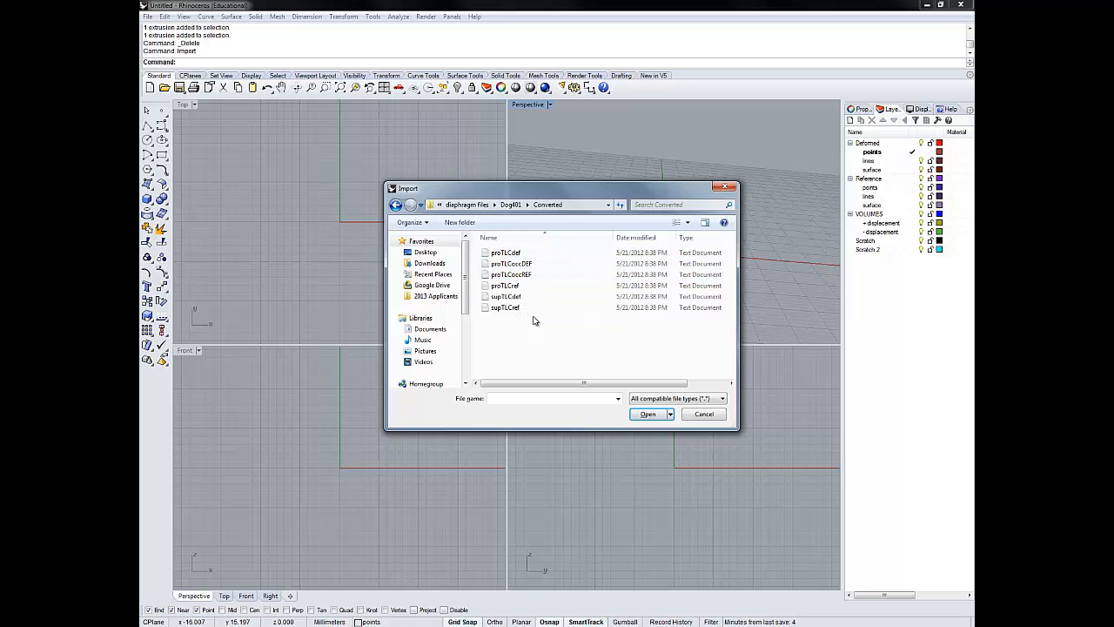
click(520, 275)
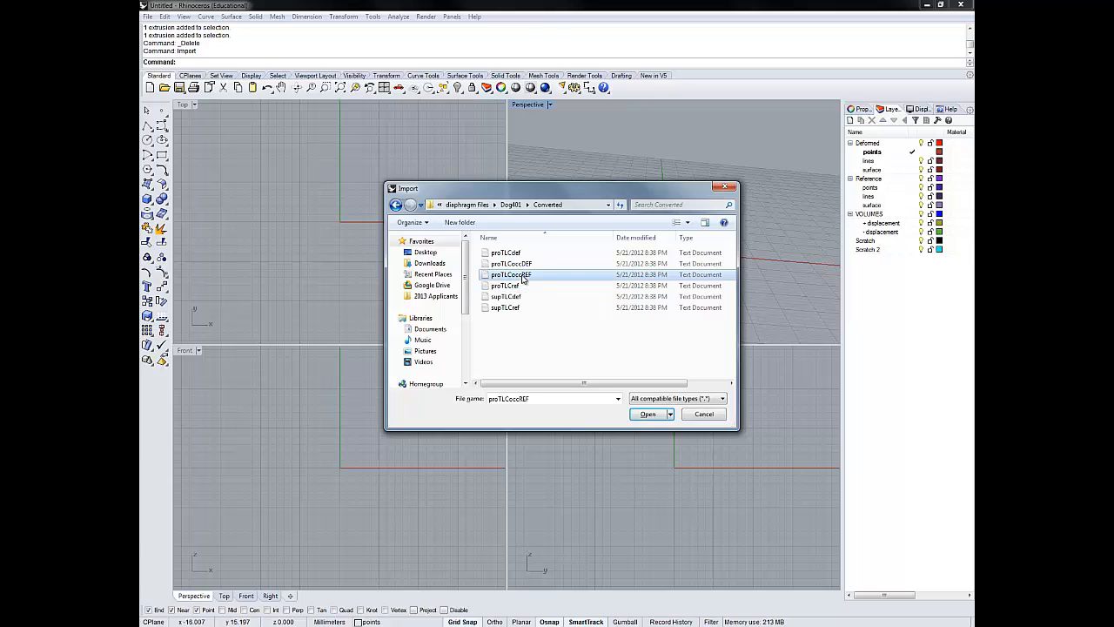
click(648, 414)
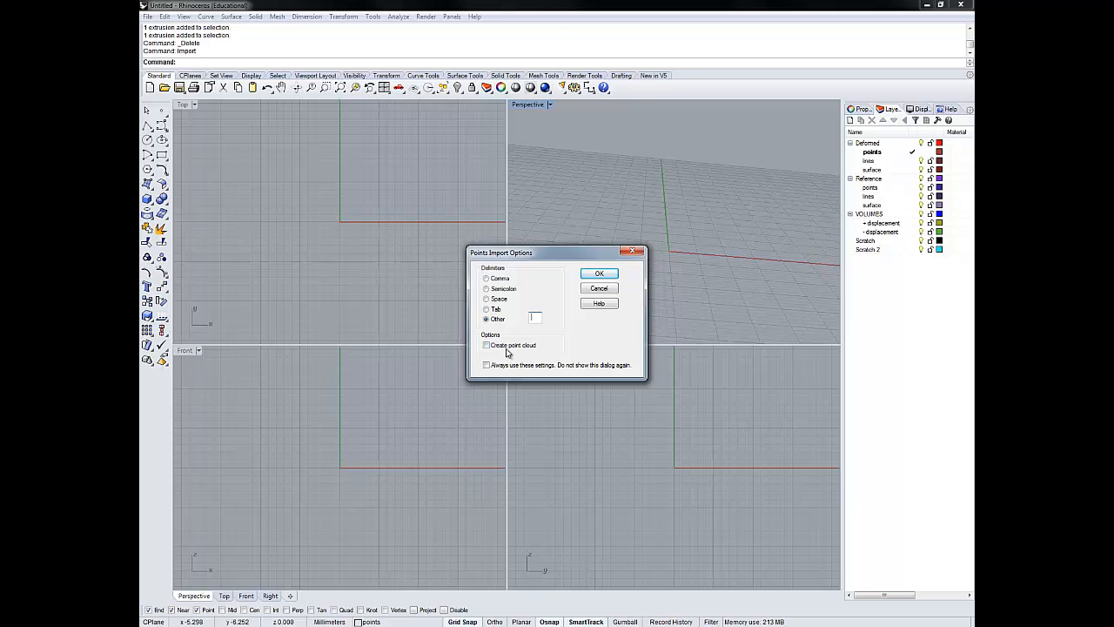
click(485, 320)
click(599, 275)
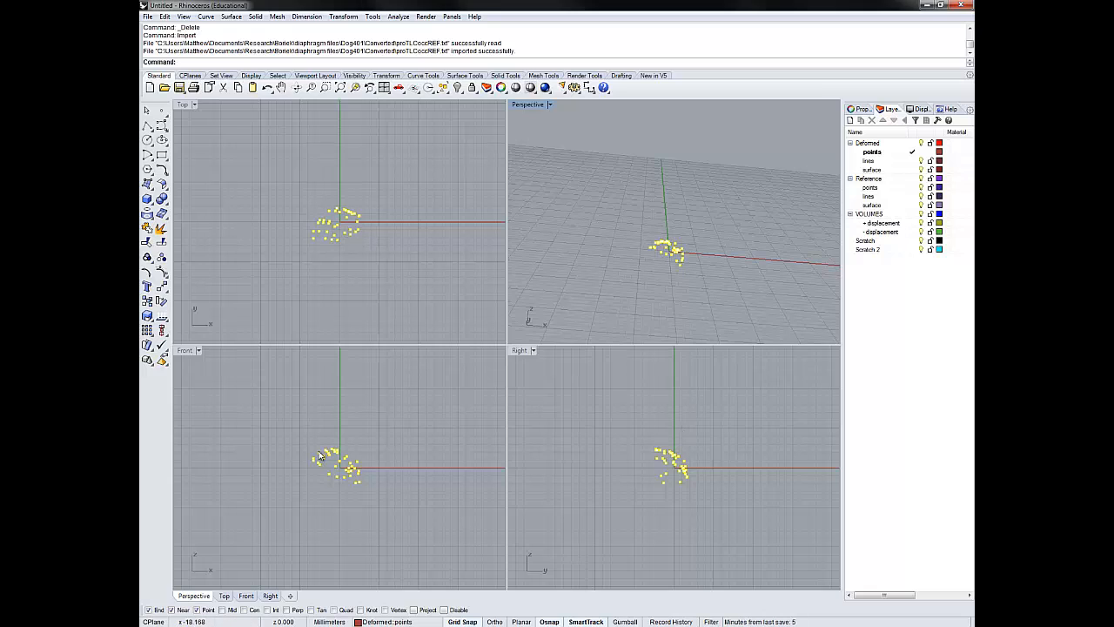
- Maximize the Perspective viewport and zoom to the extents of the deselected imported points to inspect their arrangement
double_click(527, 105)
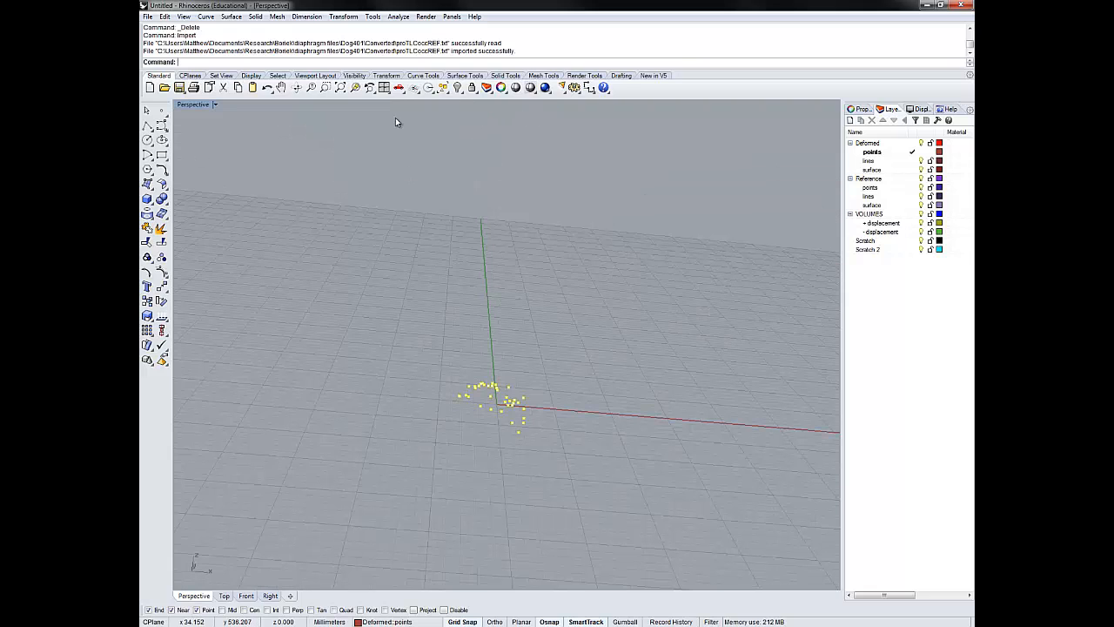
double_click(194, 105)
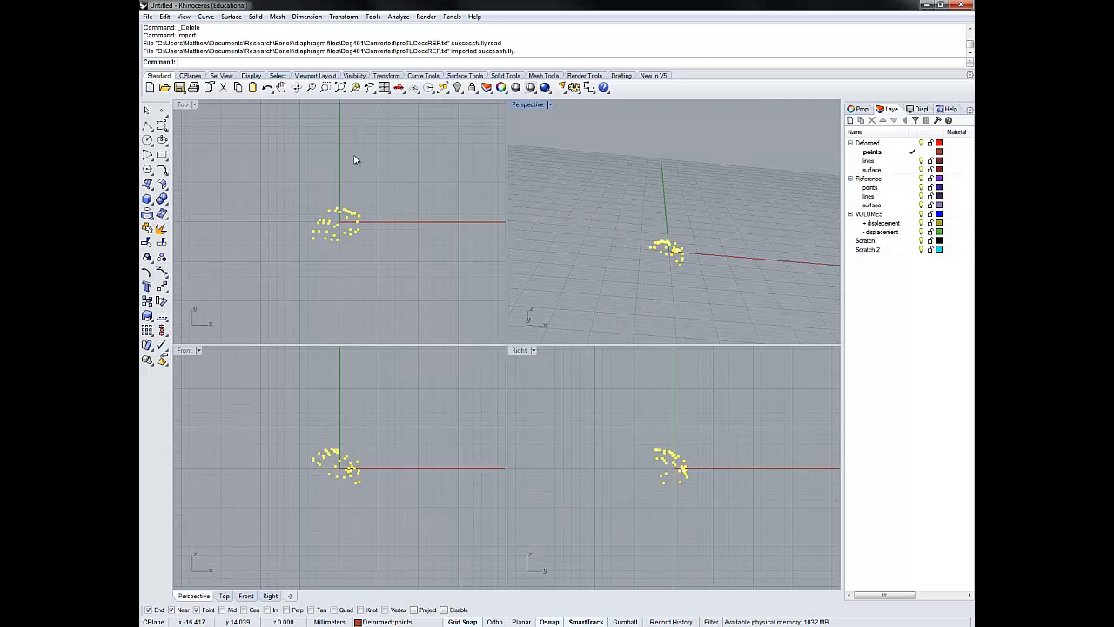
double_click(527, 105)
click(565, 333)
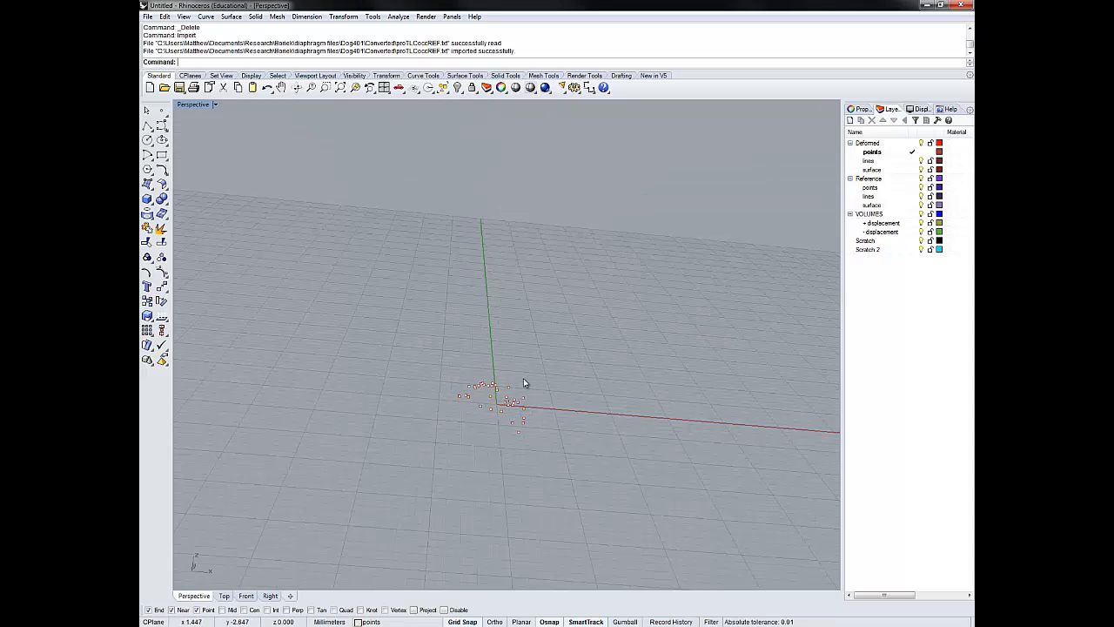
click(341, 89)
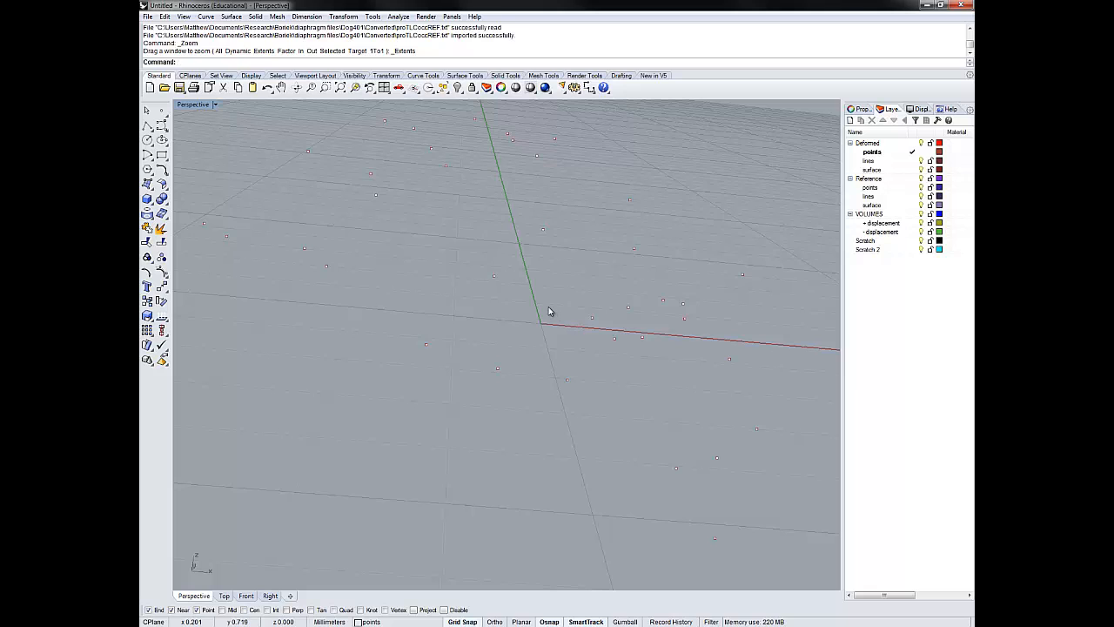
right_drag(548, 308, 634, 301)
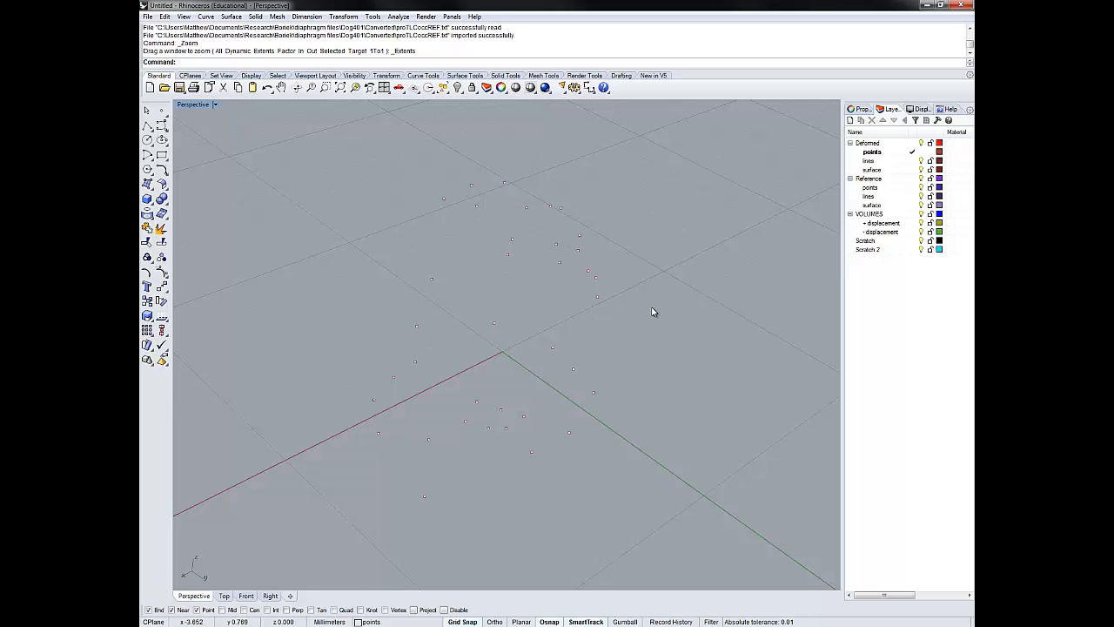
- Move all of the imported points to the points layer under Reference
key(ctrl+a)
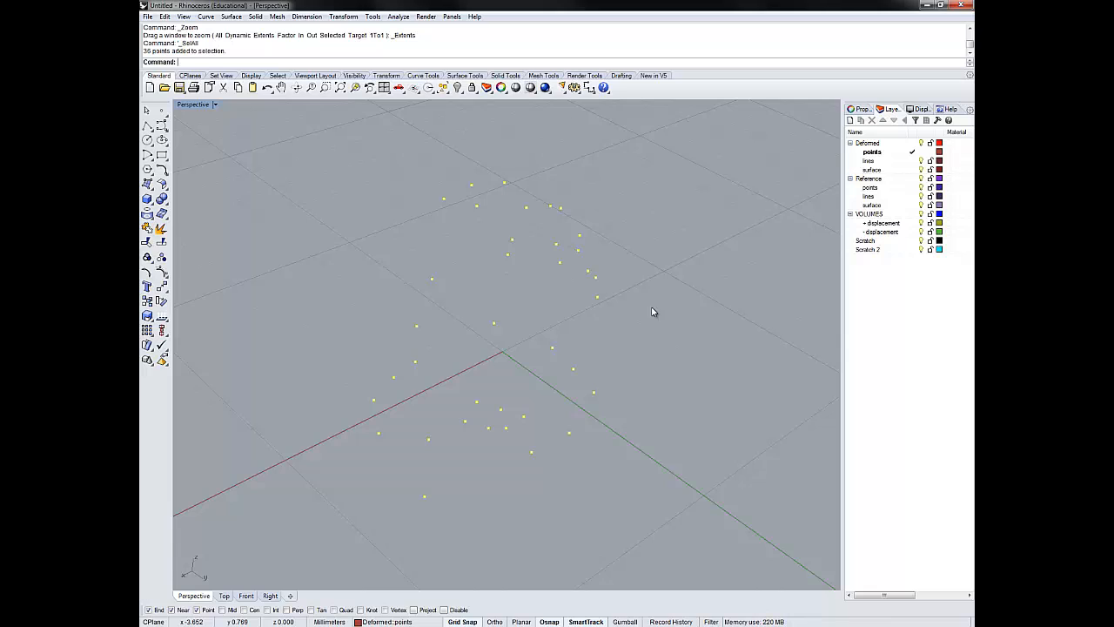
text(Chan)
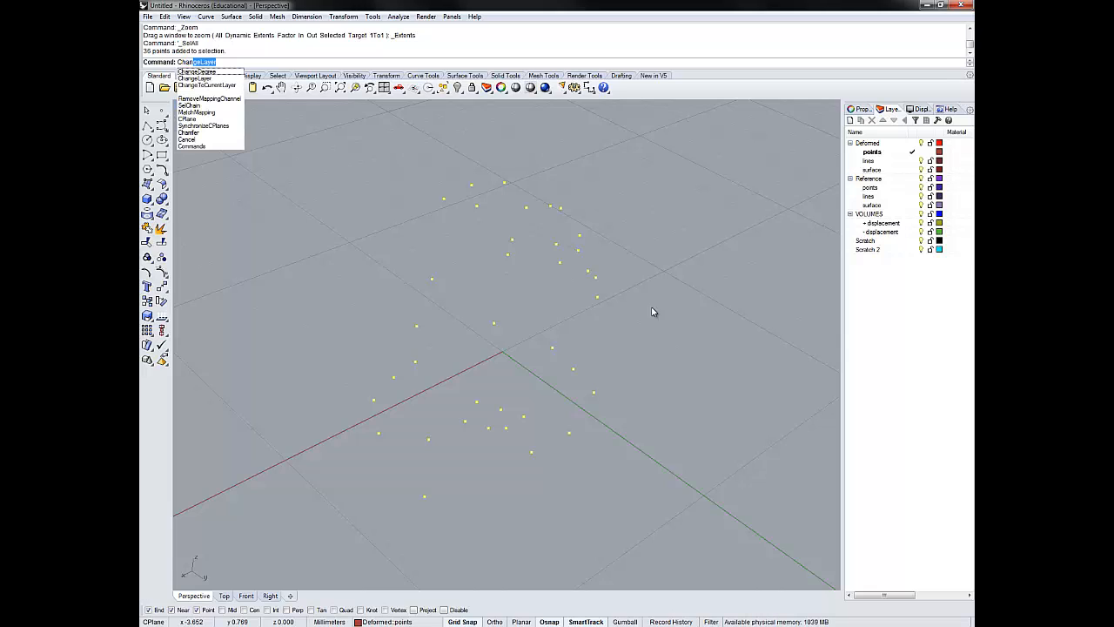
key(Return)
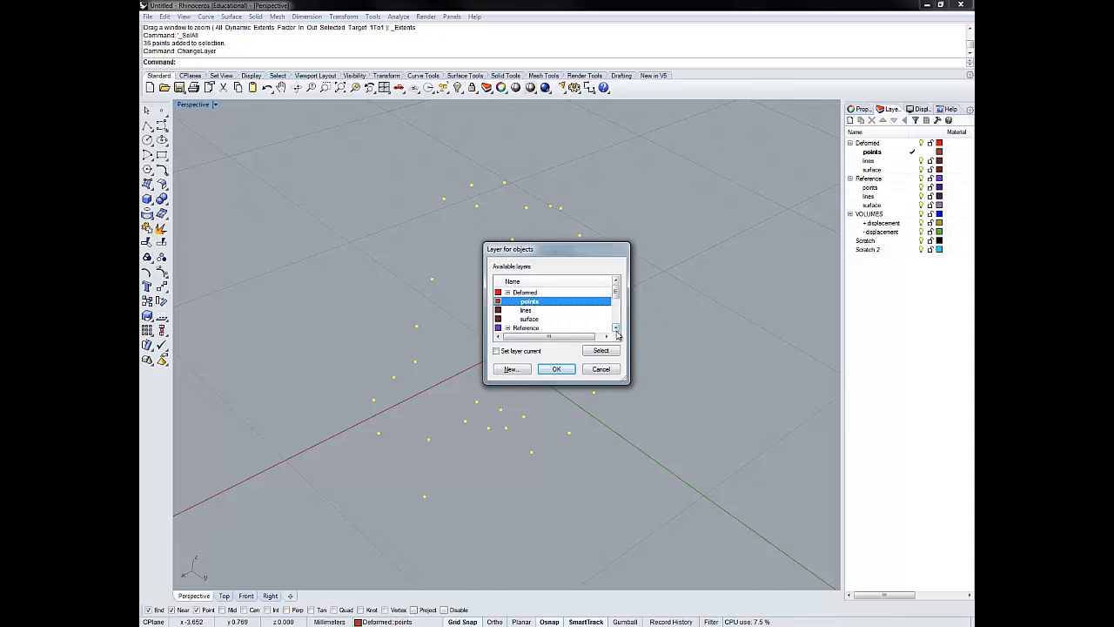
scroll(617, 327, down, 2)
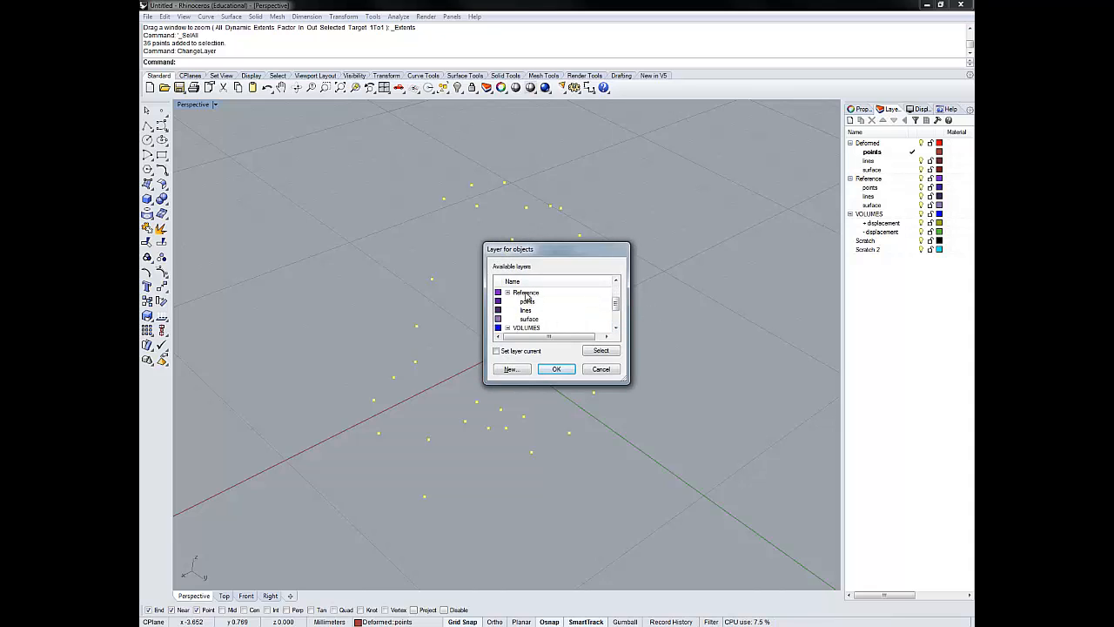
click(525, 303)
click(556, 370)
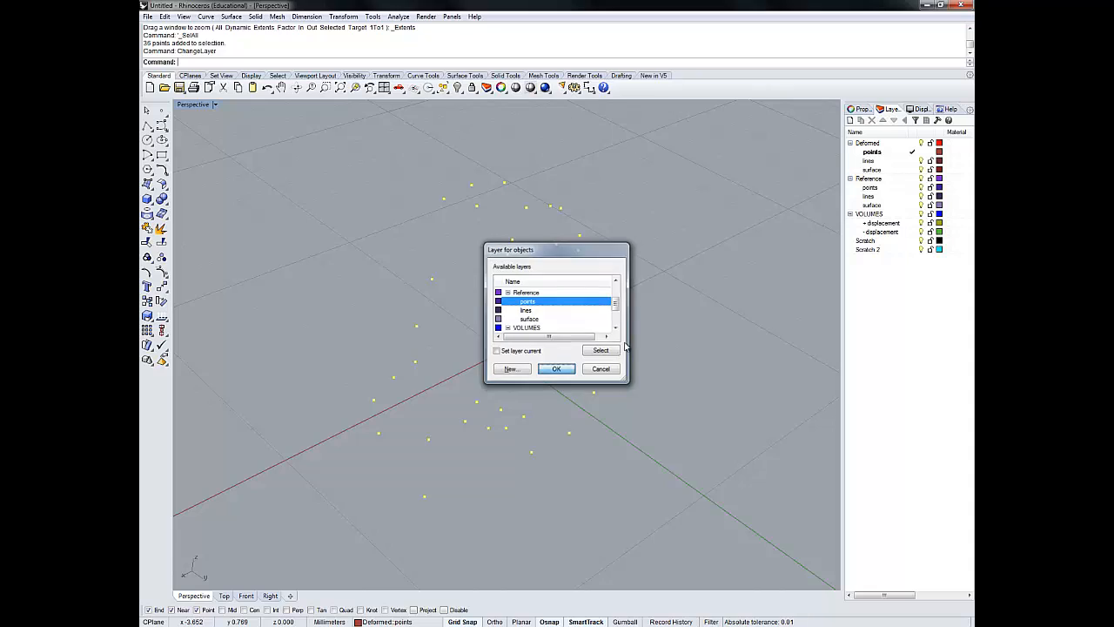
- Make the Reference points layer current and turn off the Deformed layer
click(913, 187)
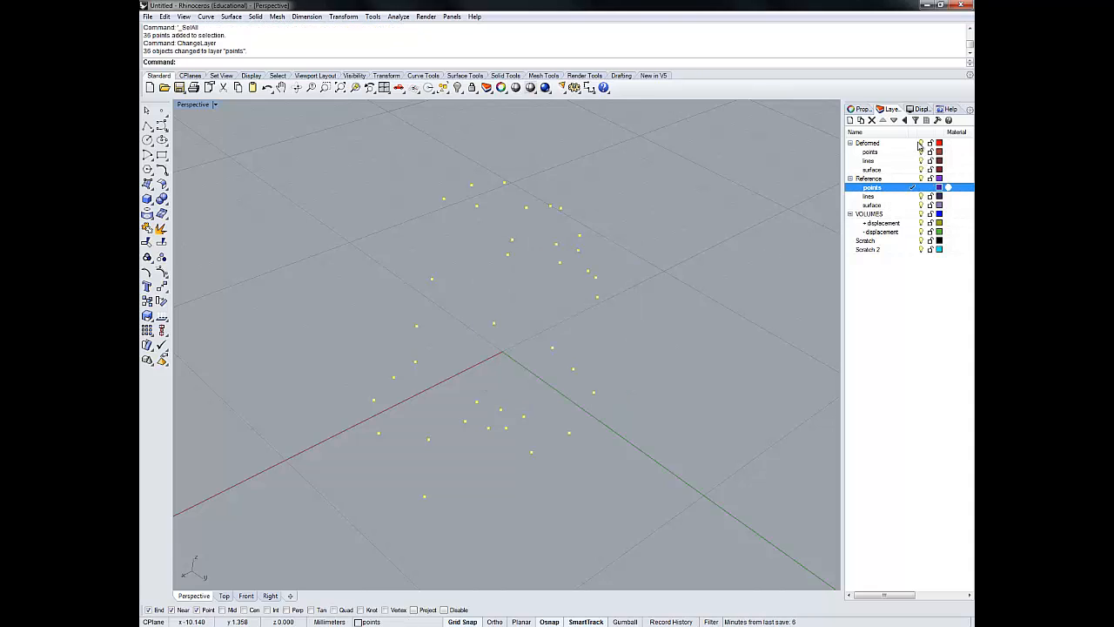
click(922, 143)
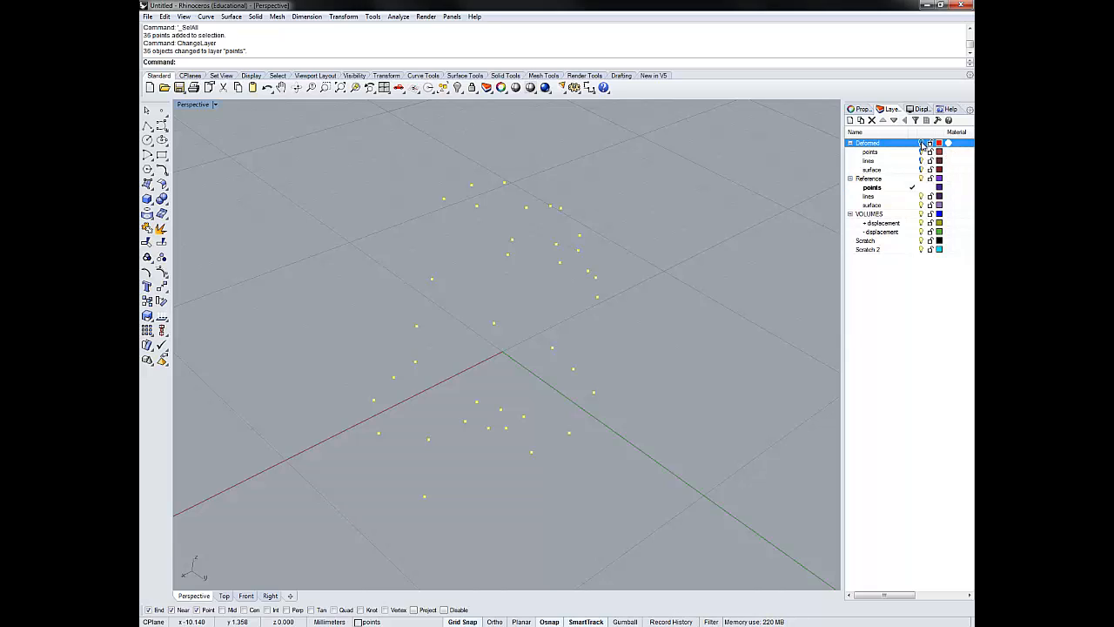
click(869, 180)
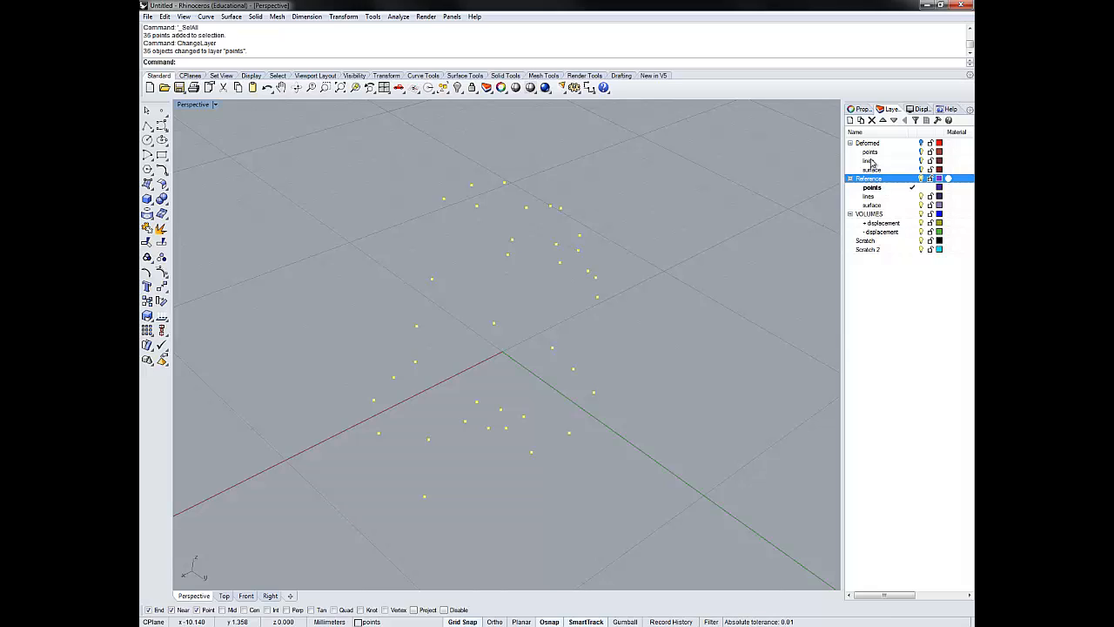
- Rename the Deformed parent layer as TLC Occ Deformed
double_click(868, 145)
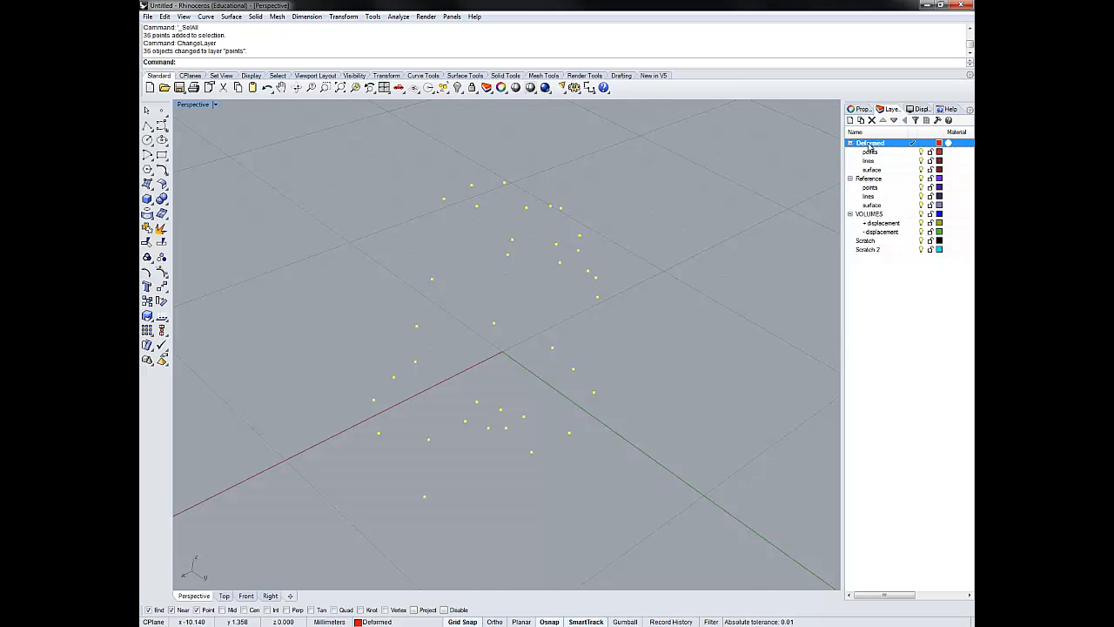
text(TLC Occ Deformed)
key(Return)
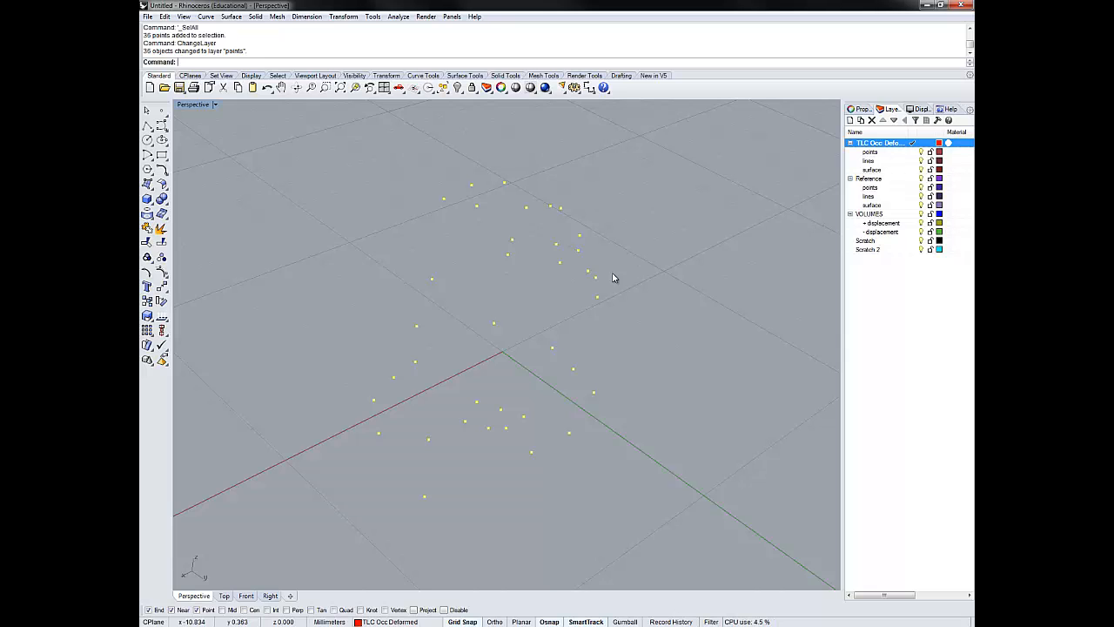
- Deselect the points, hide the Reference points layer and make the TLC Occ Deformed points layer current
click(624, 317)
right_drag(582, 367, 597, 341)
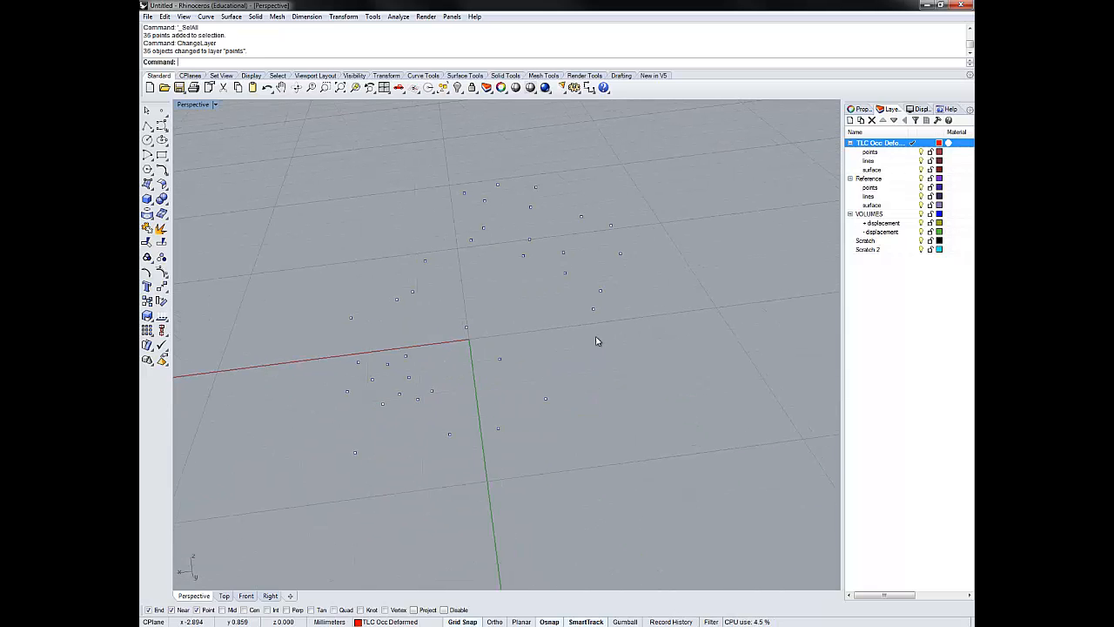
click(922, 188)
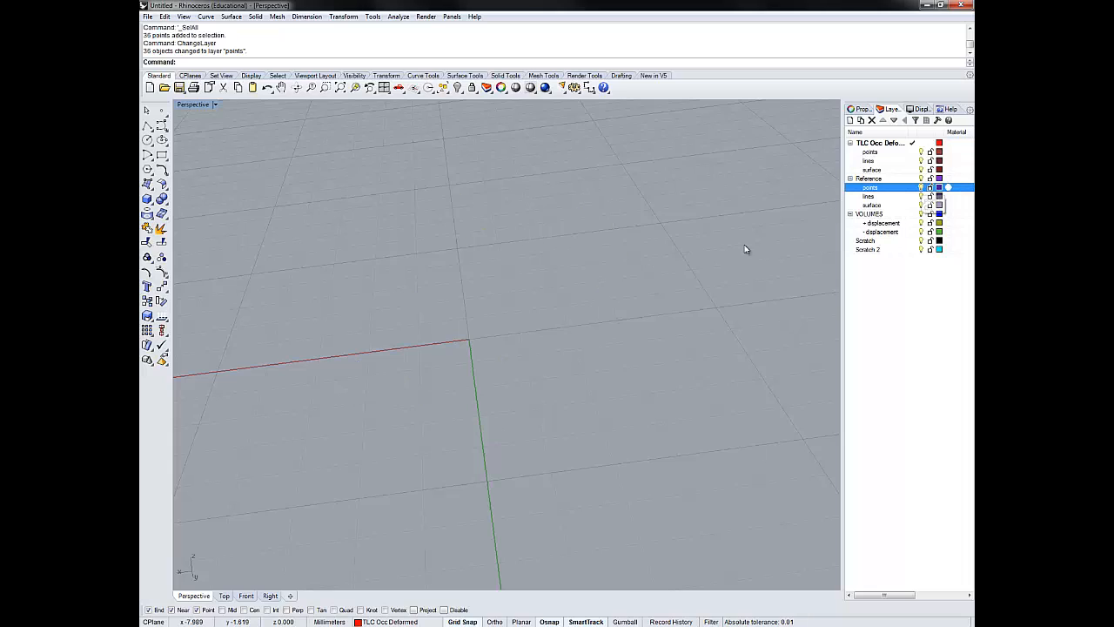
click(913, 153)
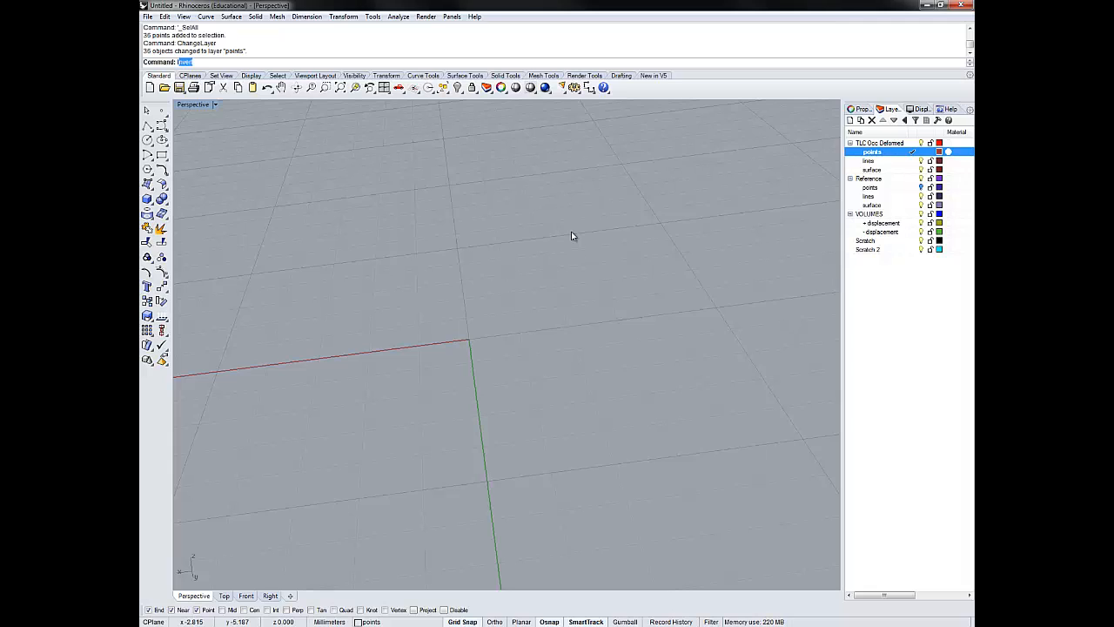
- Import the proTLCoccDEF points file from Dog401's Converted folder, using the Other delimiter and no point cloud
key(Return)
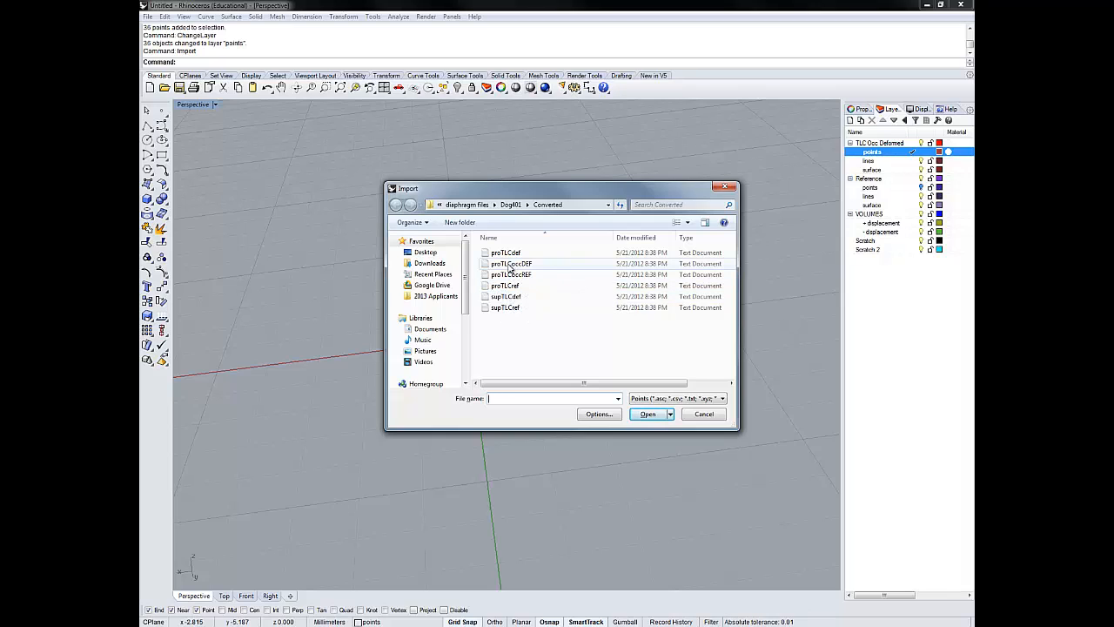
click(509, 264)
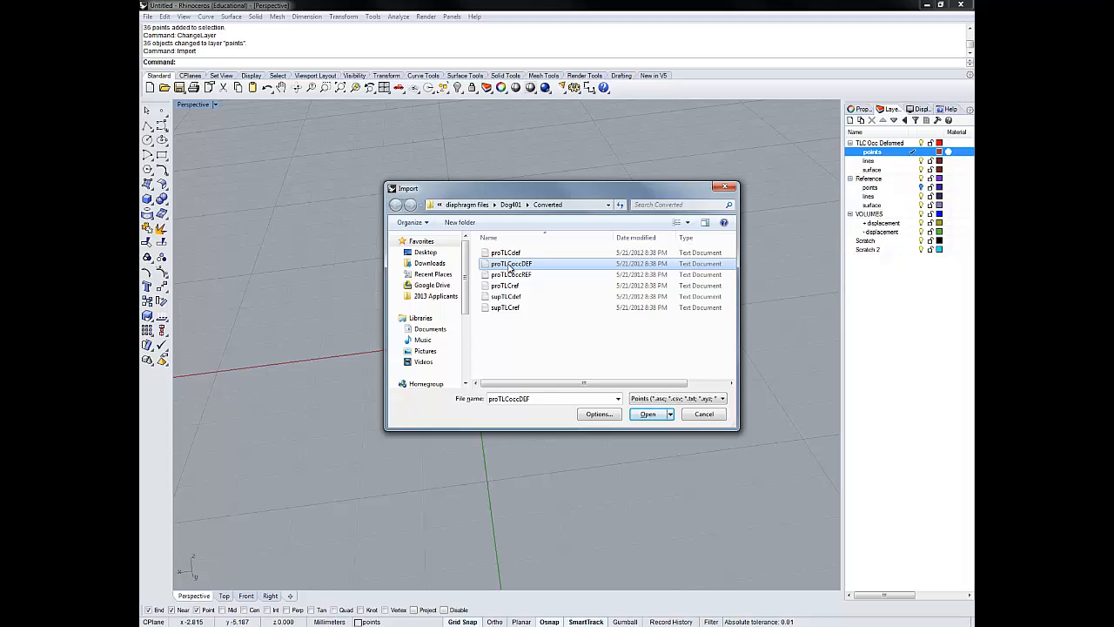
click(645, 415)
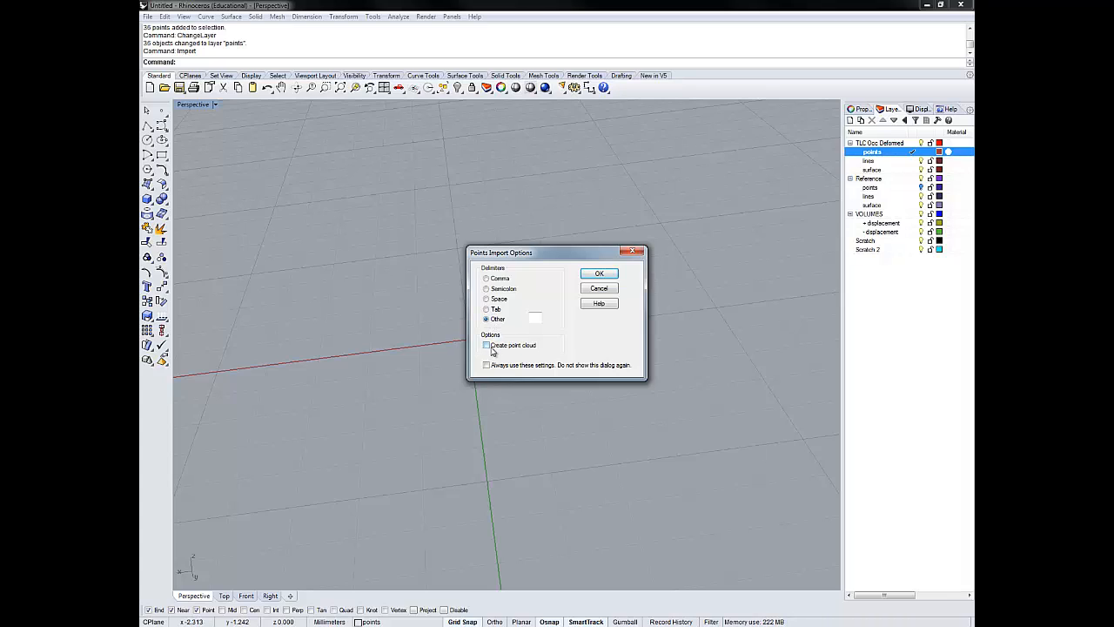
click(590, 277)
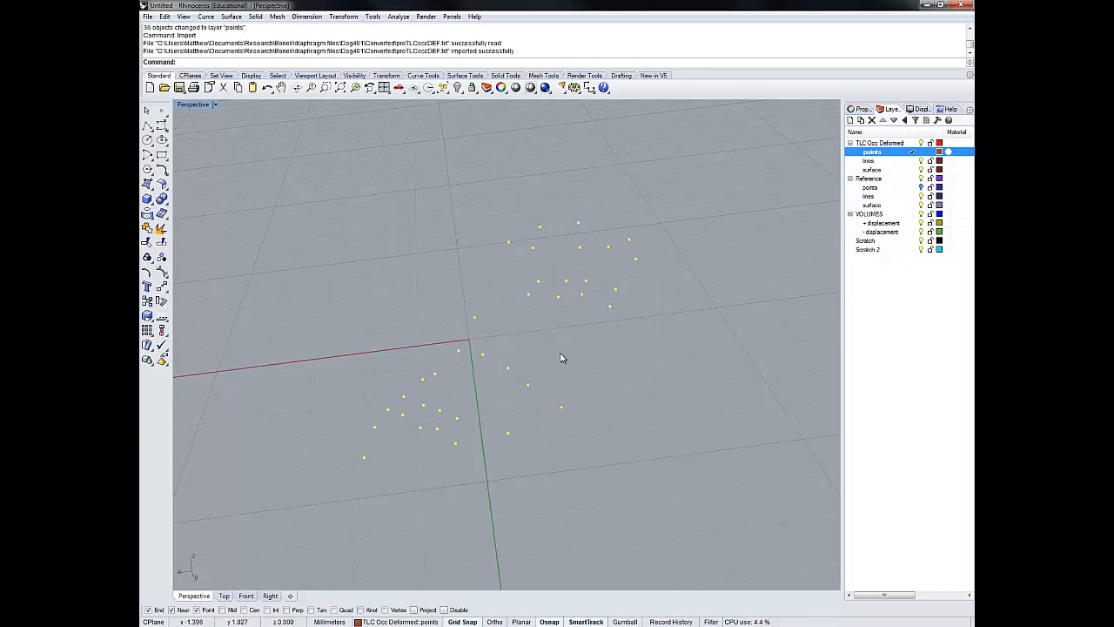
- Turn on the Reference points layer and compare the reference and deformed point sets from several angles
right_drag(518, 355, 574, 343)
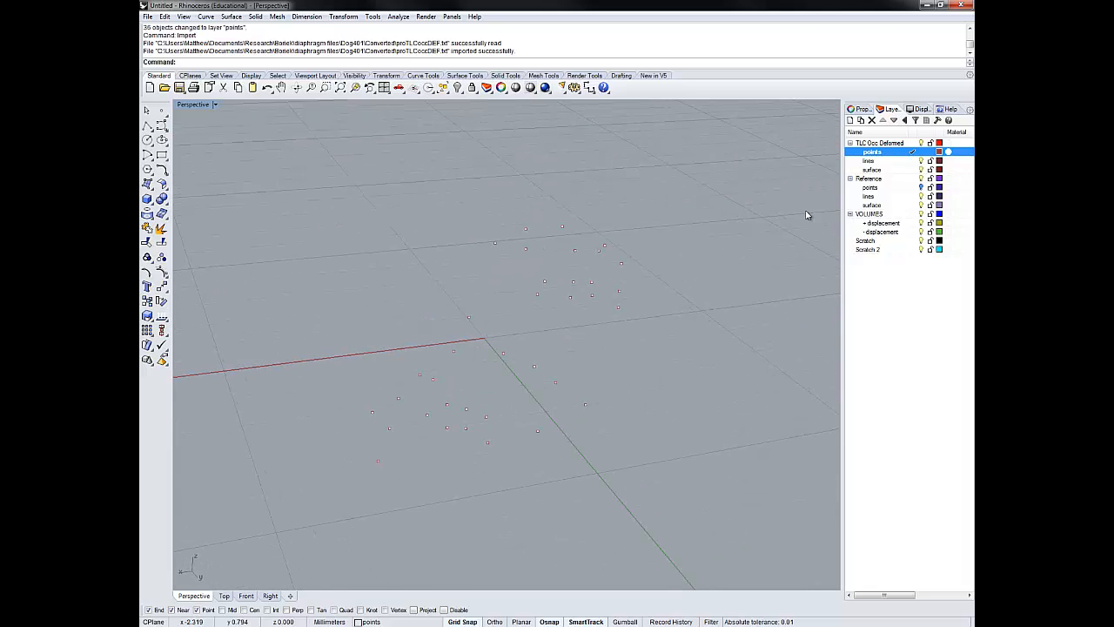
click(921, 187)
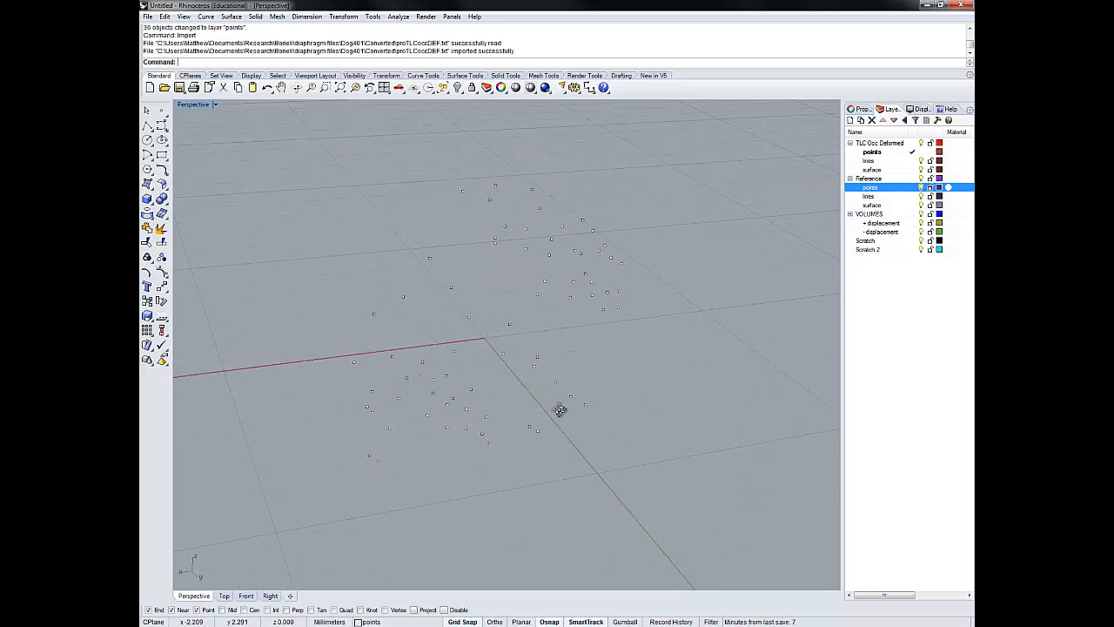
right_drag(578, 384, 339, 380)
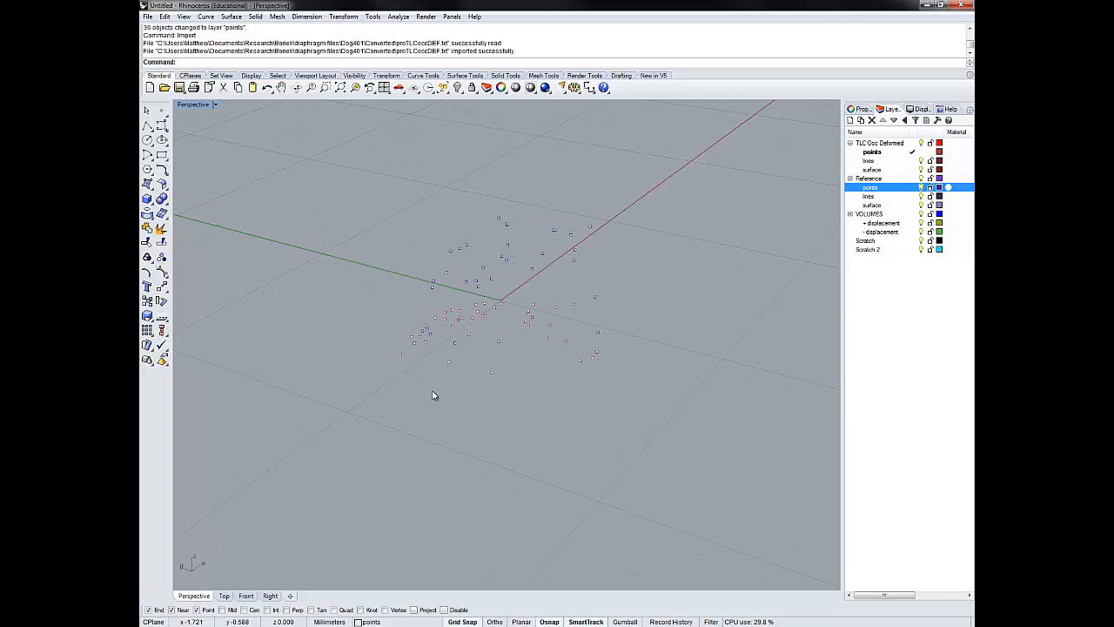
right_drag(433, 391, 472, 443)
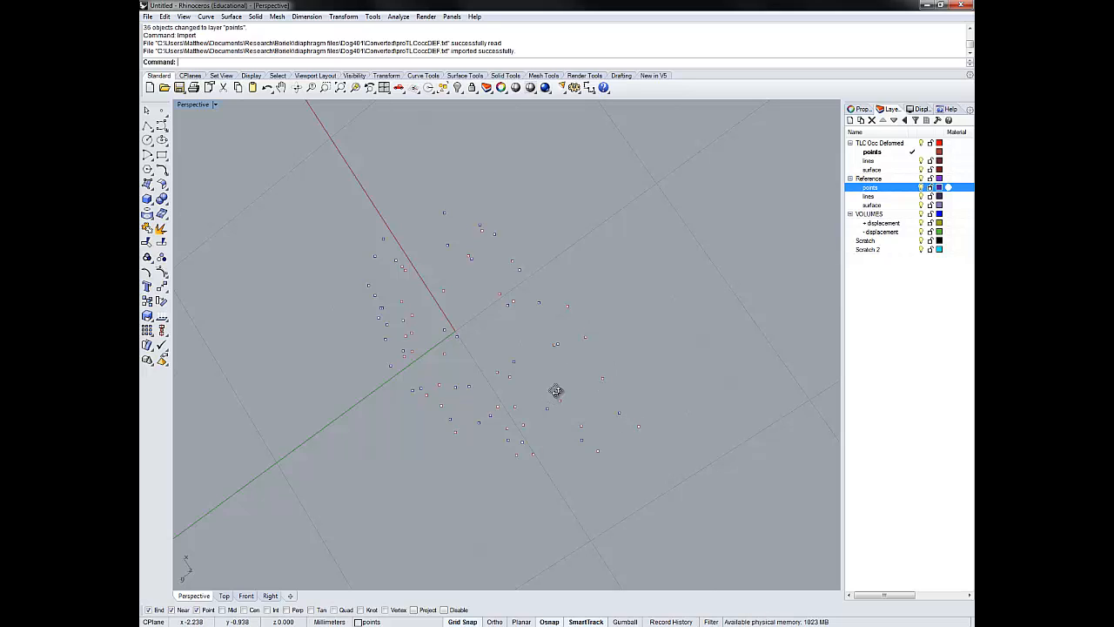
right_drag(557, 391, 609, 343)
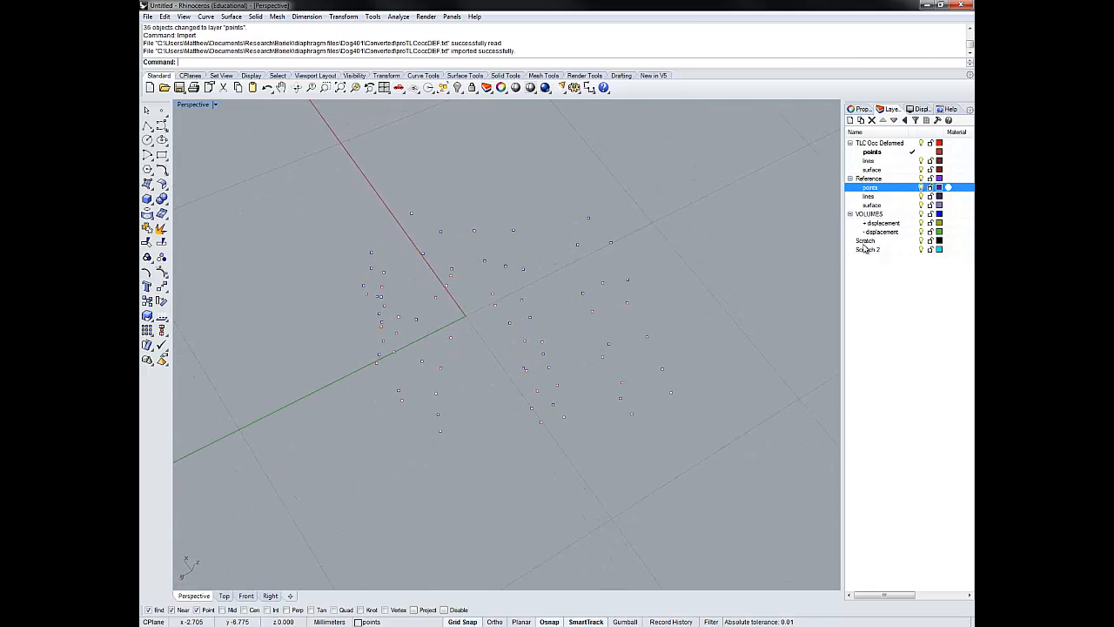
- Examine the deformed points alone and the reference points alone by switching the visibility of their layers
click(922, 188)
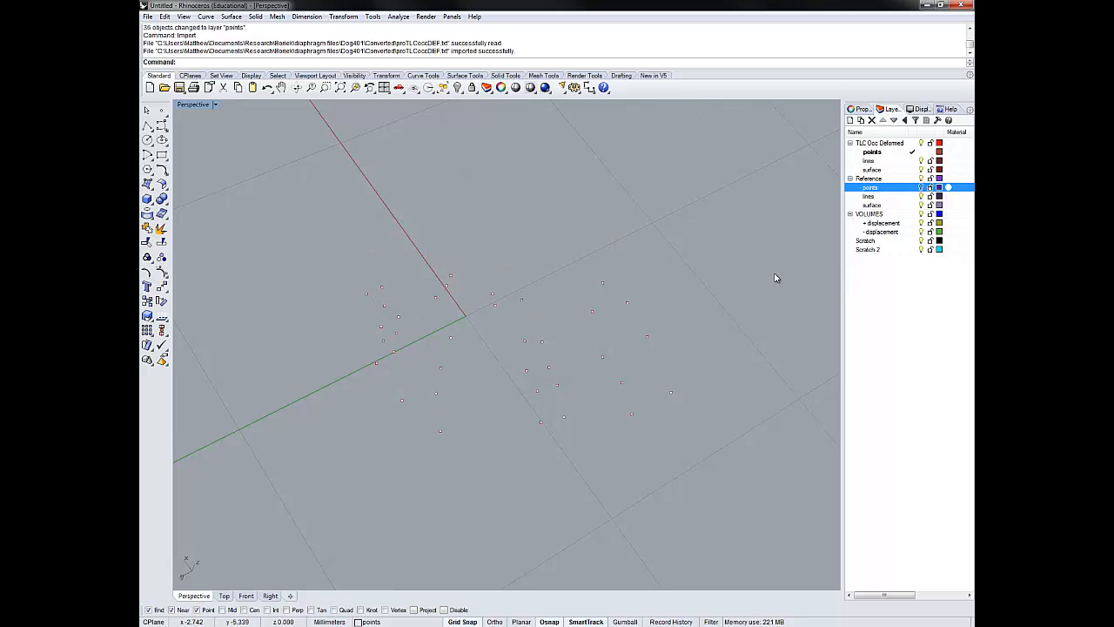
click(913, 189)
right_drag(575, 376, 574, 322)
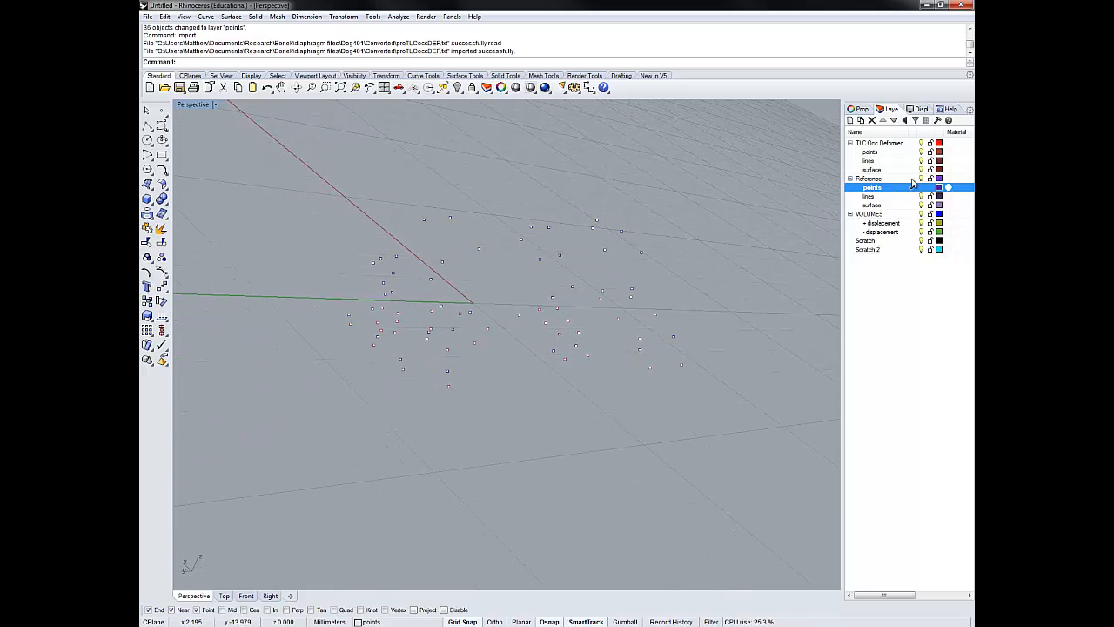
click(922, 153)
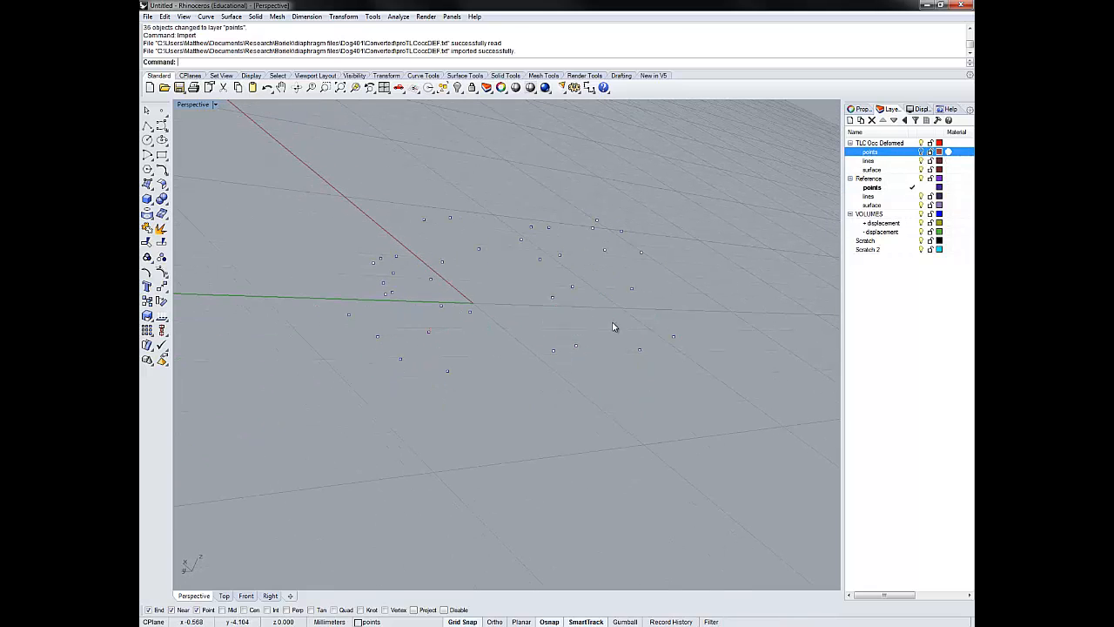
right_drag(615, 327, 557, 346)
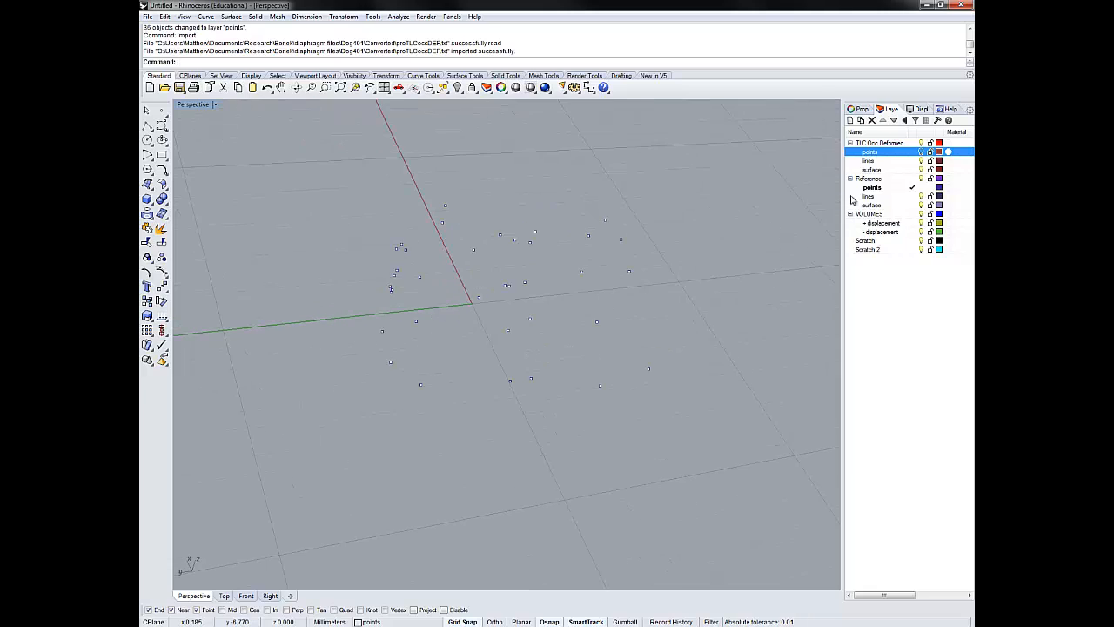
- Make the TLC Occ Deformed points layer current again and hide the Reference points layer
click(912, 152)
click(920, 187)
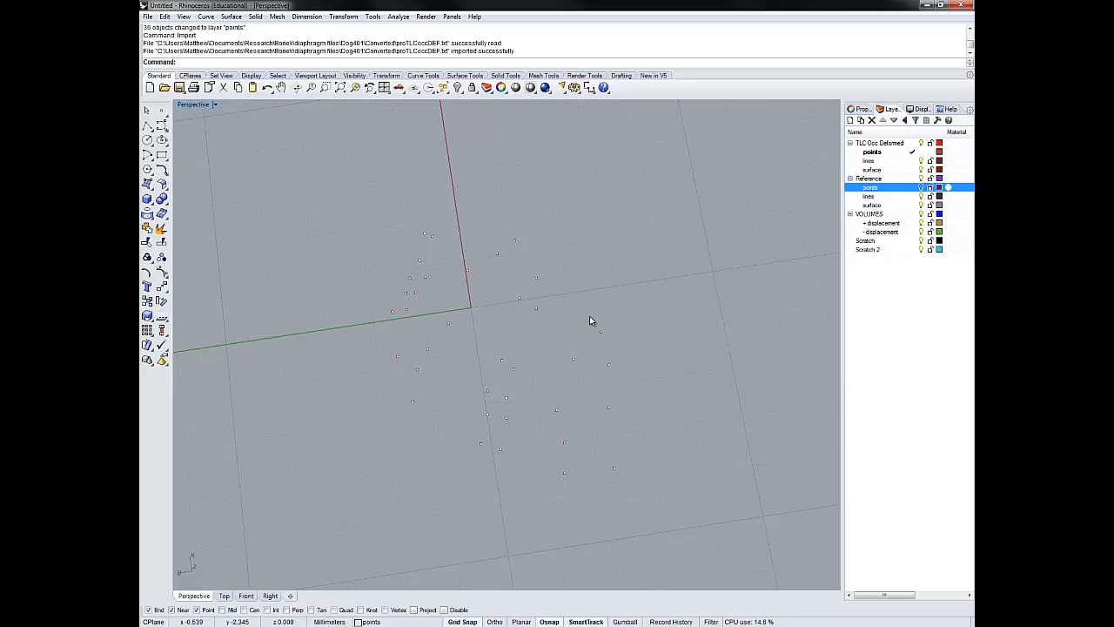
mouse_move(569, 418)
right_down()
mouse_move(494, 435)
mouse_move(497, 399)
mouse_move(479, 410)
mouse_move(545, 423)
mouse_move(517, 450)
mouse_move(549, 472)
mouse_move(574, 426)
right_up()
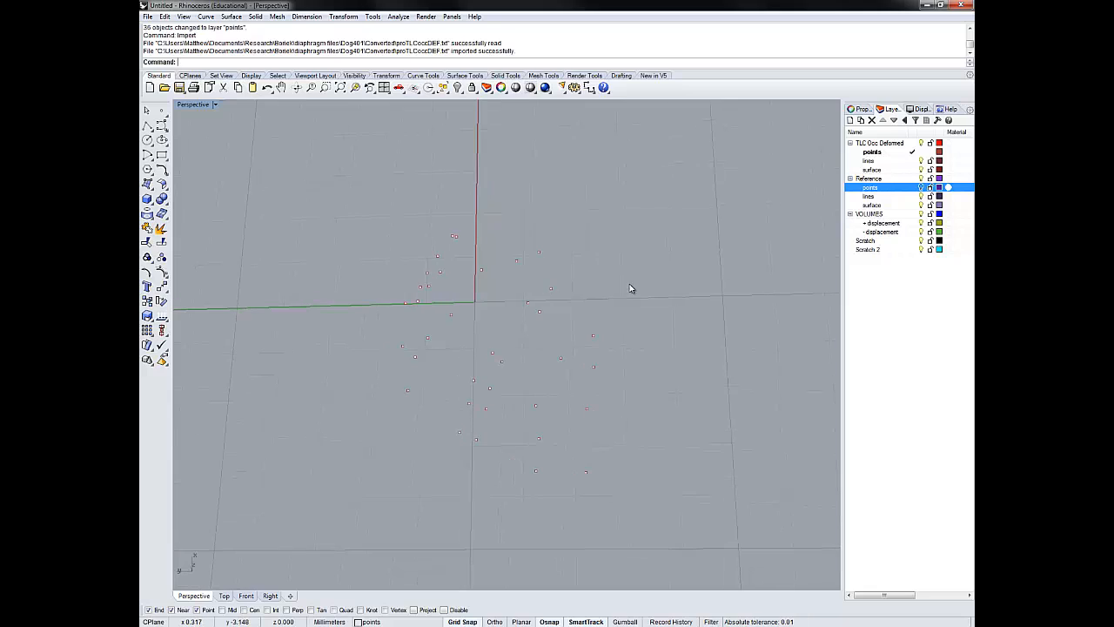
- Build an open, degree 3 interpolated curve with uniform knots through four deformed points along the outer edge farthest from the green axis
middle_click(621, 227)
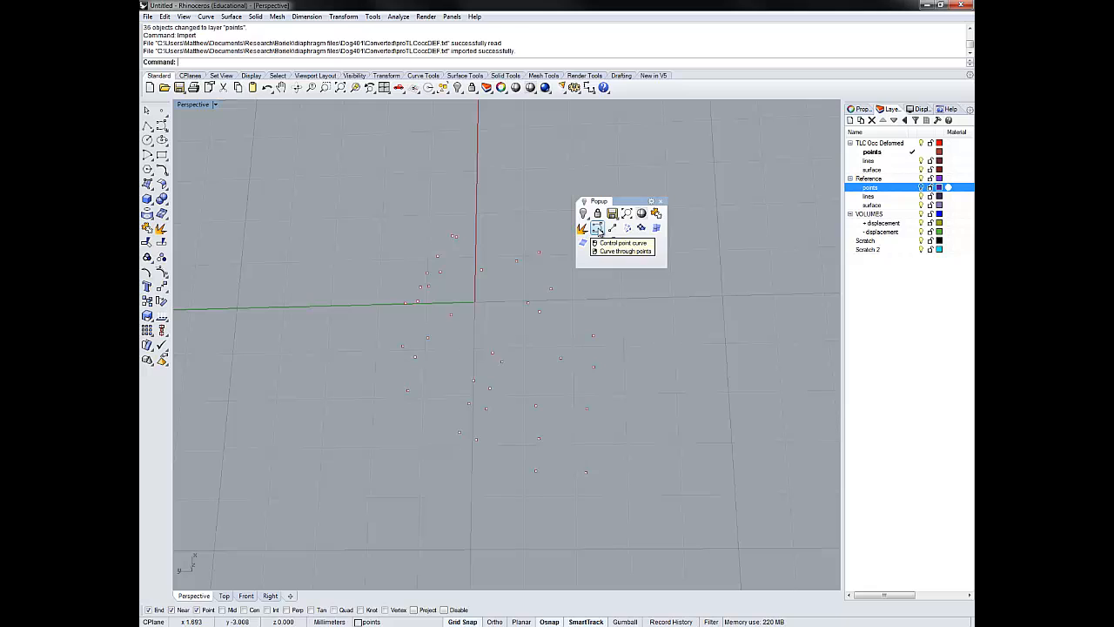
right_click(598, 229)
mouse_move(430, 427)
right_down()
mouse_move(423, 417)
mouse_move(437, 432)
right_up()
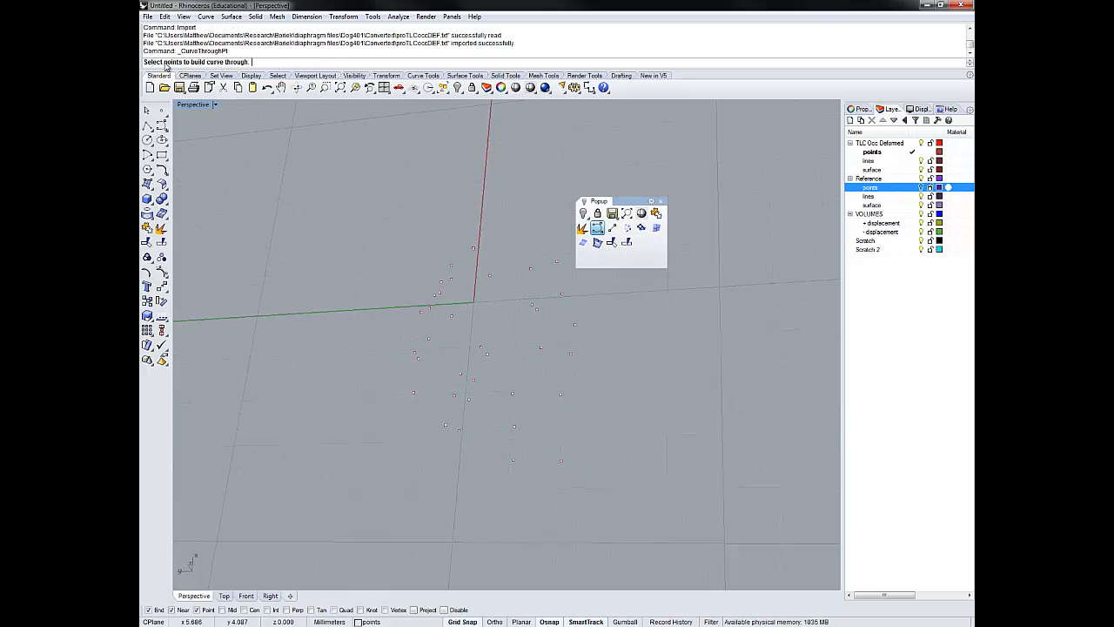
click(561, 462)
click(560, 395)
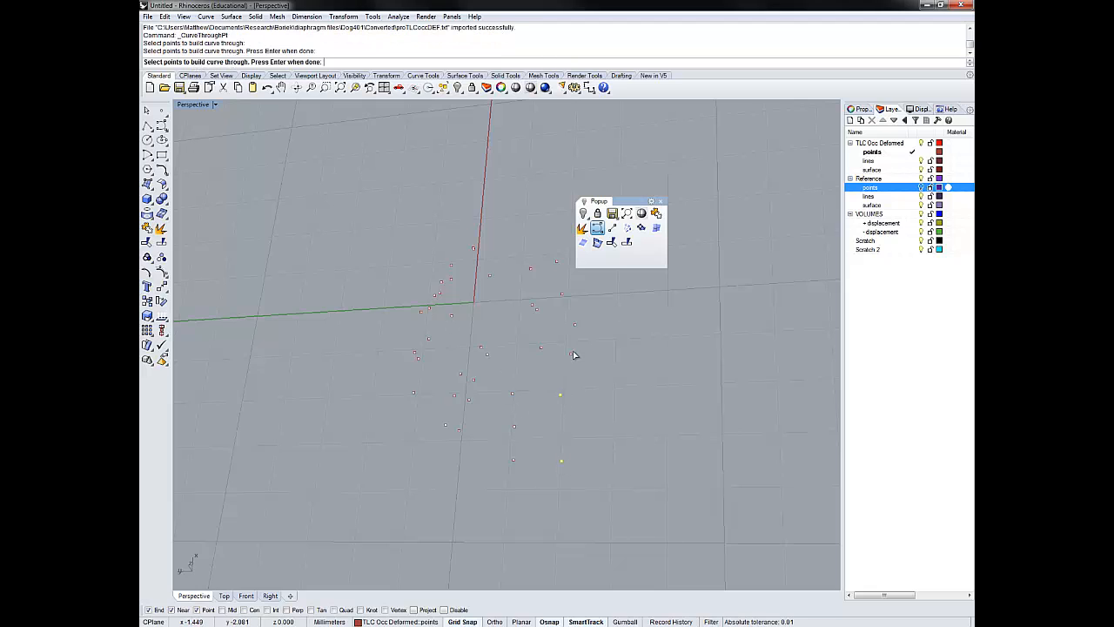
click(573, 354)
mouse_move(594, 363)
right_down()
mouse_move(615, 385)
mouse_move(600, 348)
right_up()
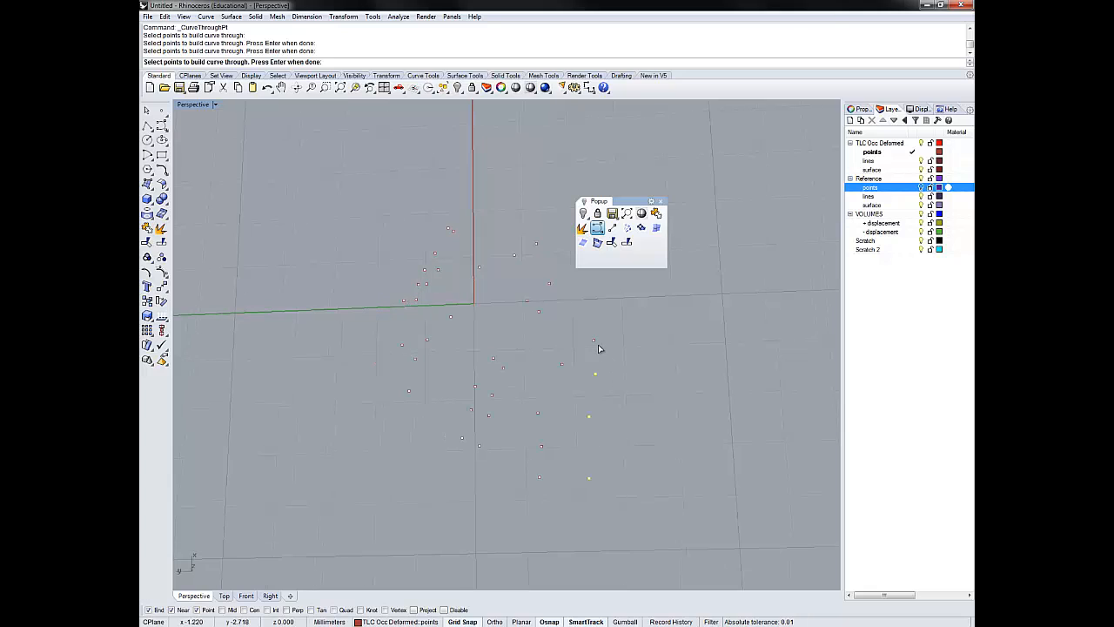
click(594, 342)
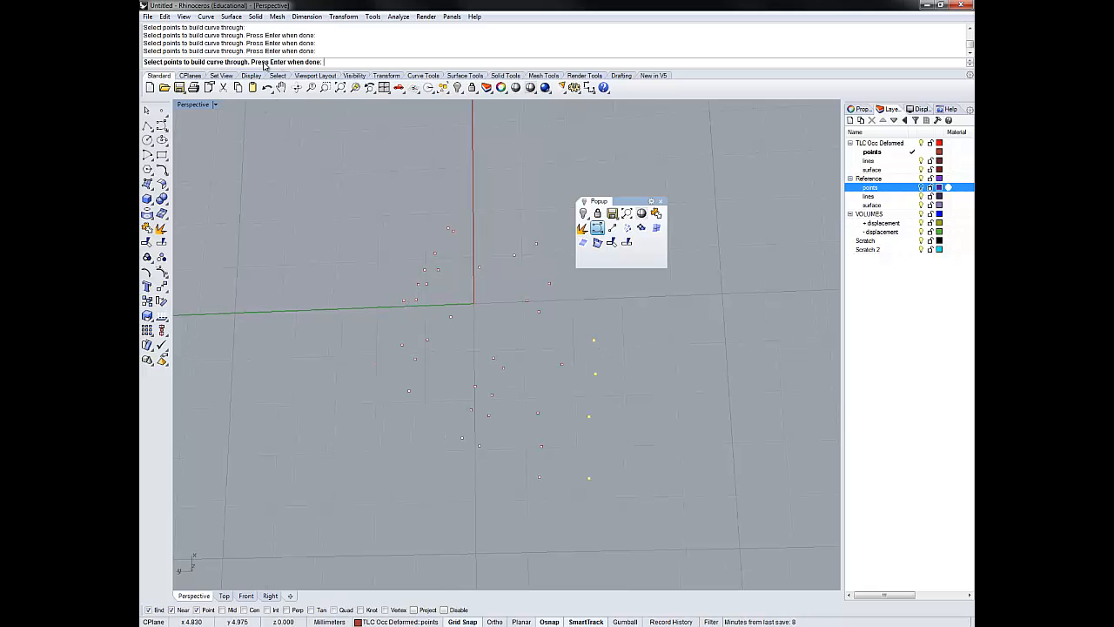
key(Return)
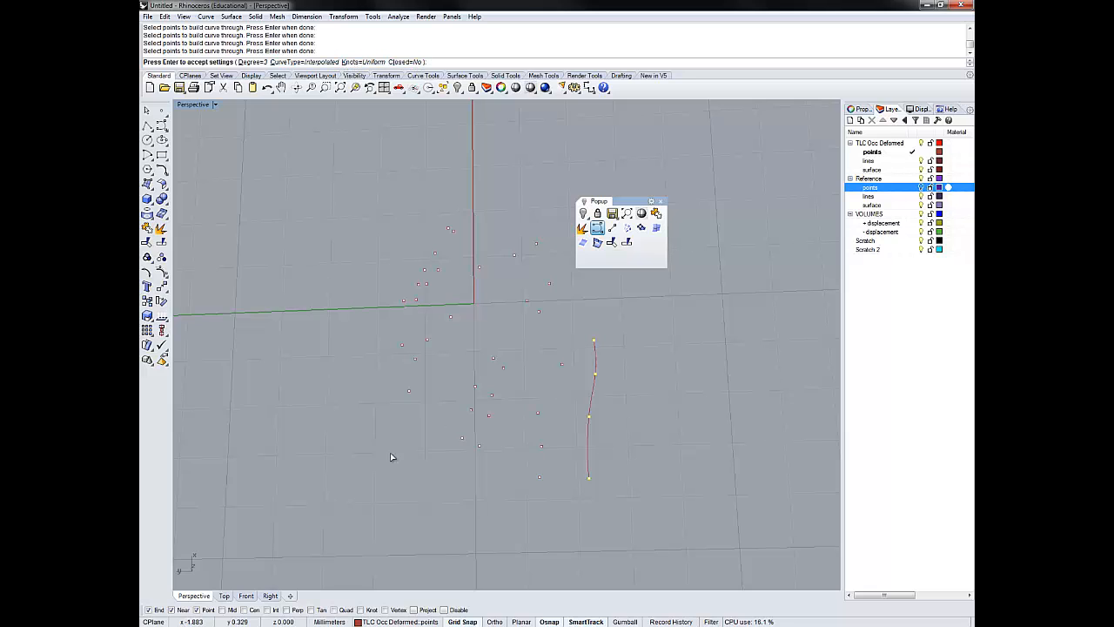
right_drag(383, 442, 401, 436)
key(Return)
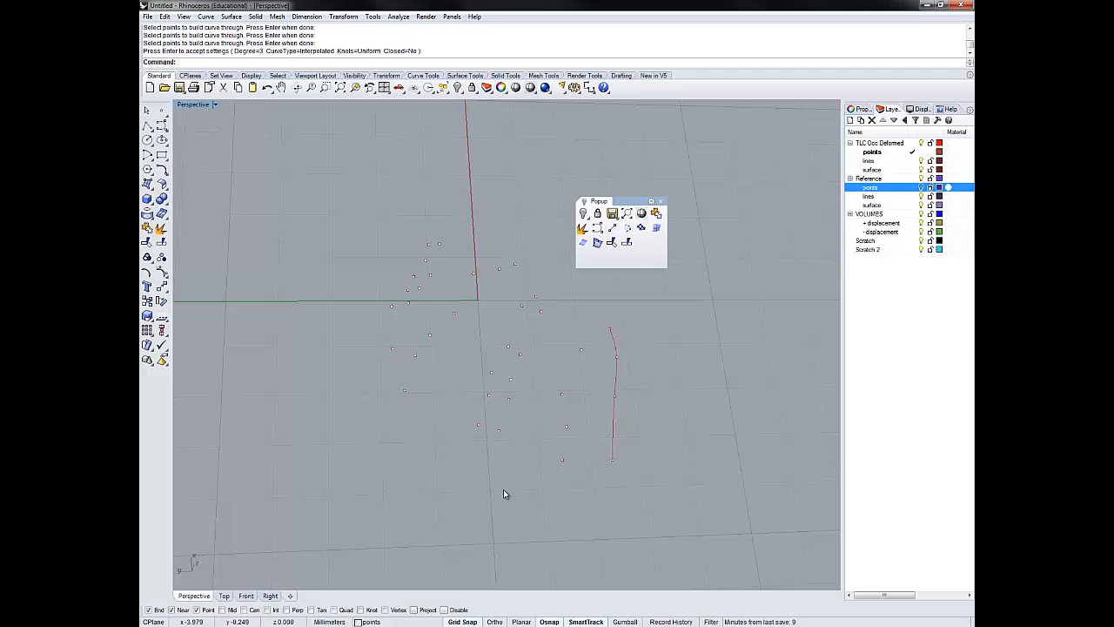
- Draw a degree 3 control point curve over the same four outer-edge points as the existing interpolated curve to compare them
right_drag(433, 480, 351, 316)
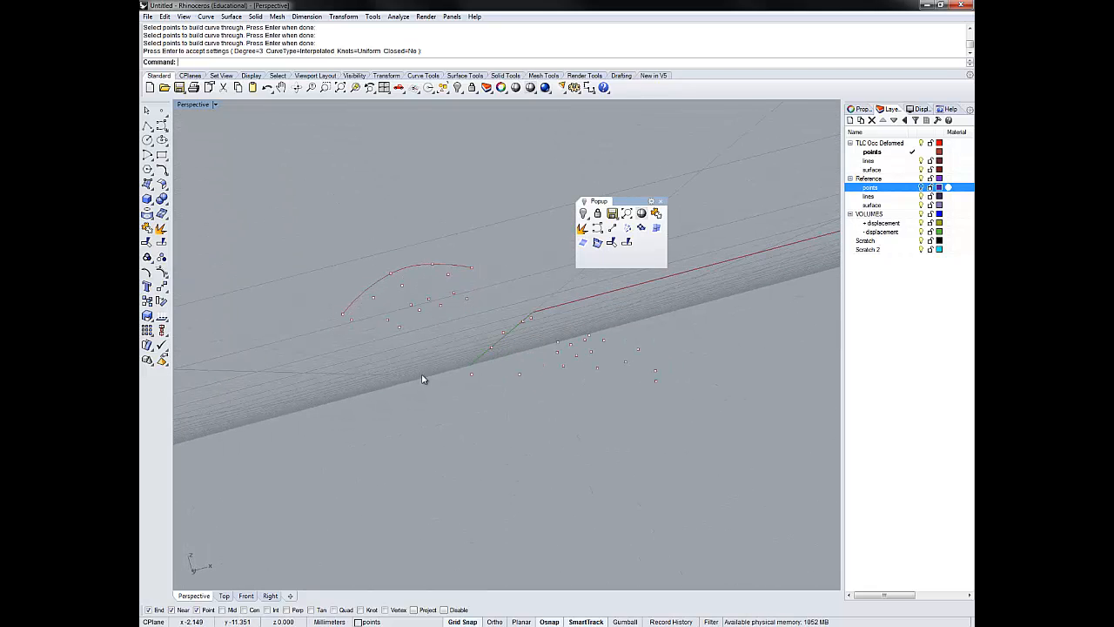
right_drag(422, 378, 557, 448)
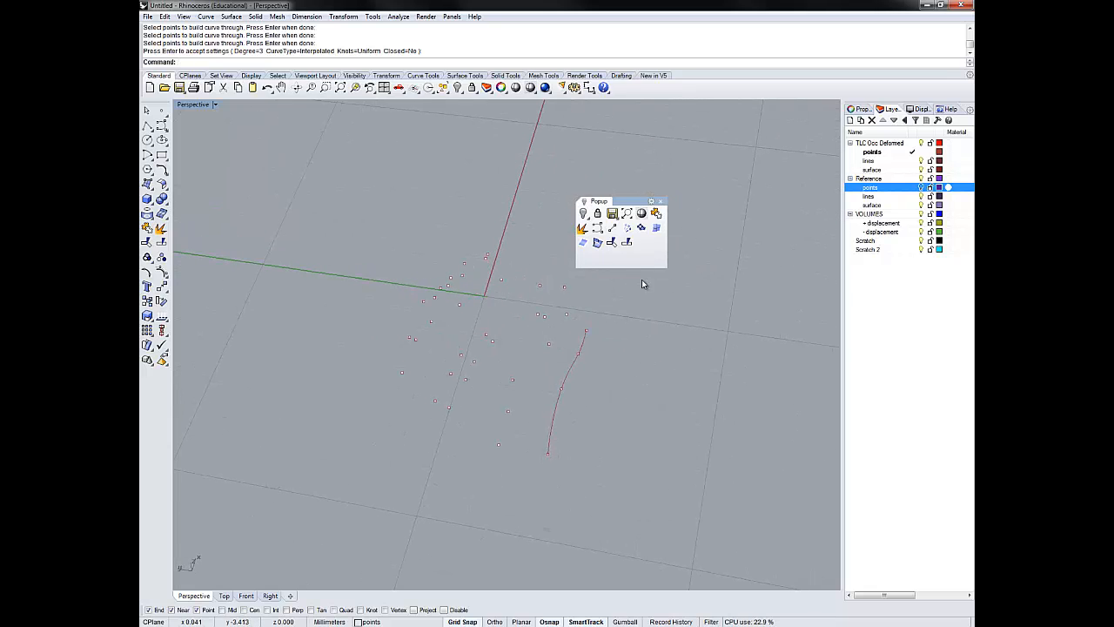
click(598, 228)
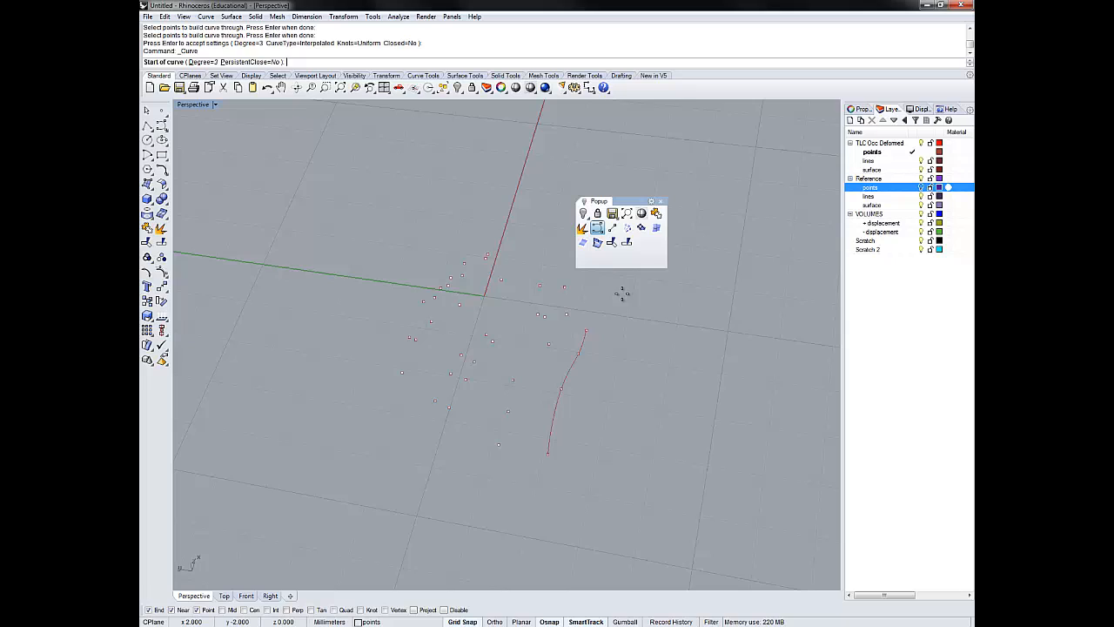
click(554, 454)
click(560, 389)
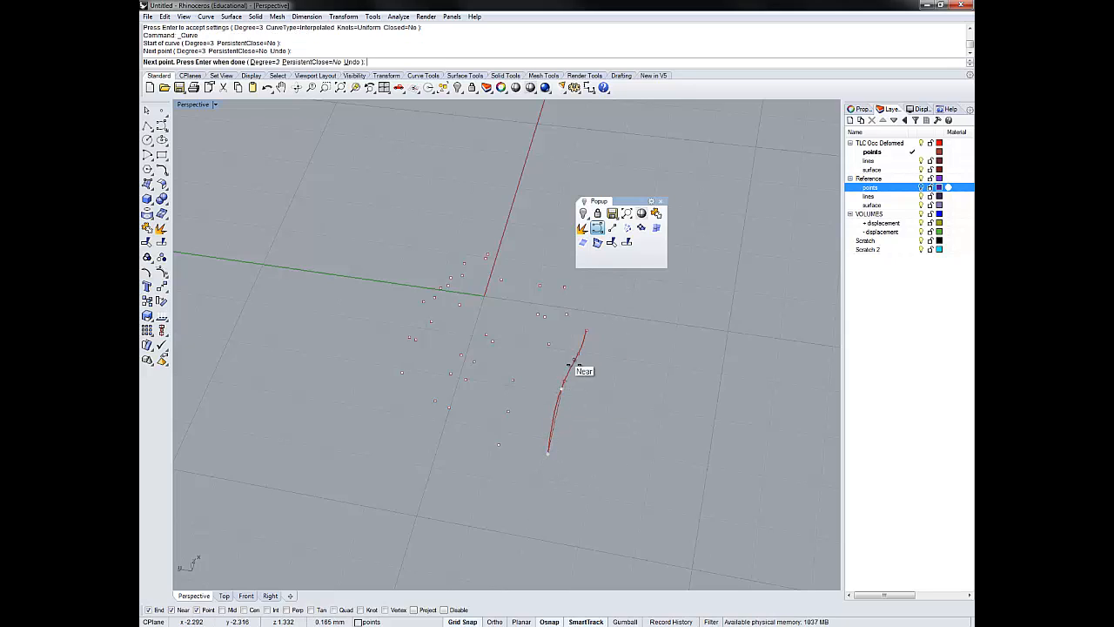
click(572, 352)
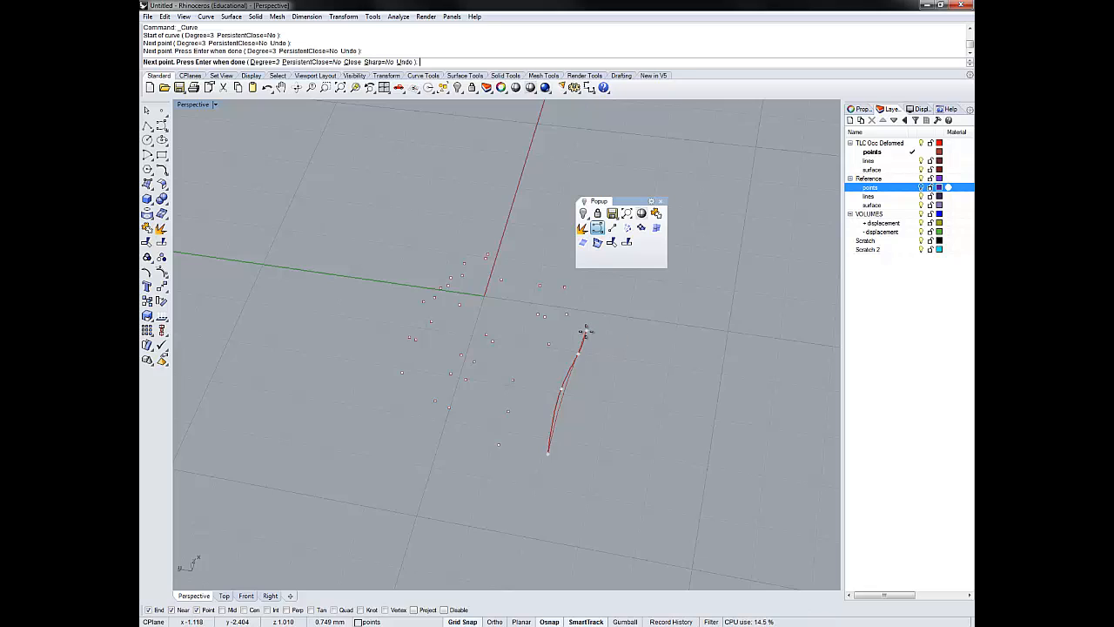
click(585, 331)
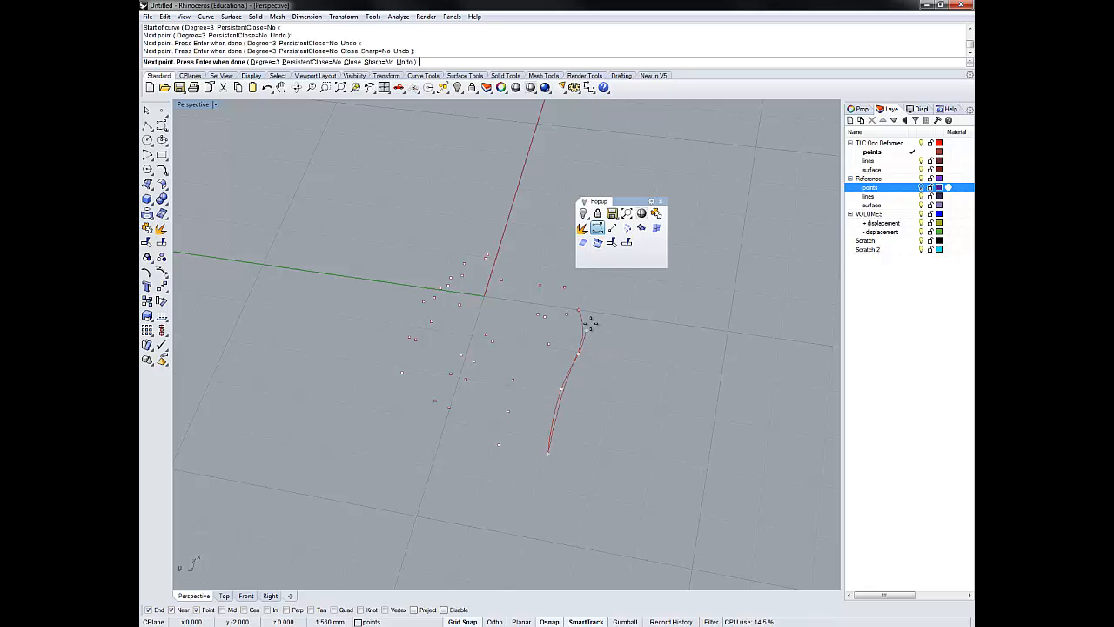
key(Return)
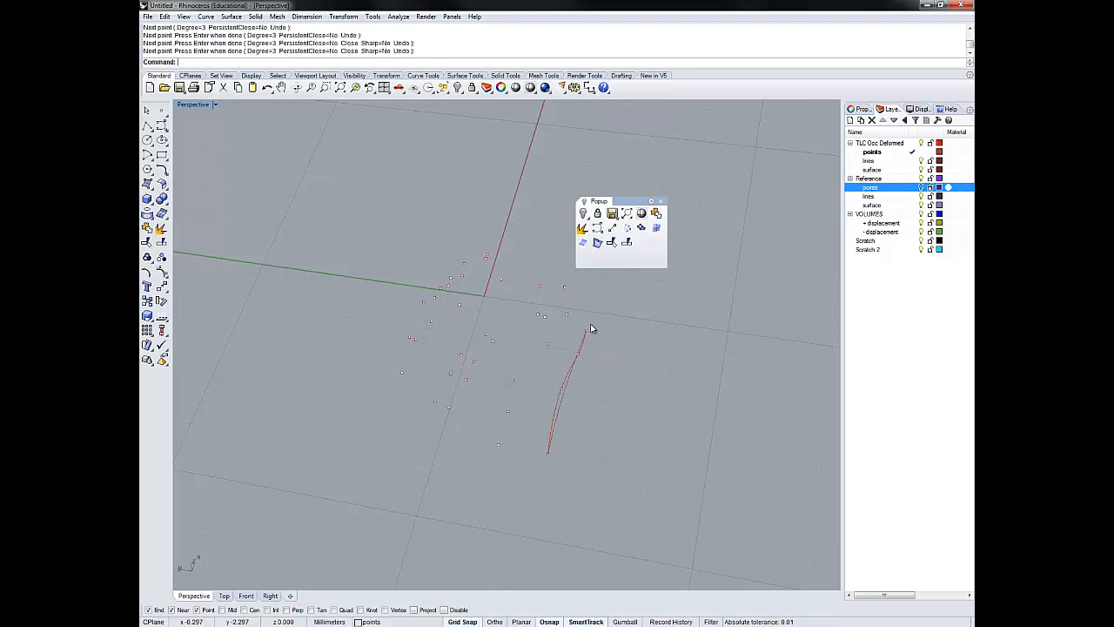
- Compare the two outer-edge curves from another angle and delete the control point curve
right_drag(584, 408, 502, 450)
click(471, 412)
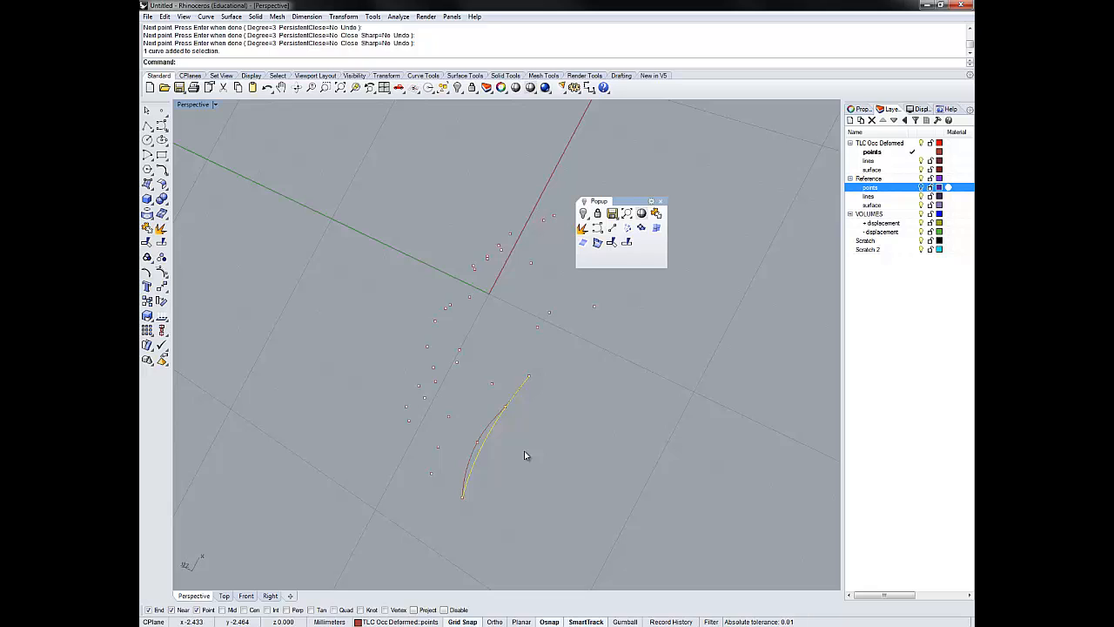
key(Delete)
- Build an open, degree 3 interpolated curve with uniform knots through the four deformed points in the row beside the outer-edge curve
right_drag(507, 453, 589, 459)
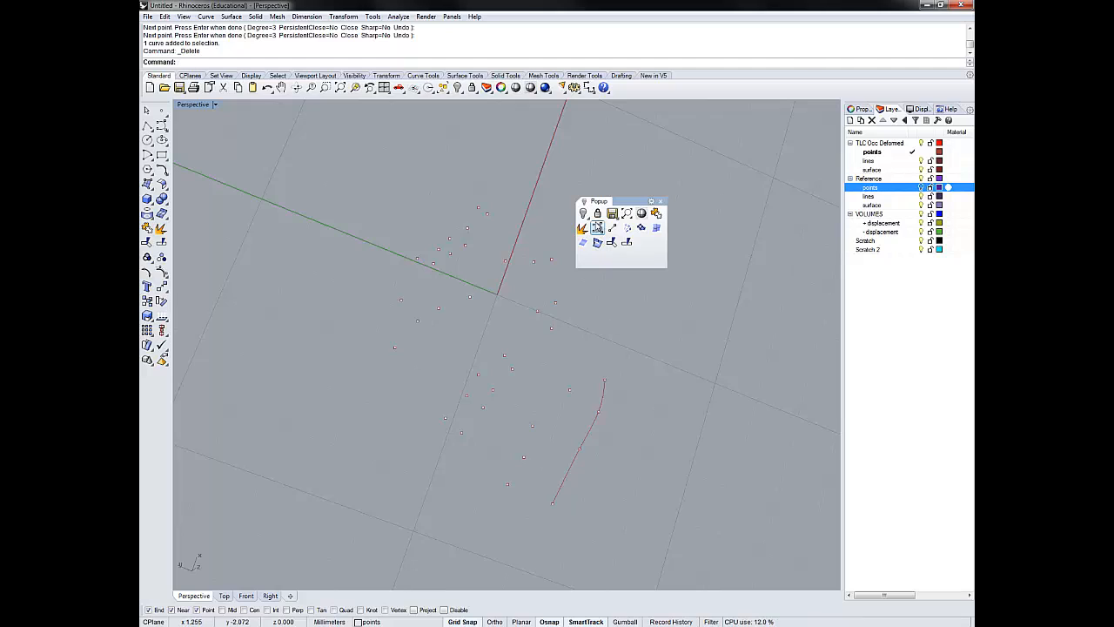
right_click(597, 228)
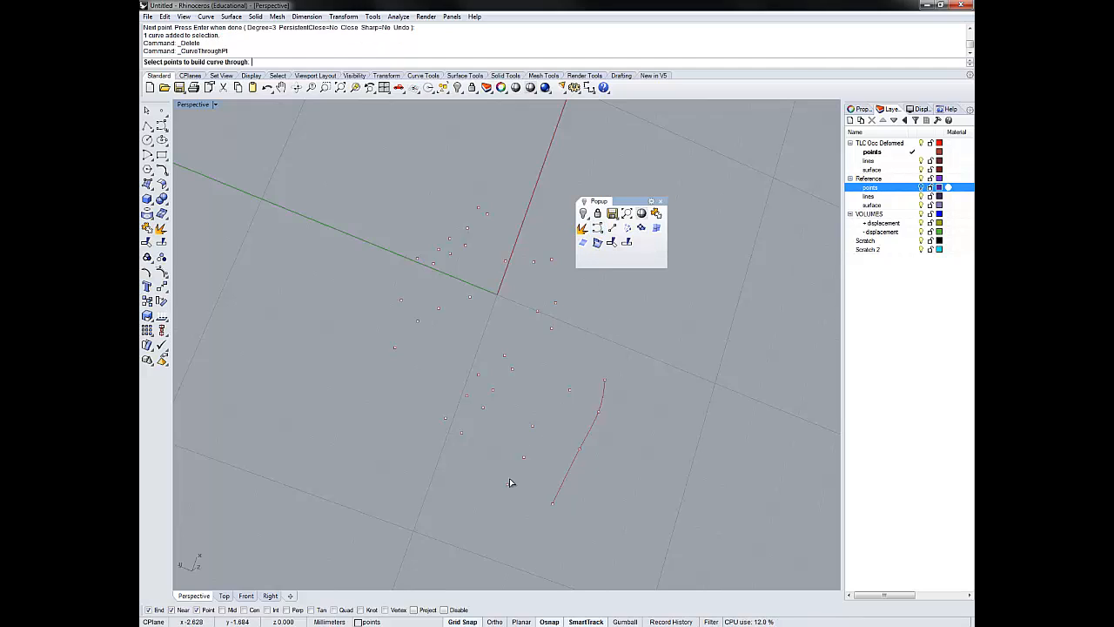
click(508, 484)
click(524, 458)
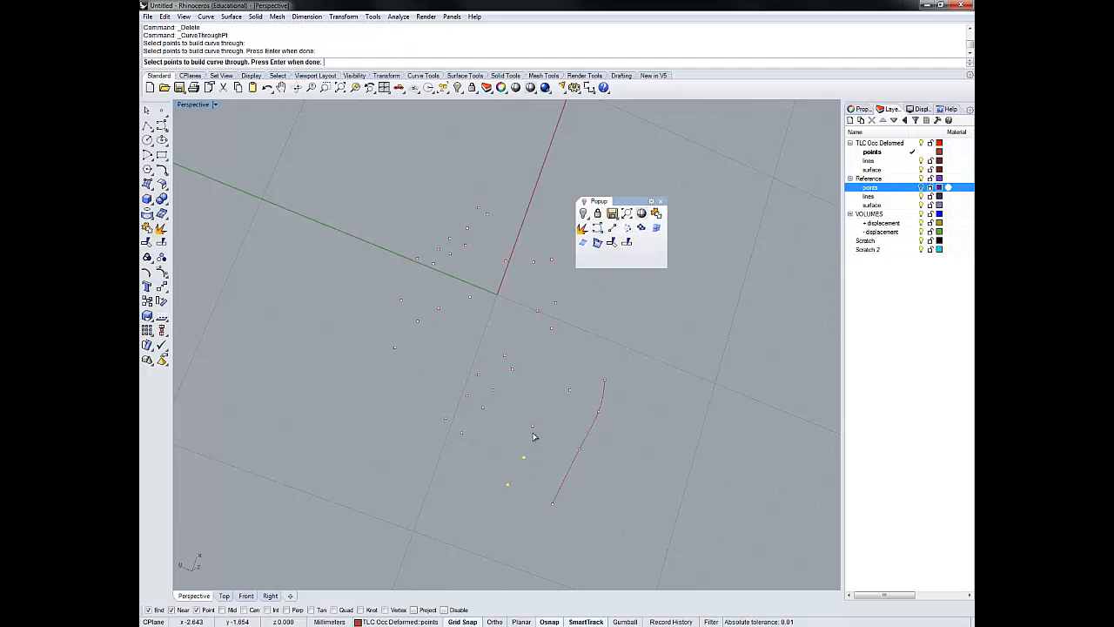
click(574, 390)
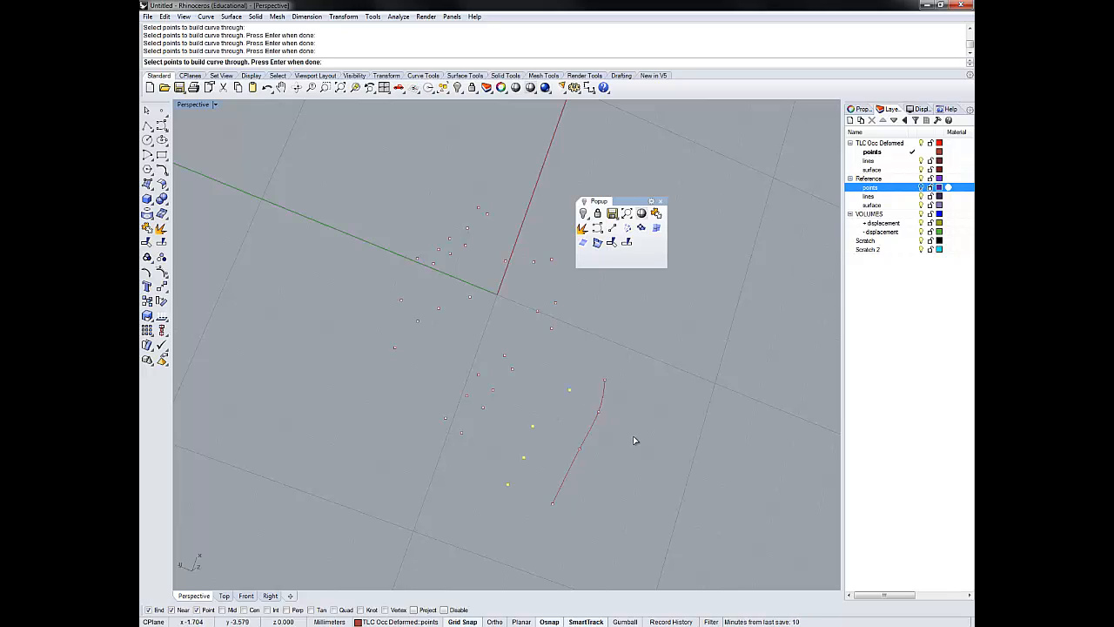
key(Return)
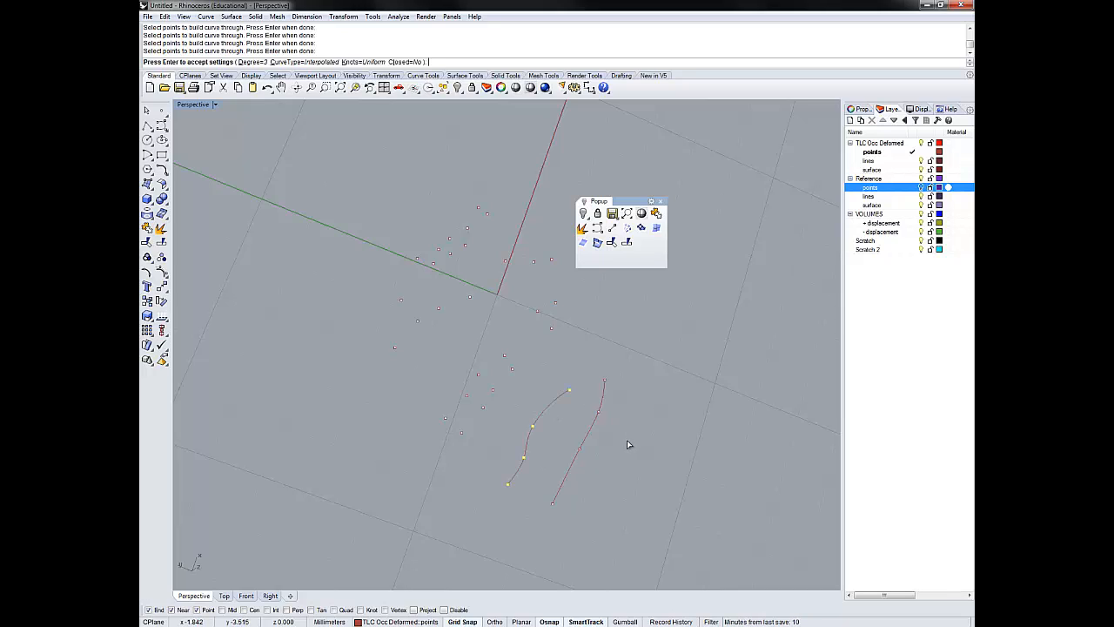
key(Return)
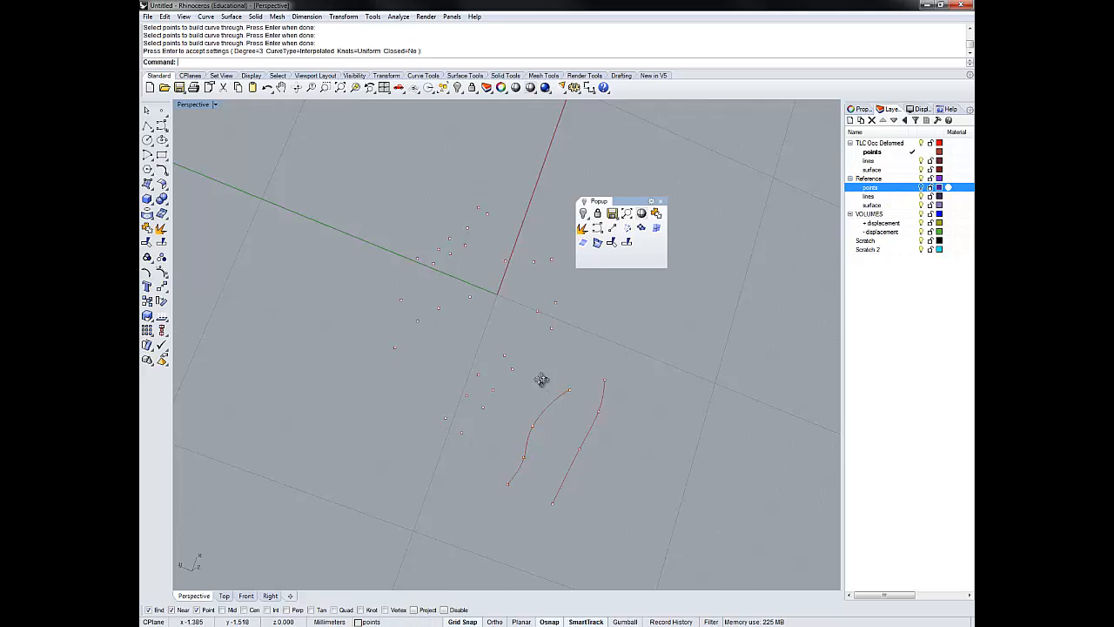
- Build an open, degree 3 interpolated curve through the third row of four deformed points, counting inward from the outer edge
right_drag(537, 380, 460, 453)
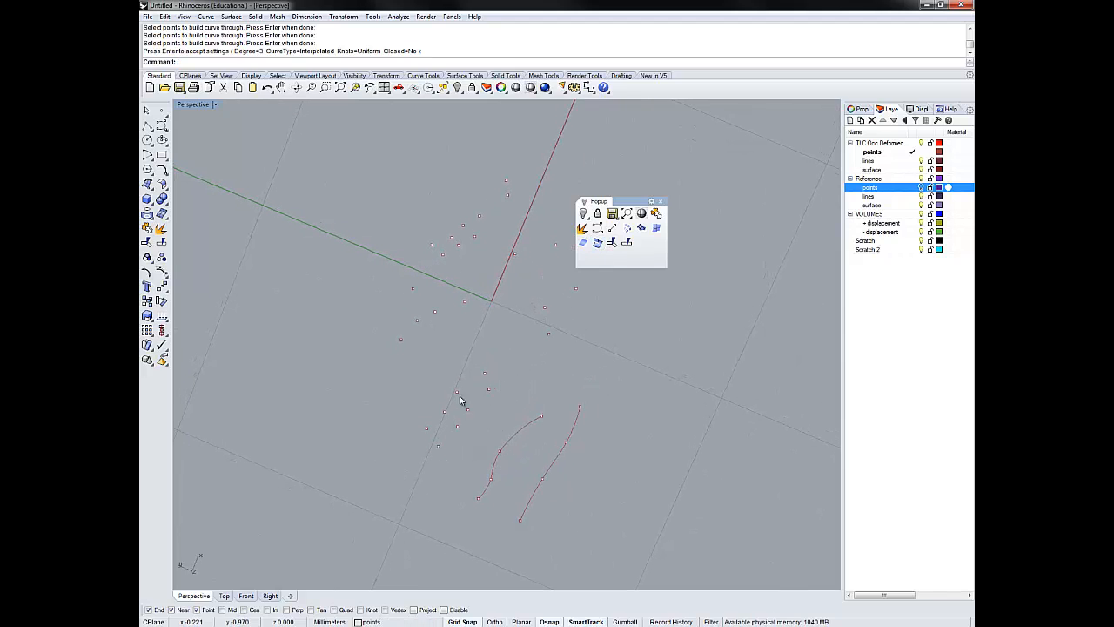
click(438, 447)
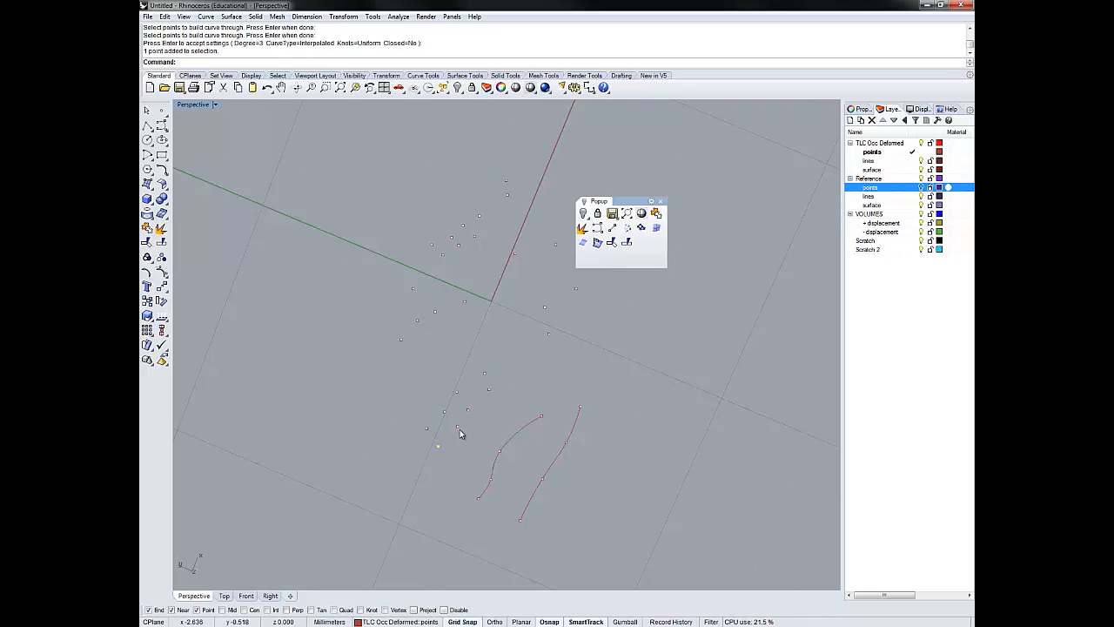
click(457, 426)
click(467, 409)
click(488, 389)
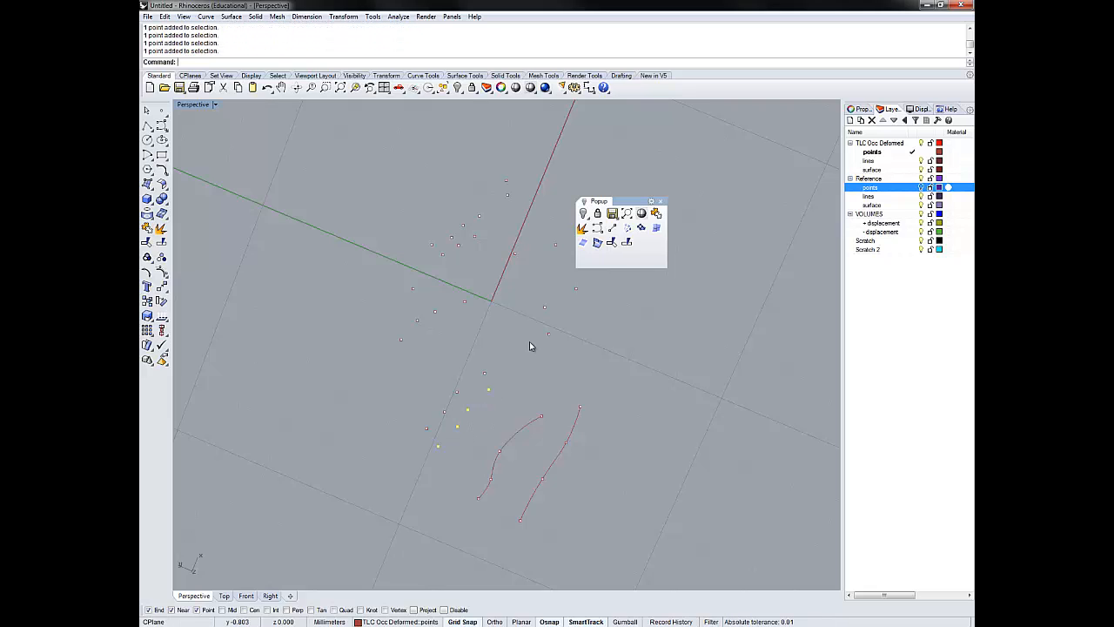
click(596, 229)
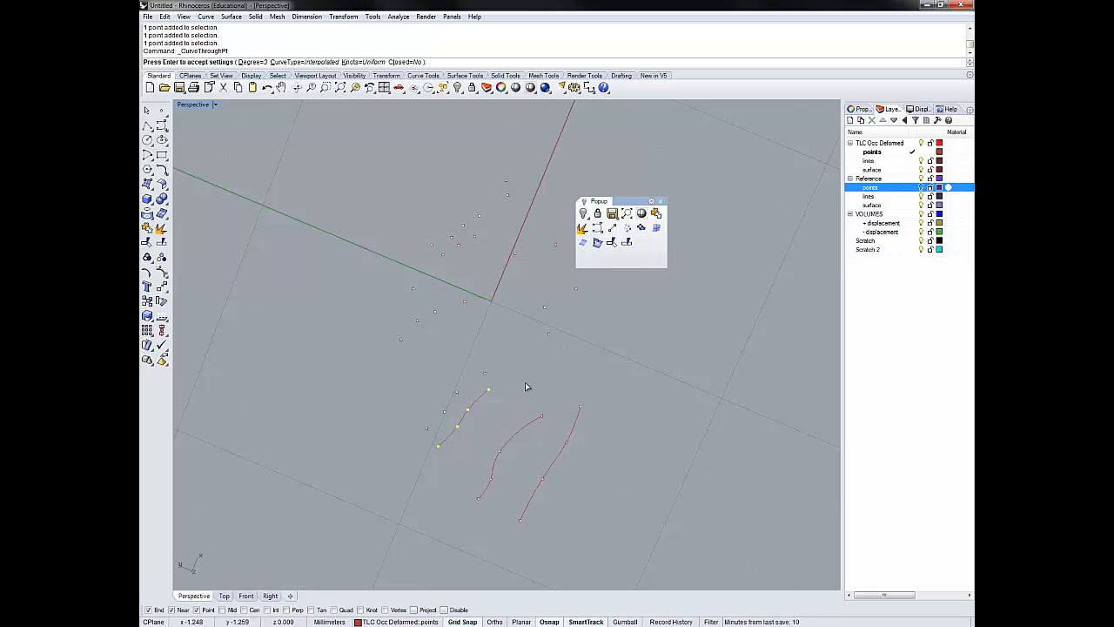
key(Return)
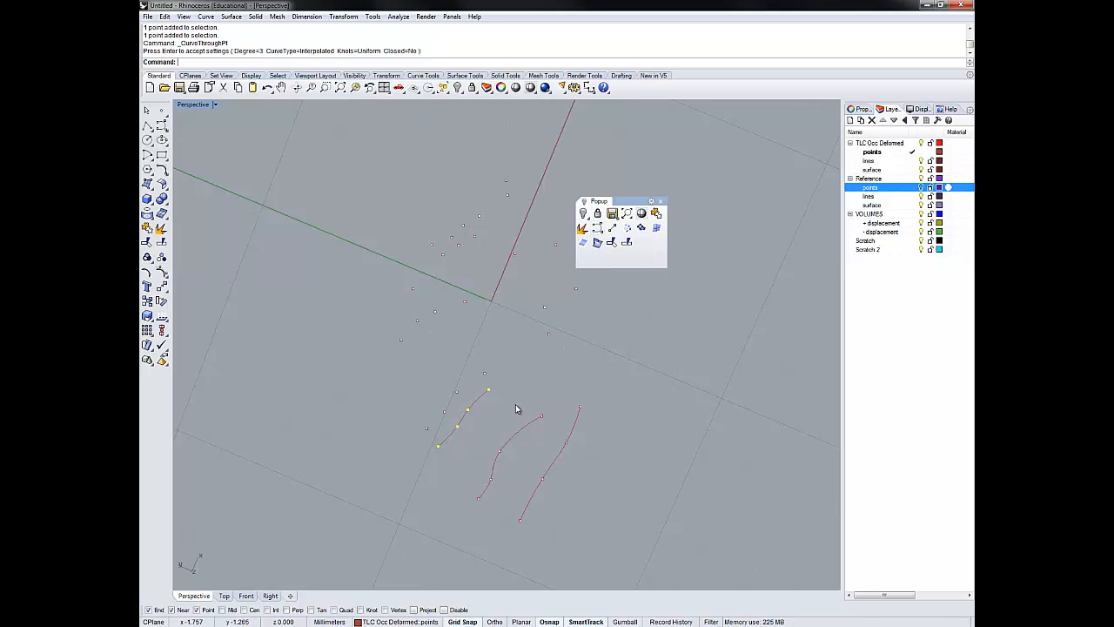
- Build an open, degree 3 interpolated curve through the fourth row of four deformed points, just inward of the third curve
right_drag(528, 418, 537, 394)
click(521, 372)
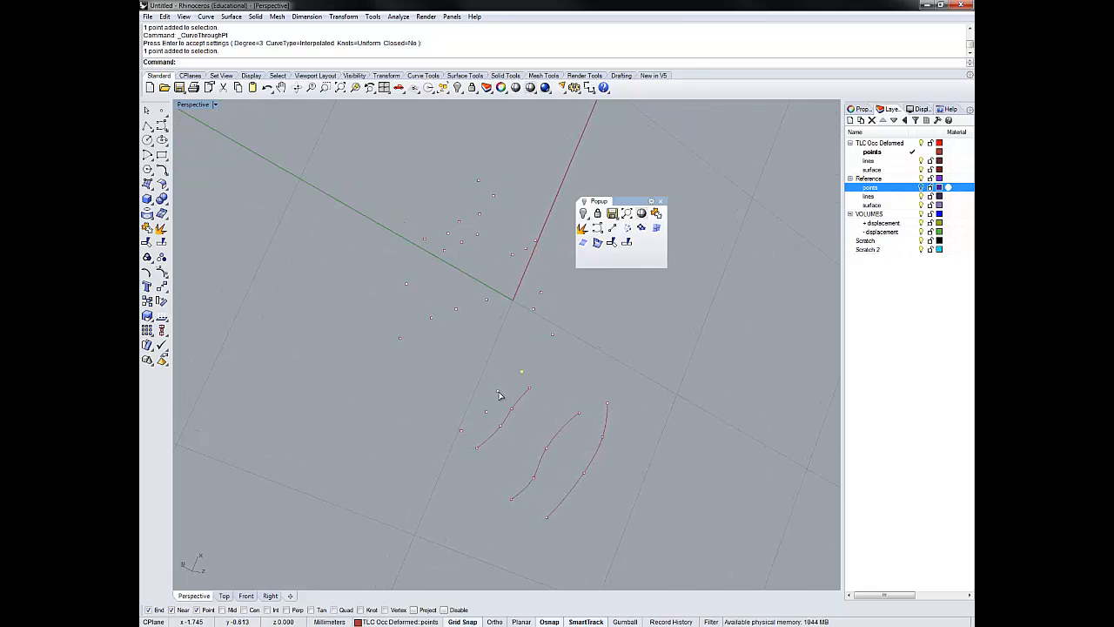
click(497, 391)
click(486, 411)
click(460, 430)
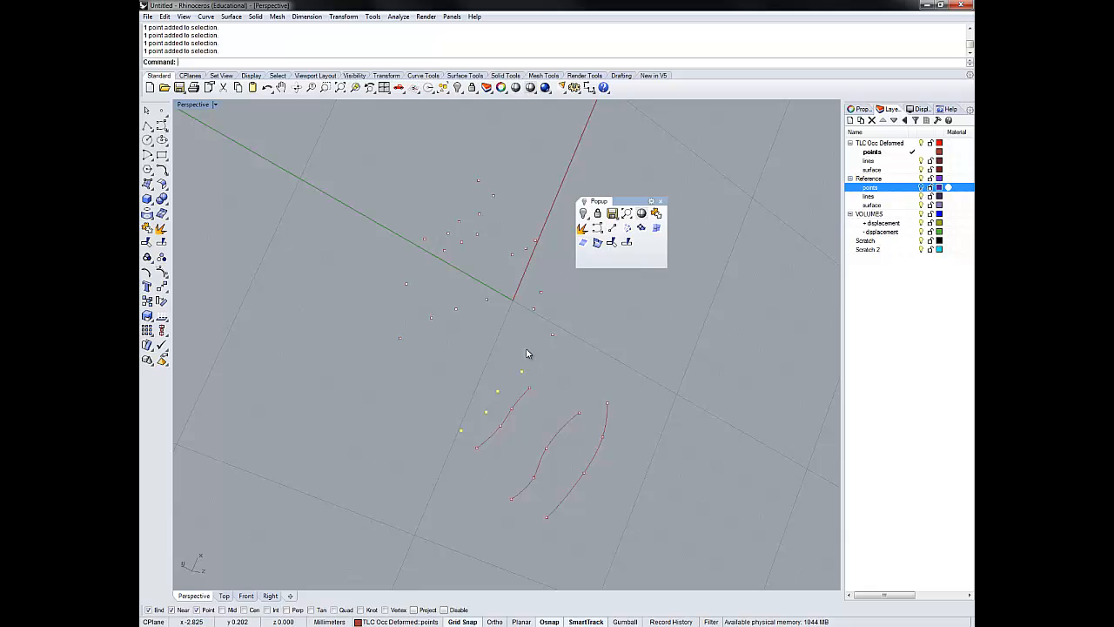
right_click(598, 229)
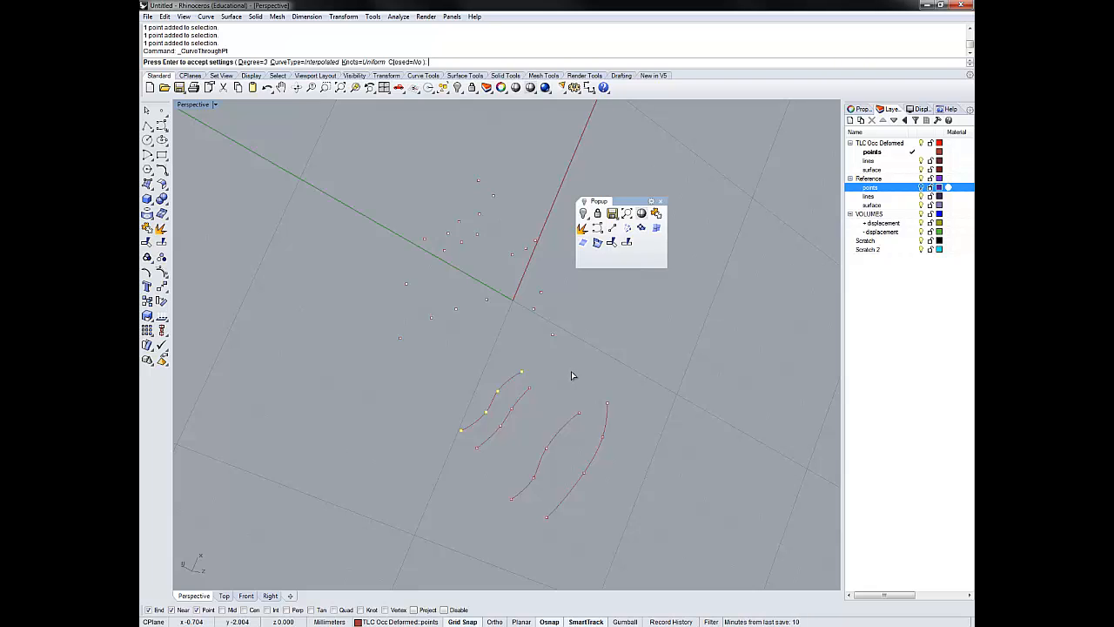
key(Return)
- Build an open, degree 3 interpolated curve through the fifth row of four deformed points, beside the green axis near the origin
right_drag(539, 421, 493, 431)
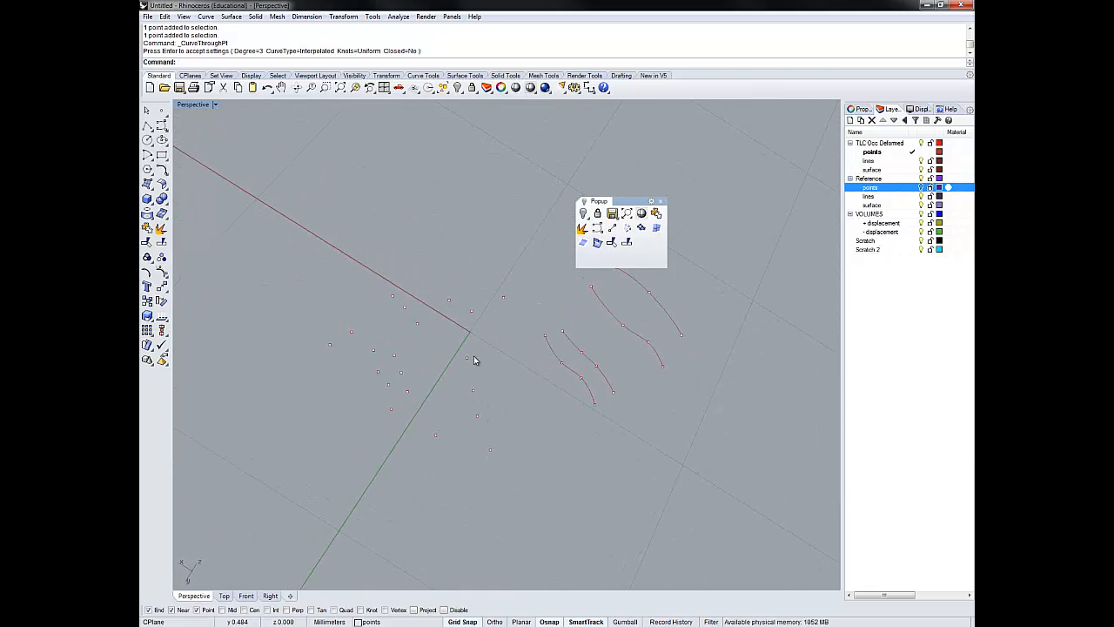
click(597, 228)
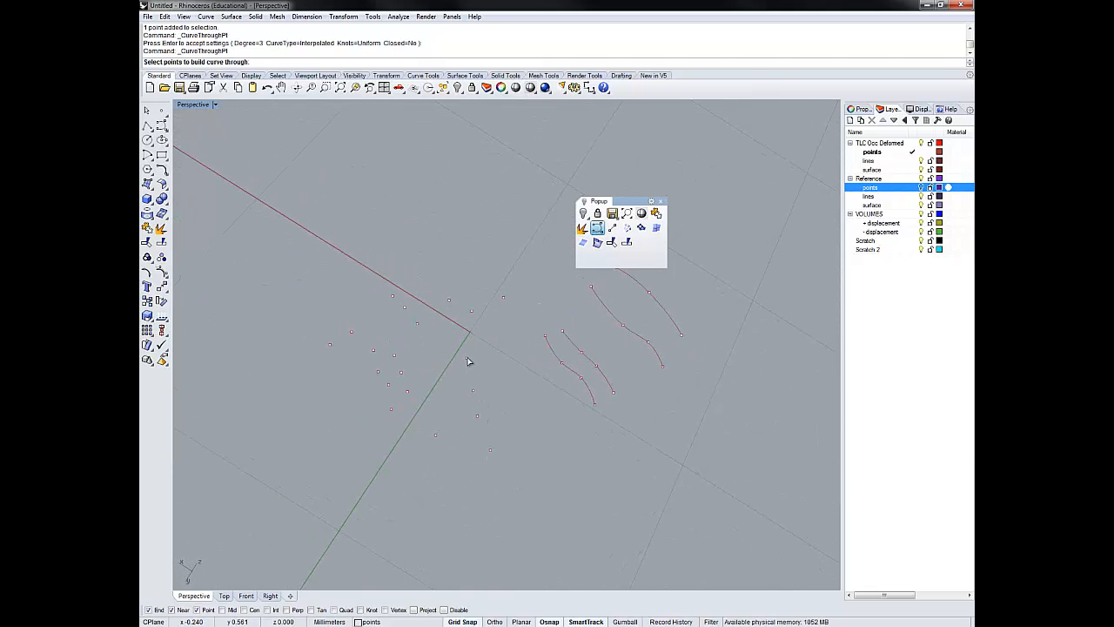
click(467, 358)
click(472, 390)
click(477, 416)
click(490, 450)
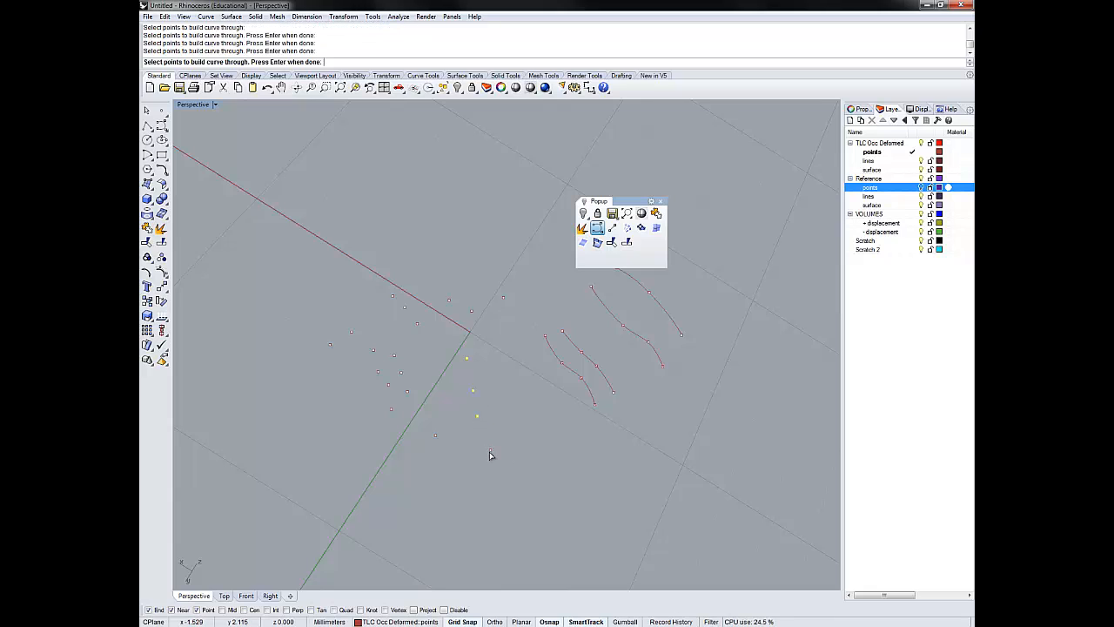
key(Return)
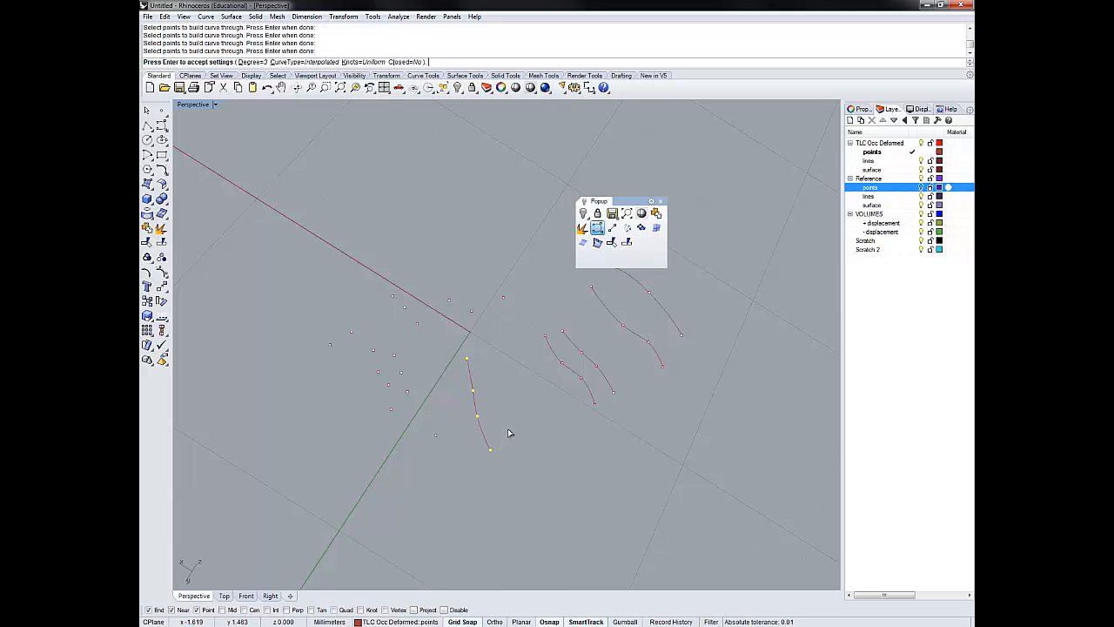
key(Return)
right_drag(490, 464, 534, 450)
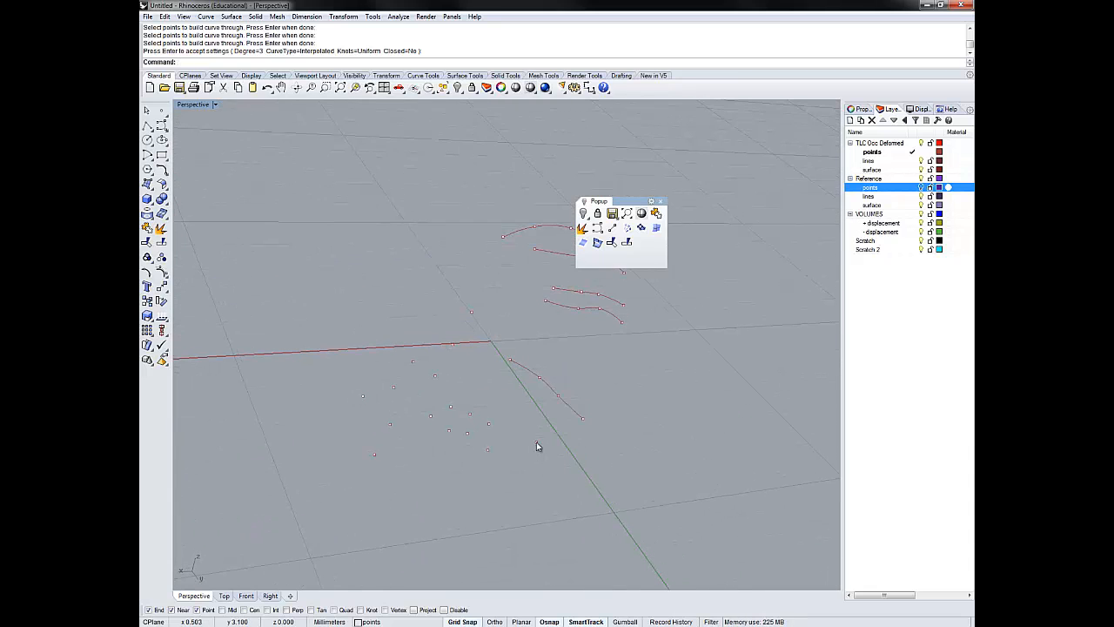
click(536, 442)
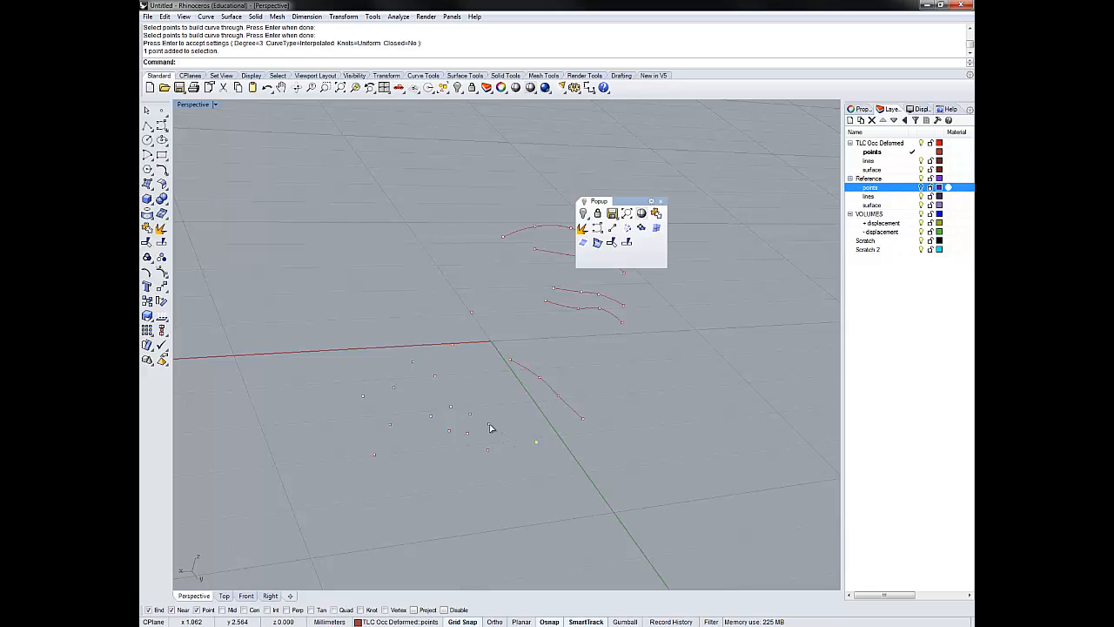
shift+click(489, 424)
click(471, 415)
click(452, 406)
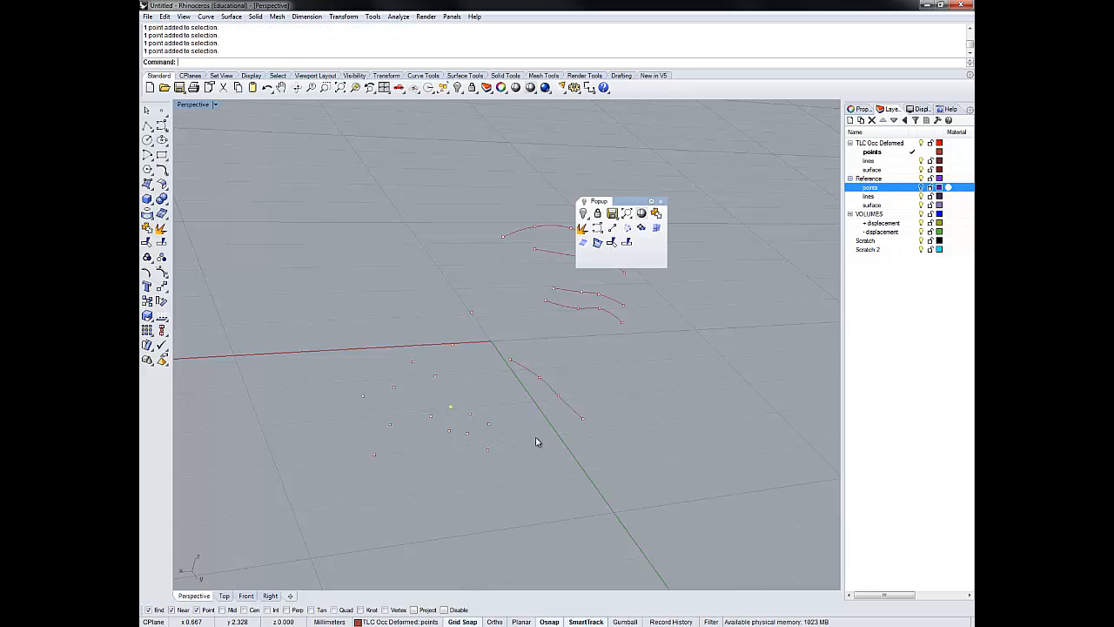
key(Escape)
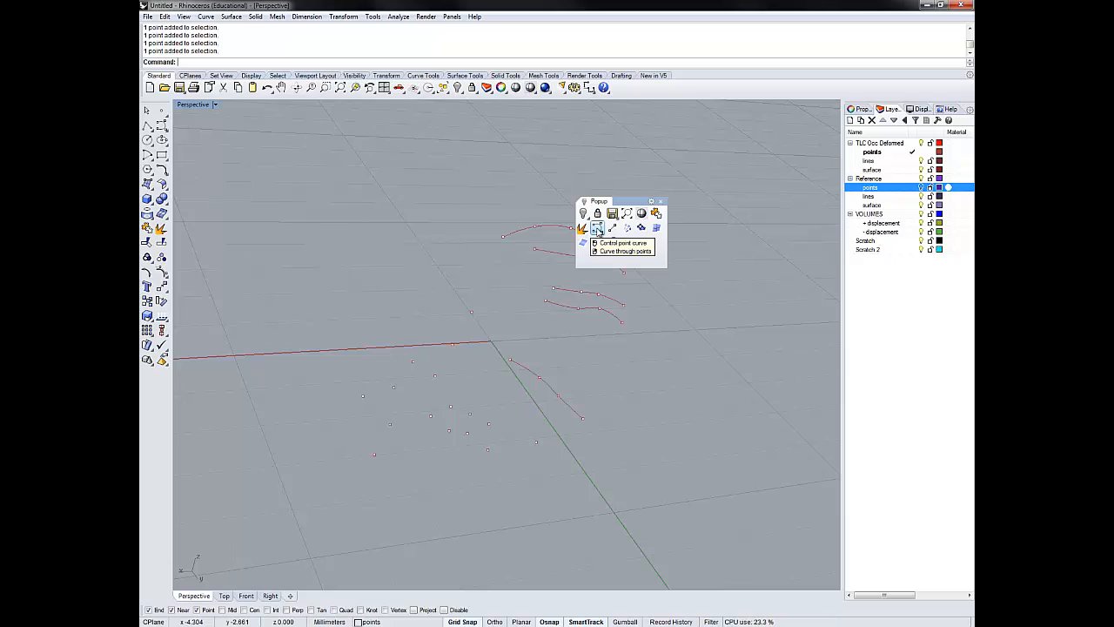
- Build an open, degree 3 interpolated curve through the sixth row of four deformed points, just across the green axis
right_click(597, 228)
click(535, 442)
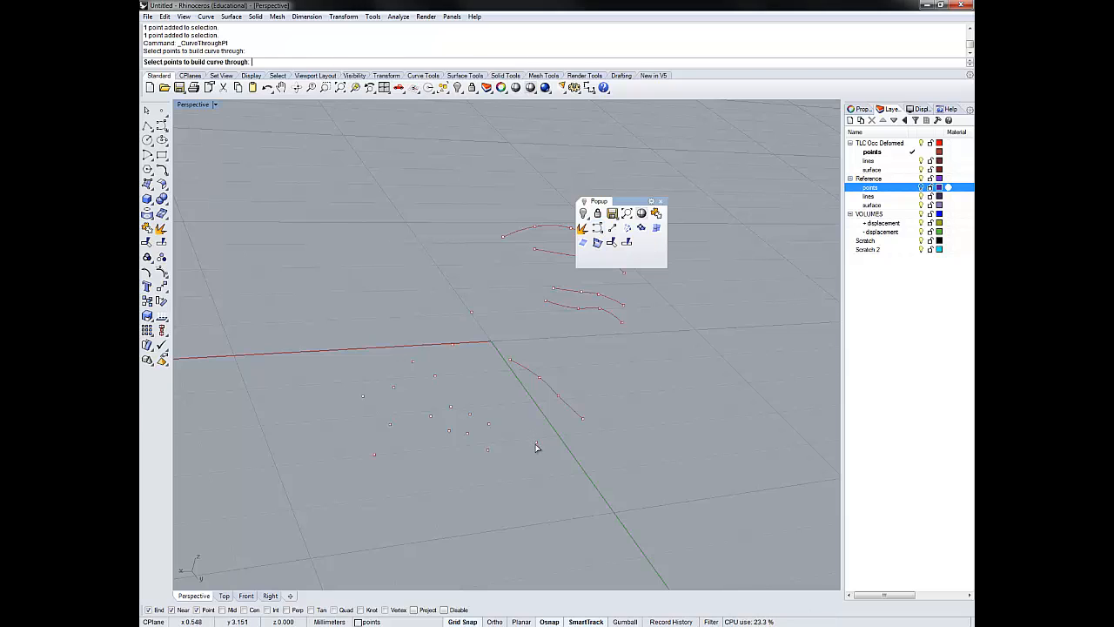
click(488, 423)
click(470, 413)
click(450, 407)
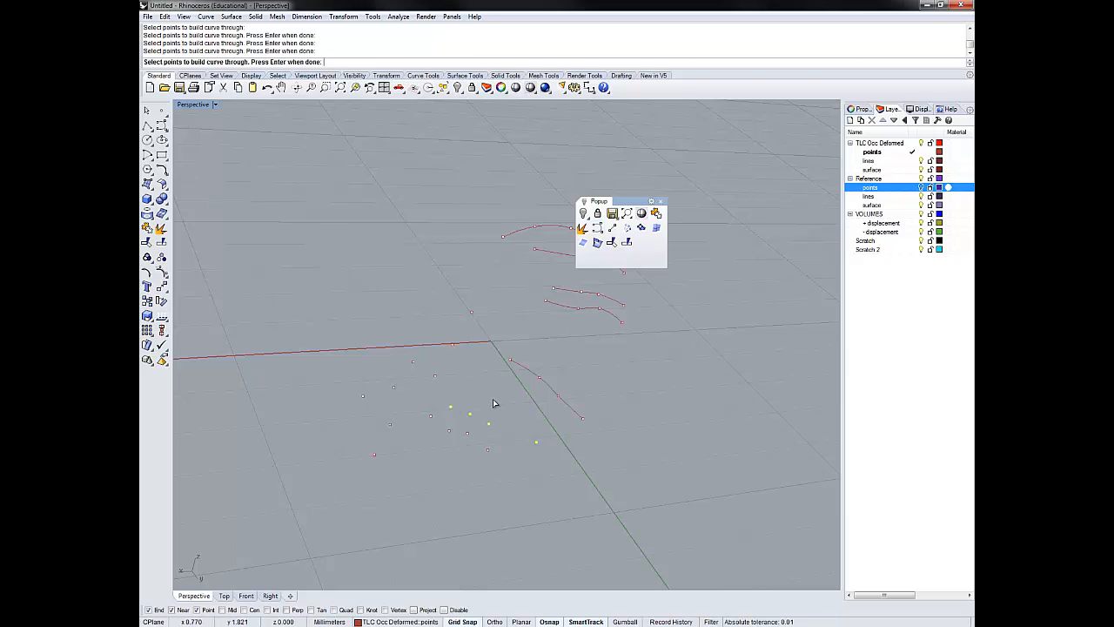
key(Return)
key(Return)
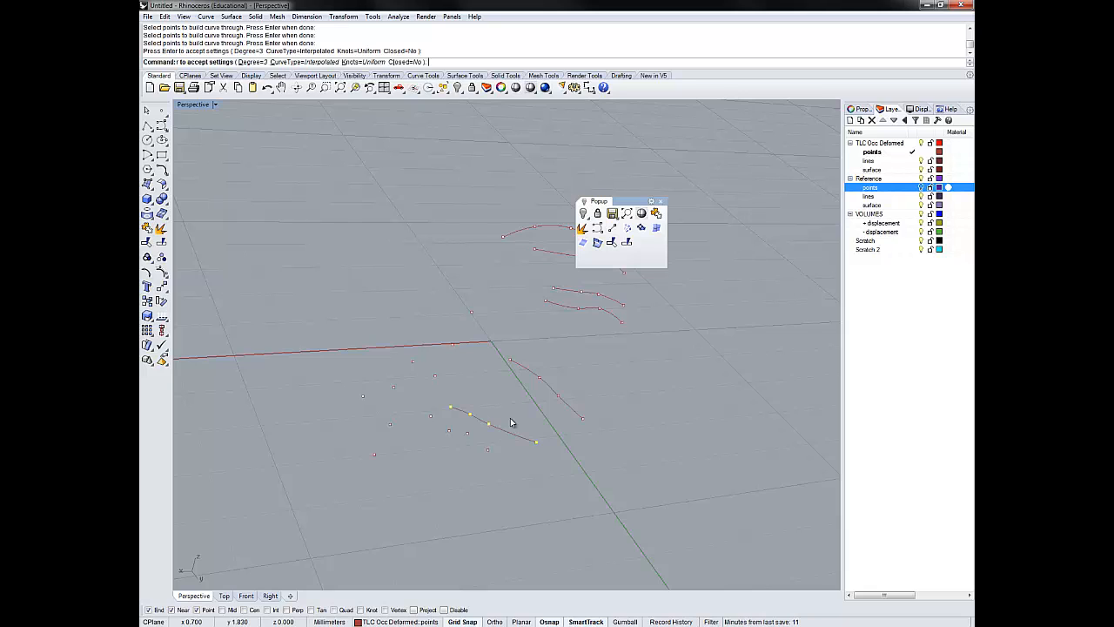
- Build an open, degree 3 interpolated curve through the seventh row of four deformed points, just beyond the sixth curve
right_drag(510, 467, 530, 467)
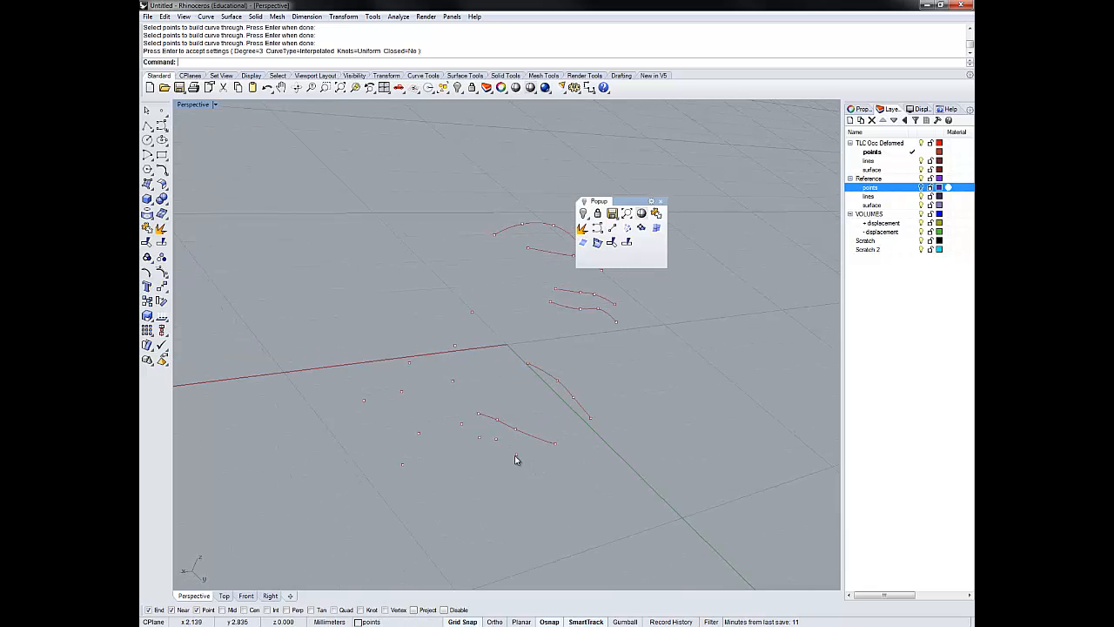
click(516, 454)
click(496, 439)
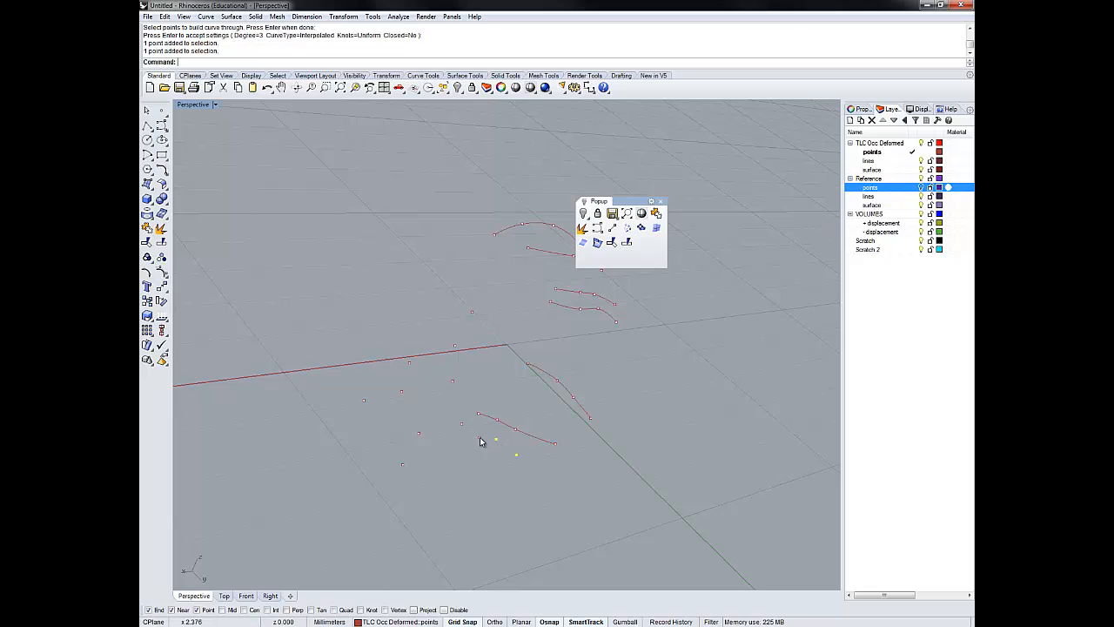
click(478, 437)
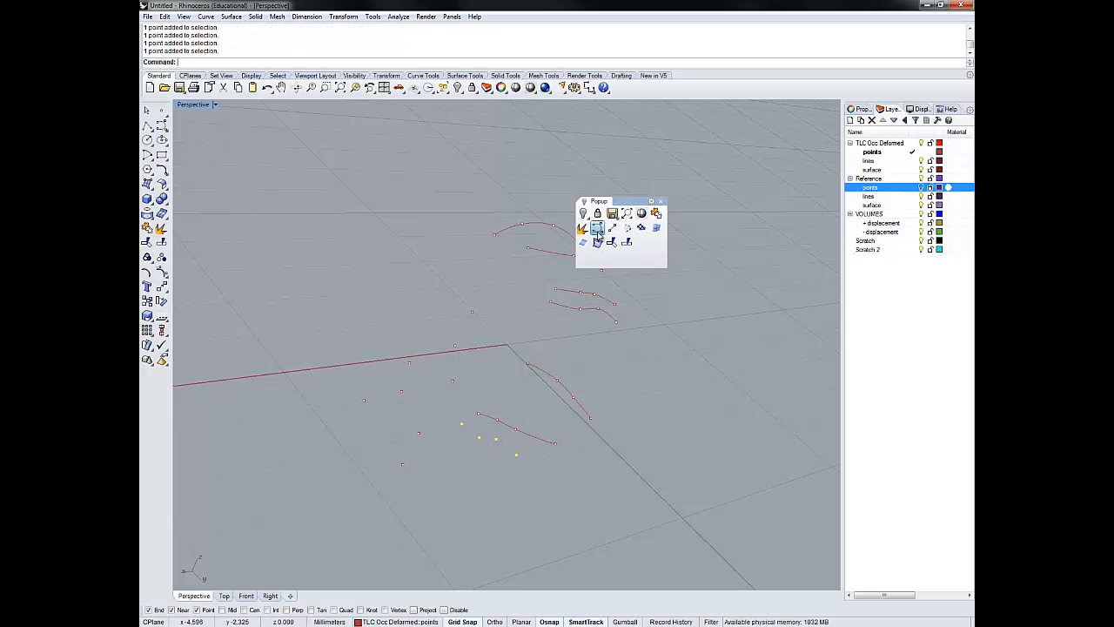
click(597, 228)
key(Return)
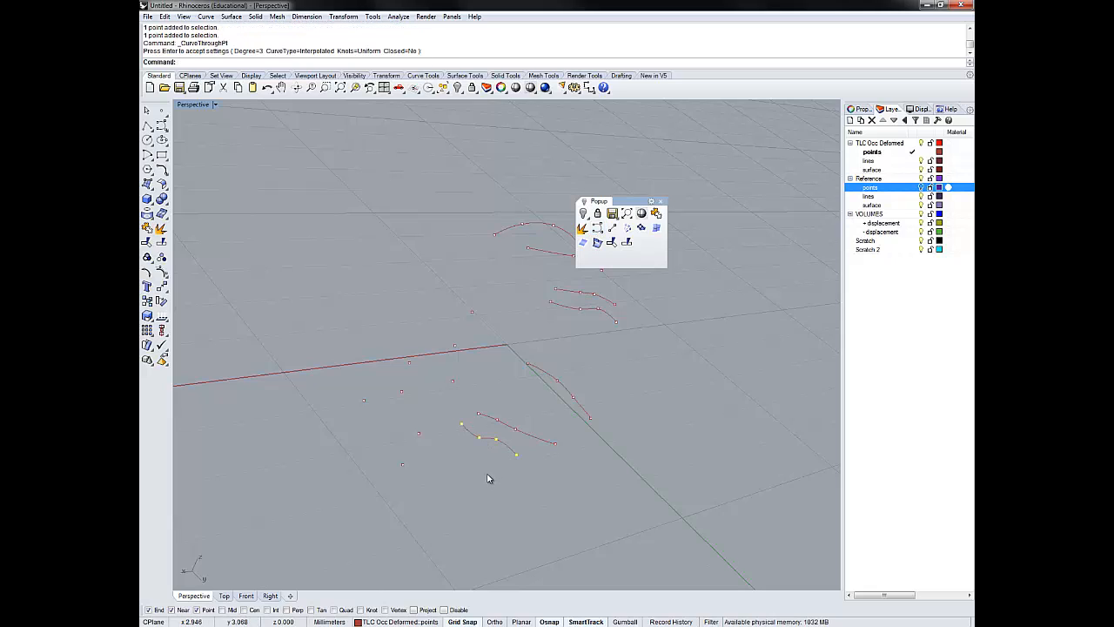
- Delete the eight leftover deformed points that have no curve through them, scattered around the red axis
right_drag(493, 477, 478, 399)
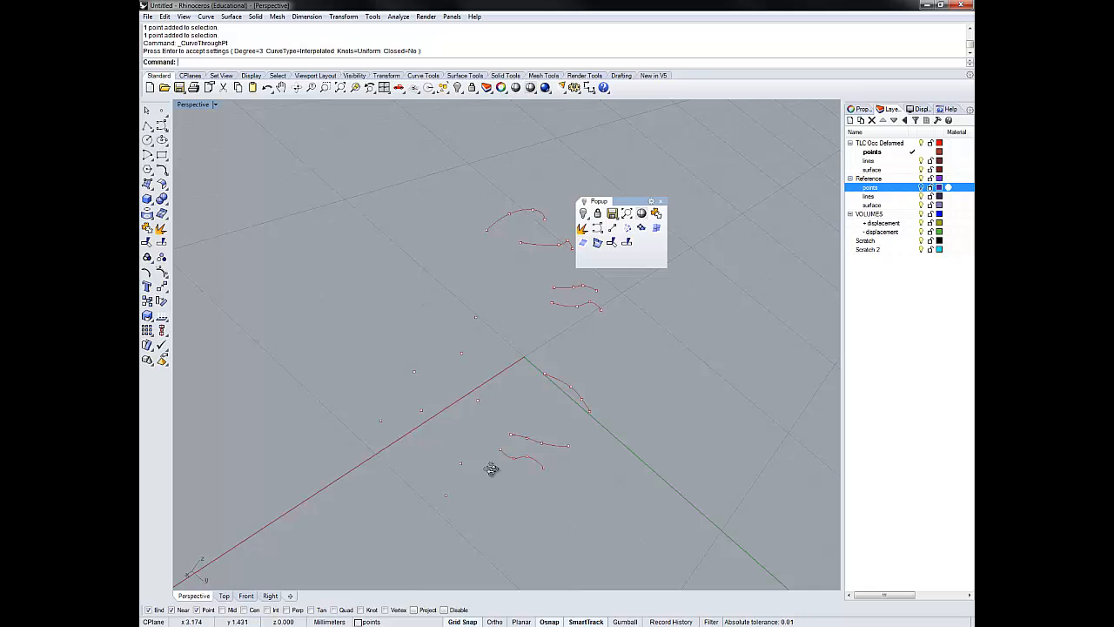
right_drag(492, 470, 464, 414)
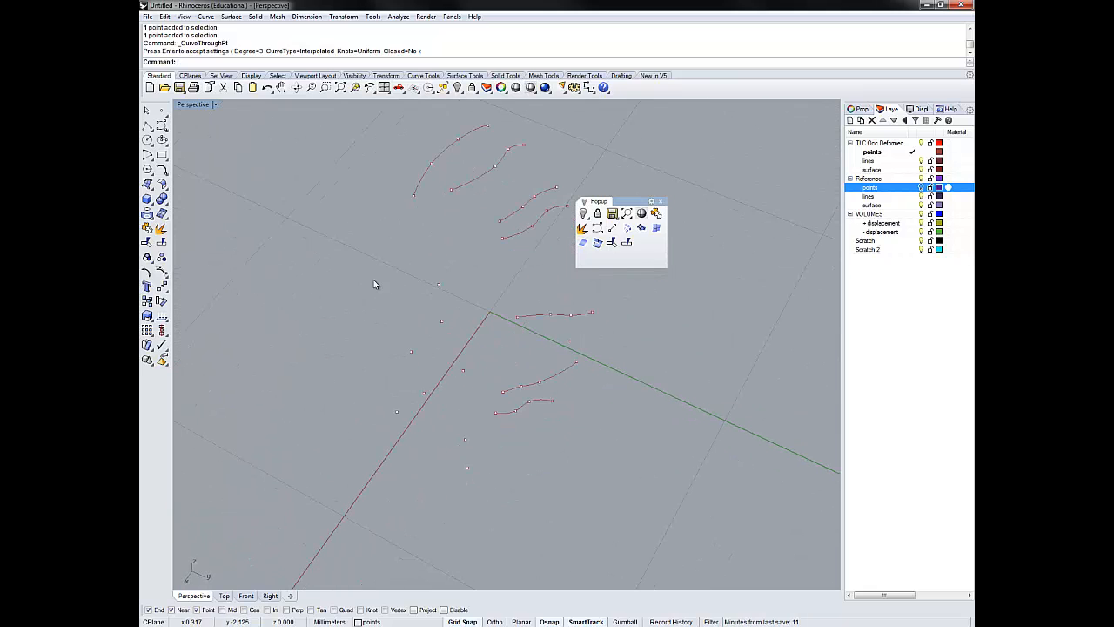
drag(351, 271, 485, 503)
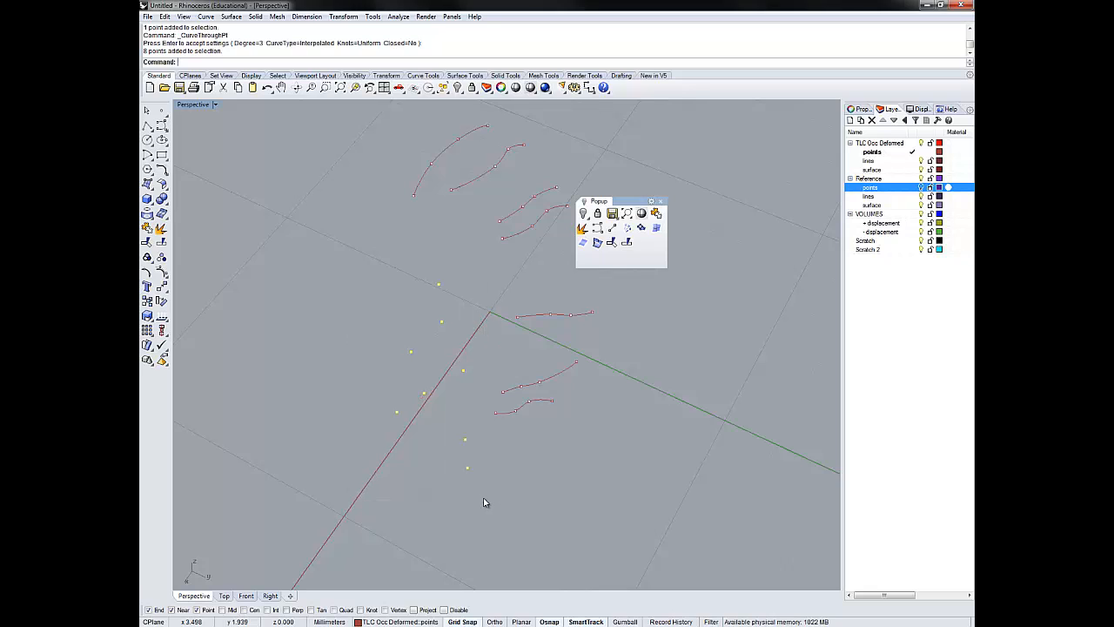
key(Delete)
- Move all seven interpolated curves to the lines layer under TLC Occ Deformed with ChangeLayer
mouse_move(476, 379)
right_down()
mouse_move(426, 406)
mouse_move(452, 345)
mouse_move(572, 380)
mouse_move(460, 473)
mouse_move(548, 388)
mouse_move(496, 452)
mouse_move(432, 433)
mouse_move(485, 485)
mouse_move(444, 408)
mouse_move(465, 451)
mouse_move(485, 398)
mouse_move(479, 351)
mouse_move(459, 389)
right_up()
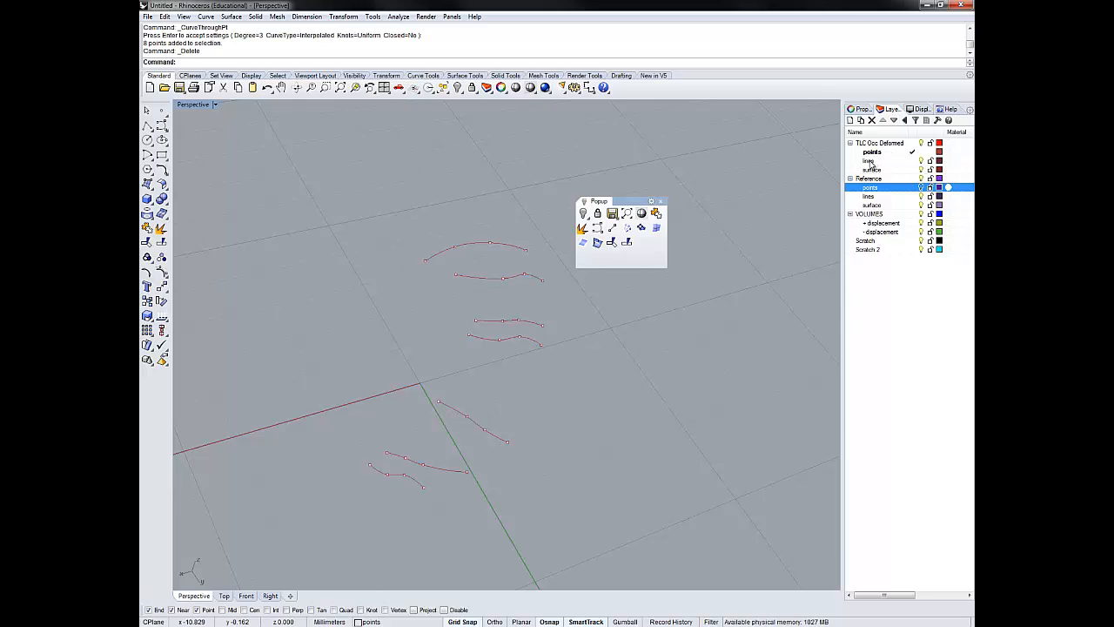
click(475, 245)
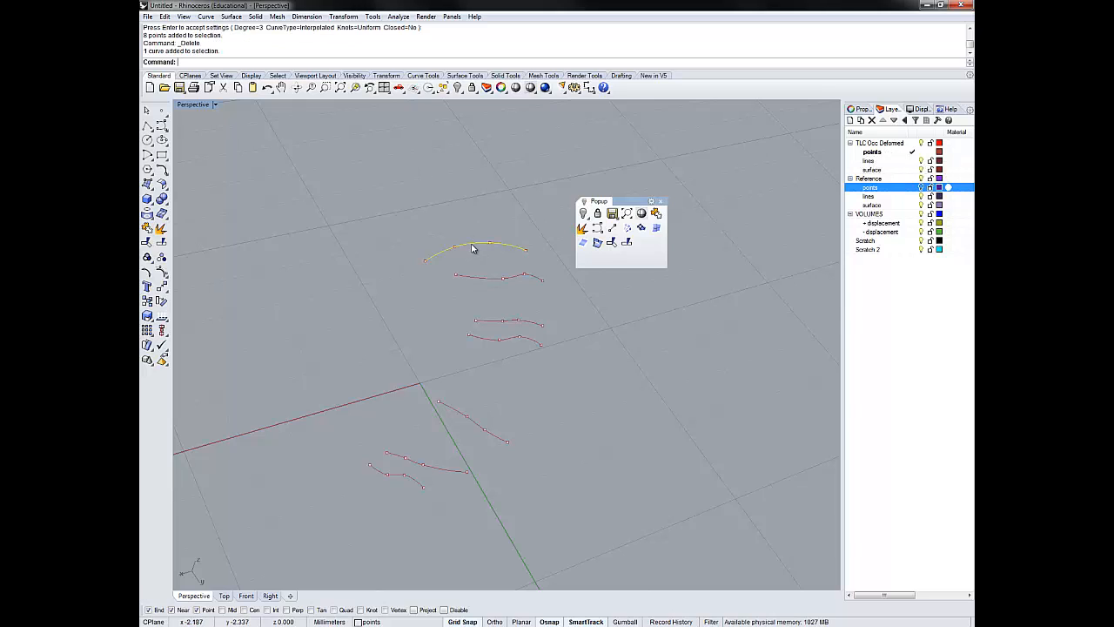
shift+click(485, 279)
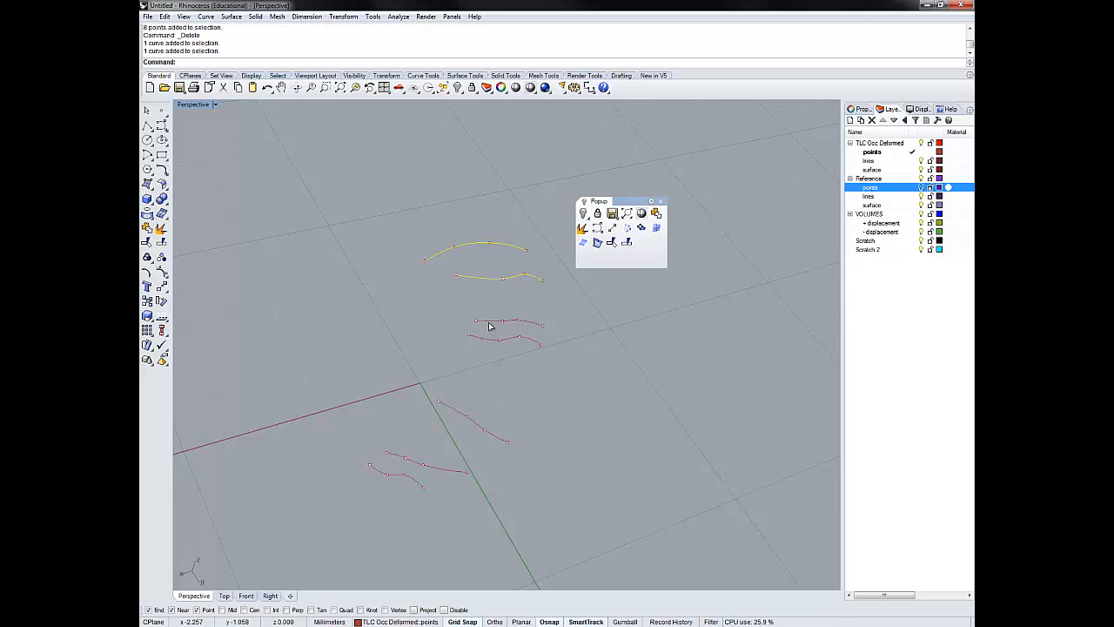
shift+click(490, 322)
shift+click(485, 341)
shift+click(454, 409)
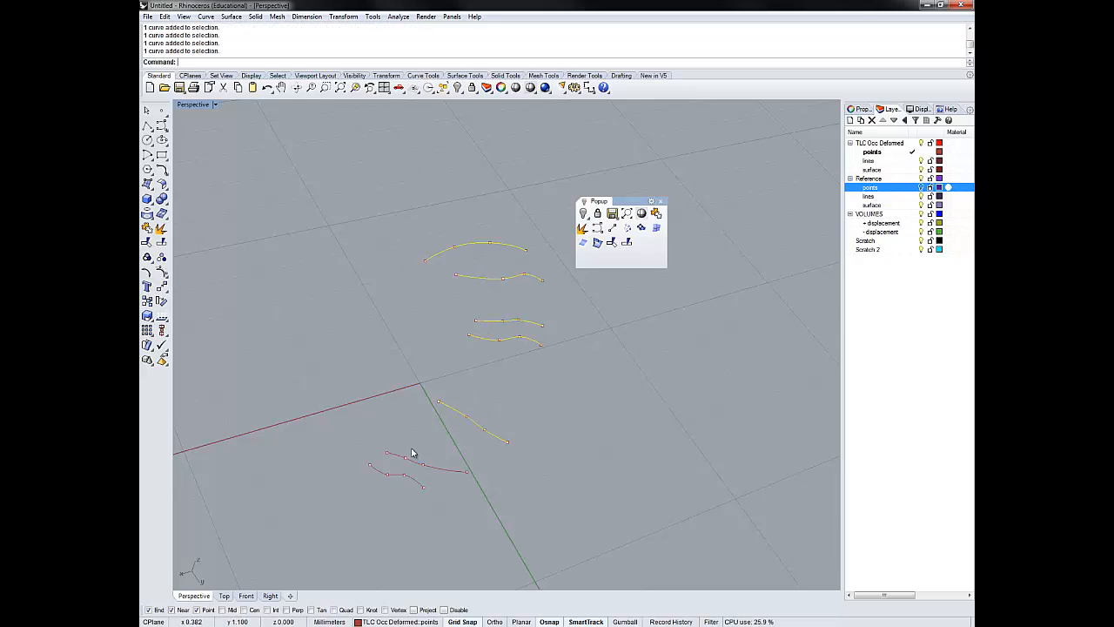
shift+click(397, 458)
shift+click(378, 470)
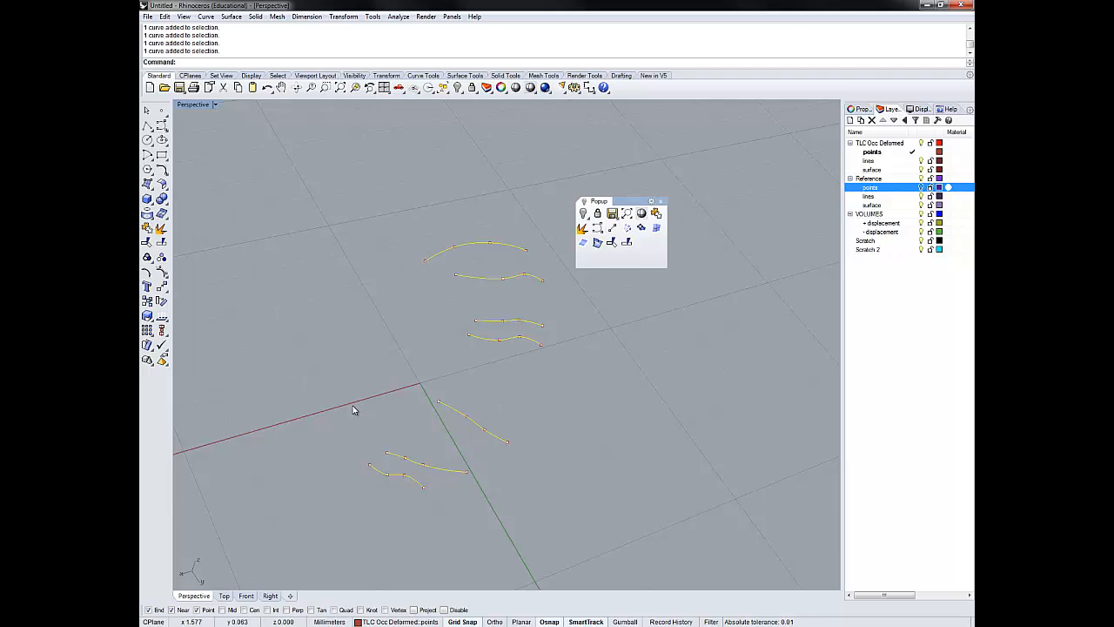
text(ChangeLayer)
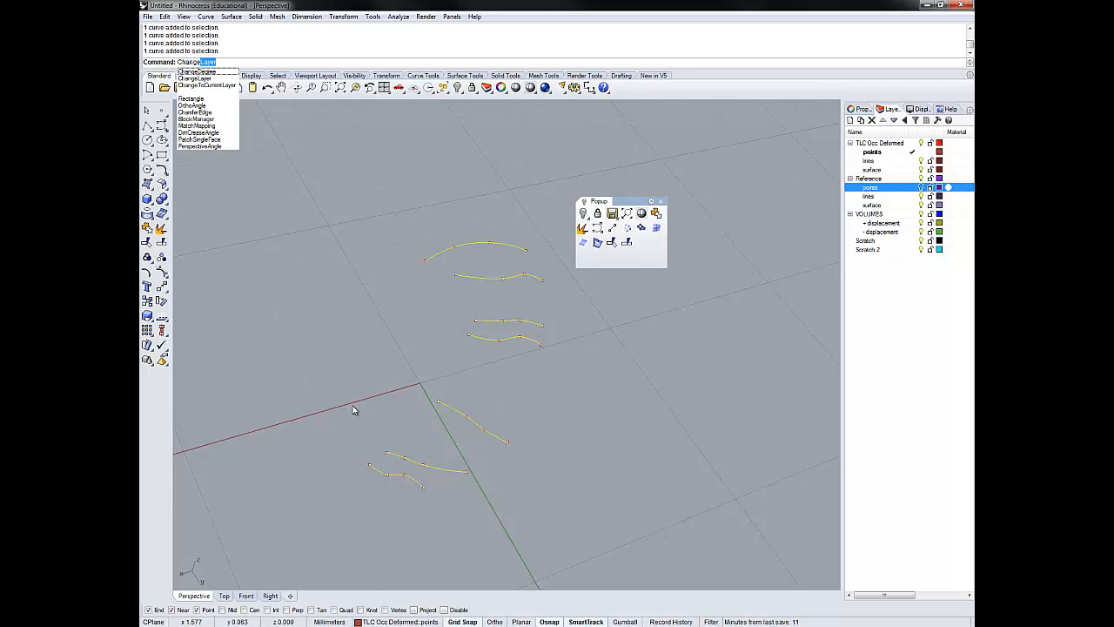
key(Down)
key(Down)
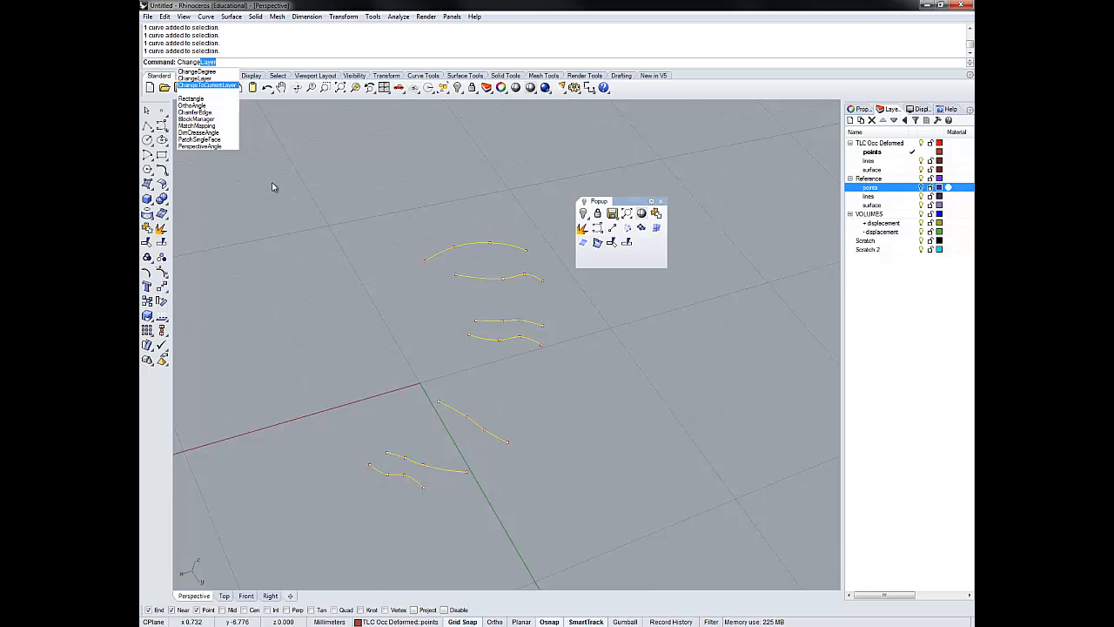
text(\)
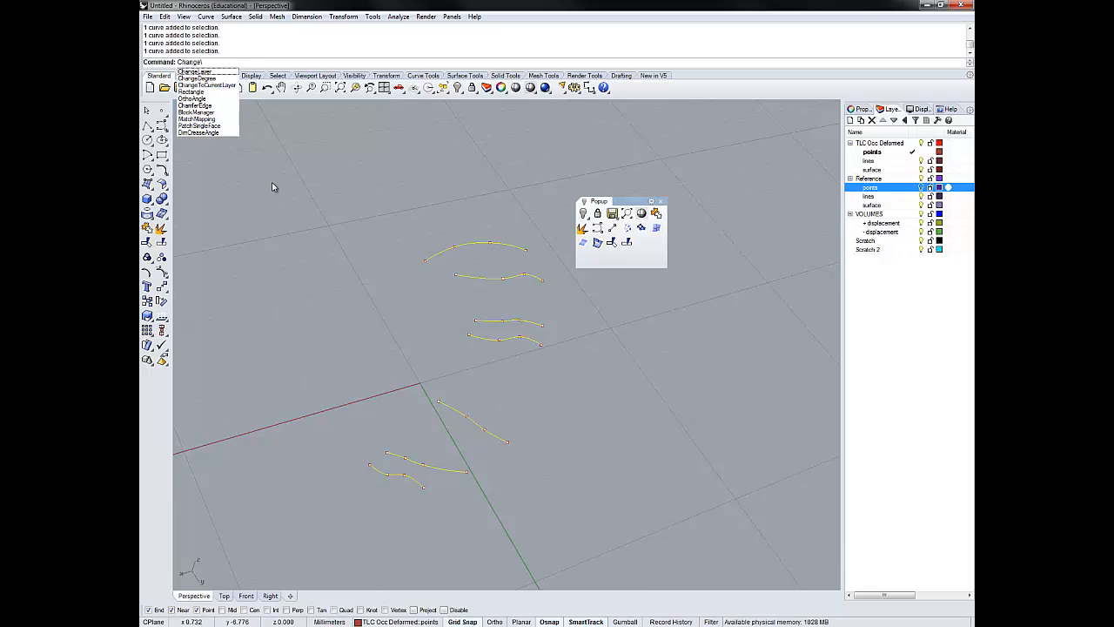
key(BackSpace)
key(Down)
key(Down)
key(Return)
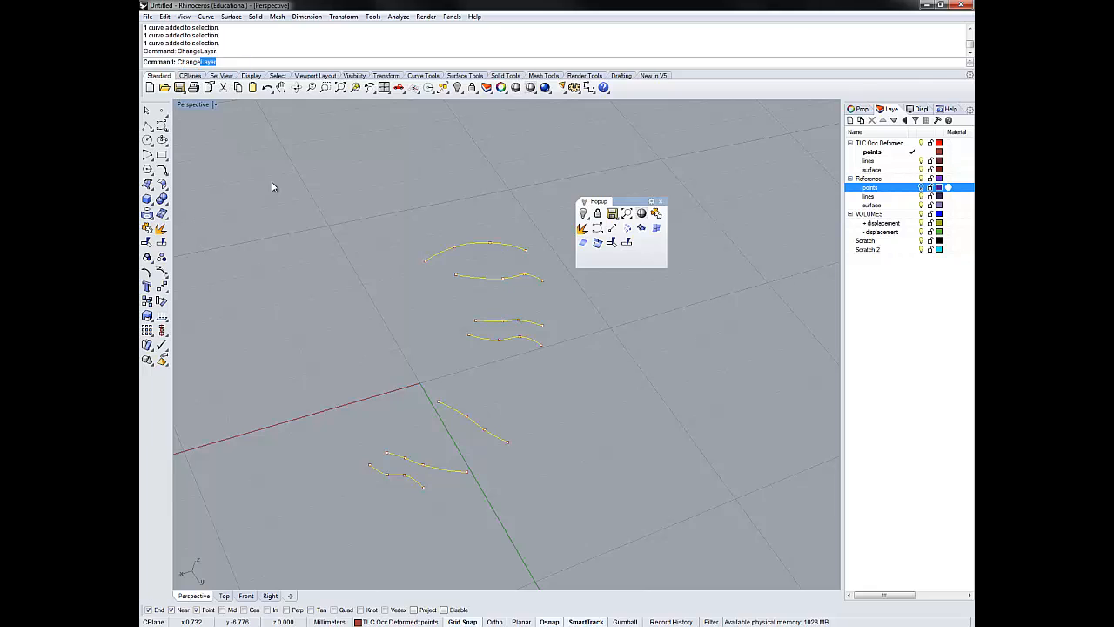
click(525, 311)
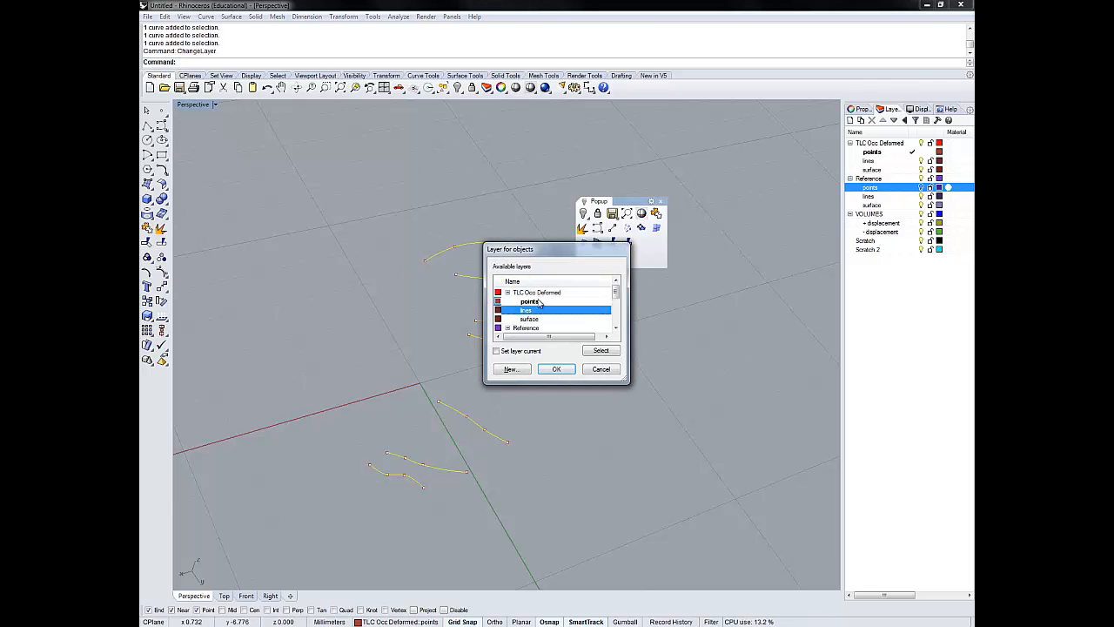
click(556, 369)
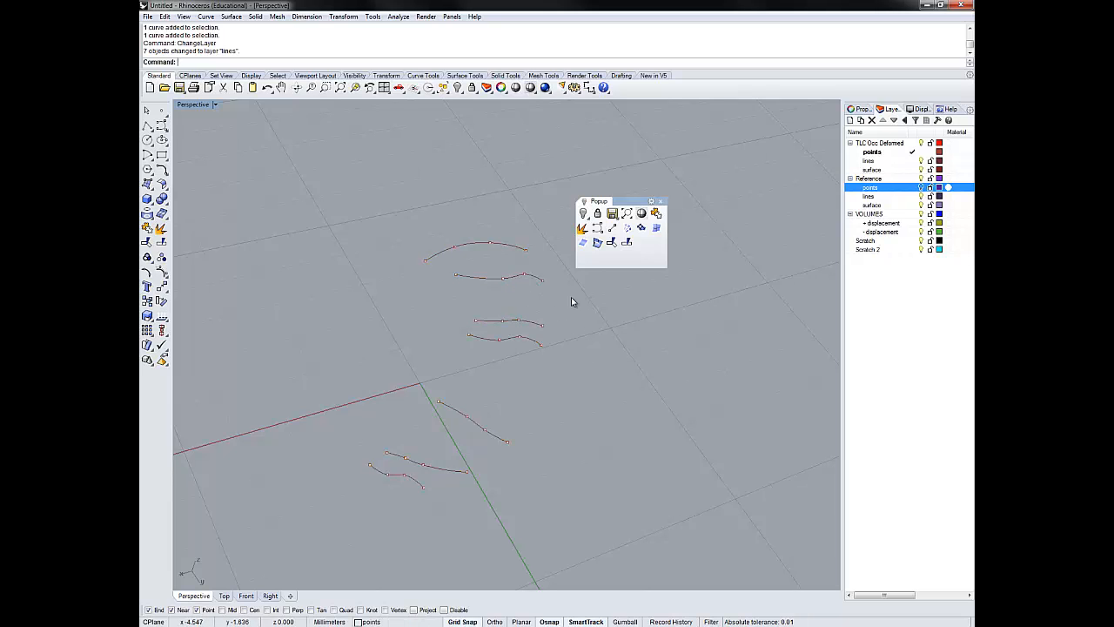
- Make the Reference points layer current and hide the points and lines layers under TLC Occ Deformed
scroll(521, 303, up, 3)
scroll(520, 302, up, 2)
scroll(521, 303, down, 6)
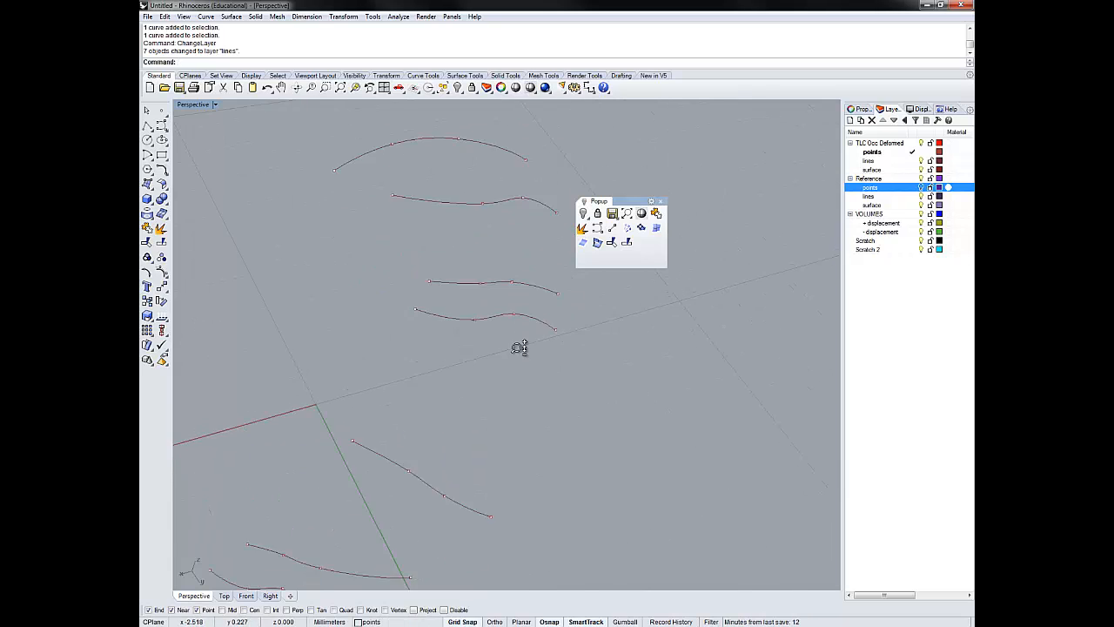
click(913, 161)
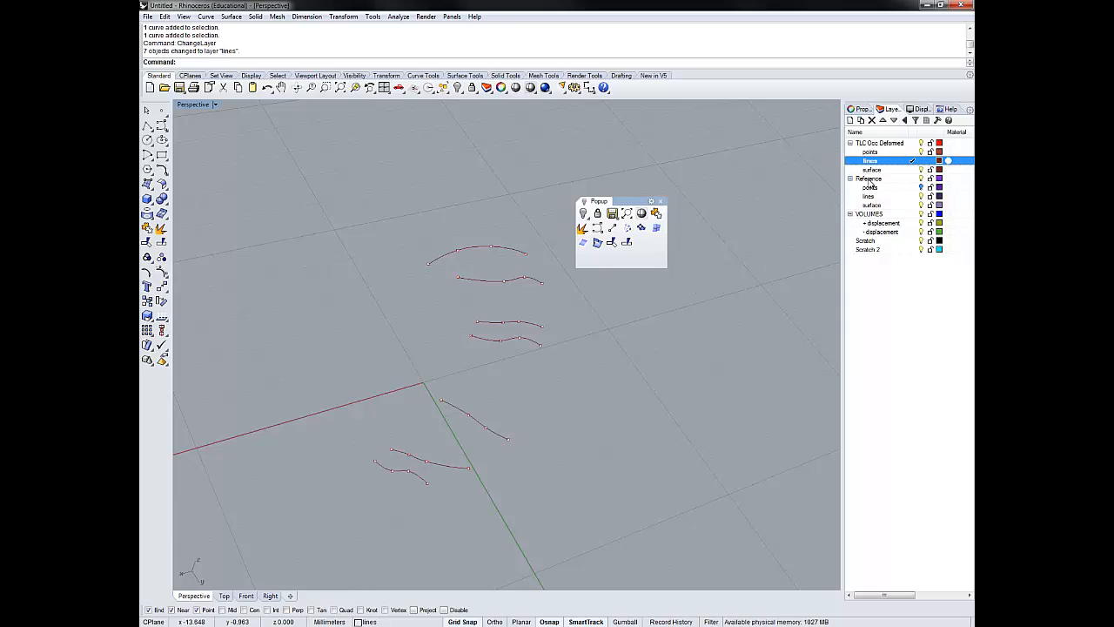
click(912, 188)
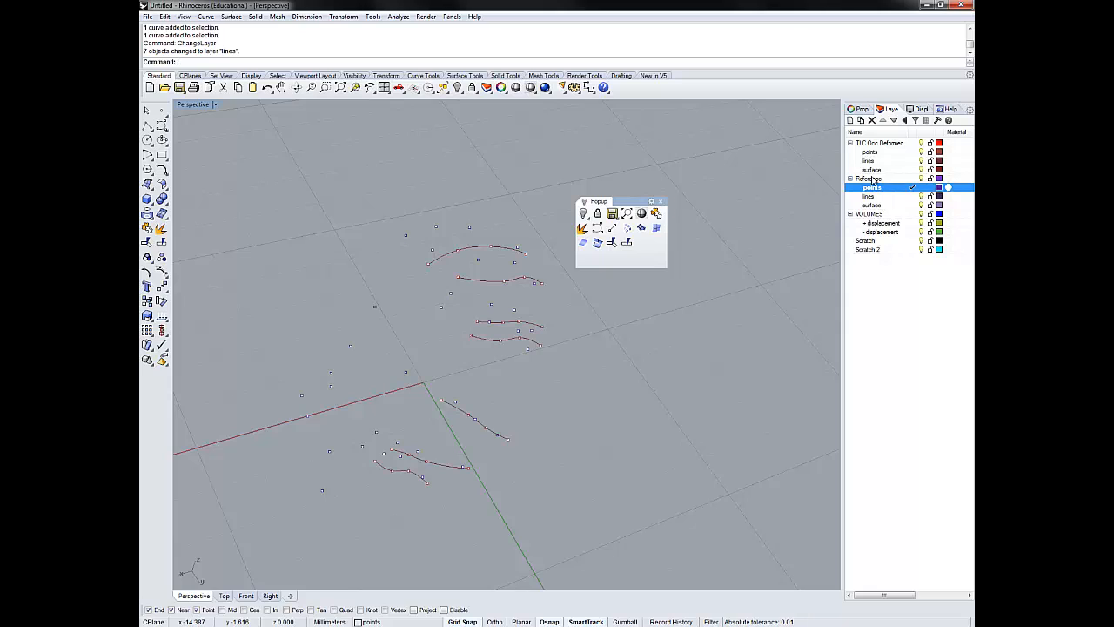
click(922, 153)
click(922, 161)
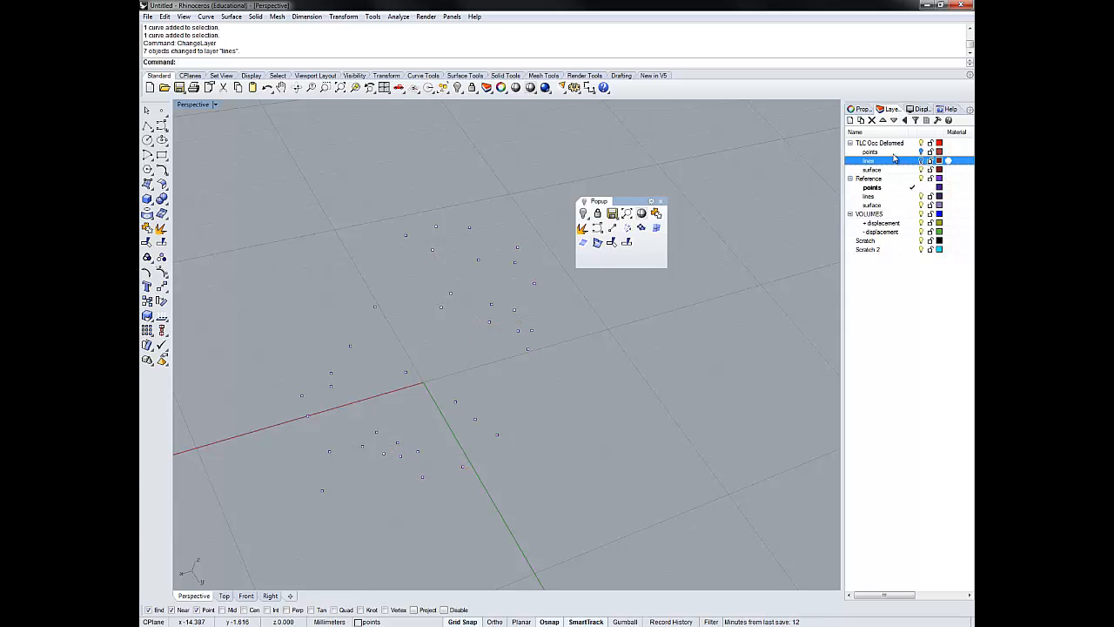
- Build an open, degree 3 interpolated curve through the outermost row of four reference points, farthest from the origin
right_drag(478, 378, 560, 373)
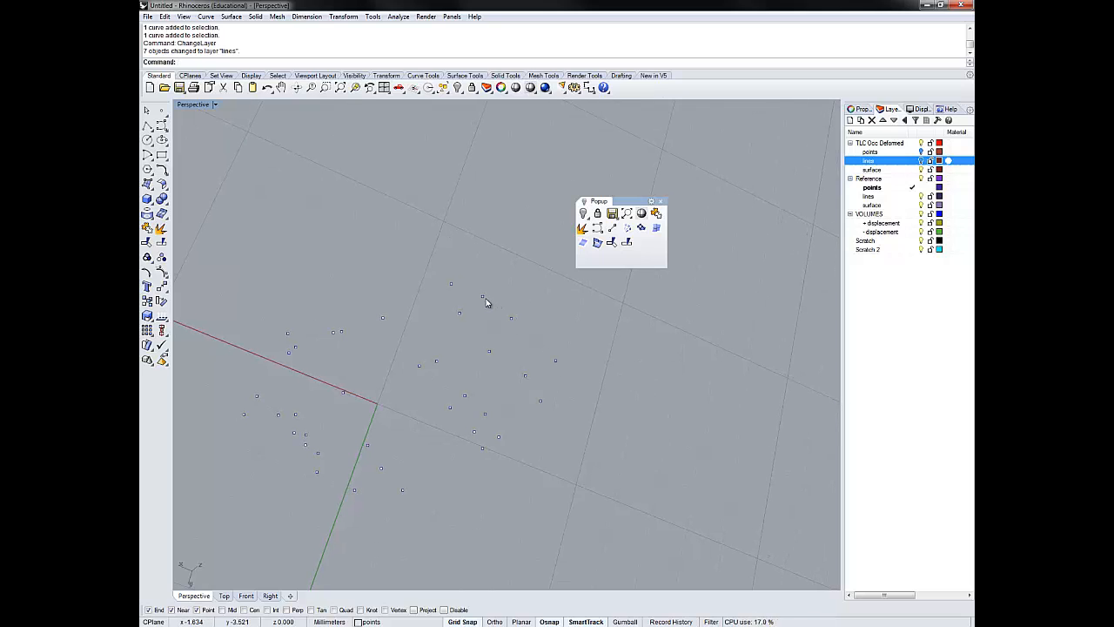
right_drag(603, 330, 565, 362)
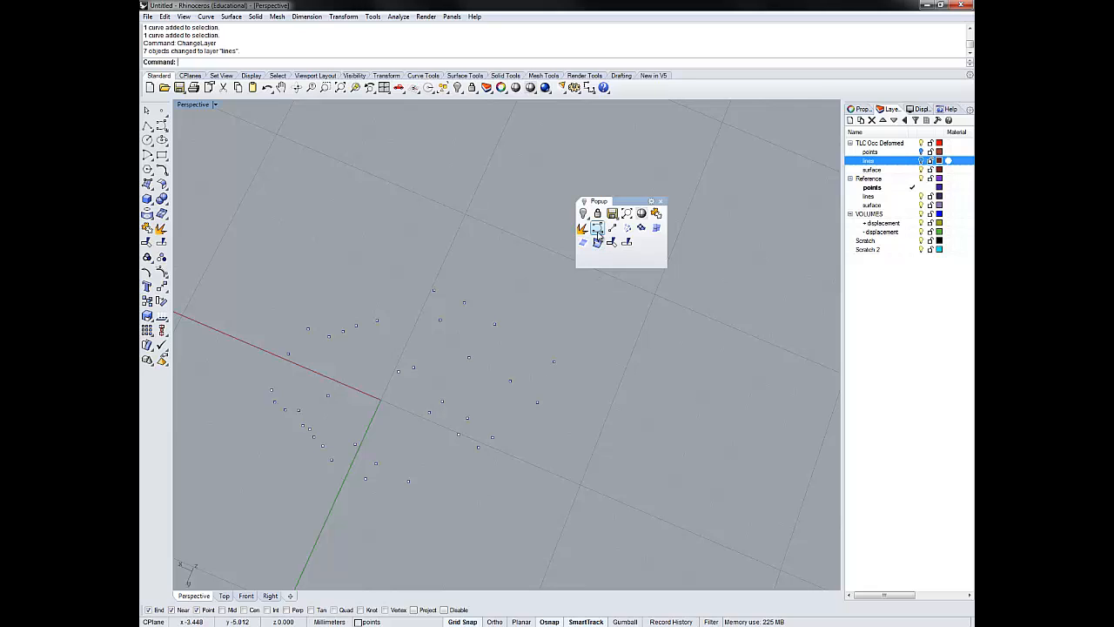
click(597, 227)
click(553, 362)
click(494, 323)
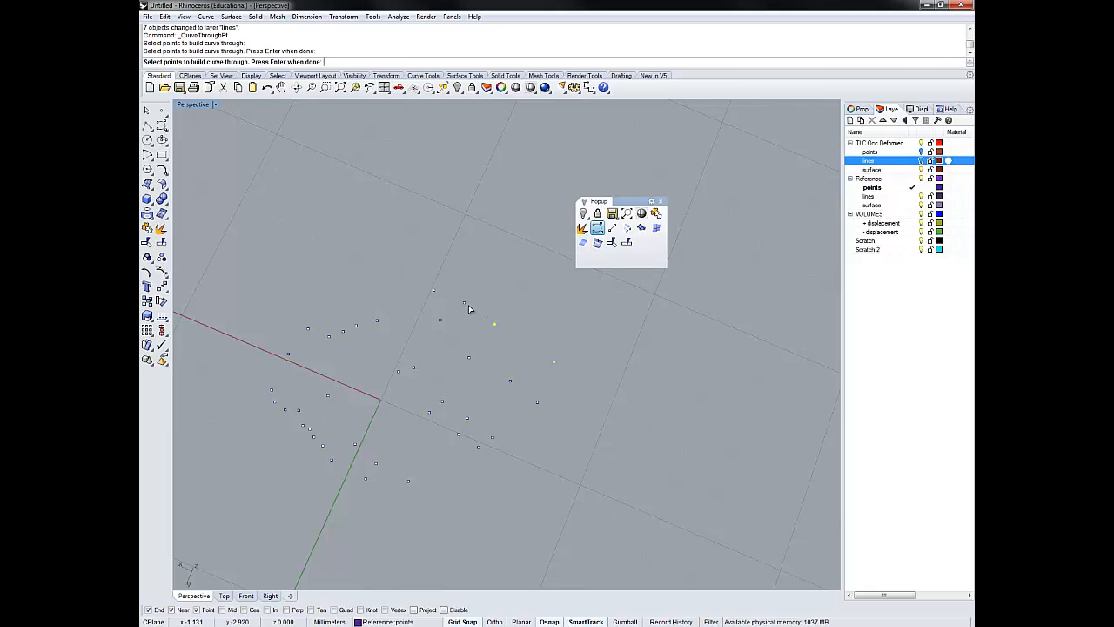
click(463, 302)
click(433, 290)
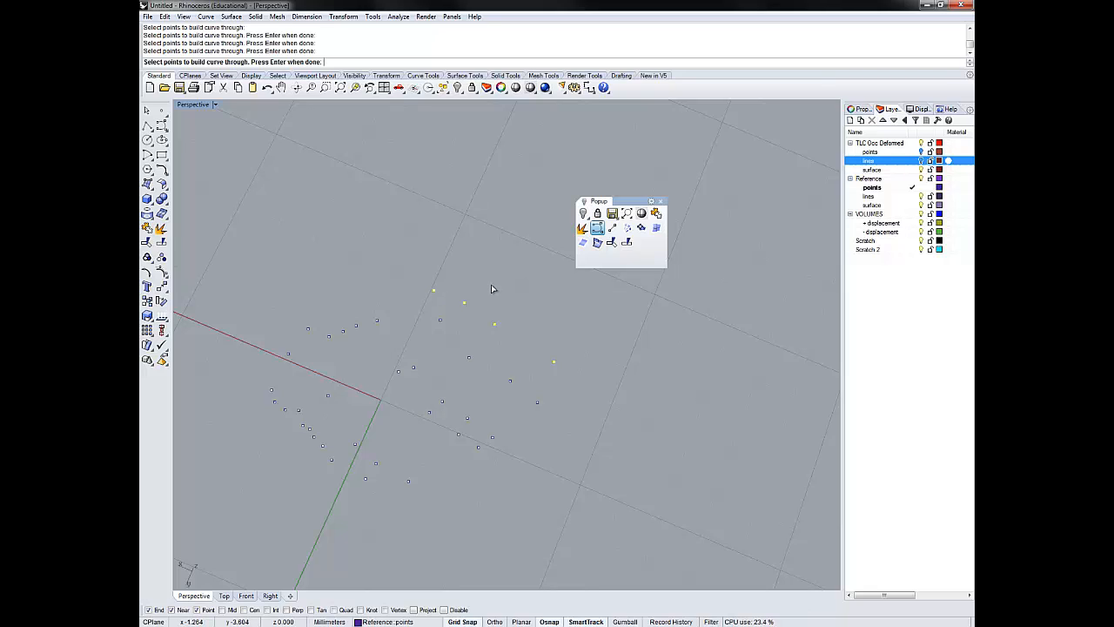
key(Return)
key(Return)
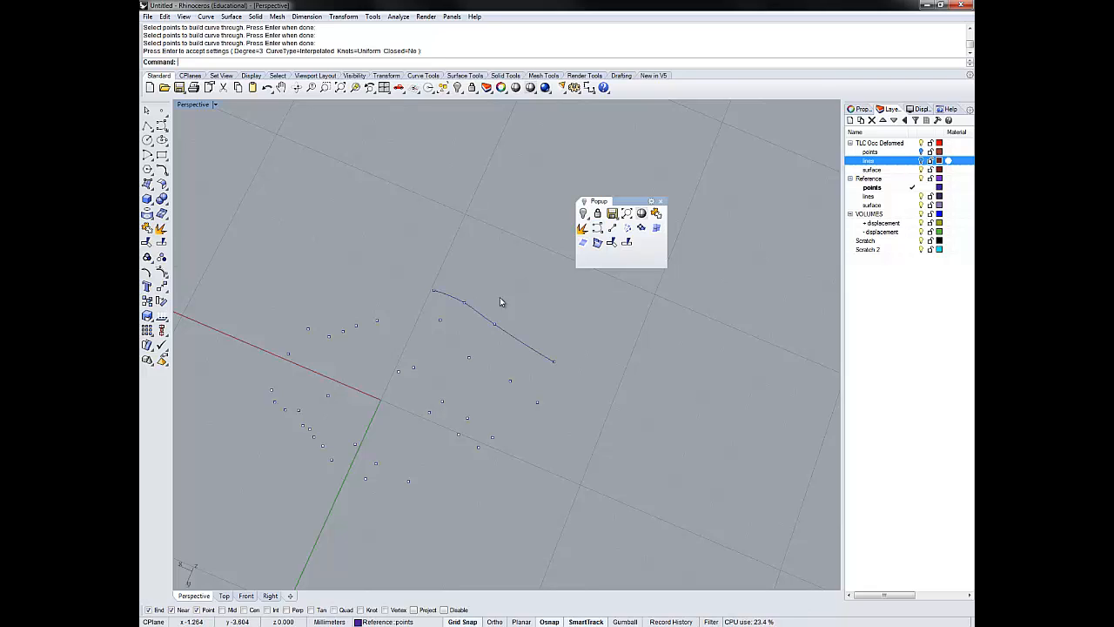
- Build an open, degree 3 interpolated curve through the second row of four reference points, just inward of the outermost curve
drag(506, 386, 501, 373)
drag(451, 341, 450, 340)
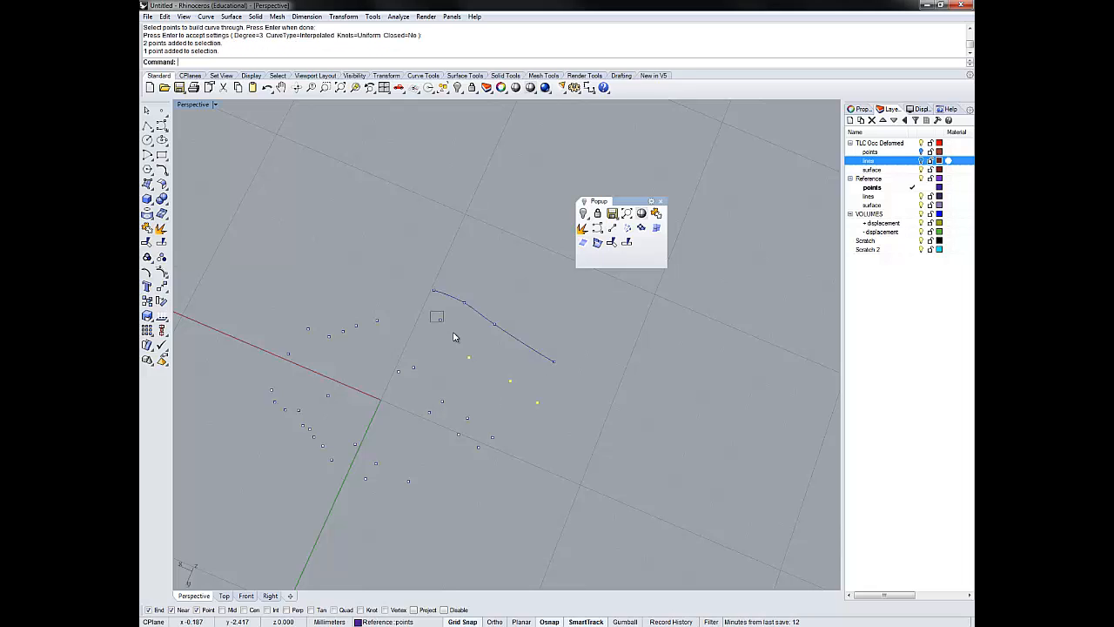
key(Return)
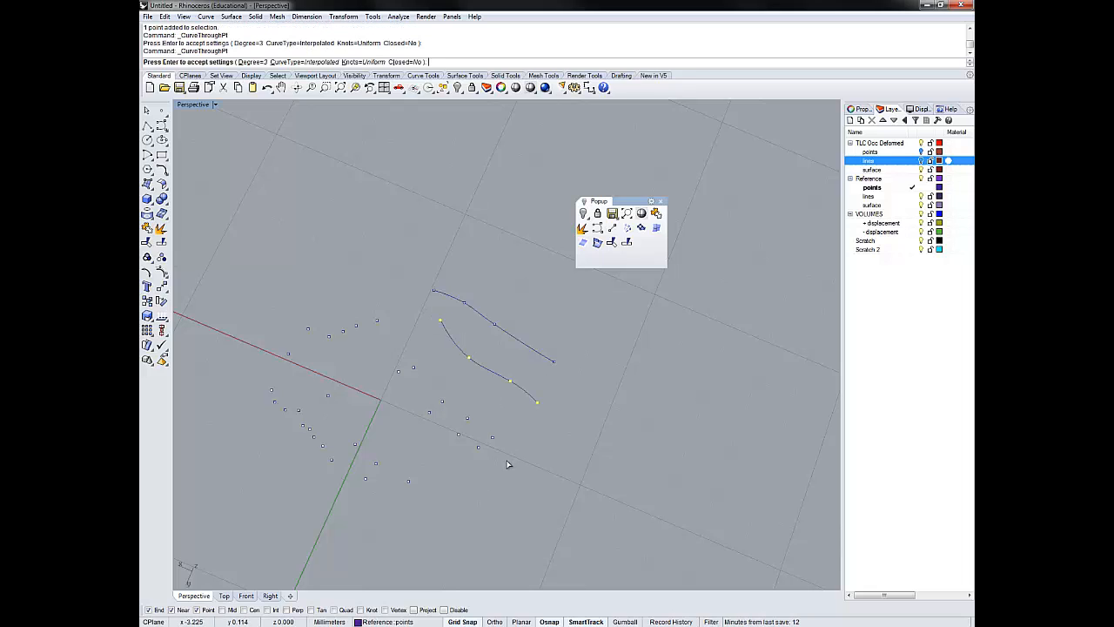
key(Return)
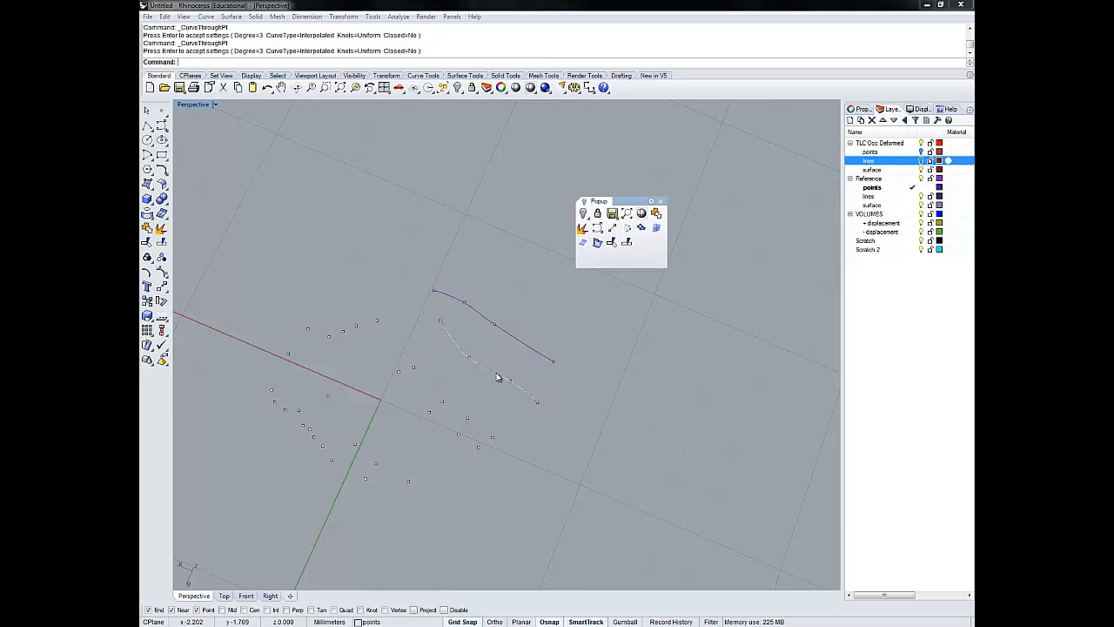
- Delete the duplicate curve lying over the second row of reference points, keeping one curve there
click(498, 377)
click(541, 316)
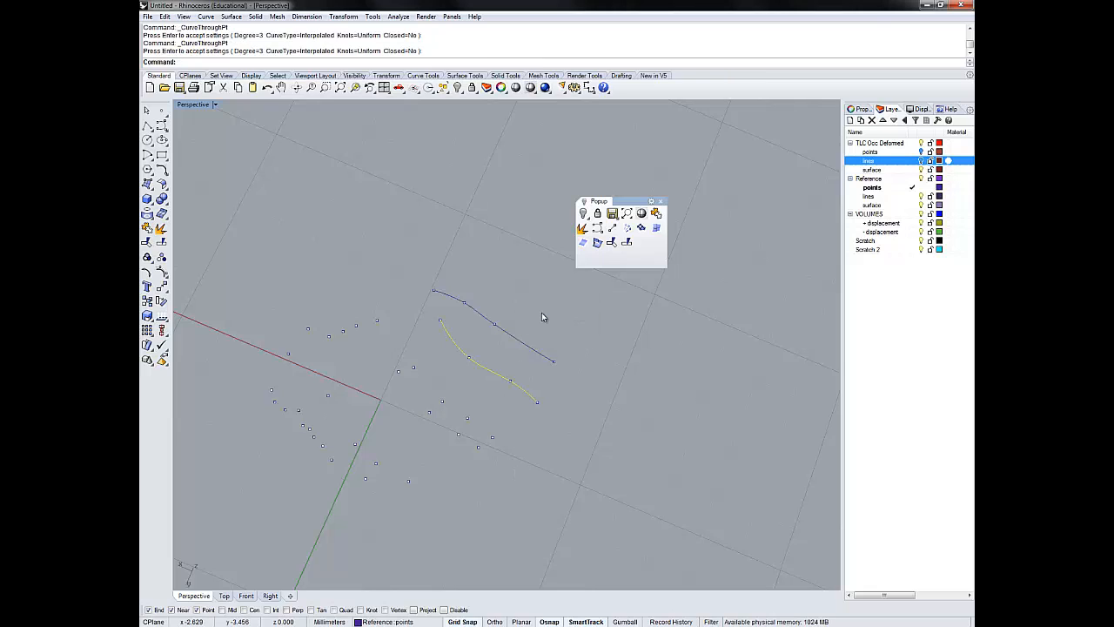
key(Delete)
- Build an open, degree 3 interpolated curve through the third row of four reference points, counting inward from the outermost row
click(413, 368)
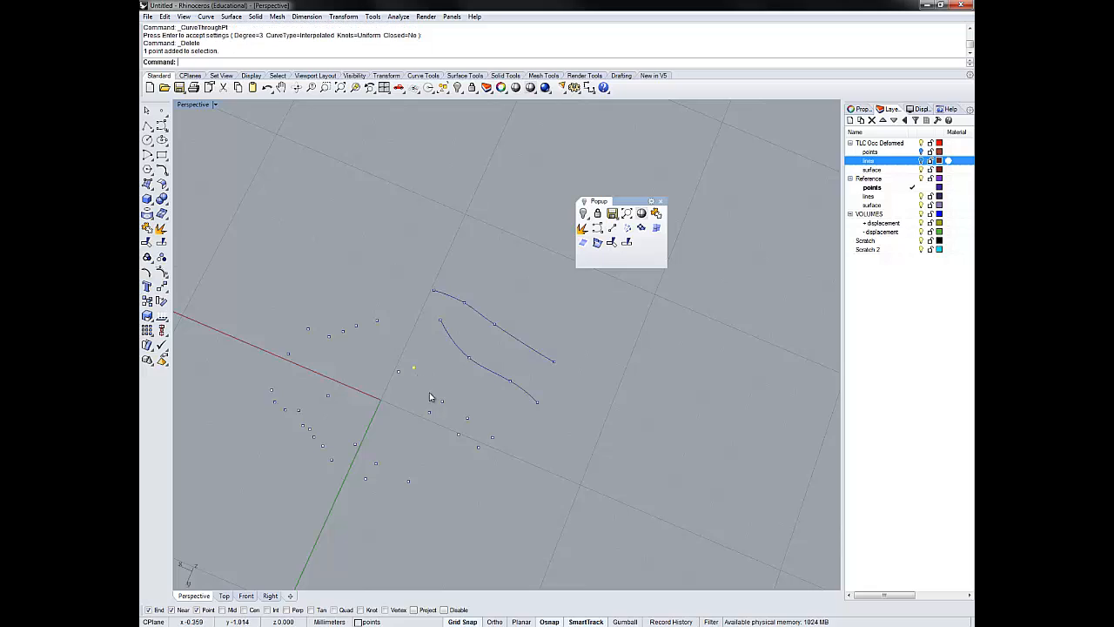
shift+click(442, 401)
shift+click(468, 418)
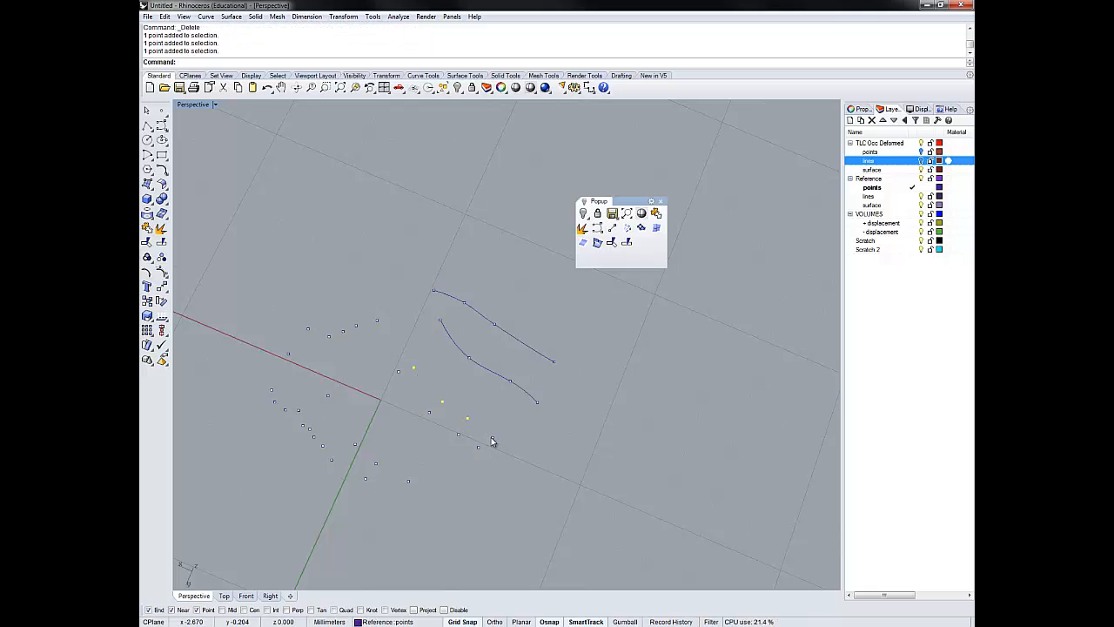
shift+click(492, 439)
right_click(524, 438)
right_click(524, 438)
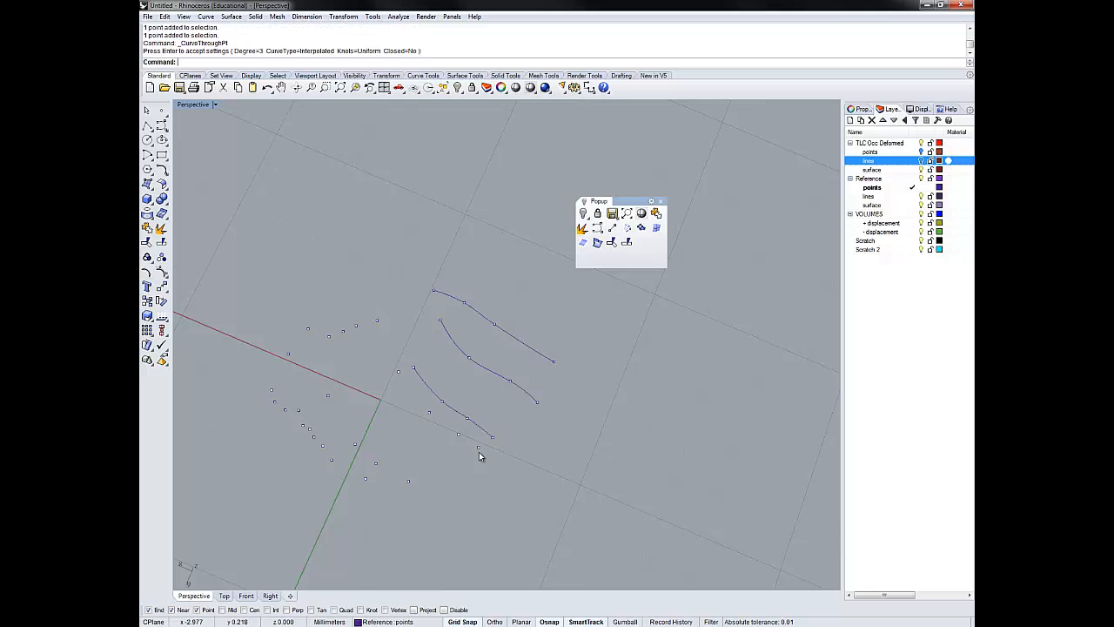
- Build an open, degree 3 interpolated curve through the fourth row of four reference points, counting from the outermost row
shift+click(478, 448)
shift+click(458, 434)
shift+click(429, 412)
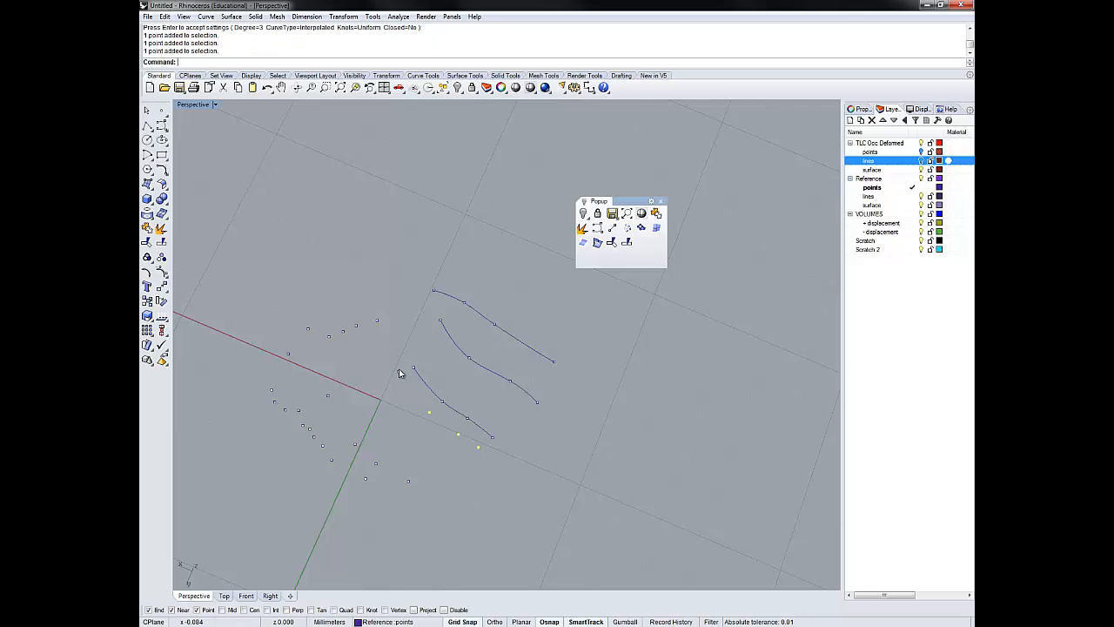
right_click(398, 409)
- Build an open, degree 3 interpolated curve through the fifth row of four reference points, just past the origin
right_drag(427, 450, 390, 359)
drag(349, 343, 410, 485)
right_click(426, 448)
right_click(426, 447)
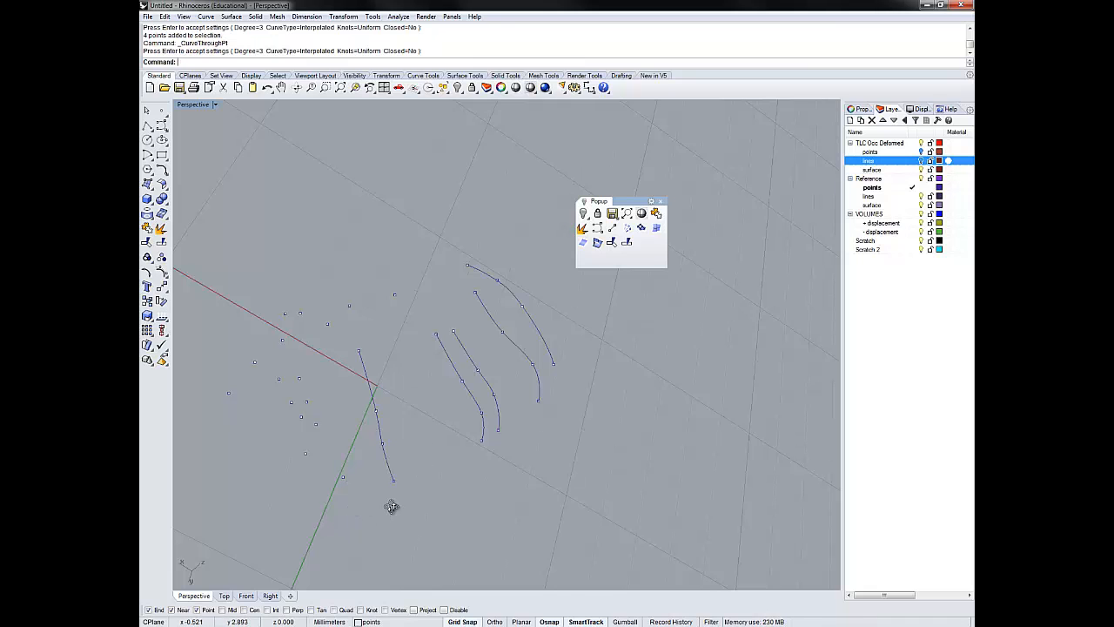
- Build an open, degree 3 interpolated curve through the sixth row of four reference points
right_drag(391, 505, 374, 394)
drag(358, 372, 403, 444)
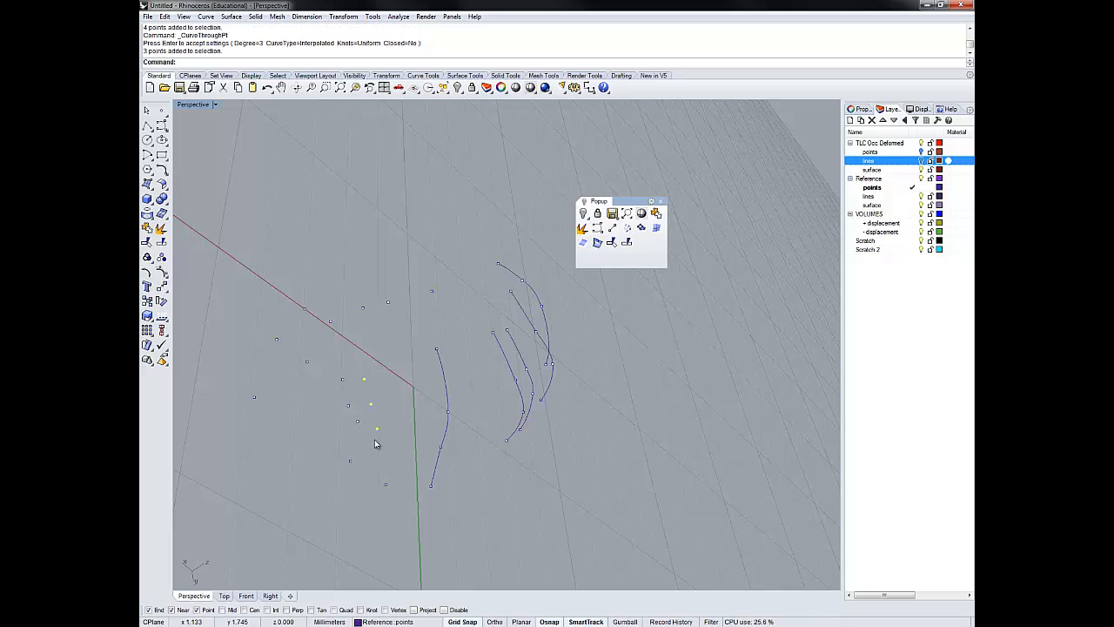
shift+click(387, 486)
right_click(406, 477)
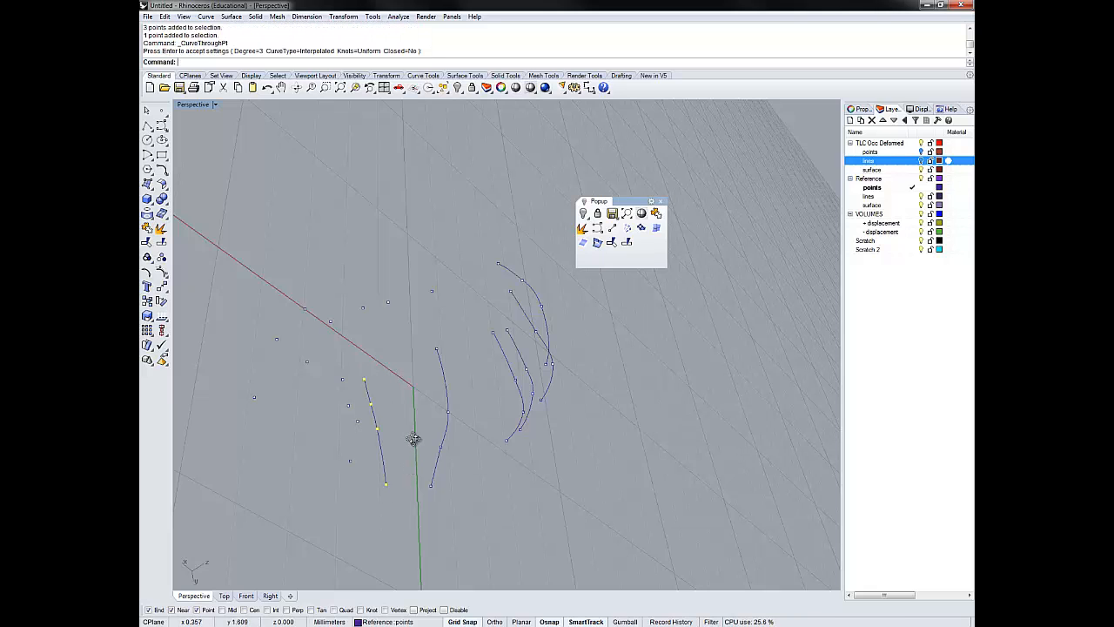
- Build an open, degree 3 interpolated curve through the seventh and last row of four reference points
right_drag(413, 438, 440, 443)
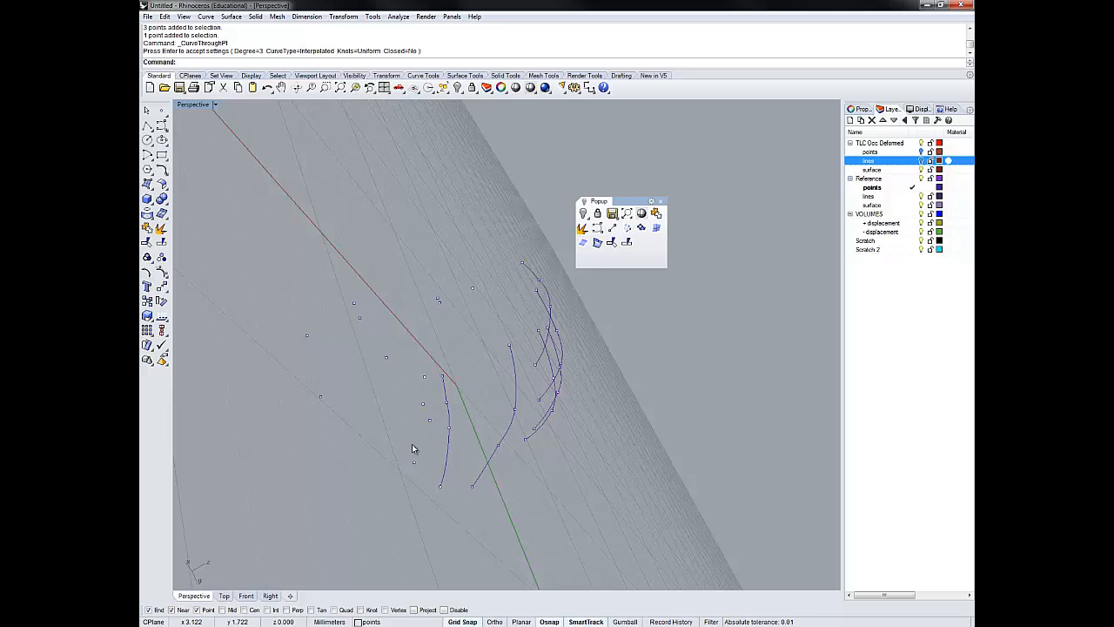
drag(404, 366, 438, 478)
right_click(385, 454)
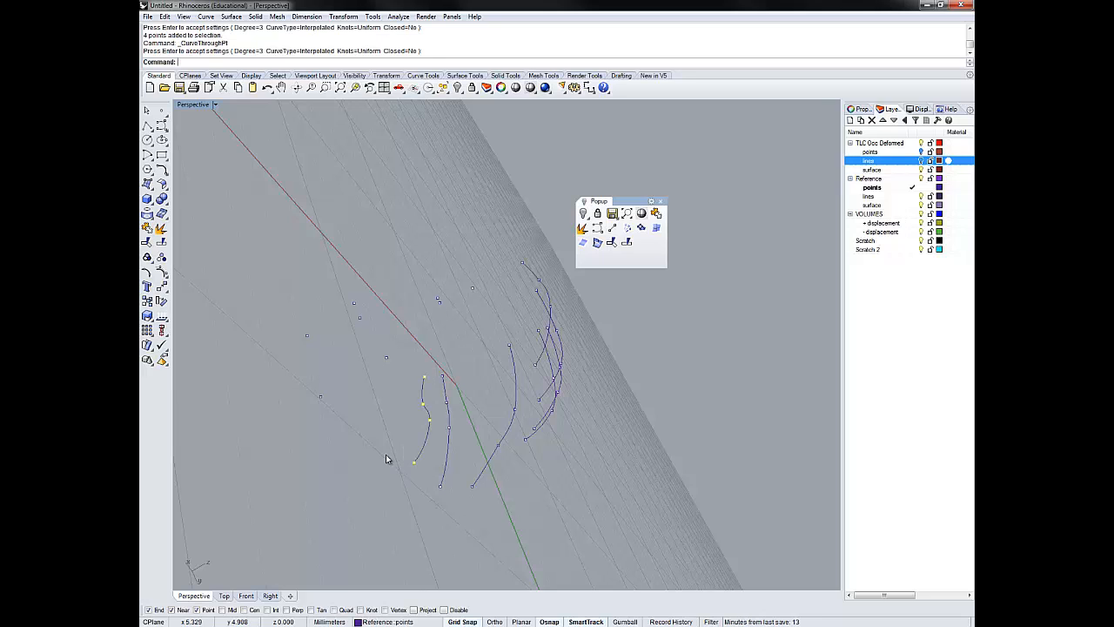
- Move all seven reference row curves to the lines layer under Reference
right_drag(525, 469, 478, 331)
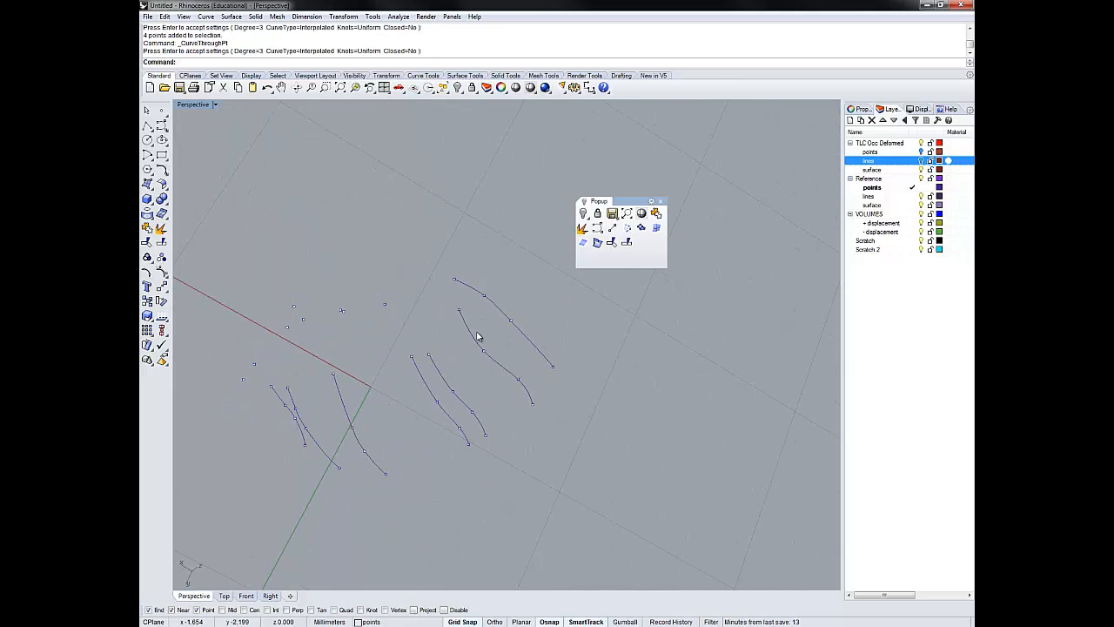
shift+click(497, 308)
shift+click(475, 341)
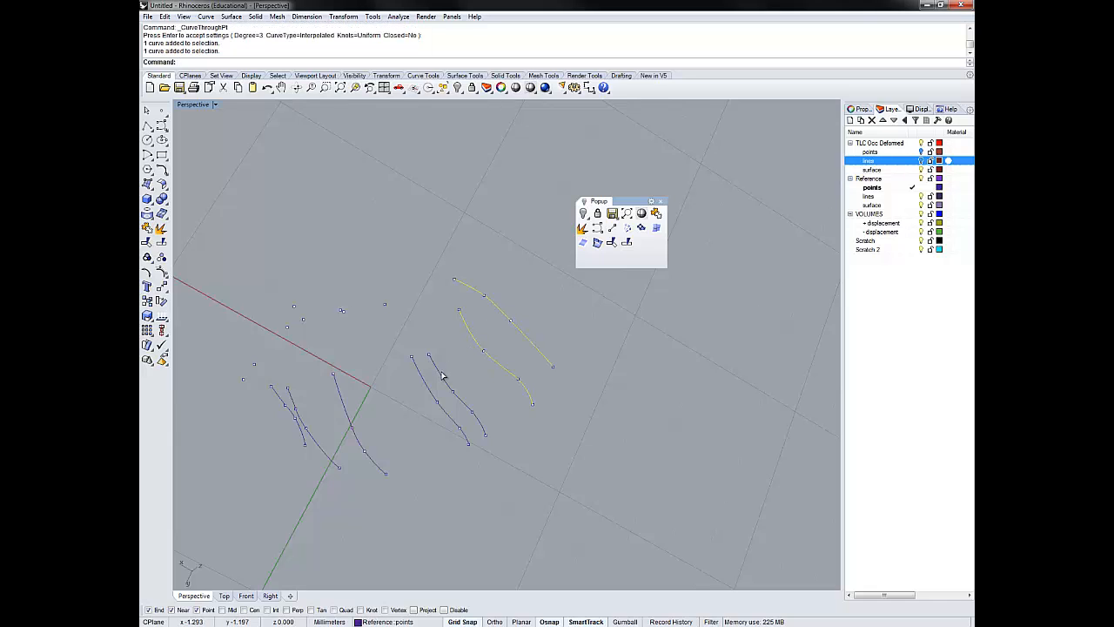
shift+click(441, 374)
shift+click(426, 380)
shift+click(345, 399)
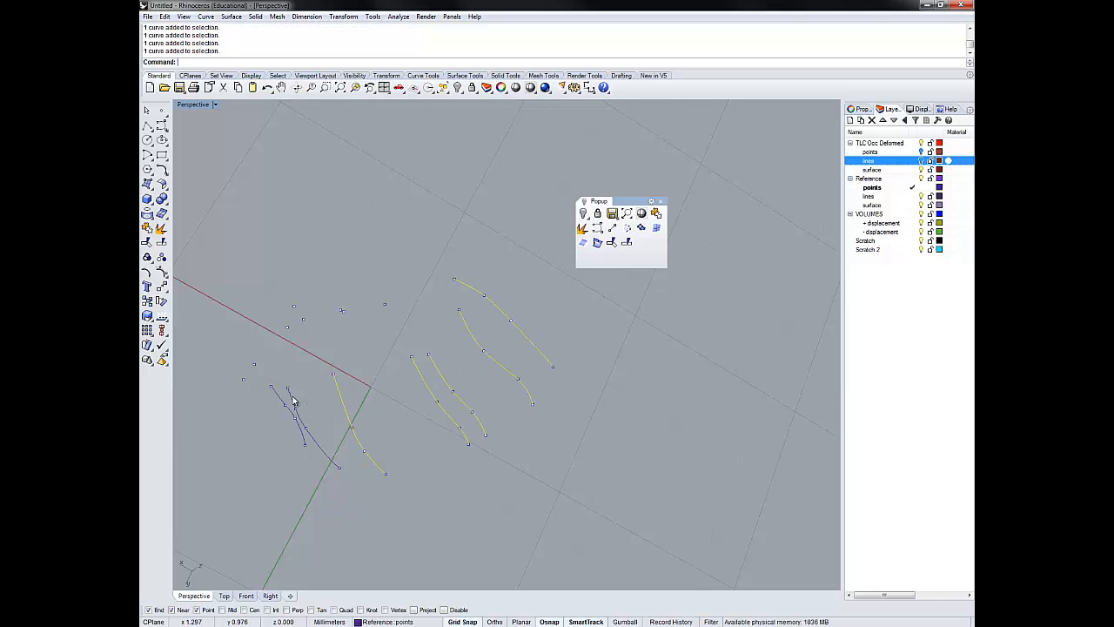
shift+click(294, 398)
shift+click(294, 406)
text(Change)
key(Return)
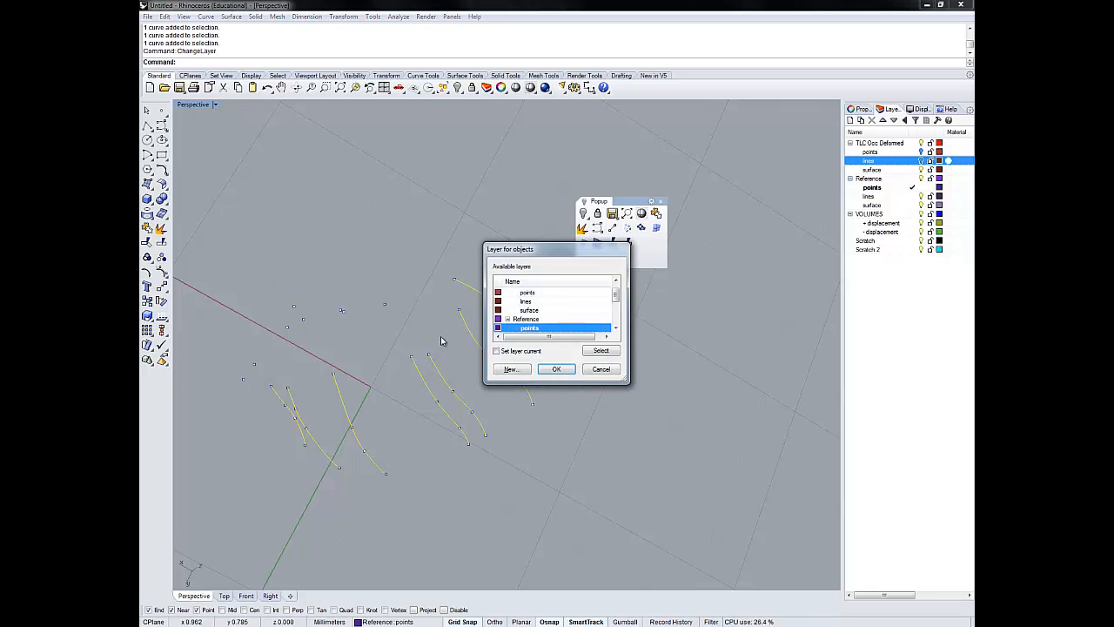
click(615, 327)
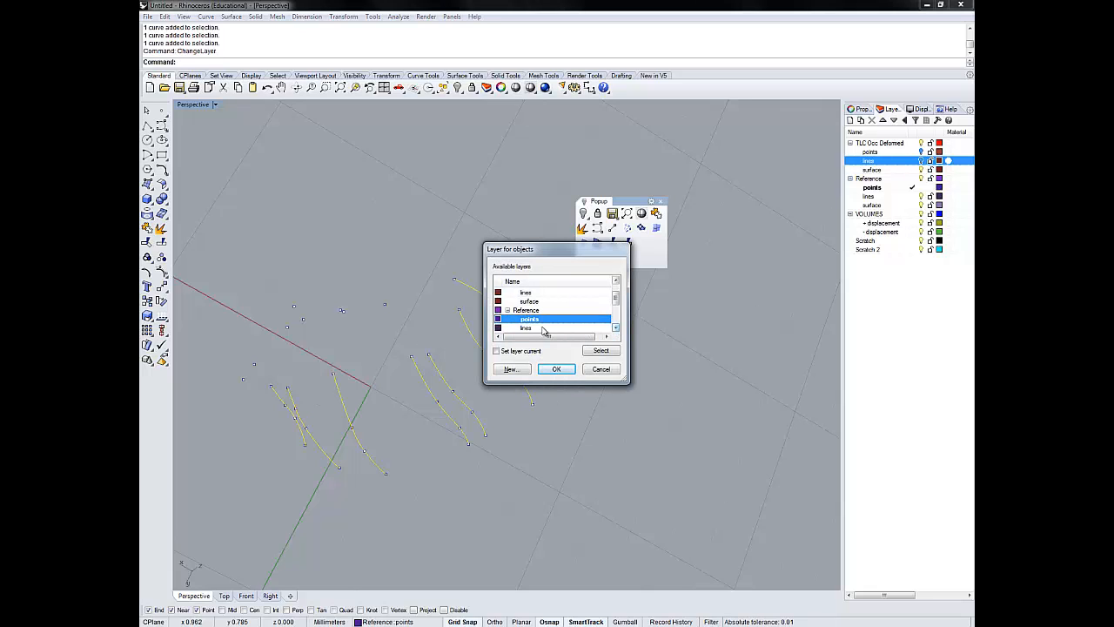
click(543, 329)
click(558, 371)
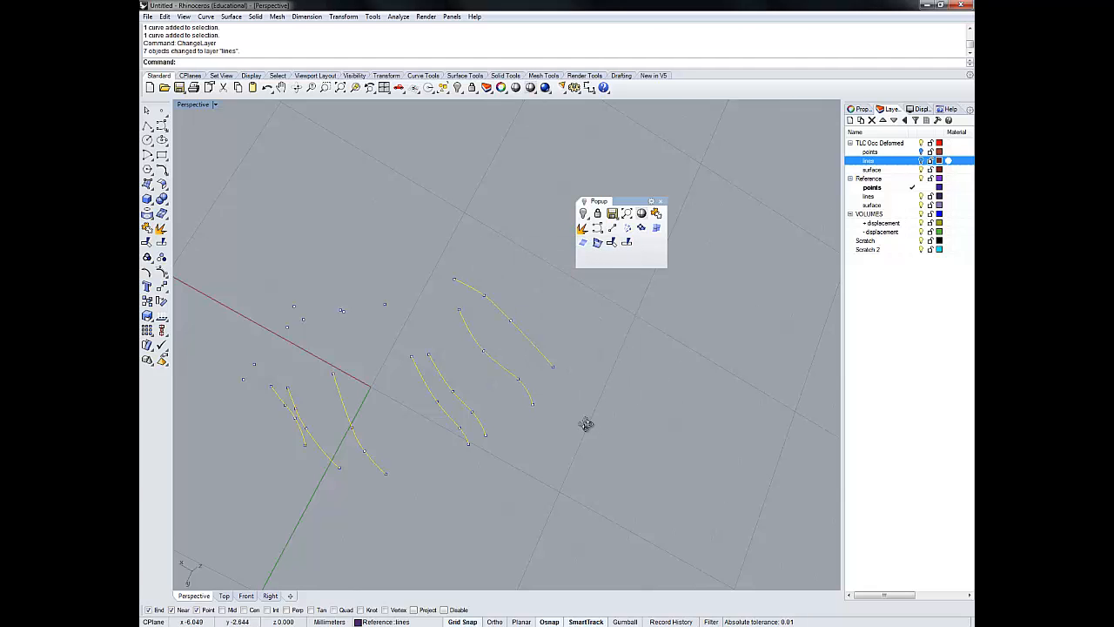
- Delete the eight leftover reference points that lie off the seven row curves
right_drag(587, 425, 488, 350)
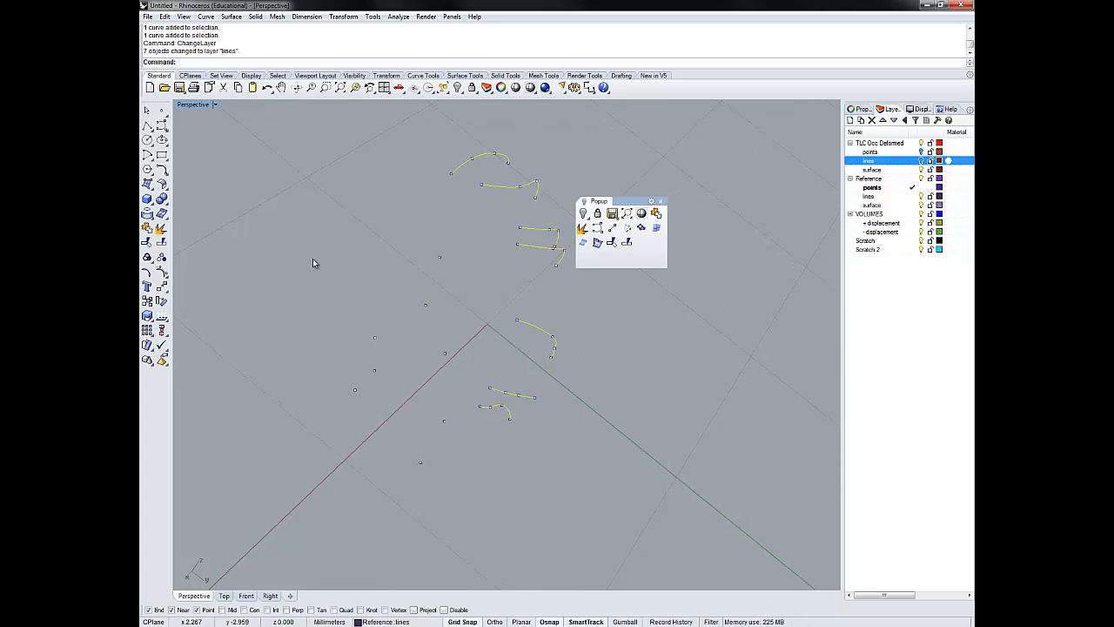
drag(313, 258, 451, 461)
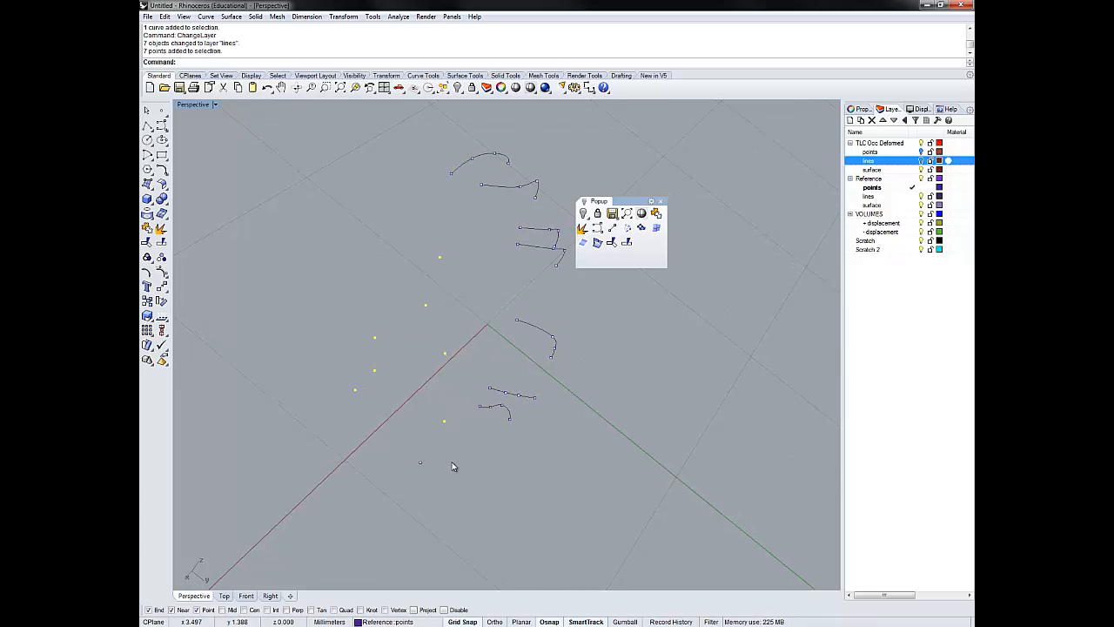
key(Delete)
click(417, 462)
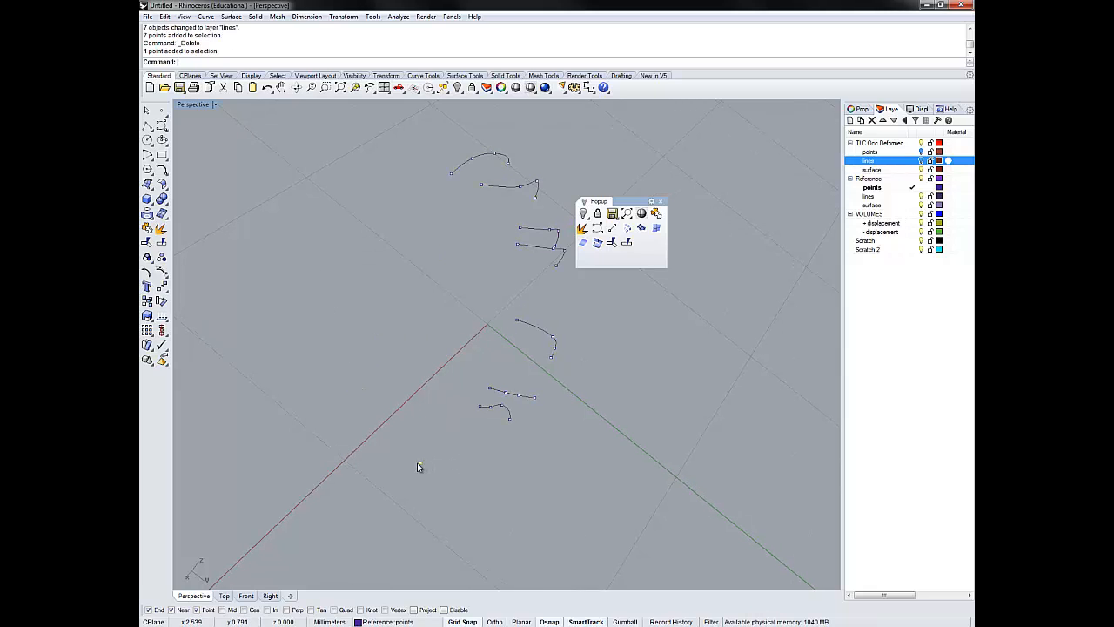
key(Delete)
- Build an open, degree 3 interpolated border curve through the lower end points of all seven reference row curves
right_drag(599, 440, 505, 421)
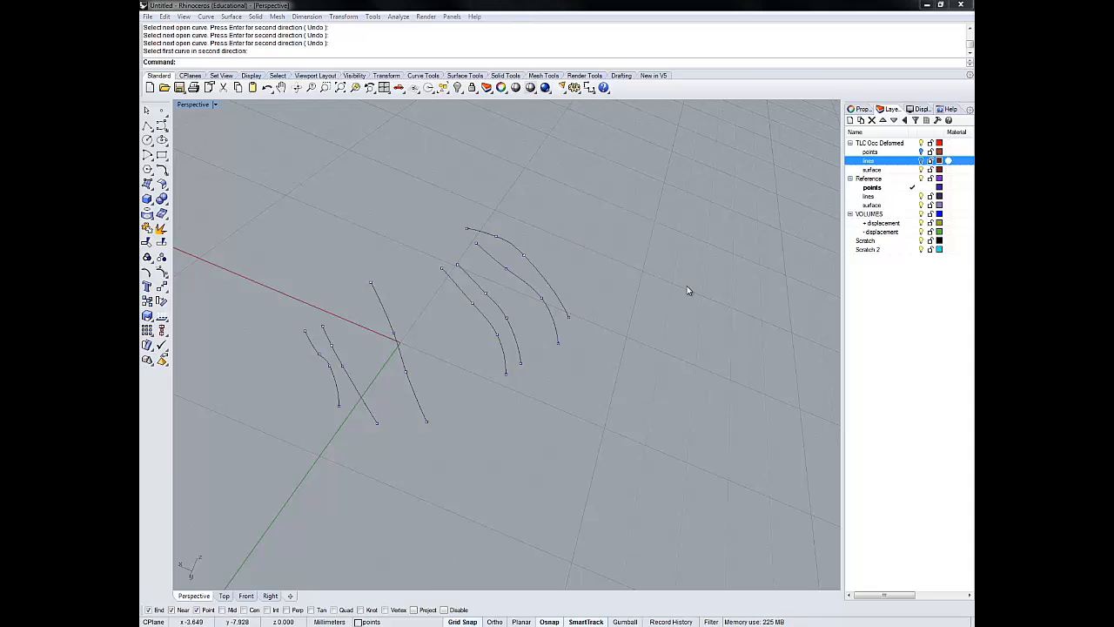
middle_click(791, 256)
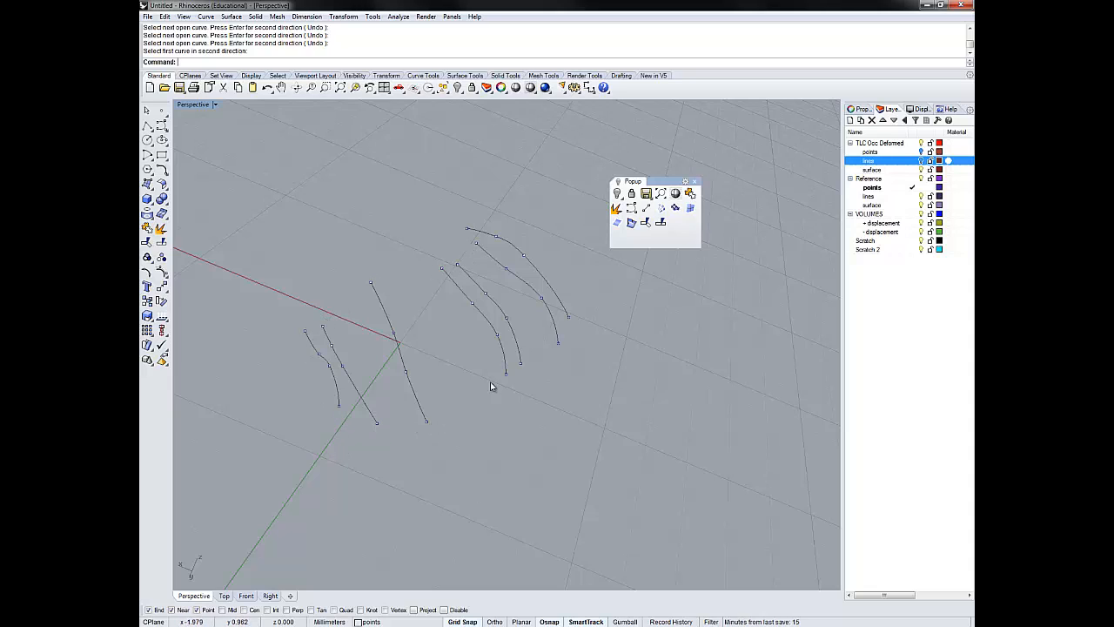
right_click(632, 209)
click(569, 318)
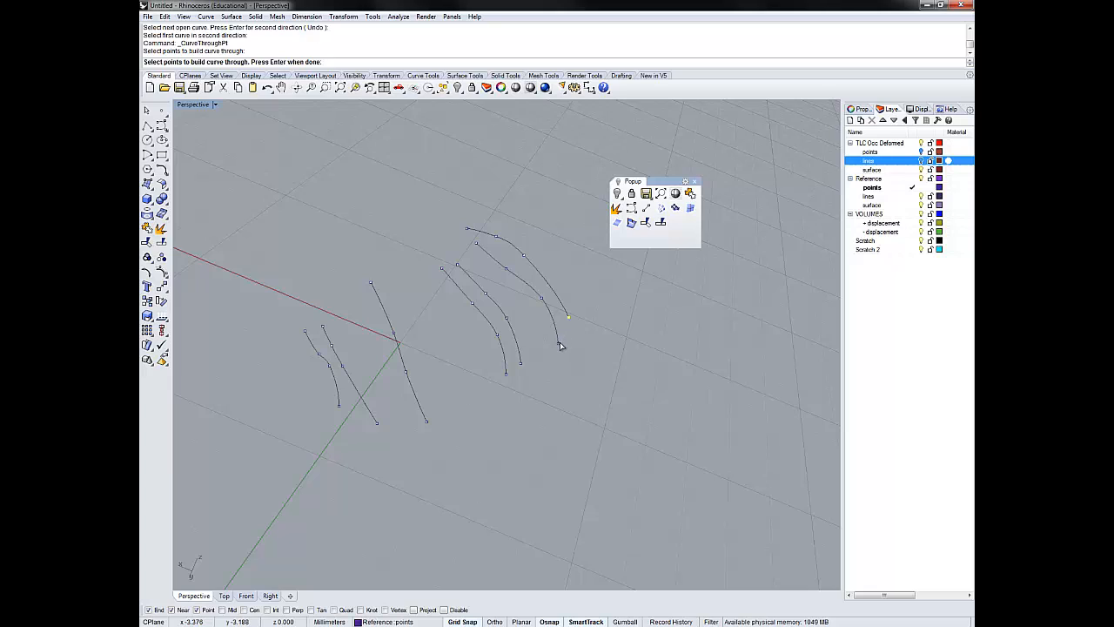
click(559, 342)
click(522, 365)
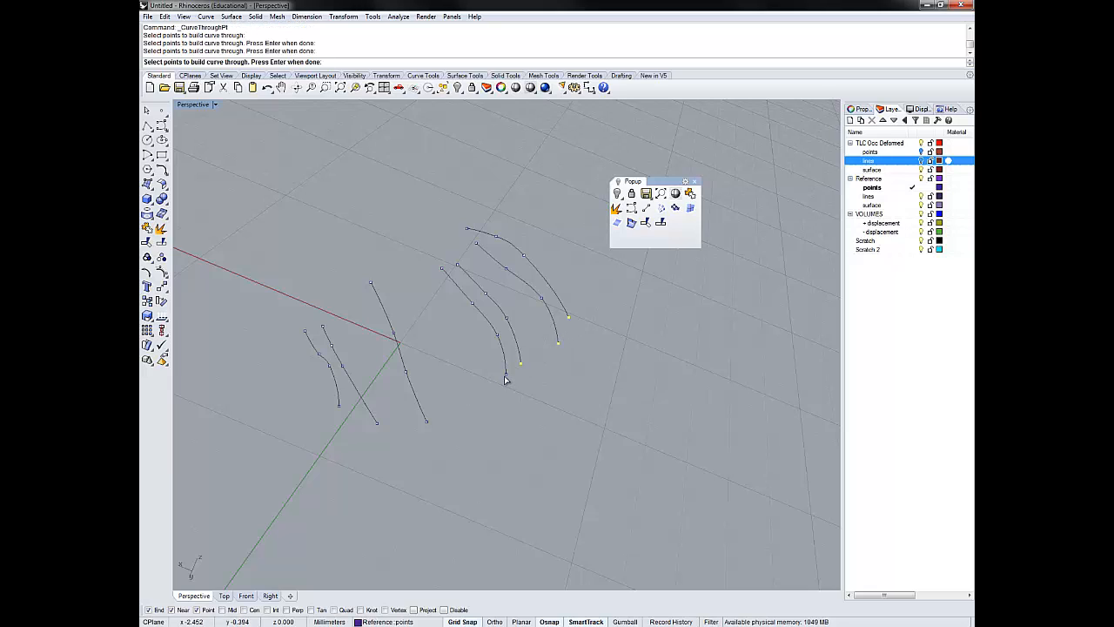
click(506, 375)
click(427, 423)
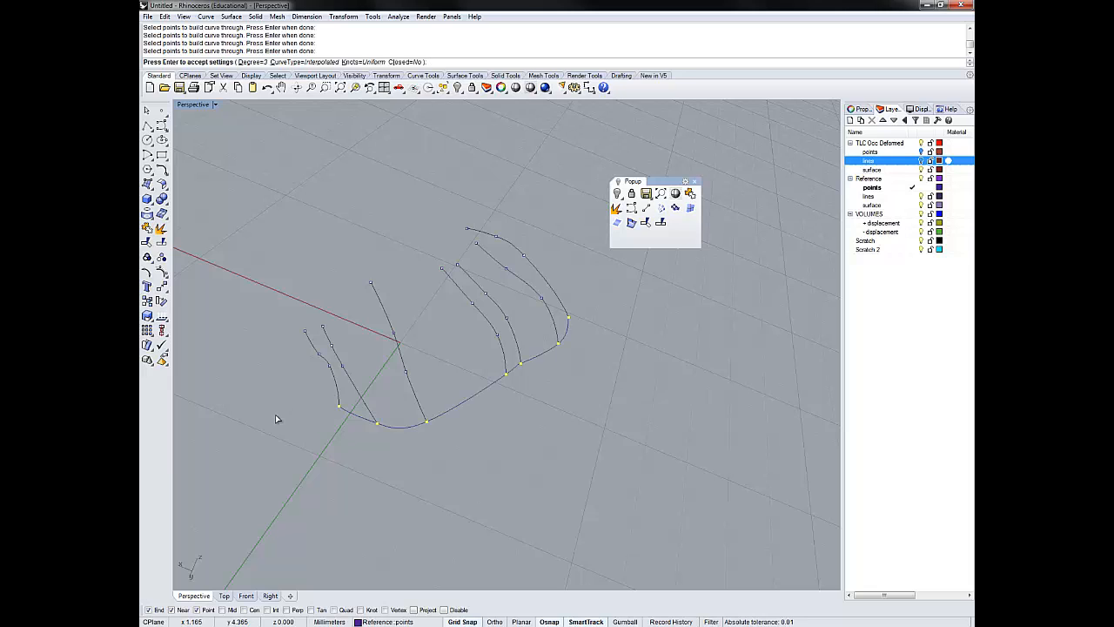
key(Return)
key(Return)
- Build an open, degree 3 interpolated border curve through the upper end points of all seven reference row curves
right_drag(467, 235, 487, 221)
click(479, 214)
click(483, 237)
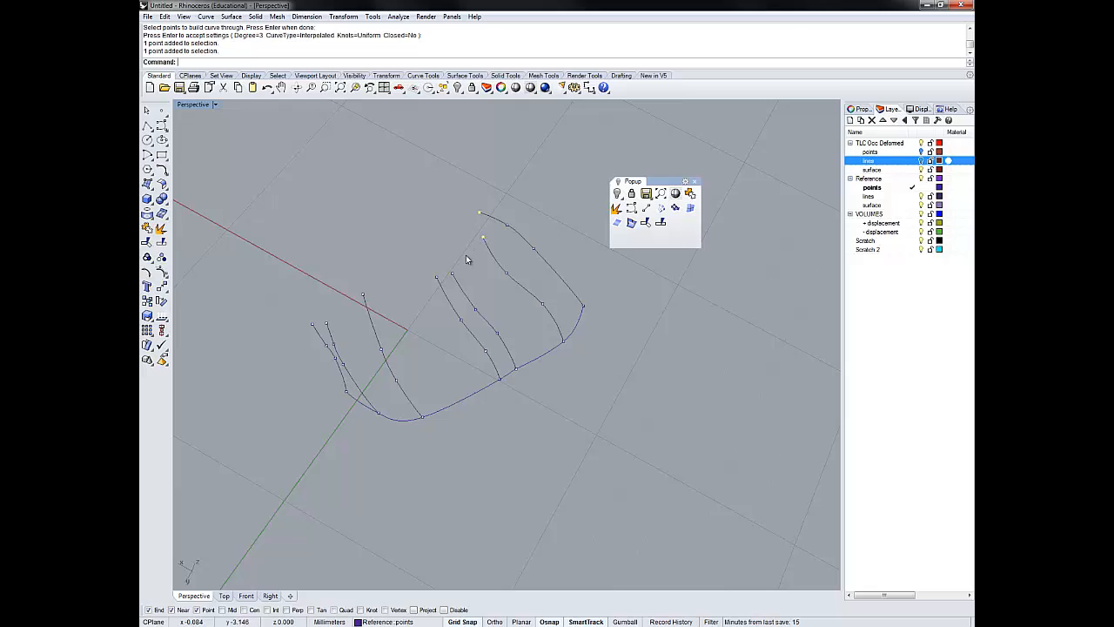
click(452, 274)
click(436, 278)
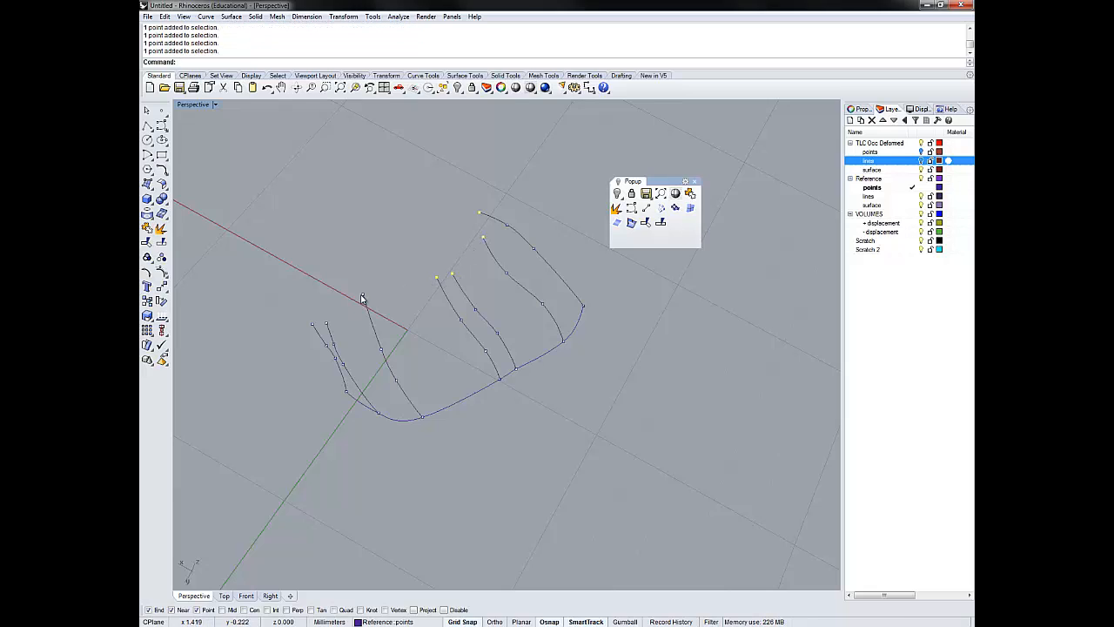
click(363, 296)
click(327, 323)
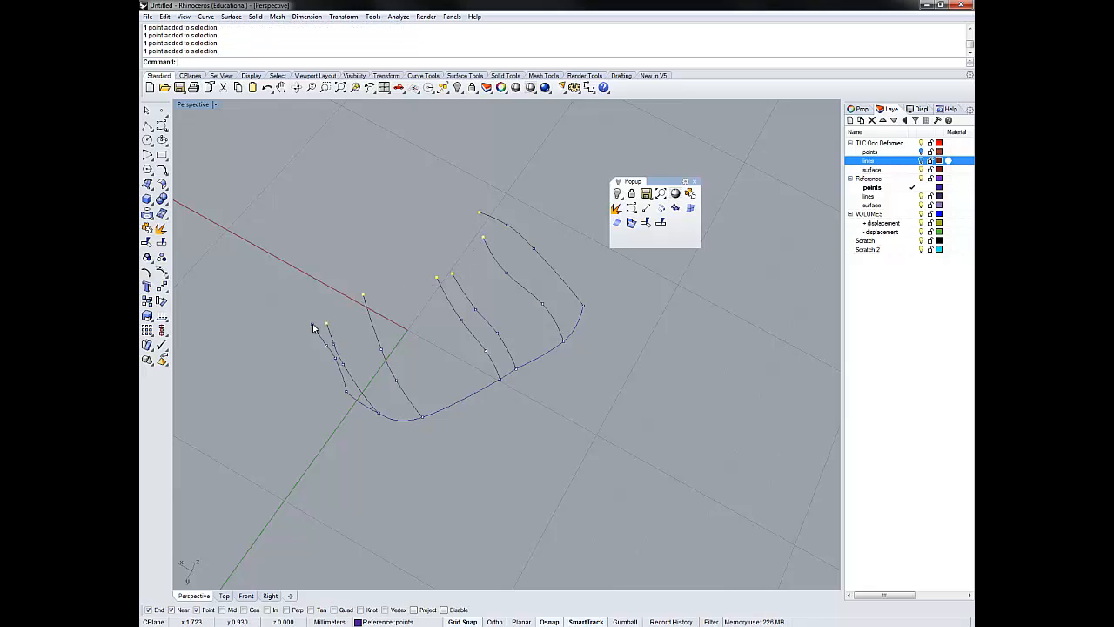
click(632, 207)
key(Return)
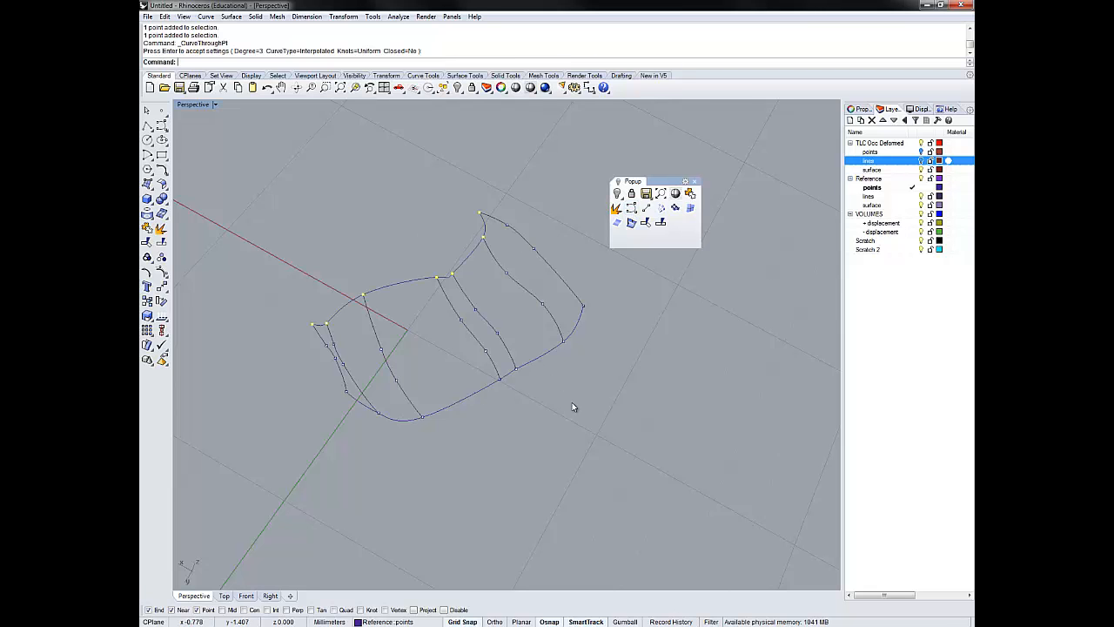
- Move the two reference border curves to the lines layer under Reference
right_drag(550, 360, 627, 409)
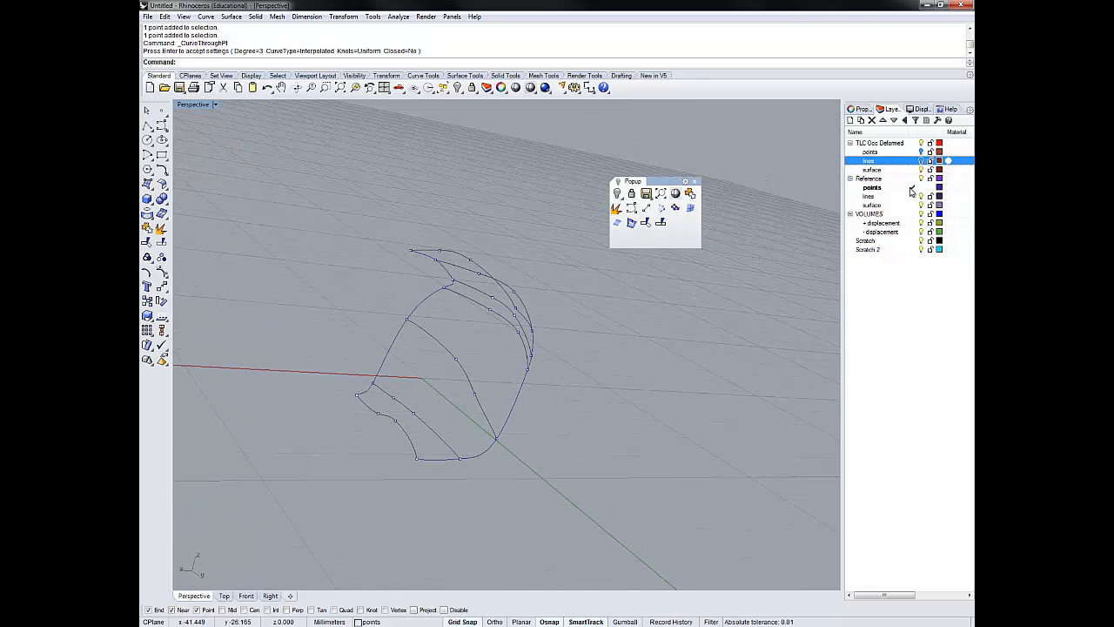
click(517, 402)
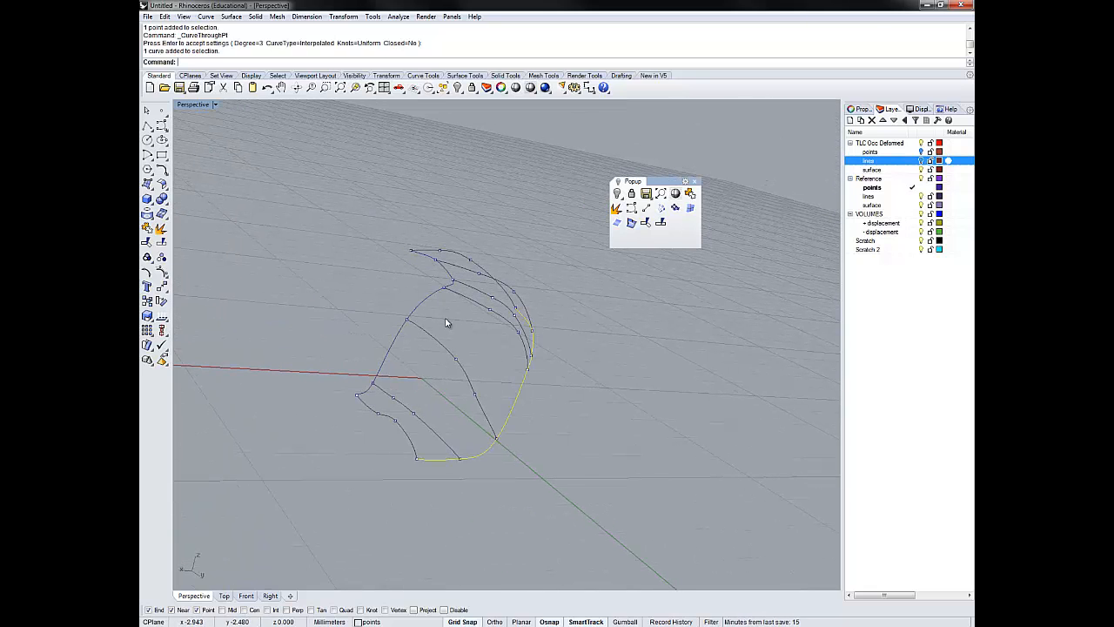
click(428, 300)
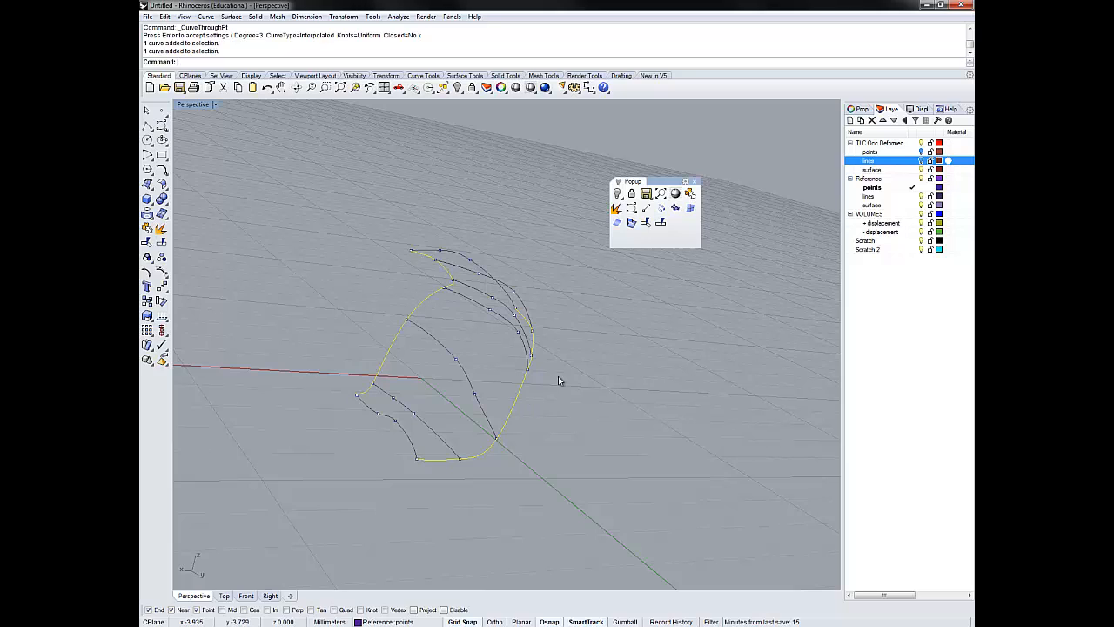
click(595, 381)
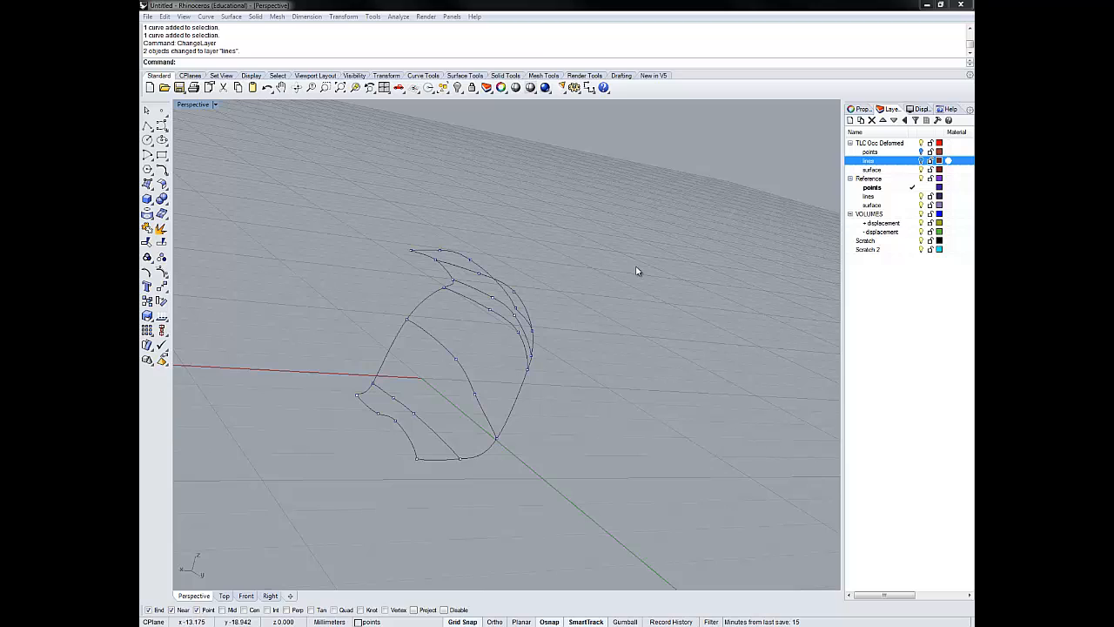
- Show the TLC Occ Deformed points and lines, make its lines layer current, and hide the Reference points and lines
click(921, 151)
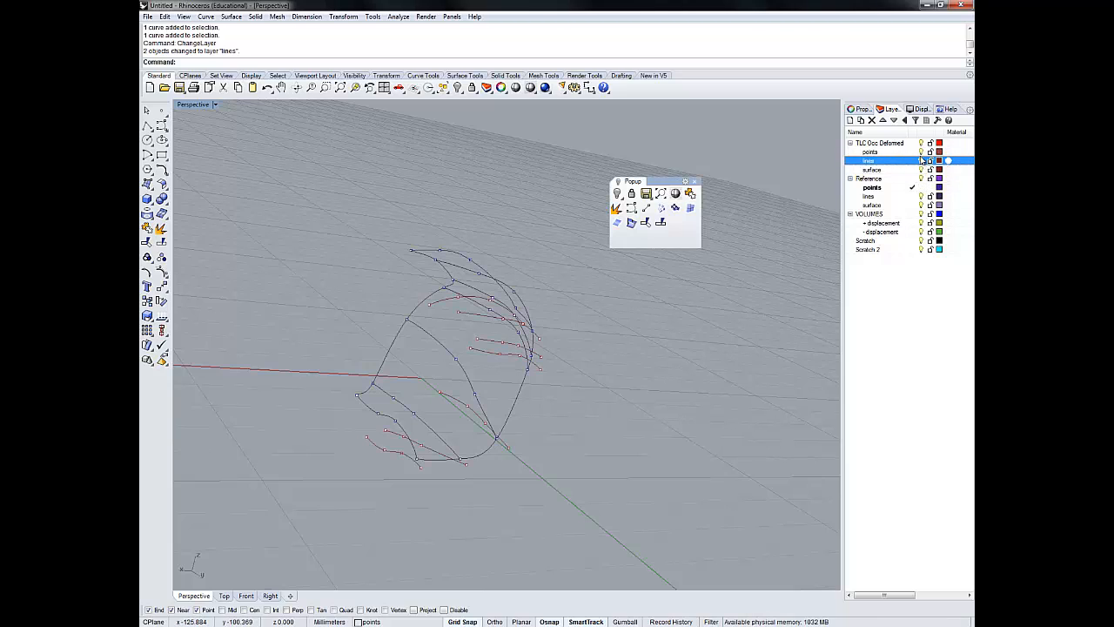
click(912, 161)
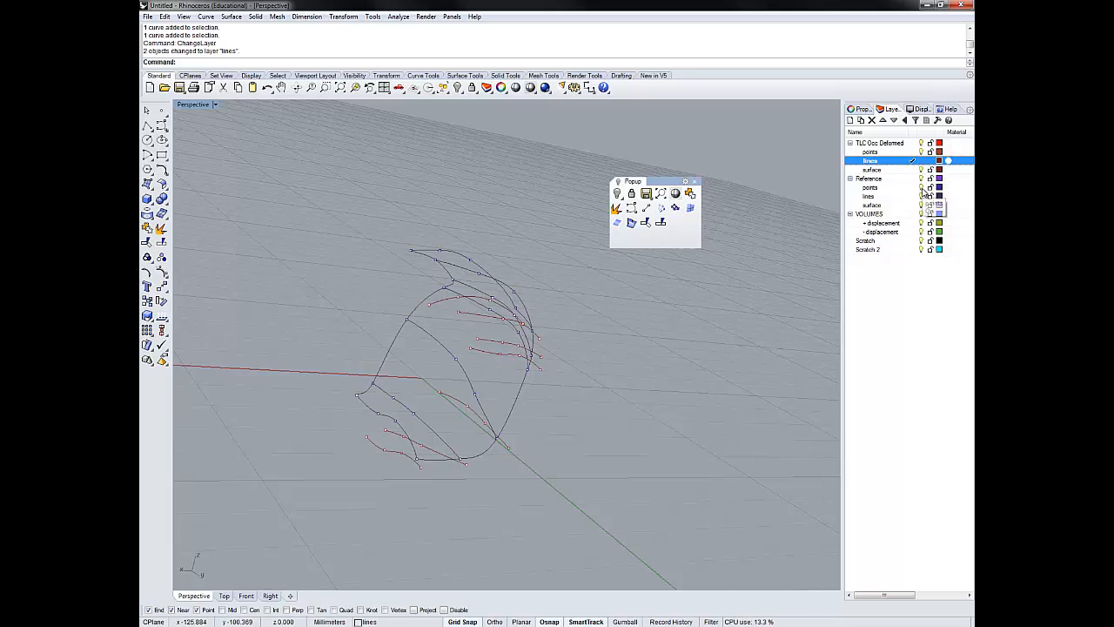
click(920, 195)
- Build an open, degree 3 interpolated border curve through the upper end points of all seven deformed row curves
right_drag(636, 351, 567, 323)
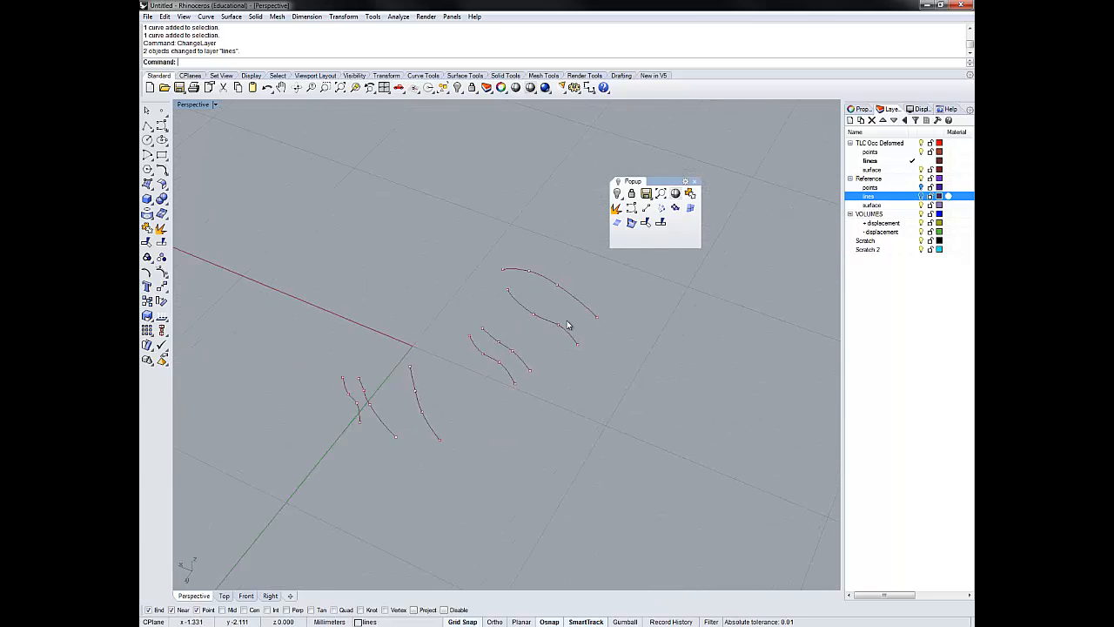
click(633, 222)
click(497, 268)
click(504, 289)
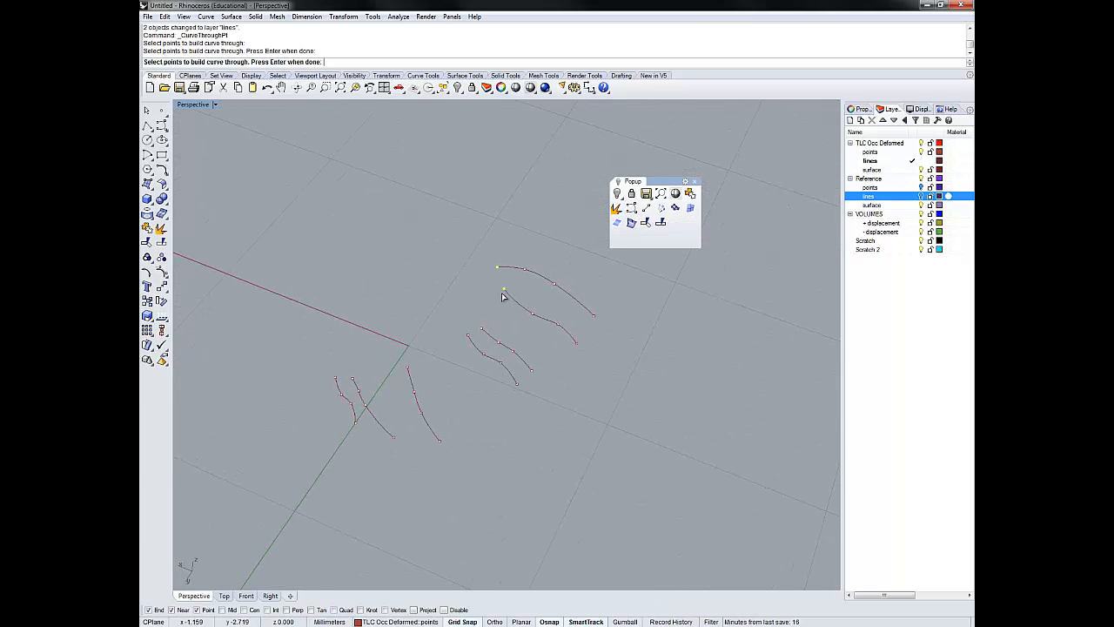
click(481, 329)
click(468, 334)
click(407, 367)
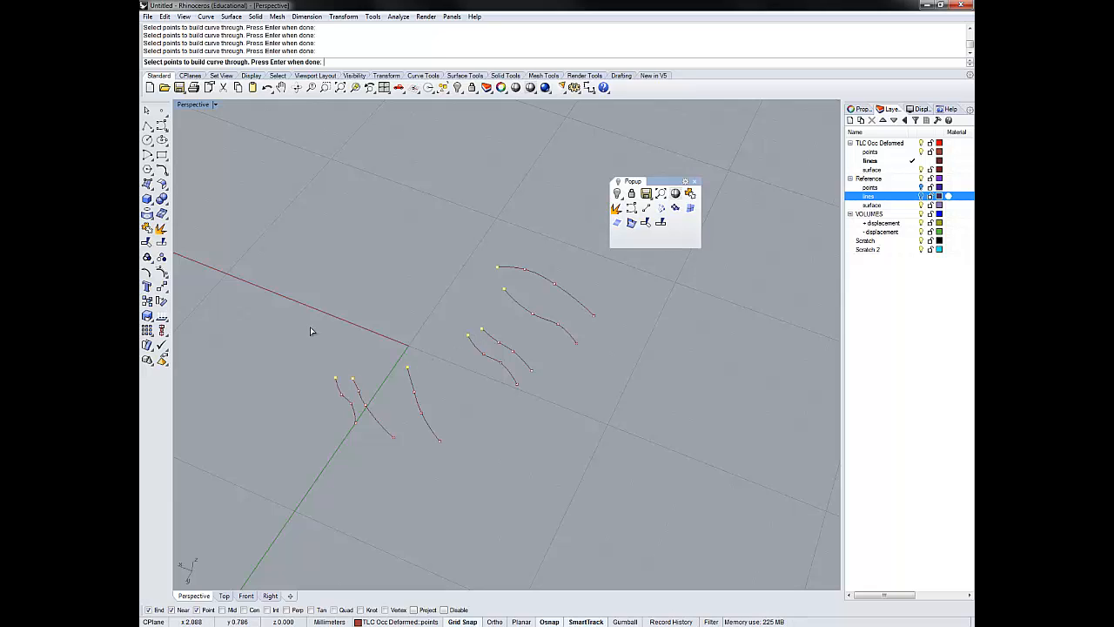
key(Return)
key(Return)
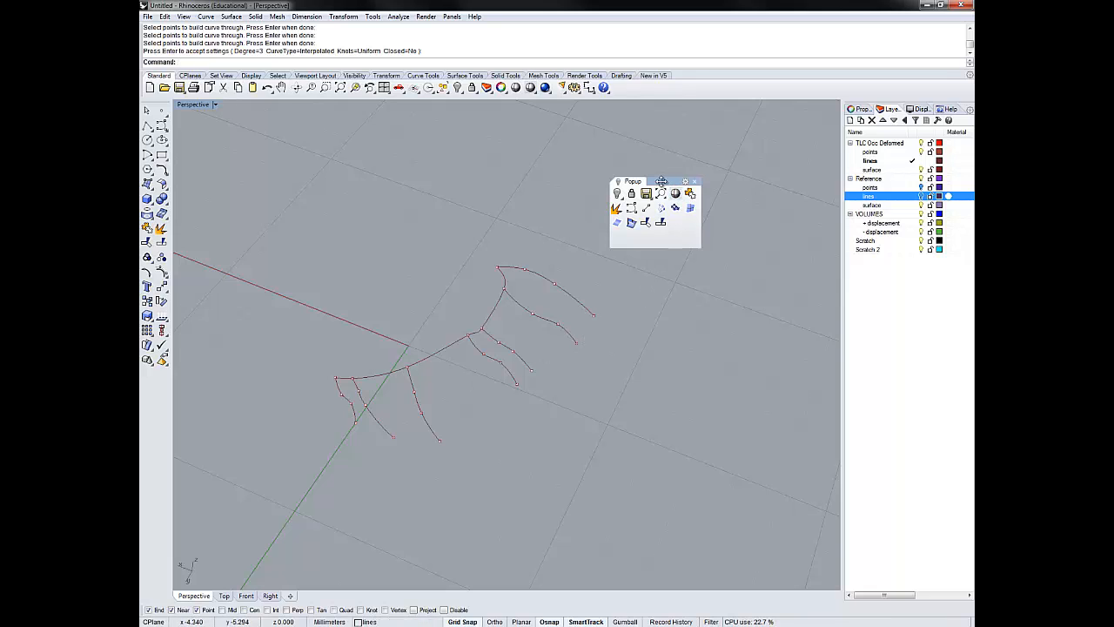
- Build an open, degree 3 interpolated border curve through the lower end points of all seven deformed row curves
drag(661, 181, 779, 125)
scroll(616, 395, up, 6)
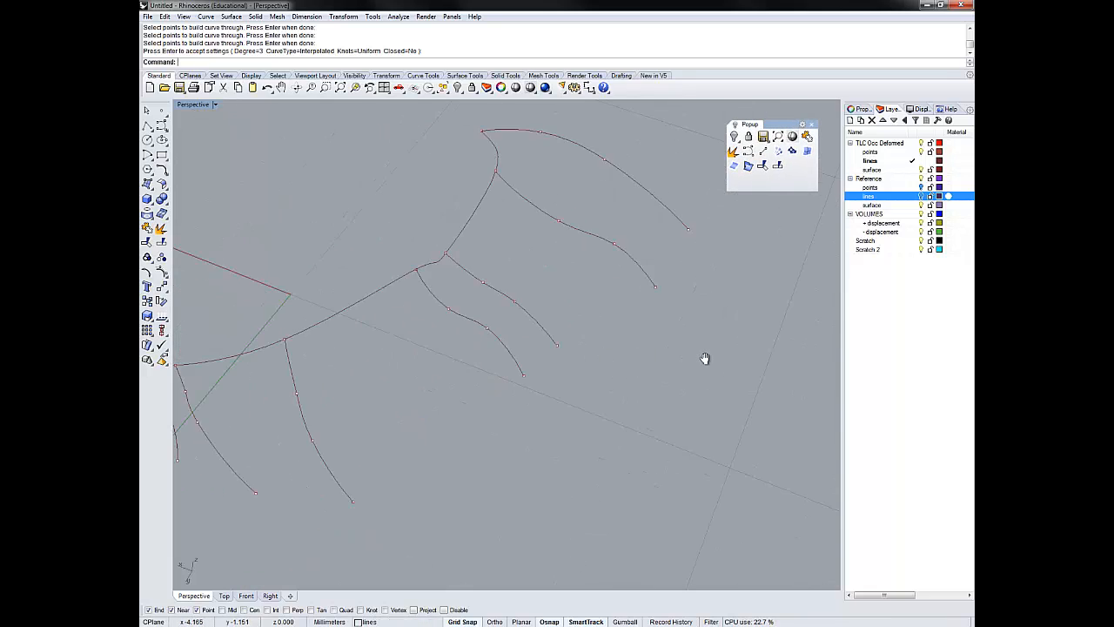
scroll(723, 365, down, 1)
key(Return)
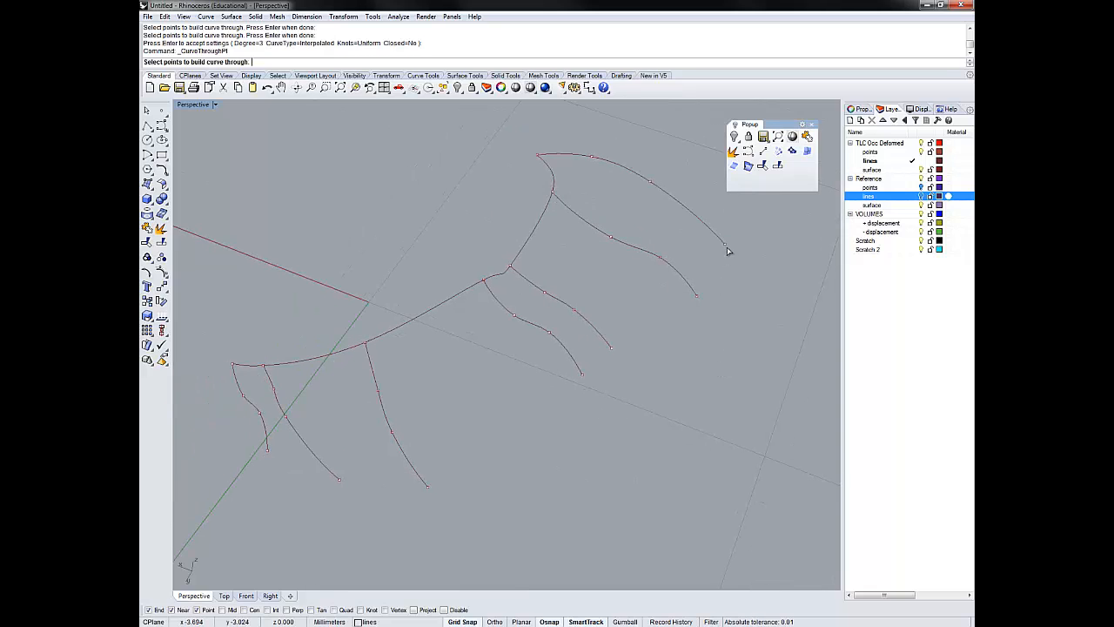
click(723, 244)
click(696, 296)
click(610, 348)
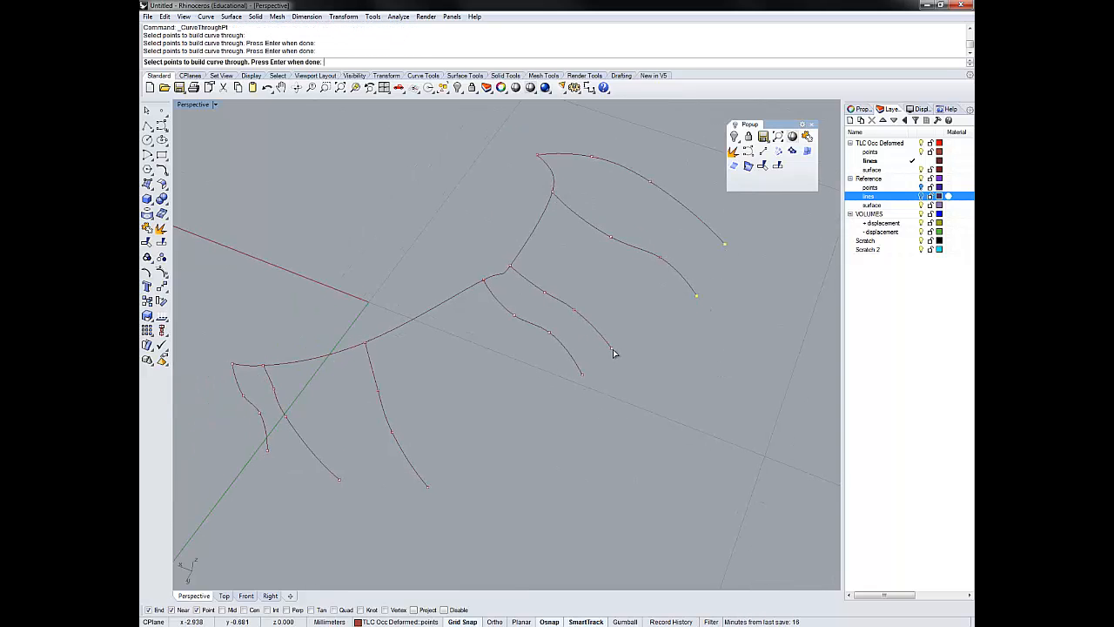
click(582, 375)
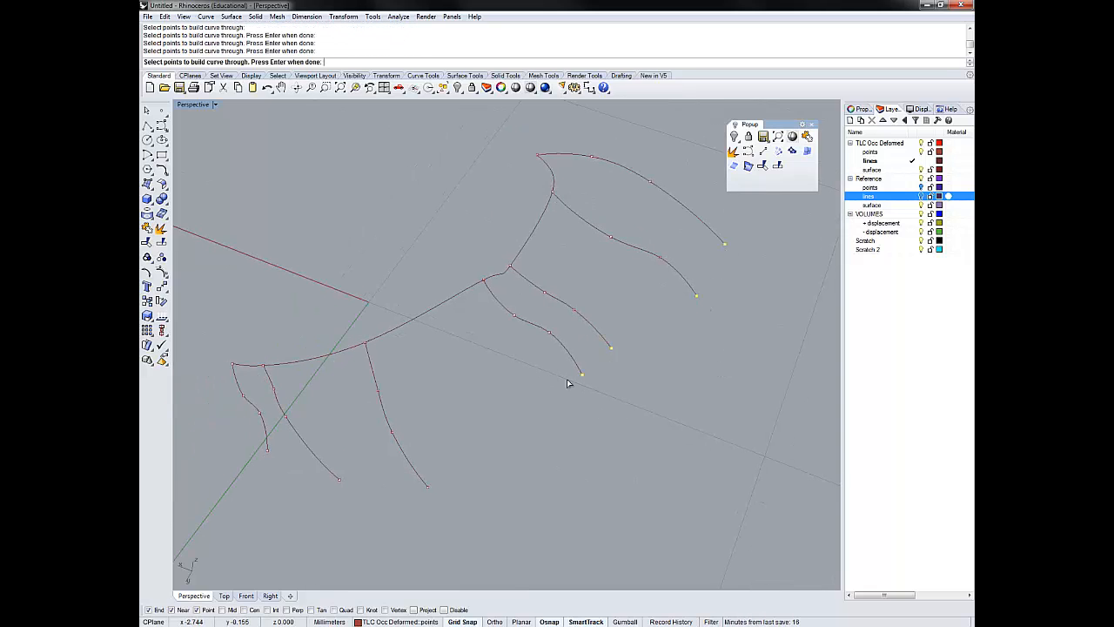
click(427, 487)
click(337, 479)
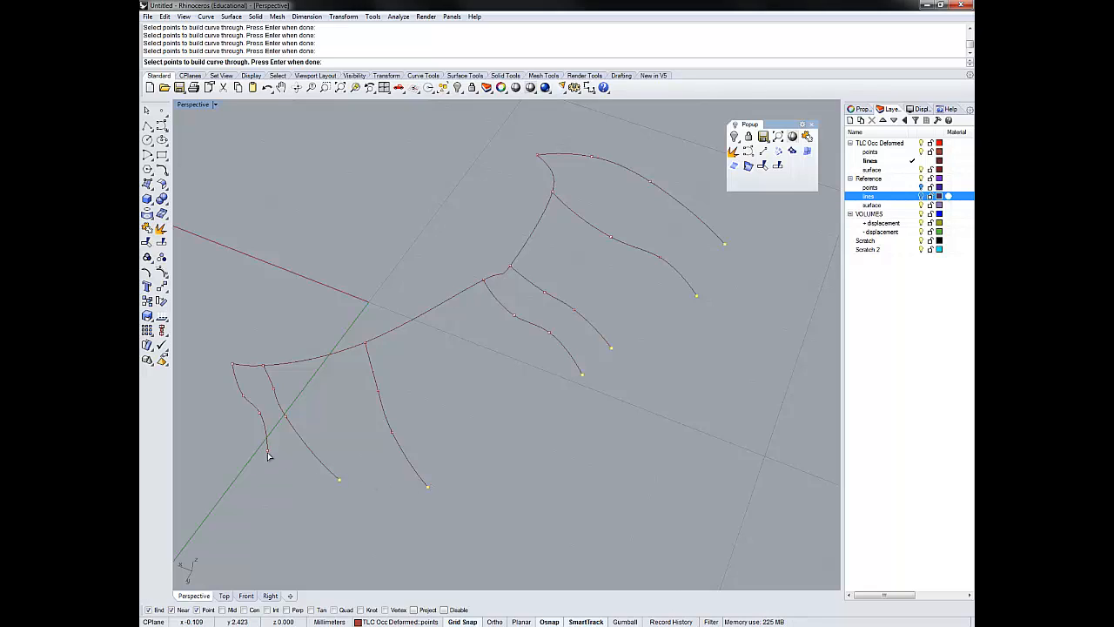
key(Return)
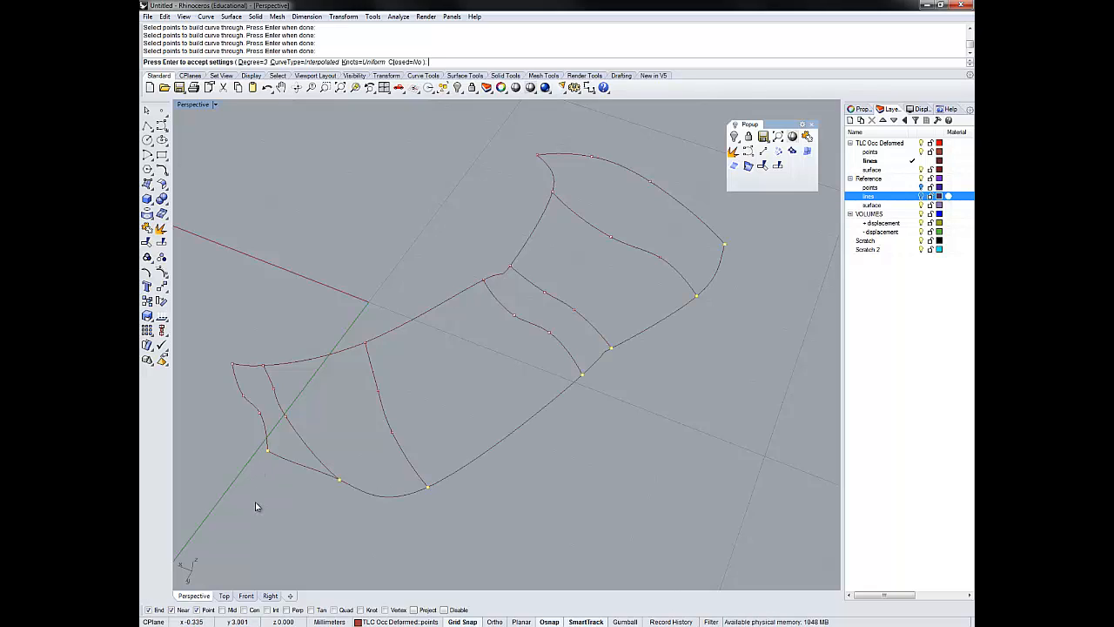
key(Return)
- Hide the TLC Occ Deformed points and create a network surface from all nine deformed row and border curves
right_drag(560, 435, 583, 427)
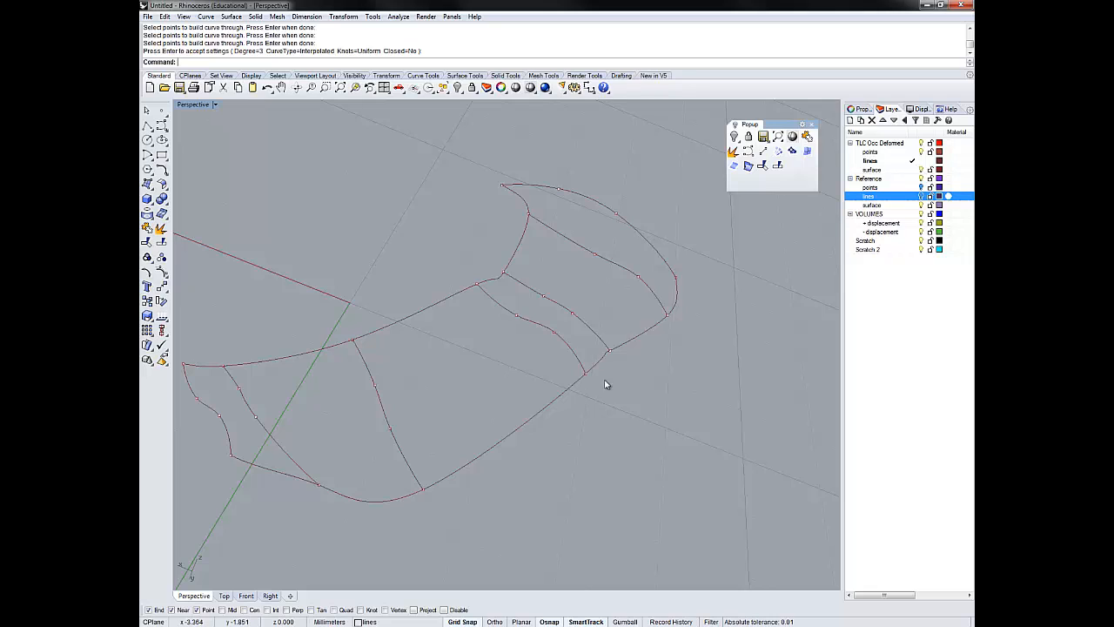
right_drag(604, 383, 610, 436)
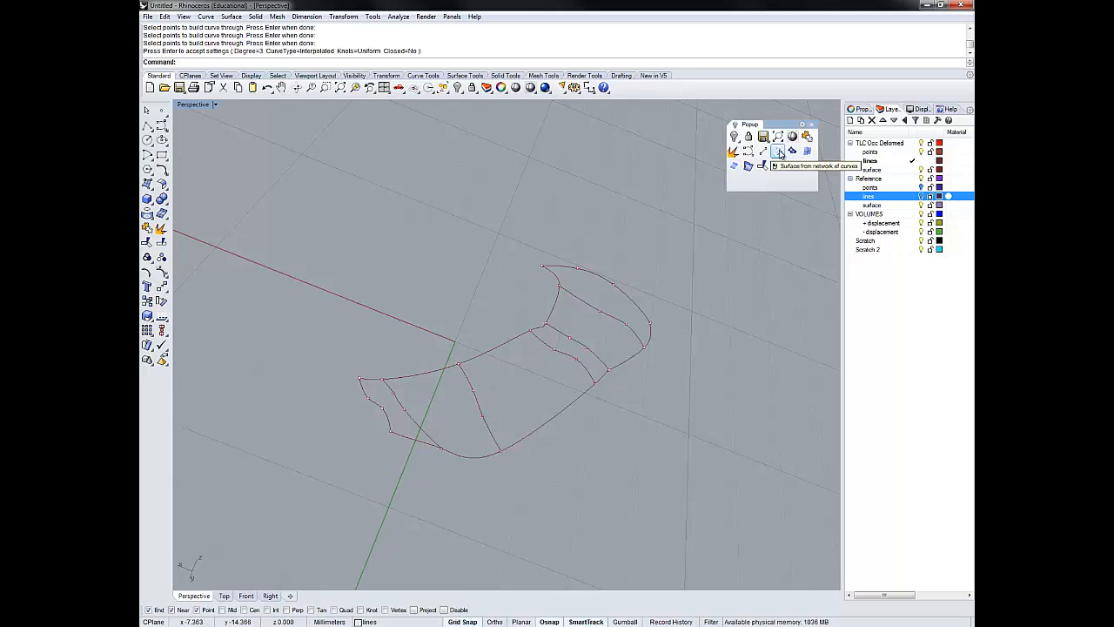
click(779, 153)
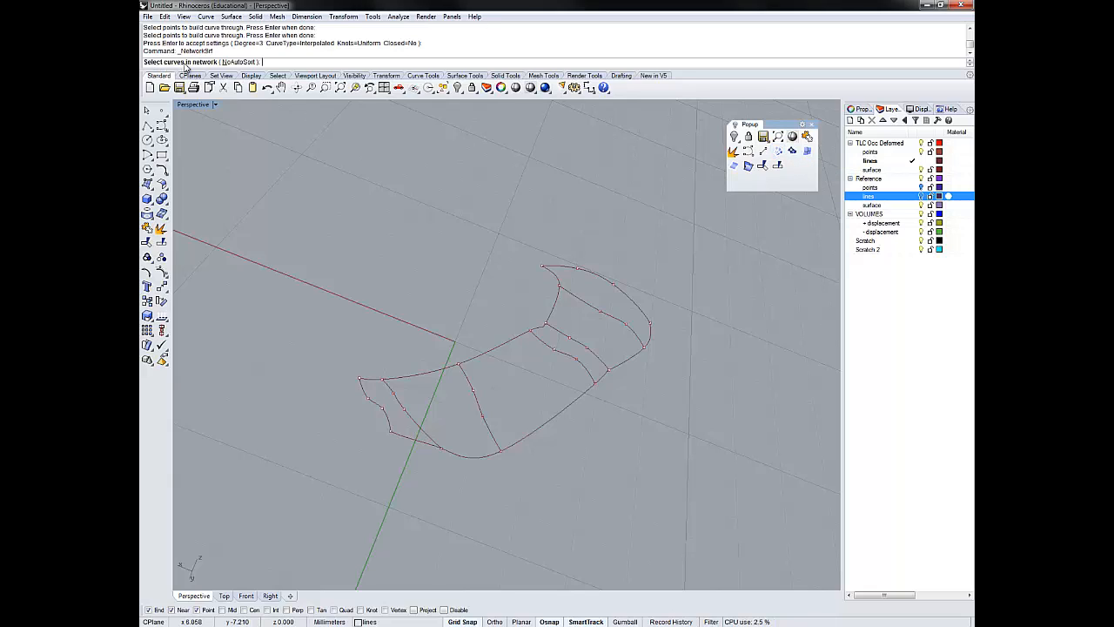
click(922, 152)
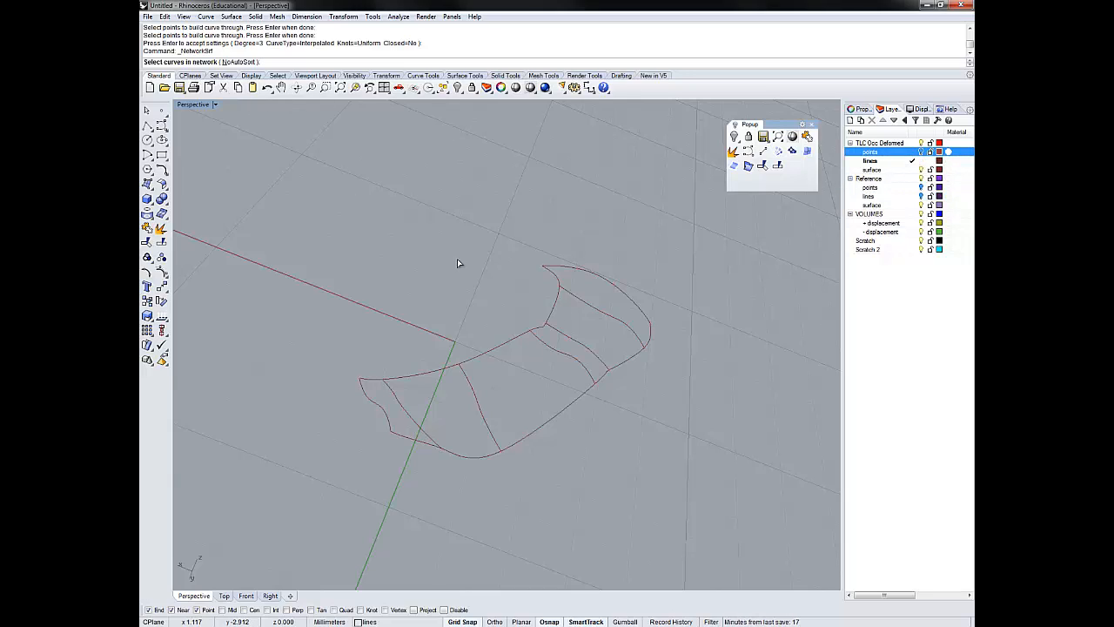
key(ctrl+a)
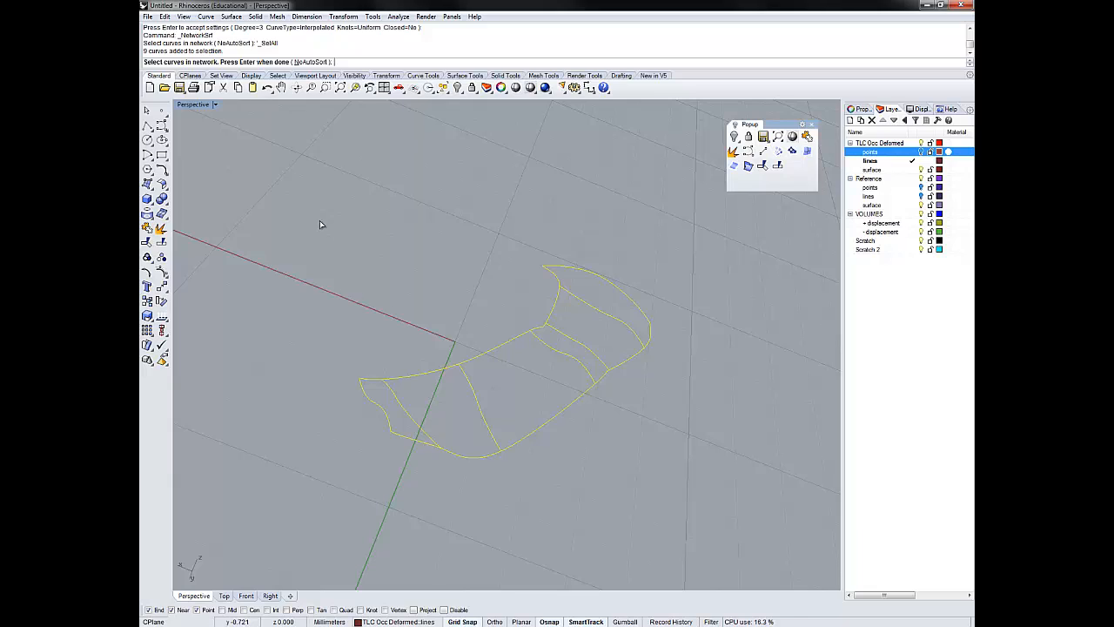
key(Return)
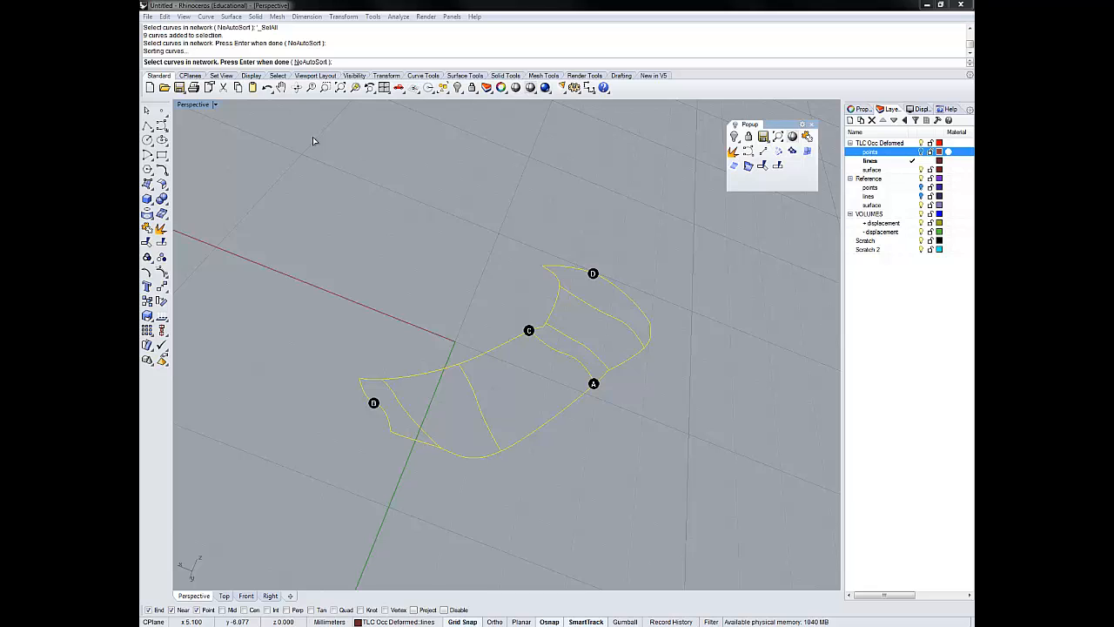
key(Return)
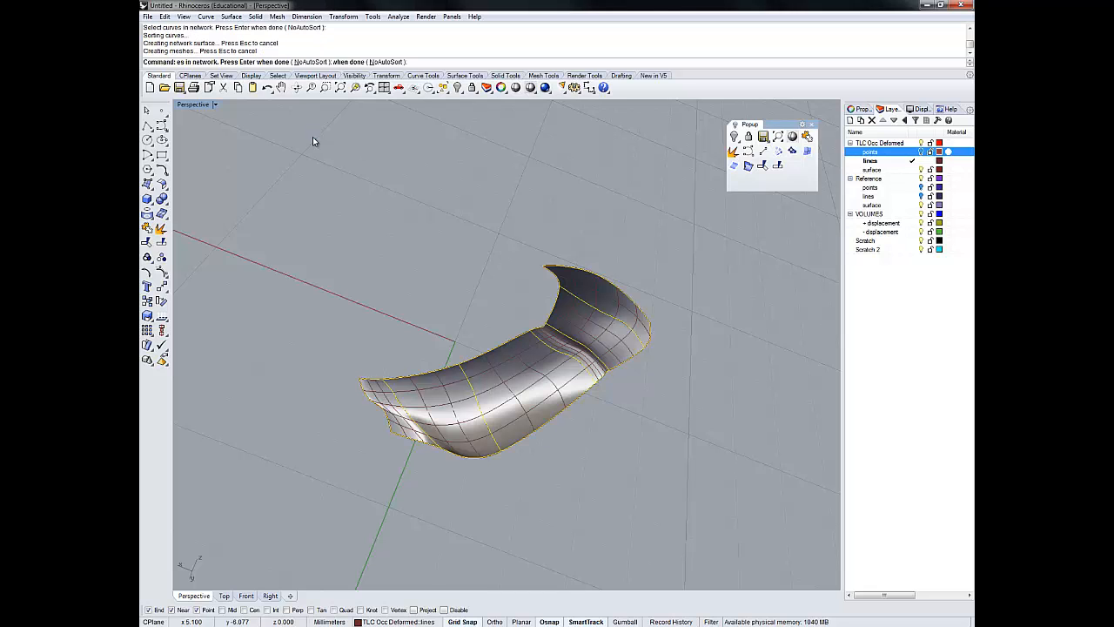
right_drag(646, 393, 633, 316)
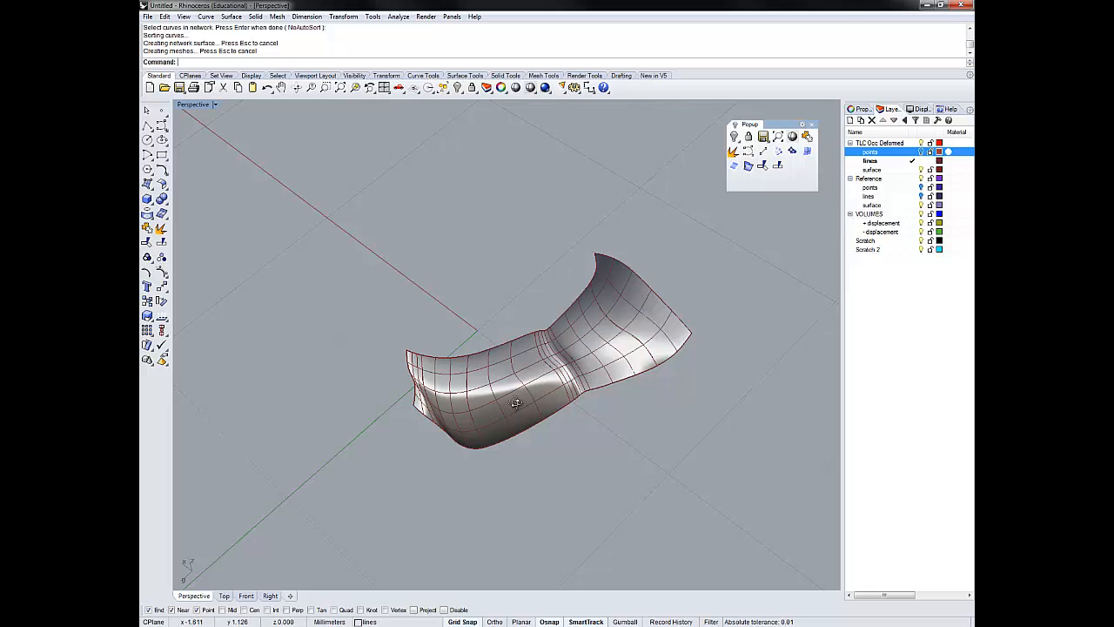
right_drag(514, 404, 476, 321)
text(Sel)
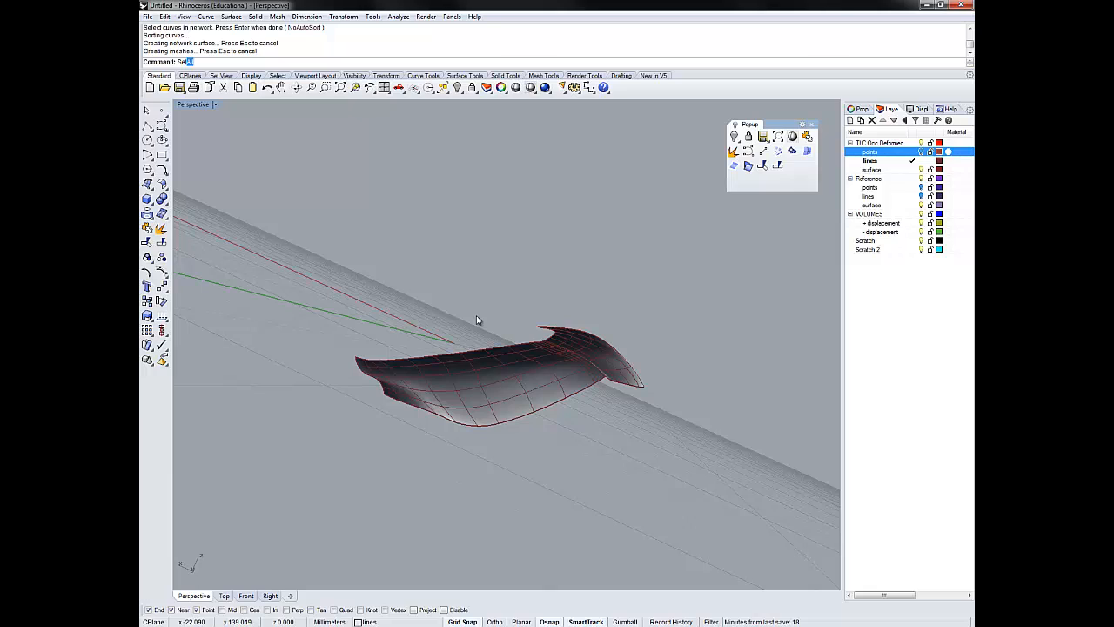
text(C)
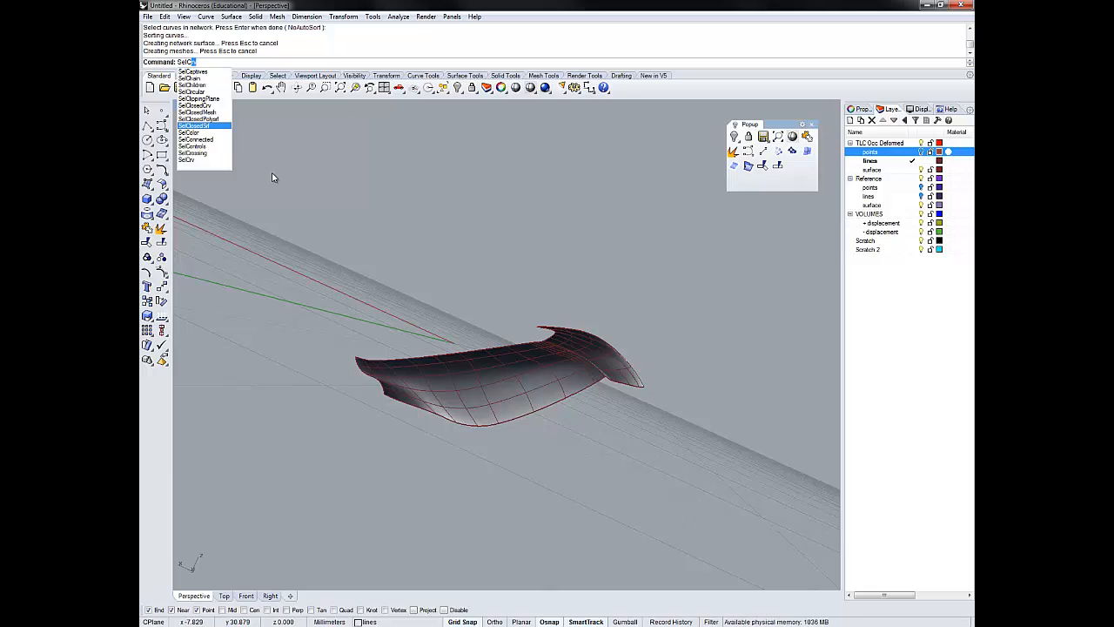
text(rv)
key(Return)
right_drag(604, 390, 645, 487)
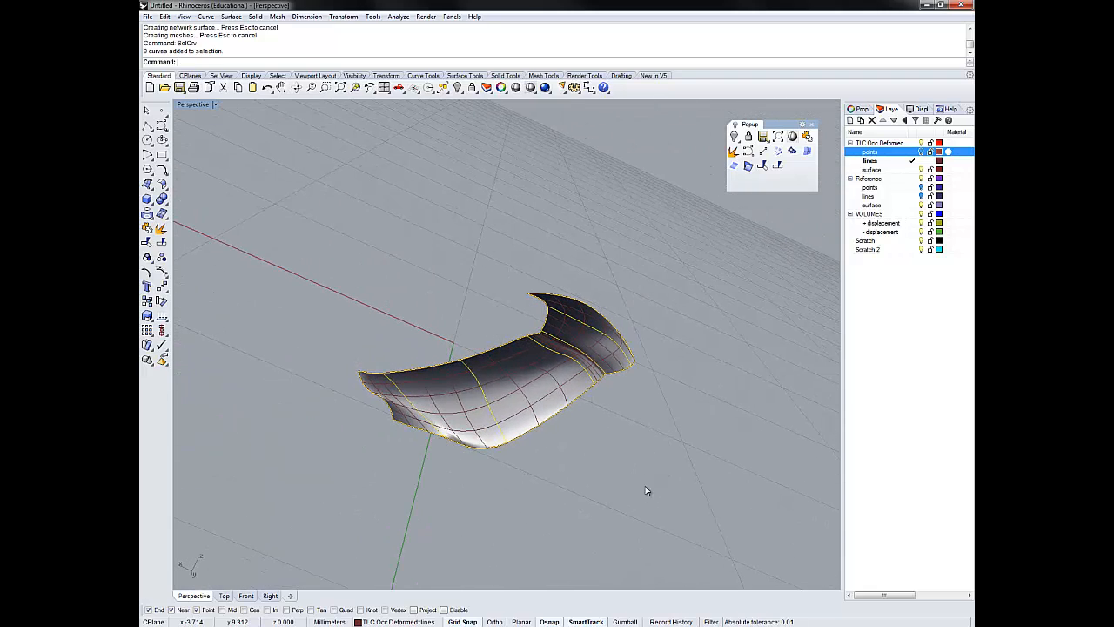
click(668, 376)
right_drag(669, 376, 517, 391)
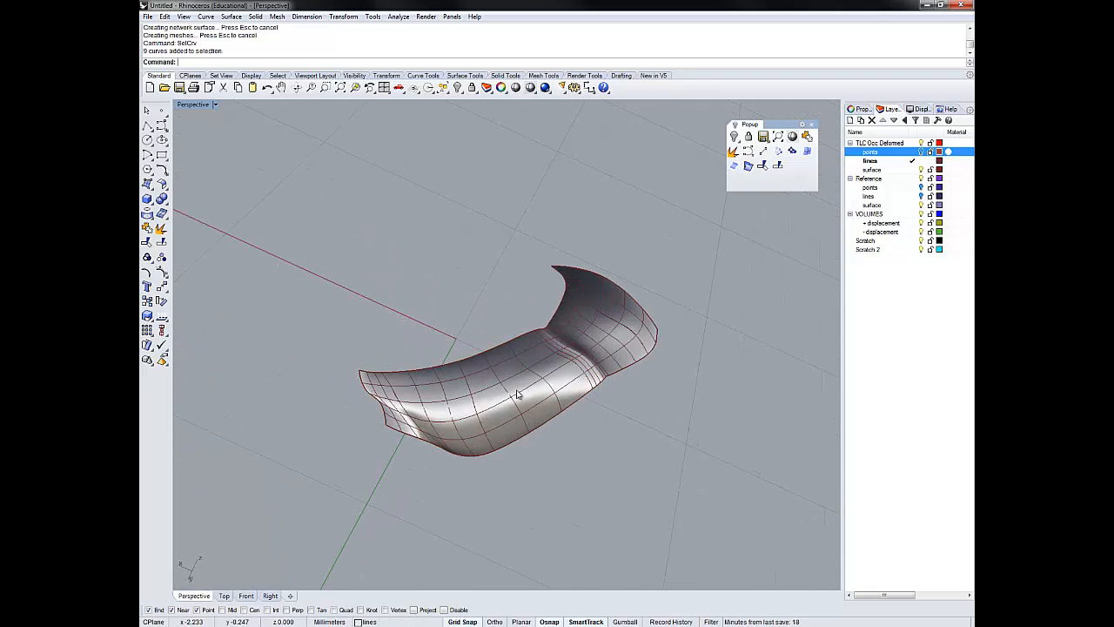
- Move the deformed network surface to the surface layer under TLC Occ Deformed
click(515, 388)
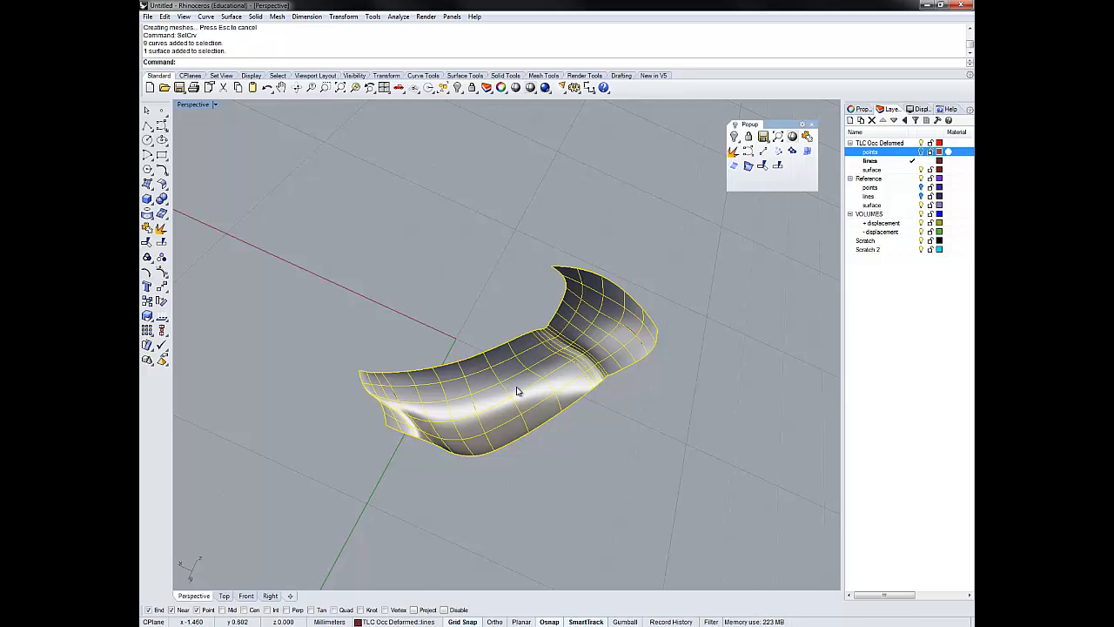
text(ChangeLayer)
key(Return)
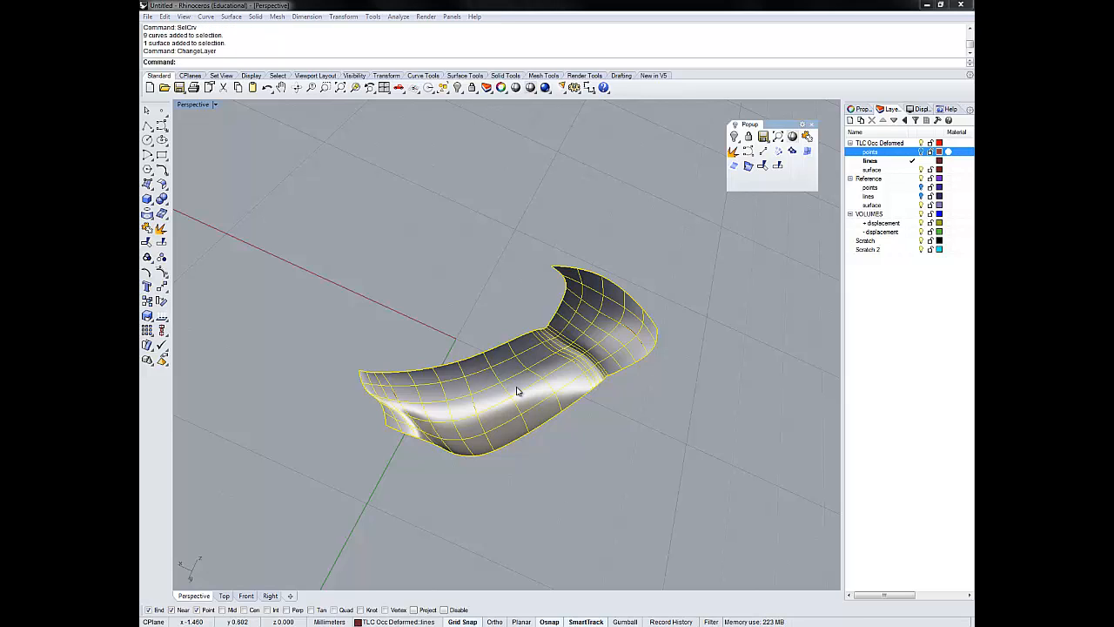
click(540, 319)
click(564, 367)
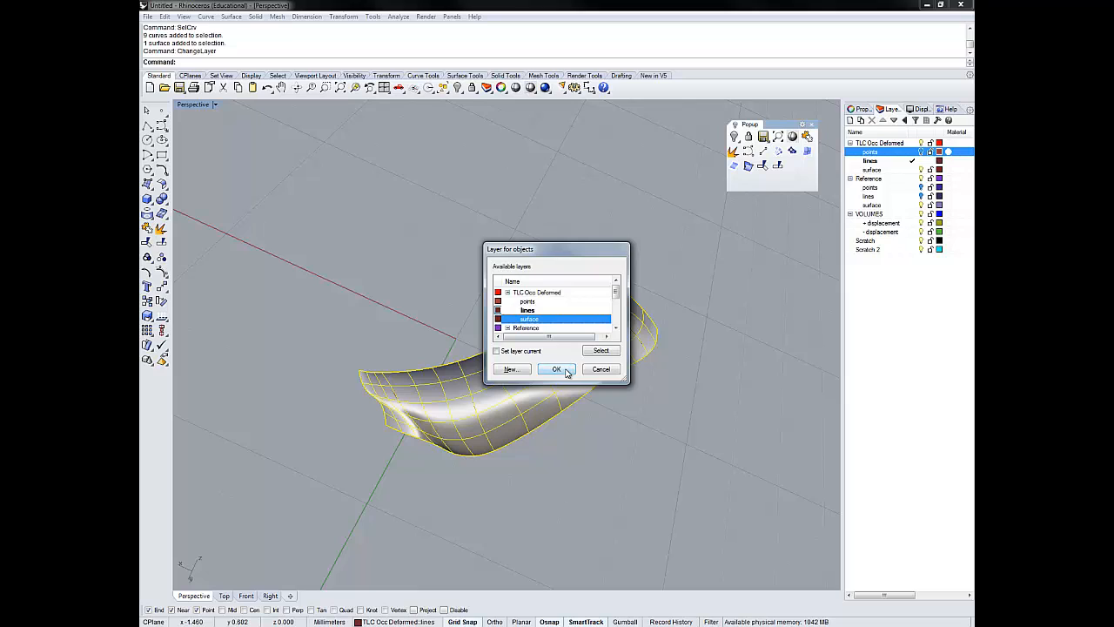
- Make the Reference surface layer current, hide the whole TLC Occ Deformed layer, and show the Reference lines
click(914, 206)
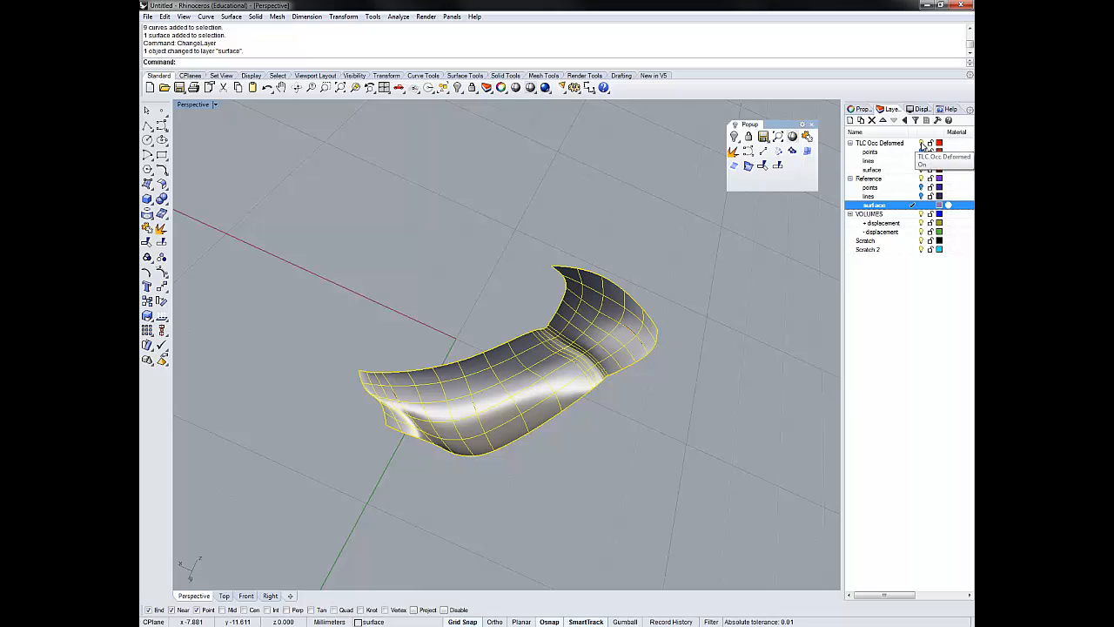
click(922, 144)
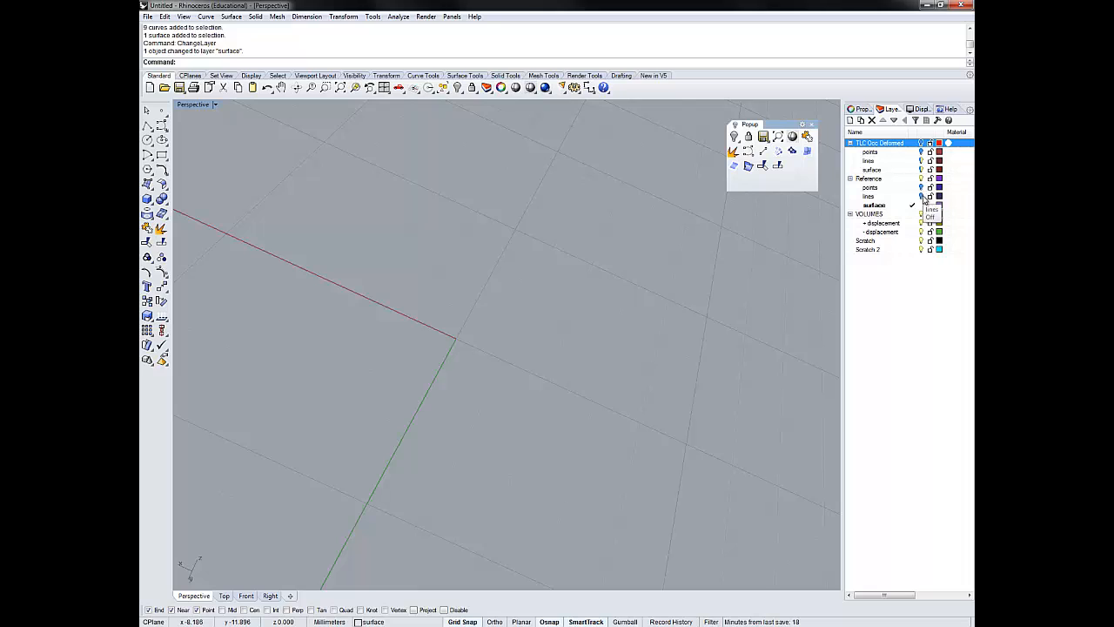
click(922, 196)
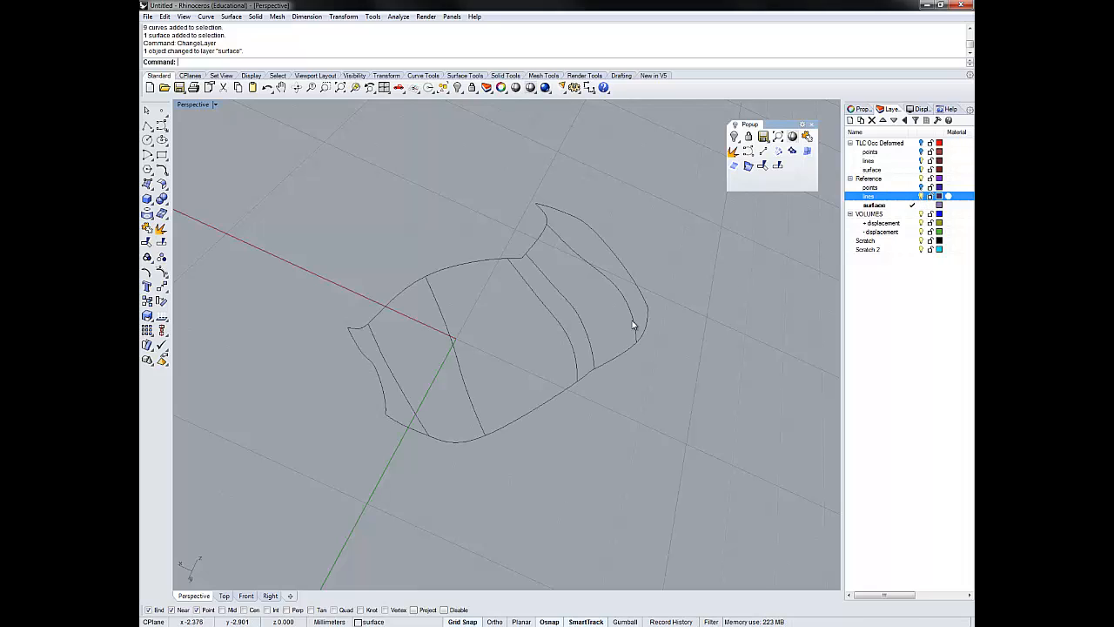
- Create a network surface from all nine reference row and border curves
click(778, 152)
key(ctrl+a)
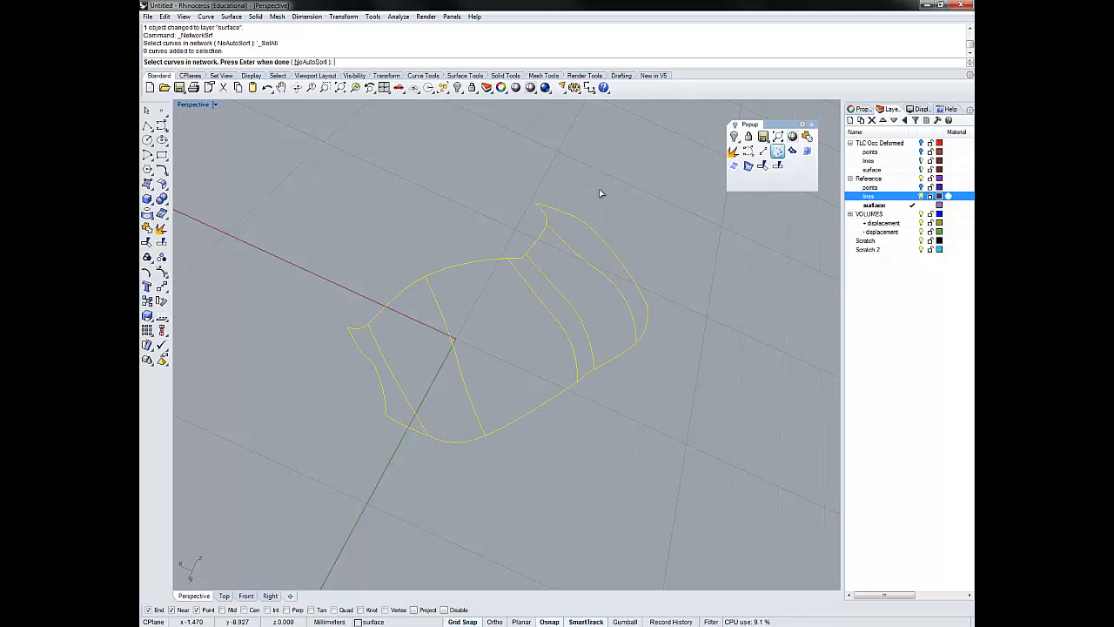
key(Return)
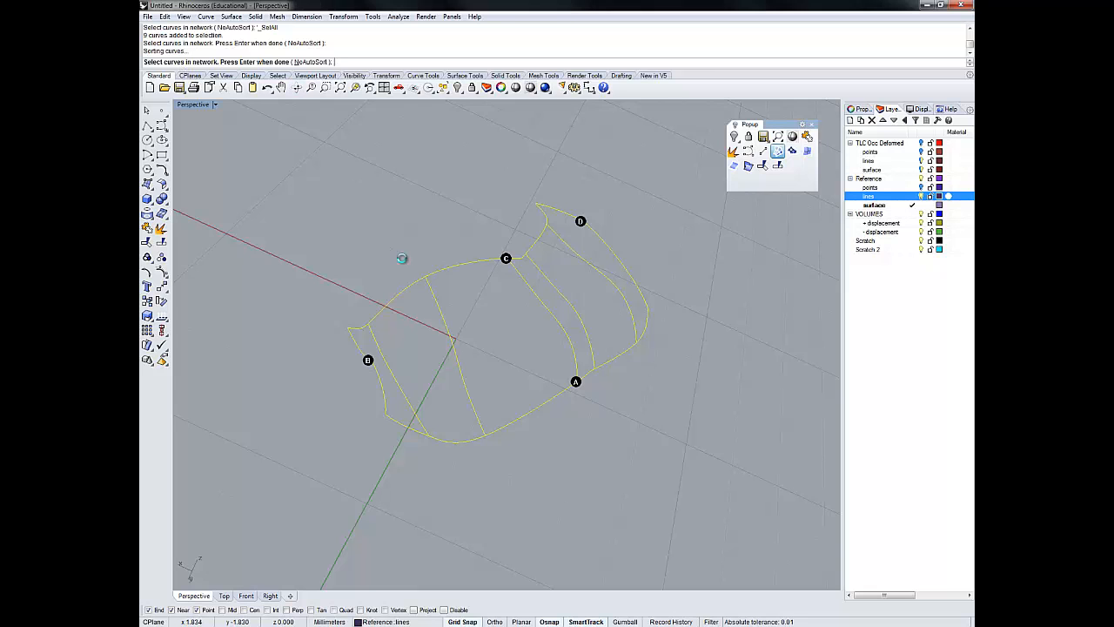
right_drag(572, 443, 522, 331)
- Assign the reference network surface to the surface layer under Reference
click(521, 331)
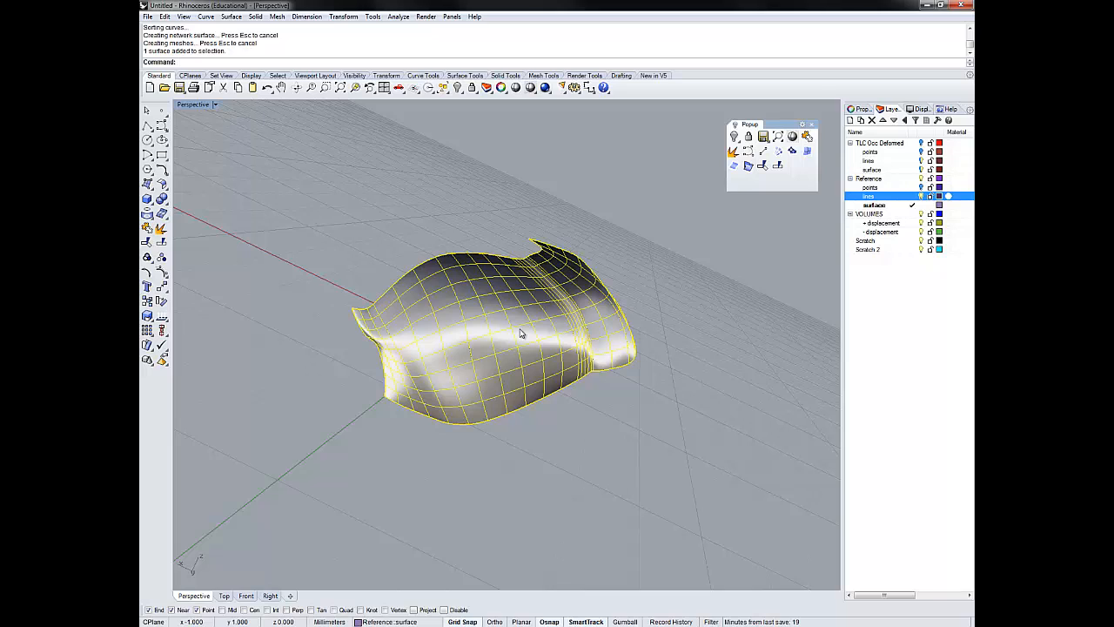
text(Change)
key(Return)
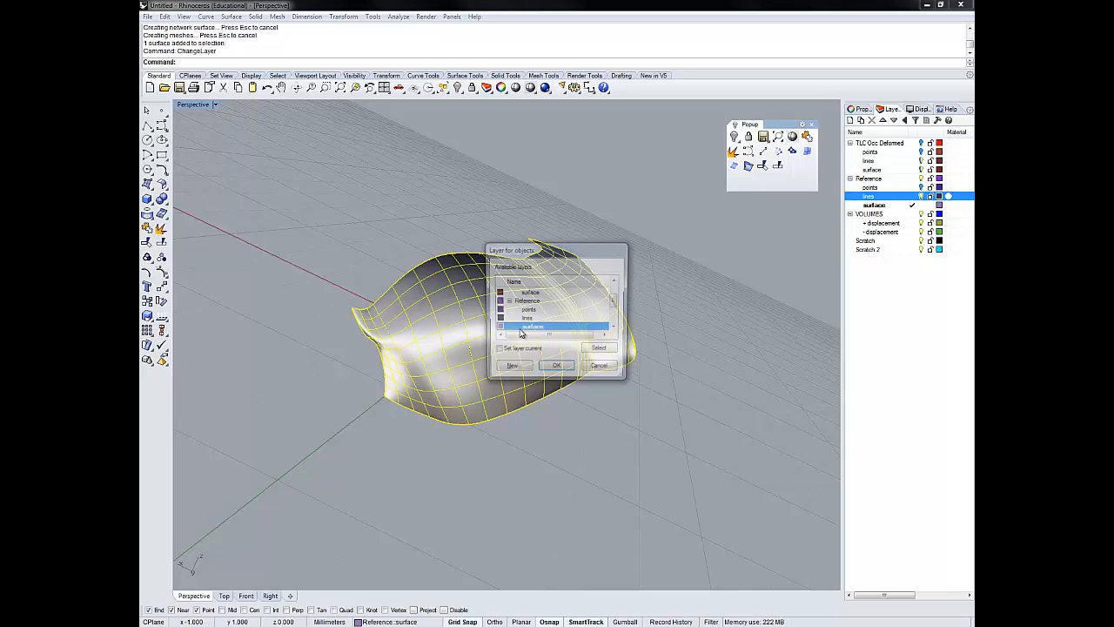
click(557, 369)
- Hide the Reference lines, and show the TLC Occ Deformed layer with its lines hidden, leaving only both surfaces displayed
right_drag(658, 281, 583, 303)
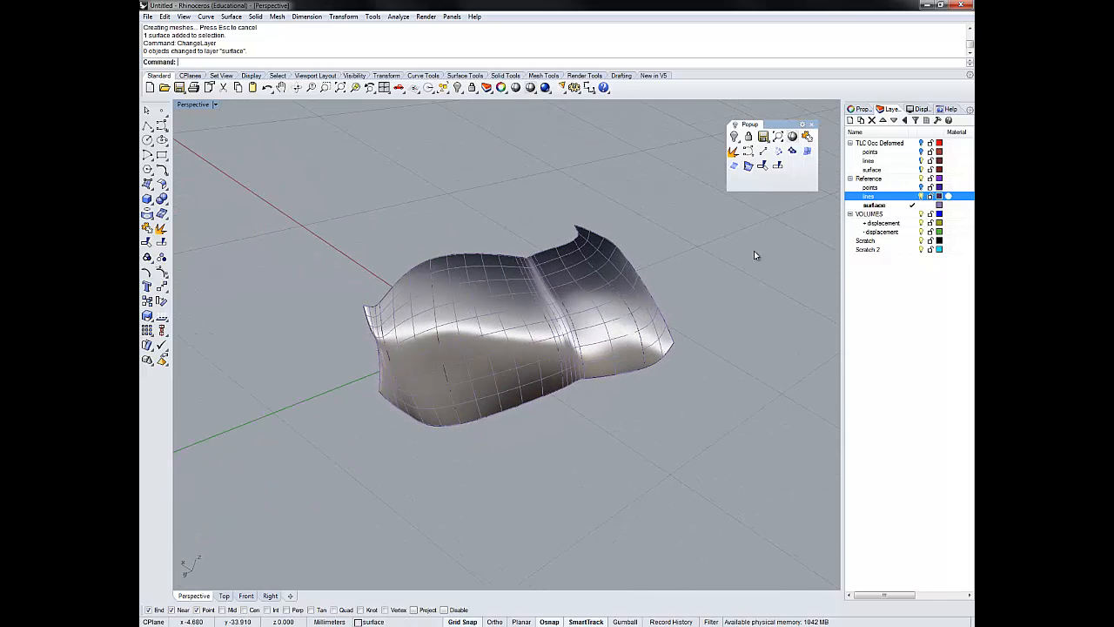
click(921, 142)
click(923, 161)
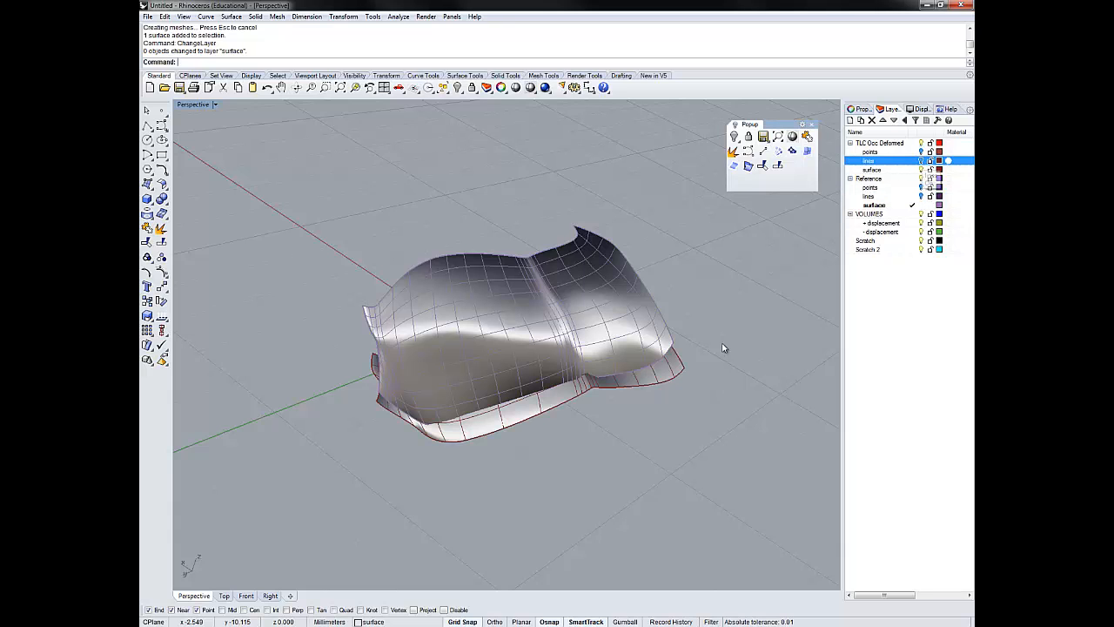
- Examine the reference and deformed surfaces from several angles, including underneath, and select both surfaces
right_drag(629, 391, 517, 316)
click(517, 316)
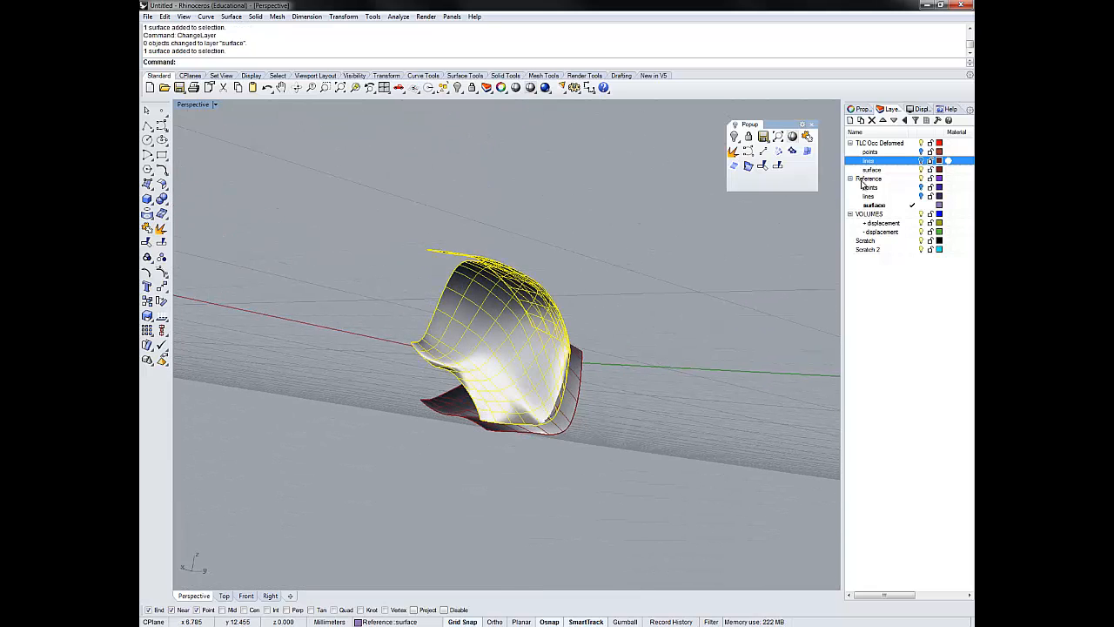
key(Escape)
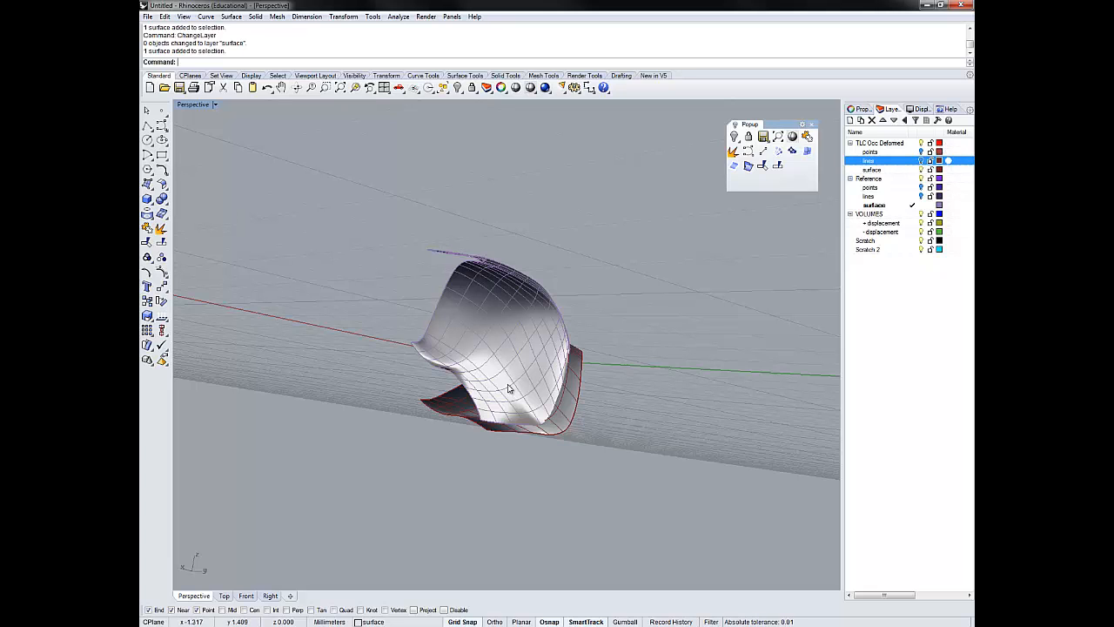
right_drag(595, 450, 589, 322)
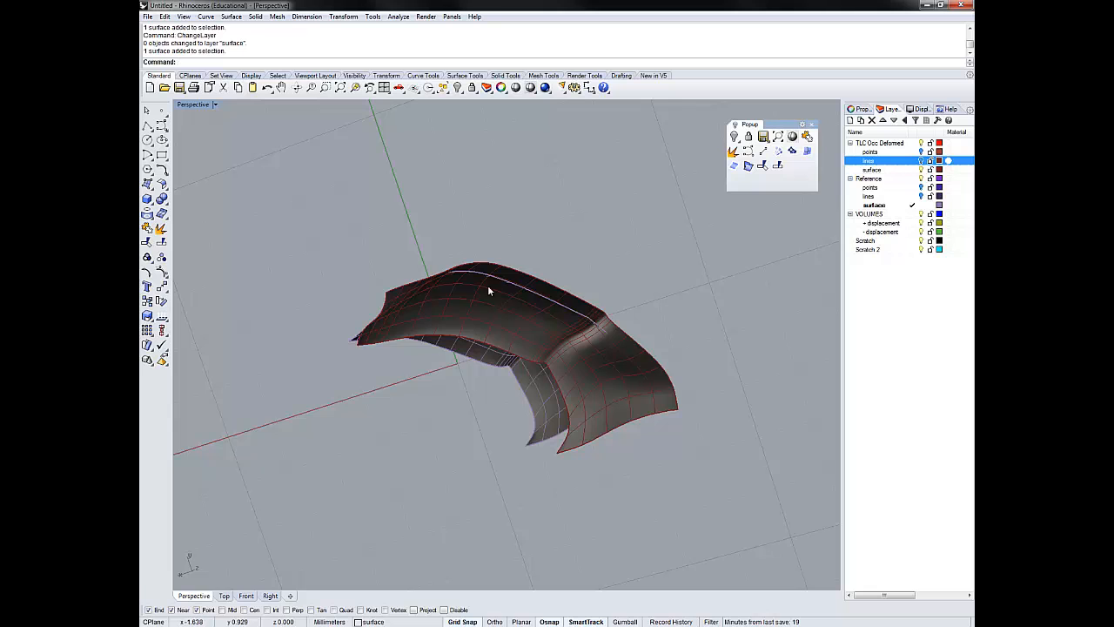
right_drag(586, 366, 893, 249)
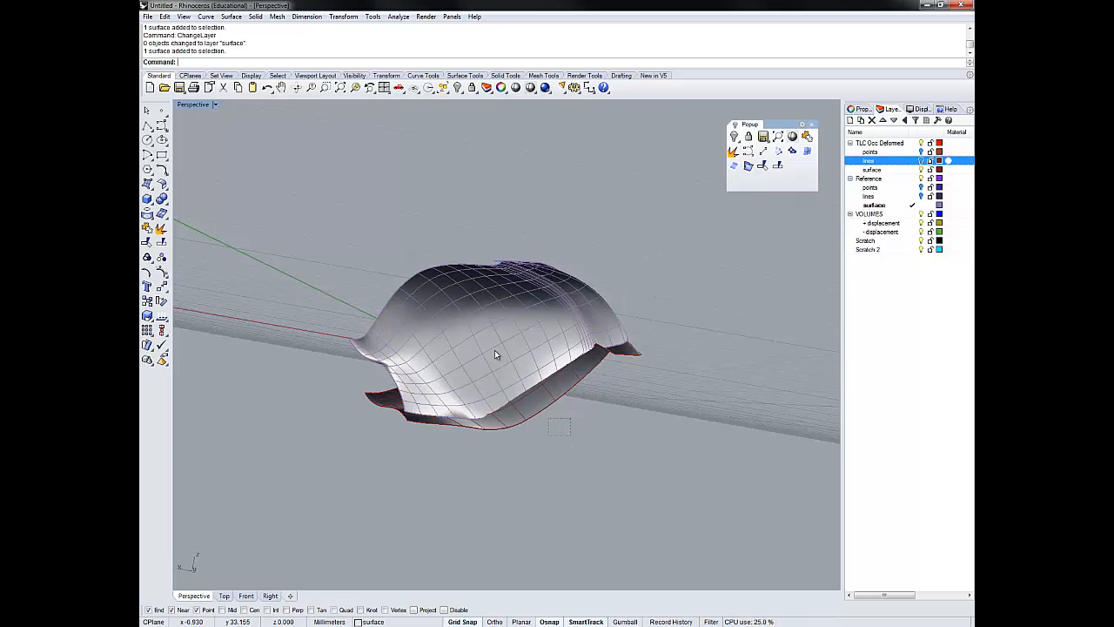
drag(570, 435, 492, 348)
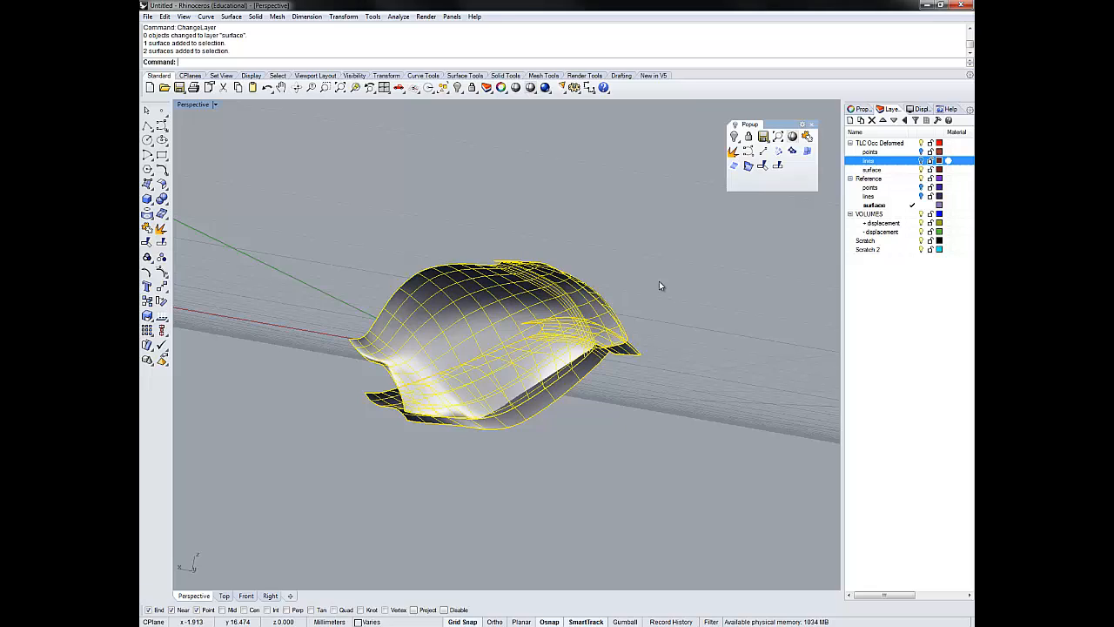
- Copy both selected surfaces to the Scratch layer with CopyToLayer, and clear the selection
text(Copy)
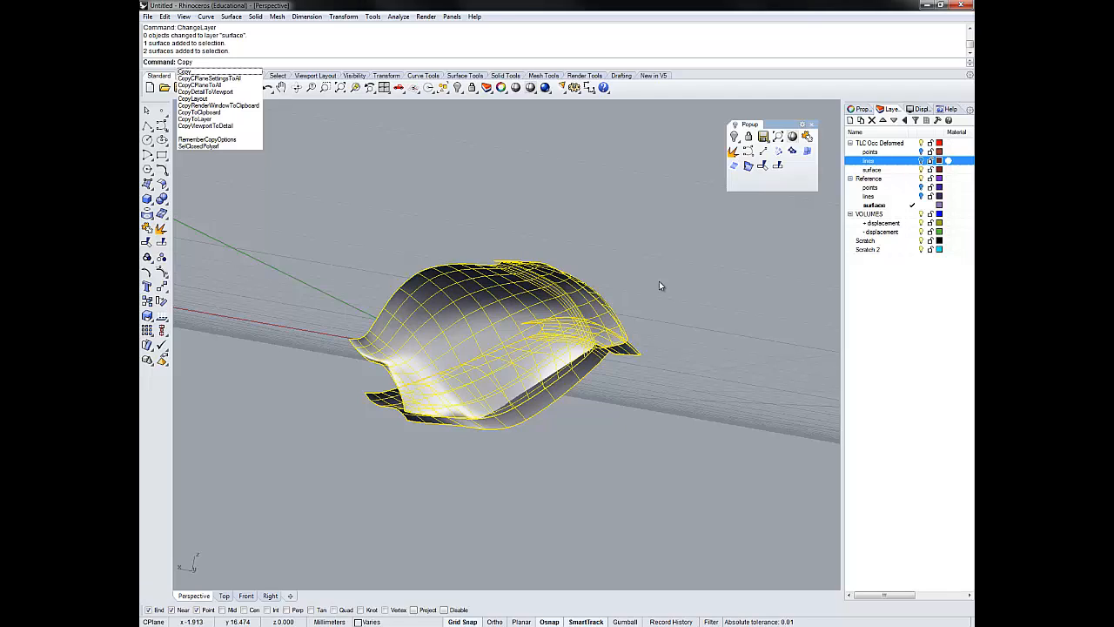
text(ToLayer)
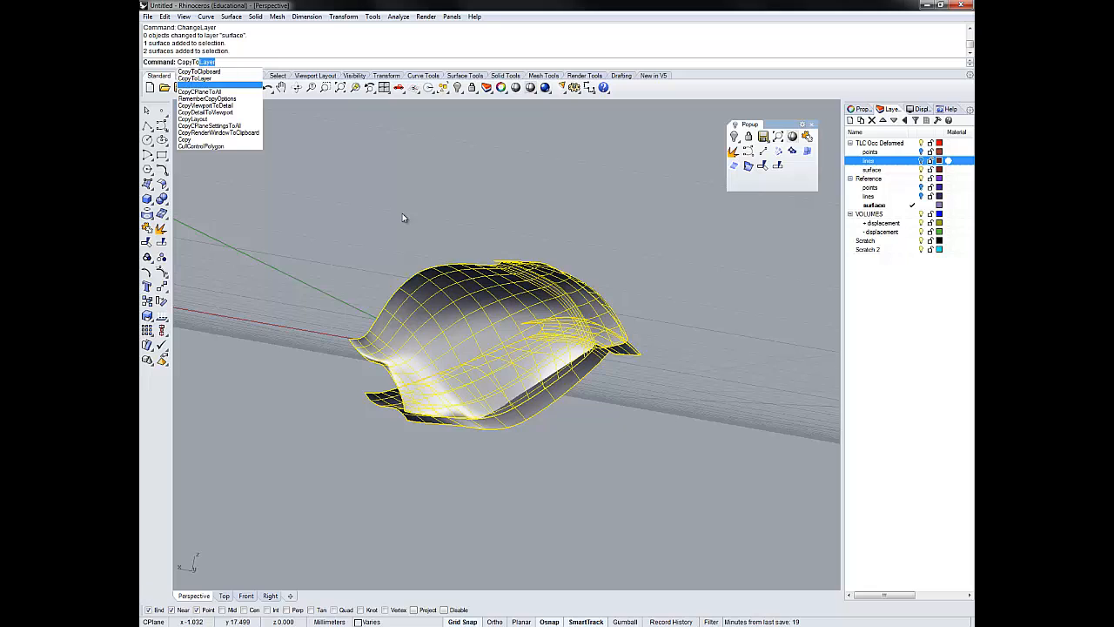
key(Return)
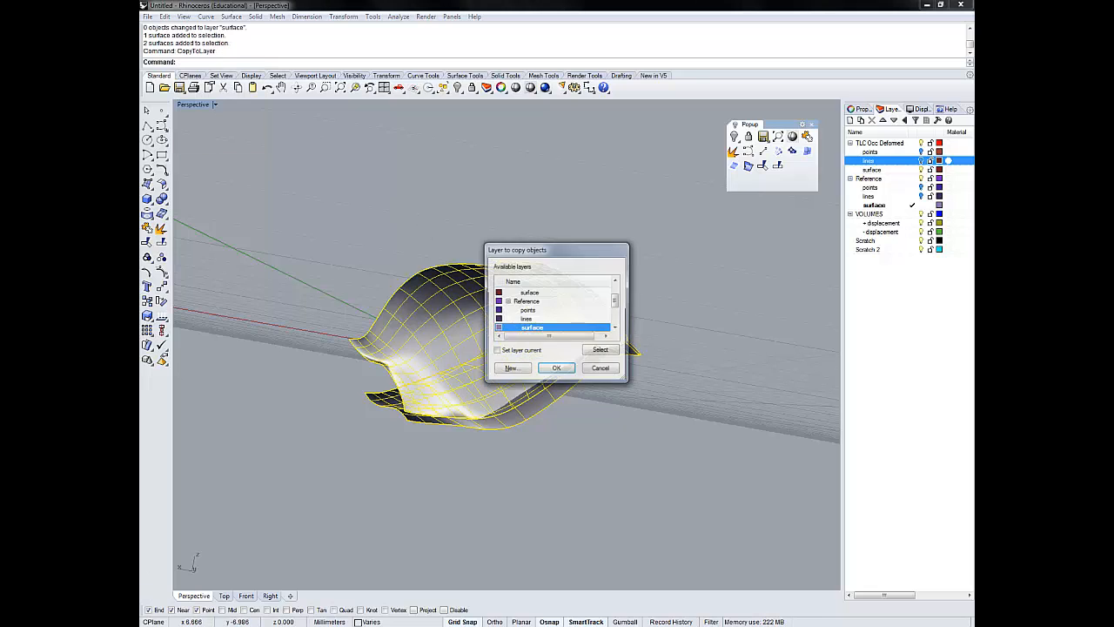
scroll(610, 322, down, 2)
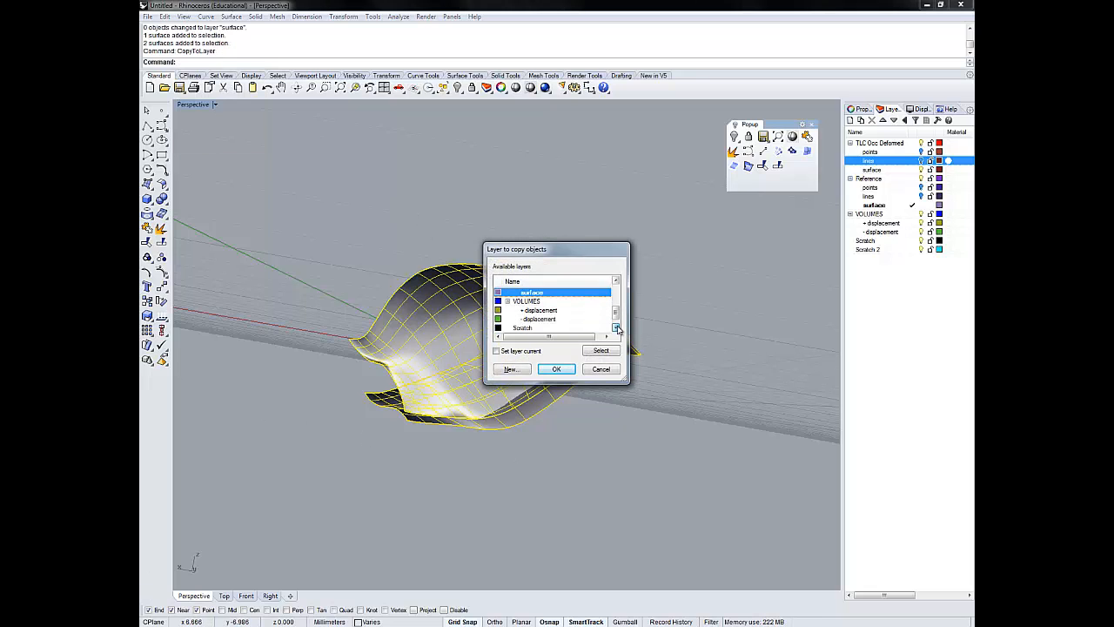
click(522, 319)
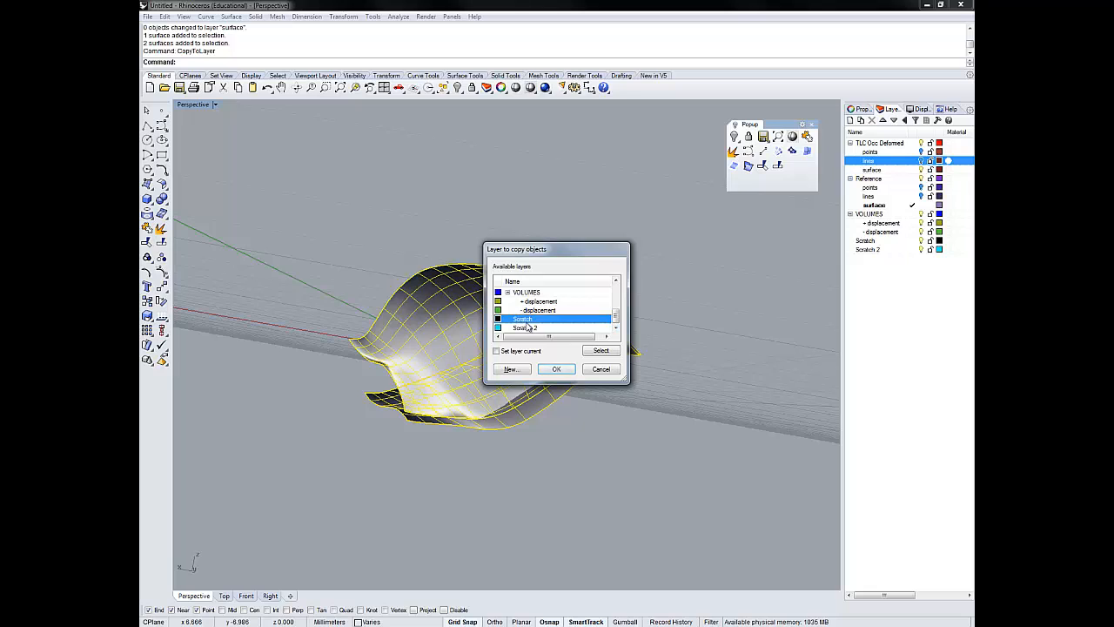
click(556, 370)
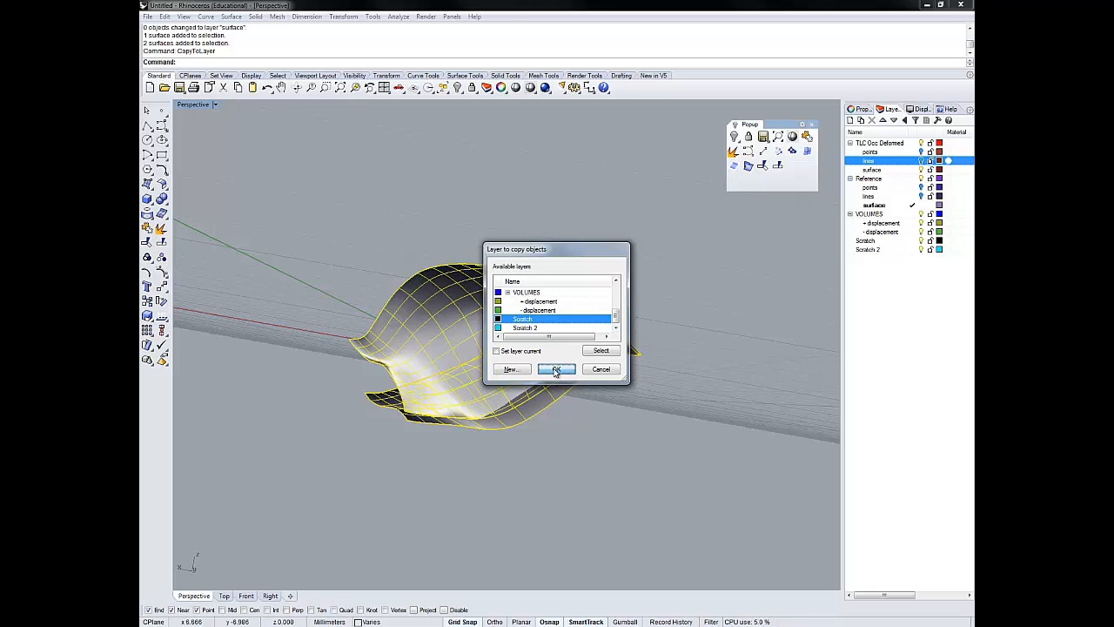
click(651, 306)
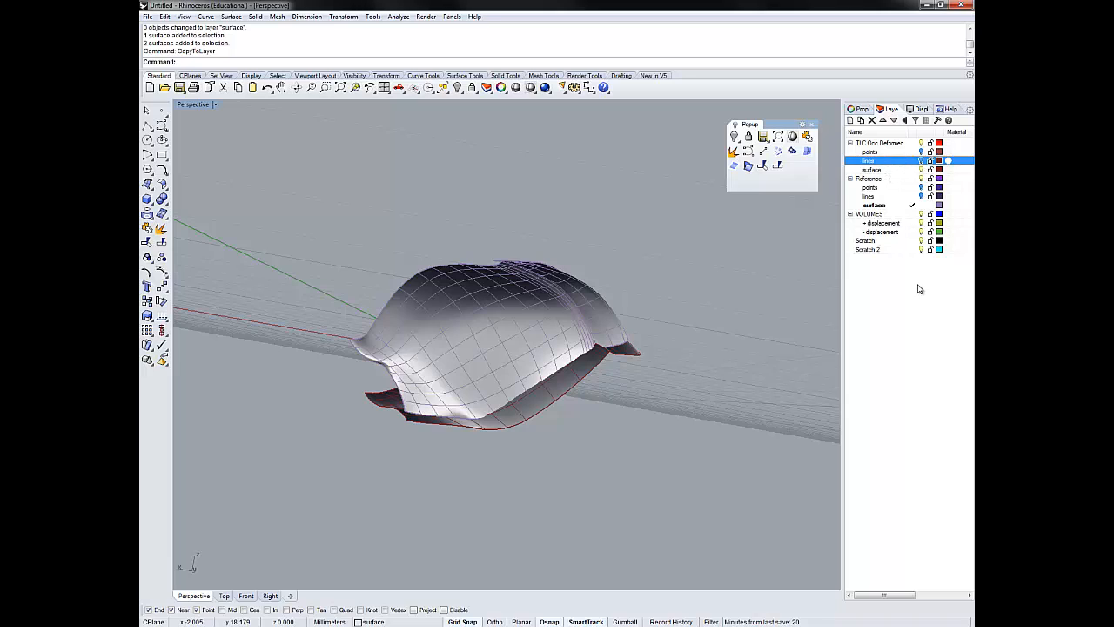
- Make Scratch the current layer and hide the surface layers under Reference and TLC Occ Deformed
click(913, 241)
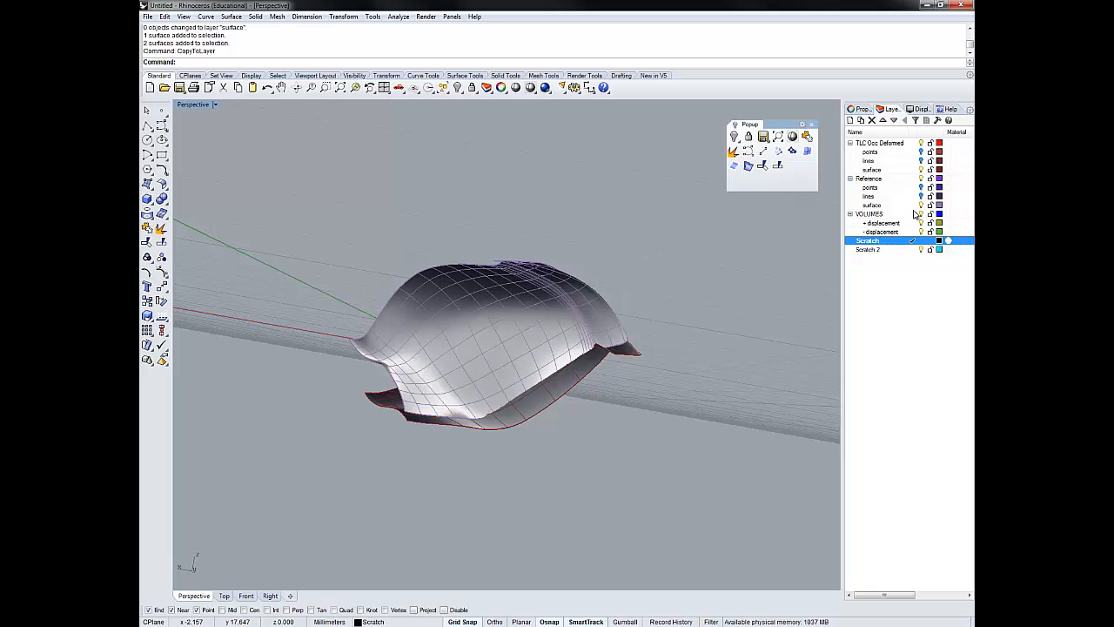
click(920, 205)
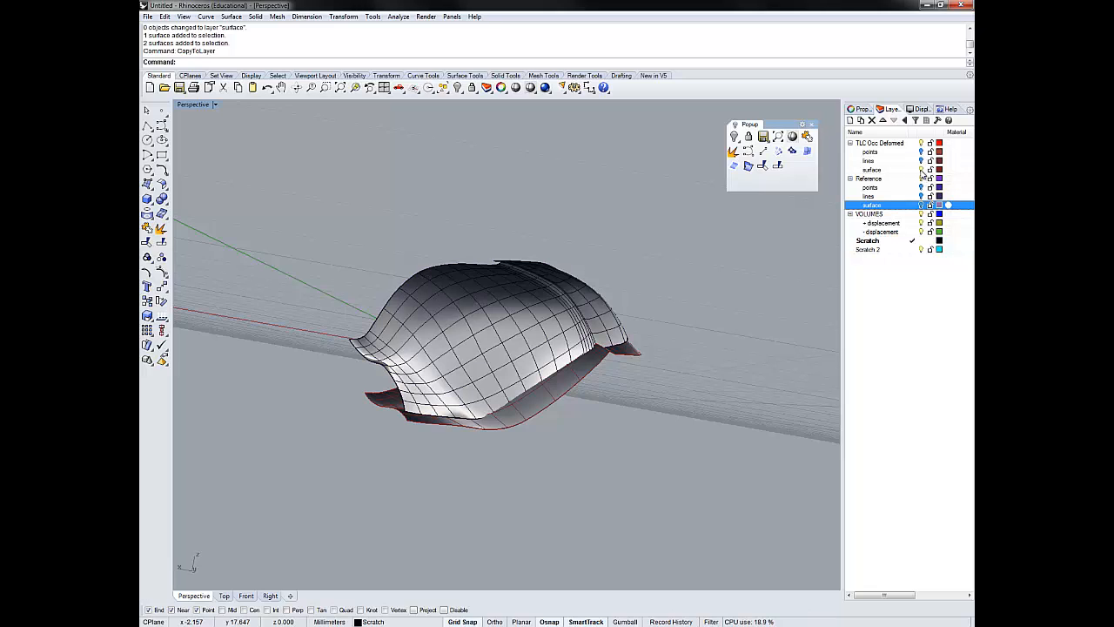
click(922, 170)
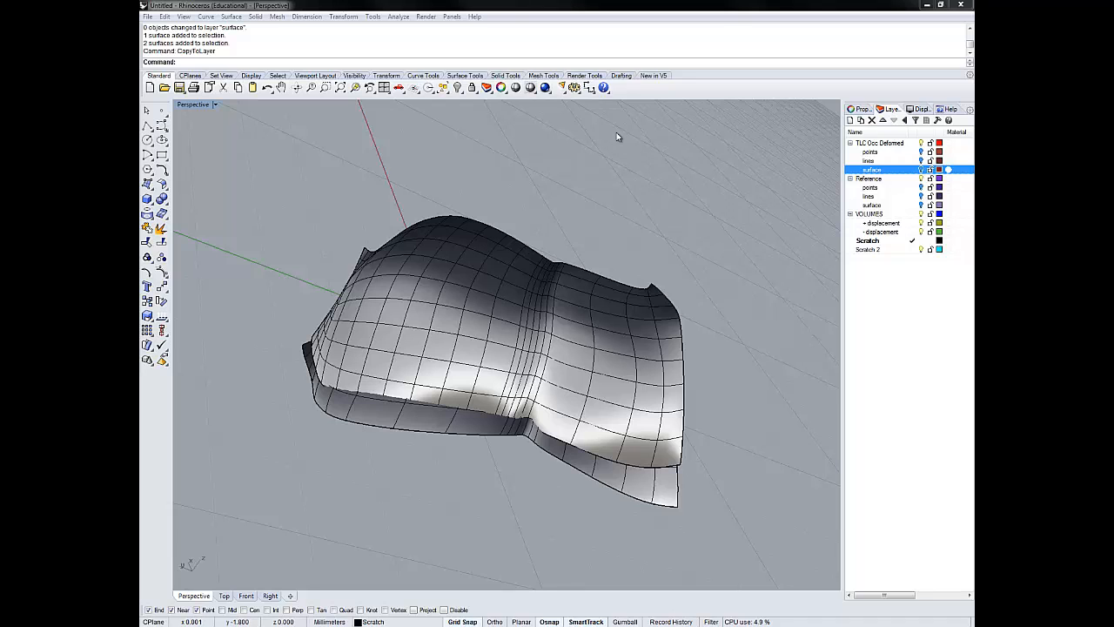
- Examine the two copied surfaces on the Scratch layer from several angles, checking their edges and where they overlap
right_drag(616, 132, 616, 133)
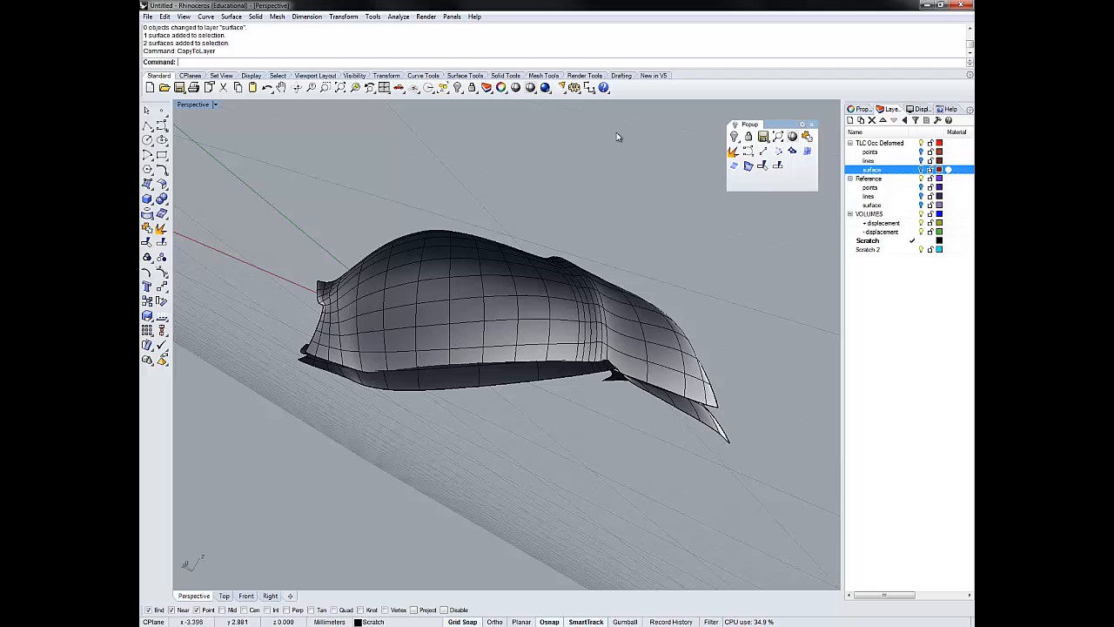
right_drag(617, 133, 616, 136)
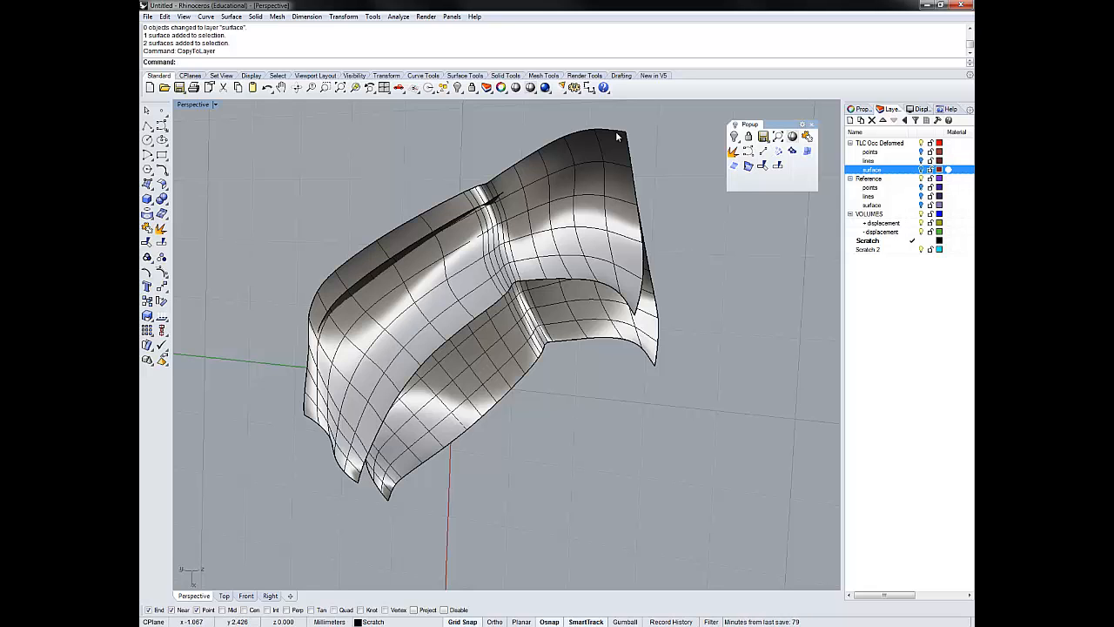
right_drag(617, 137, 617, 136)
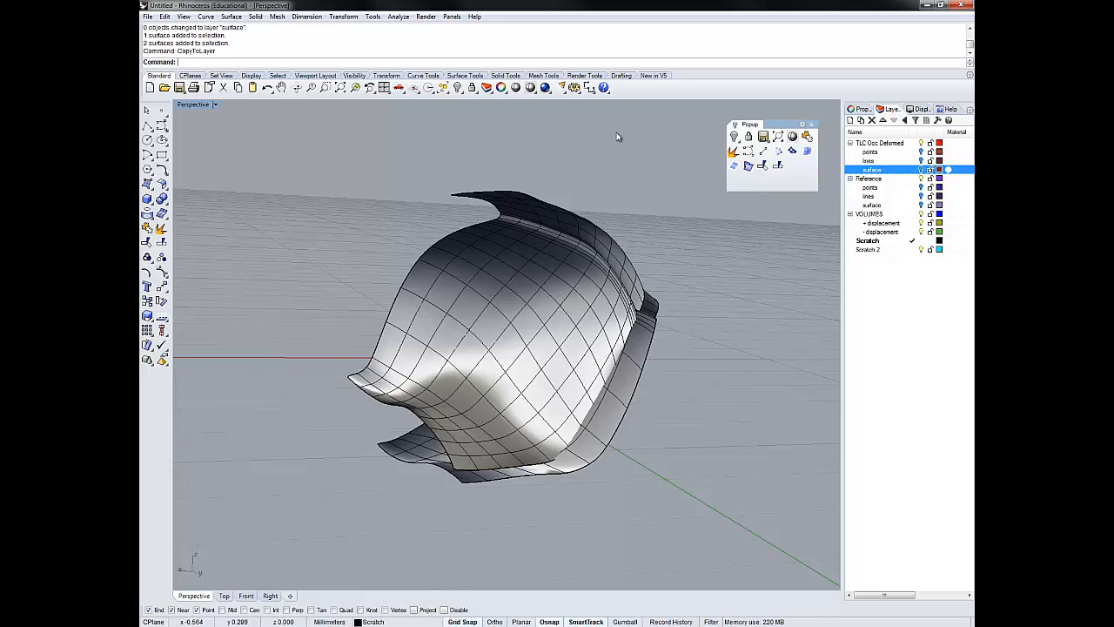
right_drag(617, 137, 617, 137)
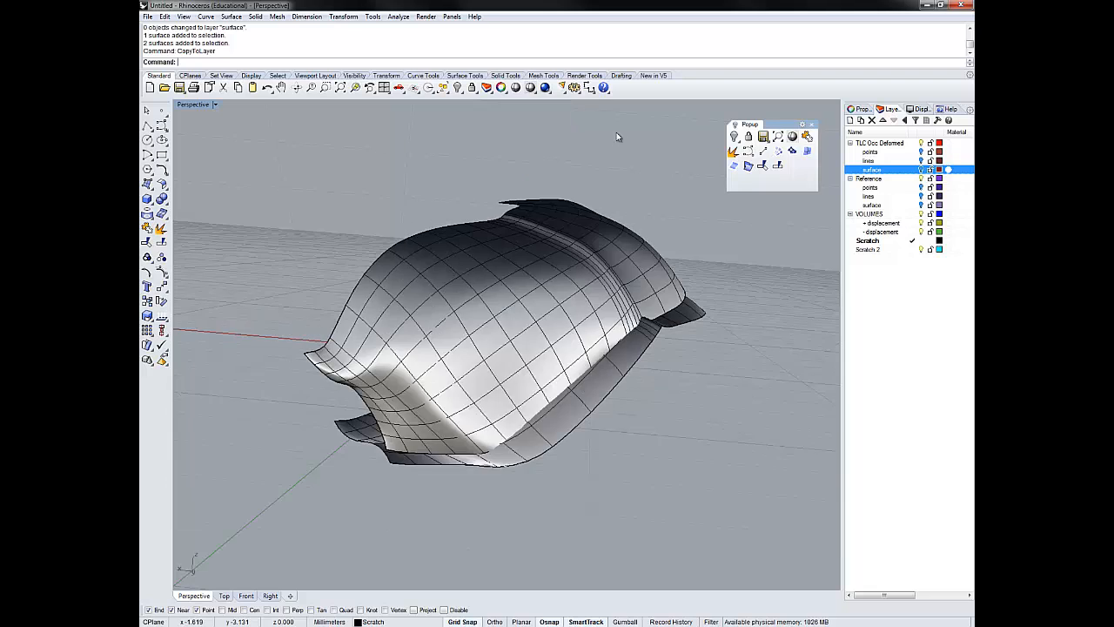
scroll(618, 137, up, 6)
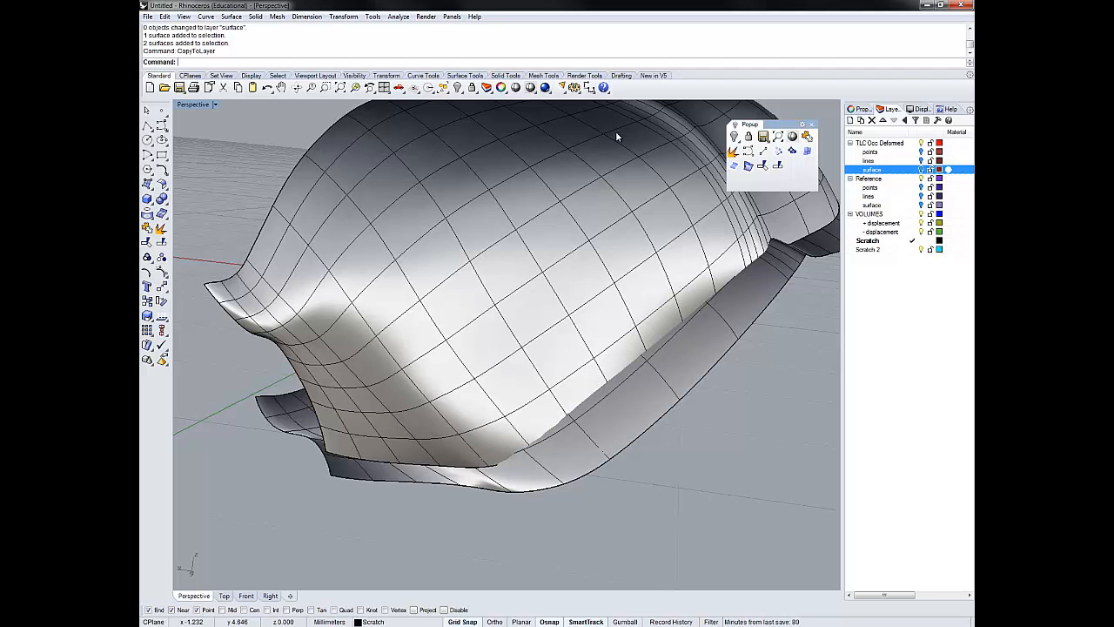
scroll(617, 137, down, 5)
right_drag(617, 137, 617, 136)
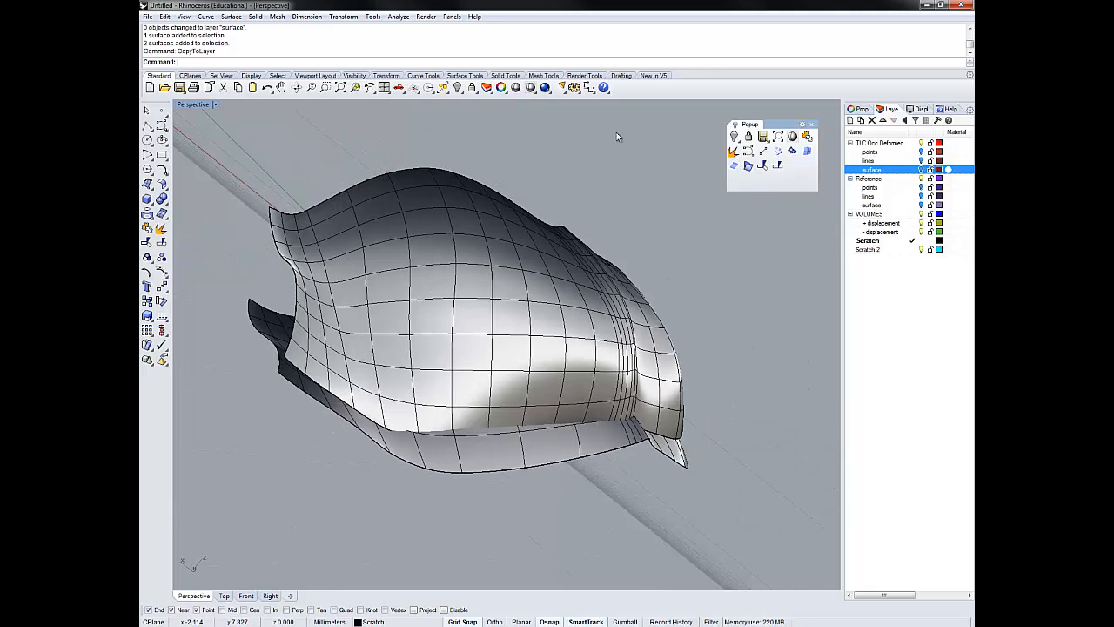
right_drag(617, 137, 617, 137)
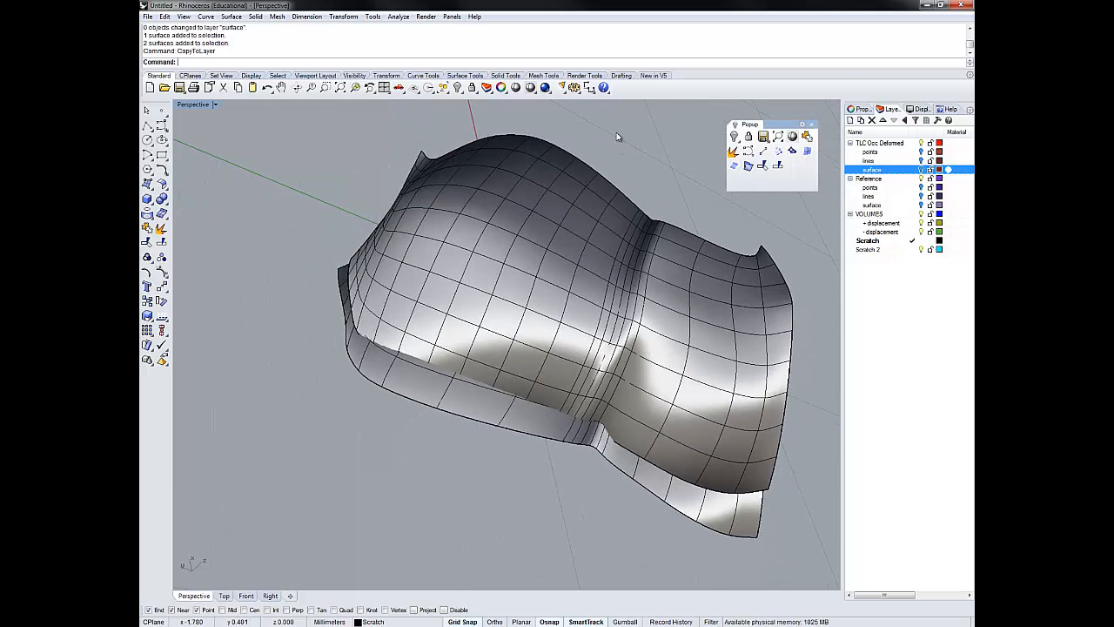
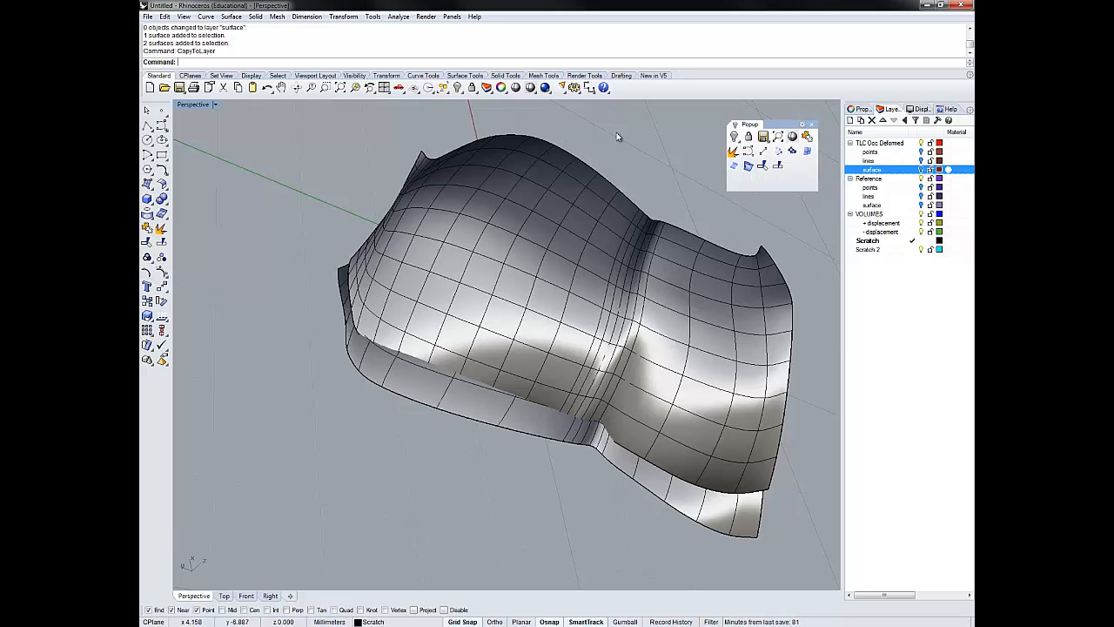
- Create the intersection curve between the two copied surfaces on the Scratch layer, check it along its length, and clear the selection
click(522, 416)
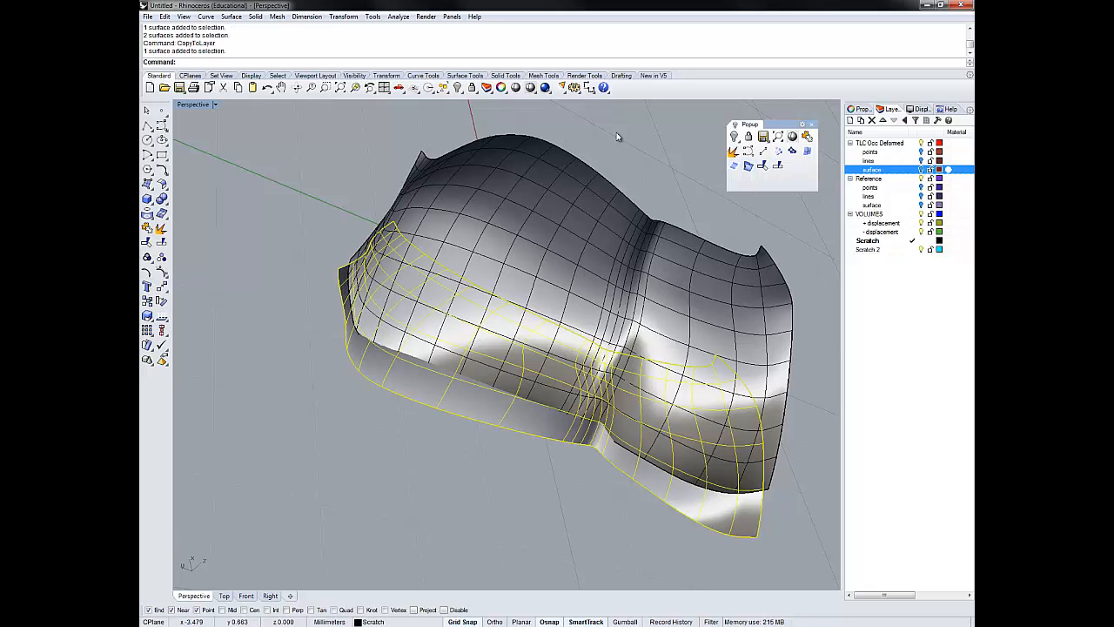
key(Escape)
right_drag(616, 136, 616, 136)
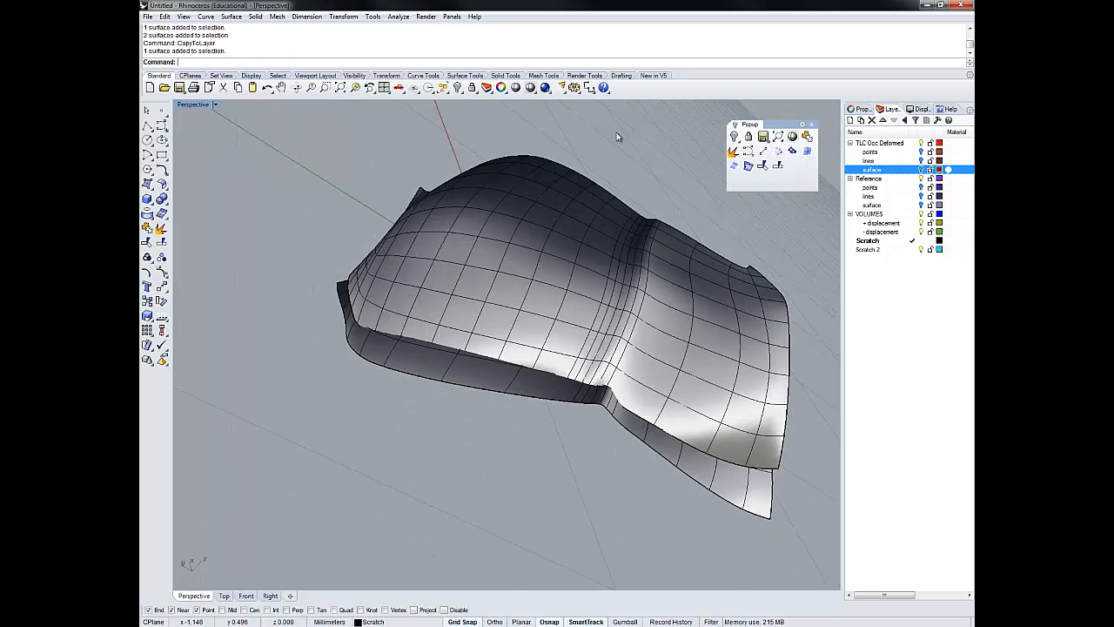
click(514, 324)
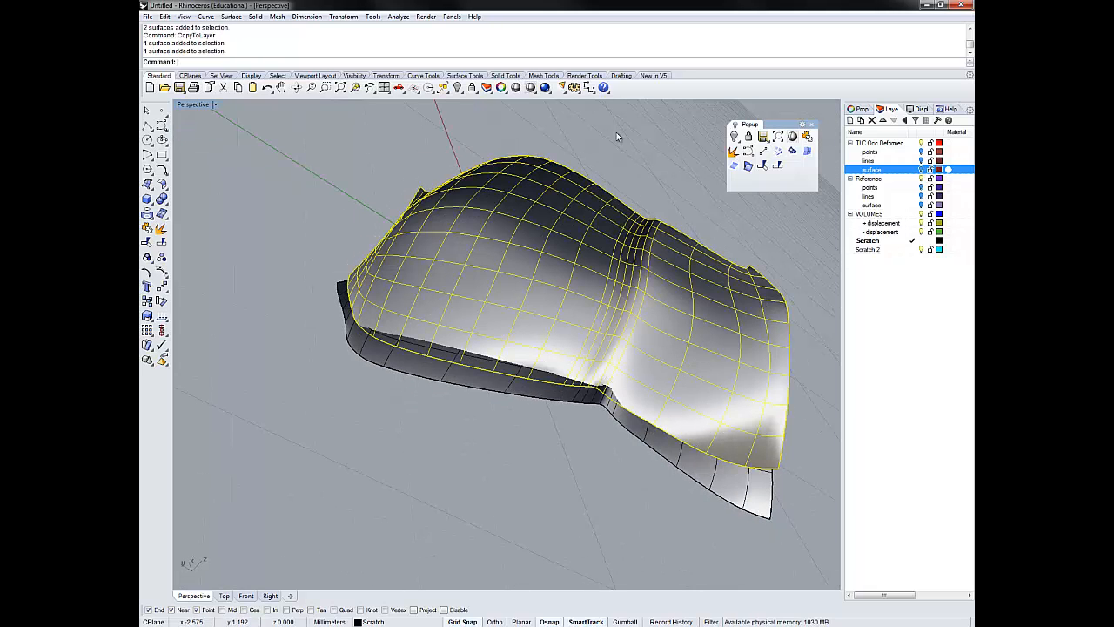
shift+click(522, 385)
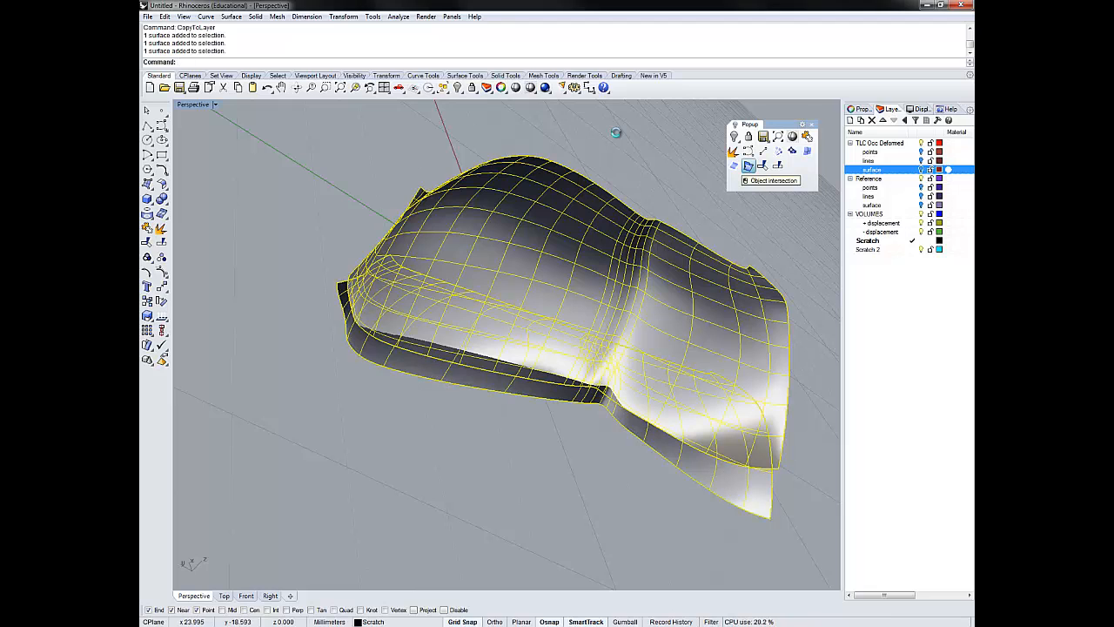
click(749, 166)
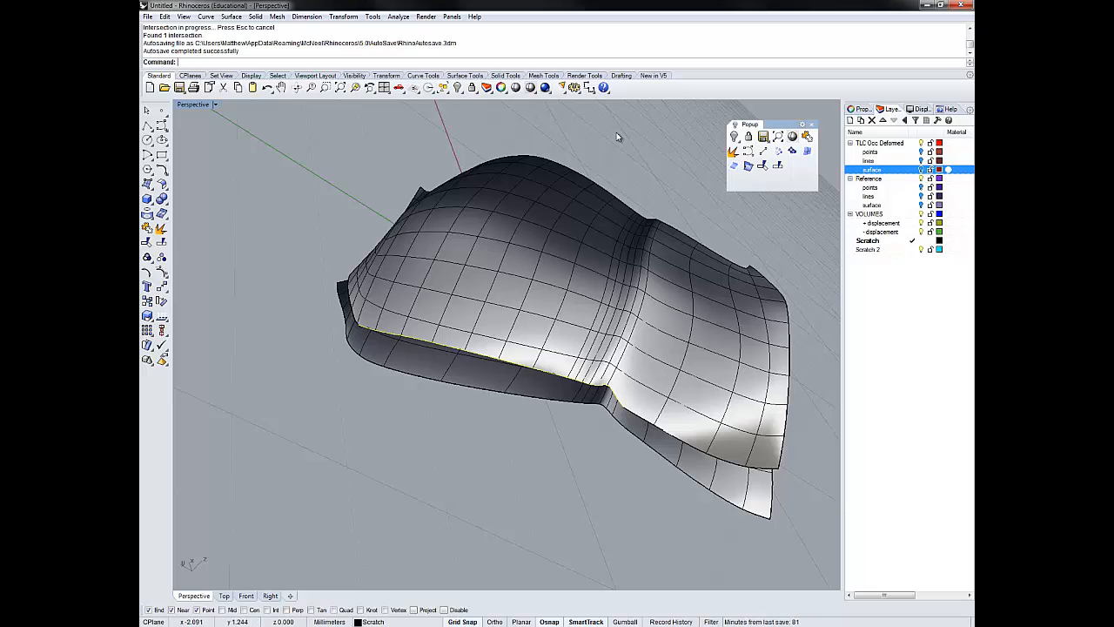
right_drag(616, 133, 617, 137)
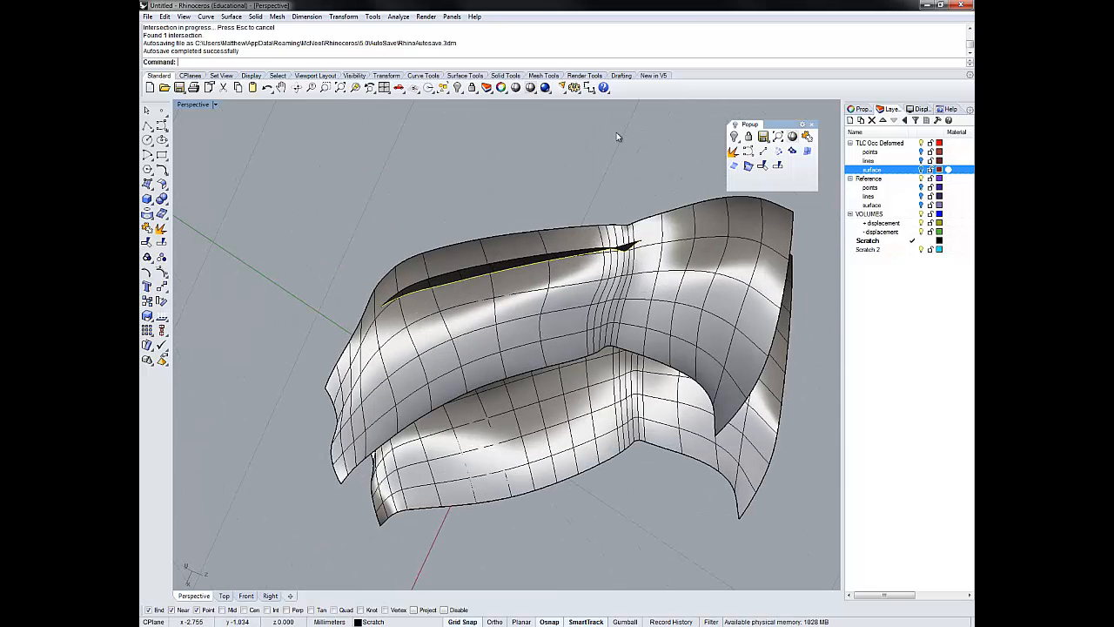
right_drag(617, 136, 617, 137)
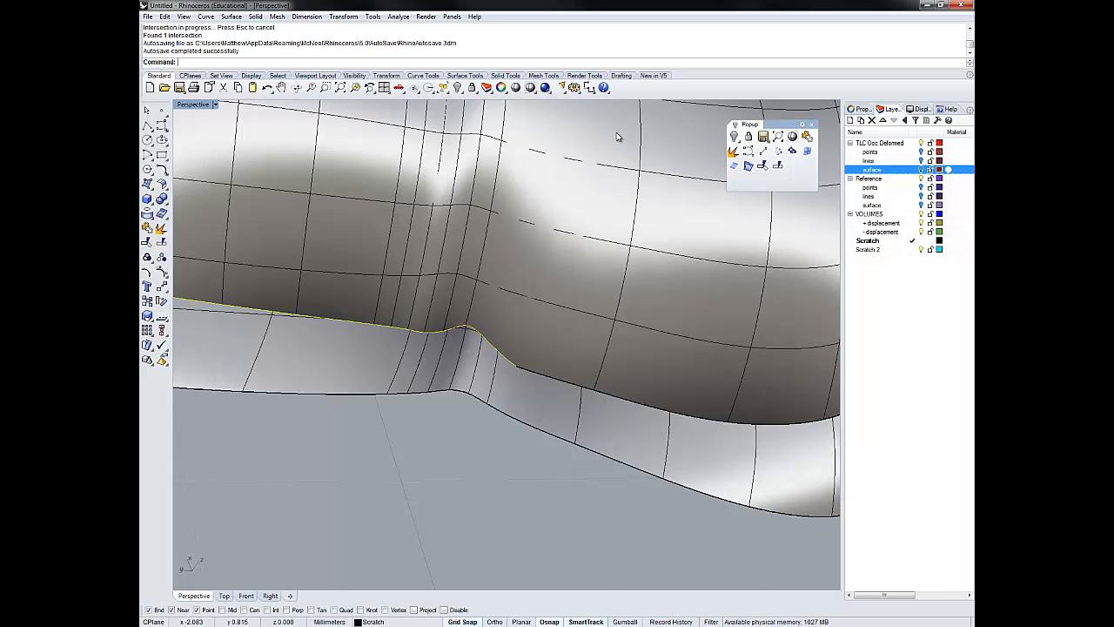
key(Escape)
key(Escape)
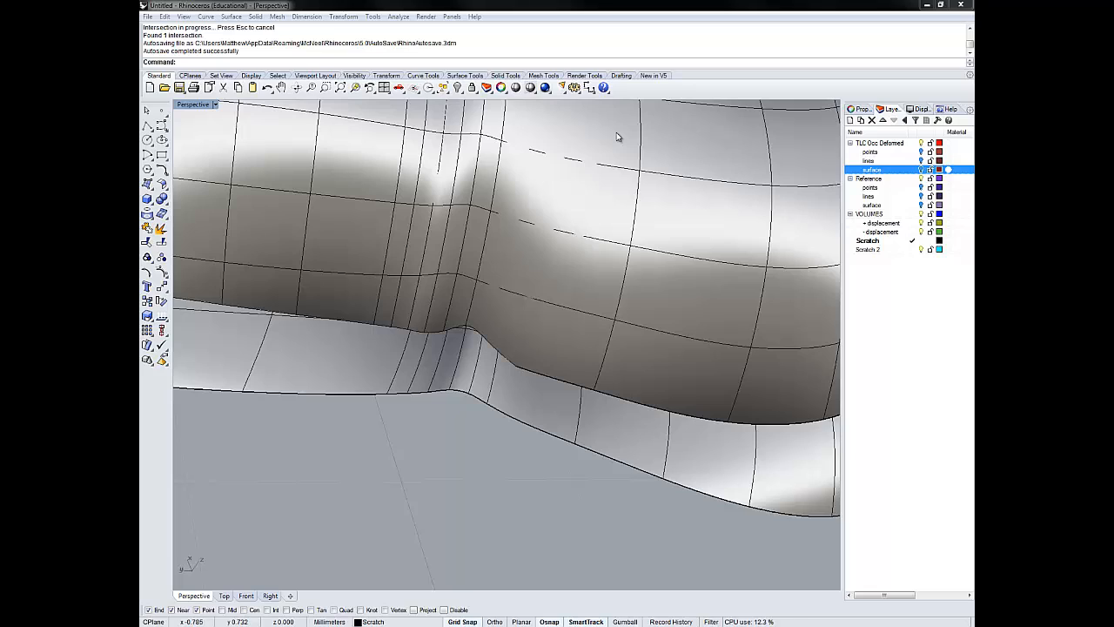
click(163, 127)
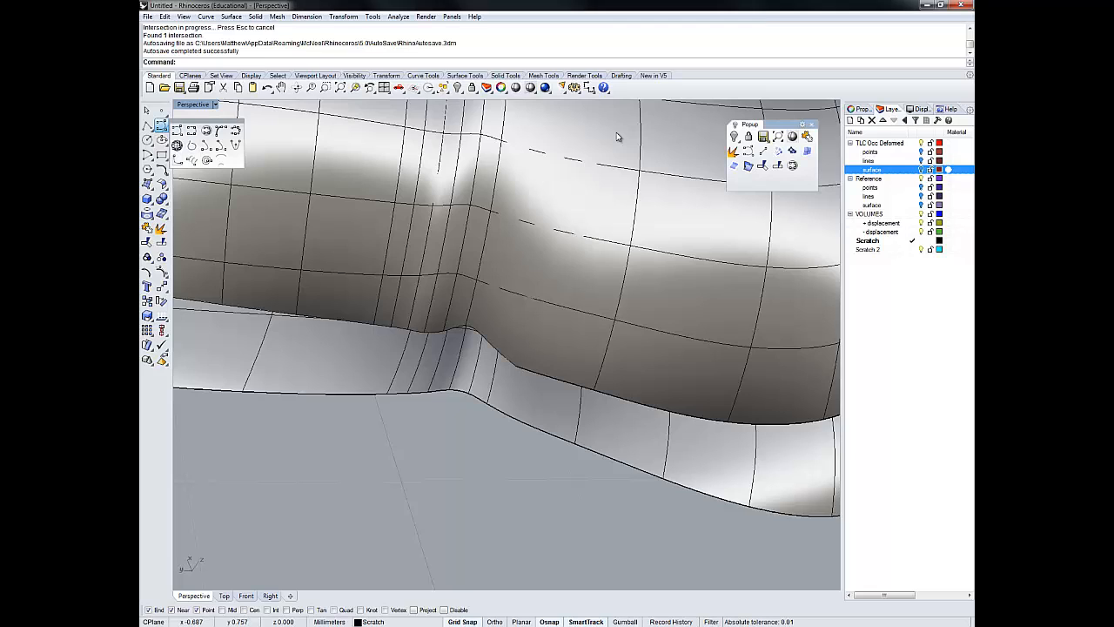
click(206, 129)
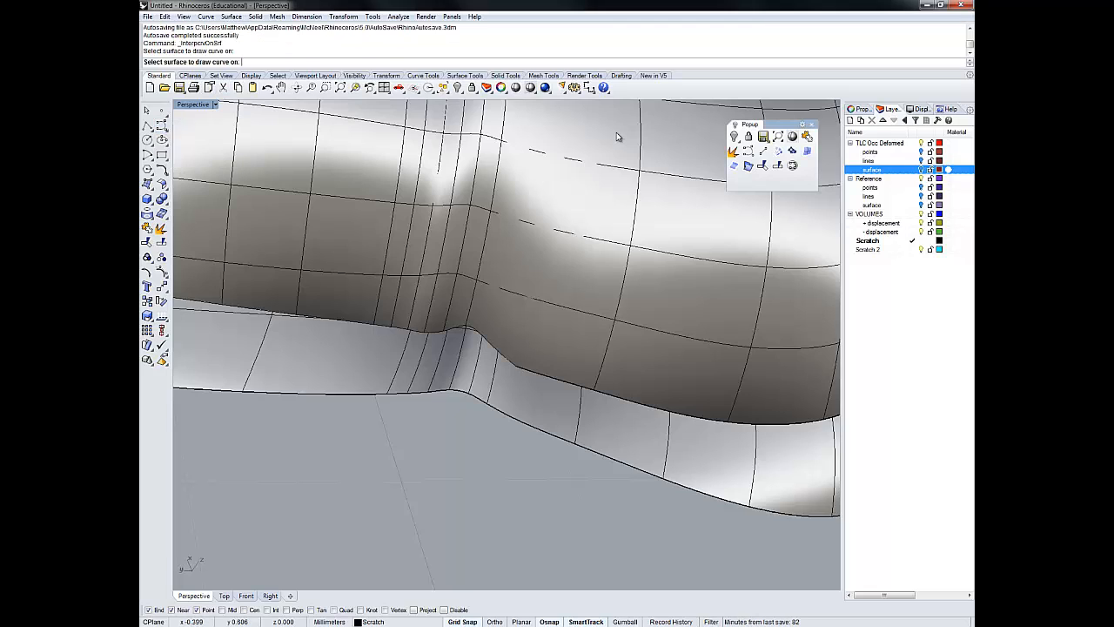
key(Escape)
- Float the Curve toolbar and interpolate a short curve on the lower surface from the intersection curve's end near the crease to the outer edge
click(163, 127)
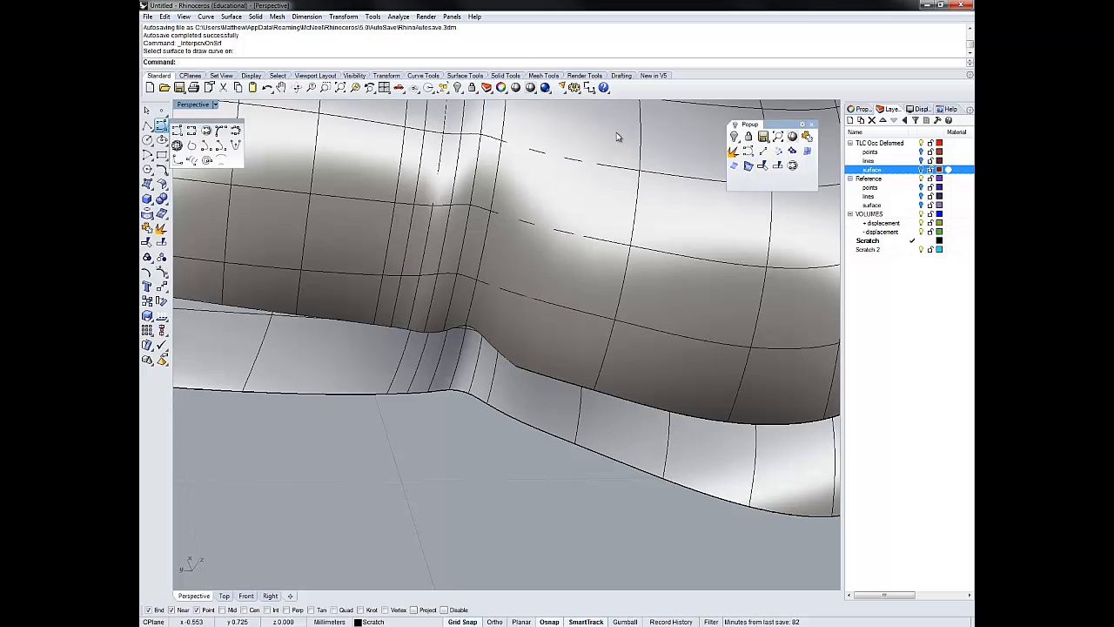
drag(206, 122, 256, 130)
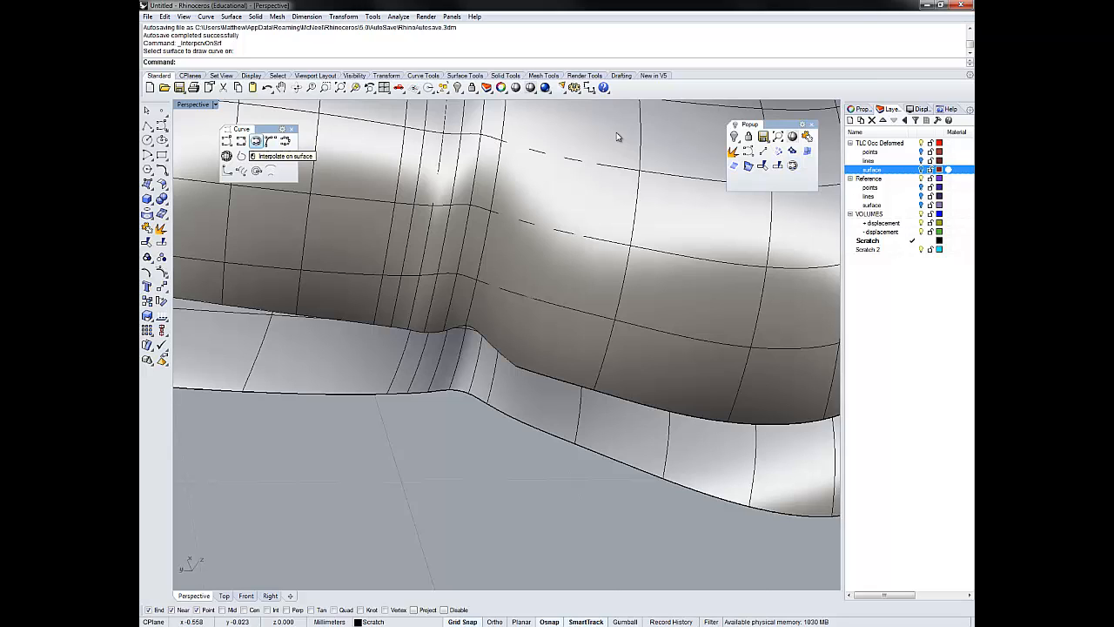
click(255, 140)
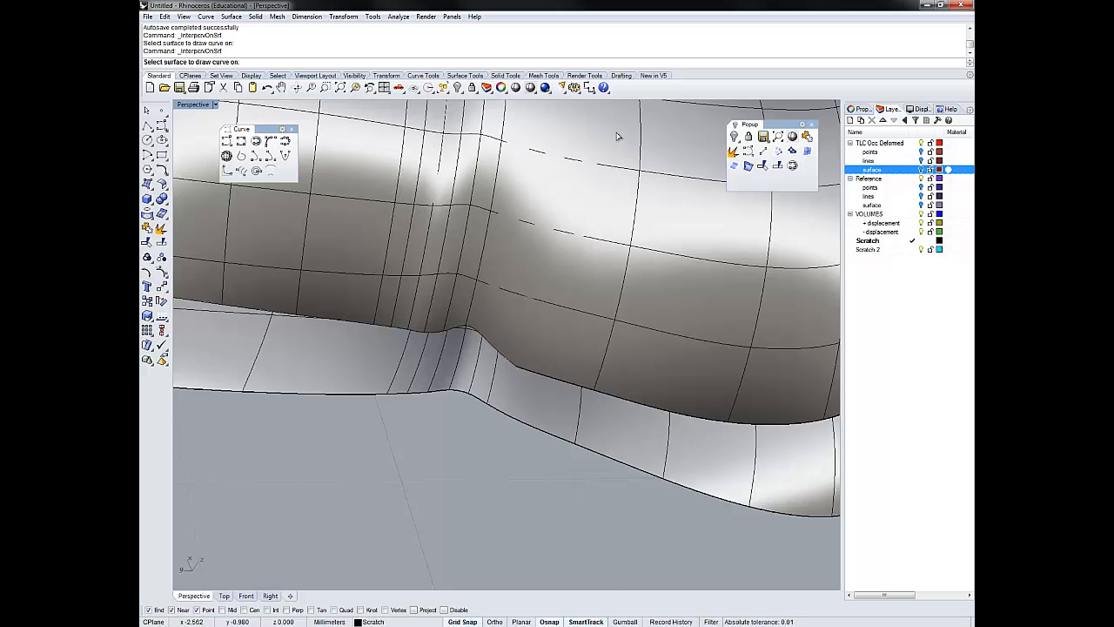
click(616, 134)
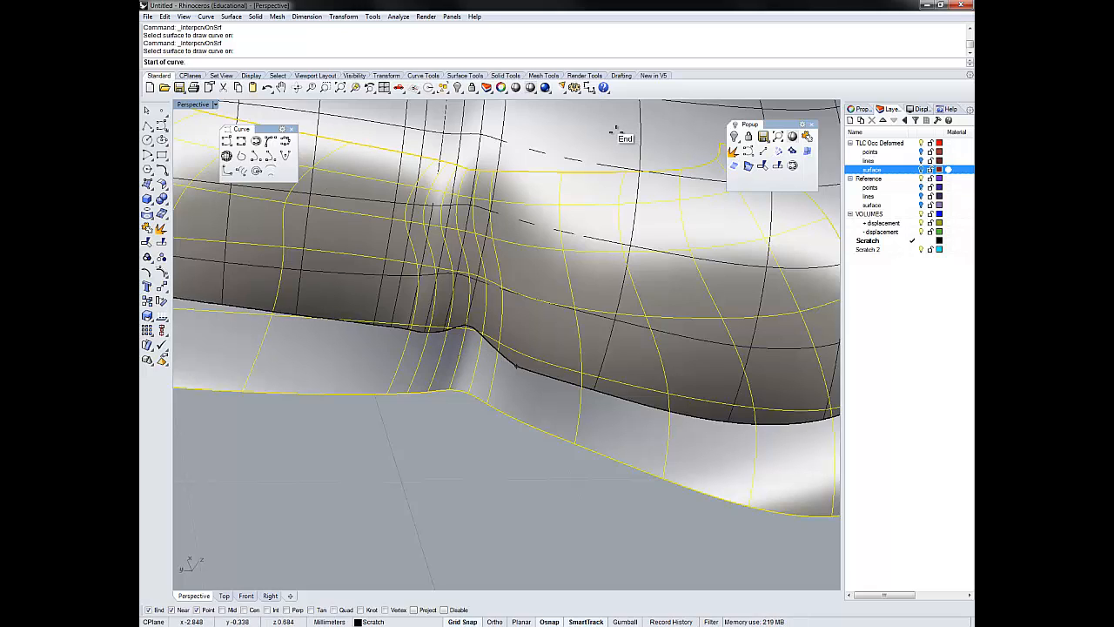
click(615, 130)
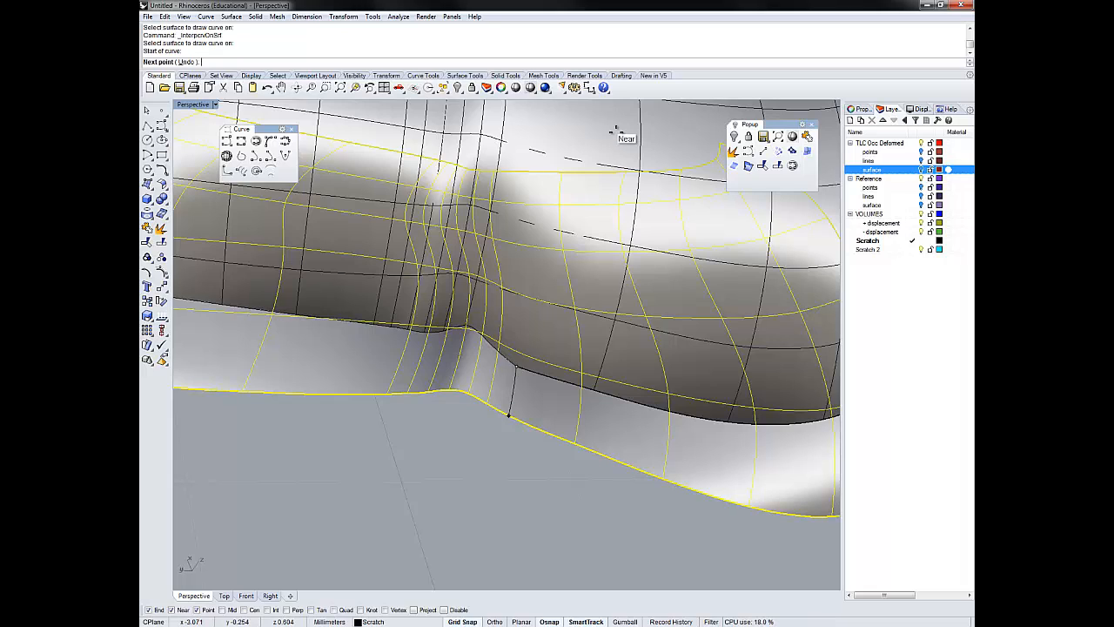
click(615, 131)
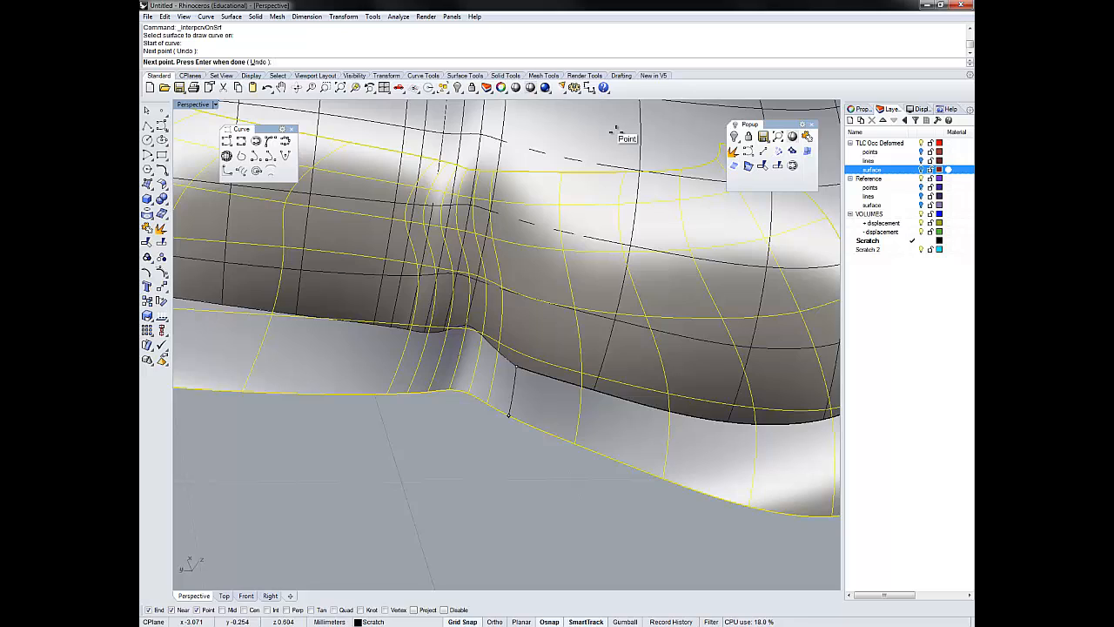
key(Return)
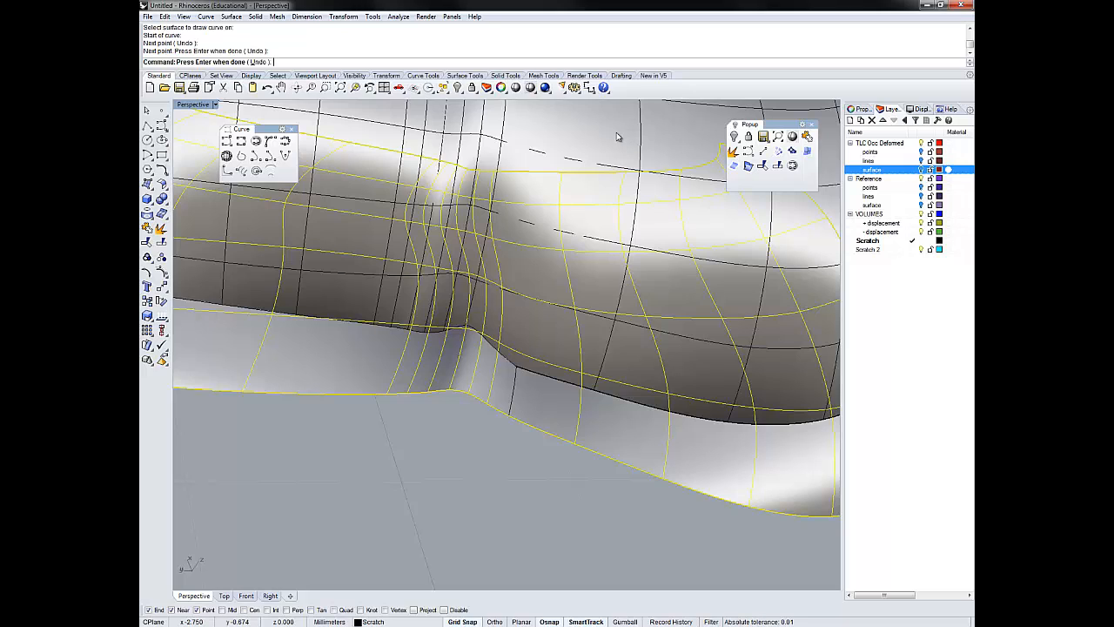
key(Return)
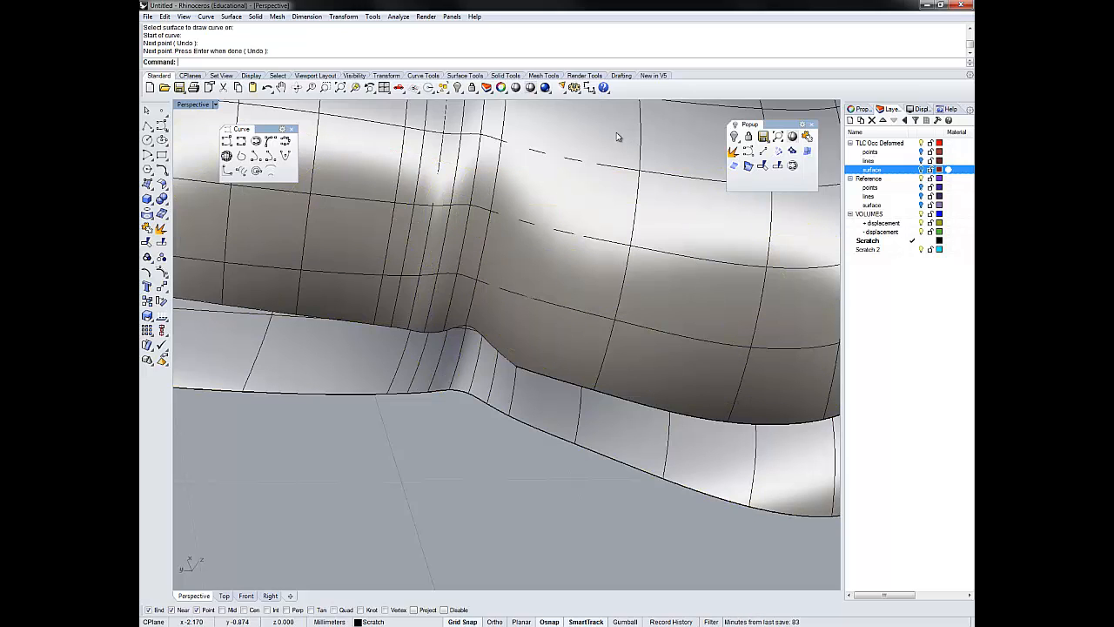
- Join the intersection curve with the short on-surface curve near the crease
click(616, 137)
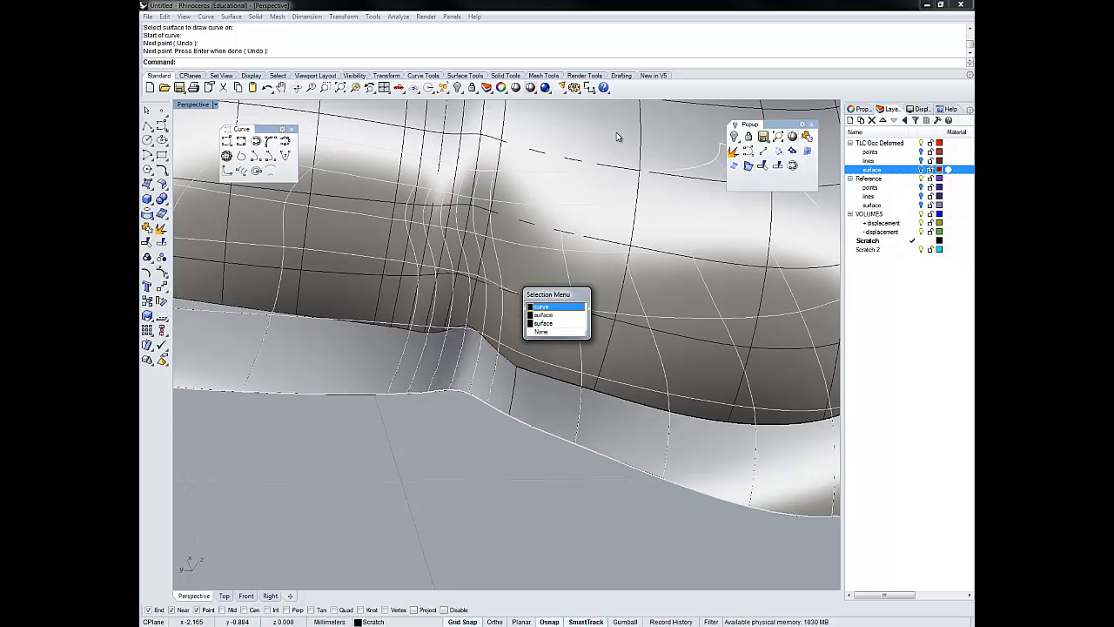
key(Escape)
click(618, 137)
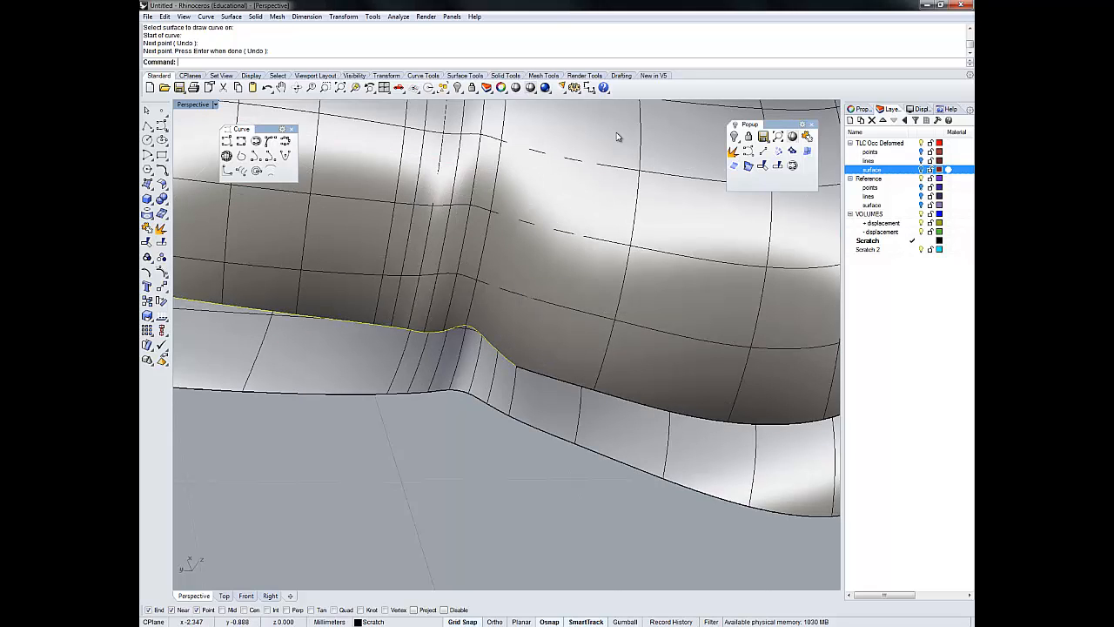
click(518, 371)
key(Escape)
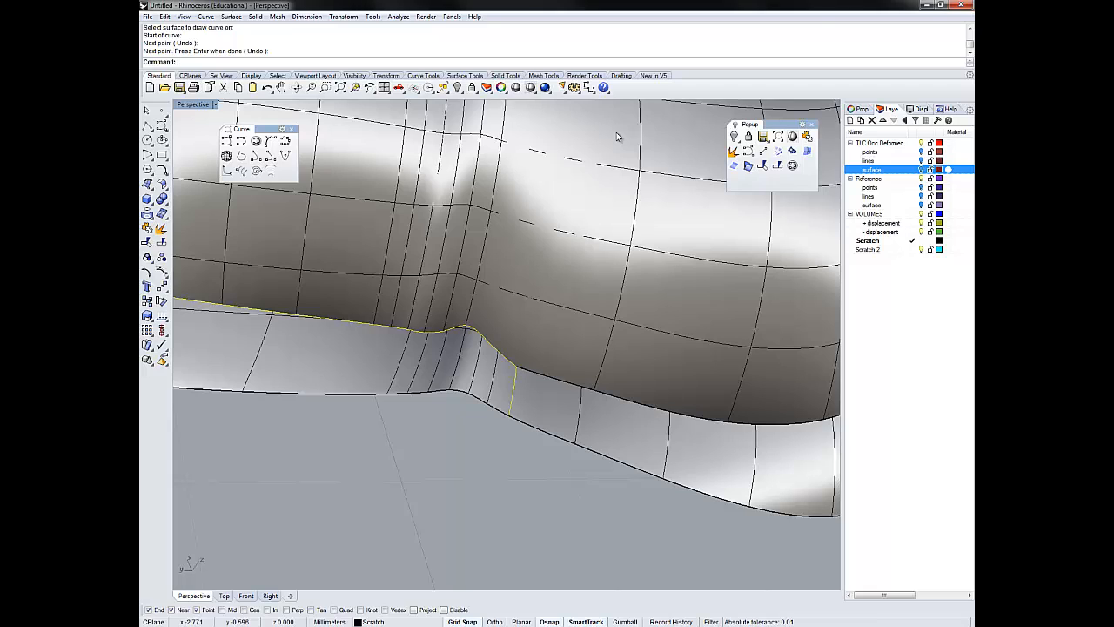
text(jo)
key(Return)
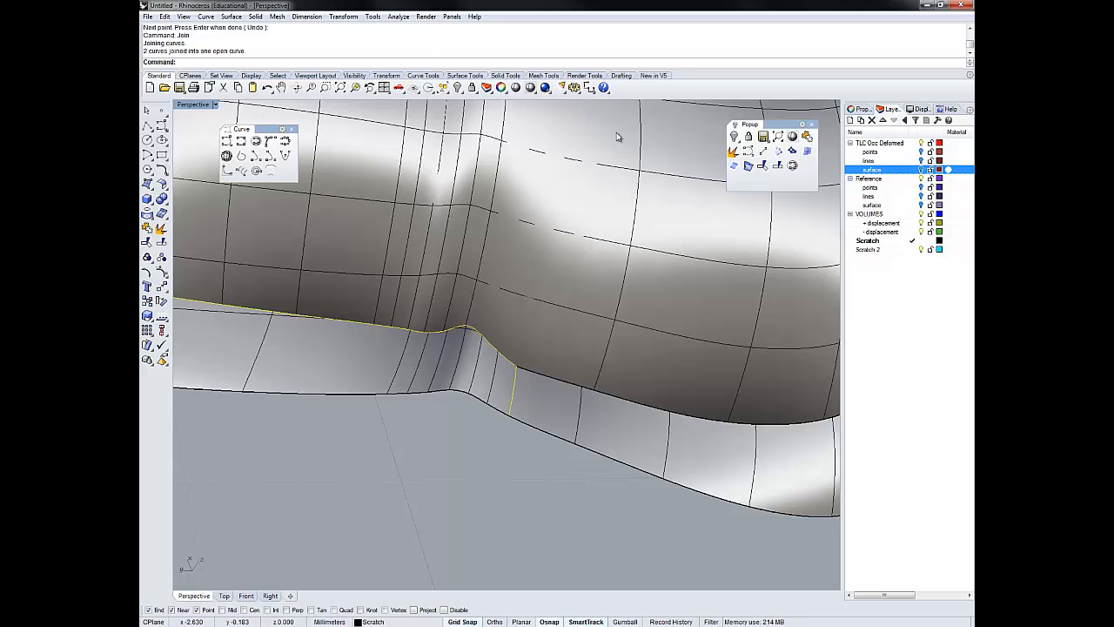
- Interpolate a second short curve on the lower surface from the intersection curve's other end to the surface's outer edge
mouse_move(616, 136)
shift+right_down()
mouse_move(1060, 155)
mouse_move(617, 136)
shift+right_up()
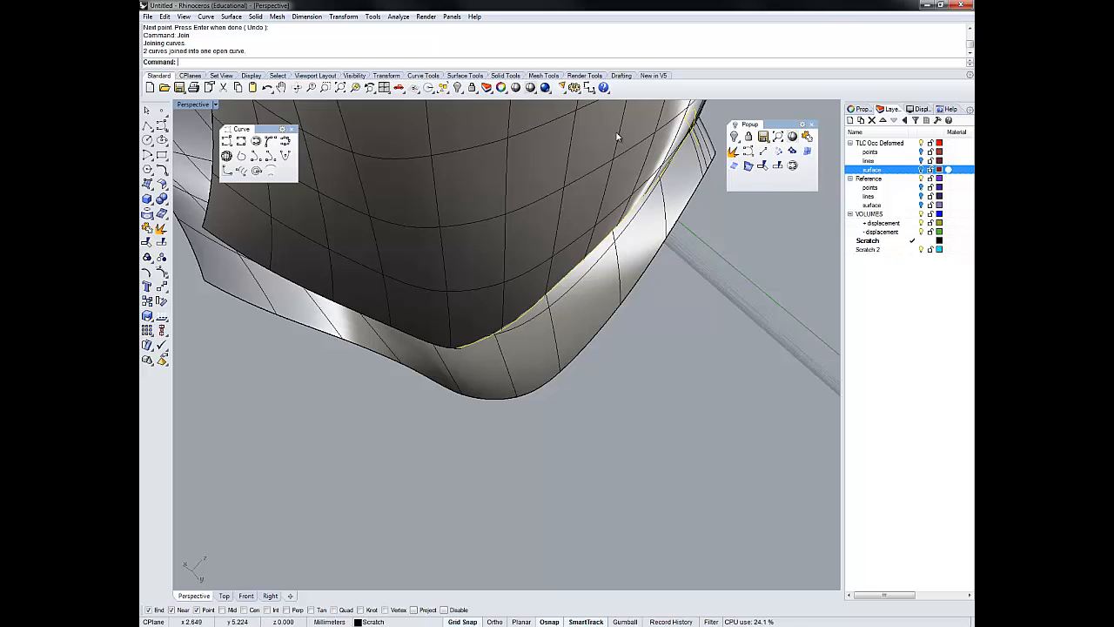
key(Escape)
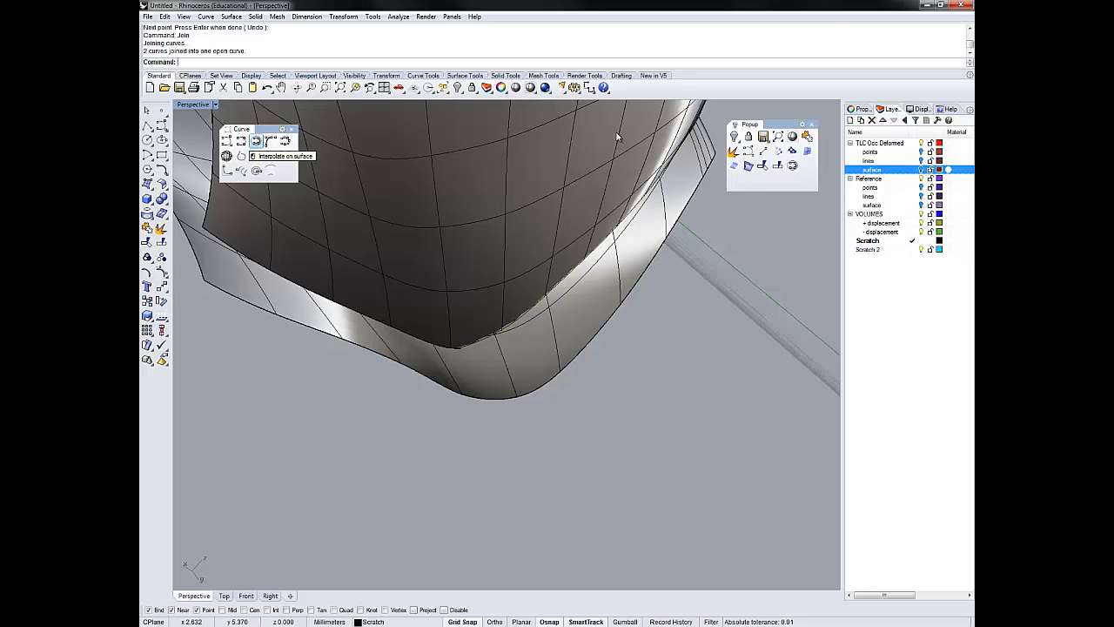
click(256, 141)
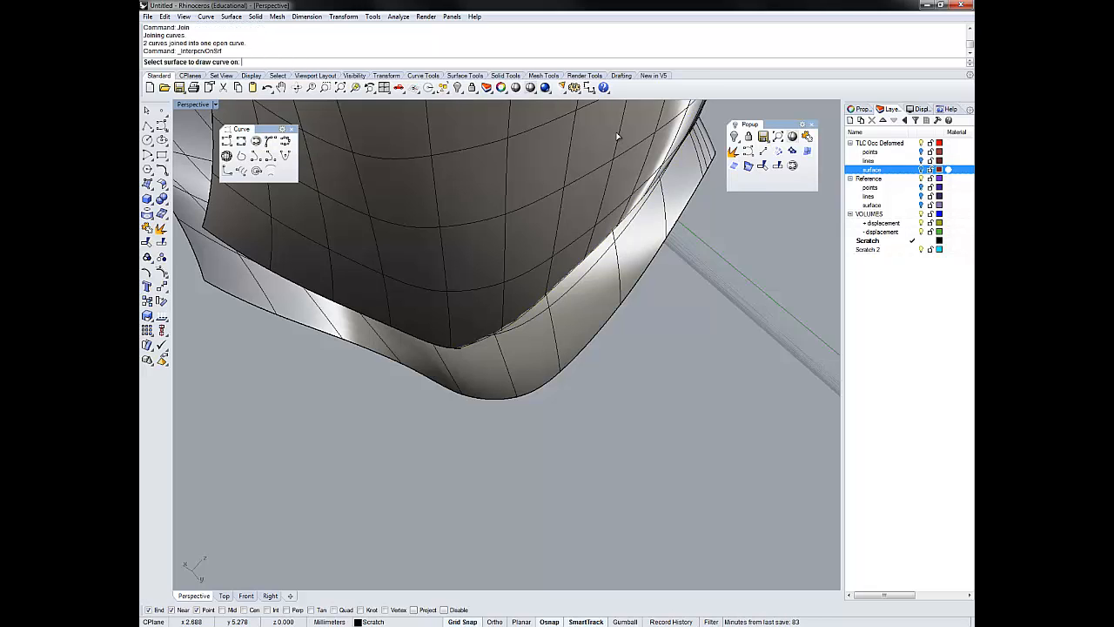
click(616, 135)
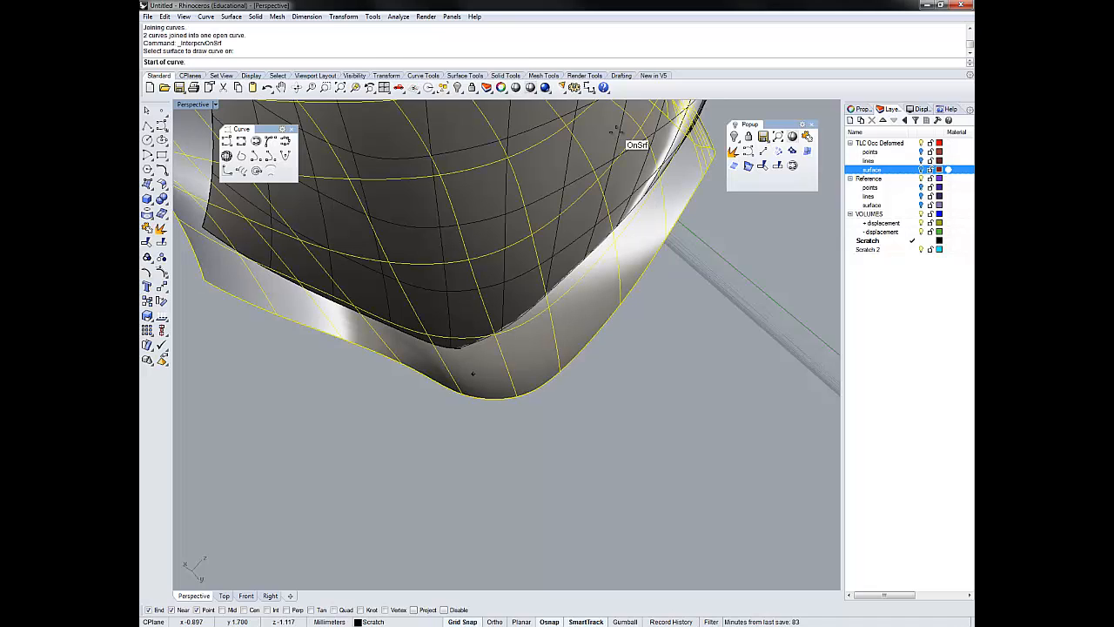
click(617, 129)
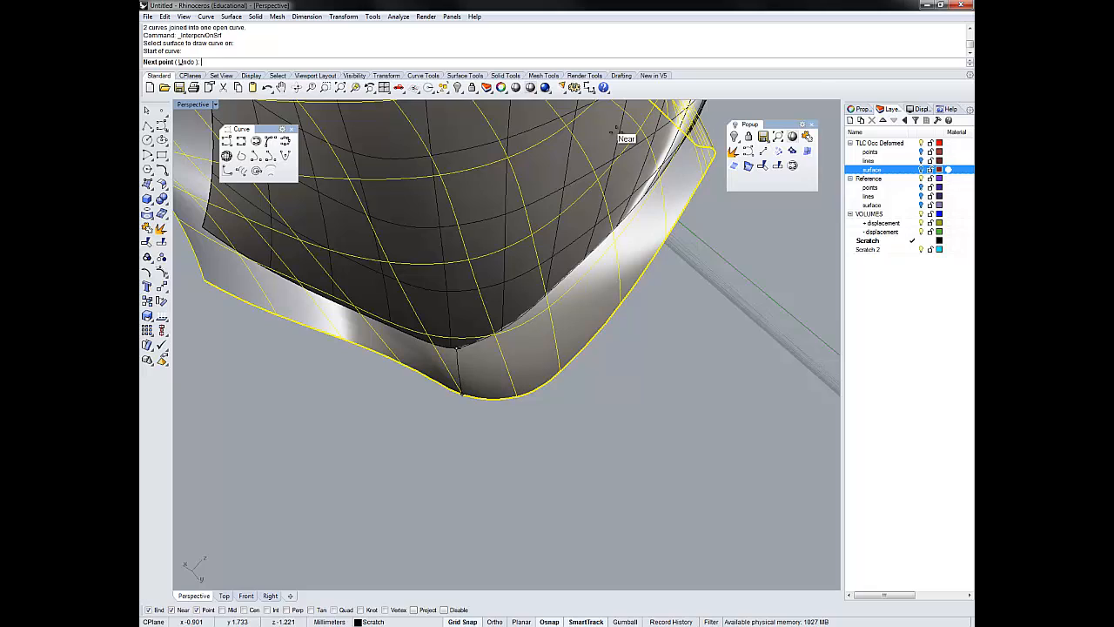
click(617, 130)
key(Return)
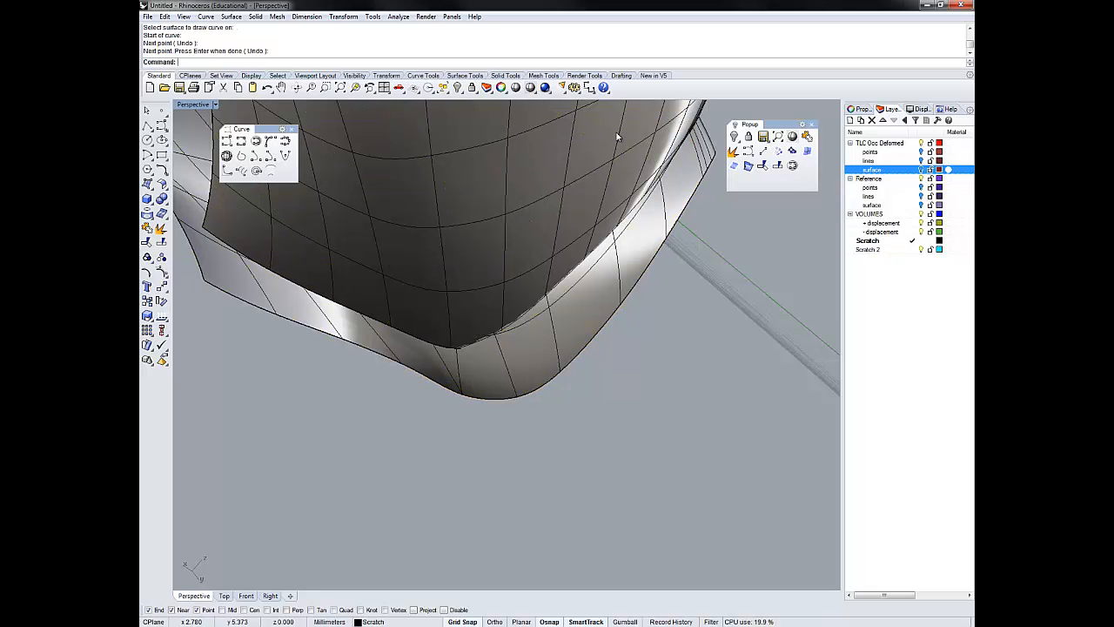
- Join the second short on-surface curve to the intersection curve and check the joined curve at its opposite end
right_drag(617, 133, 618, 132)
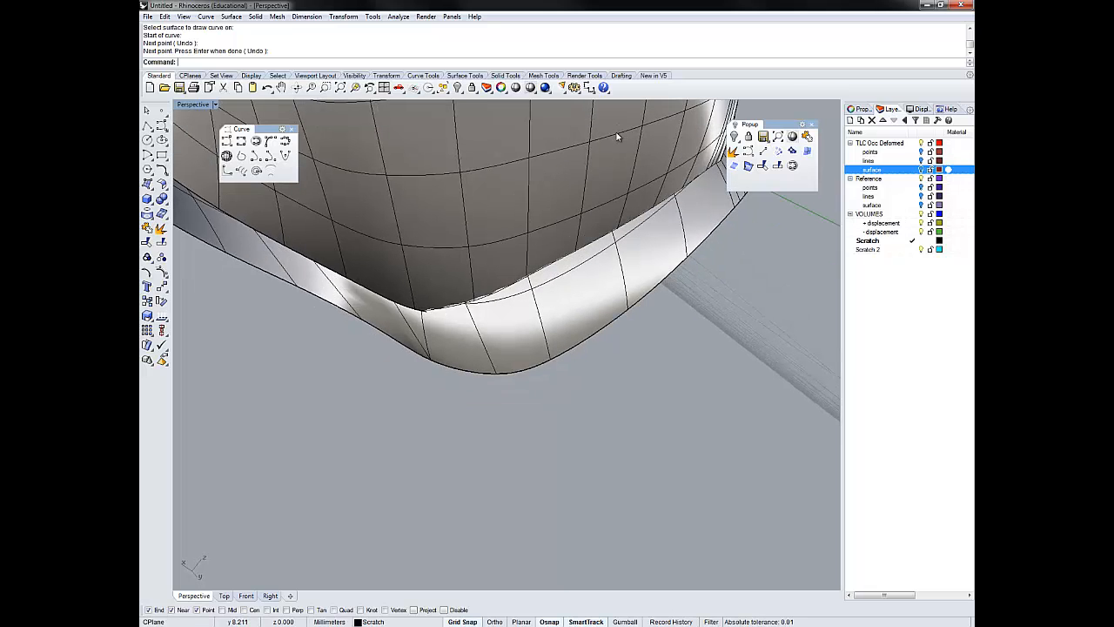
click(617, 135)
click(617, 137)
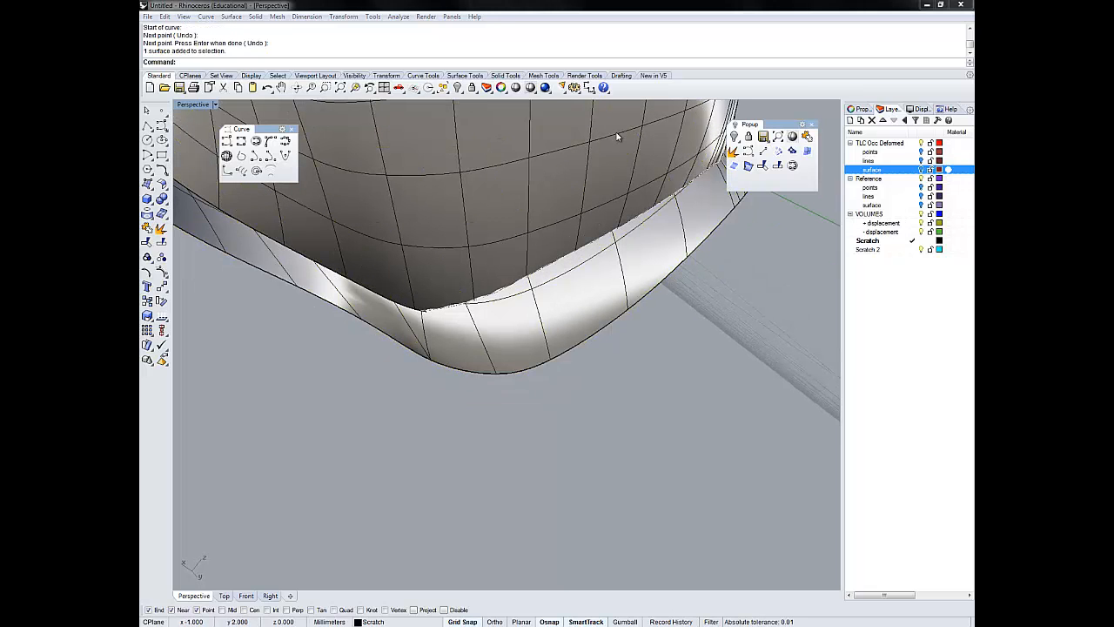
click(618, 137)
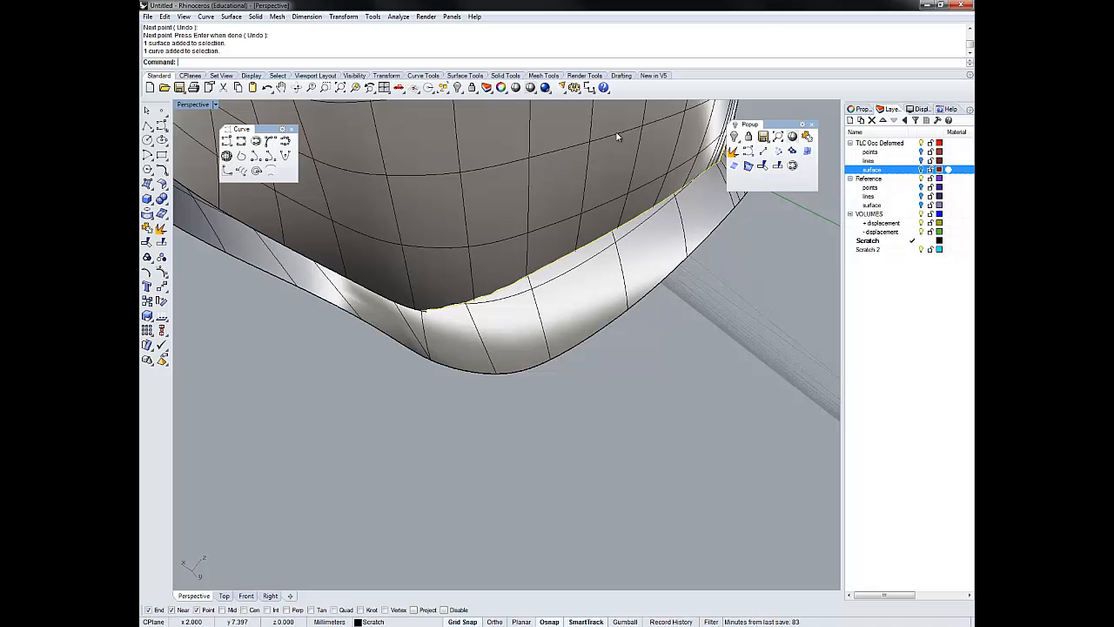
click(426, 335)
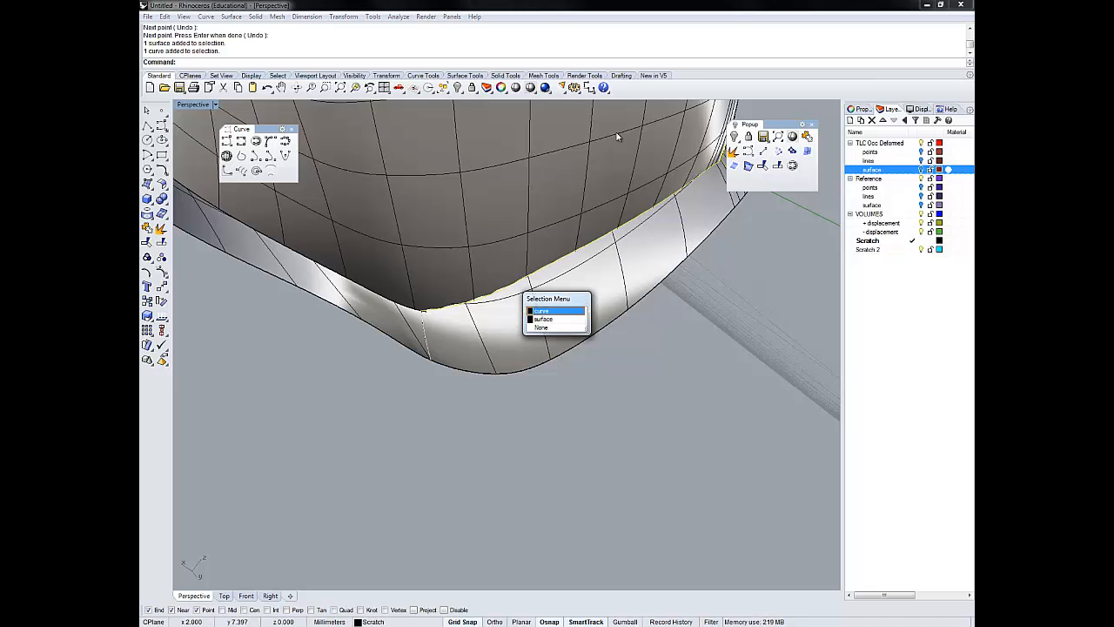
click(557, 311)
text(join)
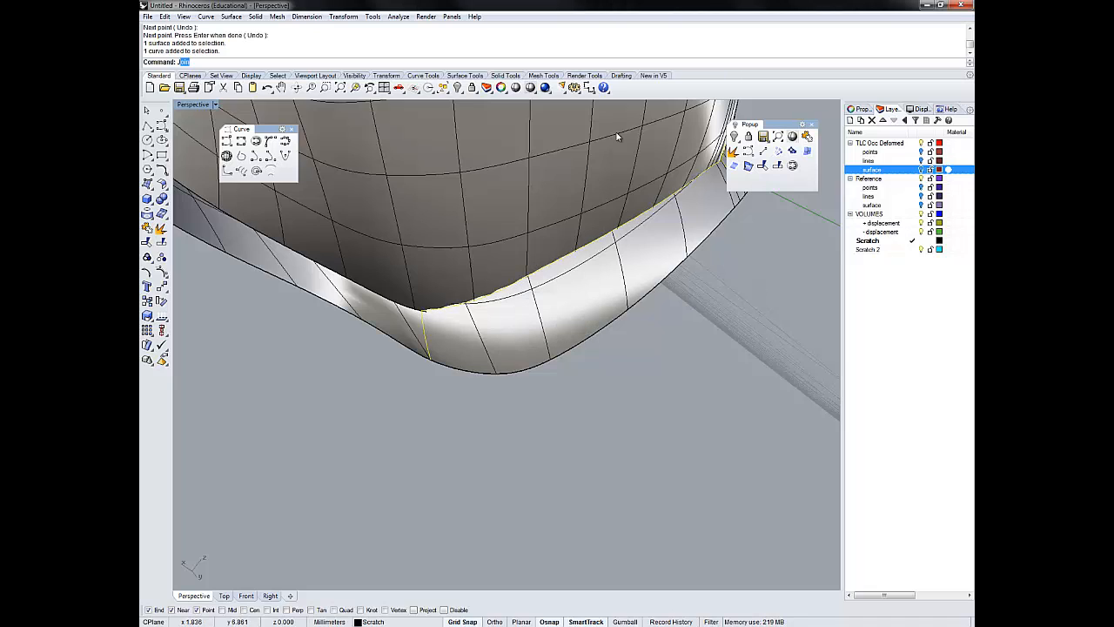
key(Return)
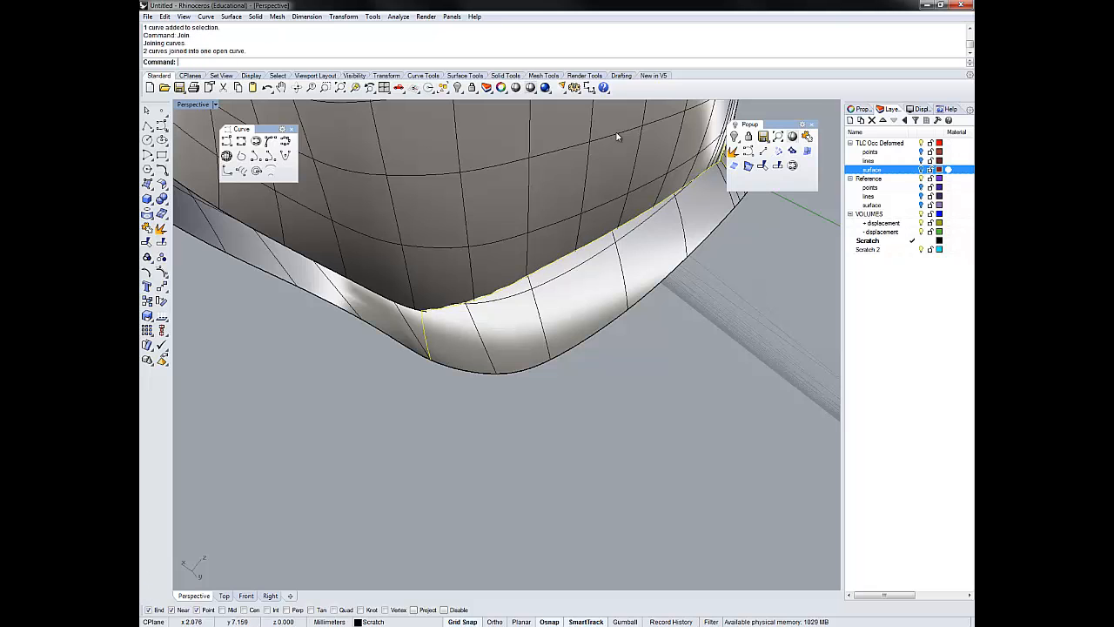
scroll(619, 133, down, 6)
shift+right_drag(617, 131, 616, 135)
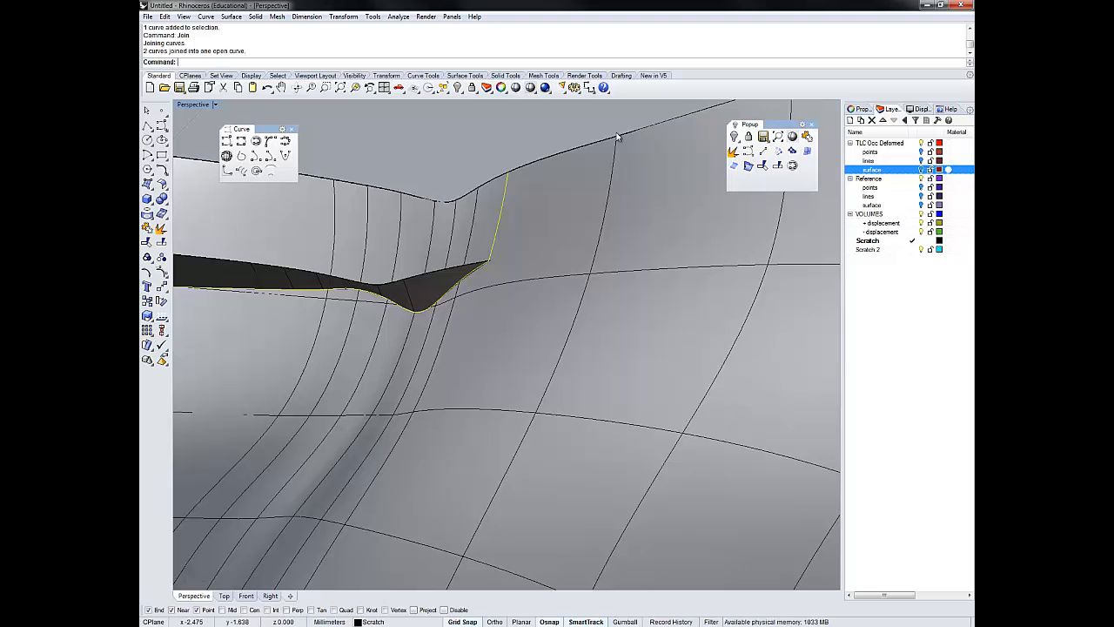
ctrl+right_drag(617, 136, 617, 136)
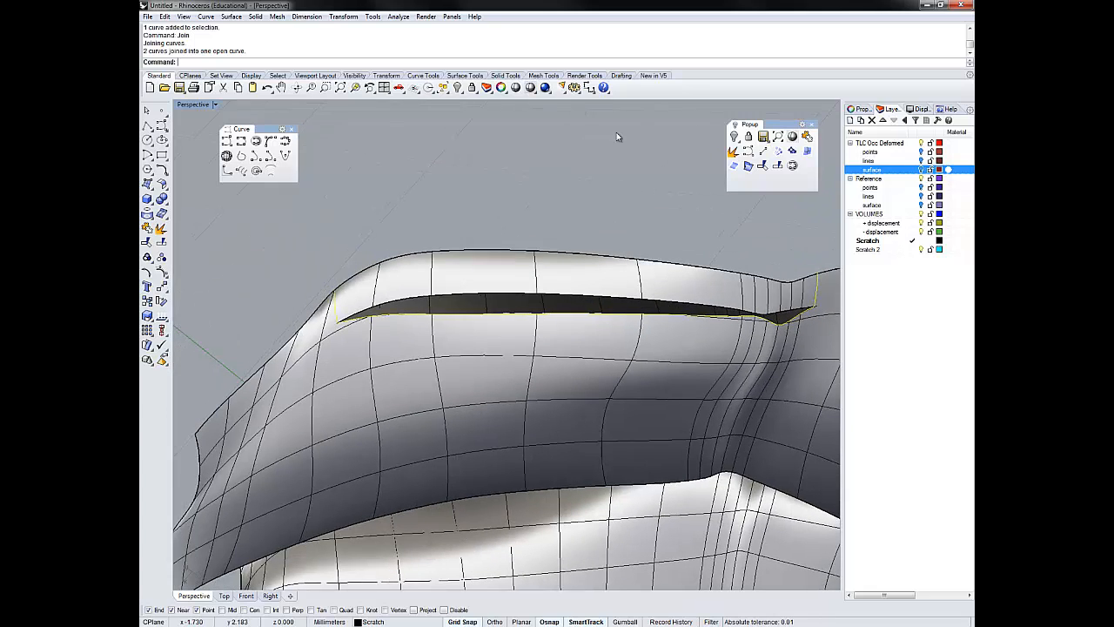
key(Escape)
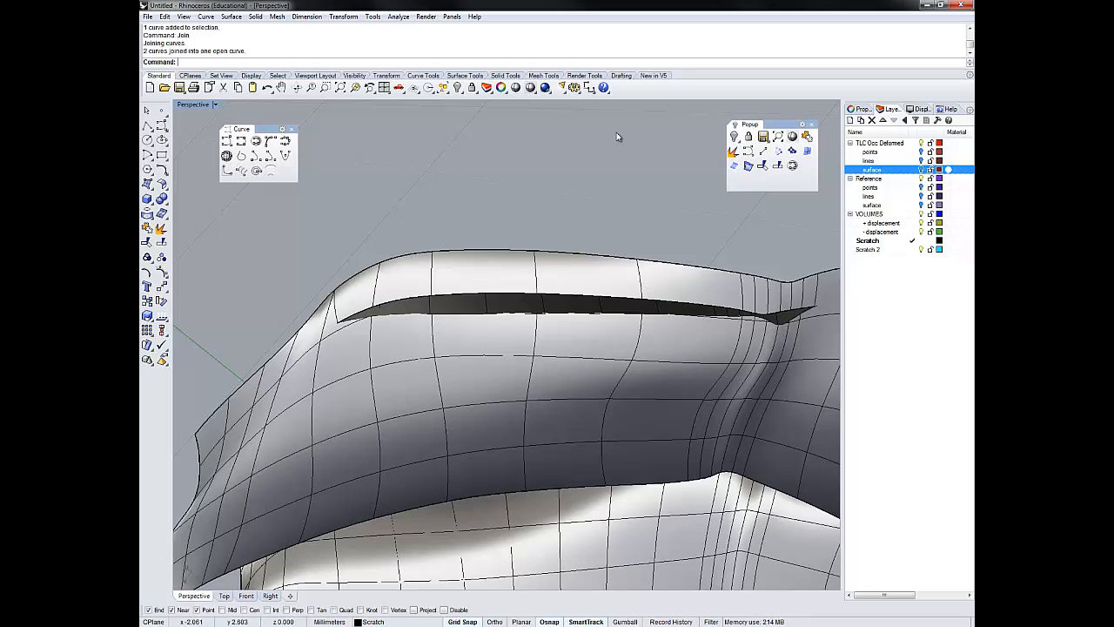
click(617, 137)
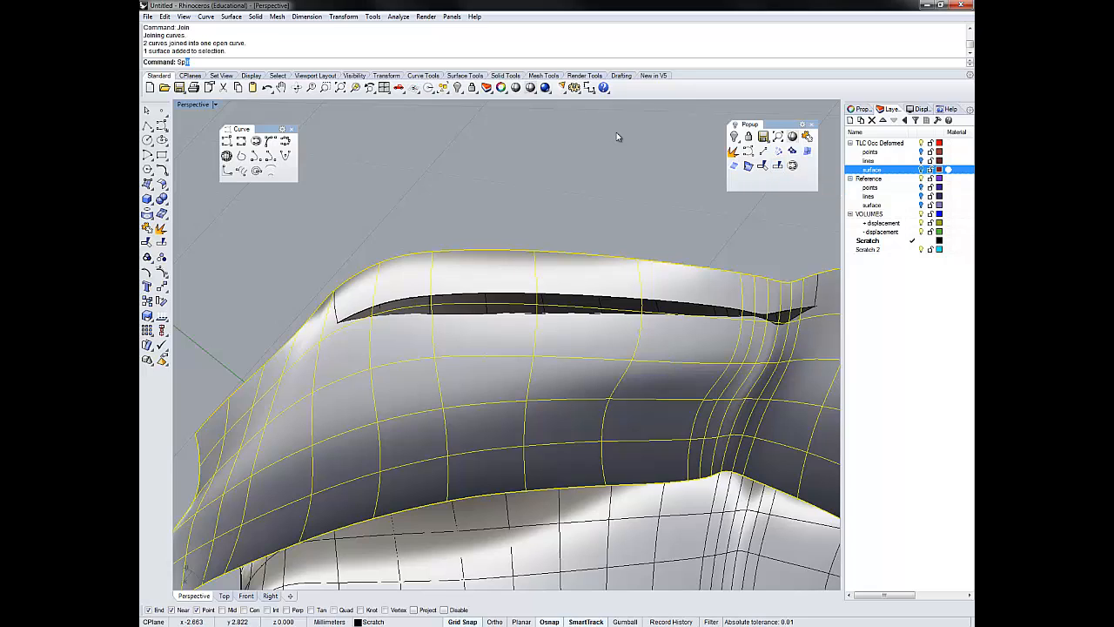
text(t)
key(Return)
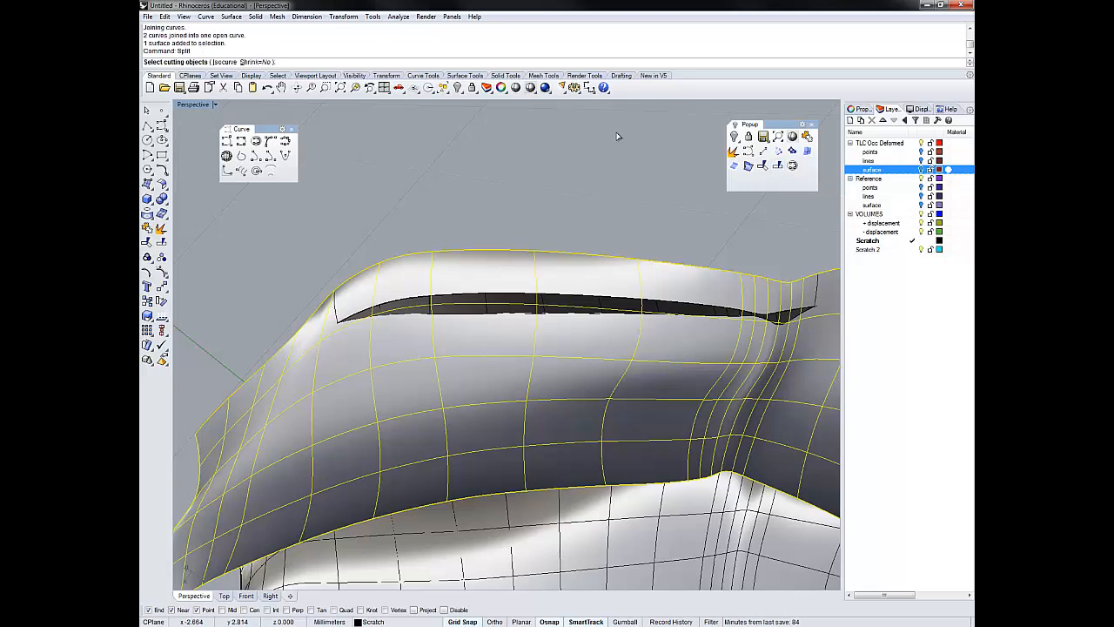
key(Return)
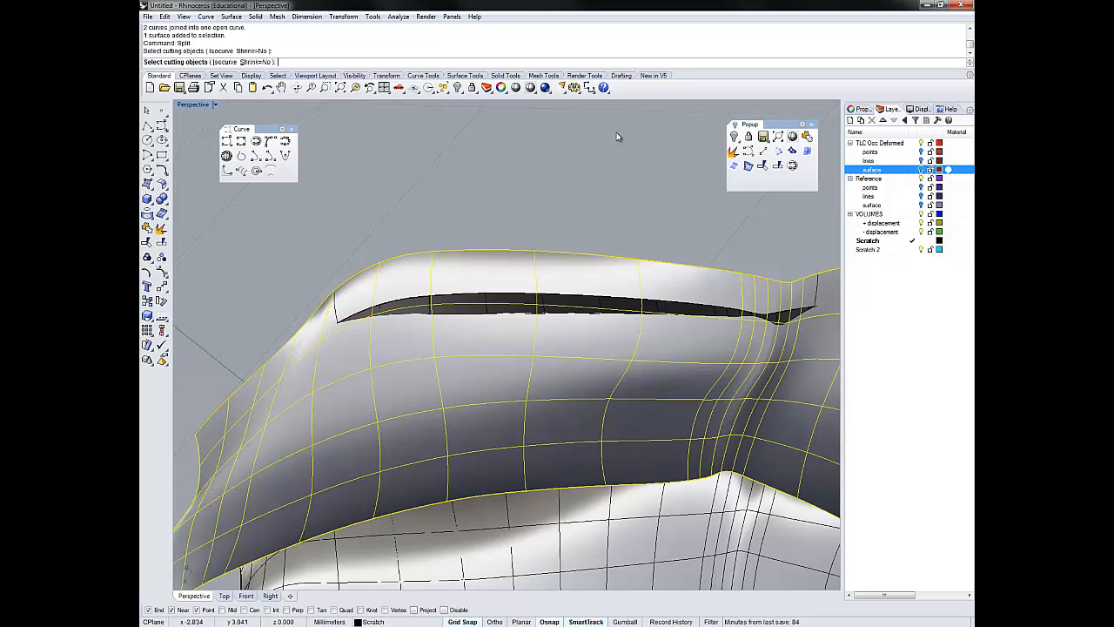
key(Escape)
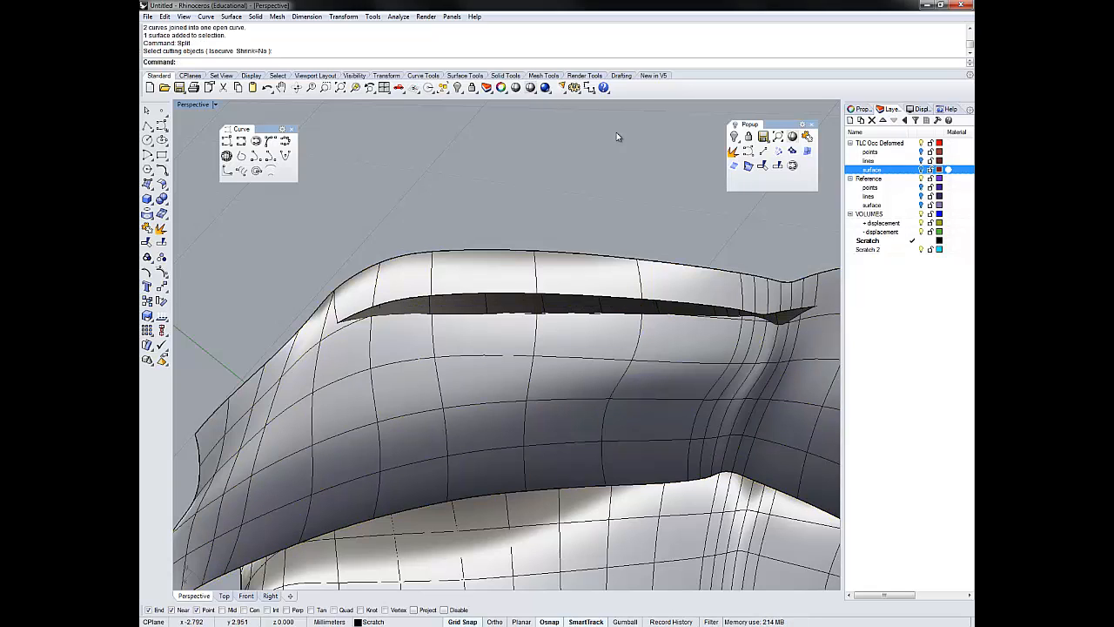
- Split the lower surface with the joined intersection curve and check the cut-off strip along its outer edge
key(Return)
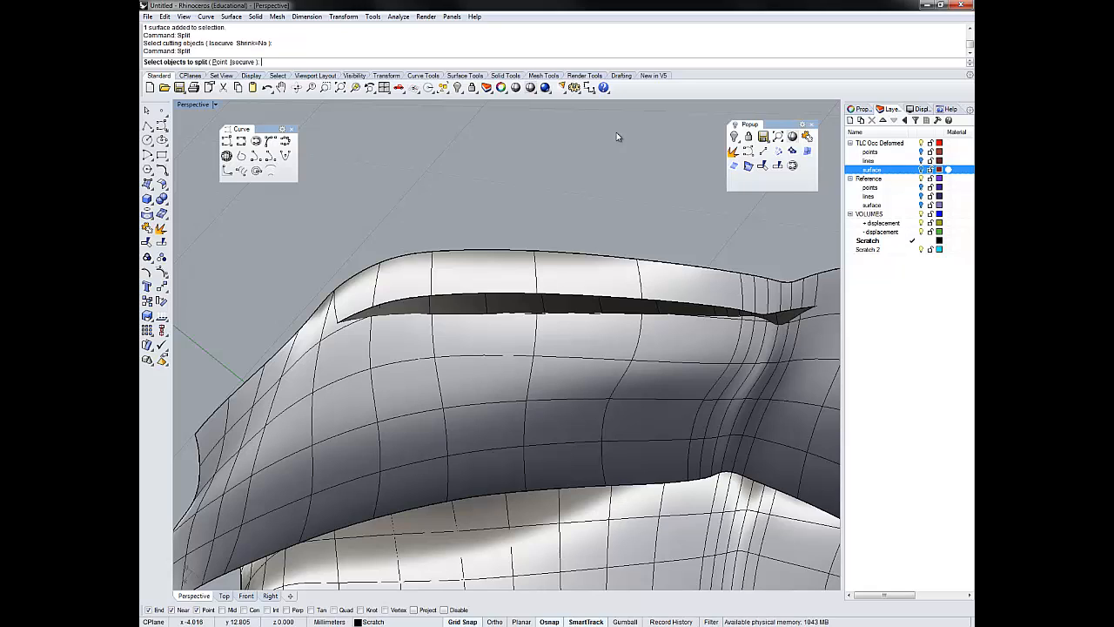
click(557, 375)
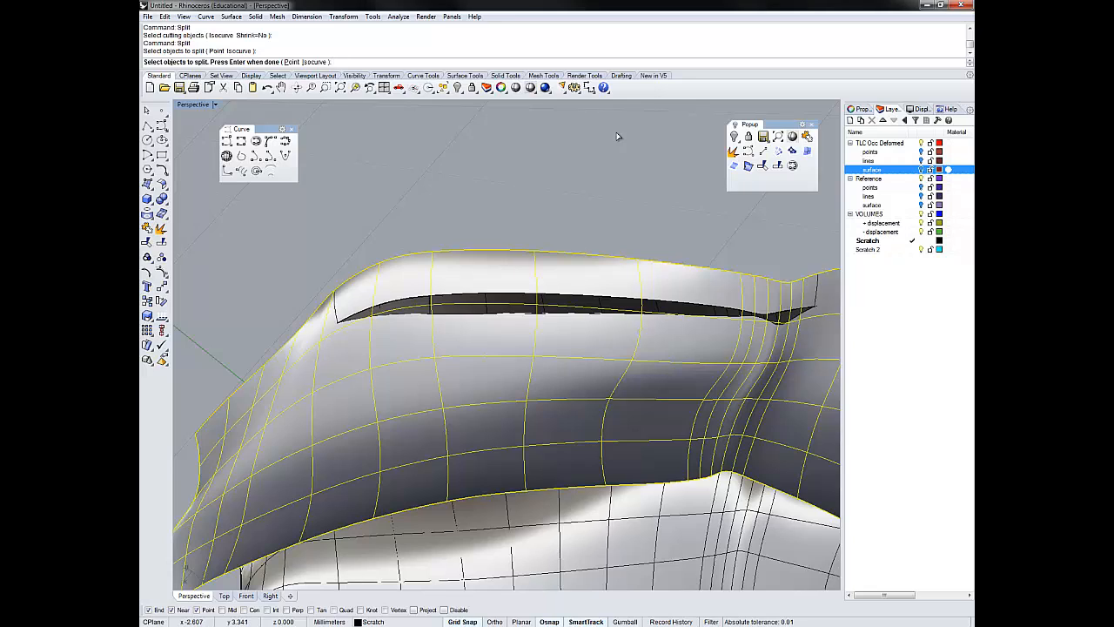
key(Return)
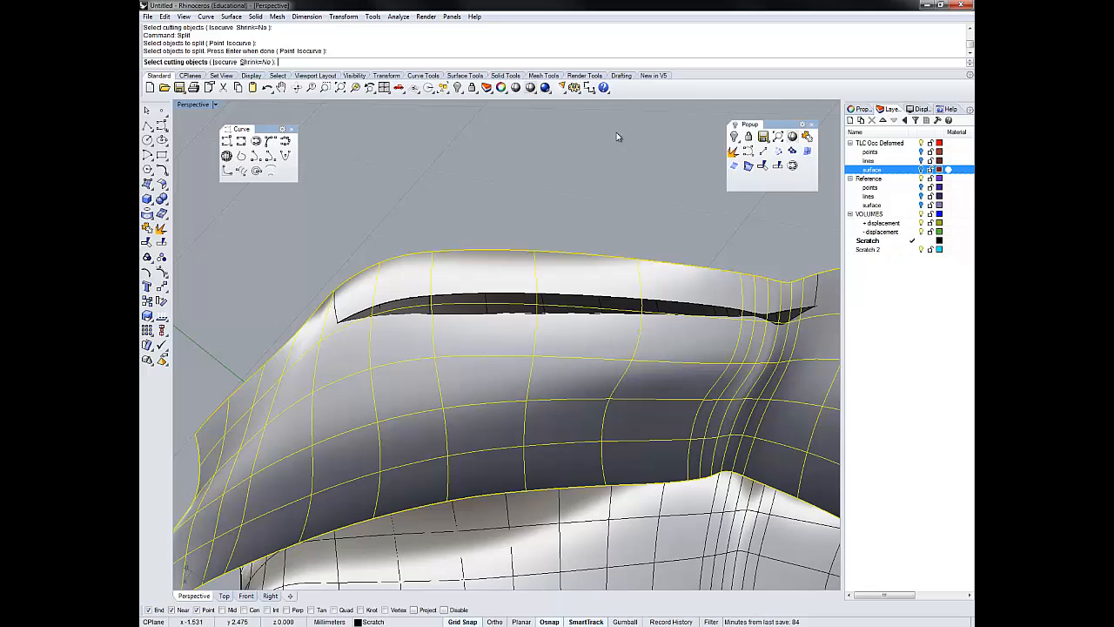
click(451, 313)
click(477, 341)
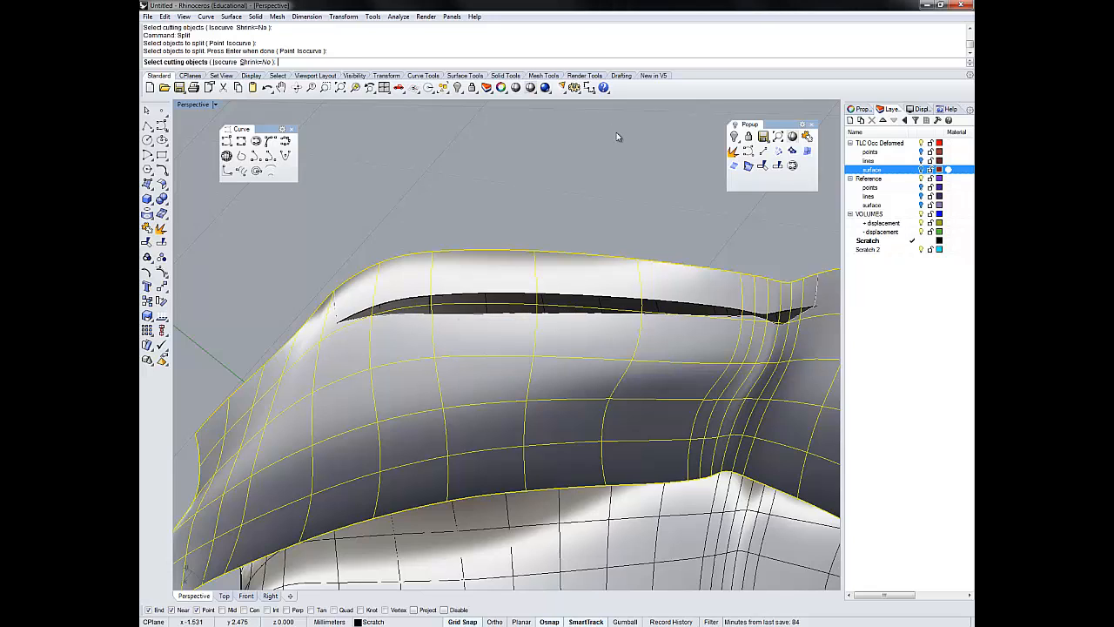
key(Return)
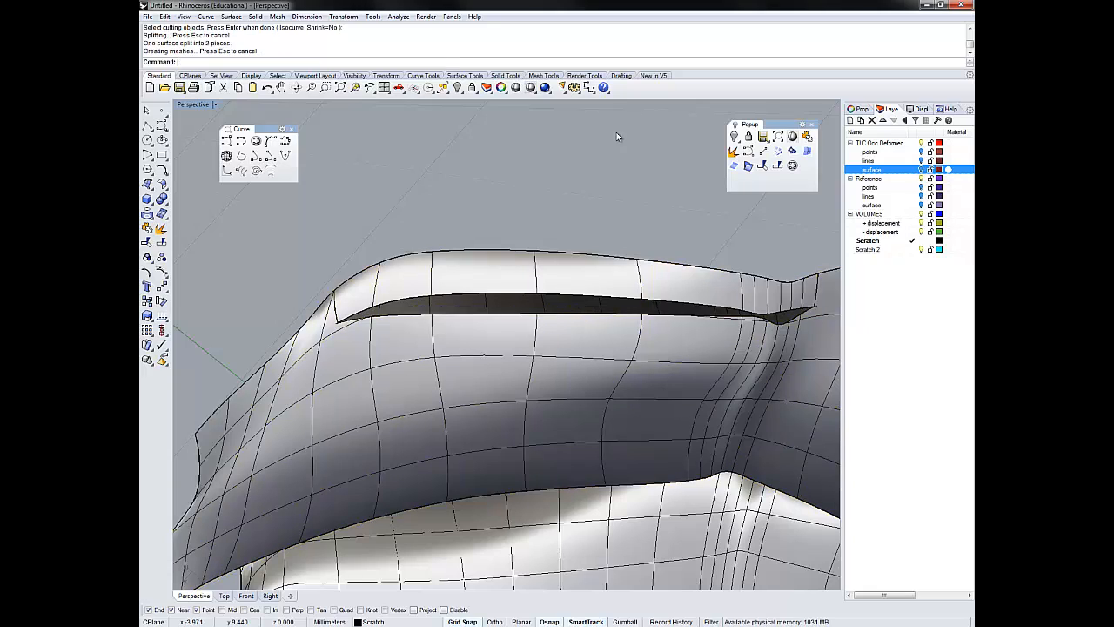
click(505, 273)
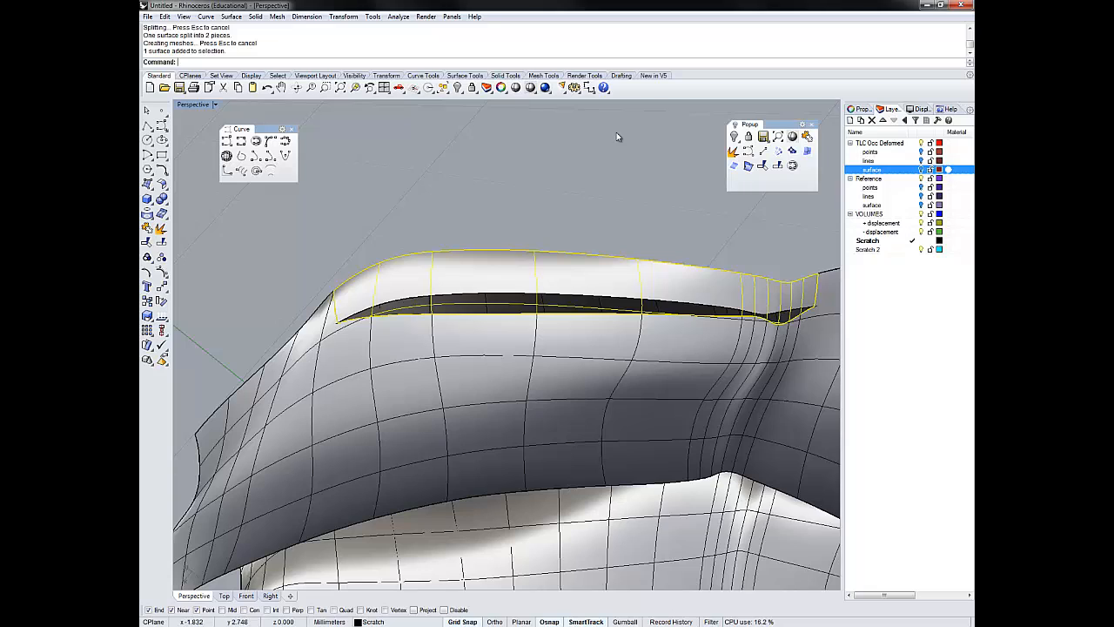
key(Escape)
- Split the other surface with the same joined curve and check the narrow strip cut from its edge
click(541, 303)
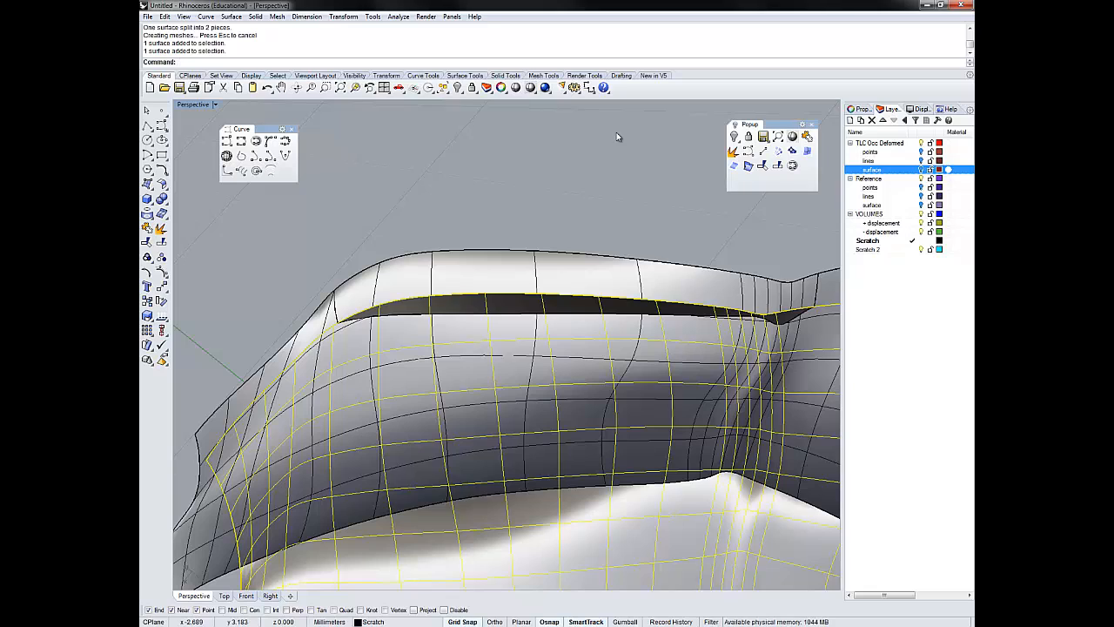
text(t)
key(Return)
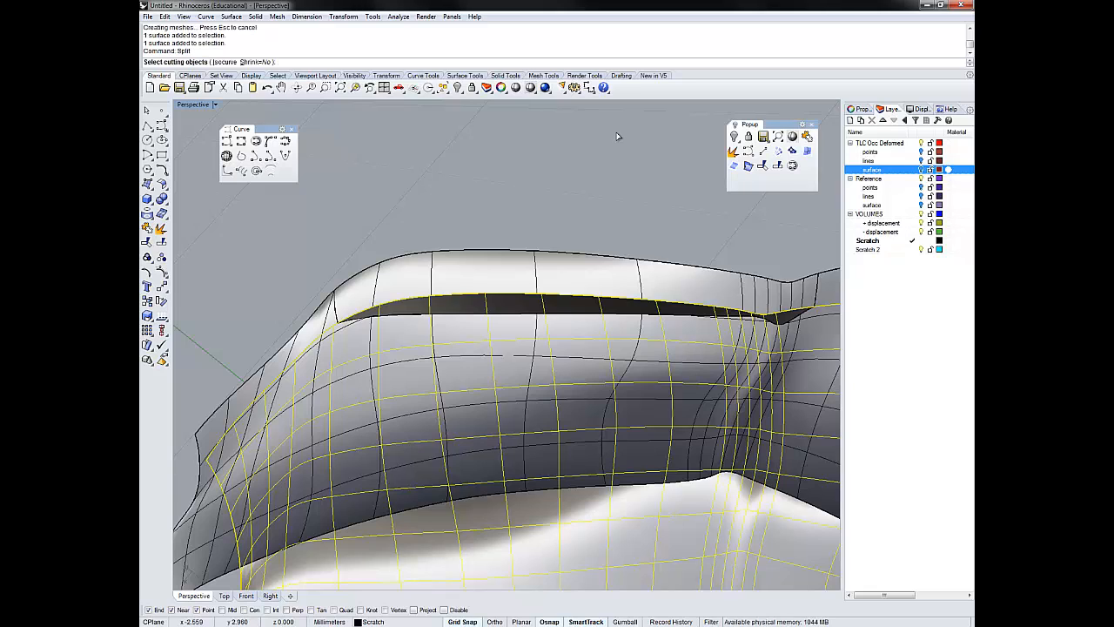
click(411, 315)
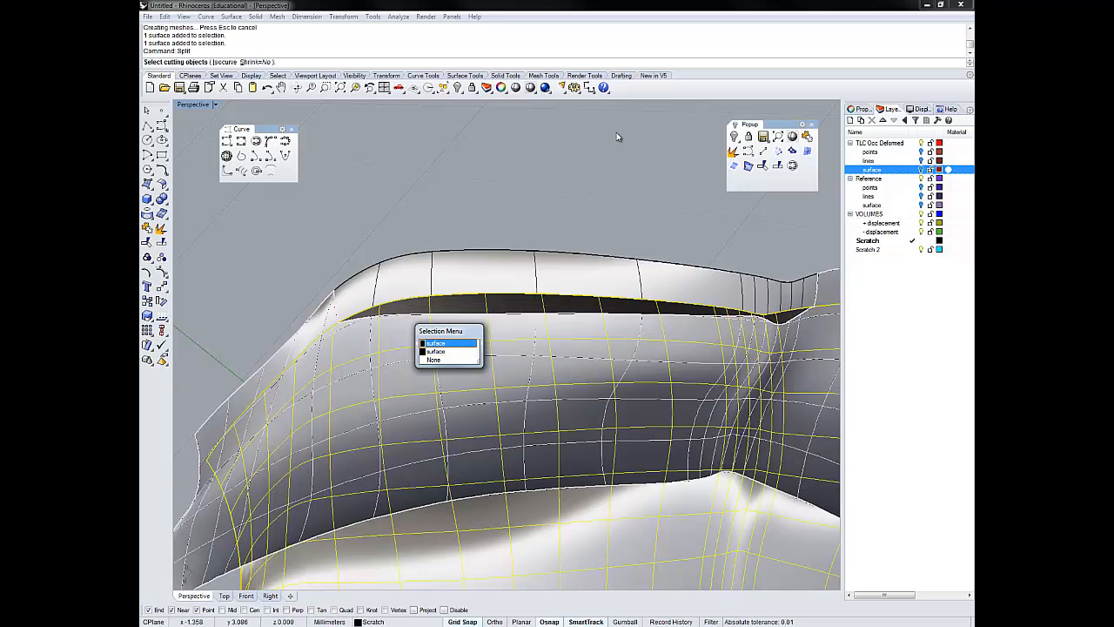
click(436, 343)
click(431, 322)
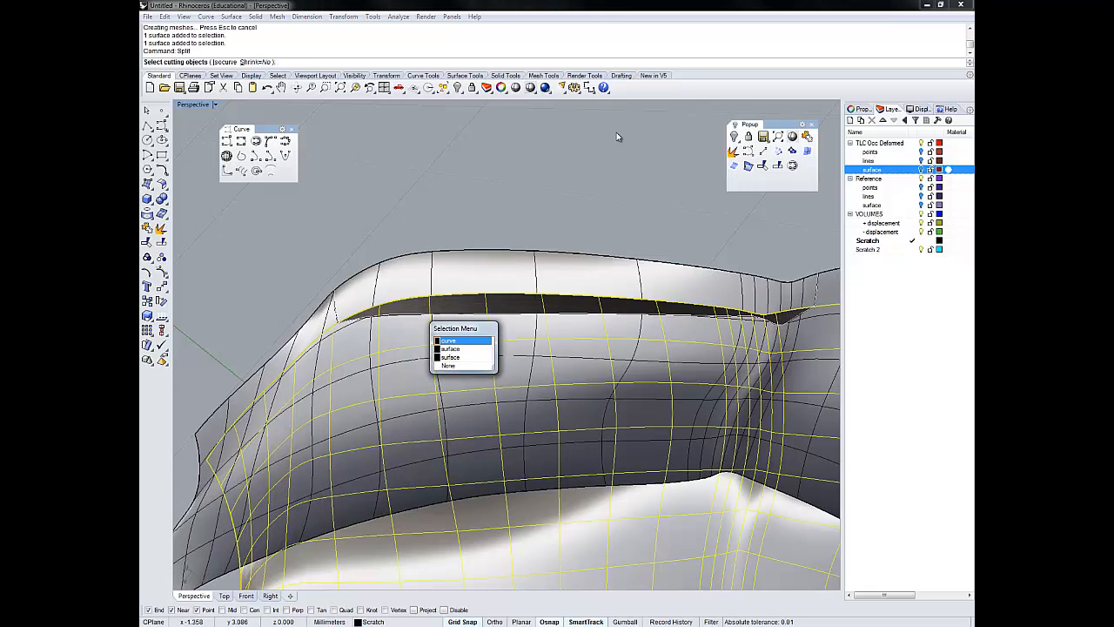
click(453, 340)
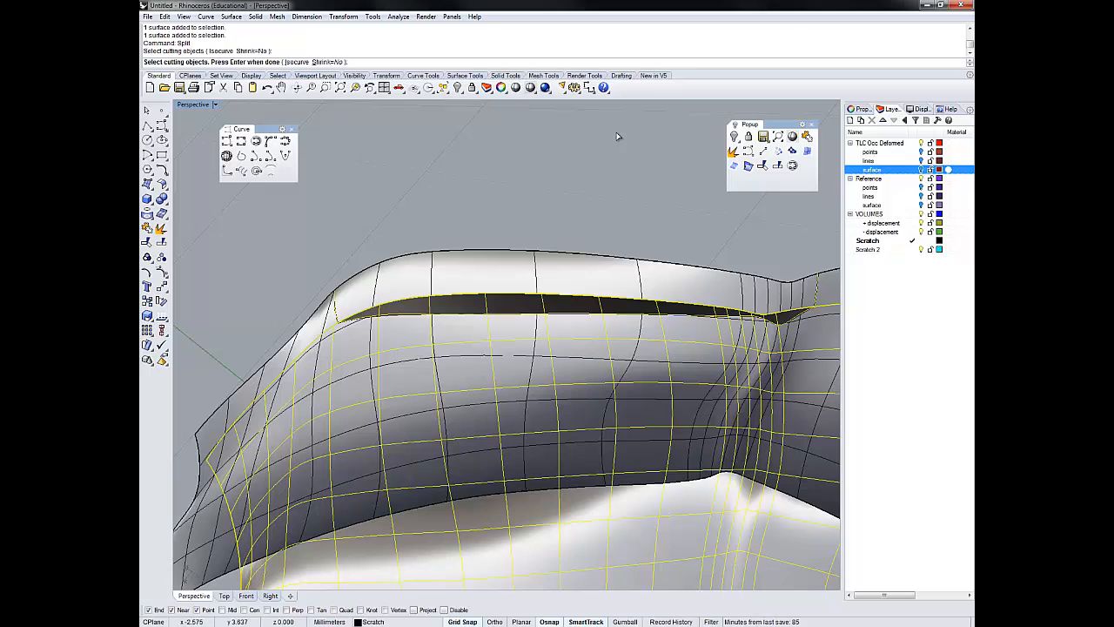
key(Return)
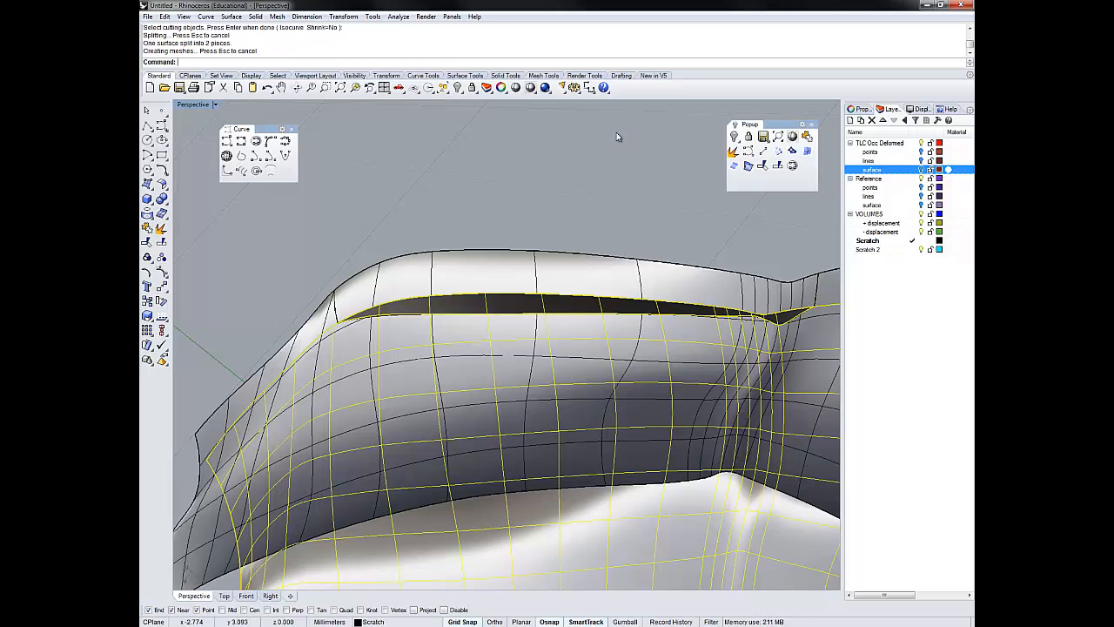
click(618, 137)
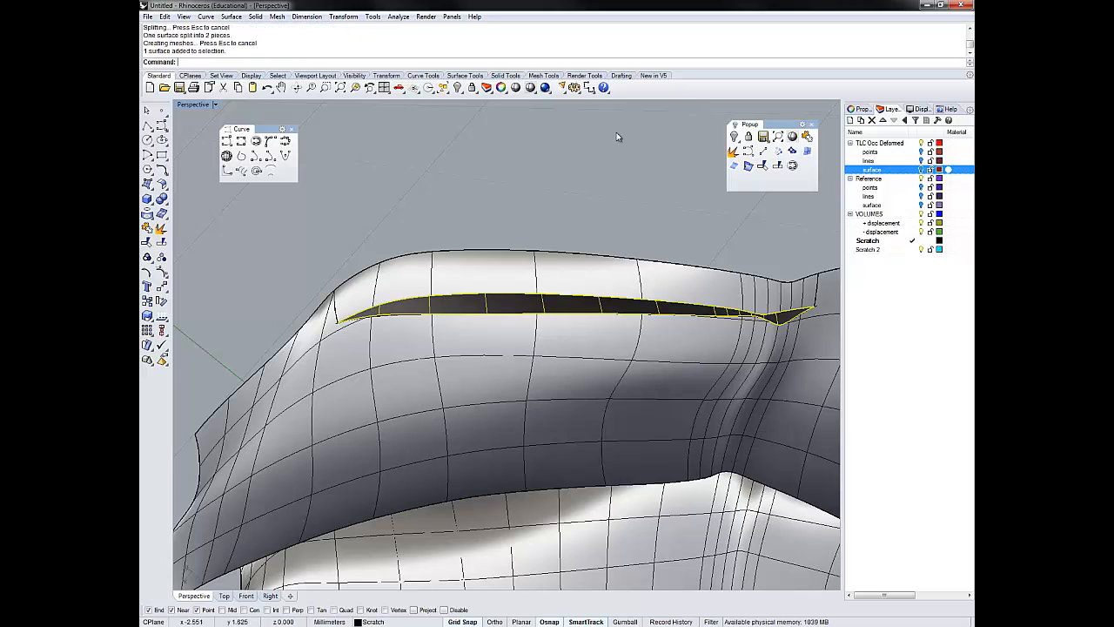
click(618, 137)
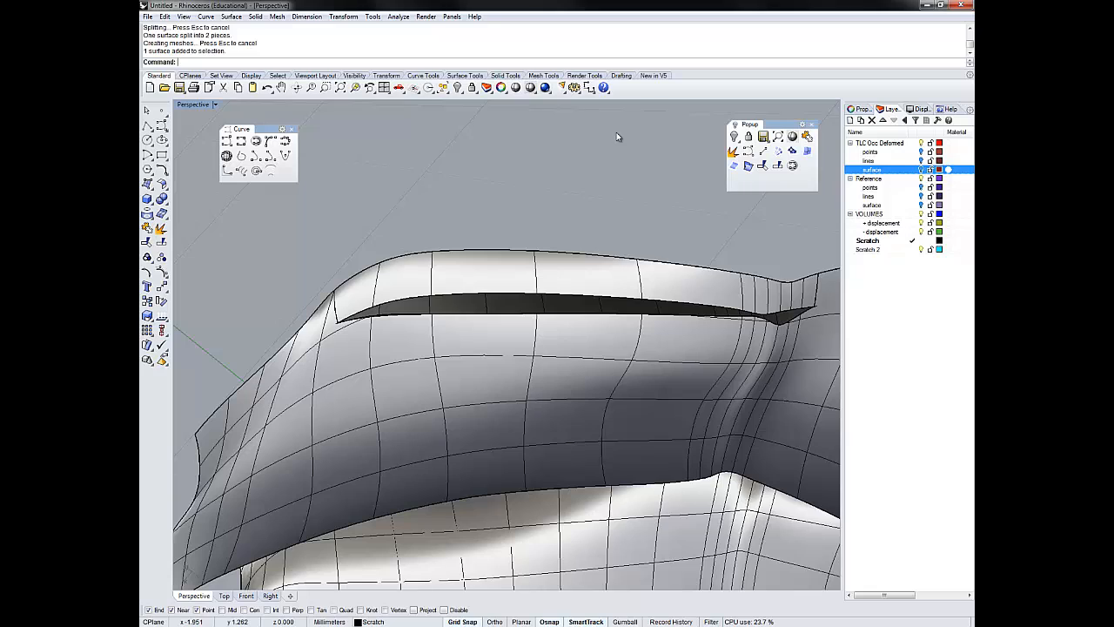
- Hide everything except the two split-off strips by inverting their selection
click(592, 305)
shift+click(592, 277)
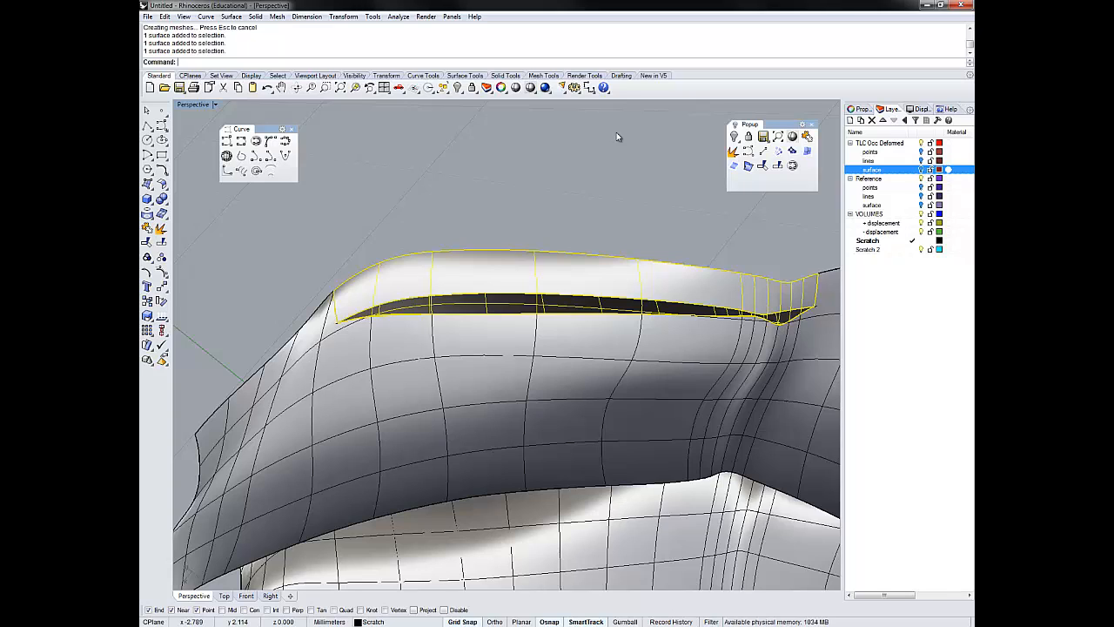
text(inv)
key(Return)
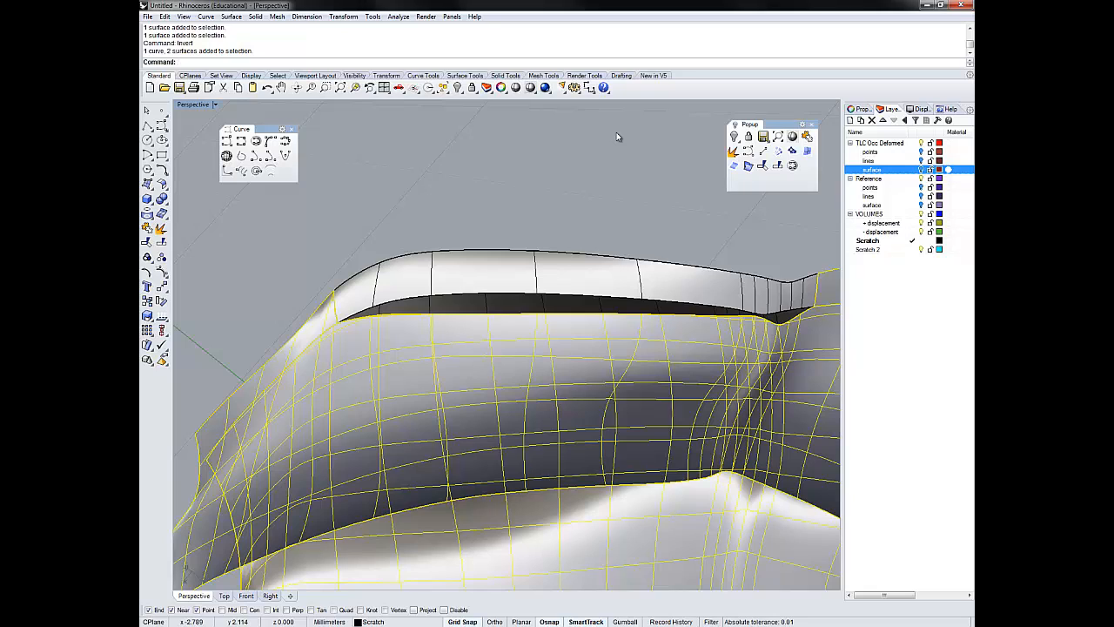
text(hide)
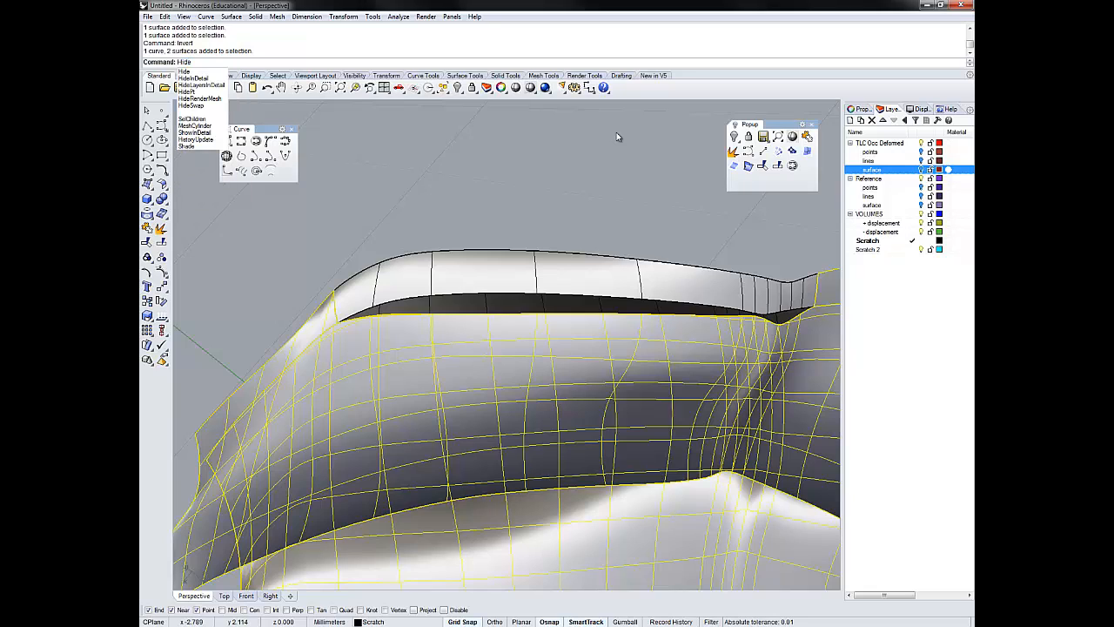
key(Return)
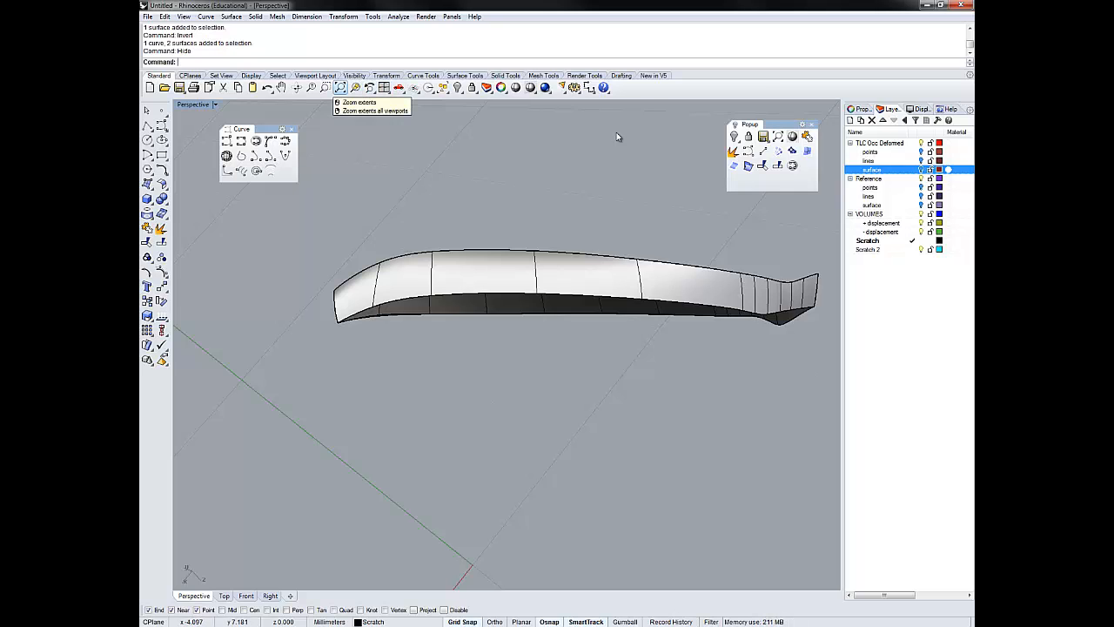
- Inspect the two isolated strips from several sides and join them into one polysurface along their shared edge
click(355, 87)
right_drag(617, 133, 617, 137)
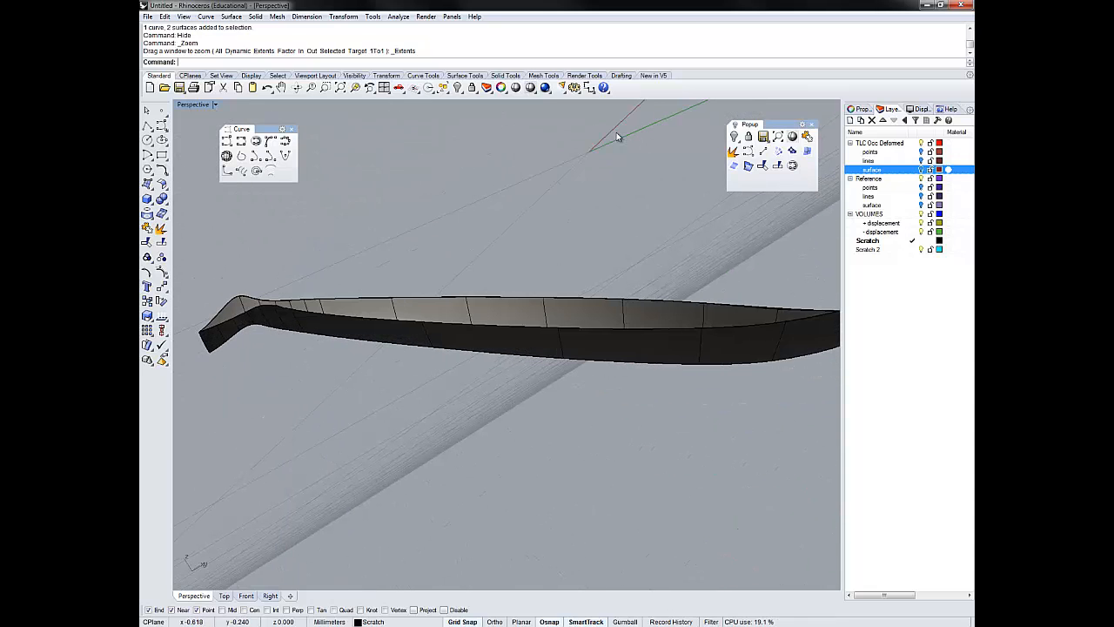
key(ctrl+a)
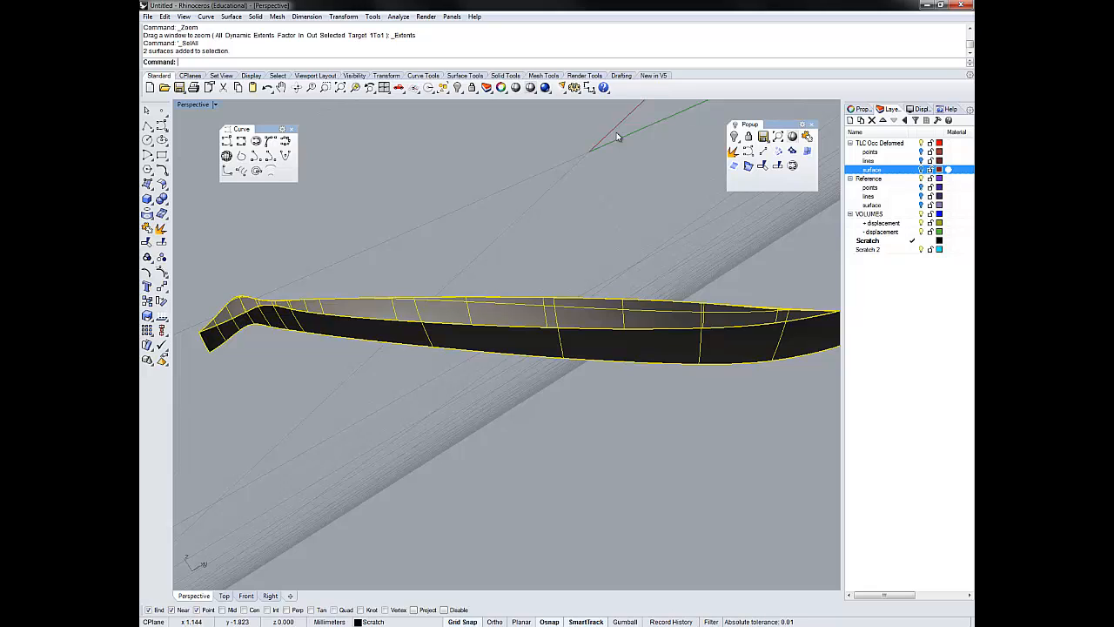
key(Escape)
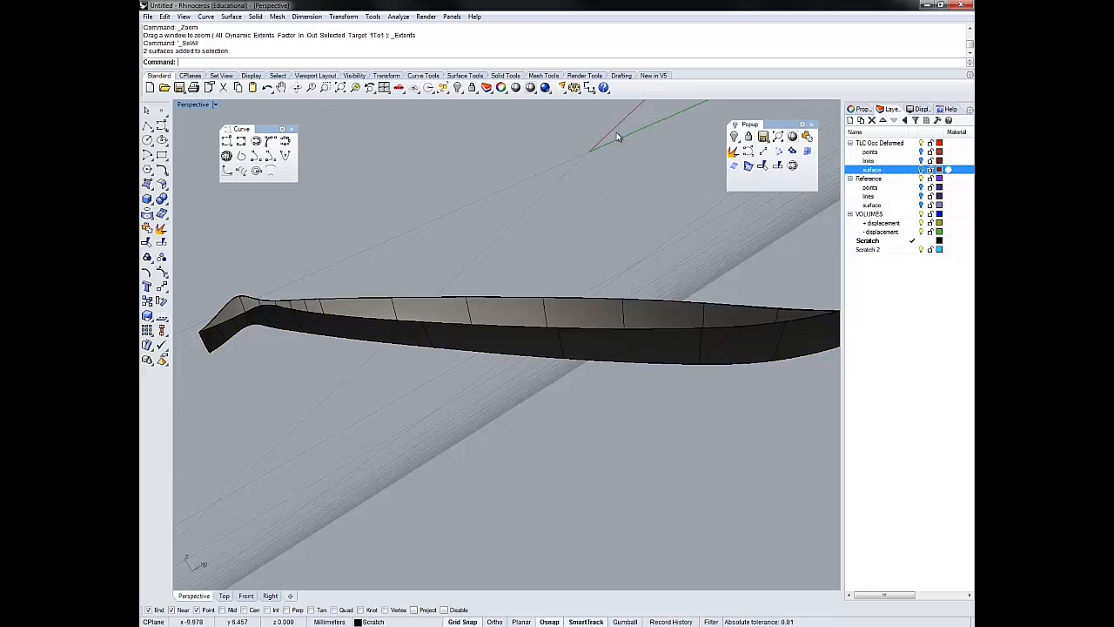
right_drag(616, 133, 617, 137)
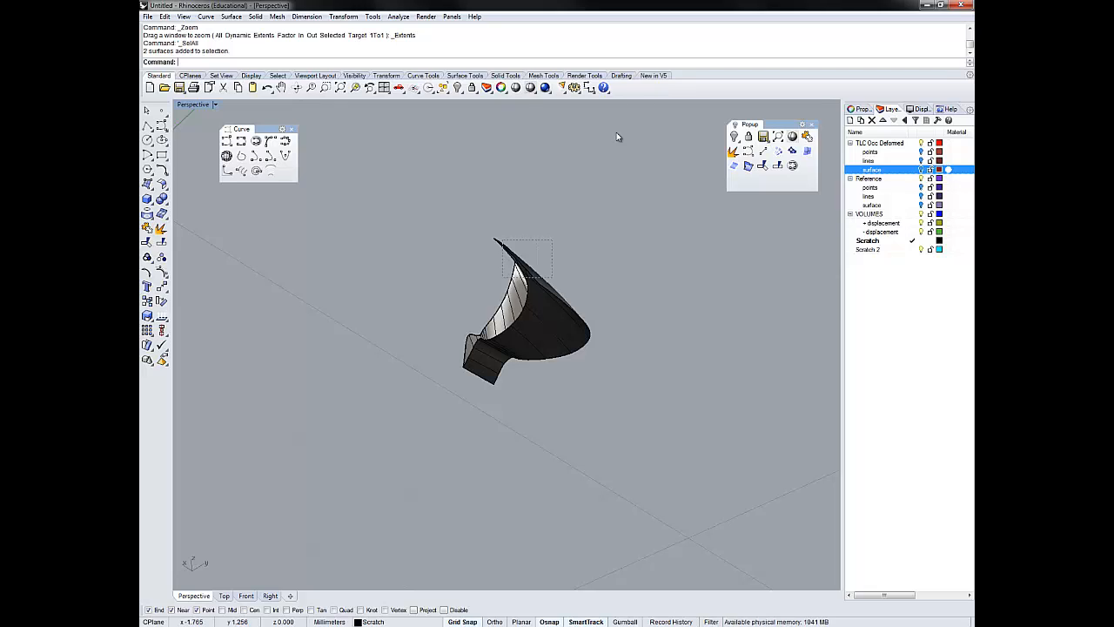
key(ctrl+a)
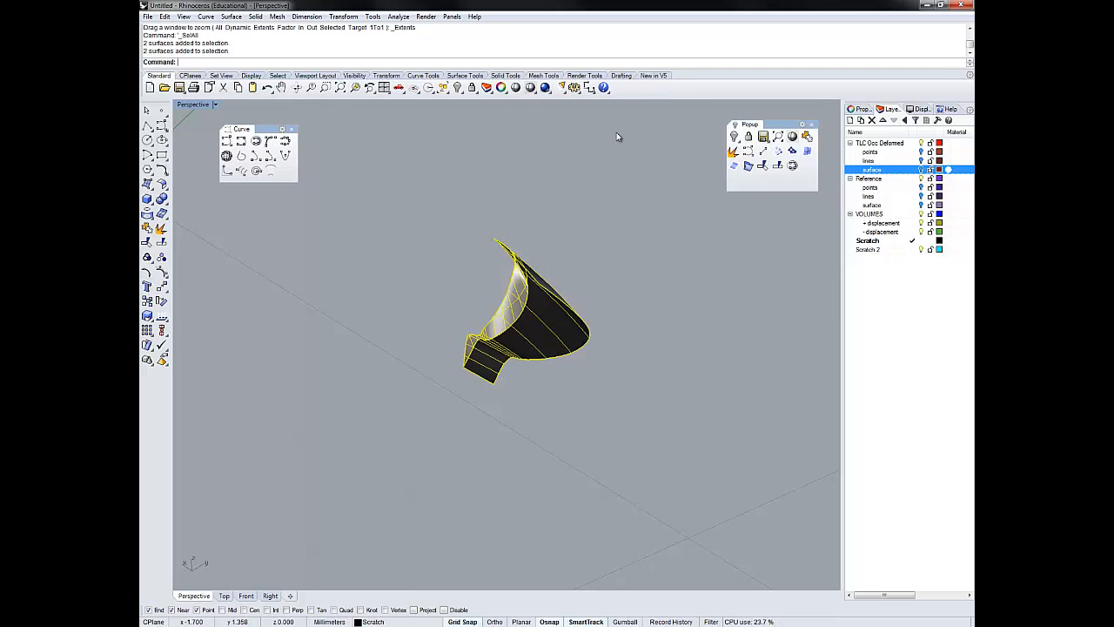
text(join)
key(Return)
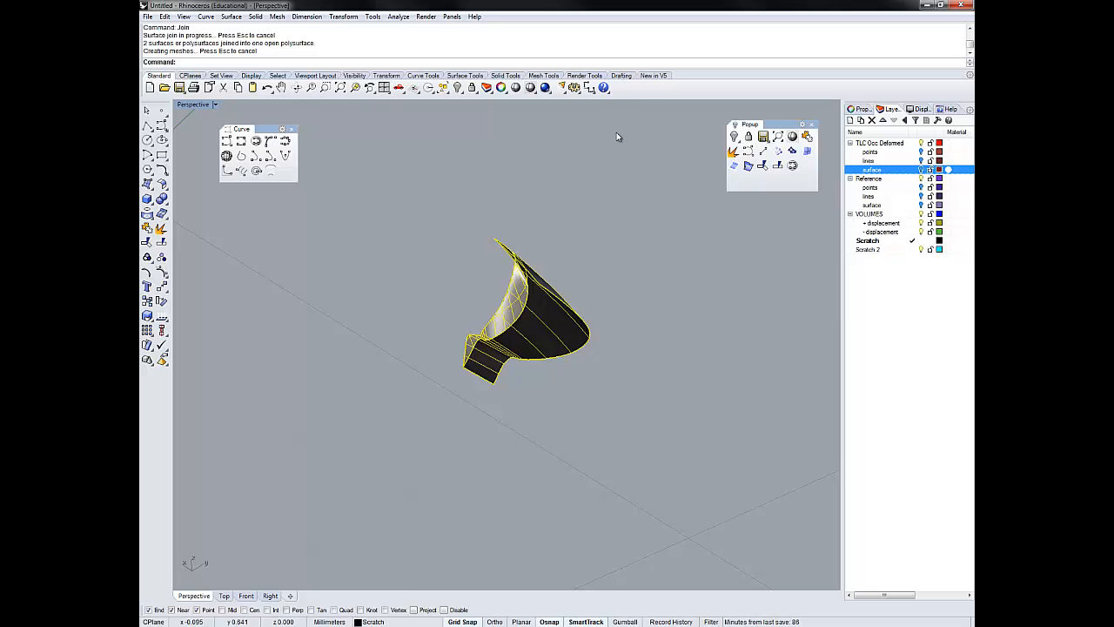
- Duplicate the border of the joined polysurface as a curve
click(618, 136)
right_drag(618, 136, 617, 137)
key(ctrl+a)
text(DupBorder)
key(Return)
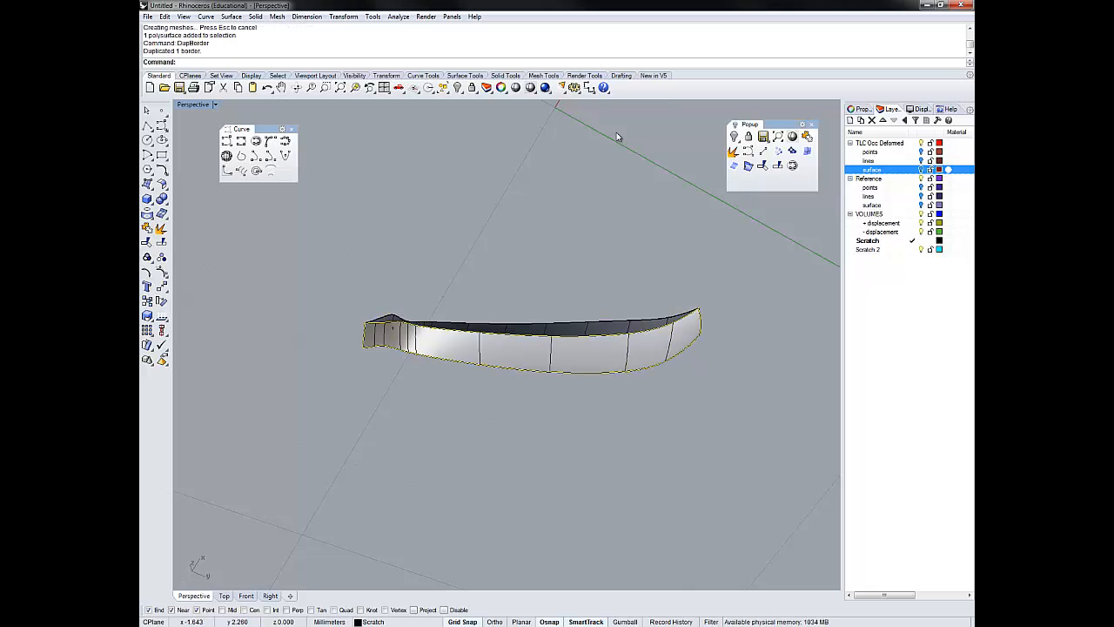
- Patch the open side from the duplicated border with 10 U and 10 V spans, point spacing 1, stiffness 1 and automatic trim
right_drag(618, 137, 617, 137)
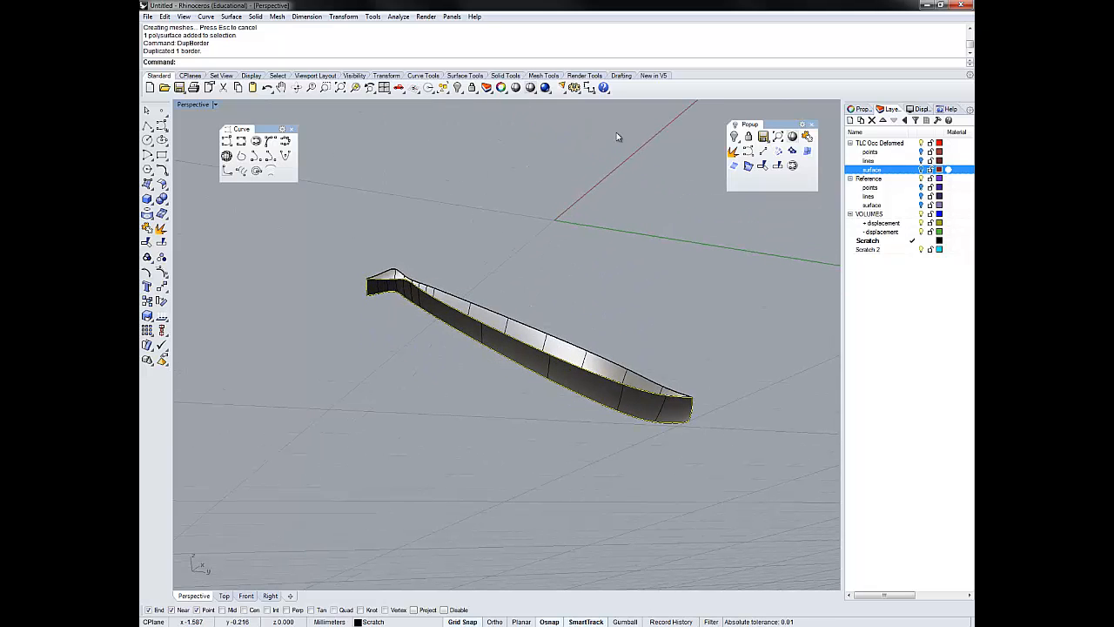
right_drag(616, 133, 617, 137)
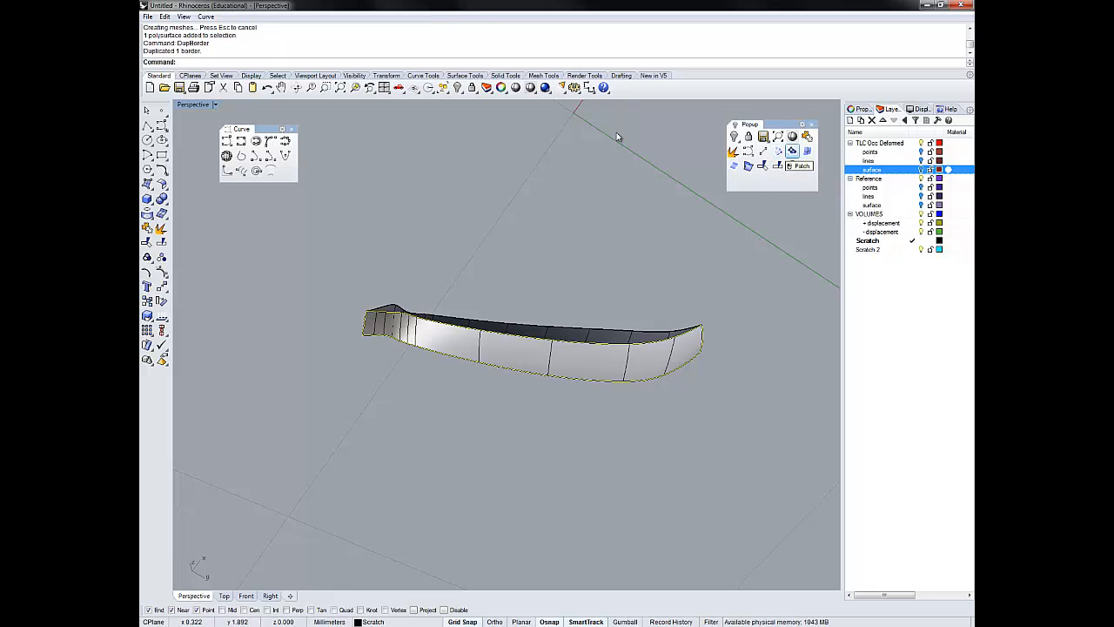
click(792, 150)
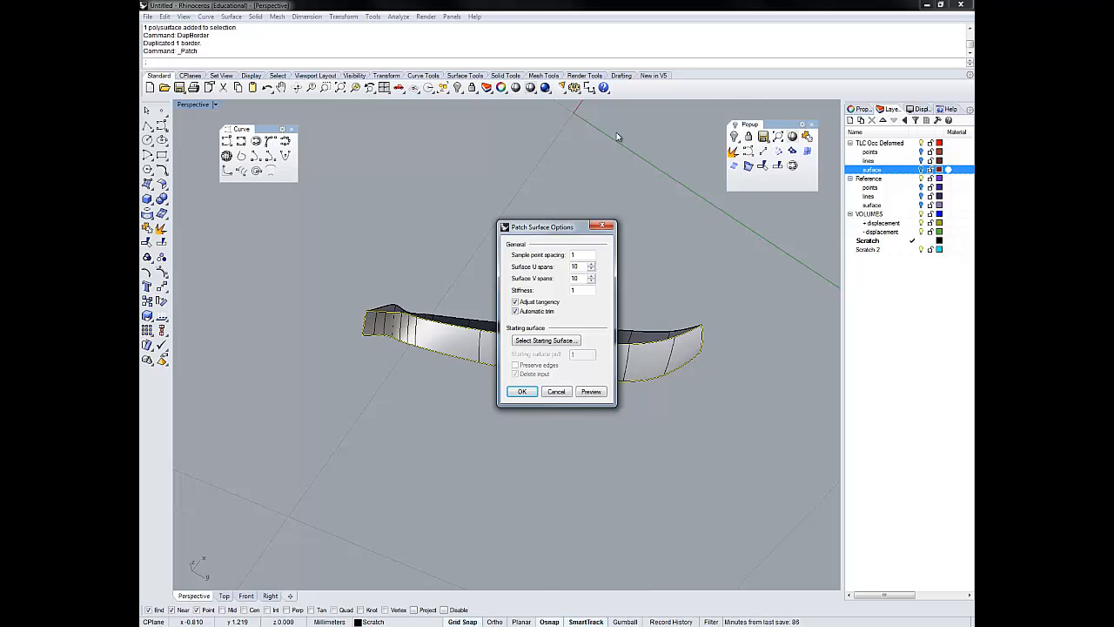
key(Return)
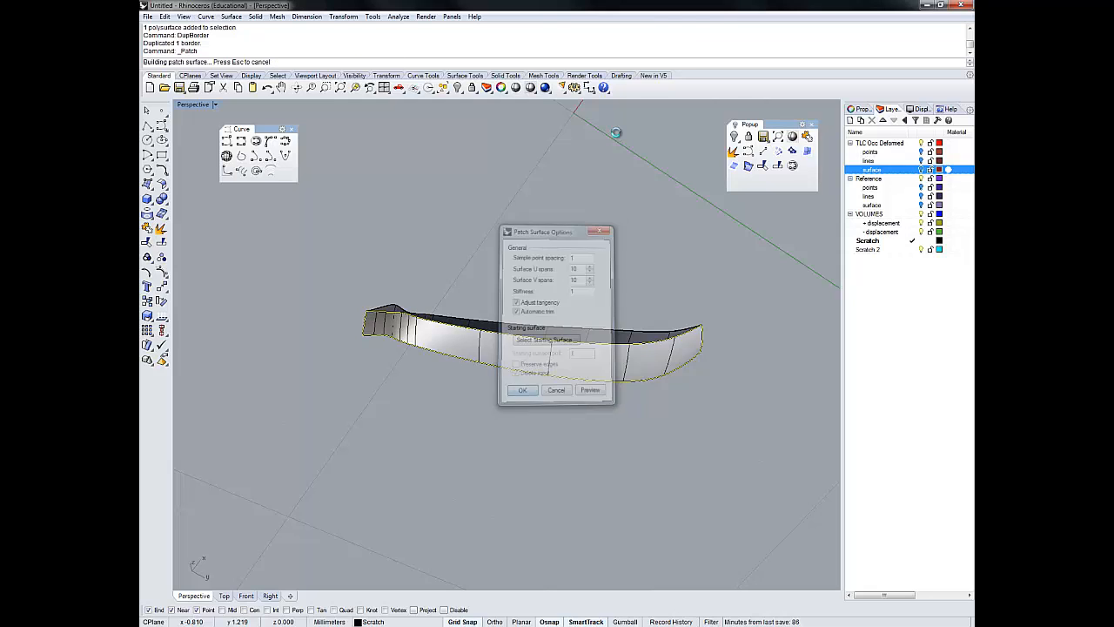
- Delete the patch surface from the open side and explode the duplicated border curve into separate segments
right_drag(616, 132, 616, 132)
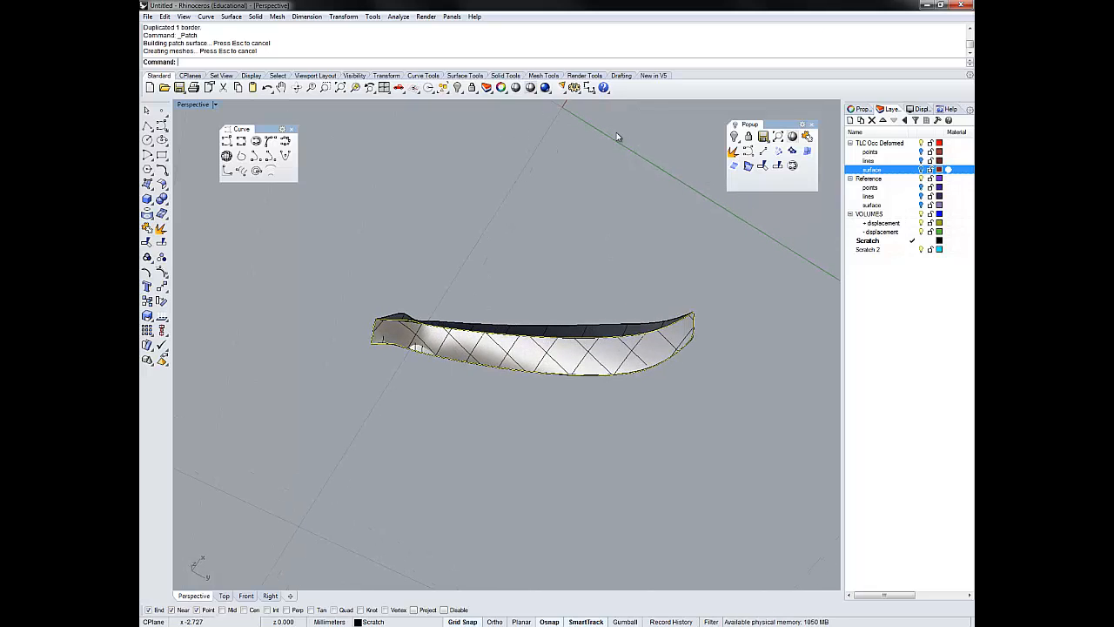
key(Delete)
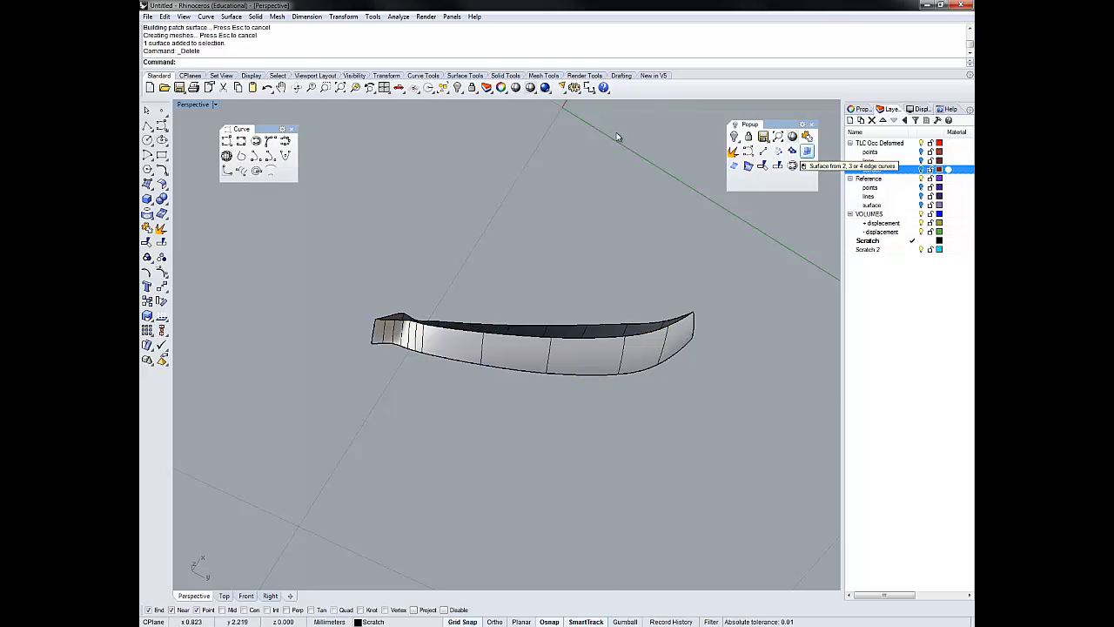
click(581, 340)
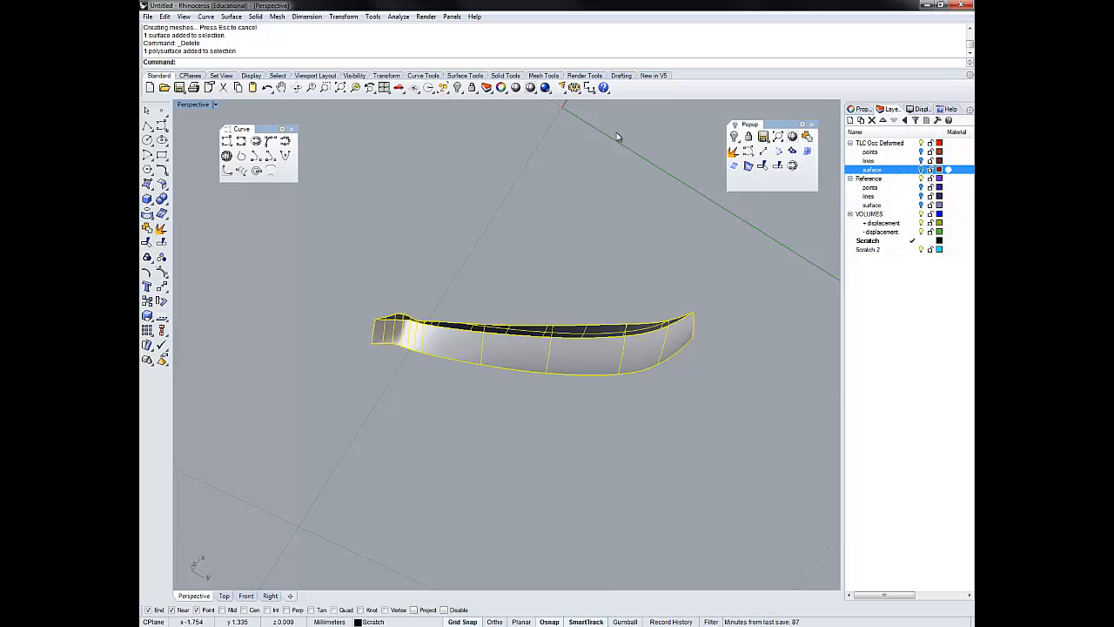
click(564, 337)
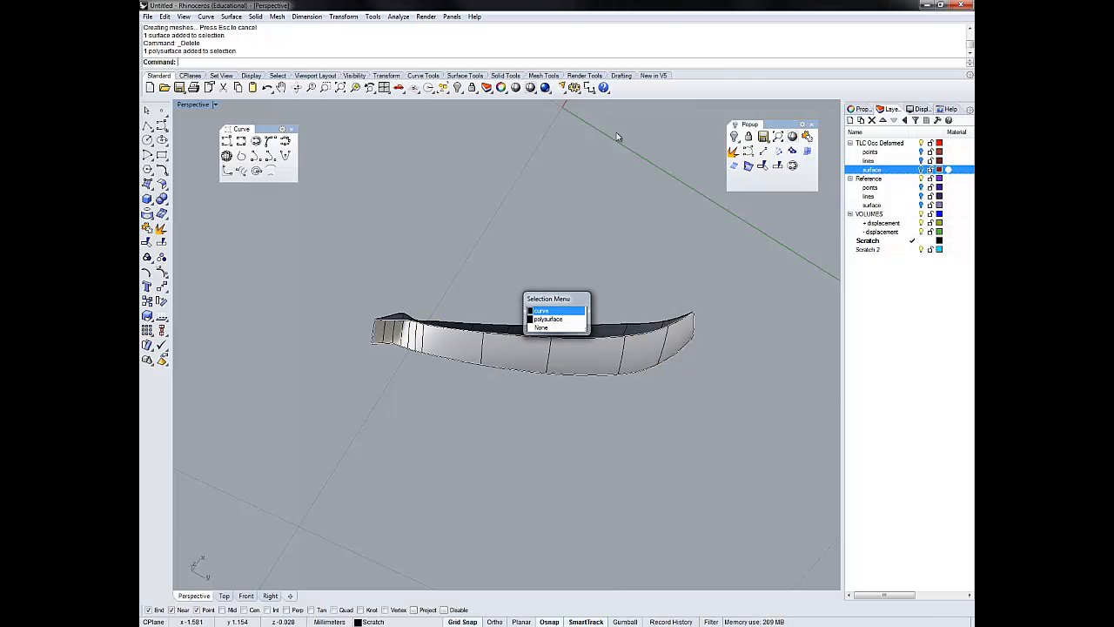
click(555, 310)
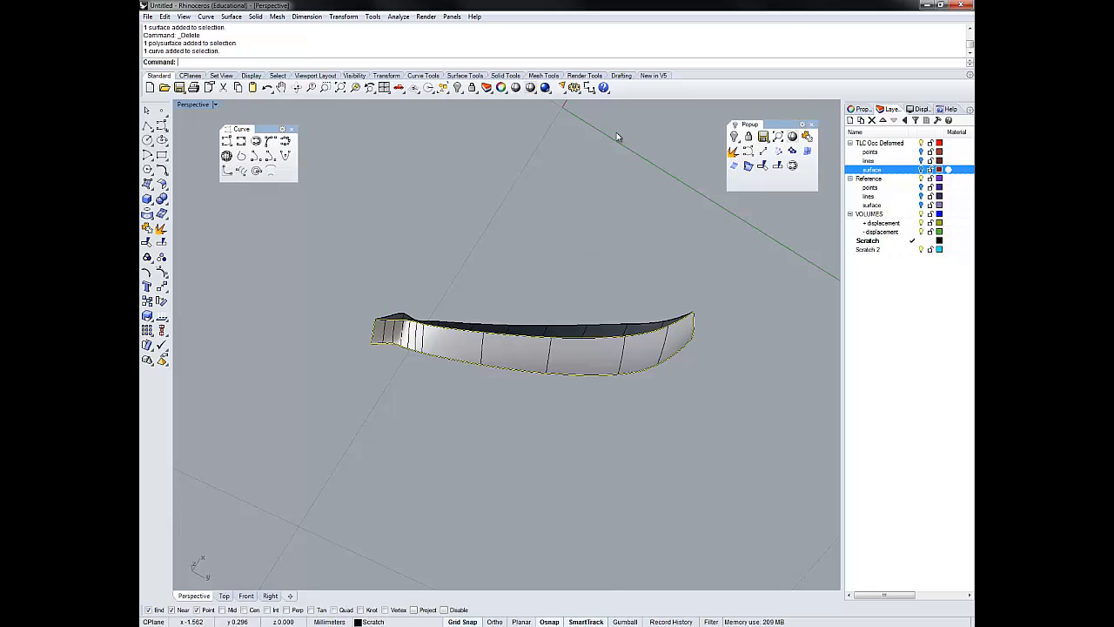
text(explode)
key(Return)
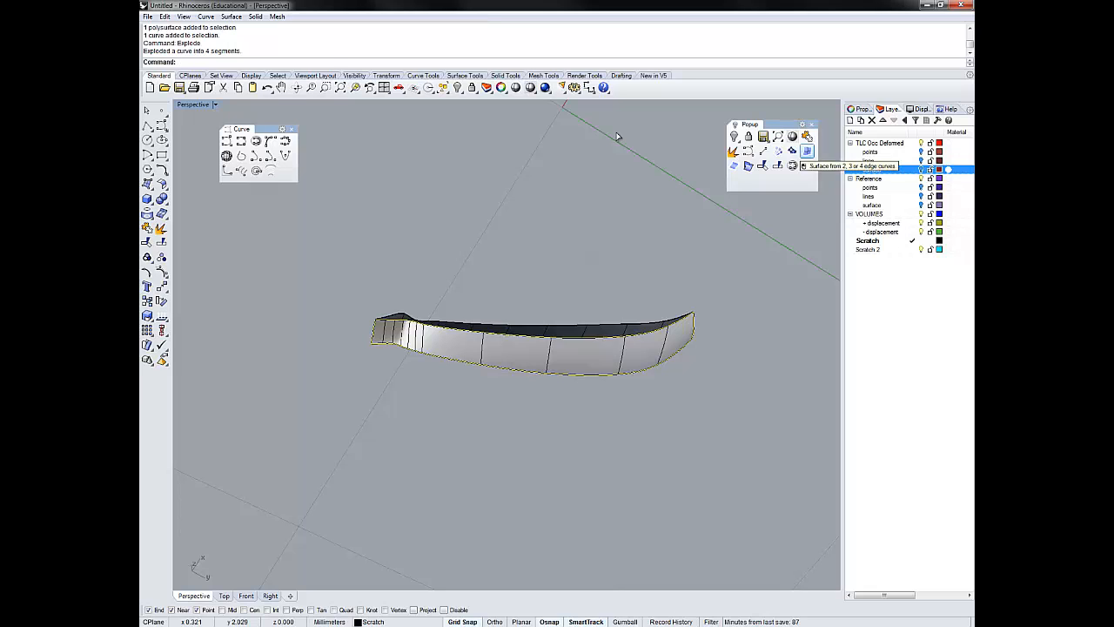
- Try to close the open side with an edge surface from the four border segments, and delete that surface
mouse_move(617, 133)
right_down()
mouse_move(606, 149)
mouse_move(617, 137)
right_up()
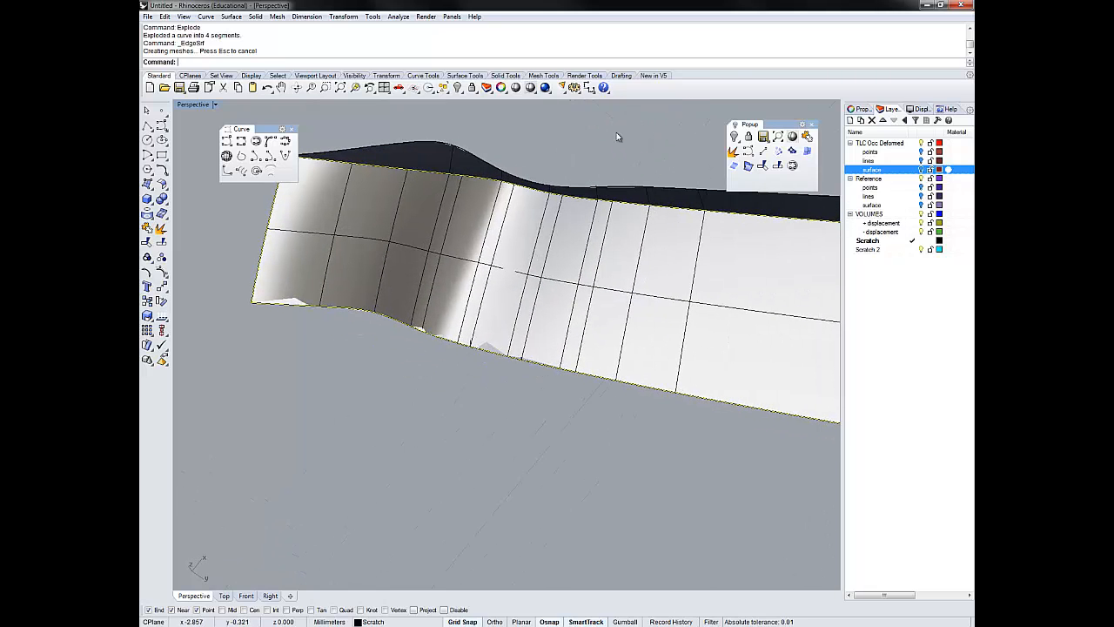
right_drag(617, 137, 617, 137)
click(617, 136)
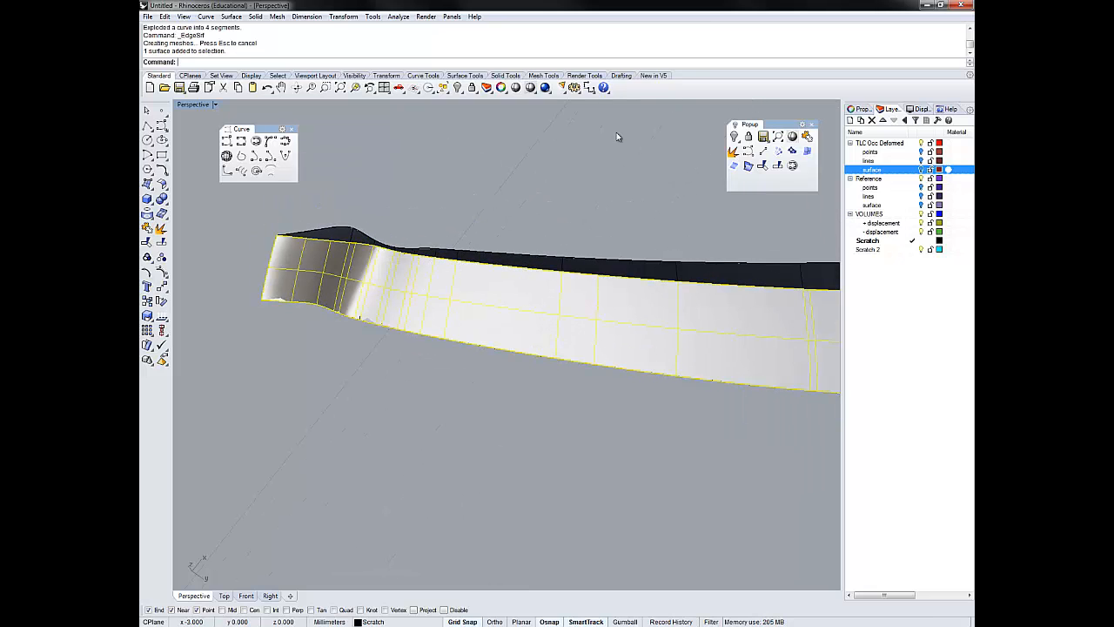
key(Delete)
- Draw a line about 0.29 mm long across the open side, joining its two long border curves near the narrow wavy end
right_drag(617, 137, 617, 136)
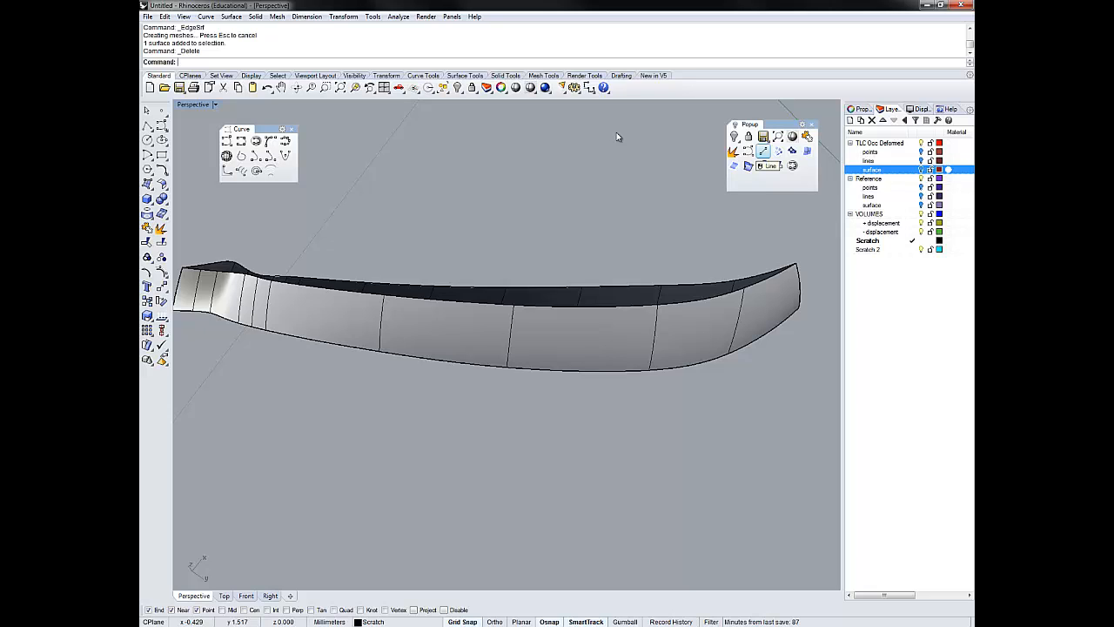
click(763, 151)
right_drag(617, 133, 617, 130)
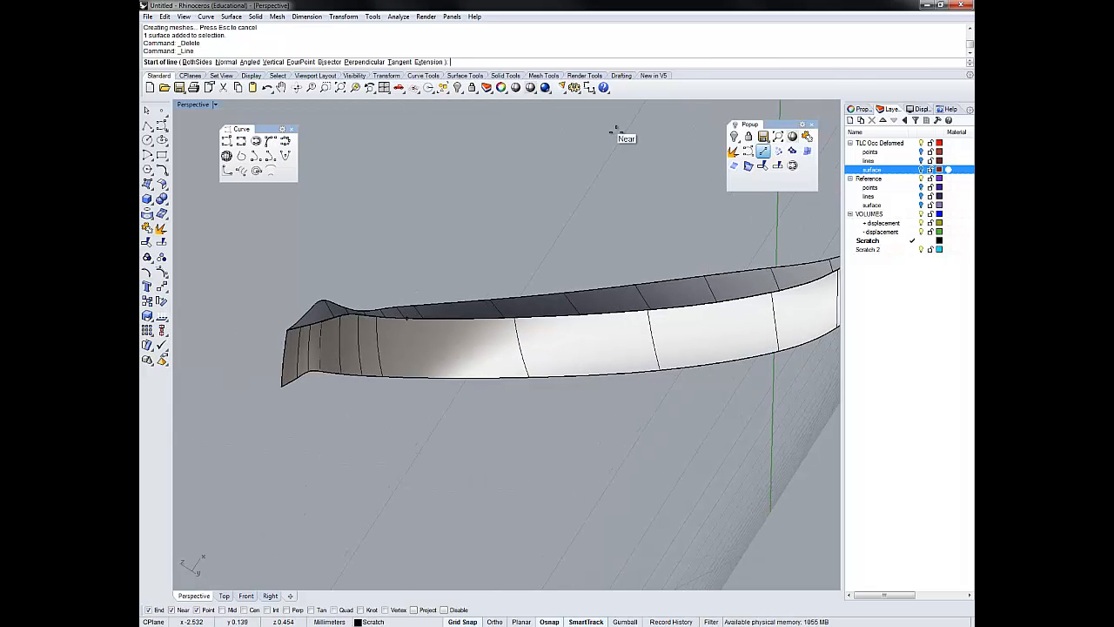
click(406, 318)
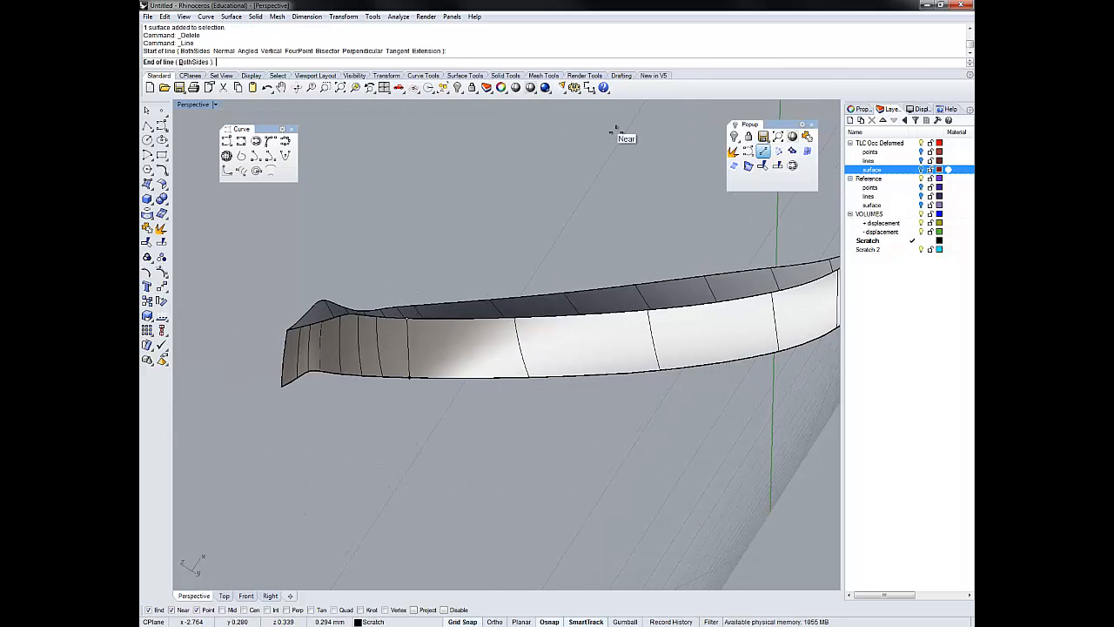
key(Escape)
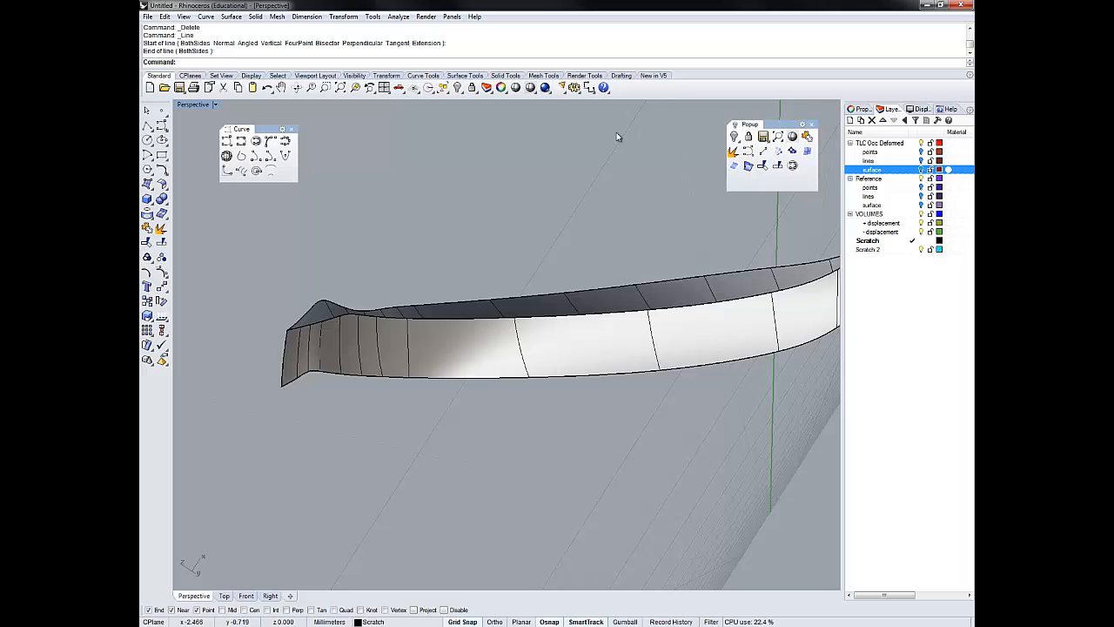
- Split the two long border curves using the connecting line as the cutting object
click(434, 318)
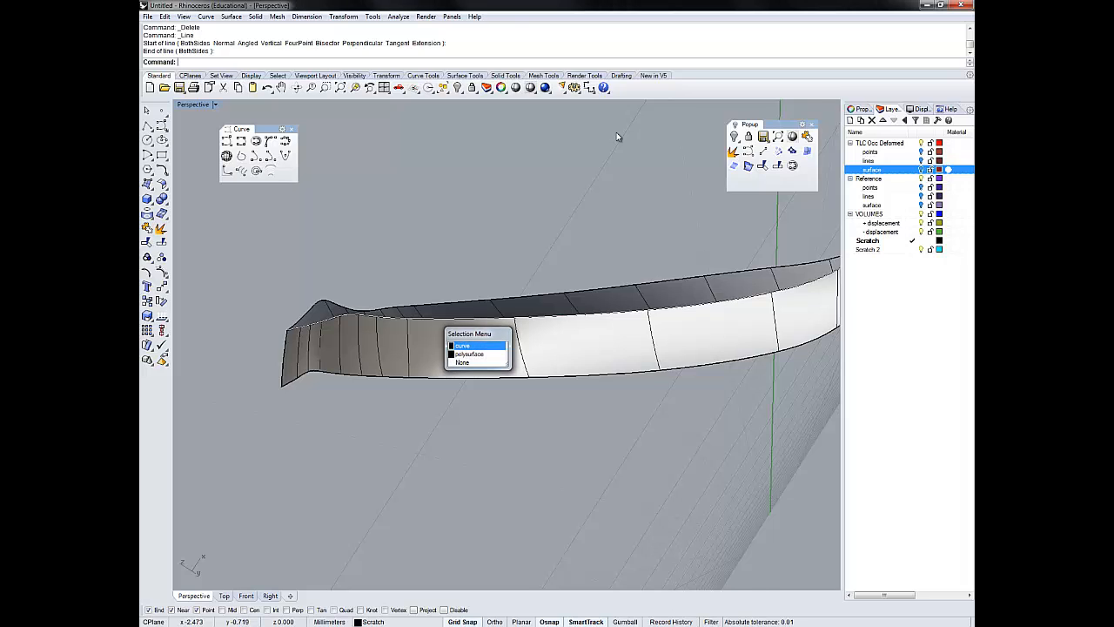
key(Escape)
shift+click(439, 377)
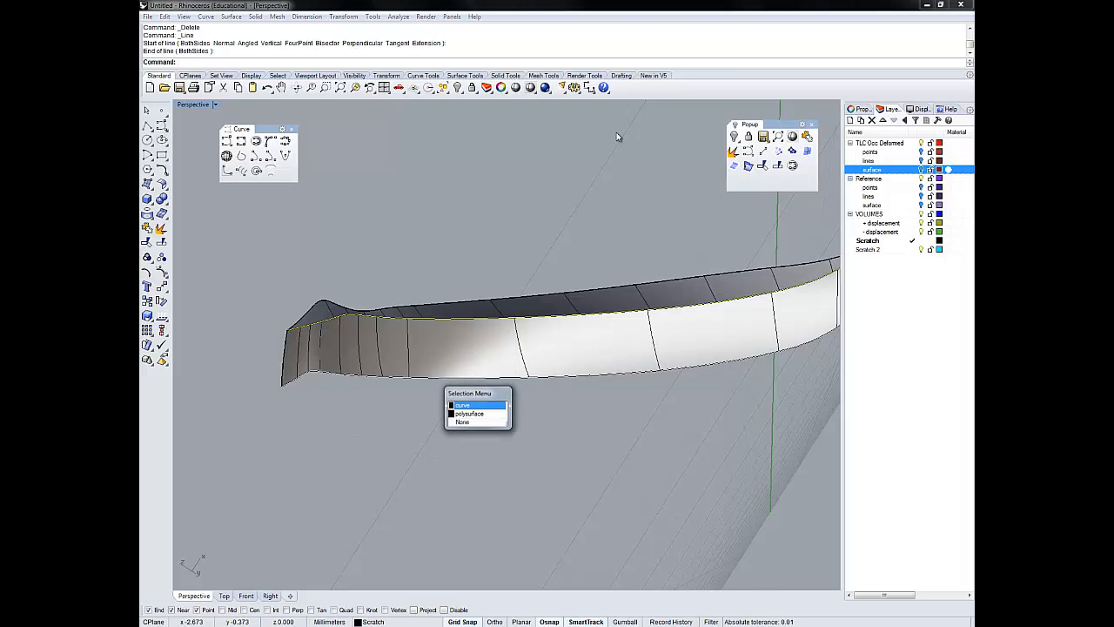
click(473, 405)
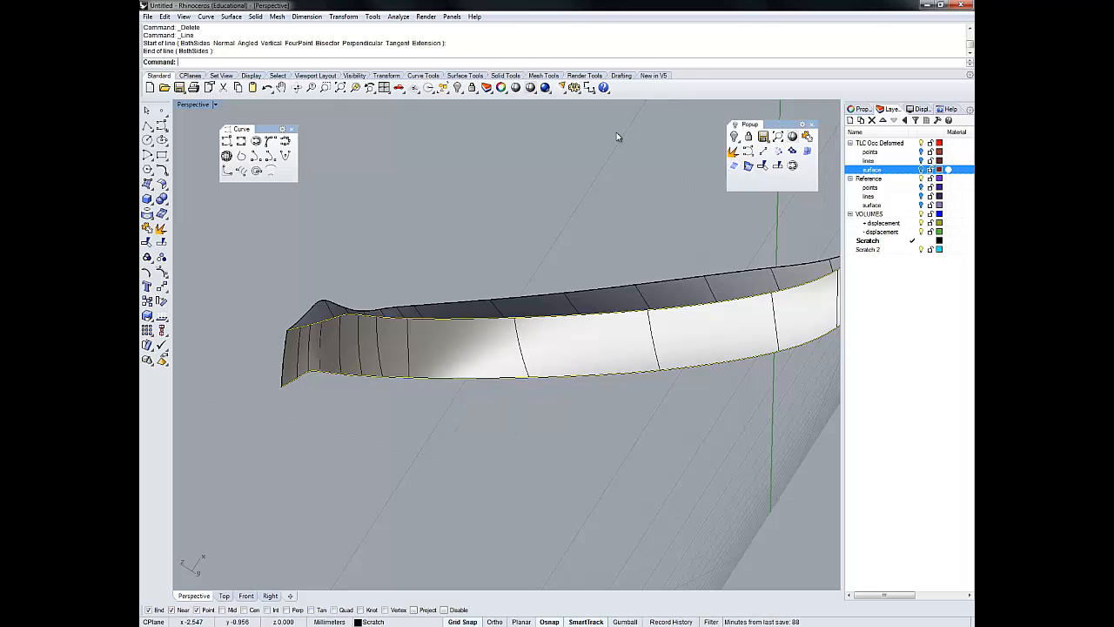
shift+right_drag(618, 136, 494, 145)
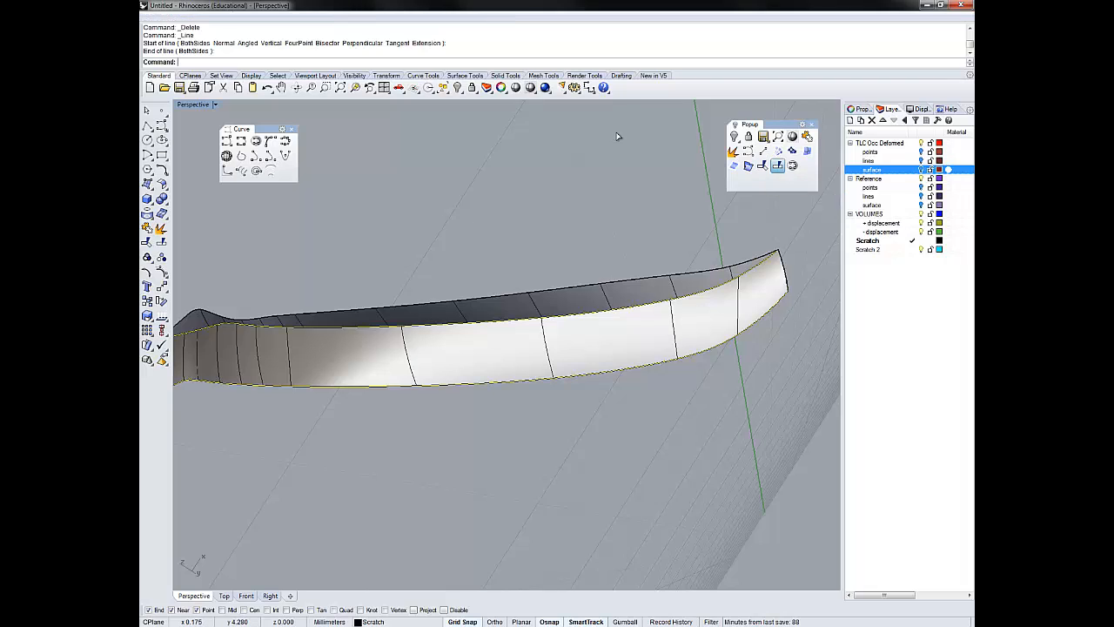
click(777, 166)
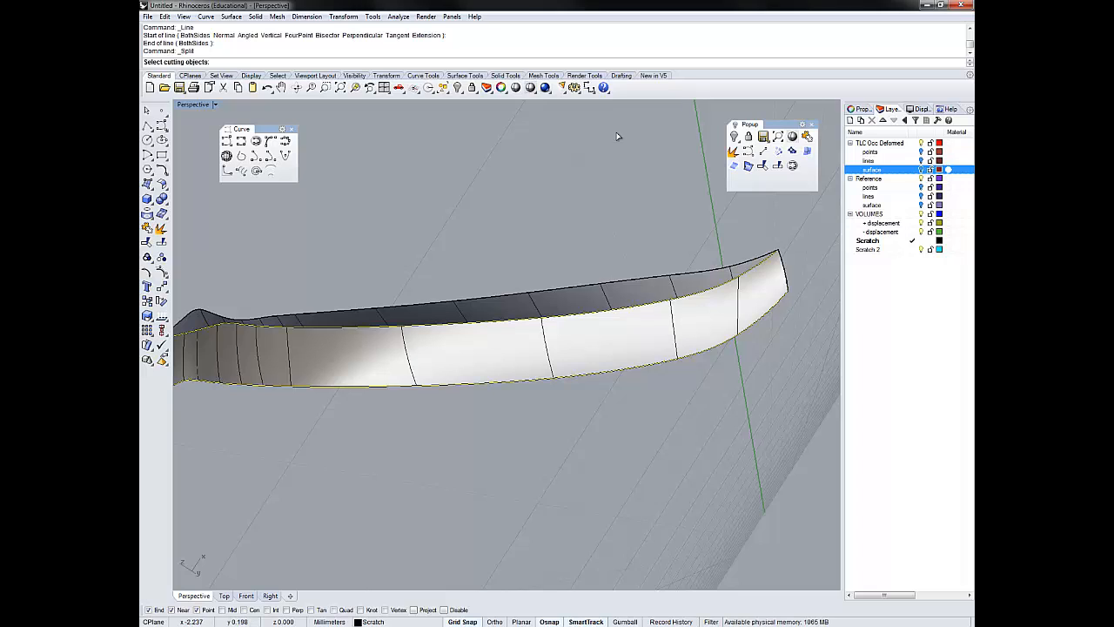
click(289, 357)
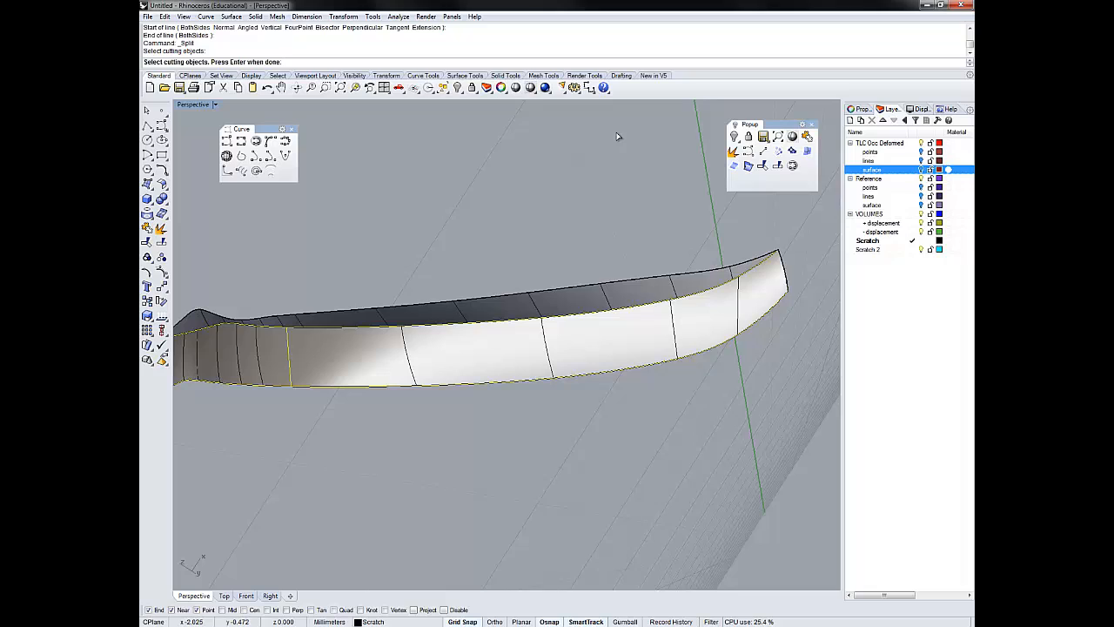
key(Return)
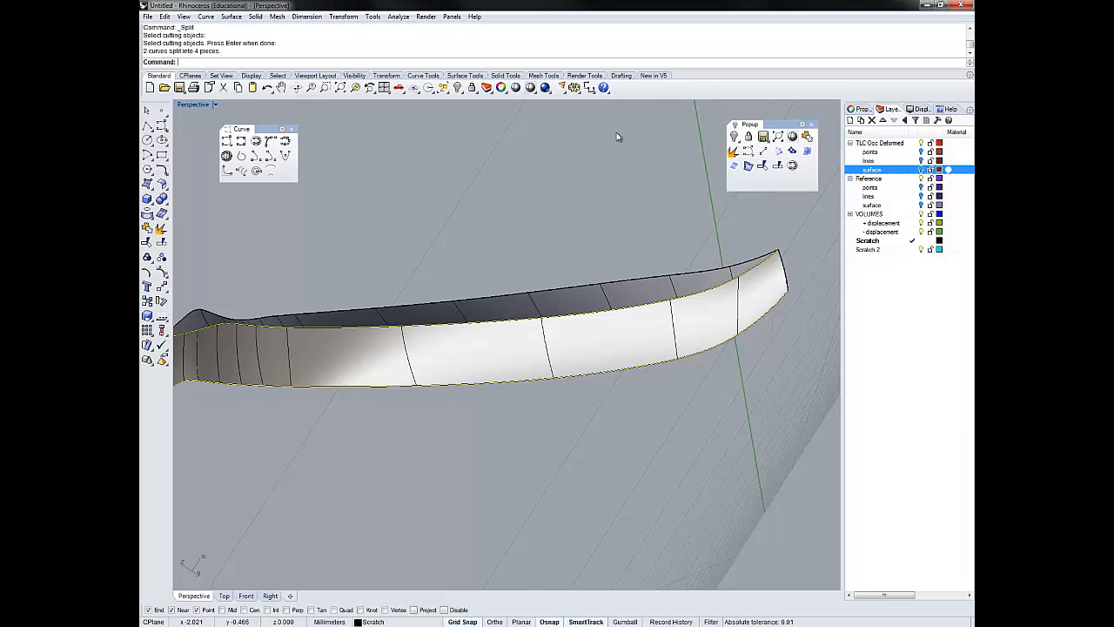
key(Escape)
- Create an edge surface from the two longer split border pieces, the connecting line and the short curve at the far end
click(353, 327)
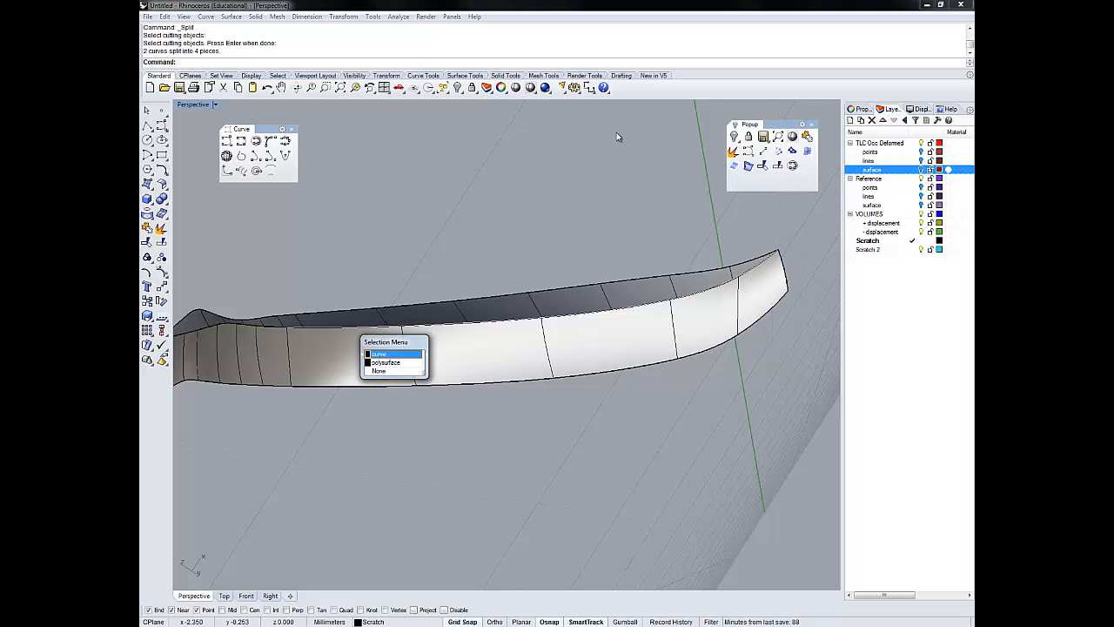
click(379, 354)
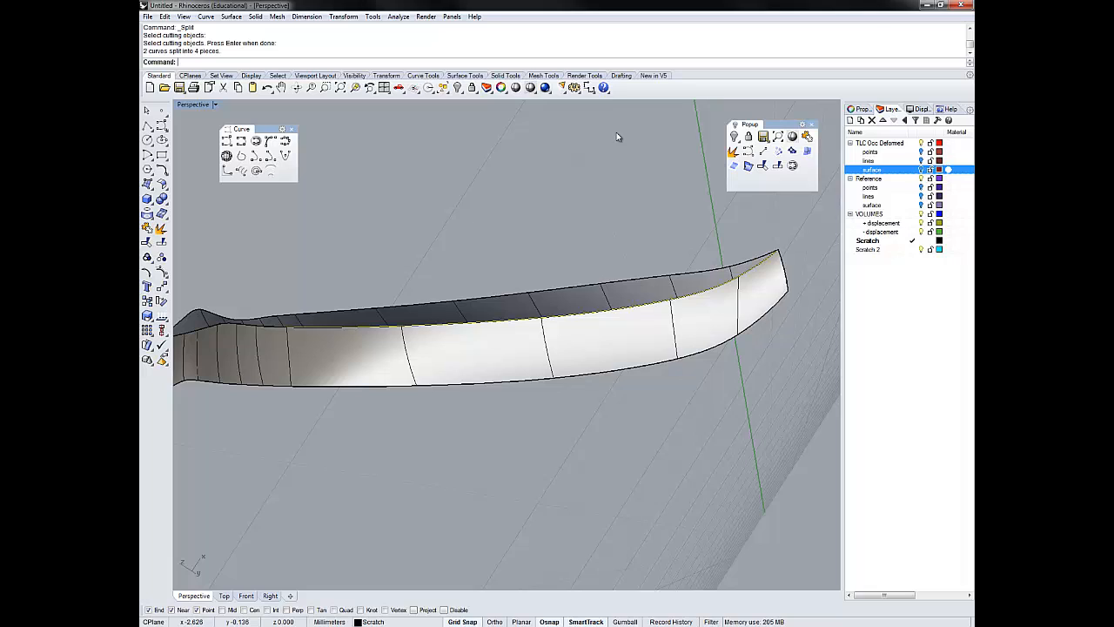
shift+click(329, 386)
click(369, 413)
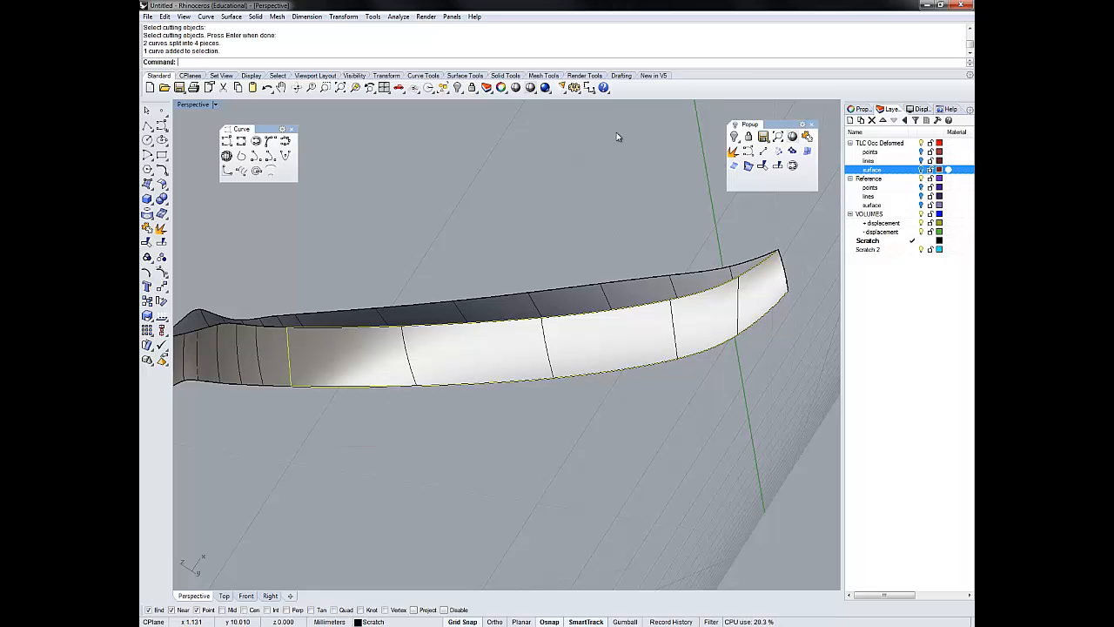
shift+click(785, 271)
click(823, 291)
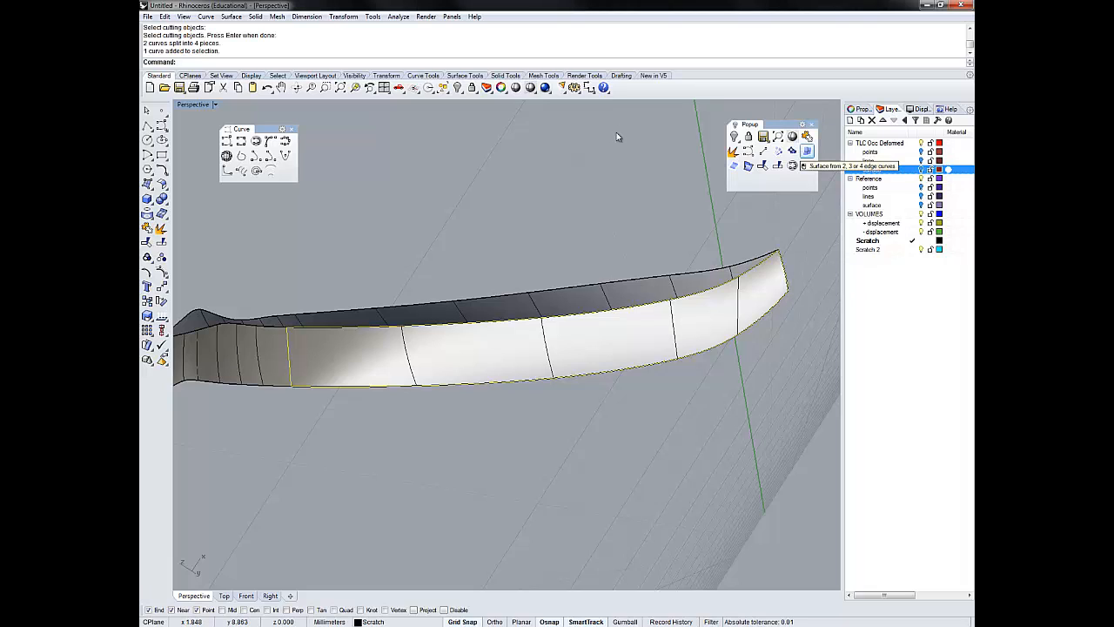
click(806, 151)
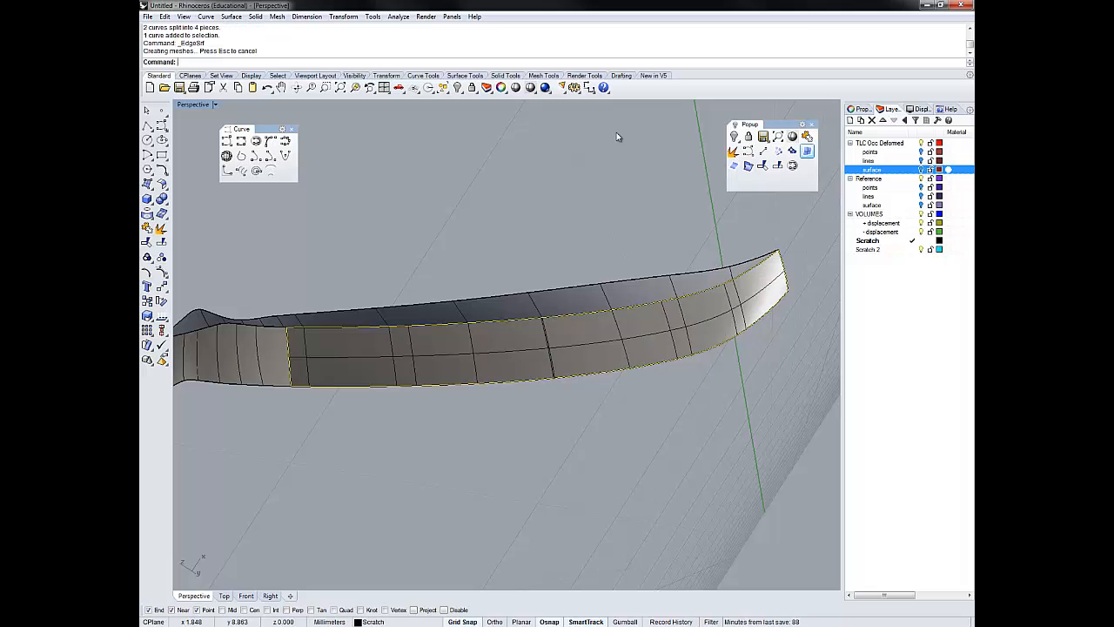
- Join the new edge surface to the open polysurface
right_drag(616, 133, 616, 135)
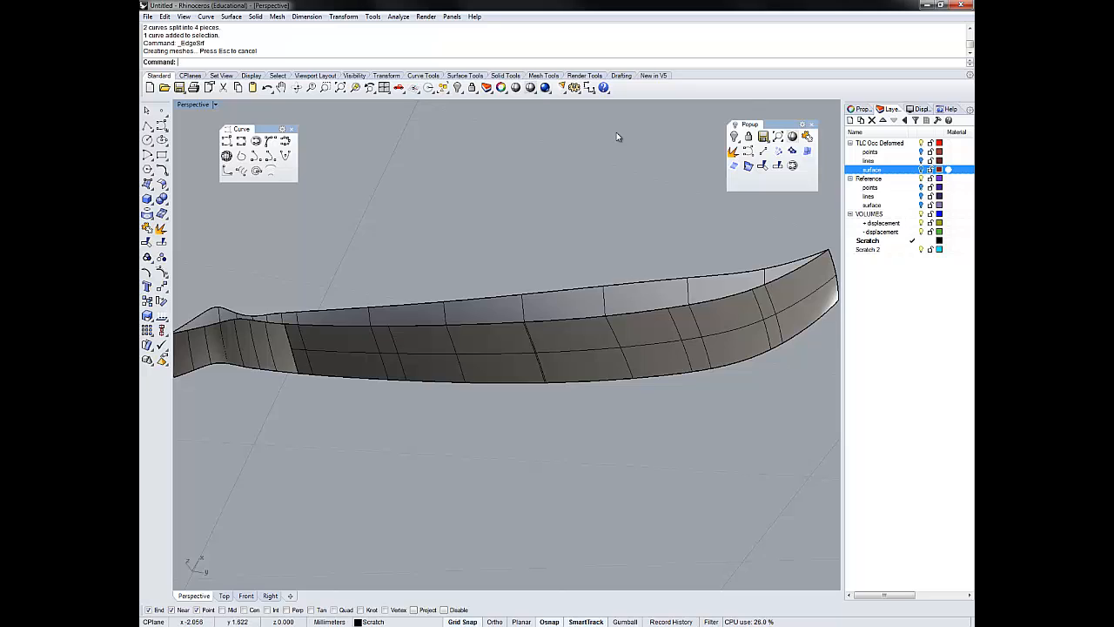
click(618, 136)
shift+click(618, 136)
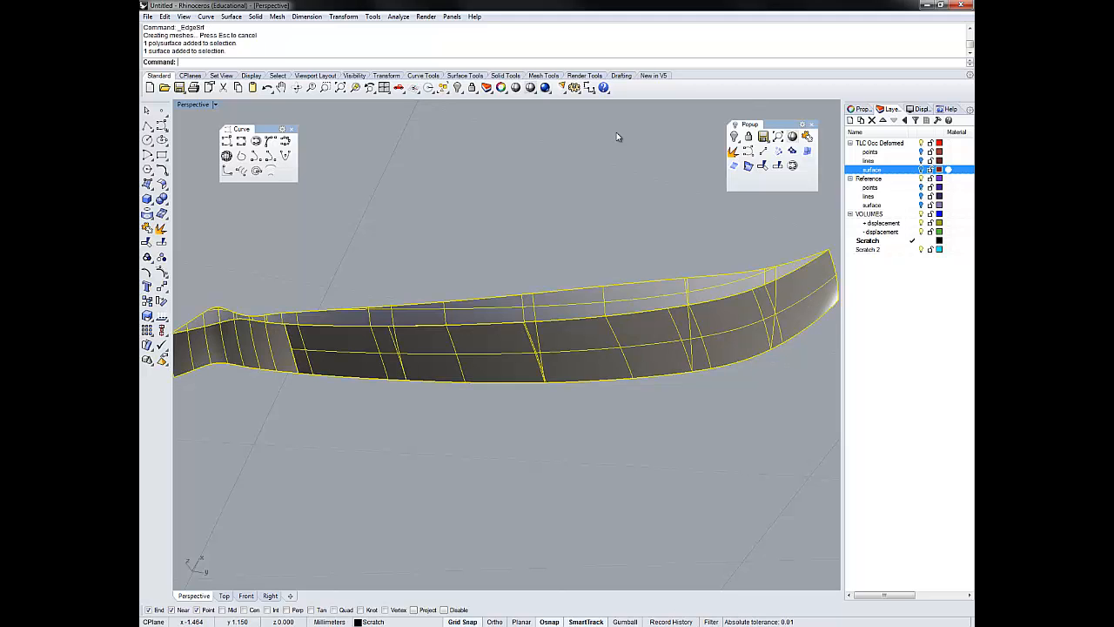
key(Return)
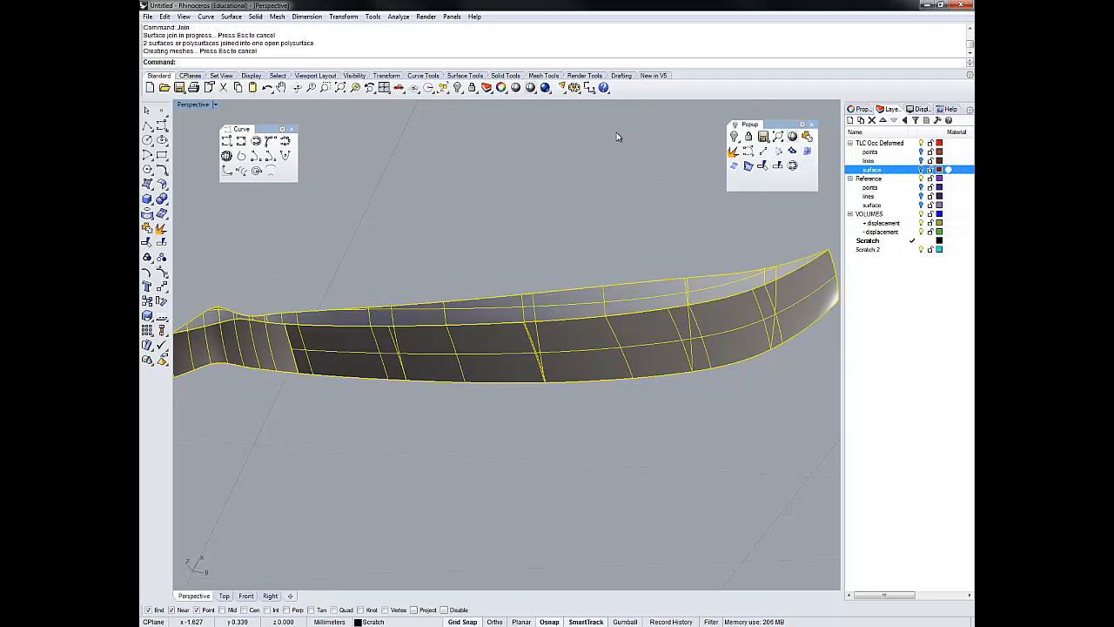
key(Escape)
- Duplicate the remaining open border of the joined polysurface as a curve
right_drag(618, 137, 618, 137)
key(ctrl+a)
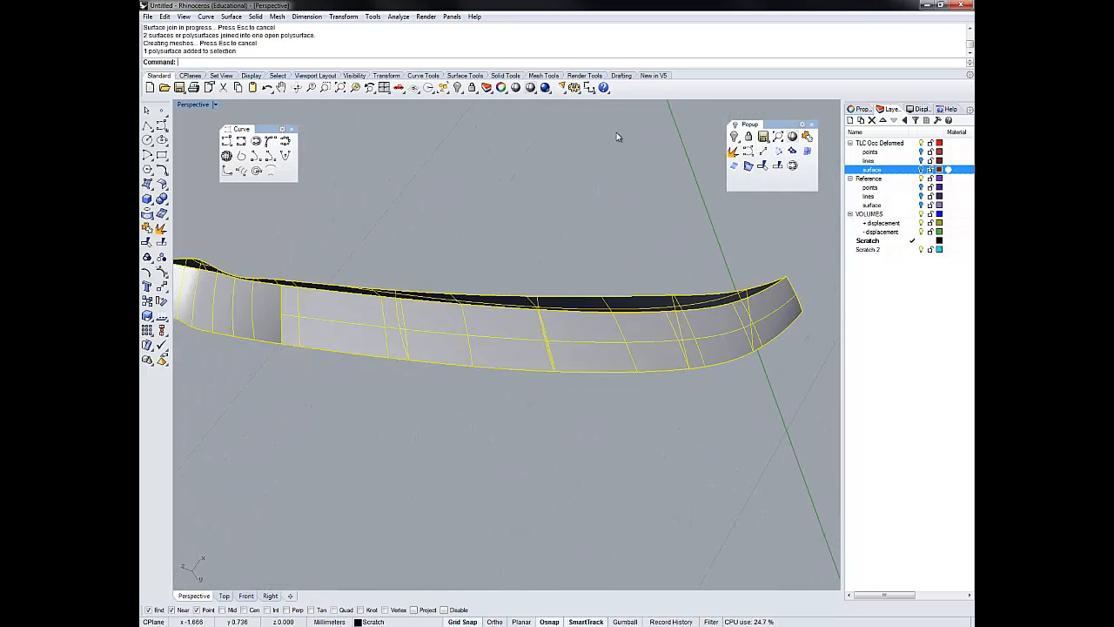
text(DupBorder)
key(Return)
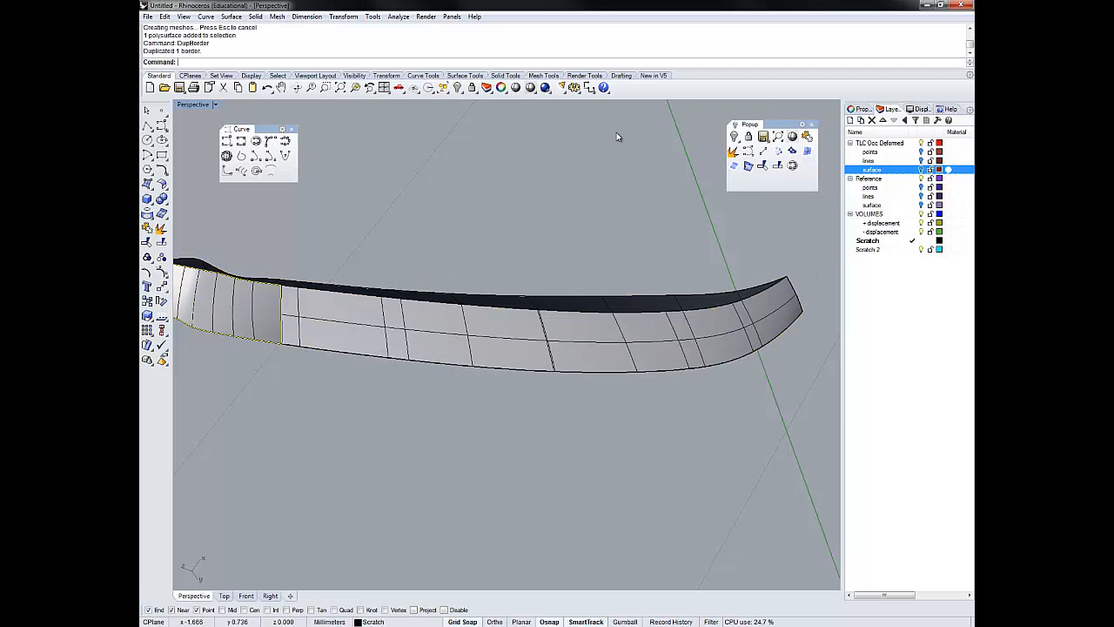
shift+right_drag(618, 136, 618, 137)
click(618, 137)
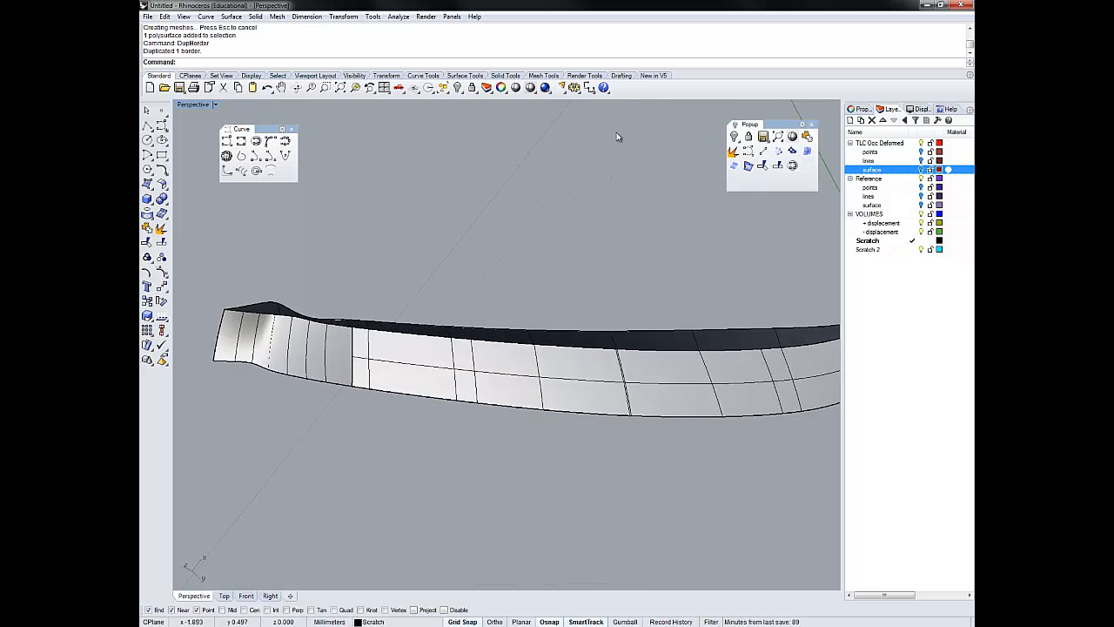
- Delete all leftover construction curves by inverting the selection of the joined polysurface
key(ctrl+a)
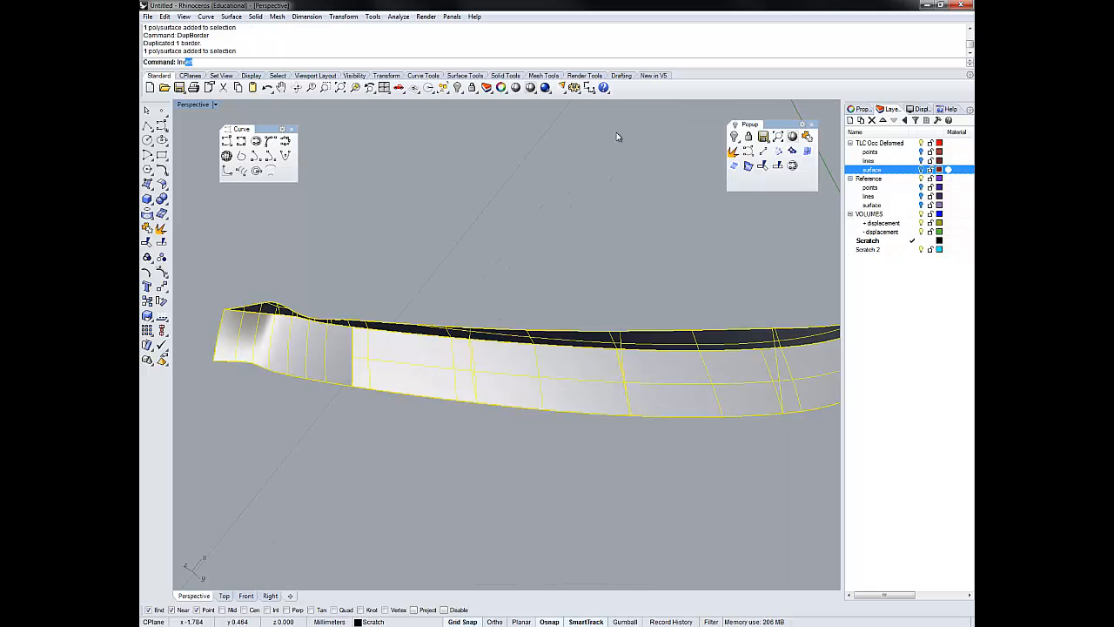
key(Return)
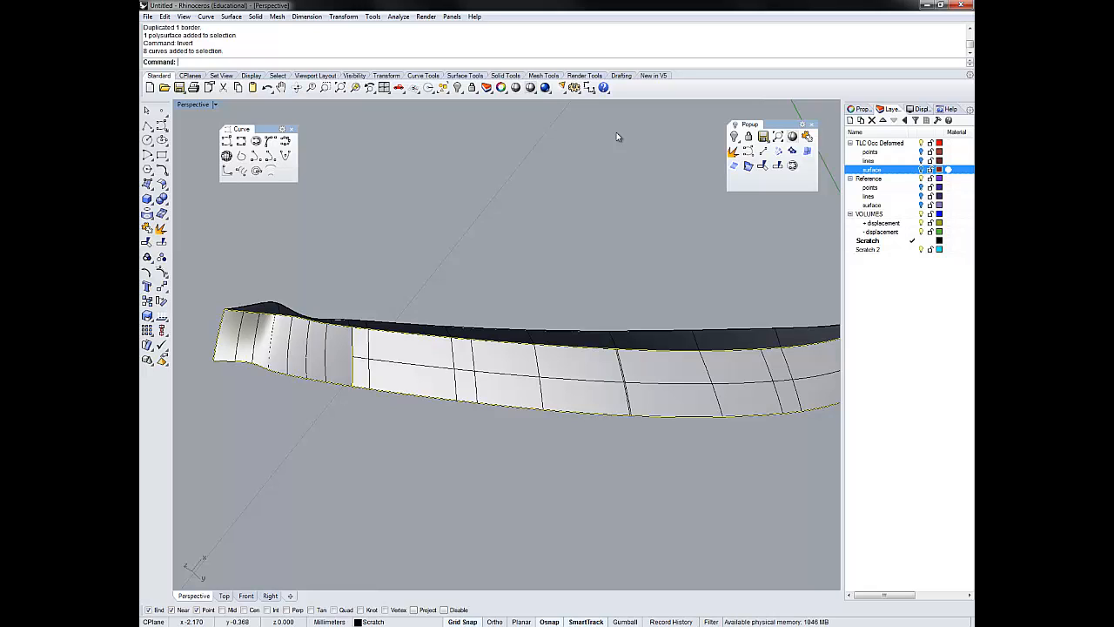
key(Delete)
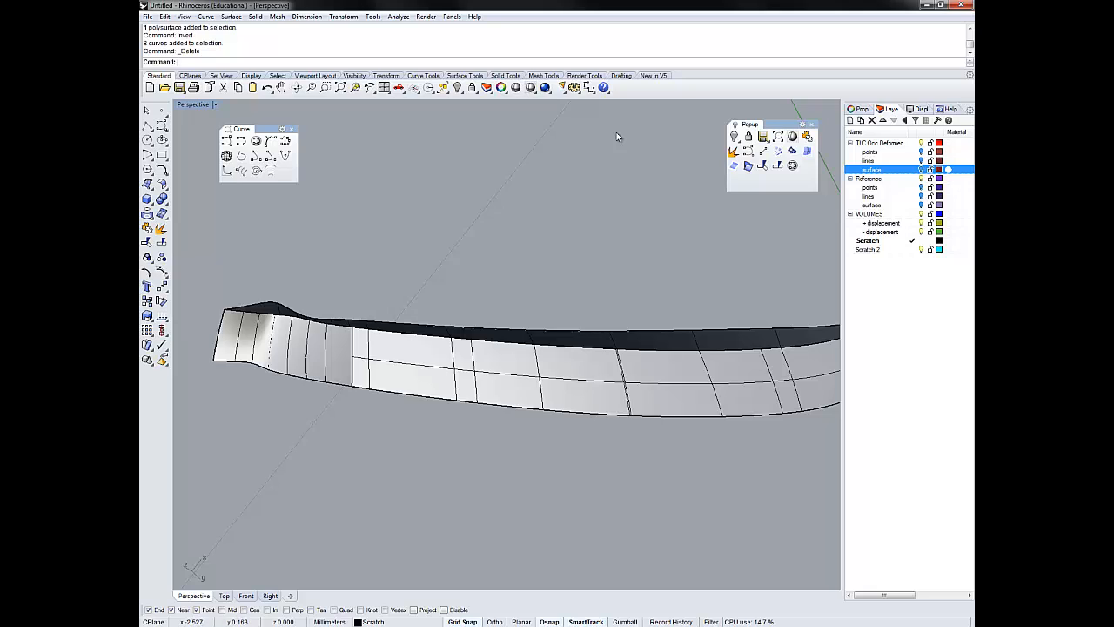
- Duplicate the border of the cleaned-up polysurface around its remaining opening
key(ctrl+a)
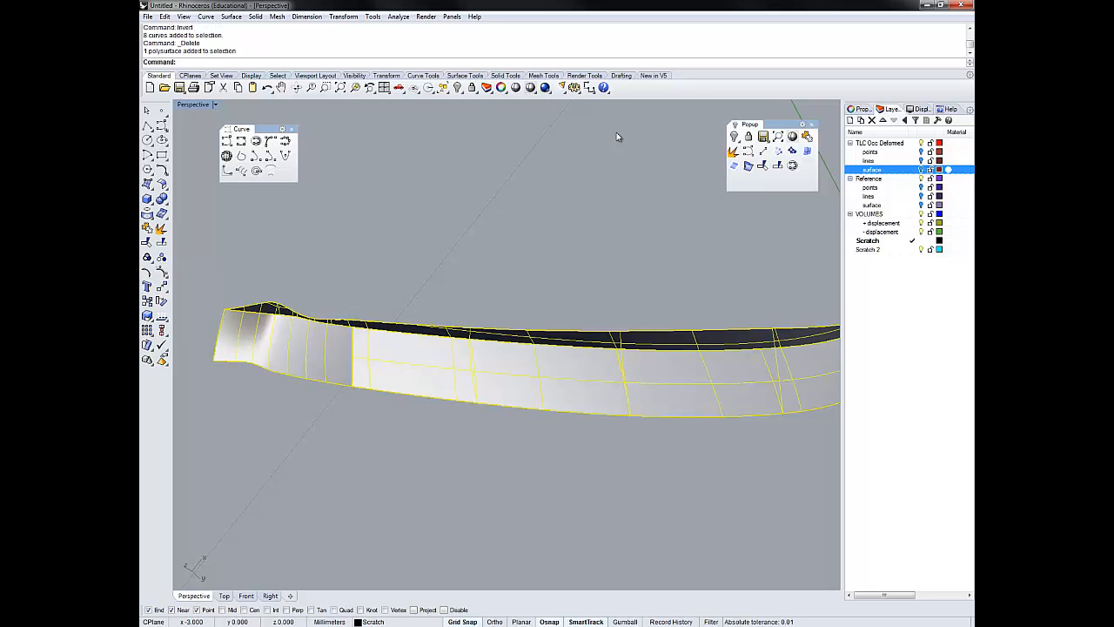
text(DupBorder)
key(Return)
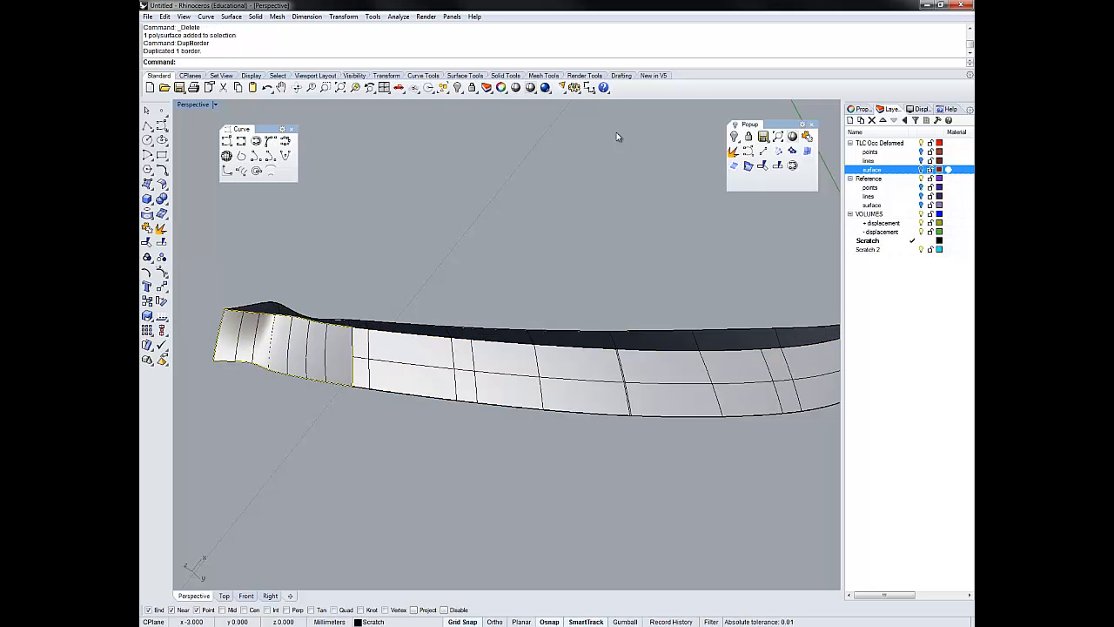
- Explode the duplicated border curve around the remaining opening into separate segments
shift+right_drag(618, 136, 715, 151)
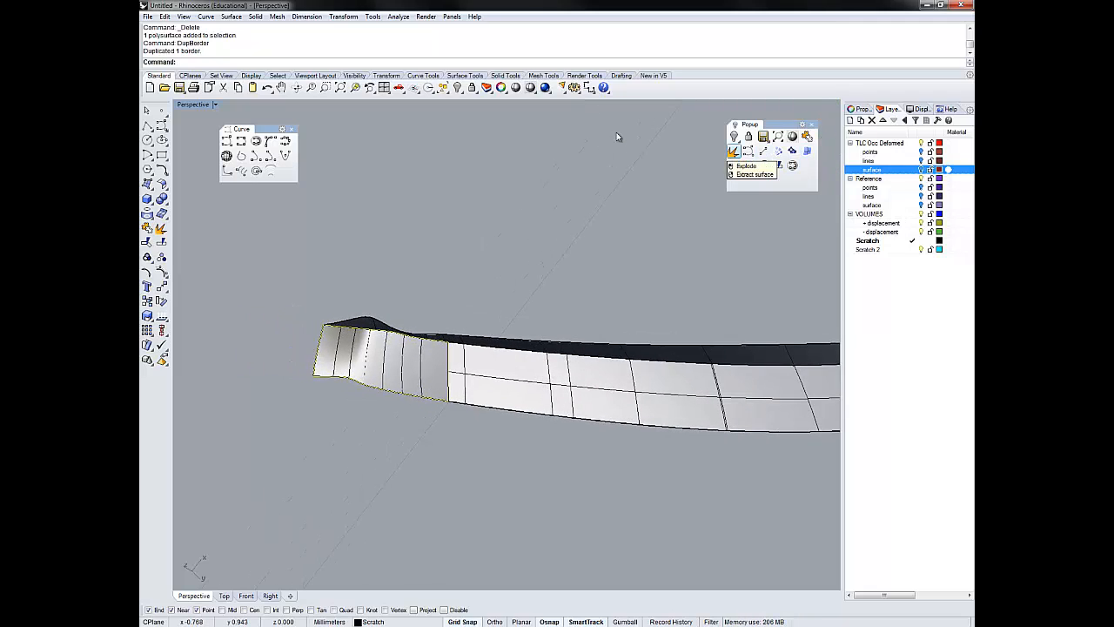
click(734, 150)
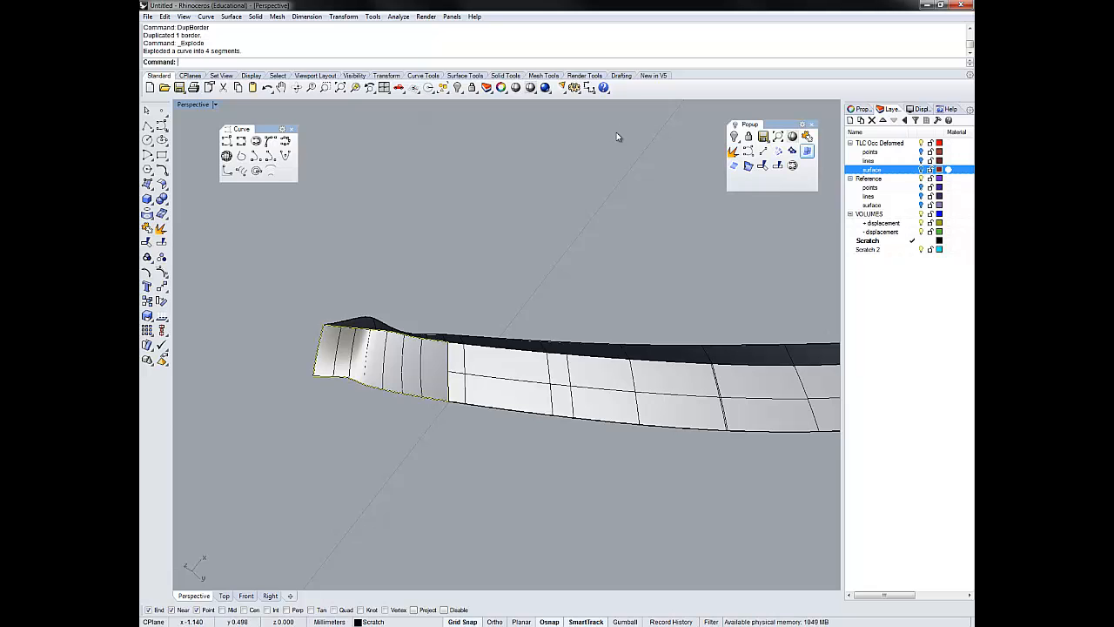
- Try to close the whole remaining opening with one edge surface from the four border segments
click(807, 150)
scroll(616, 133, up, 10)
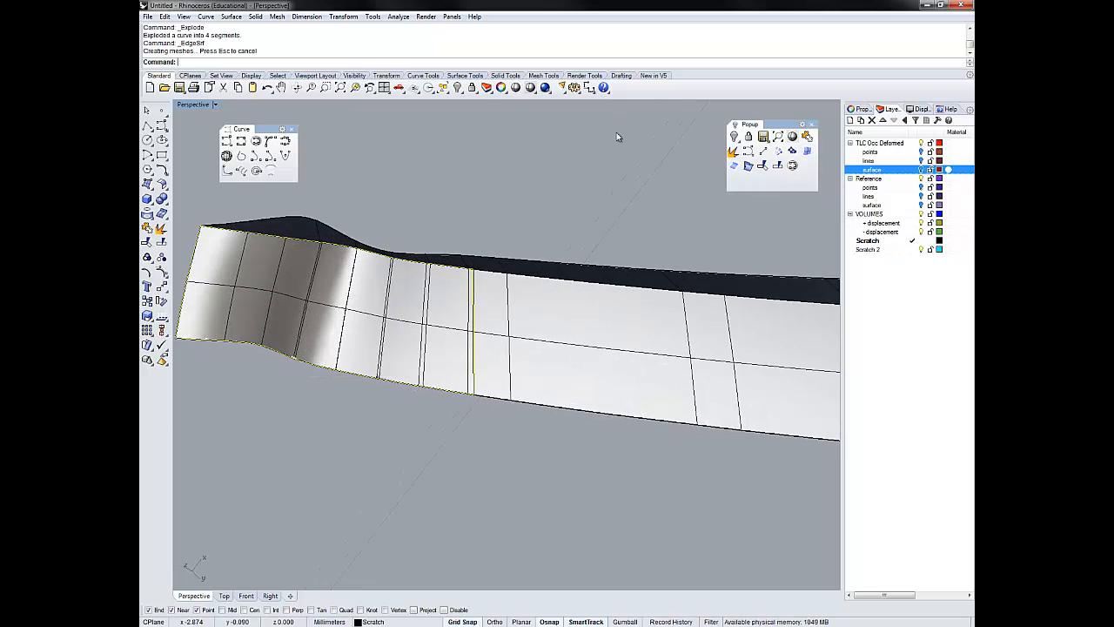
shift+right_drag(616, 133, 640, 148)
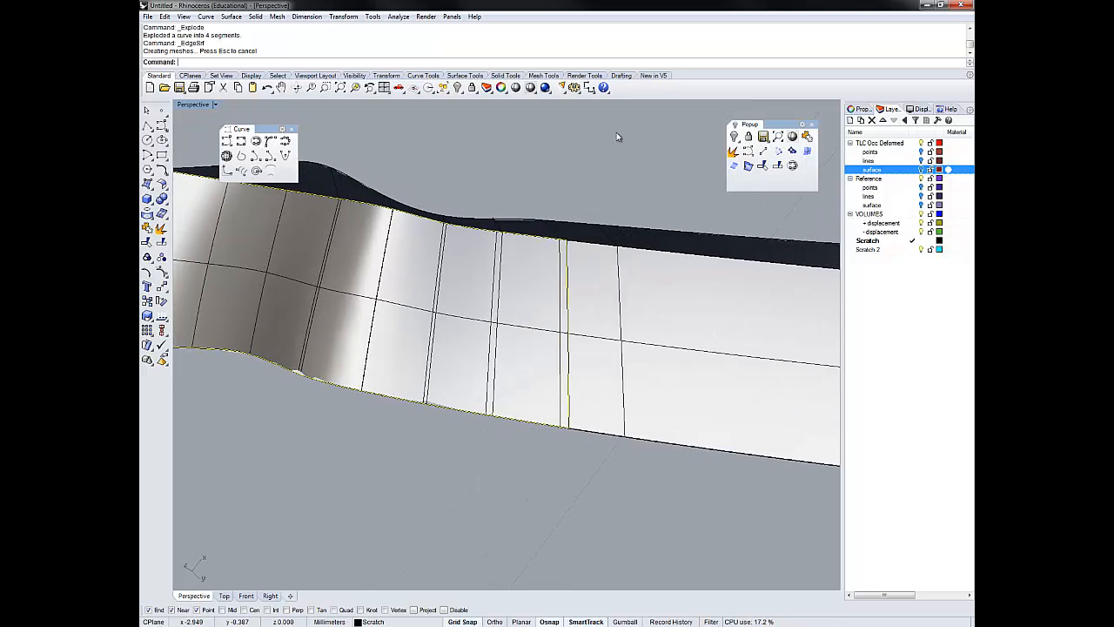
scroll(616, 133, down, 5)
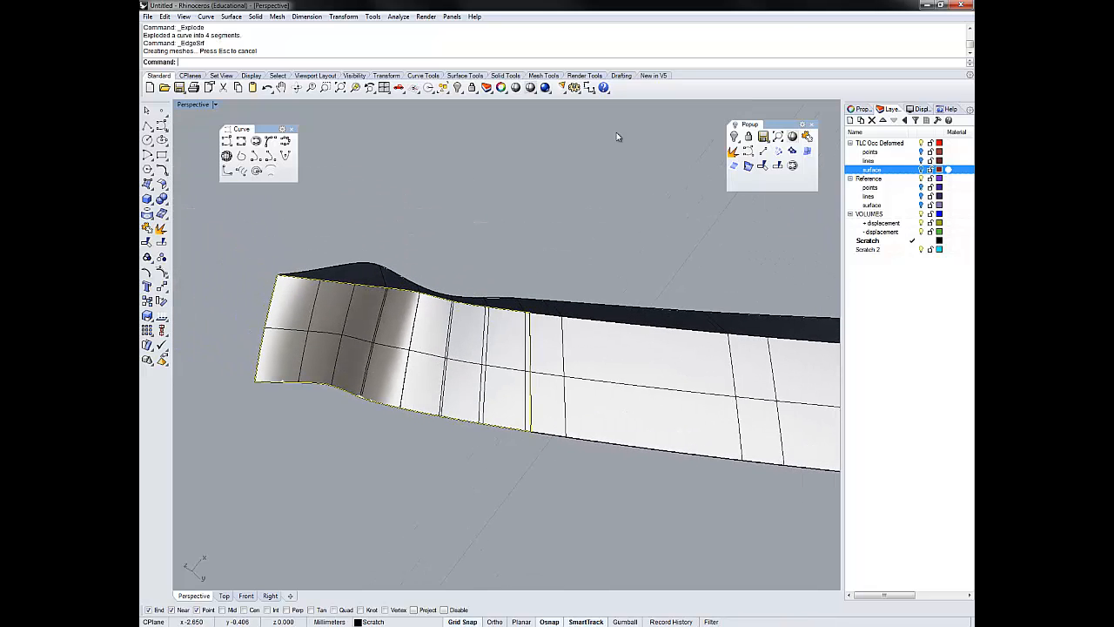
key(ctrl+z)
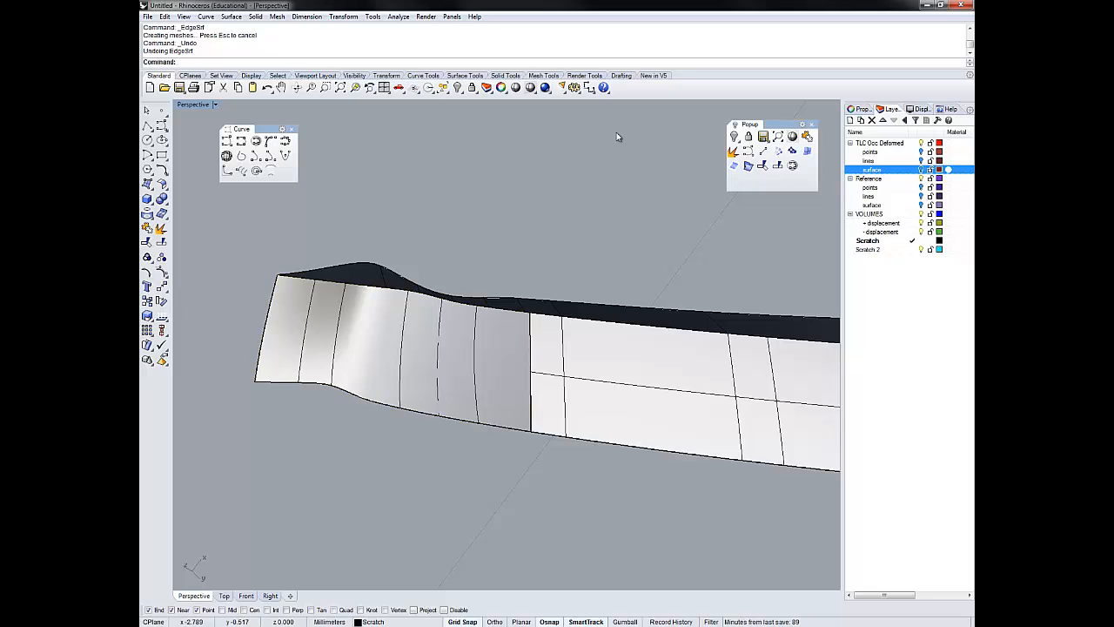
- Draw a line across the remaining opening between its upper and lower border curves to divide it
mouse_move(616, 136)
right_down()
mouse_move(609, 124)
mouse_move(617, 136)
right_up()
click(763, 152)
click(616, 131)
click(616, 132)
- Split the upper and lower border curves of the opening using the dividing line as the cutting object
click(364, 302)
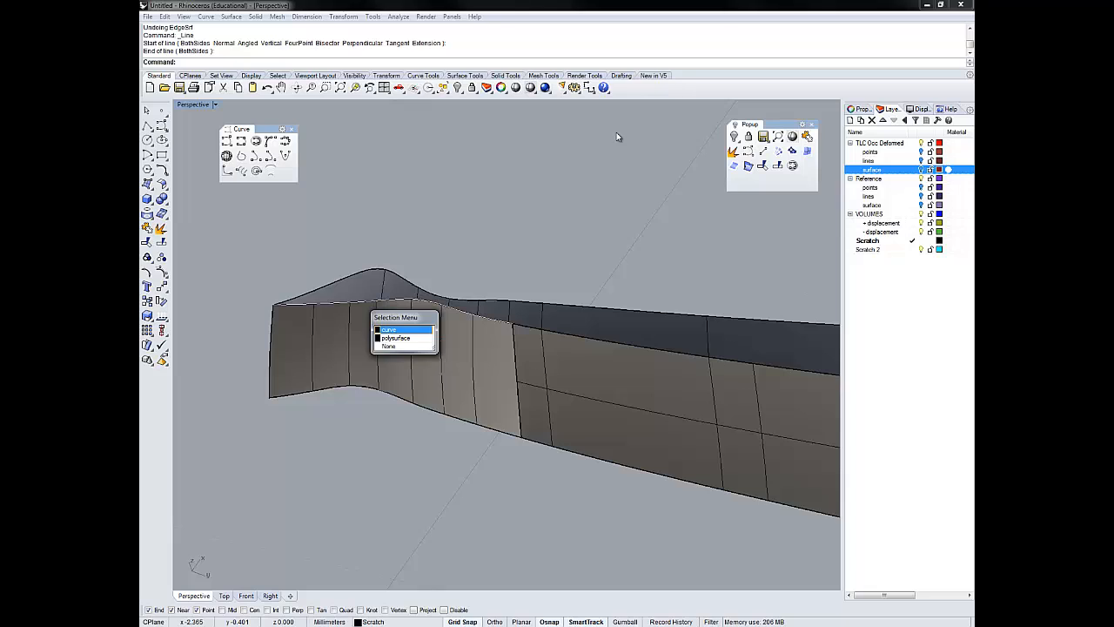
click(389, 329)
shift+click(361, 386)
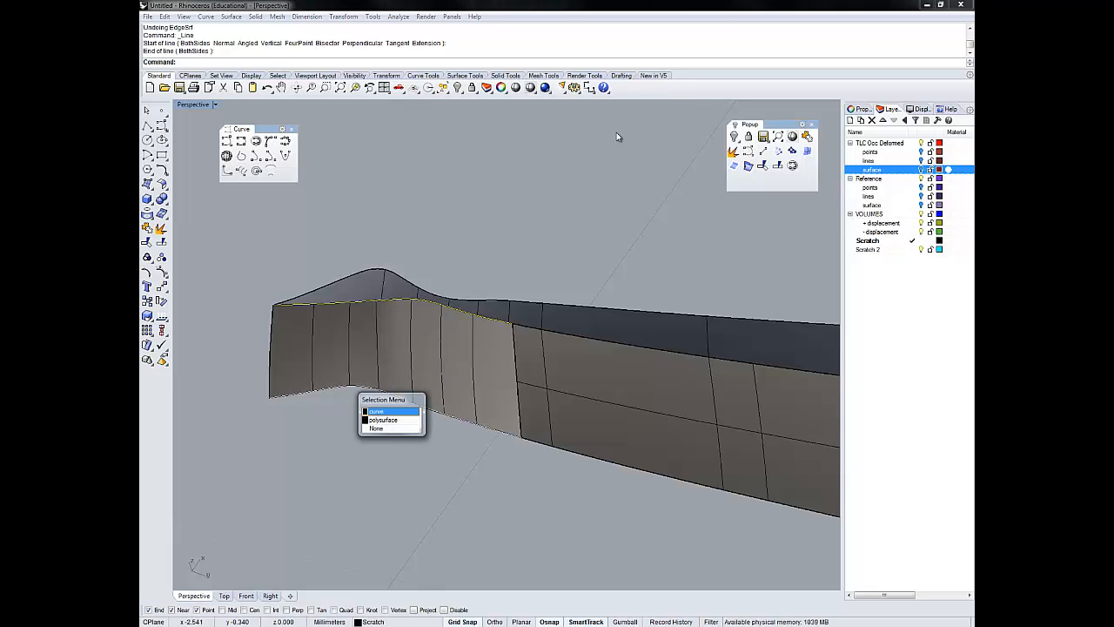
click(383, 406)
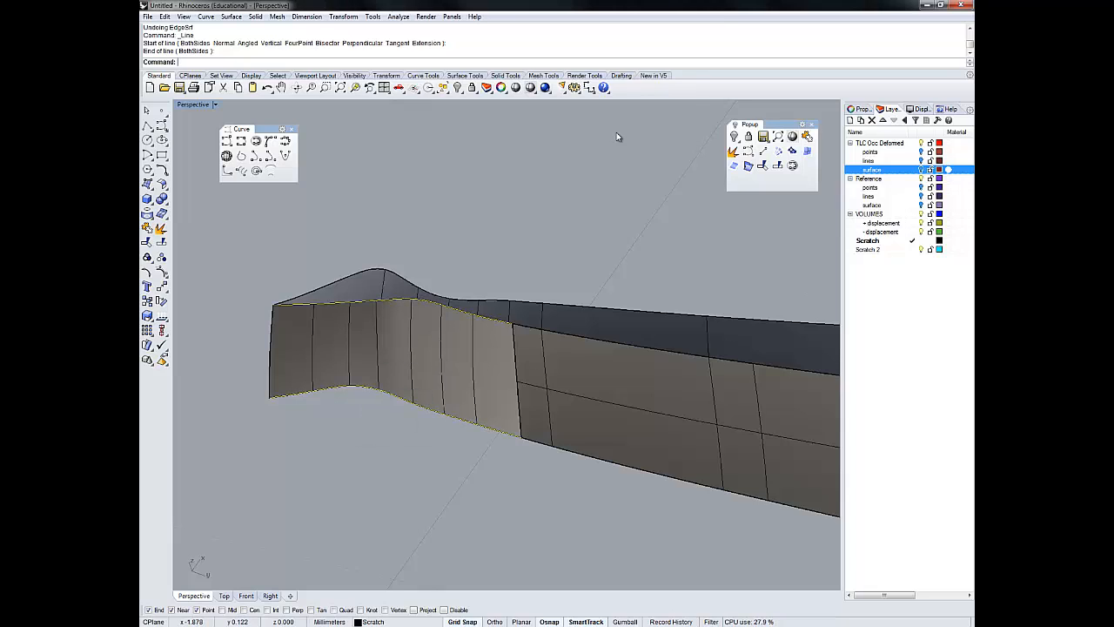
click(777, 166)
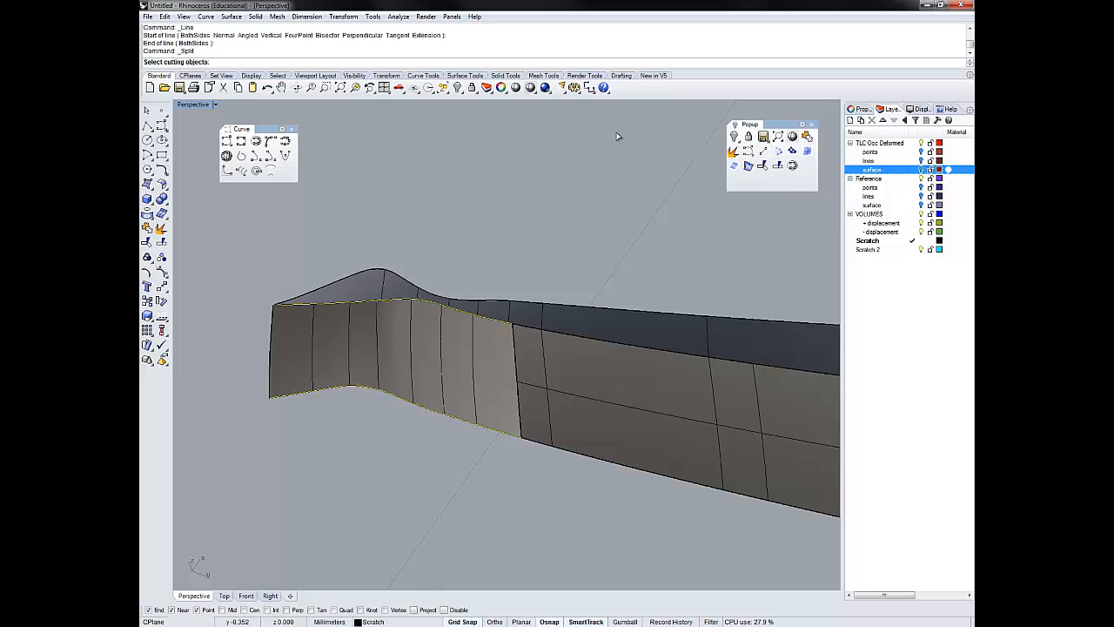
click(377, 348)
key(Return)
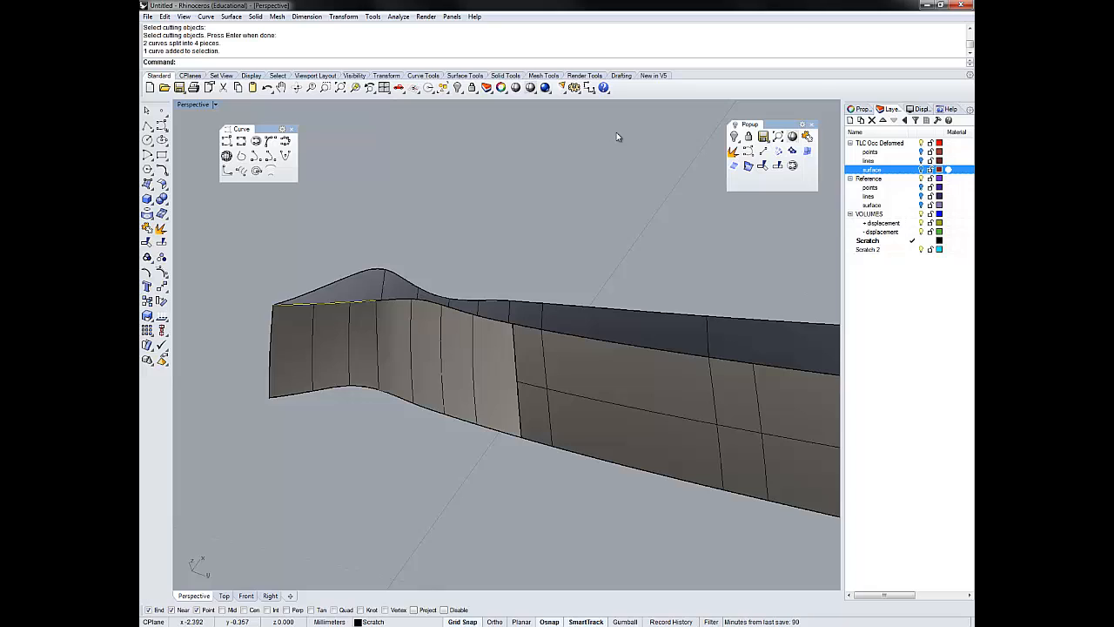
- Try to fill the end section of the opening with an edge surface from the split curves, dividing line and end curve
shift+click(378, 346)
shift+click(355, 386)
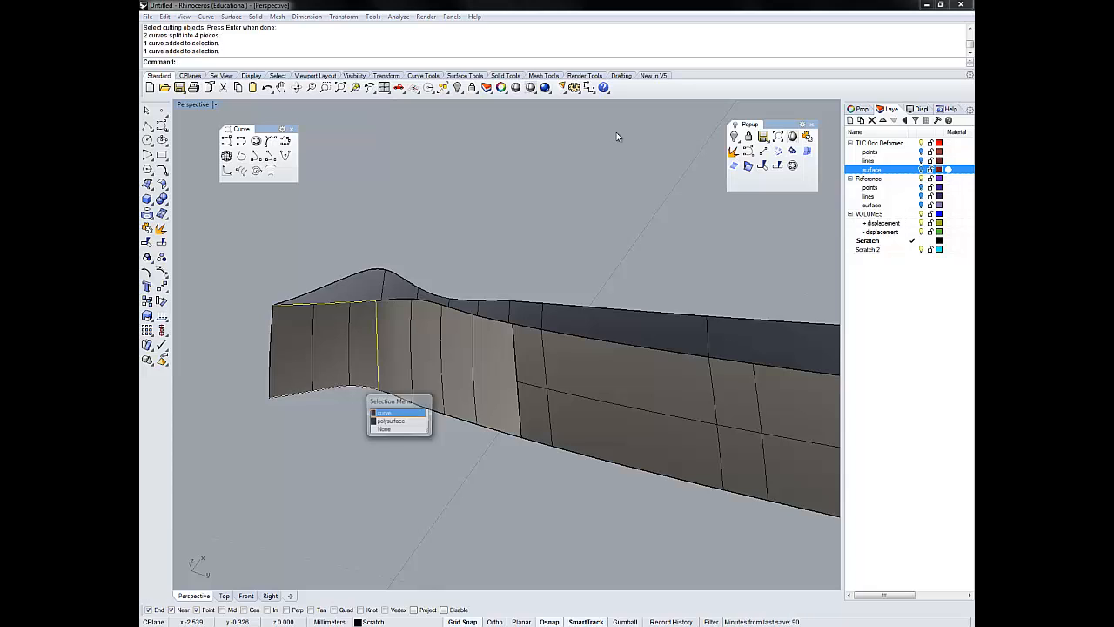
click(384, 412)
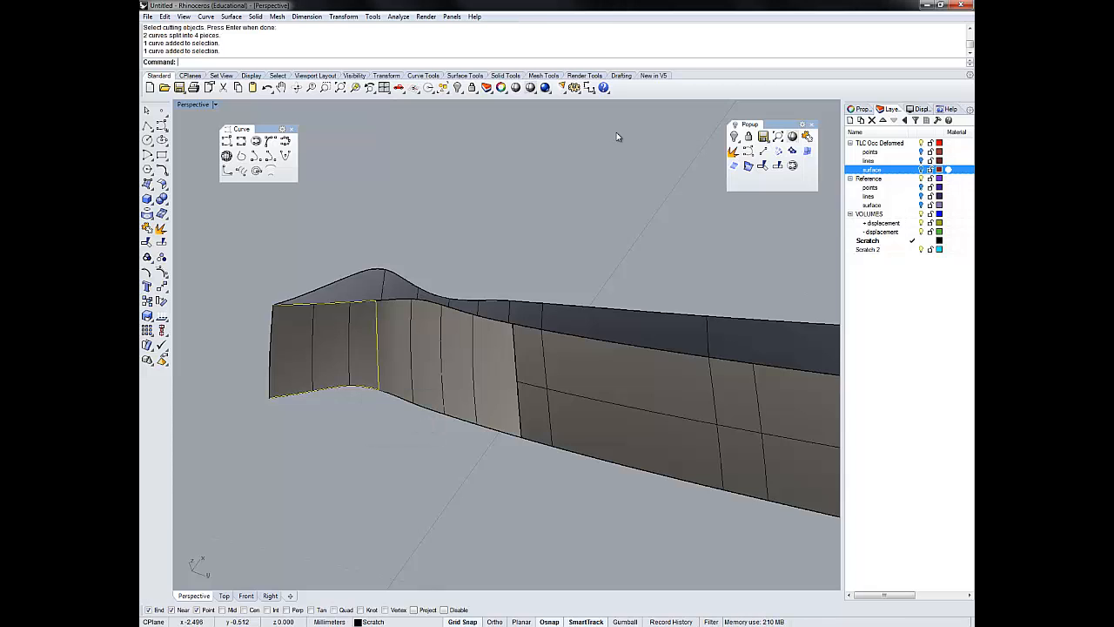
shift+click(272, 352)
click(557, 310)
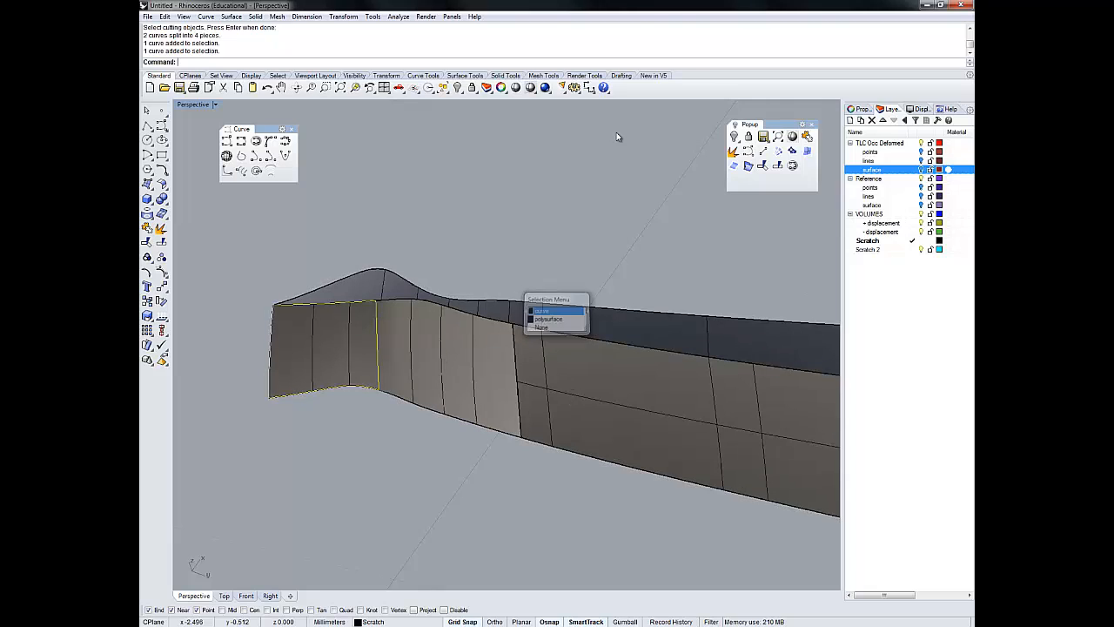
click(807, 150)
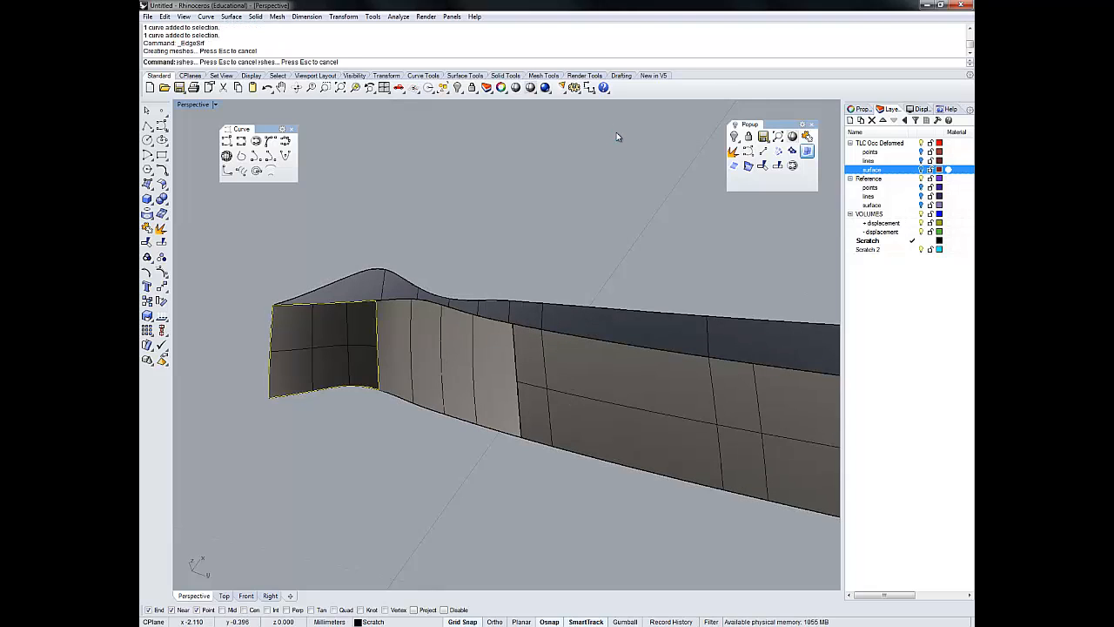
- Inspect the lower edge of the new end surface against the border and delete that surface
scroll(616, 132, up, 10)
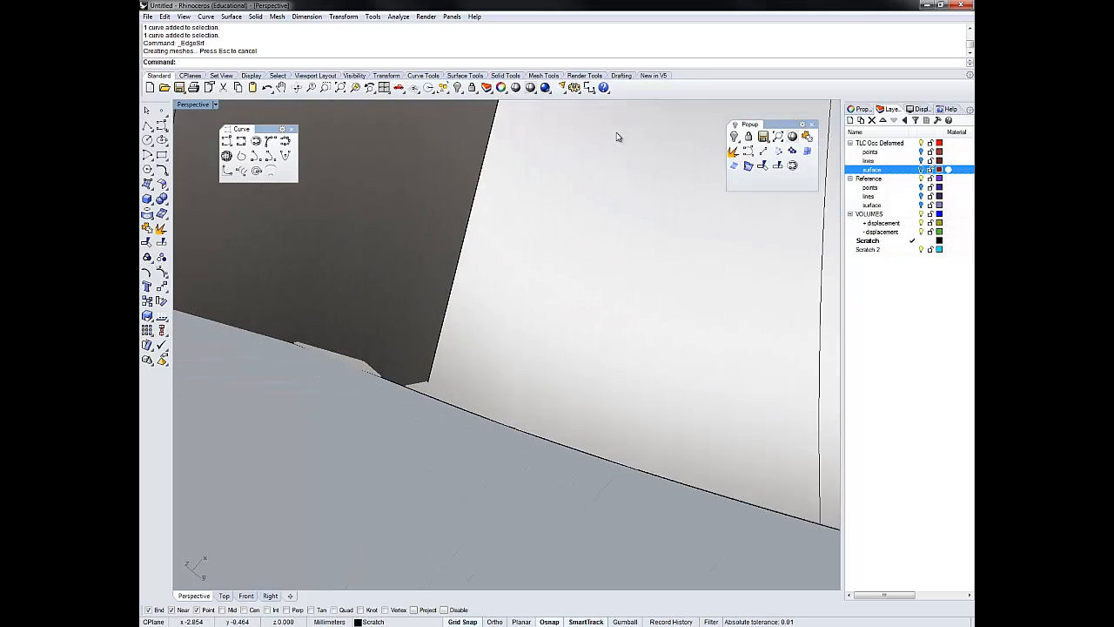
scroll(618, 133, down, 10)
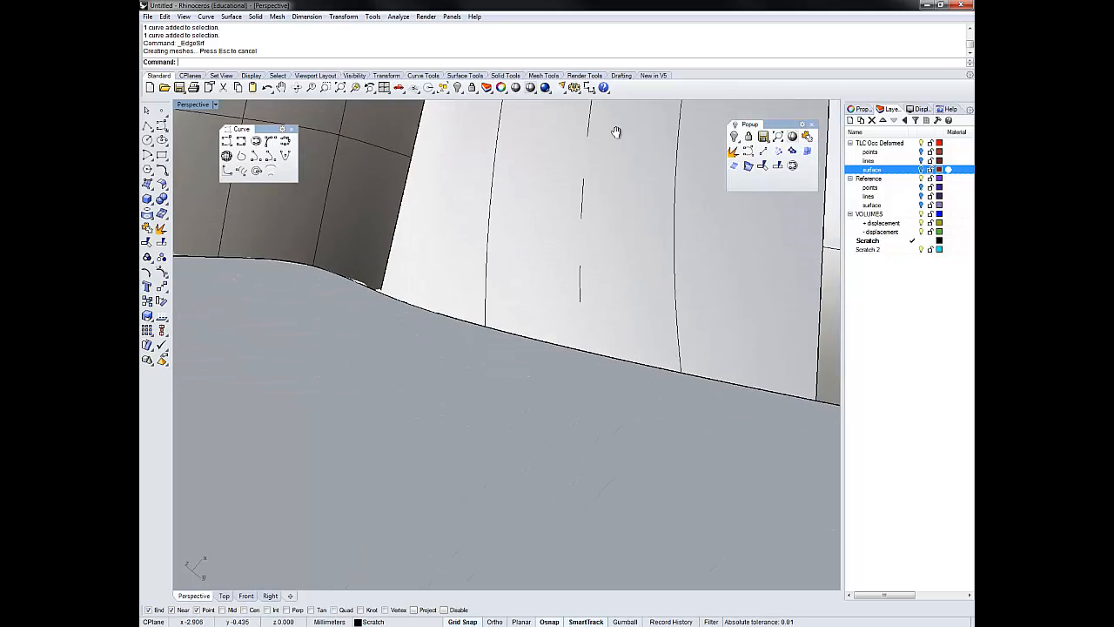
scroll(616, 136, down, 8)
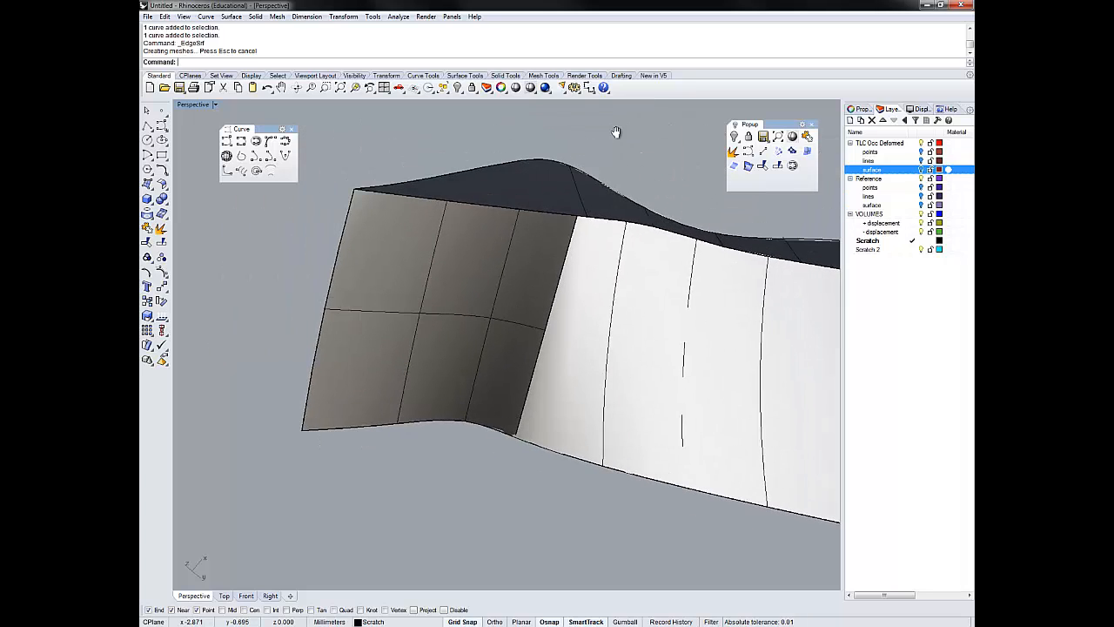
key(Delete)
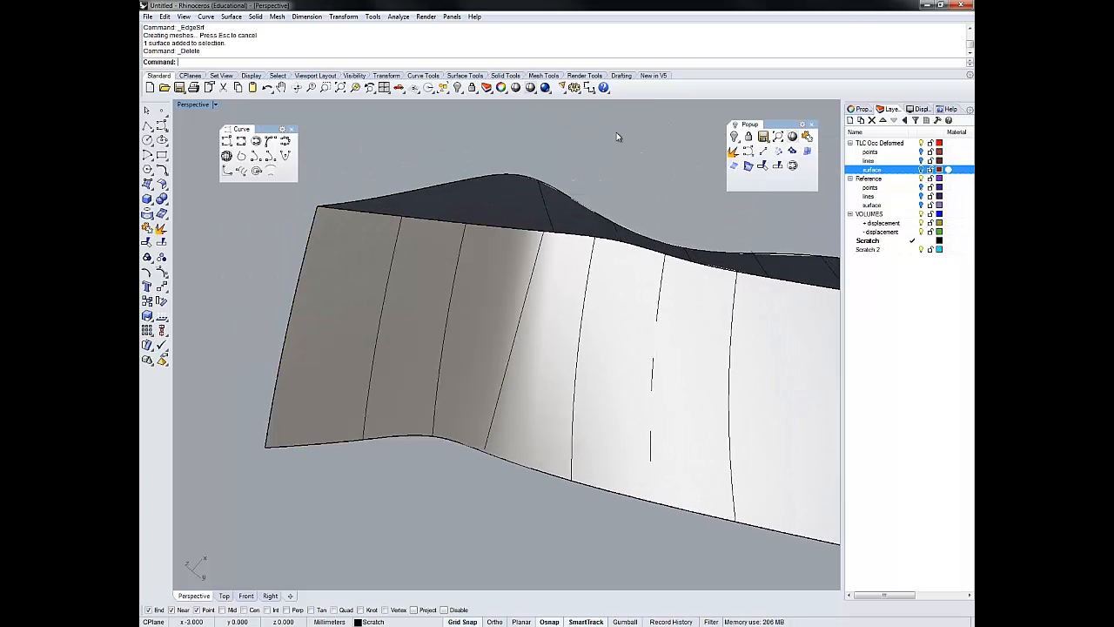
- Draw a second dividing line across the opening closer to its free end, from the lower to the upper border curve
click(763, 150)
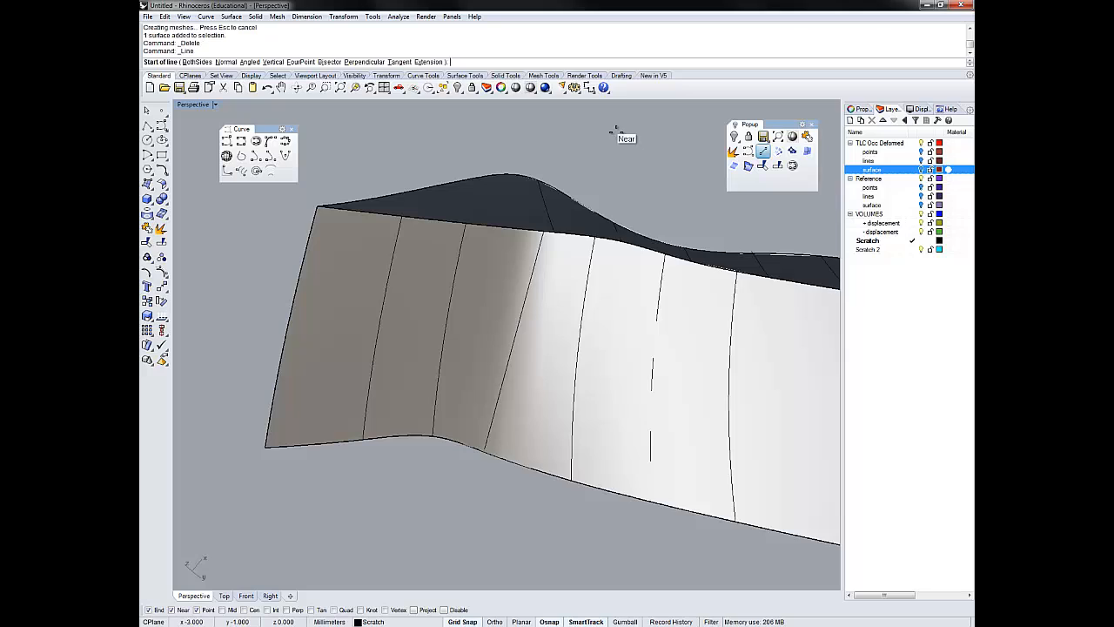
click(431, 435)
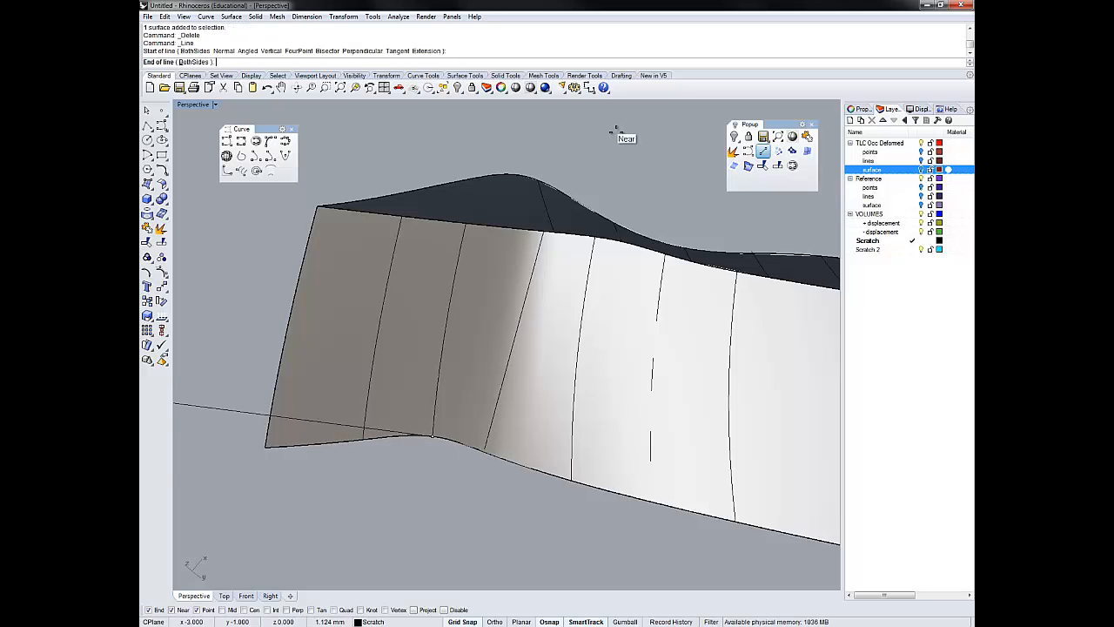
key(Escape)
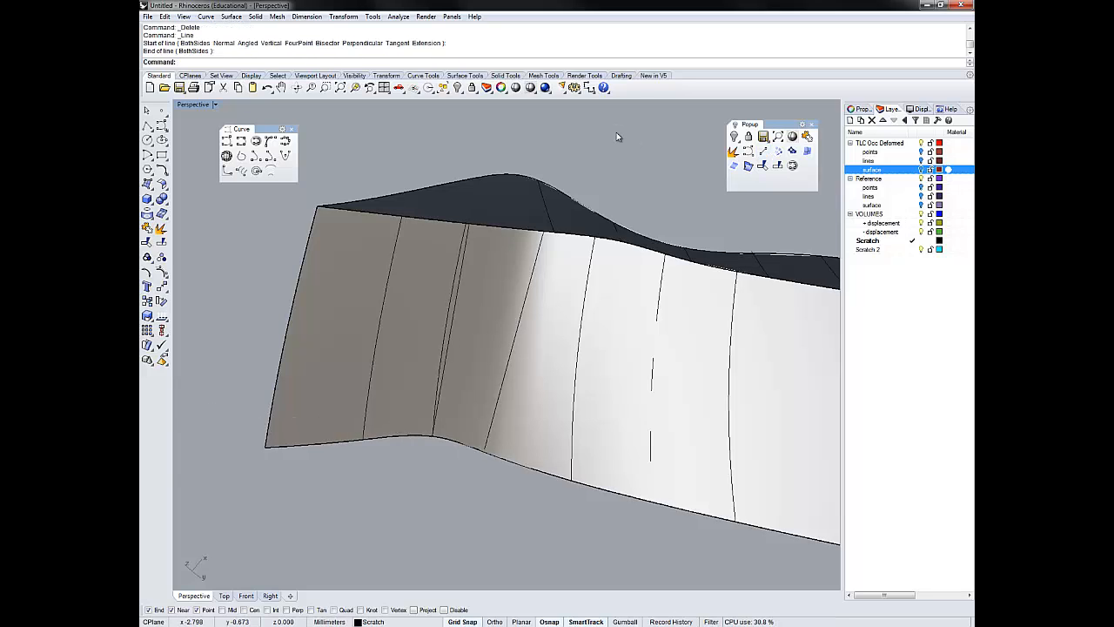
- Split the upper and lower end border curves using the second dividing line as the cutting object
click(453, 223)
click(481, 250)
shift+click(412, 436)
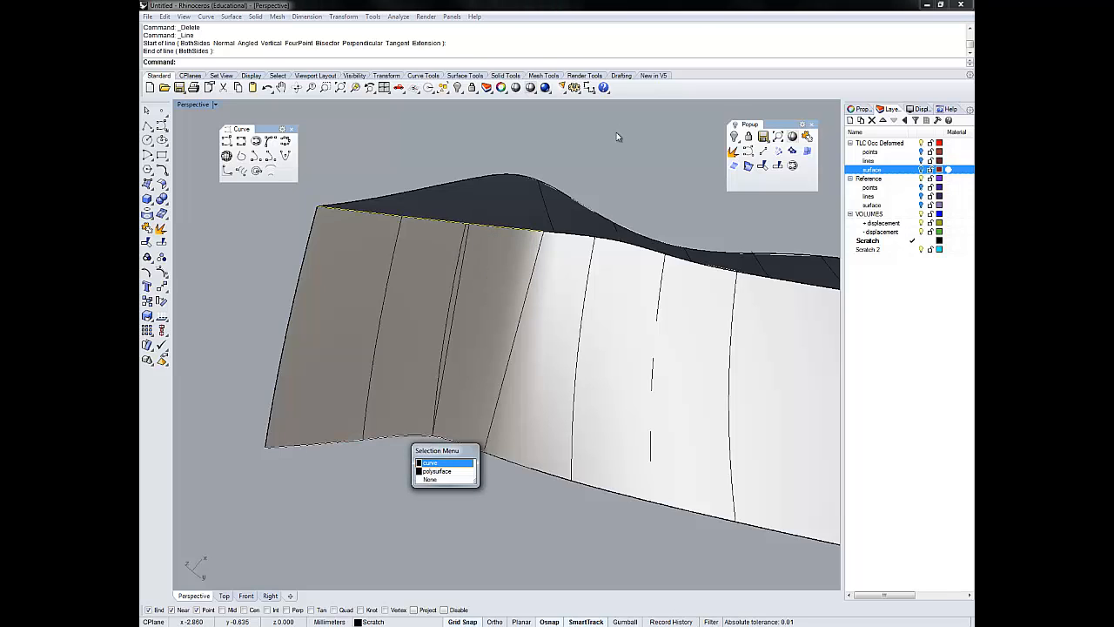
click(438, 462)
click(777, 166)
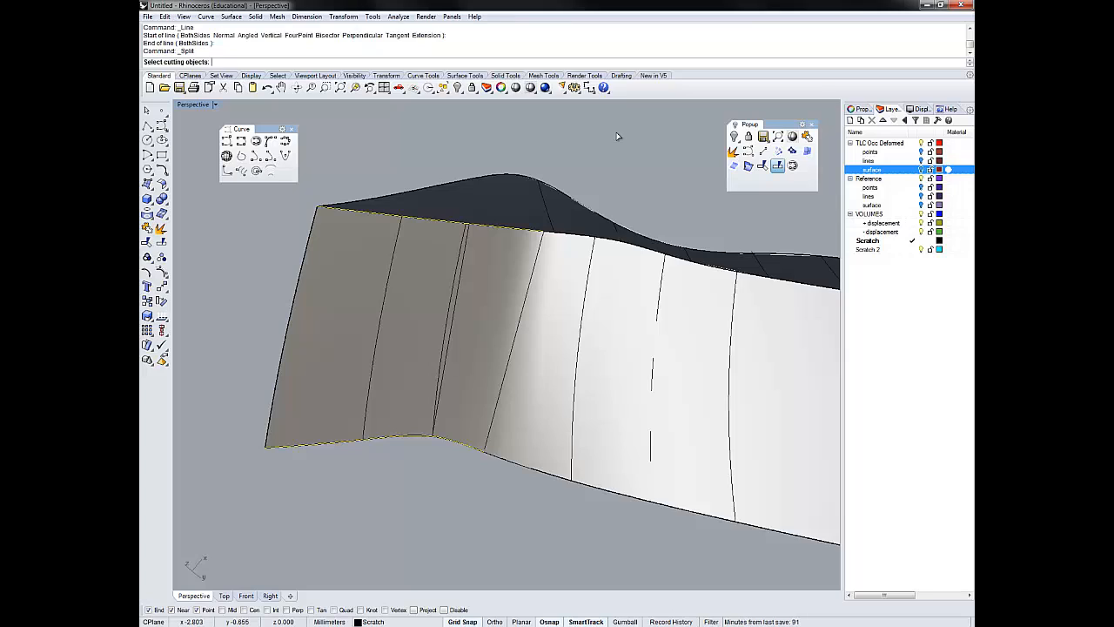
click(450, 331)
key(Return)
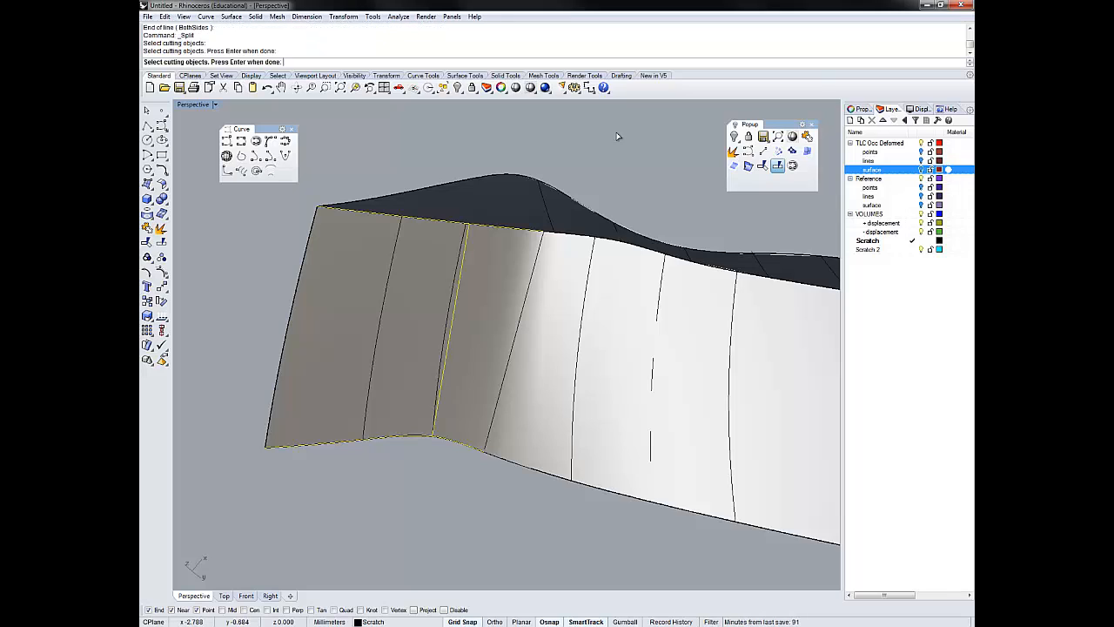
- Create an edge surface at the opening's end from the upper and lower curve pieces, the second dividing line and the end curve
click(446, 221)
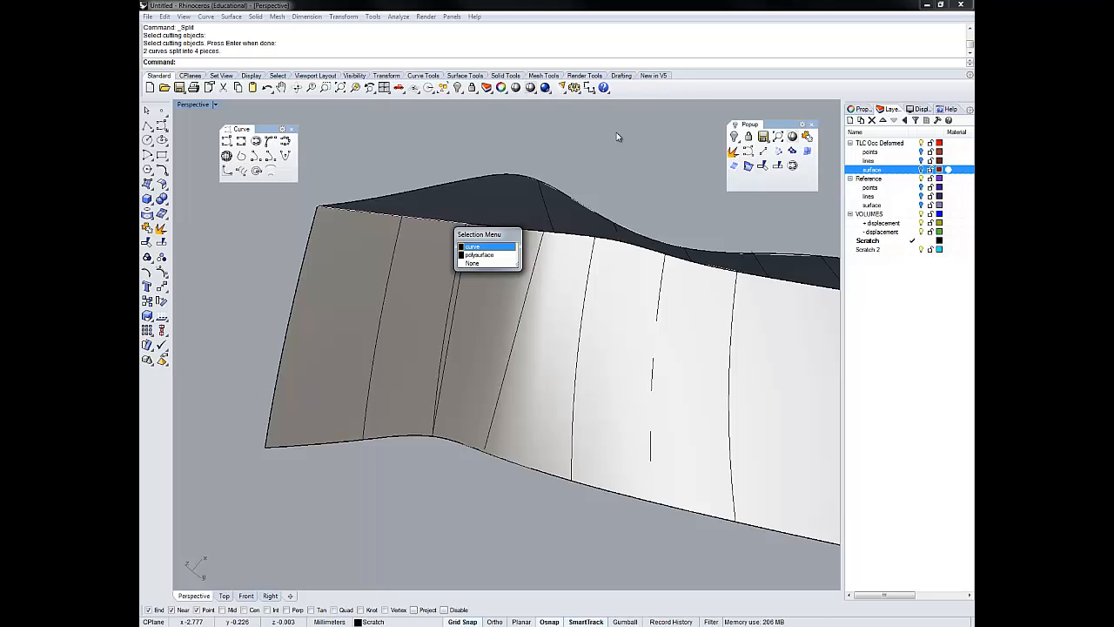
click(474, 248)
shift+click(464, 250)
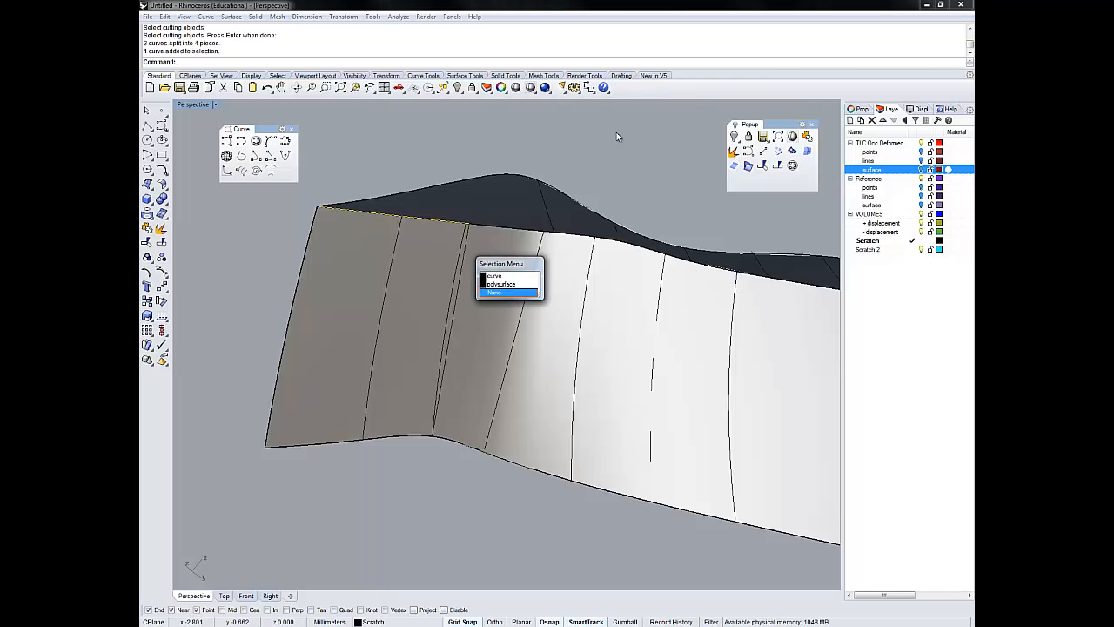
click(494, 275)
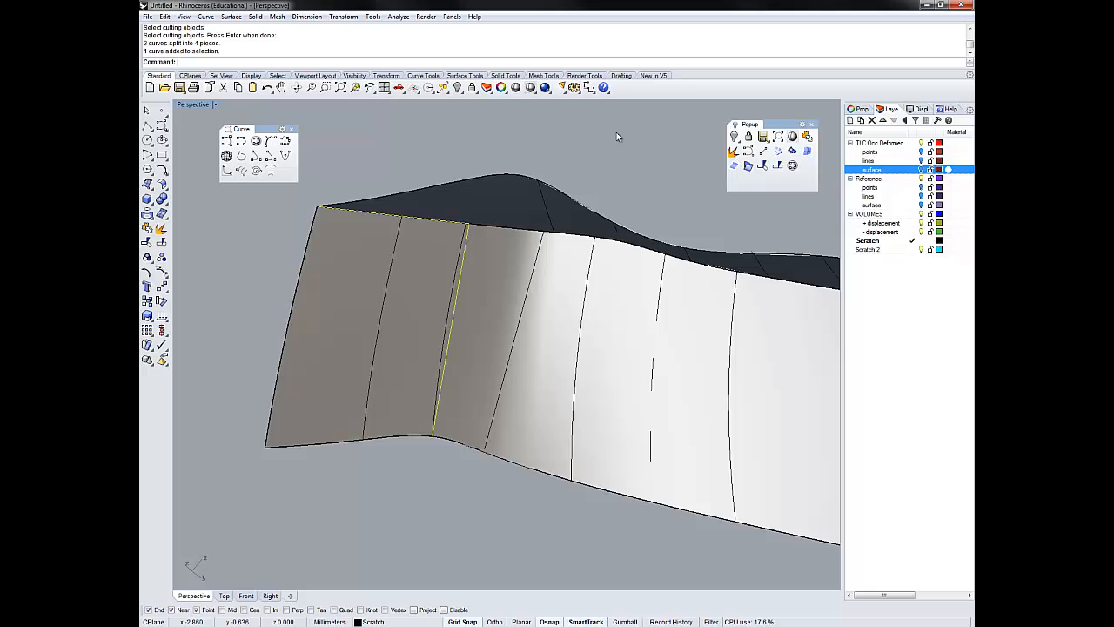
shift+click(407, 436)
click(433, 460)
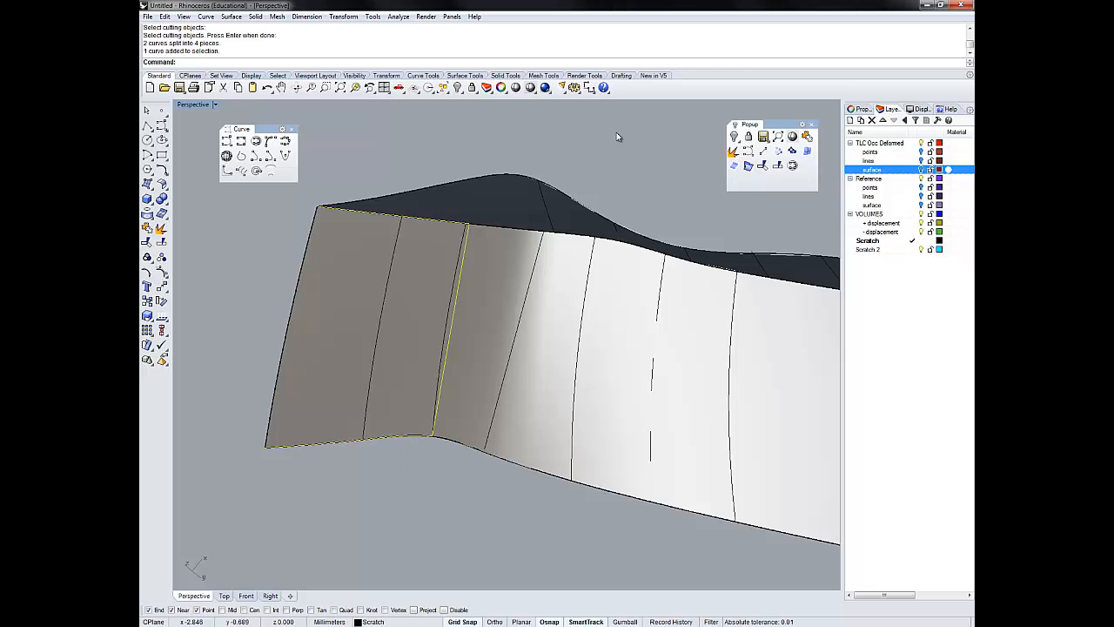
shift+click(295, 300)
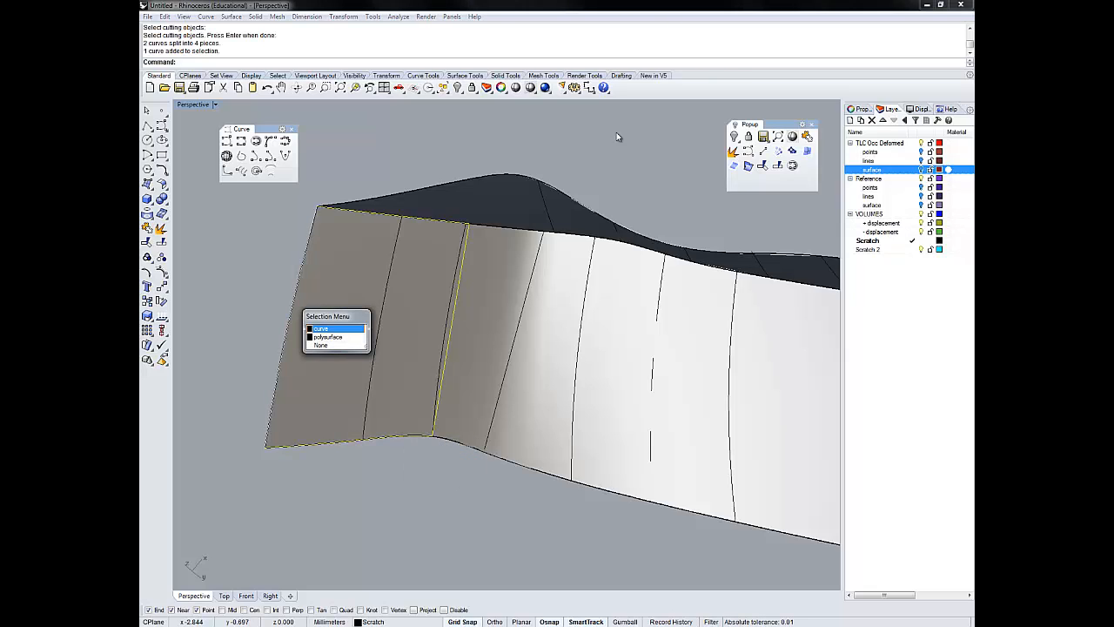
click(336, 328)
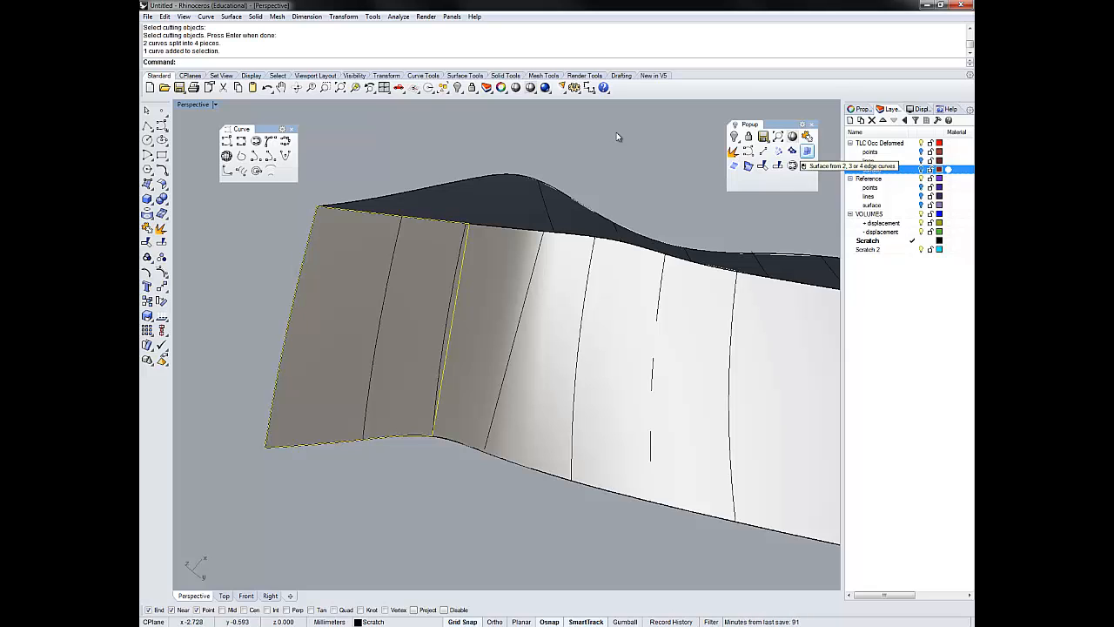
click(807, 151)
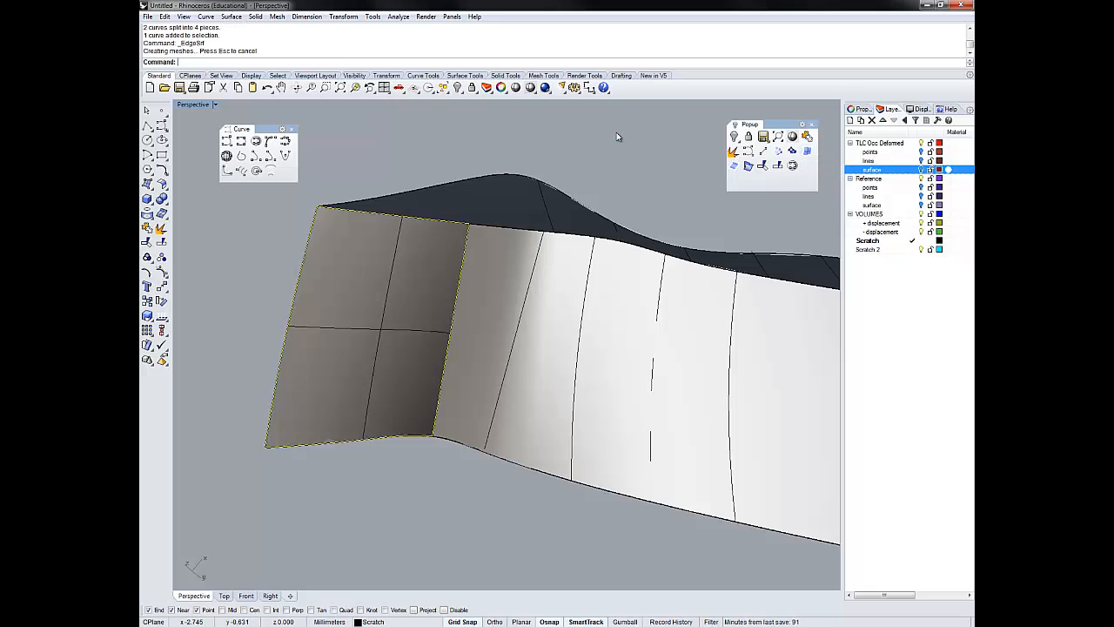
- Join the new end surface to the open polysurface and invert the selection
right_drag(616, 132, 617, 137)
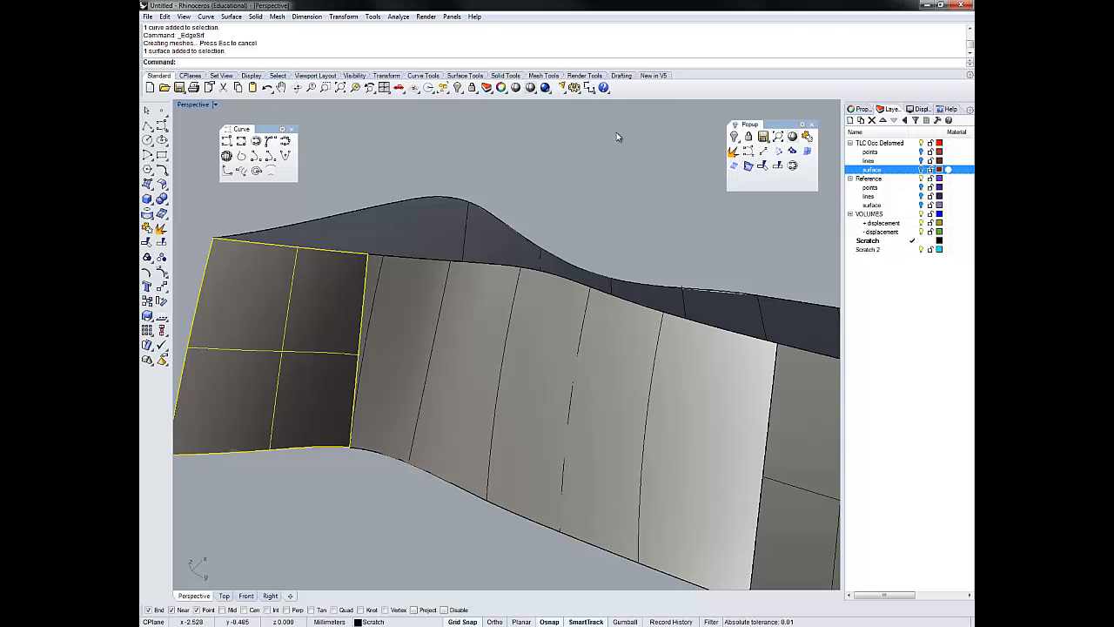
key(Return)
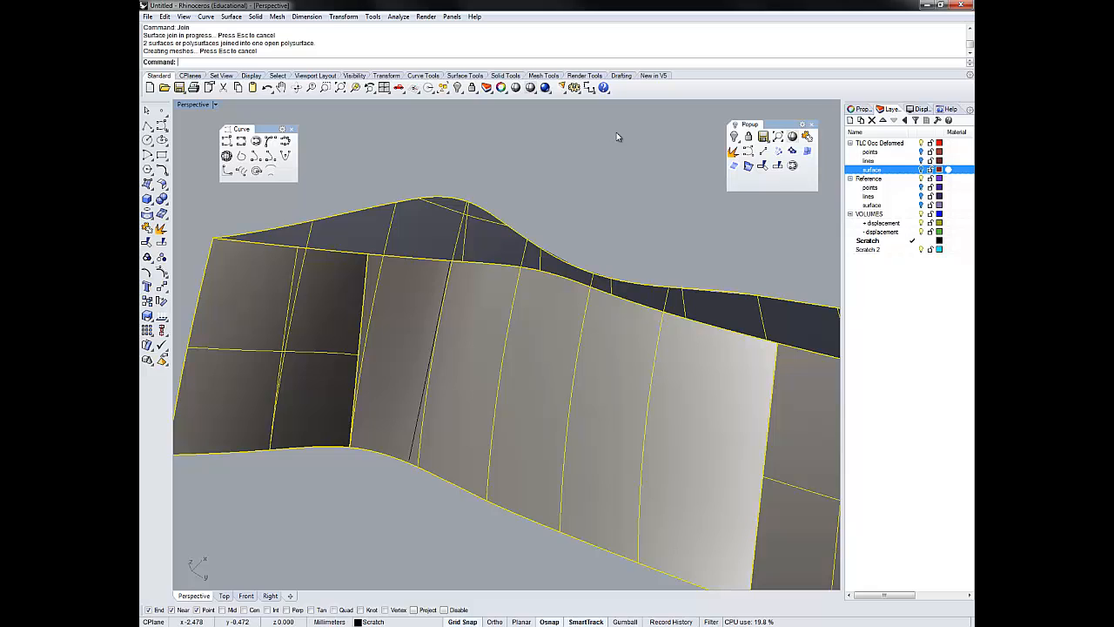
key(Return)
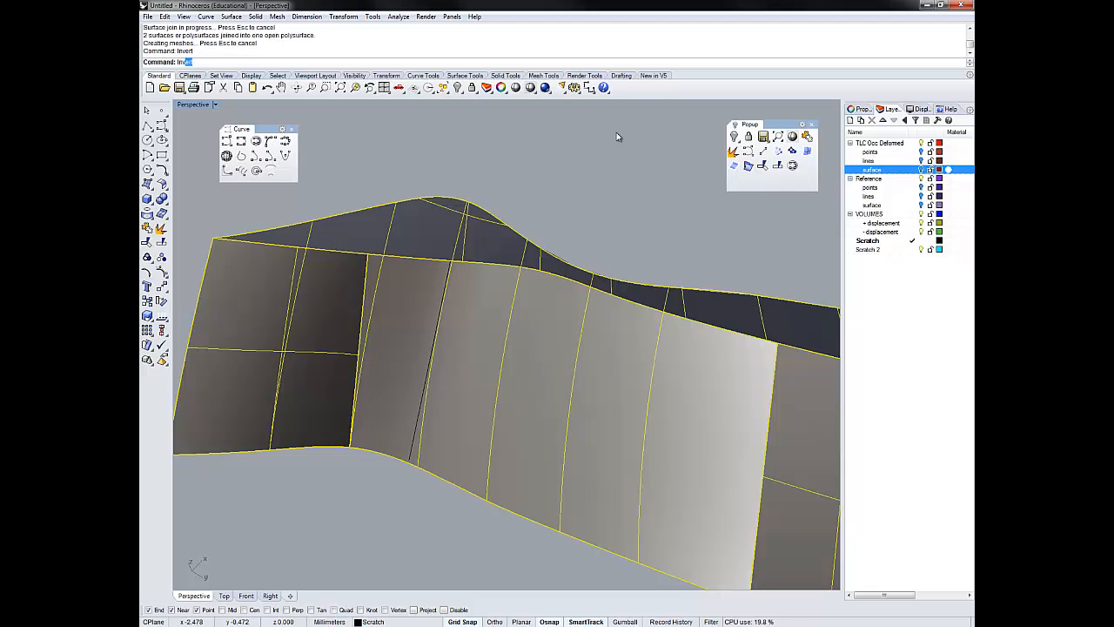
- Delete the leftover curves and duplicate the polysurface's remaining open border as separate, exploded curve segments
key(Delete)
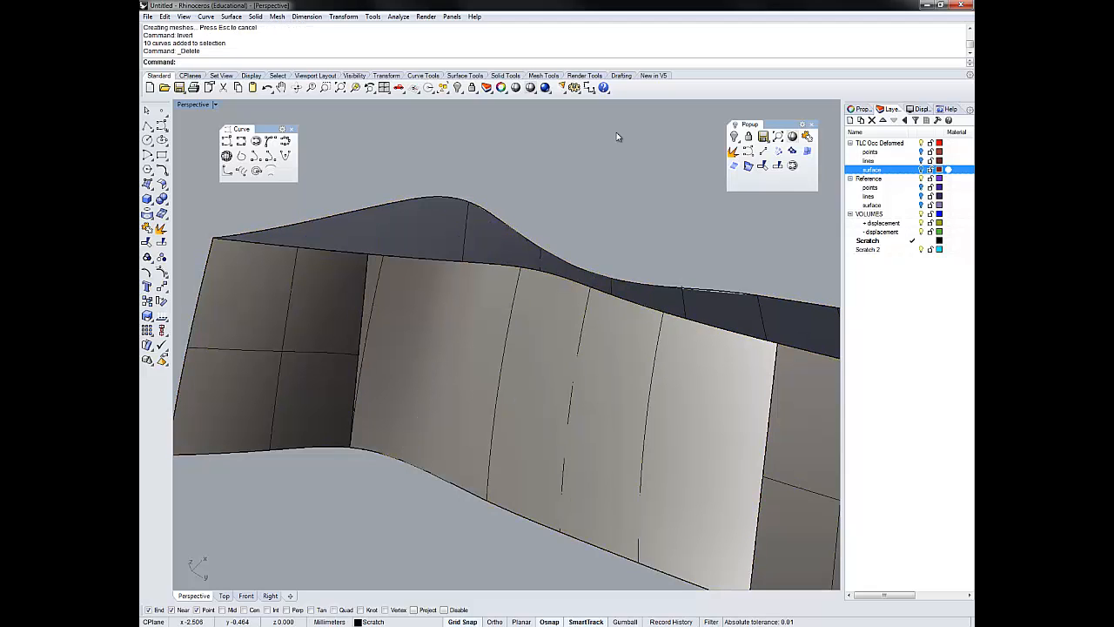
key(ctrl+a)
text(DupBorder)
key(Return)
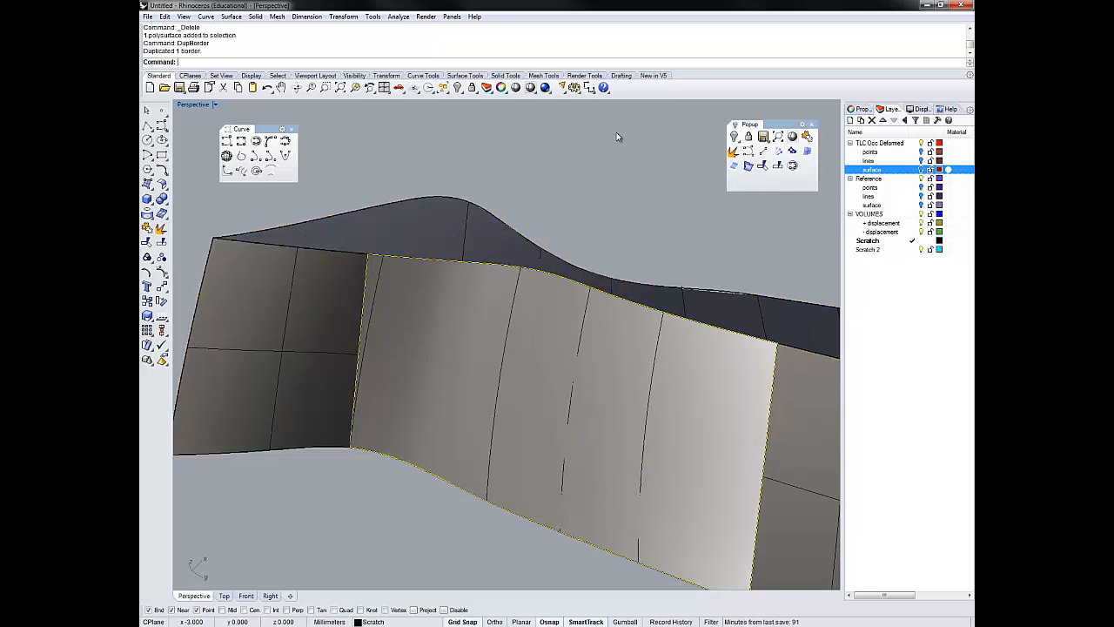
right_drag(617, 135, 550, 108)
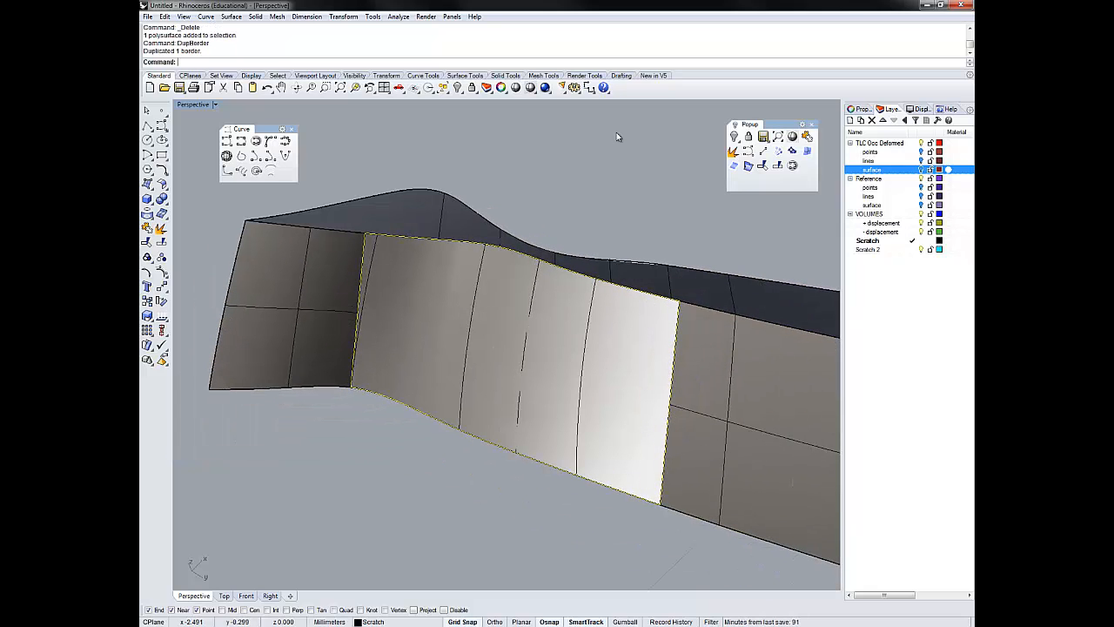
click(734, 152)
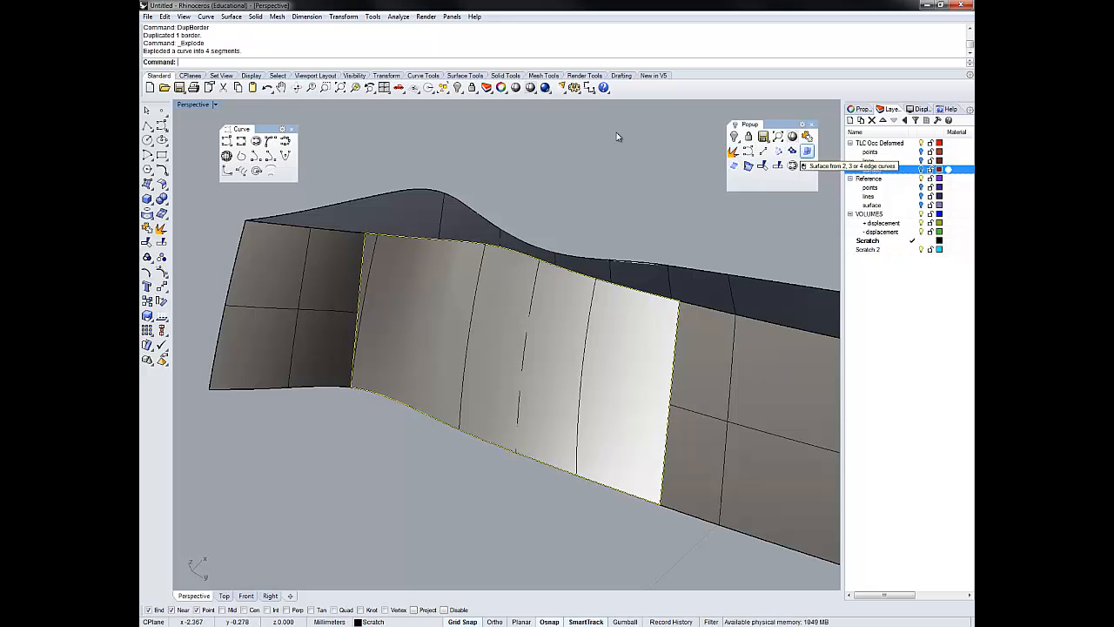
- Try to close the whole remaining opening with one edge surface from the four border segments, and delete that surface
click(807, 150)
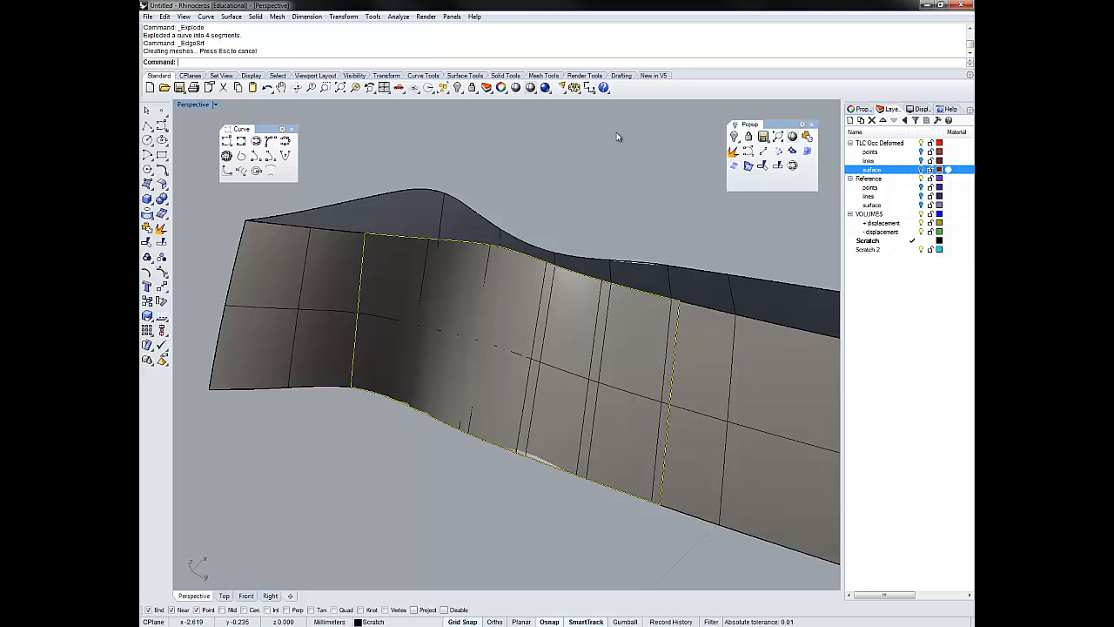
right_drag(616, 133, 618, 133)
key(ctrl+a)
key(Delete)
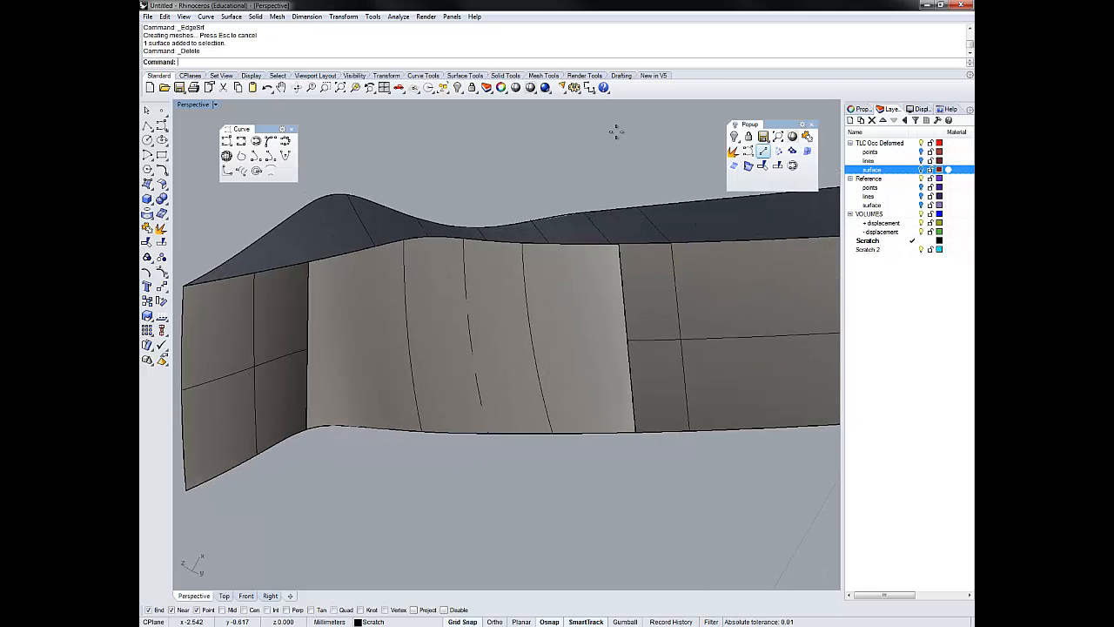
- Draw a dividing line across the middle of the remaining opening from the lower to the upper border curve
click(763, 151)
click(458, 432)
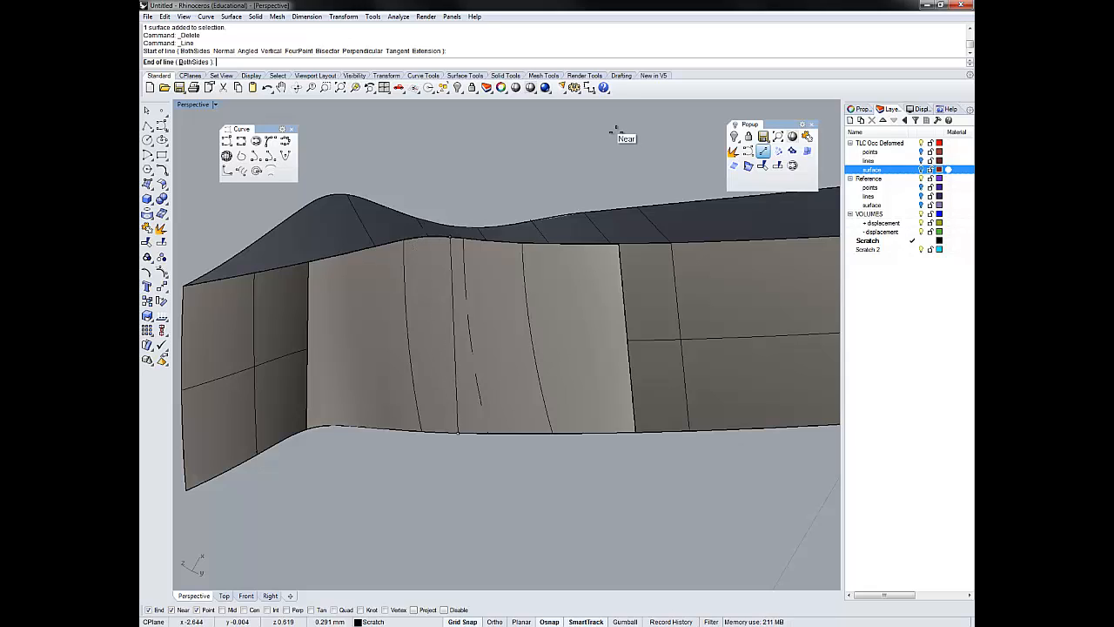
key(Escape)
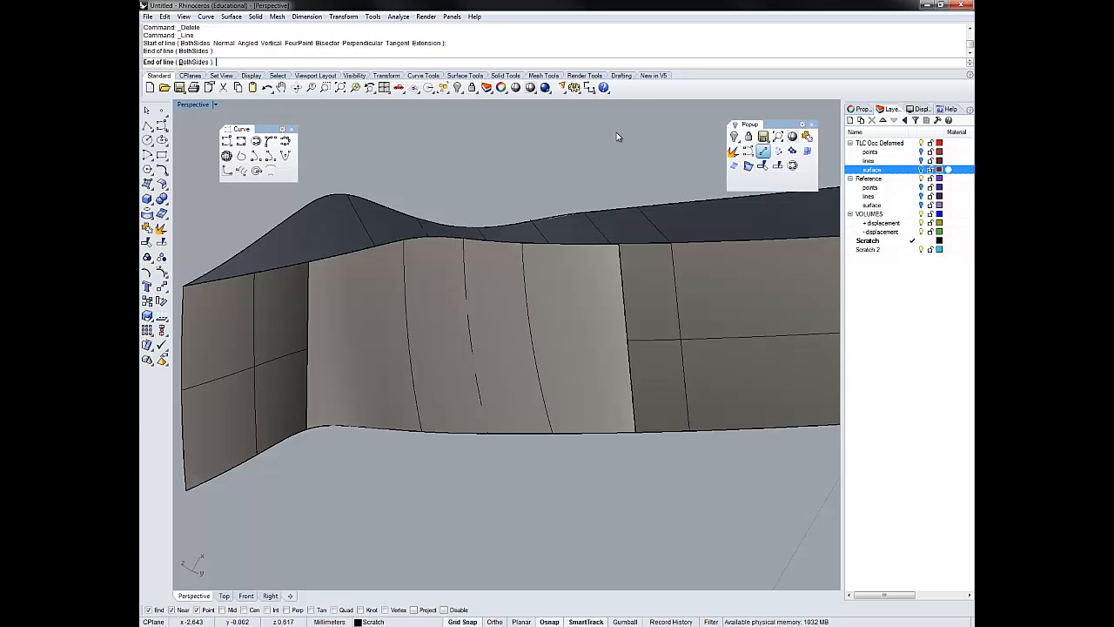
- Split the upper and lower border curves of the remaining opening using the dividing line as the cutting object
click(490, 240)
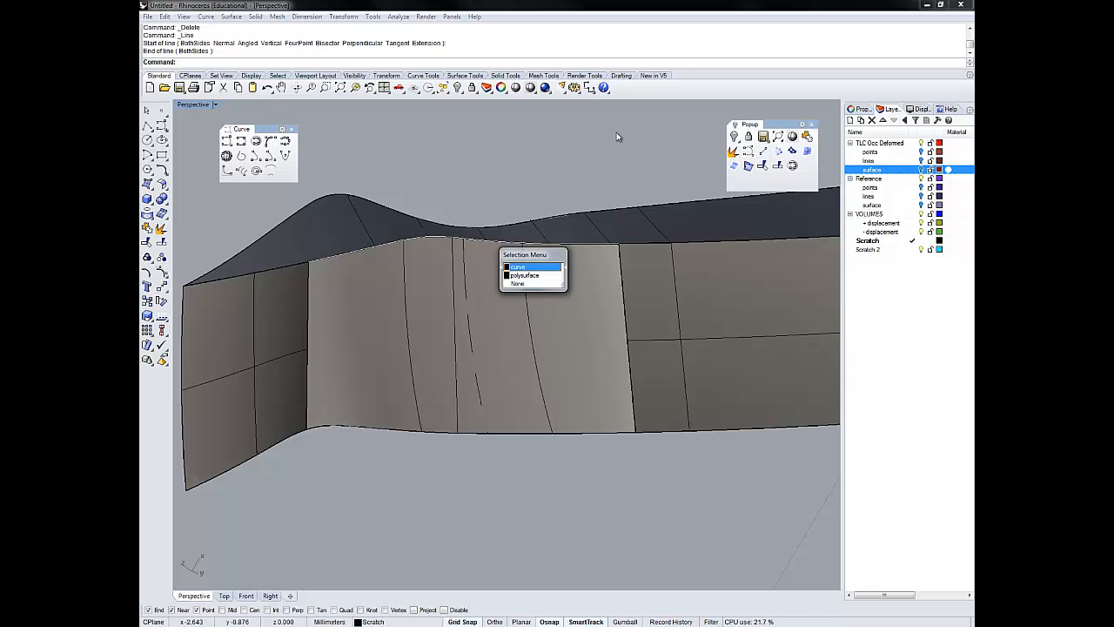
click(524, 267)
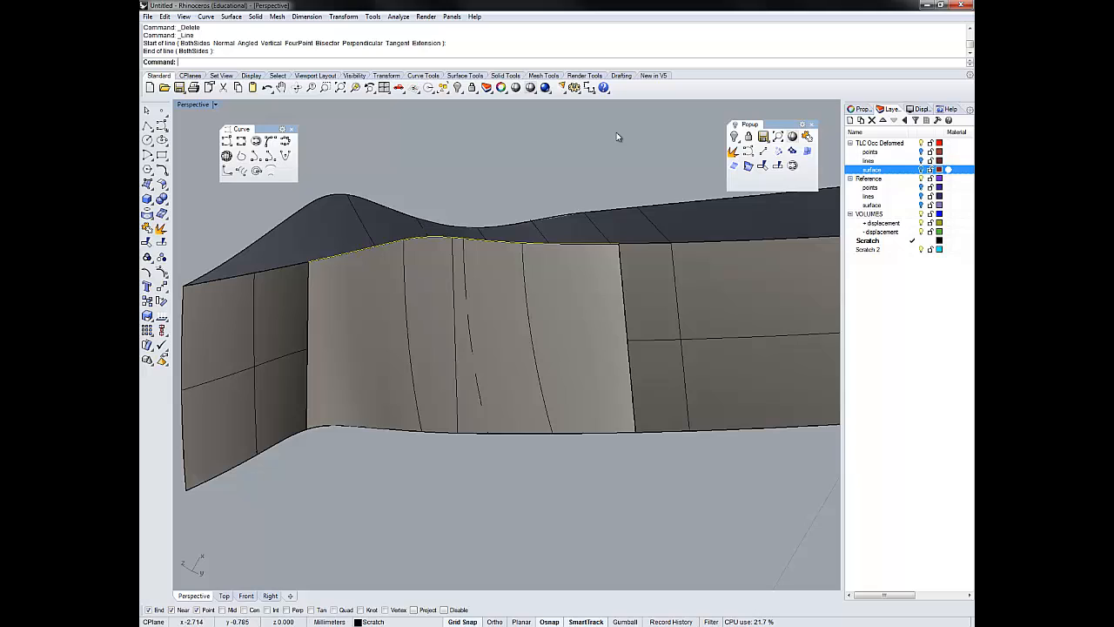
shift+click(513, 432)
click(546, 459)
click(777, 166)
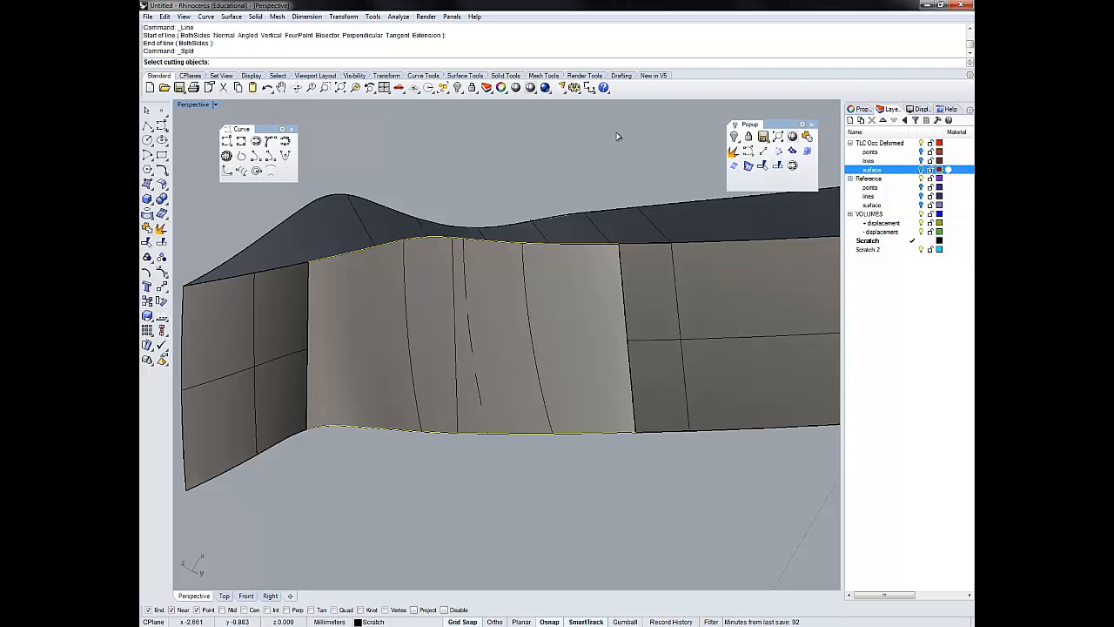
click(456, 348)
key(Return)
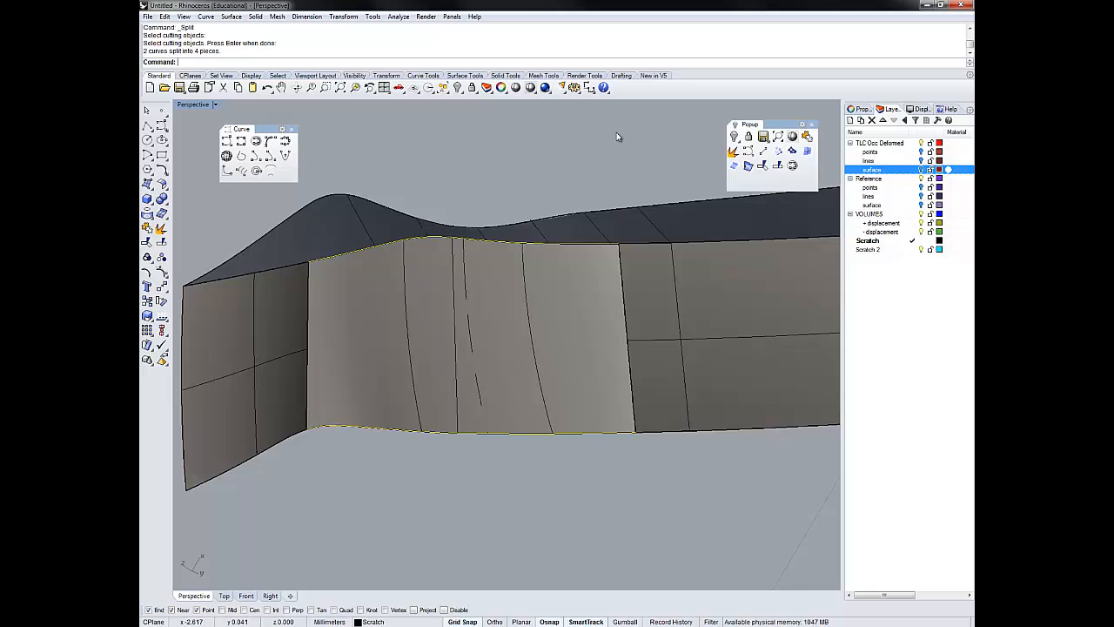
- Create an edge surface from the split upper and lower curve pieces, the side border curve and the dividing line
click(527, 243)
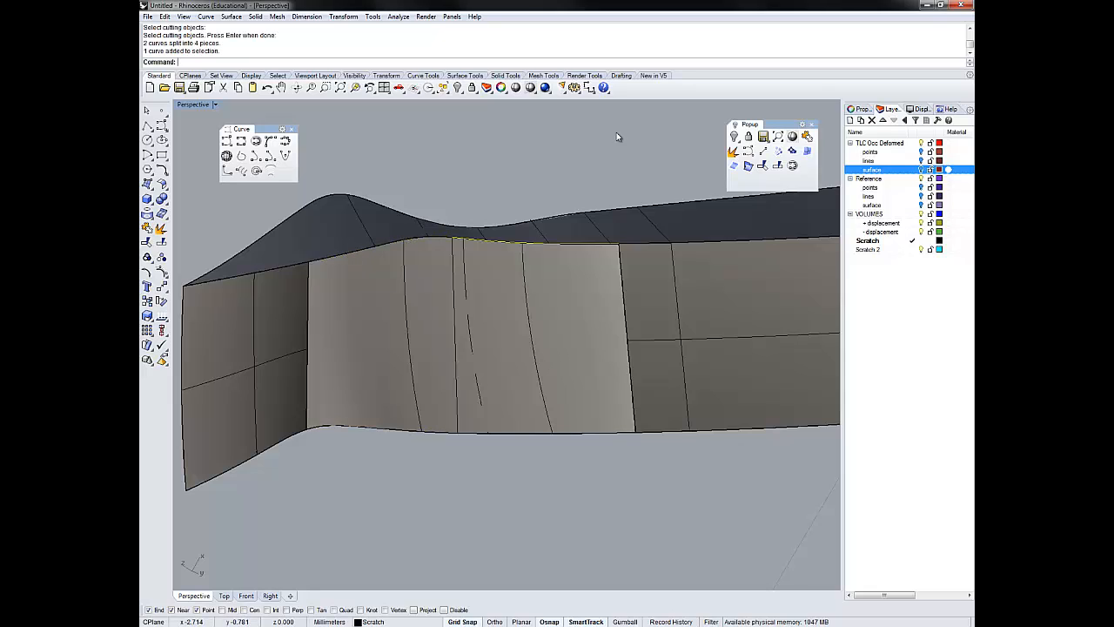
click(522, 433)
click(550, 460)
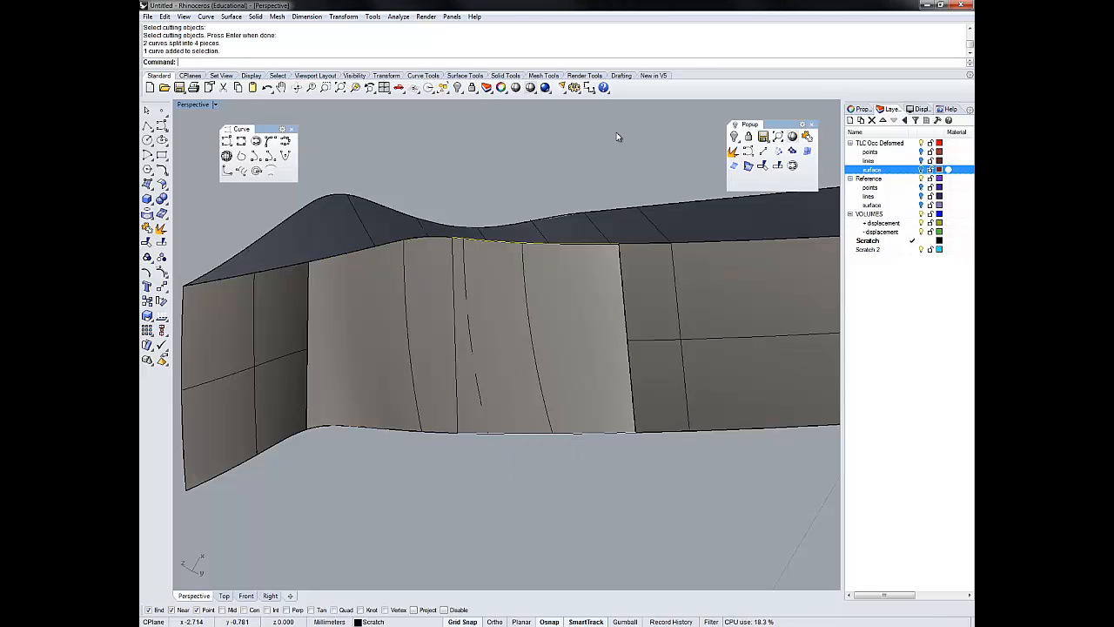
shift+click(622, 280)
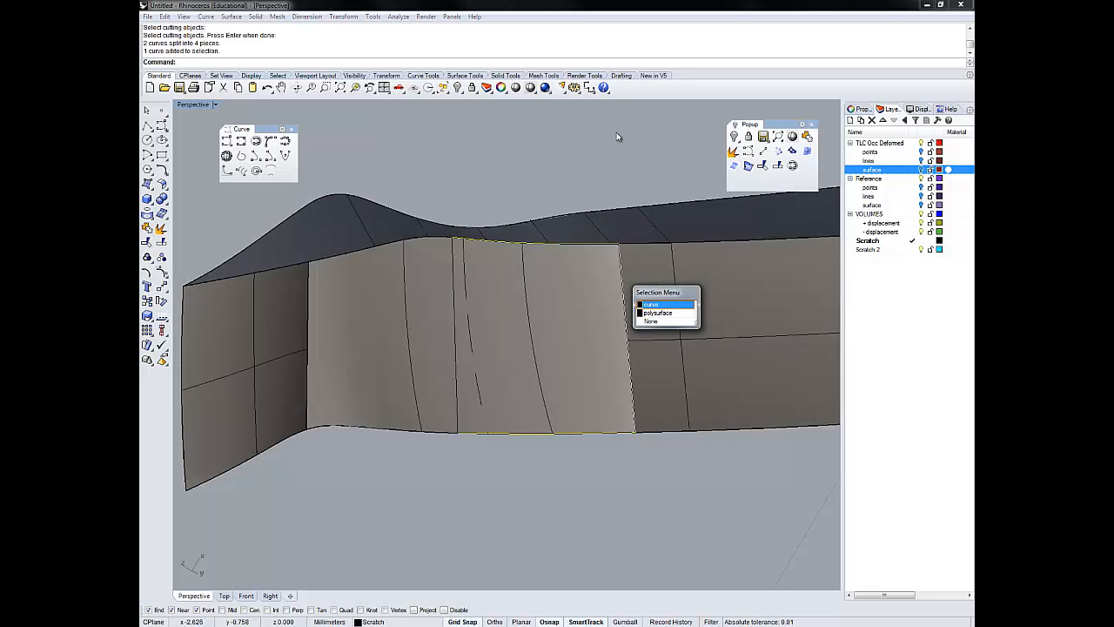
click(659, 302)
shift+click(455, 335)
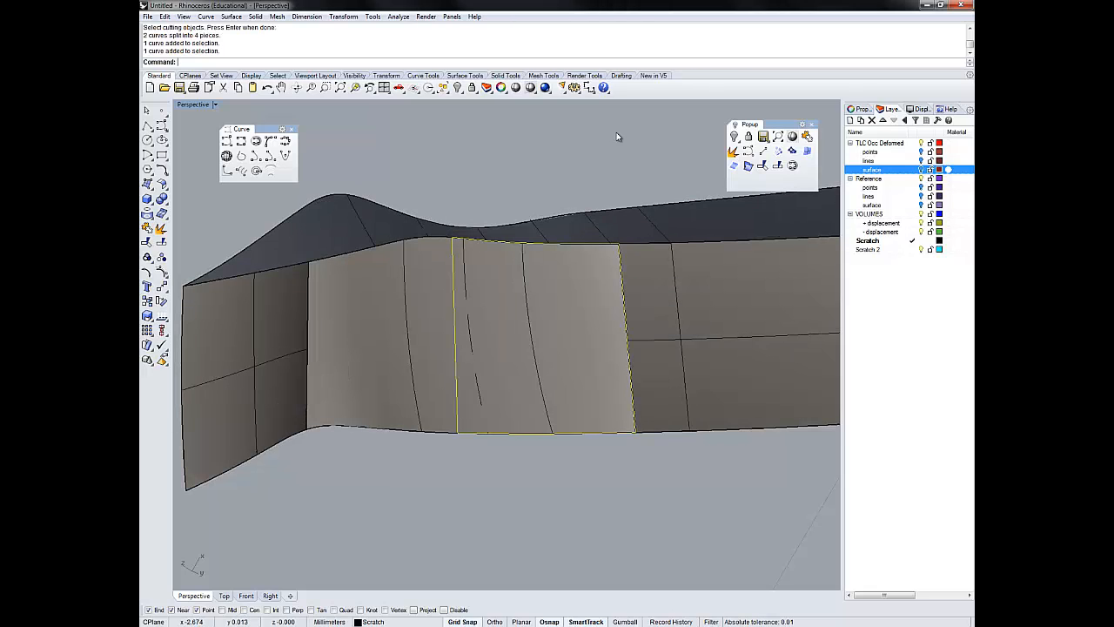
click(806, 151)
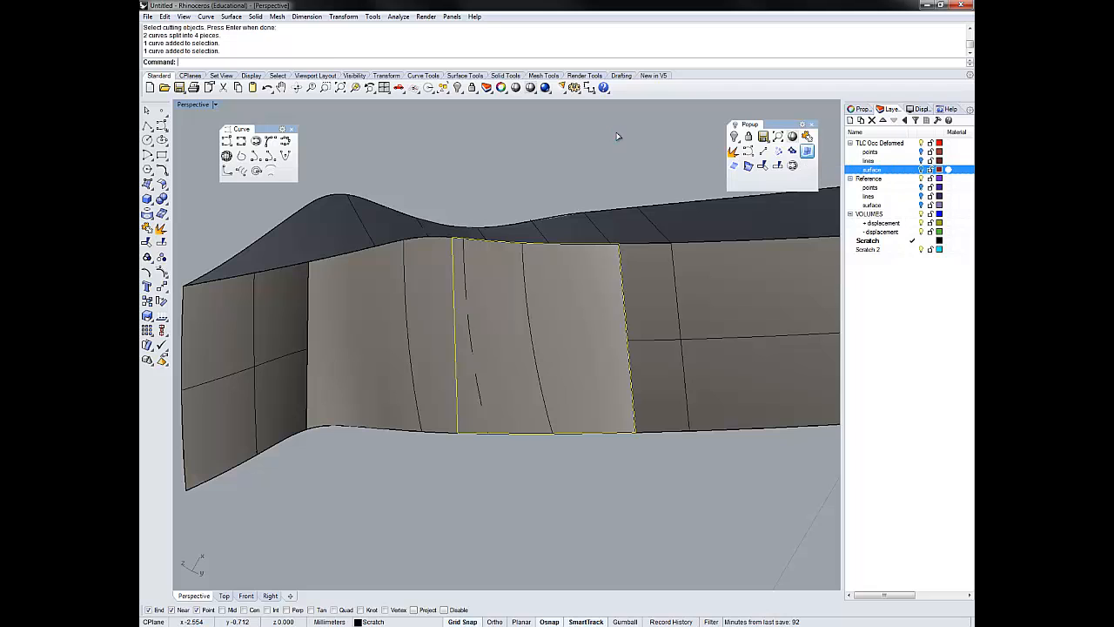
- Delete the new edge surface and all border and dividing curves using SelCrv
right_drag(617, 132, 617, 136)
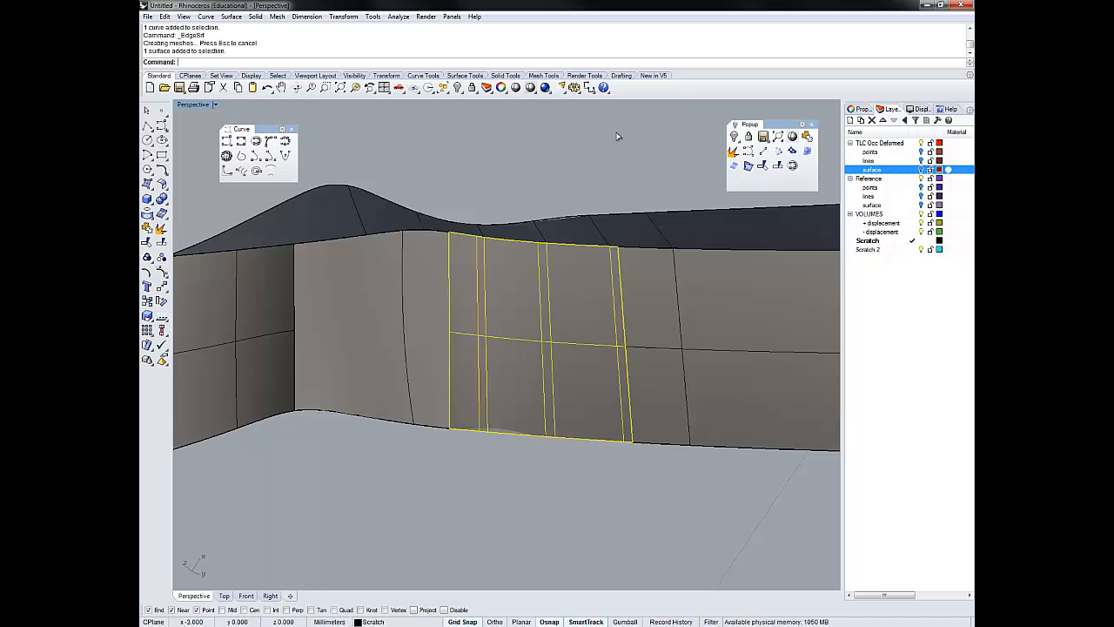
key(Delete)
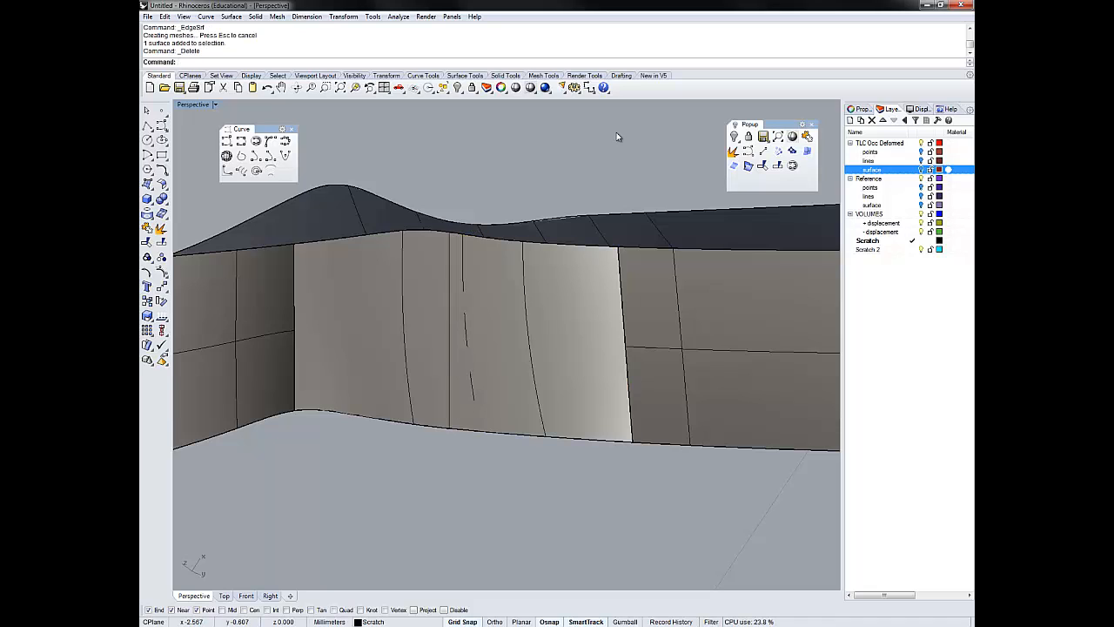
text(C)
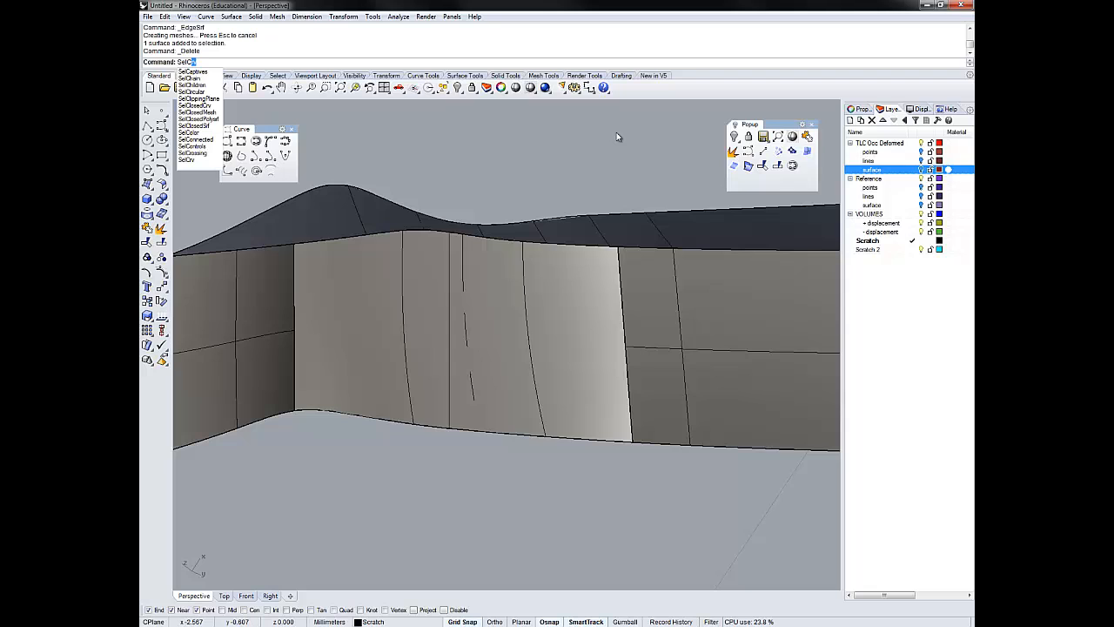
text(rv)
key(Return)
key(Delete)
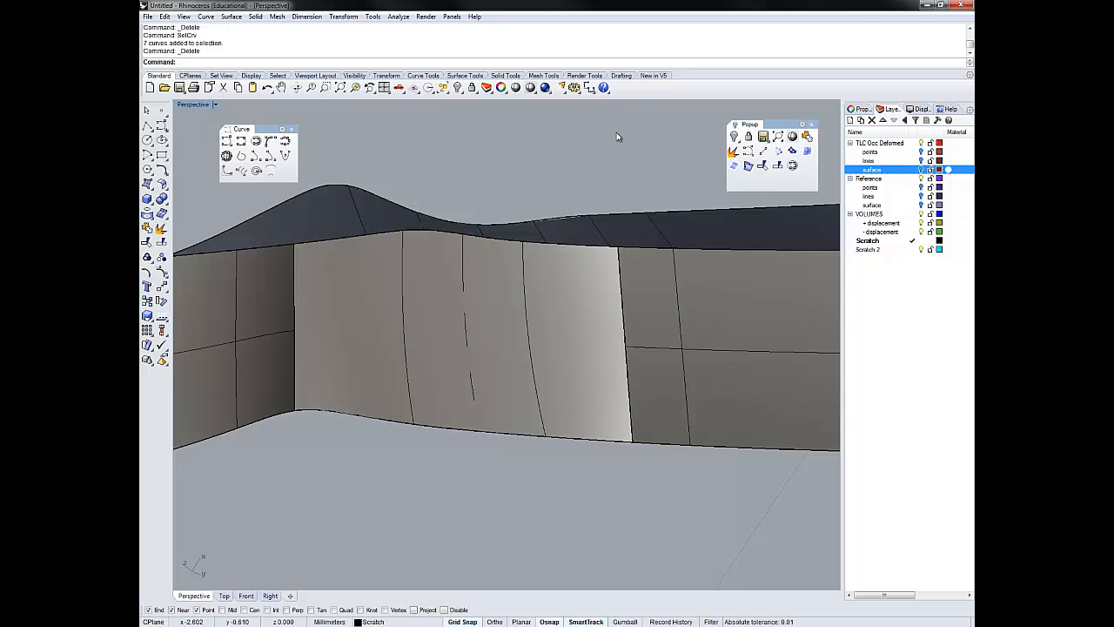
- Duplicate the polysurface's open border again with DupBorder
right_drag(617, 133, 617, 137)
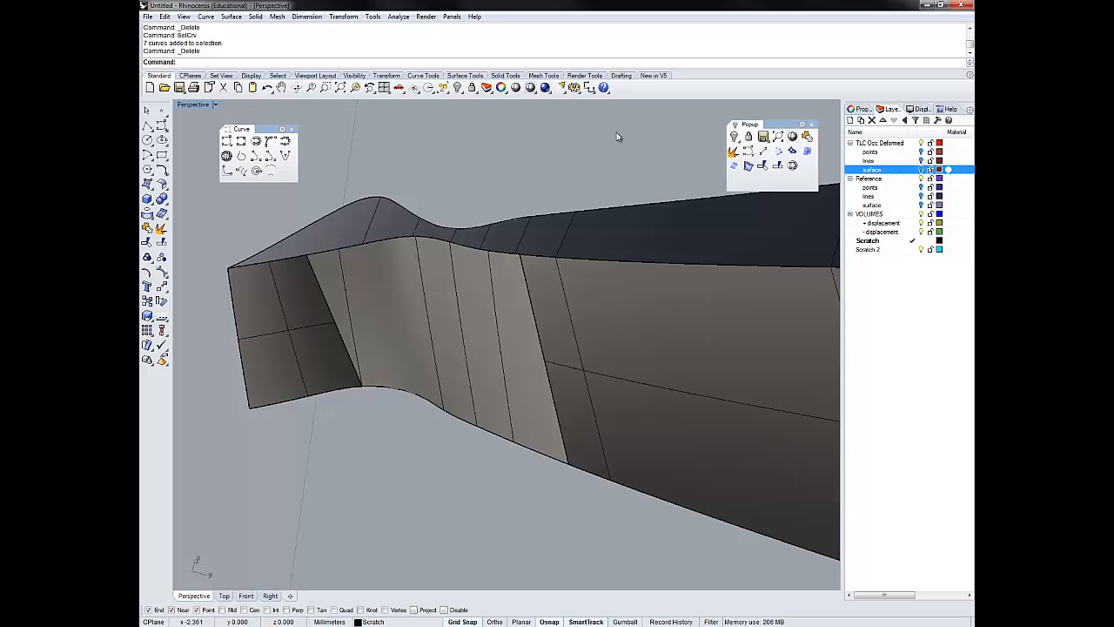
right_drag(617, 137, 617, 137)
key(ctrl+a)
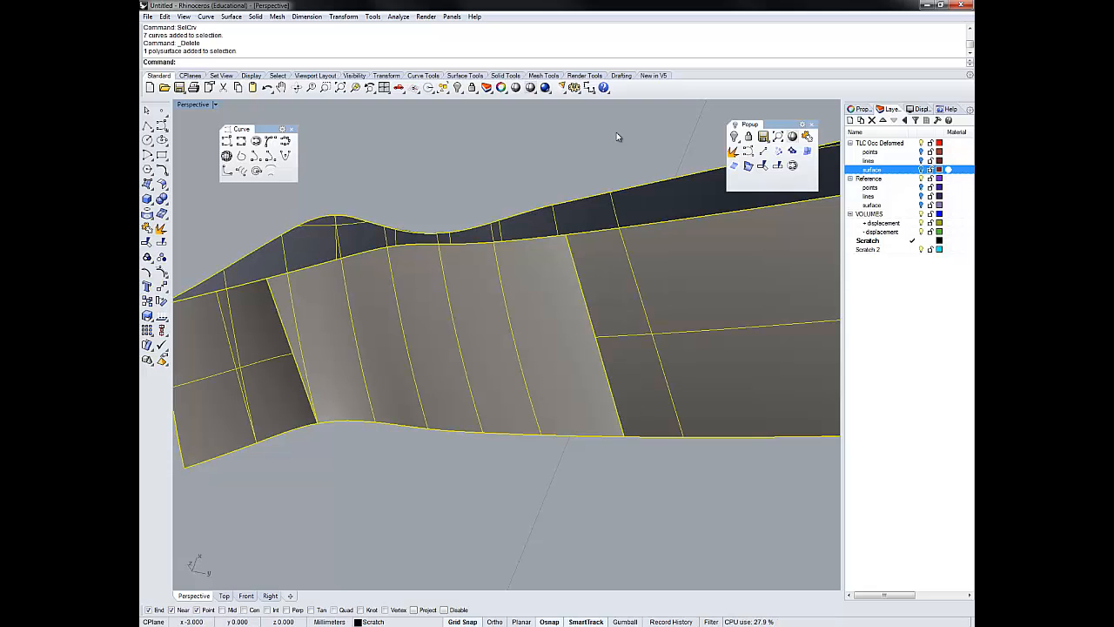
key(Return)
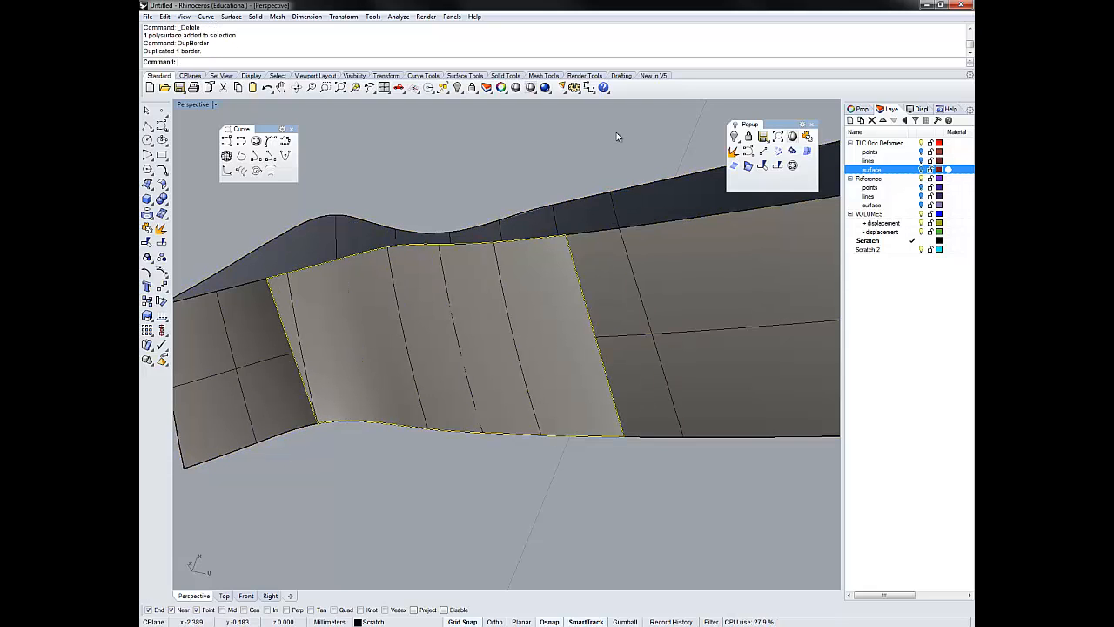
- Draw a new dividing line across the opening near the bend, from the upper to the lower border curve
right_drag(617, 136, 617, 137)
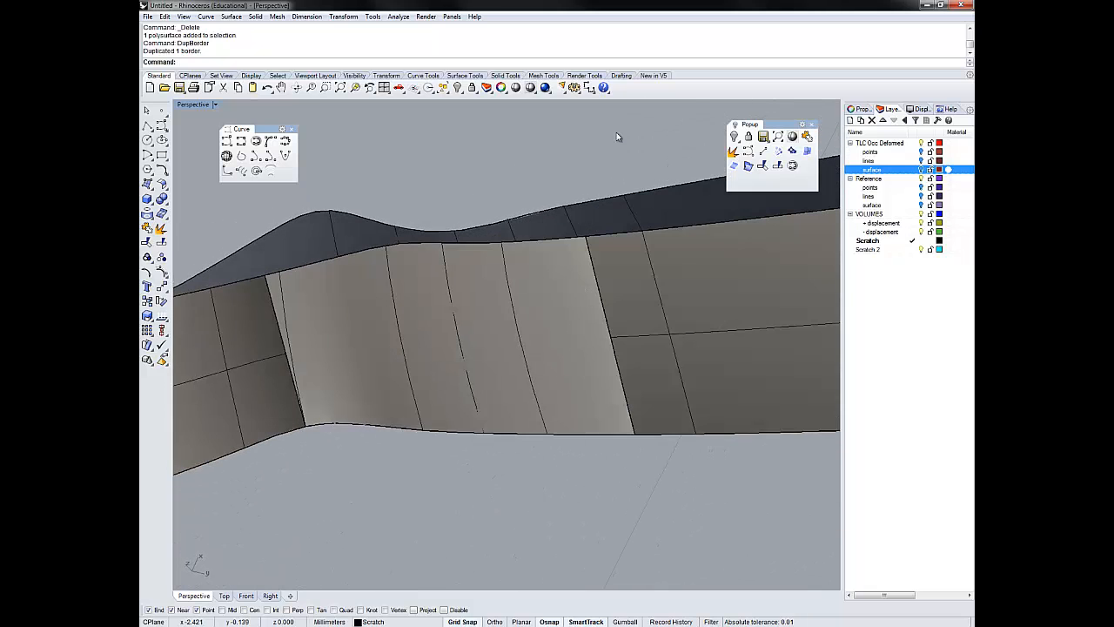
click(763, 150)
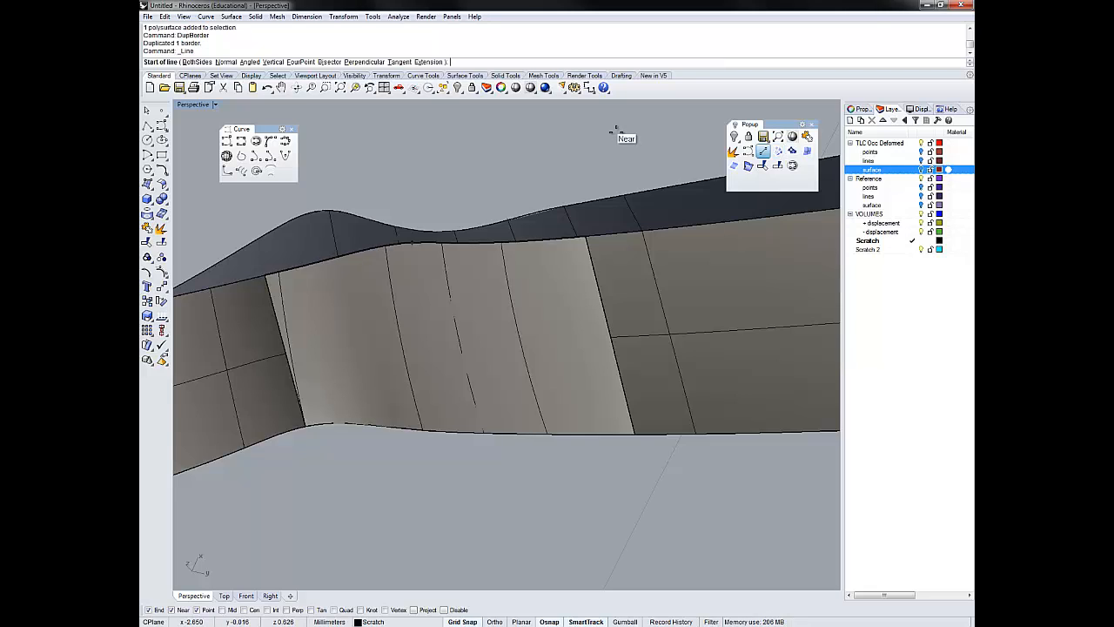
click(615, 132)
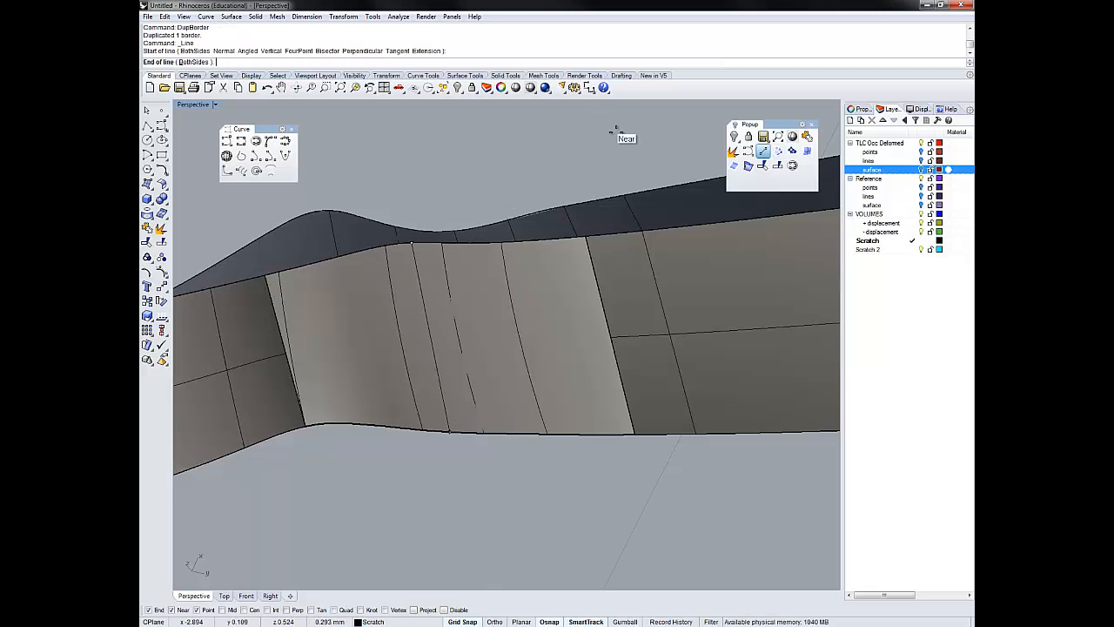
key(Escape)
right_drag(616, 132, 617, 137)
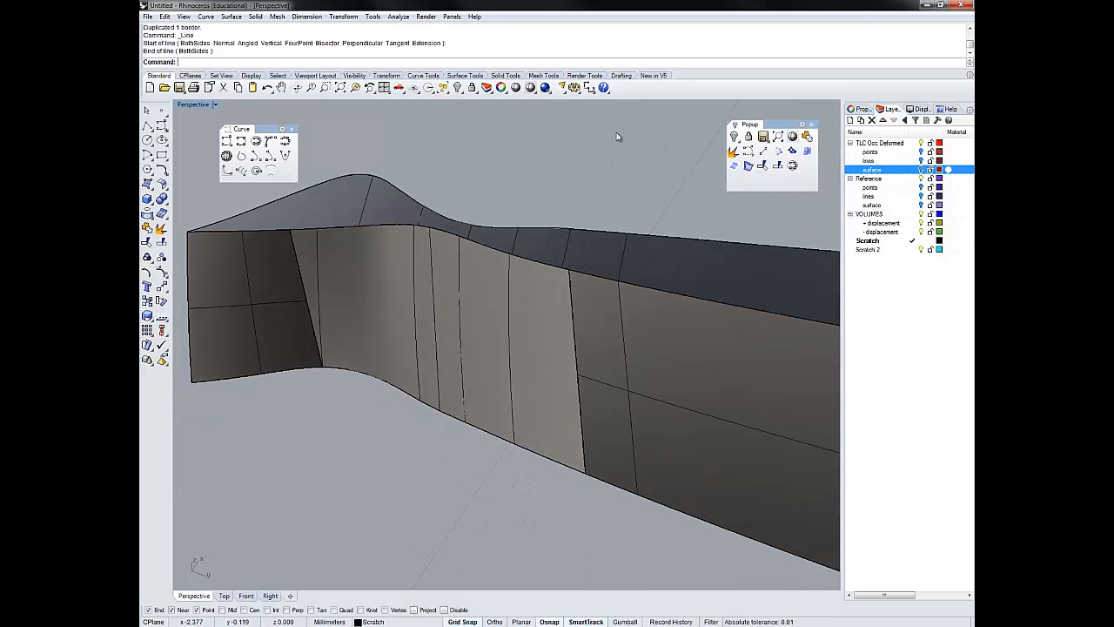
right_drag(617, 137, 617, 135)
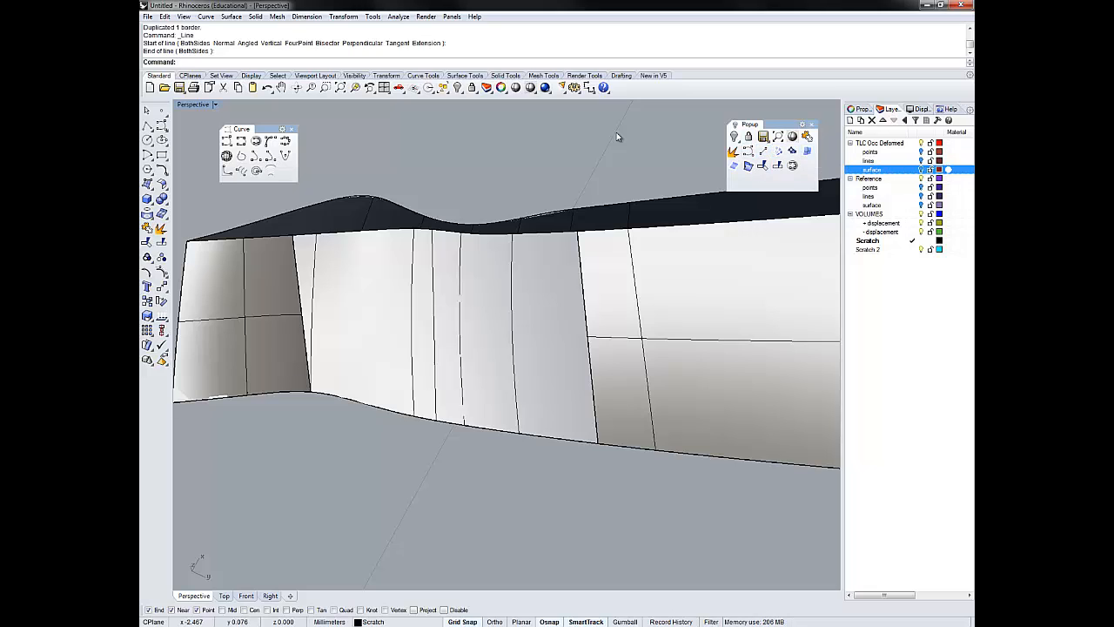
click(478, 233)
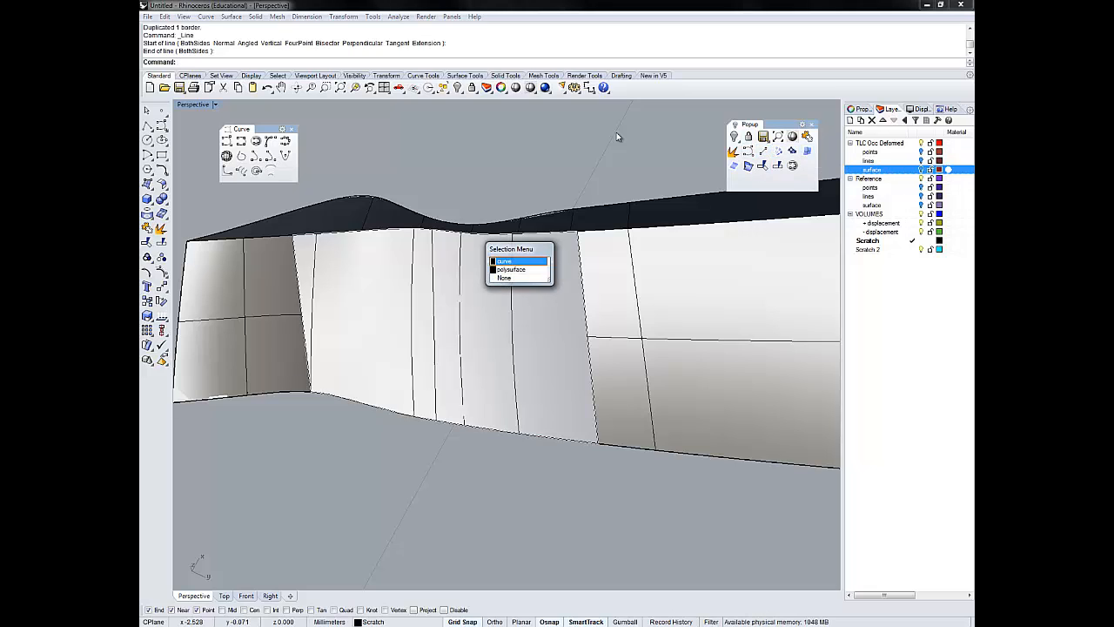
click(505, 261)
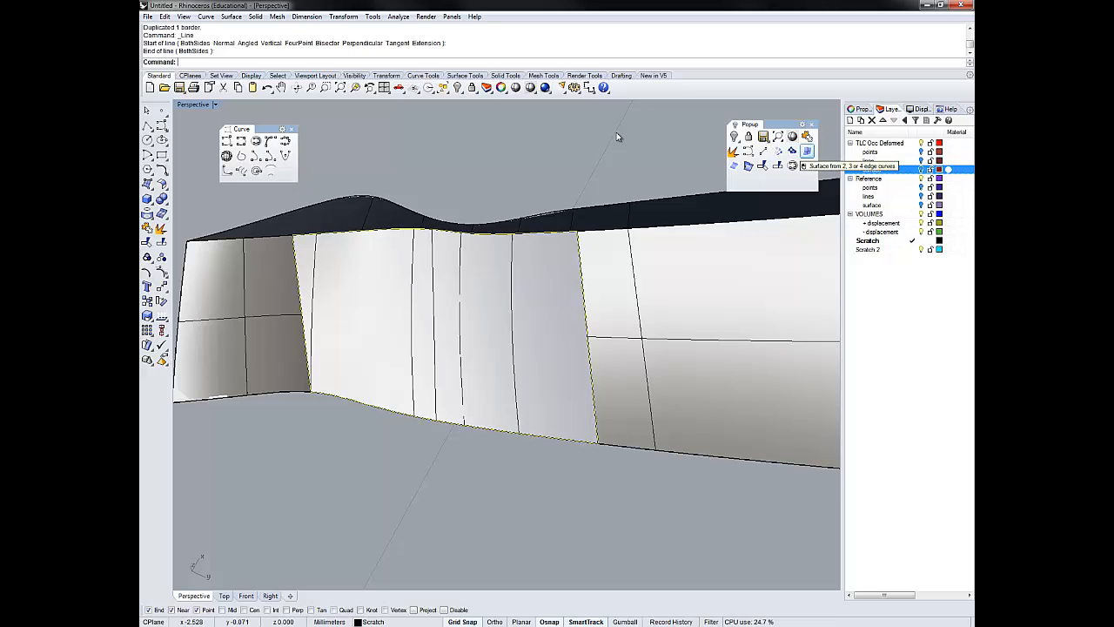
click(807, 151)
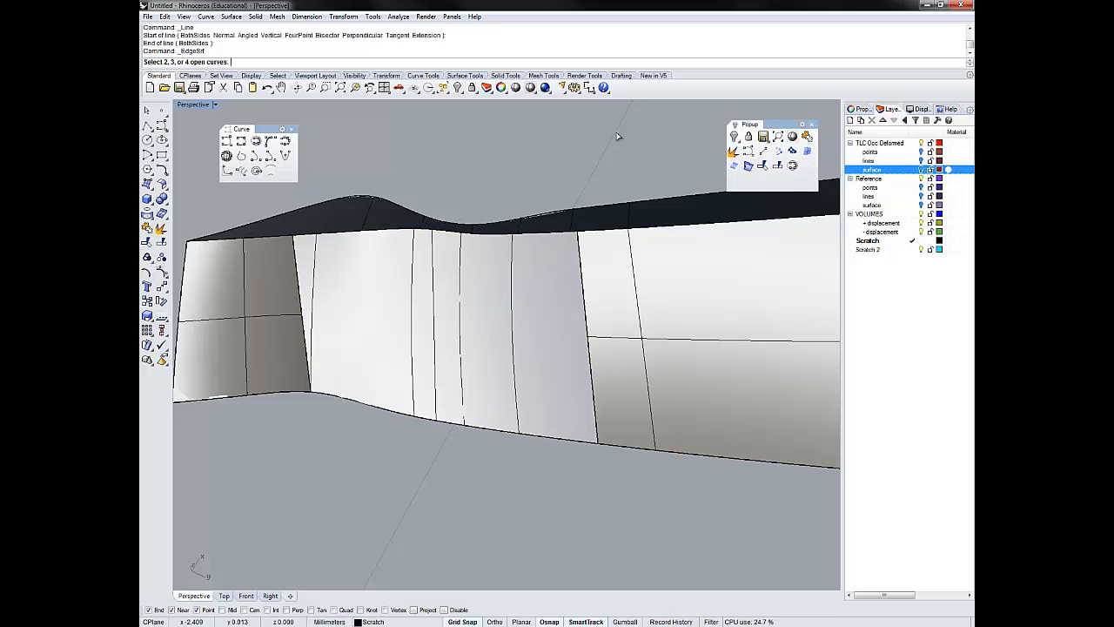
key(Escape)
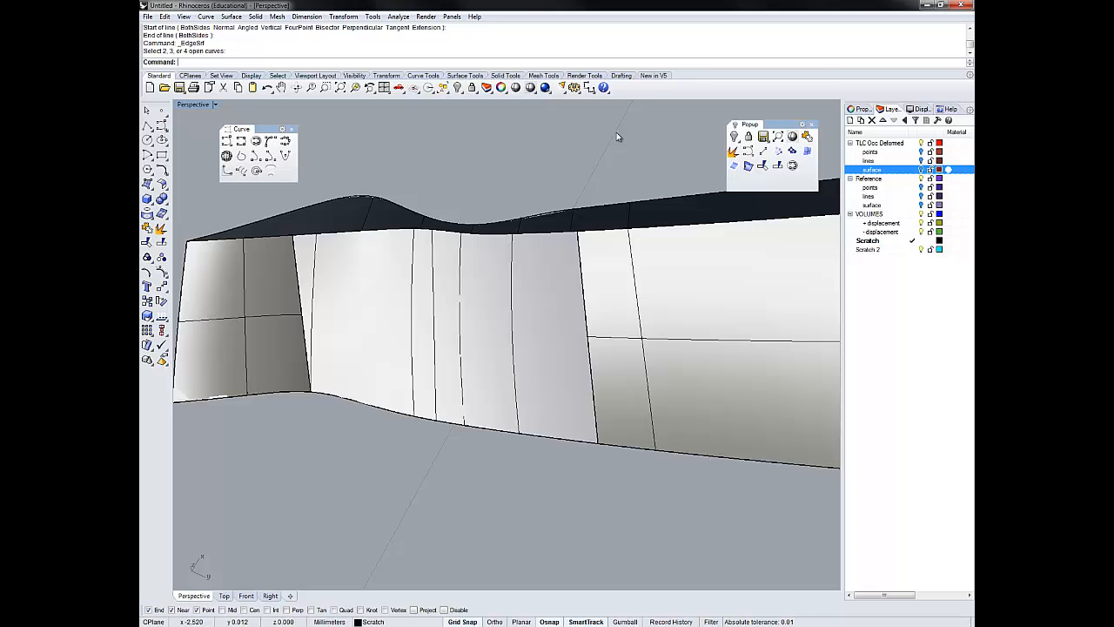
- Explode the duplicated border curve of the opening into separate segments
click(581, 250)
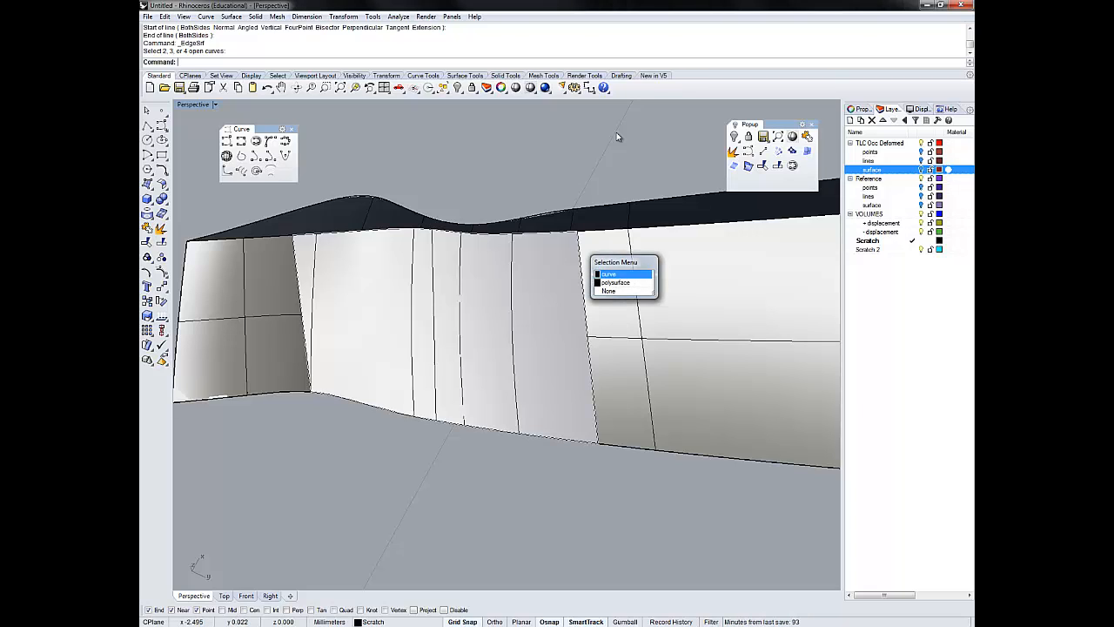
key(Escape)
click(734, 151)
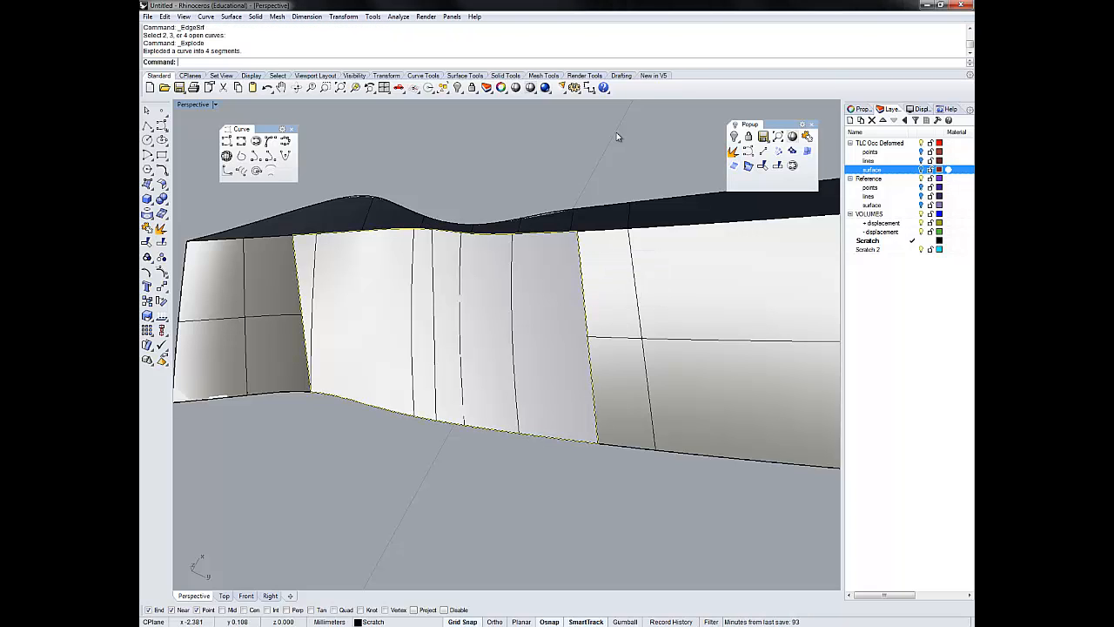
- Fill the opening with an edge surface from the four border segments and interpolate a curve on it side to side at mid-height
click(792, 151)
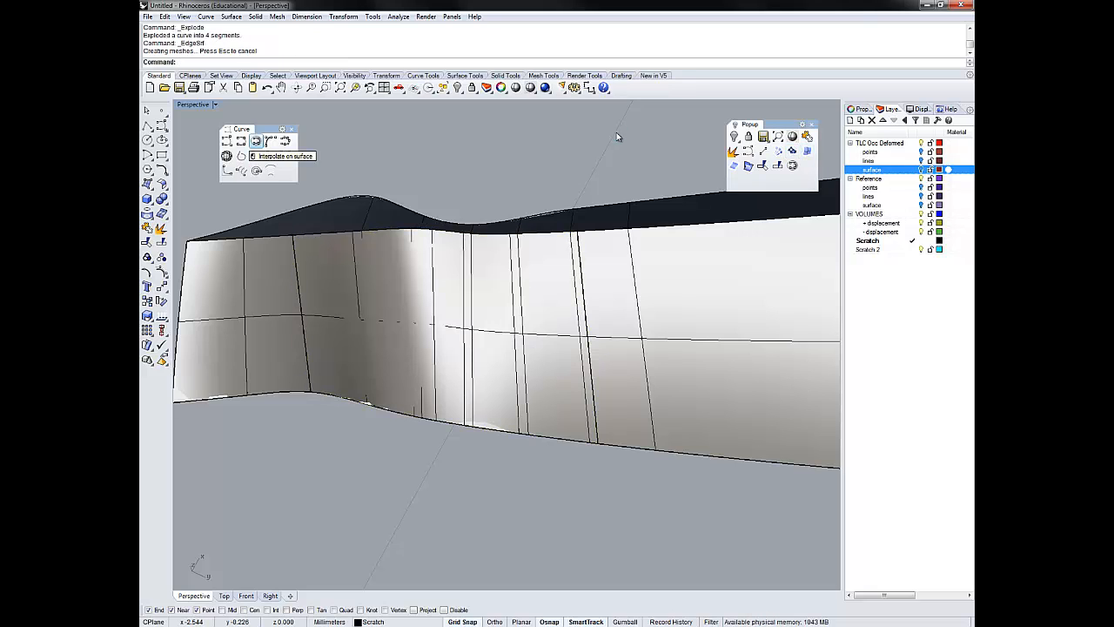
click(255, 141)
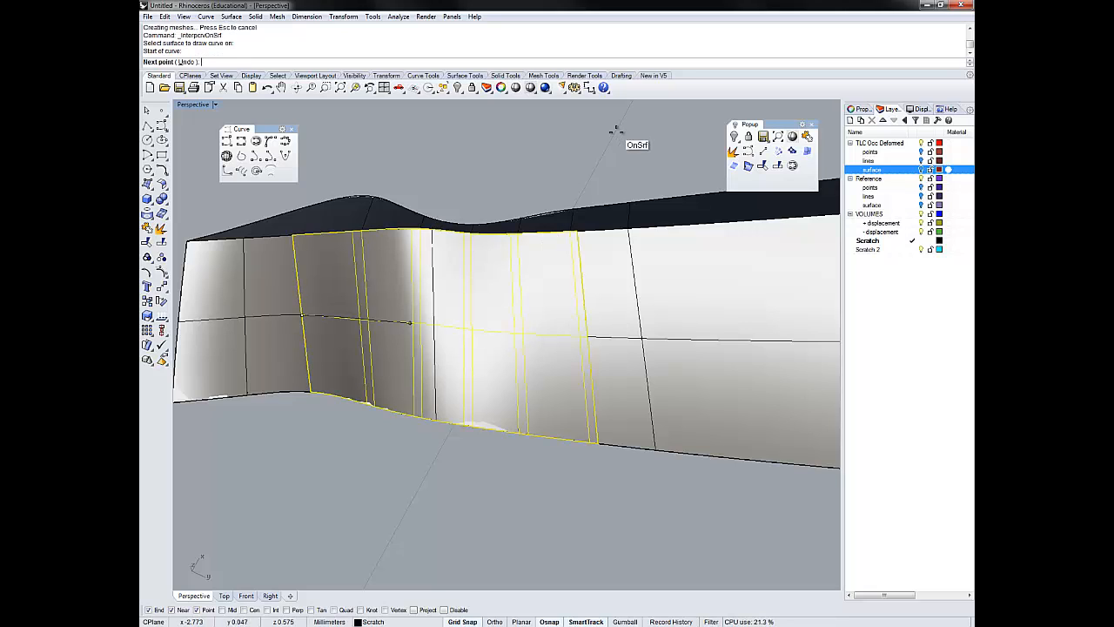
click(587, 335)
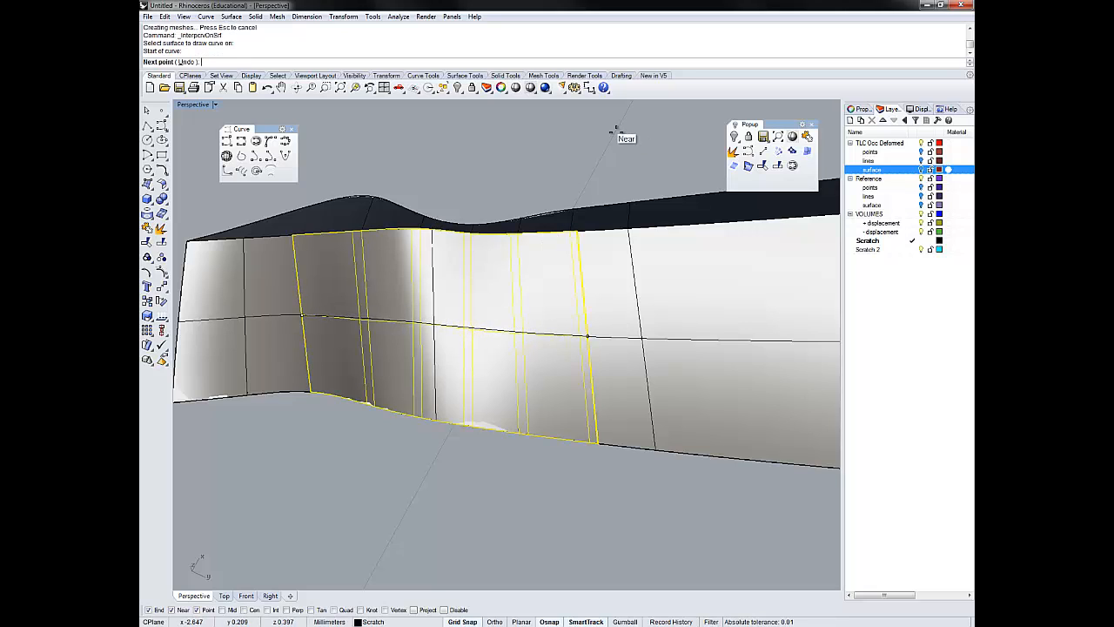
click(616, 130)
key(Return)
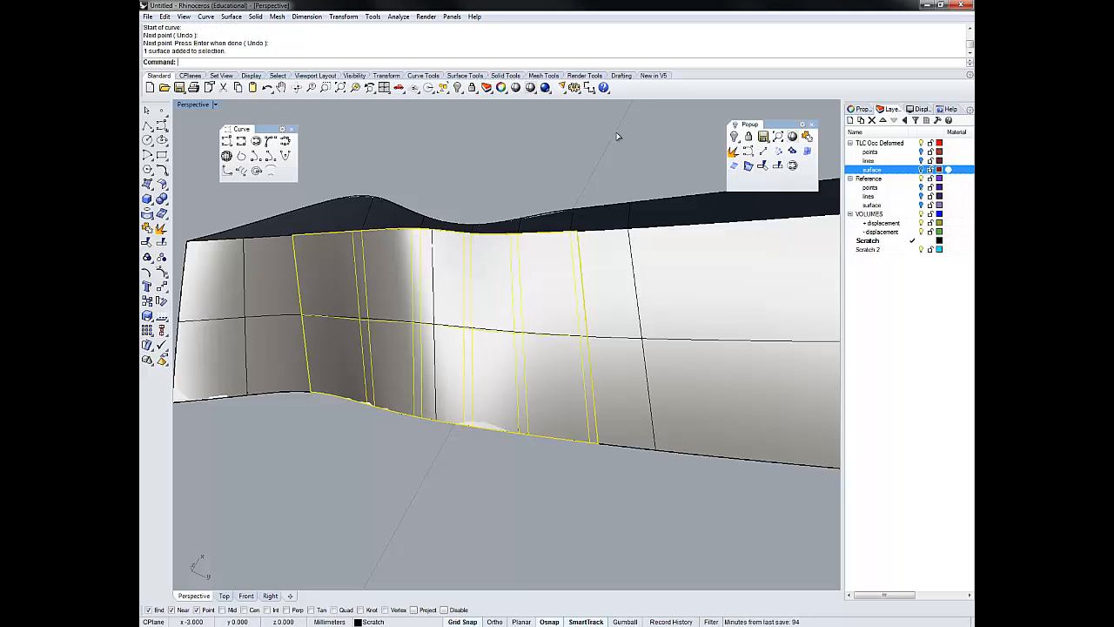
- Delete the temporary edge surface and split the opening's two side border curves with the mid-height curve
key(Delete)
click(501, 330)
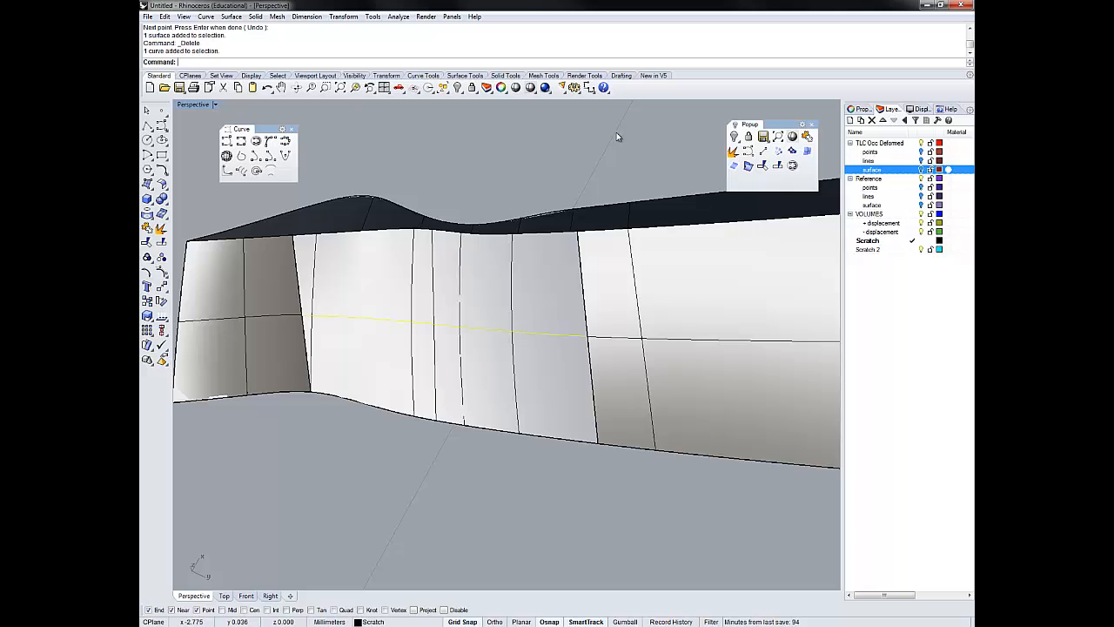
click(299, 281)
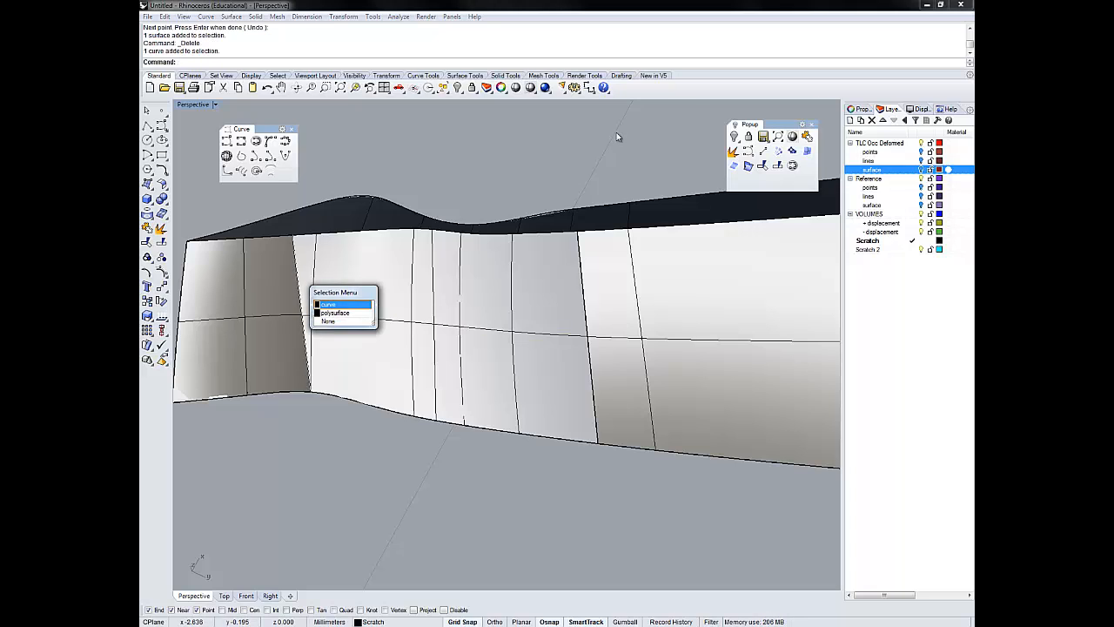
click(340, 302)
shift+click(584, 280)
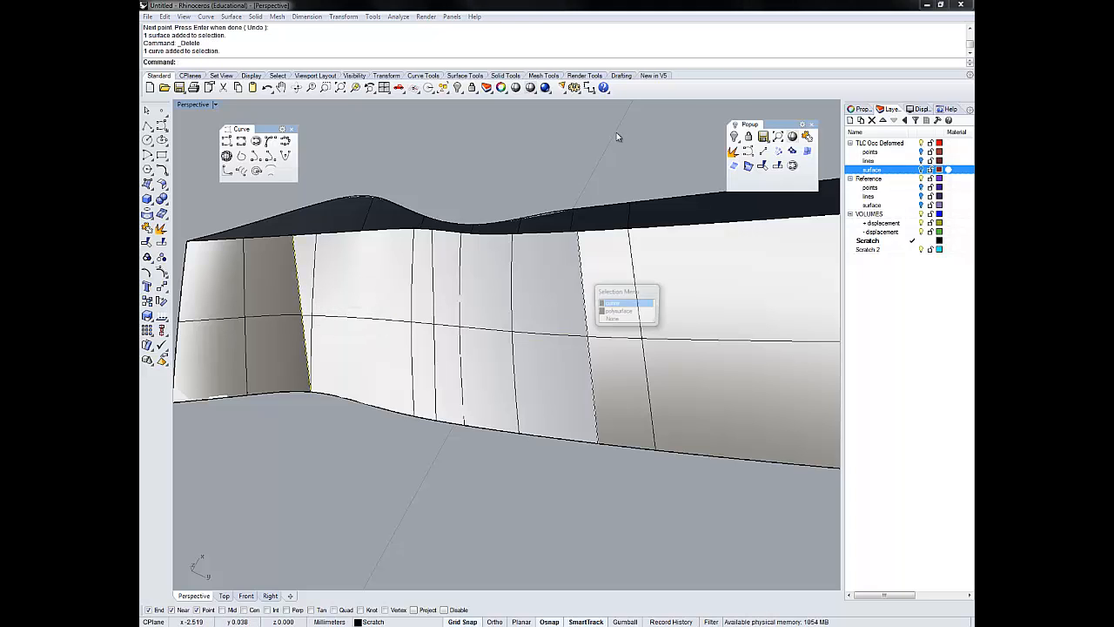
click(625, 303)
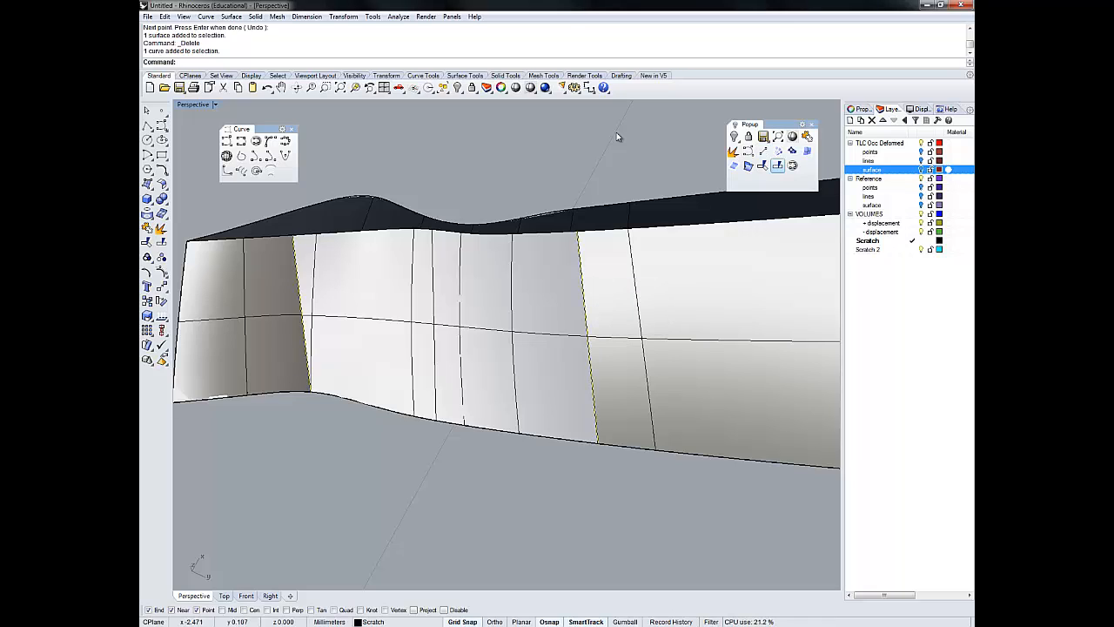
click(777, 165)
click(502, 330)
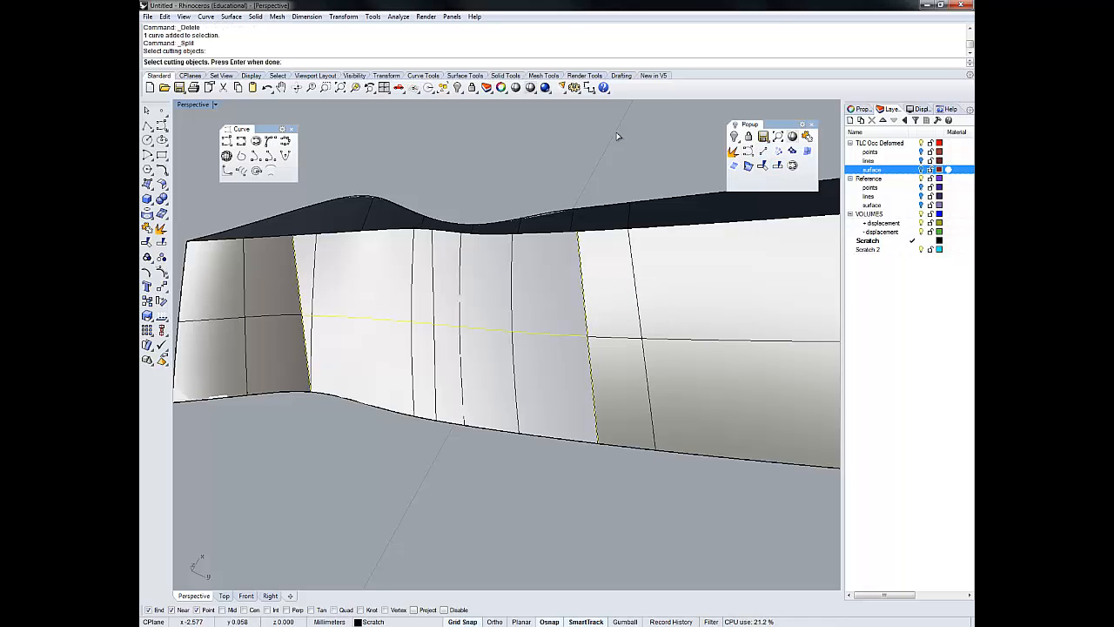
key(Return)
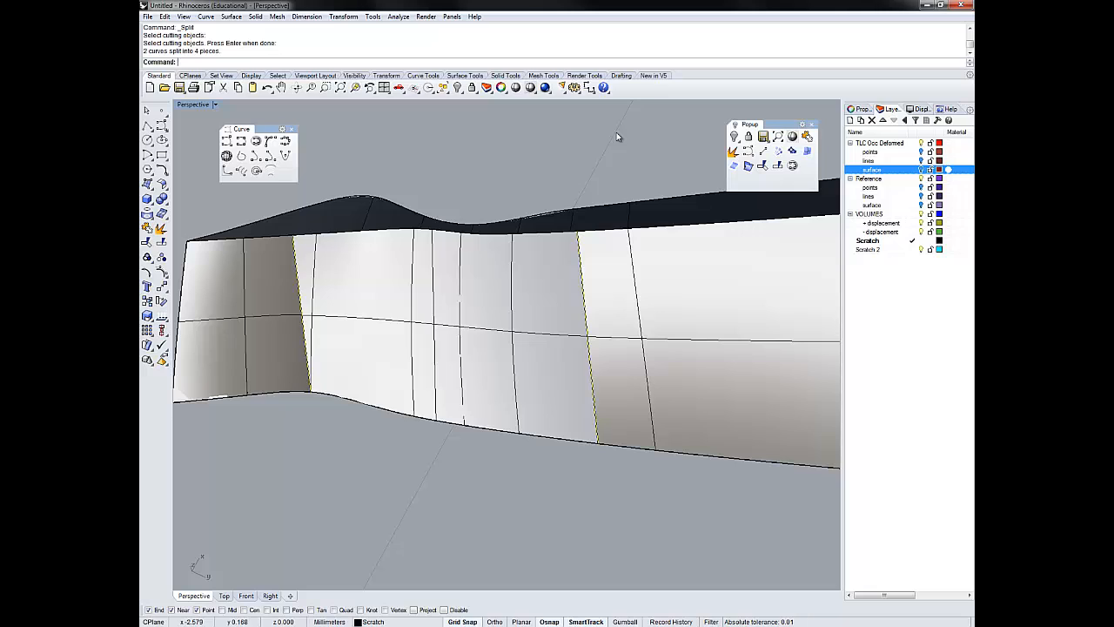
- Create an edge surface over the opening's upper half from the mid-height curve, the upper border curve and the two upper side segments
click(583, 281)
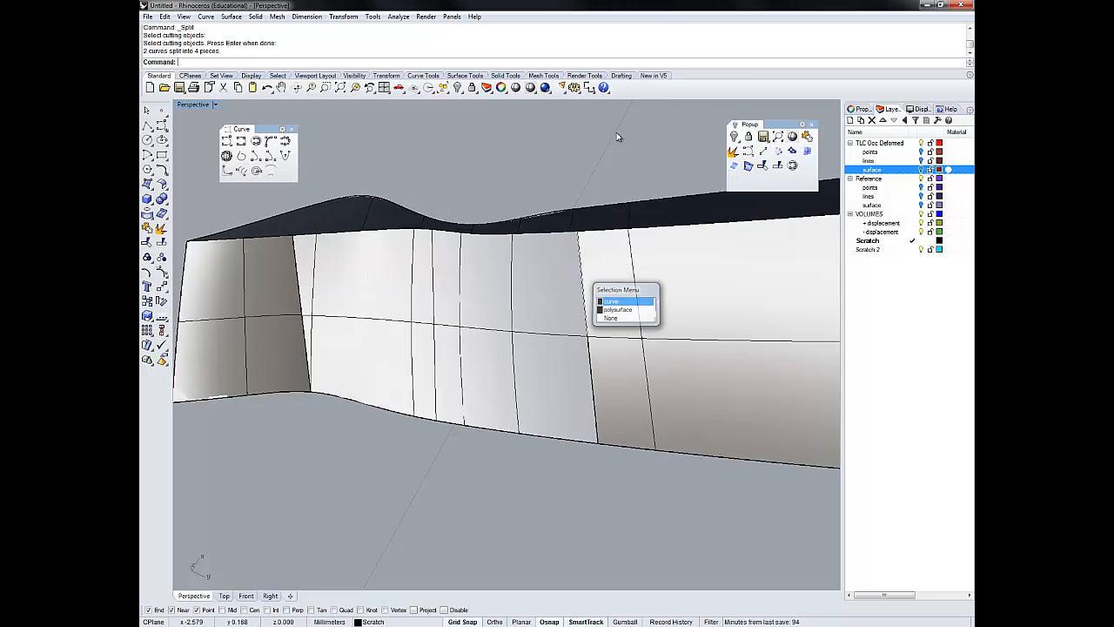
click(625, 301)
shift+click(522, 331)
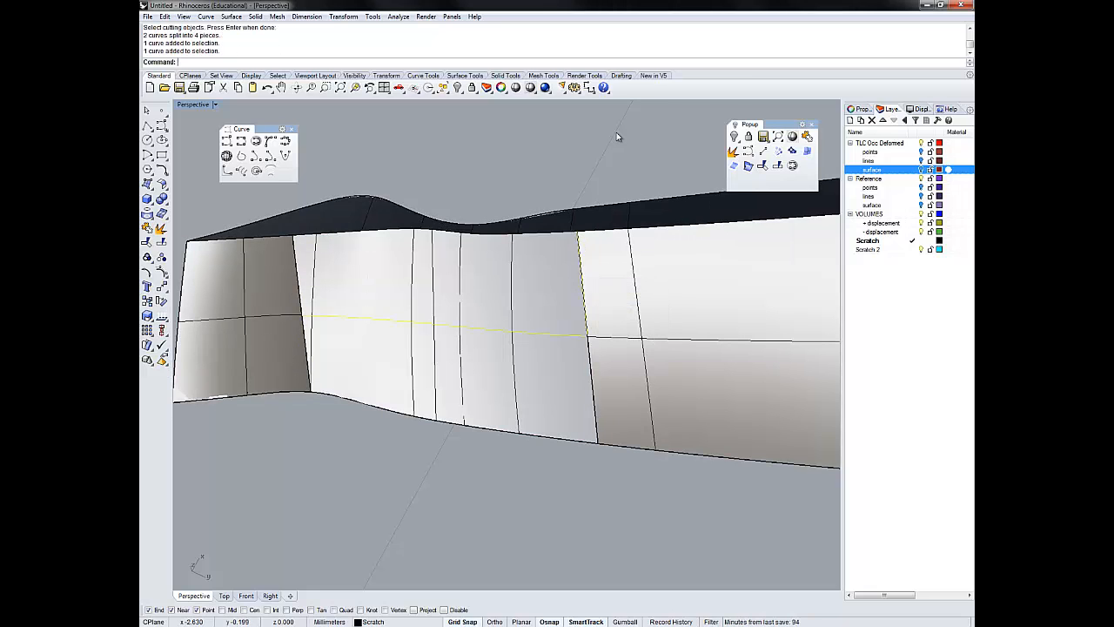
shift+click(298, 272)
click(327, 297)
shift+click(361, 231)
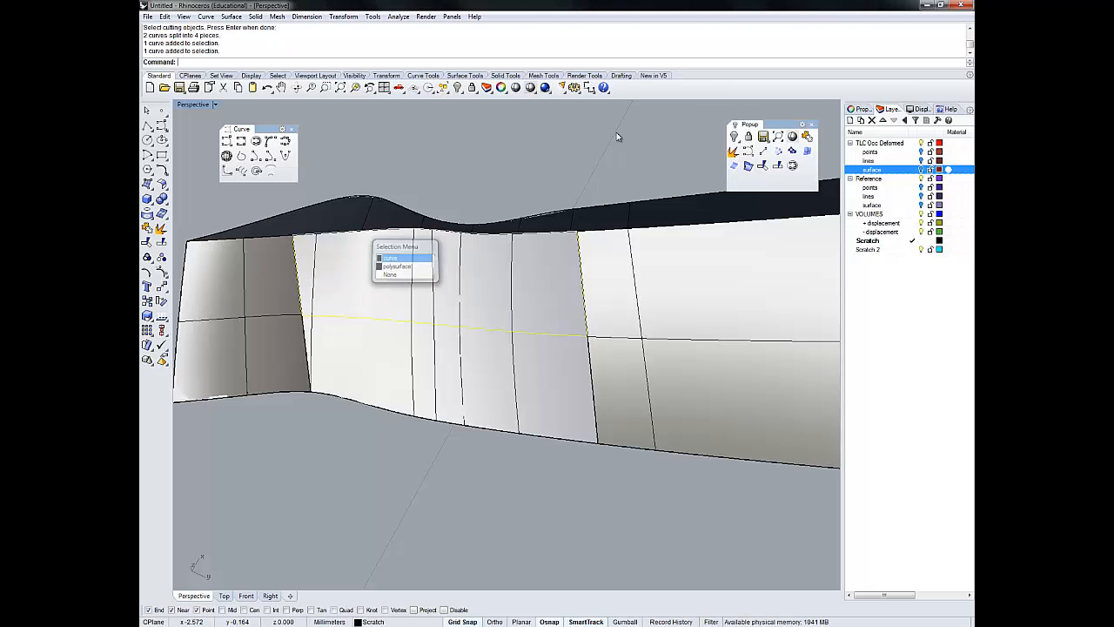
click(404, 258)
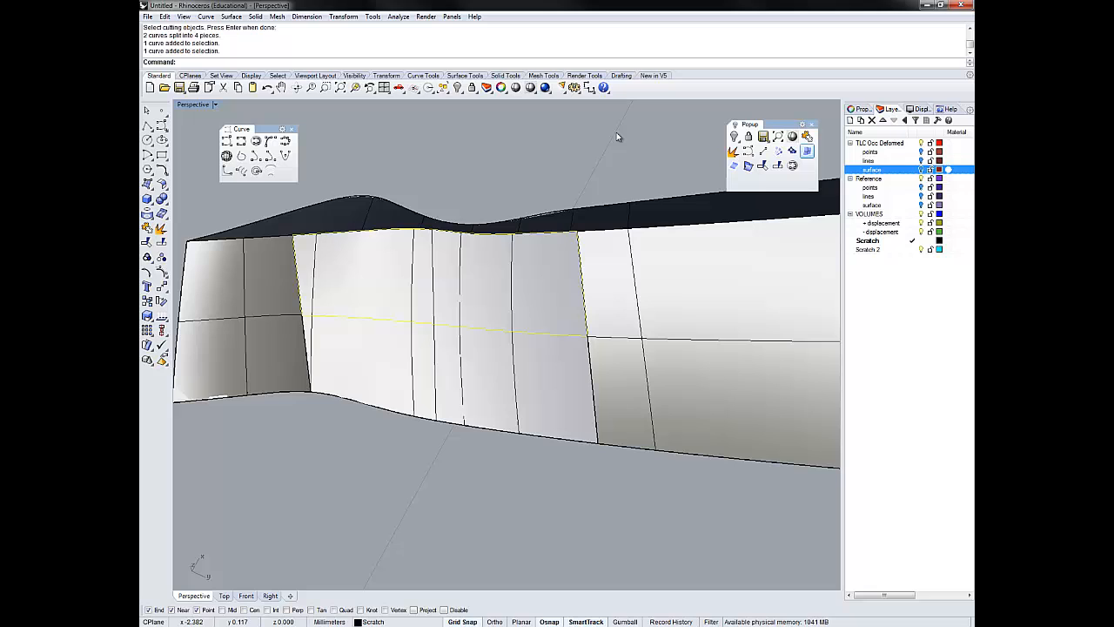
click(807, 150)
click(618, 137)
right_drag(616, 134, 616, 133)
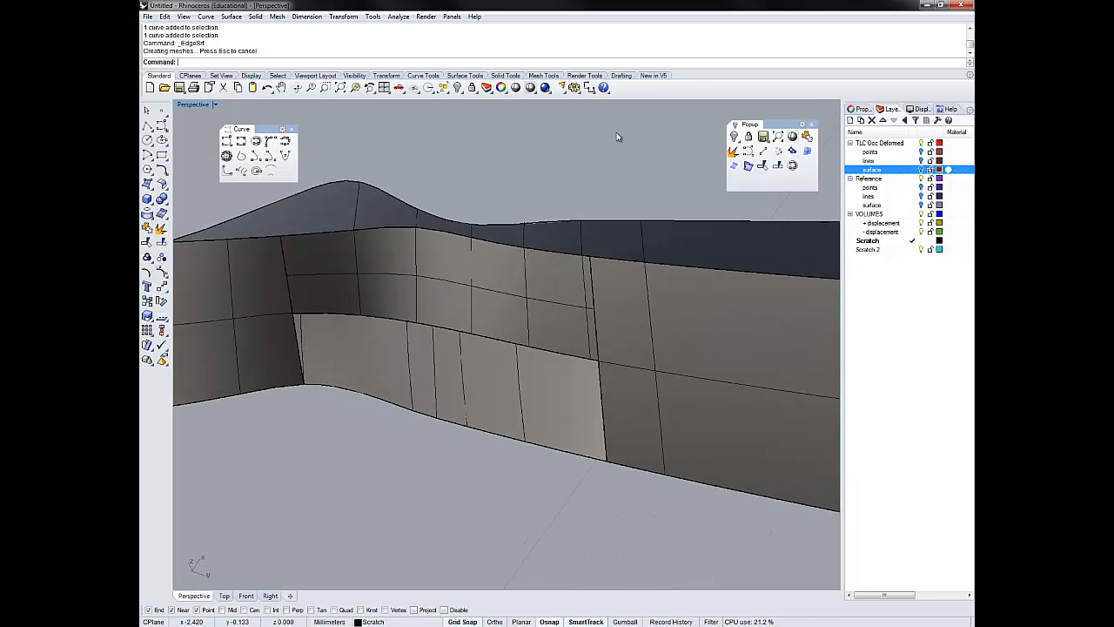
- Join the new upper surface to the polysurface with Join, and delete all remaining curves using Invert
click(557, 300)
shift+click(696, 340)
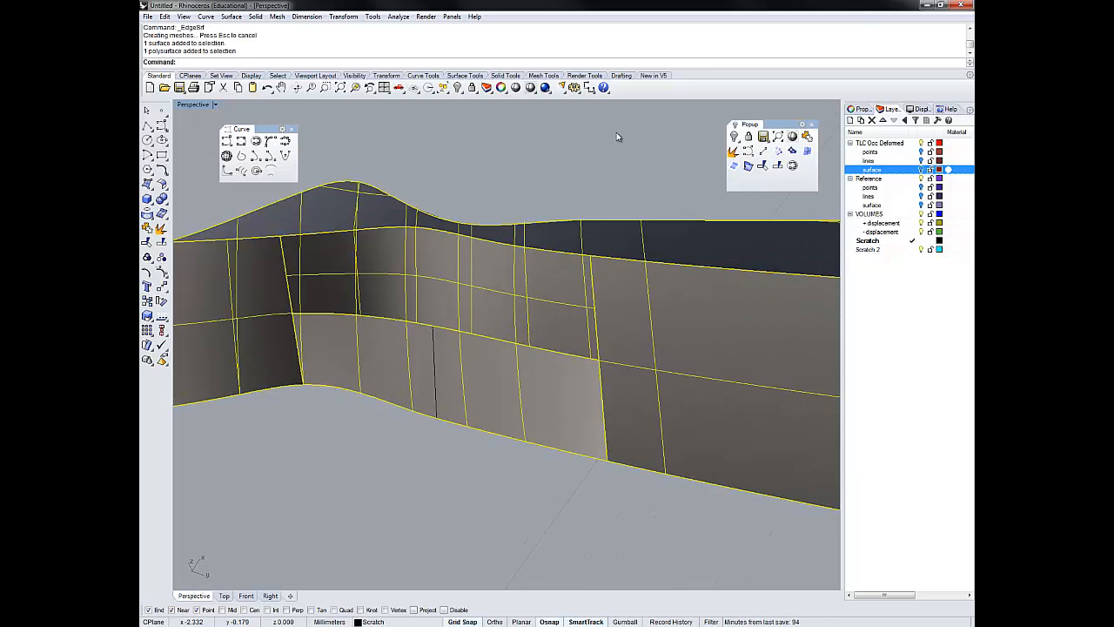
key(Return)
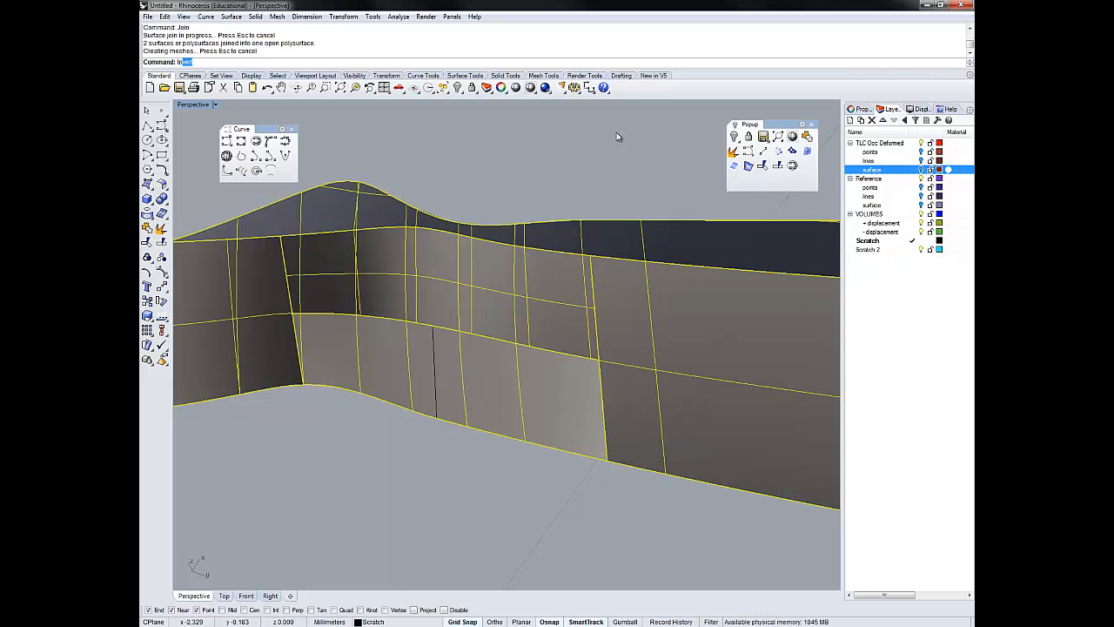
text(Inv)
key(Return)
key(Delete)
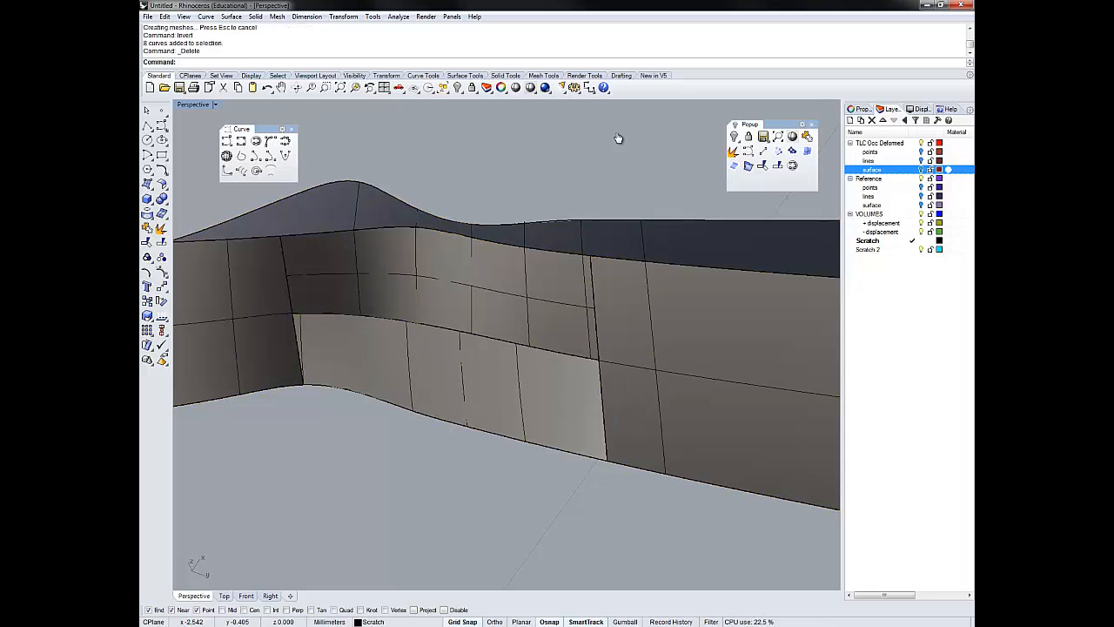
- Duplicate the joined polysurface's open border with DupBorder and explode it into separate segments
key(alt+Tab)
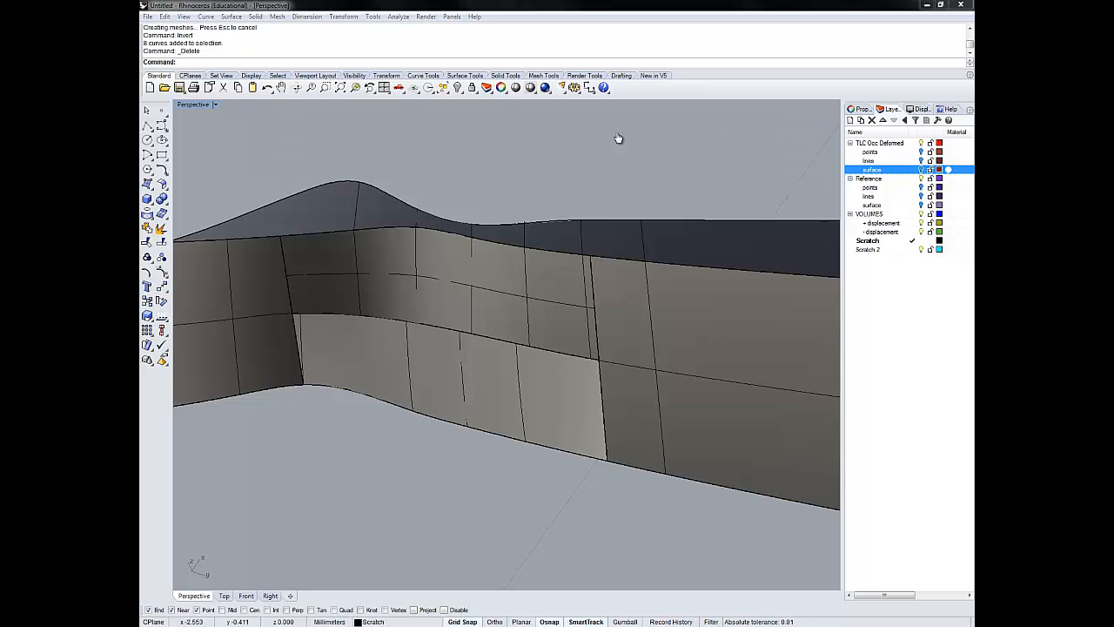
click(617, 137)
key(ctrl+a)
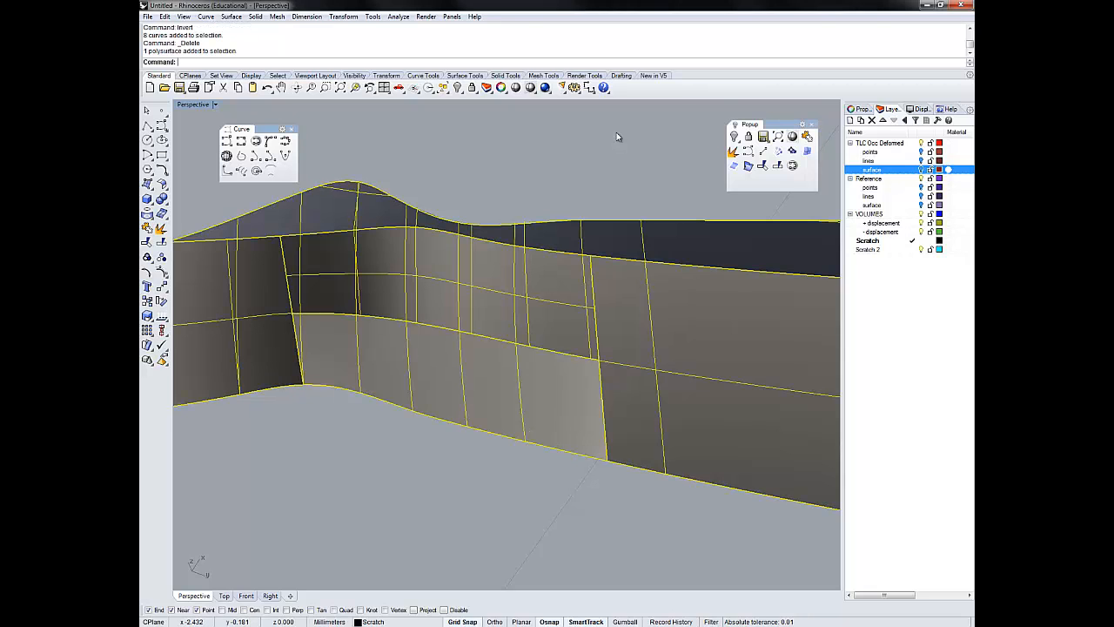
text(DupBorder)
key(Return)
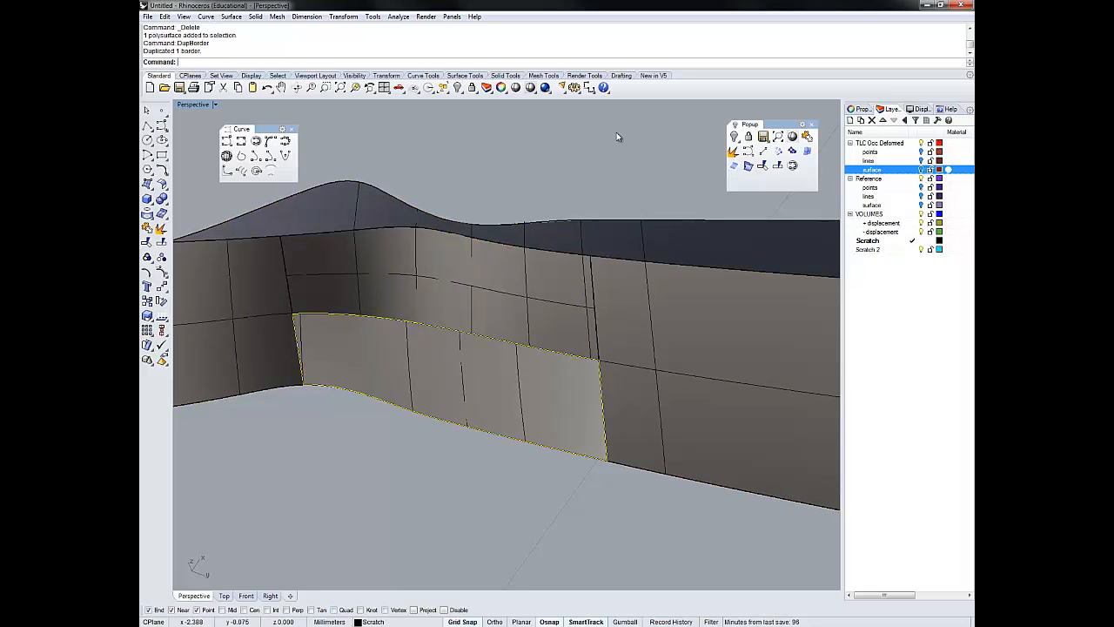
click(733, 151)
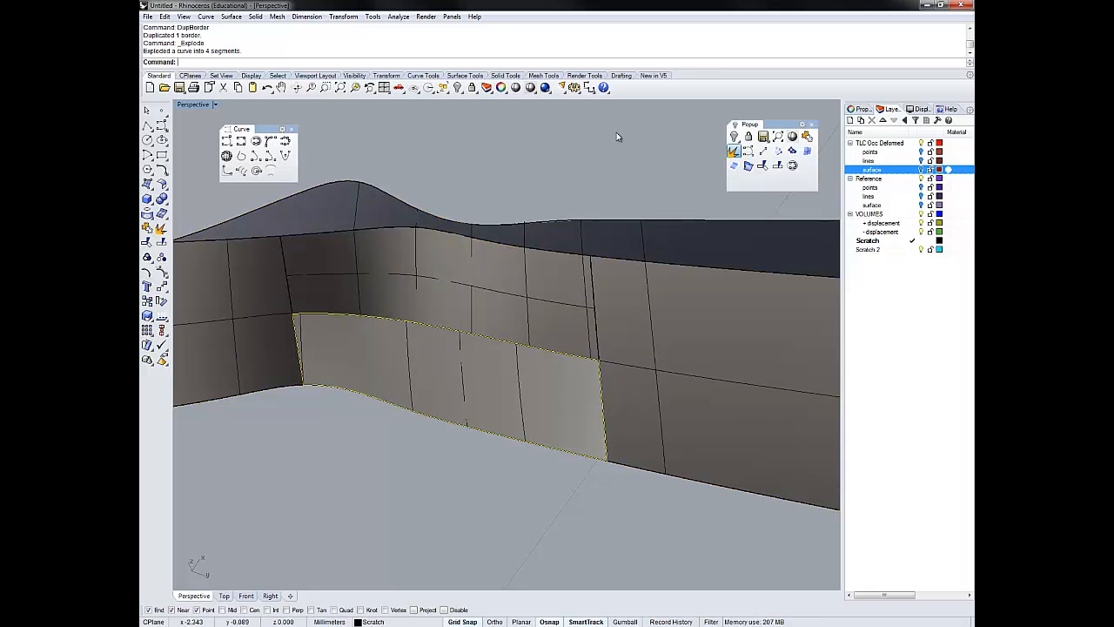
- Try to fill the lower opening with a single edge surface from its four border segments, and delete that surface
click(807, 151)
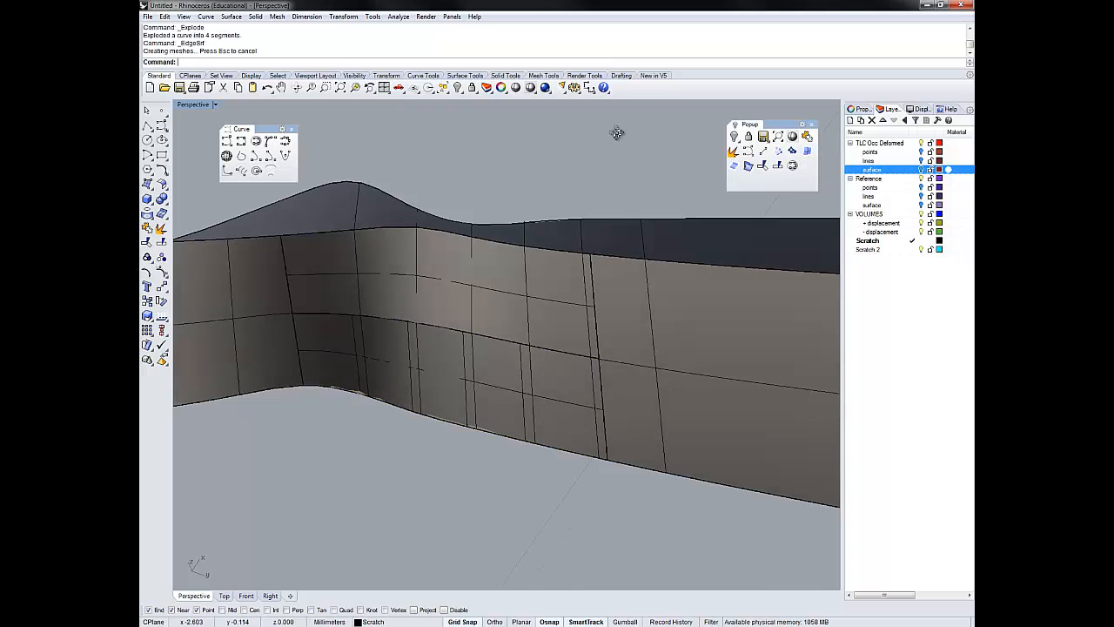
right_drag(617, 133, 617, 137)
click(609, 400)
key(Delete)
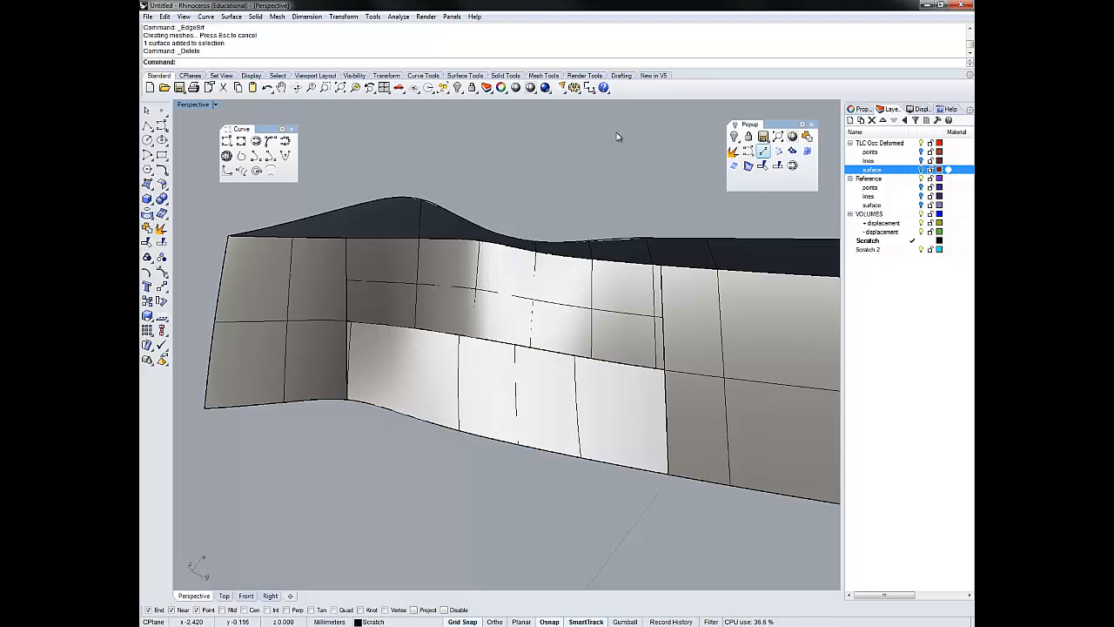
- Draw a dividing line across the lower opening near the bend, from its upper to its lower border curve
click(764, 151)
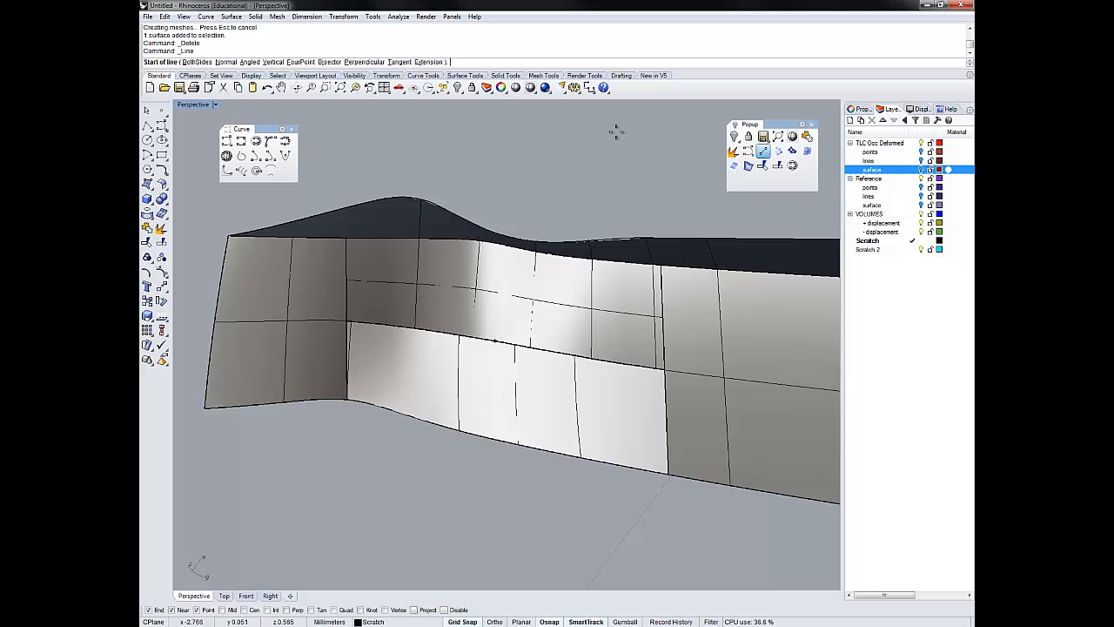
click(493, 342)
key(Escape)
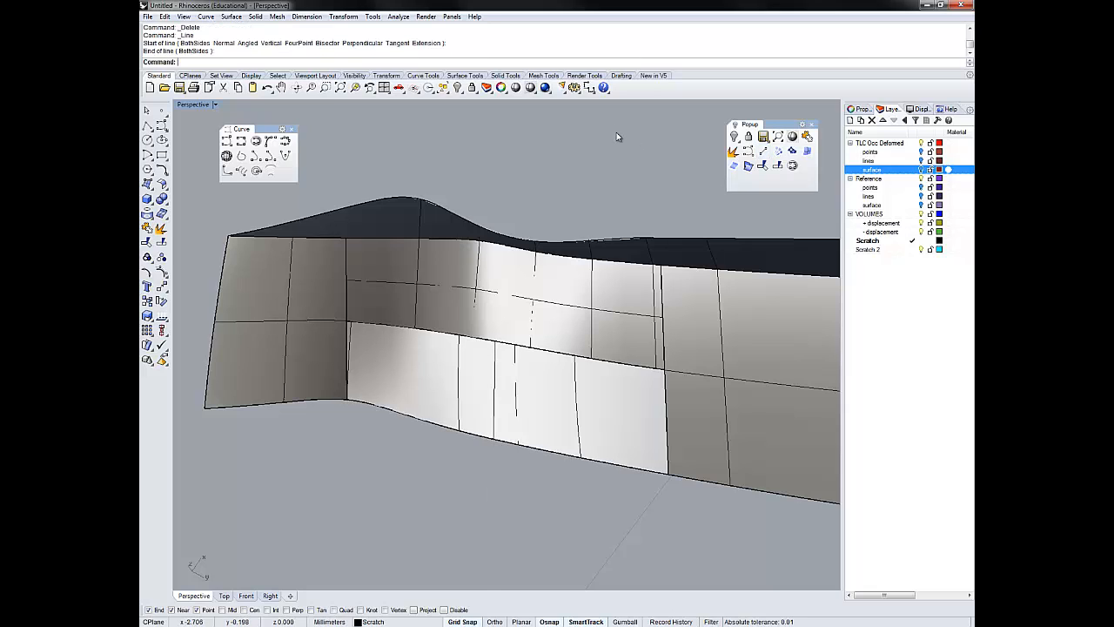
- Split the lower opening's upper and lower border curves with the dividing line
click(522, 346)
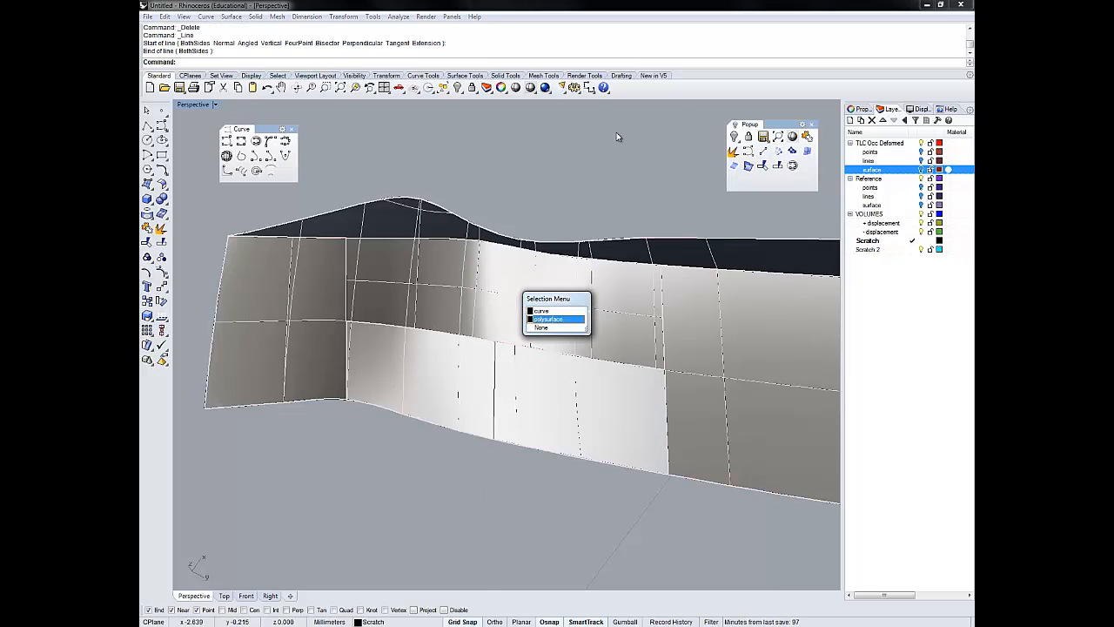
click(557, 310)
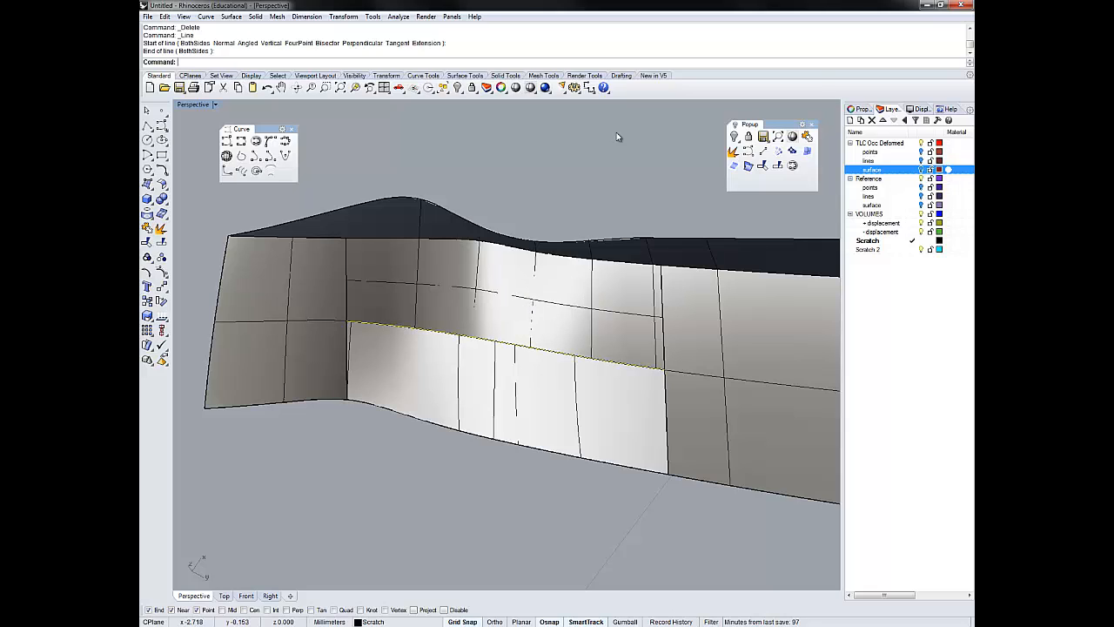
shift+click(538, 448)
click(568, 472)
click(777, 165)
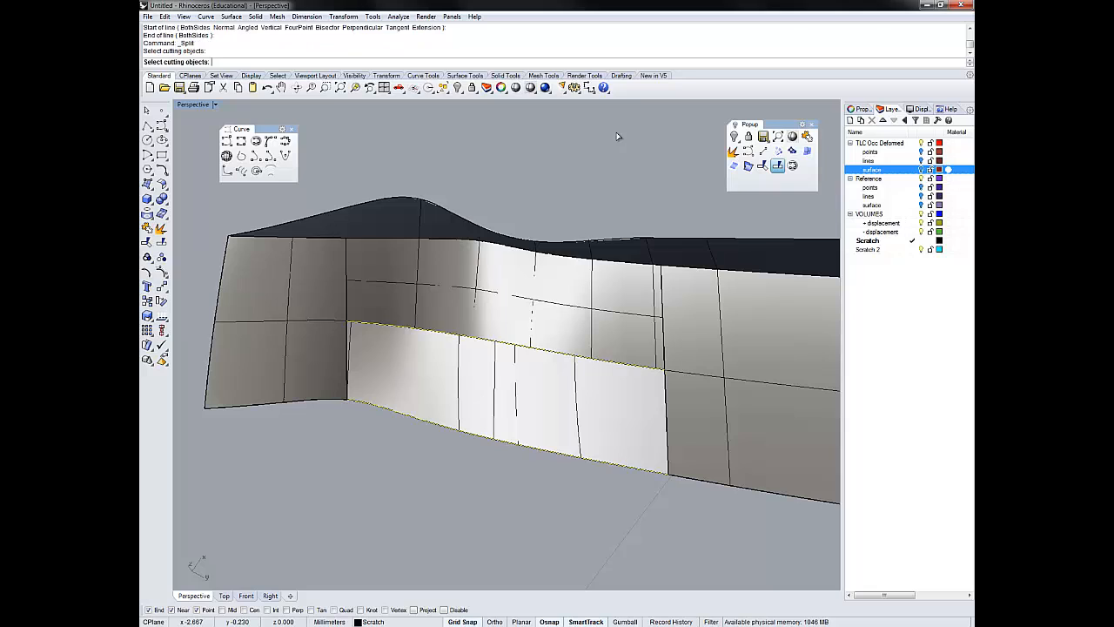
key(Return)
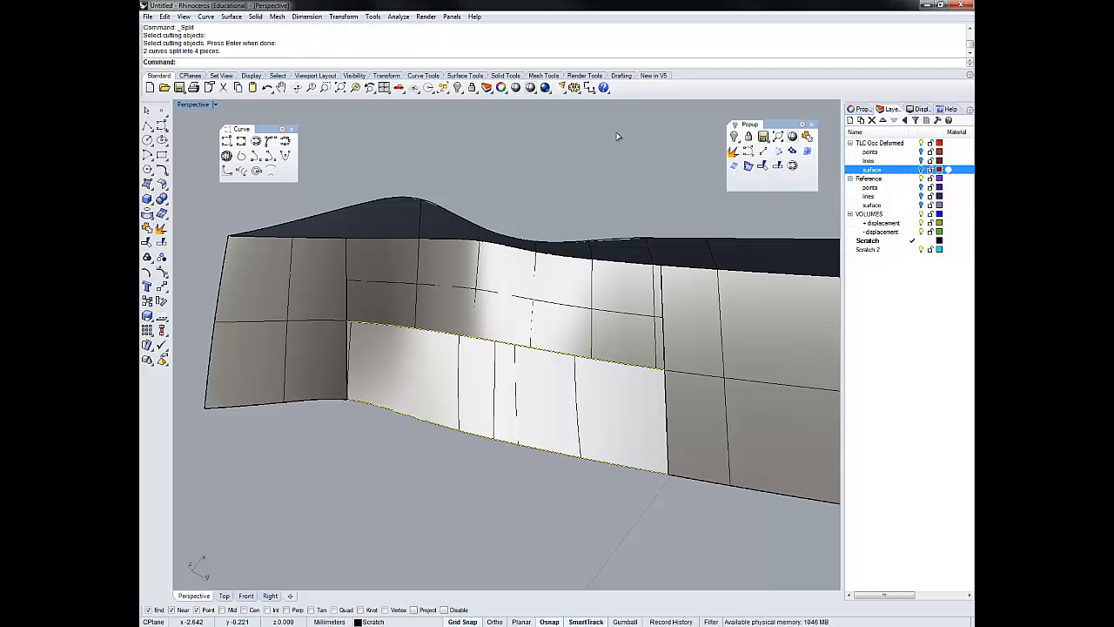
- Create an edge surface over the right-hand section of the lower opening from the dividing line, right side curve and split upper and lower segments
click(524, 297)
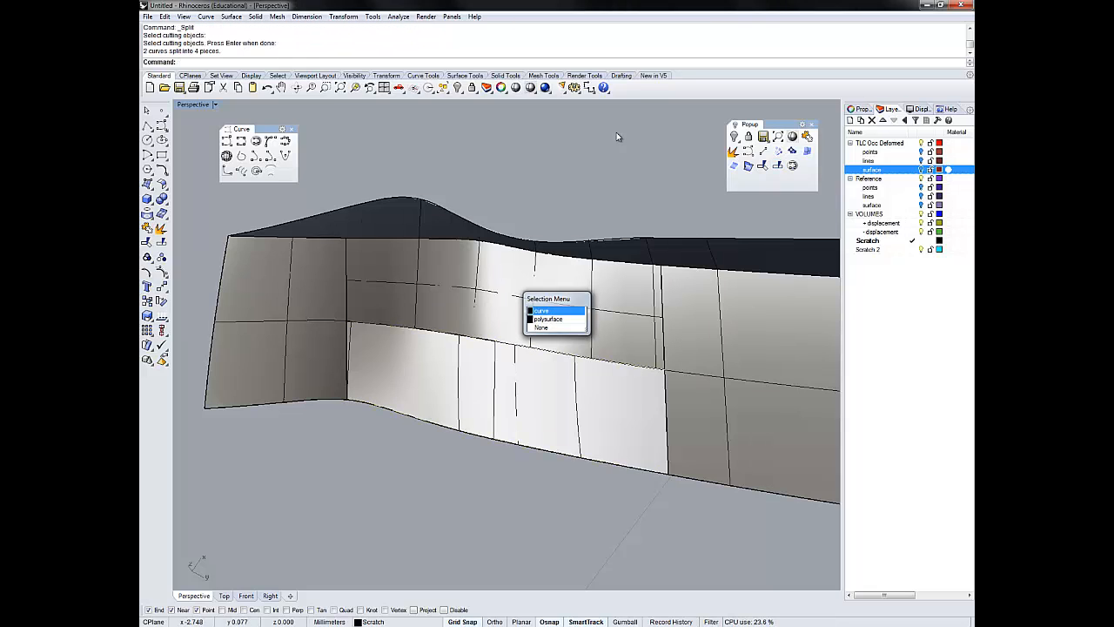
click(542, 311)
shift+click(495, 390)
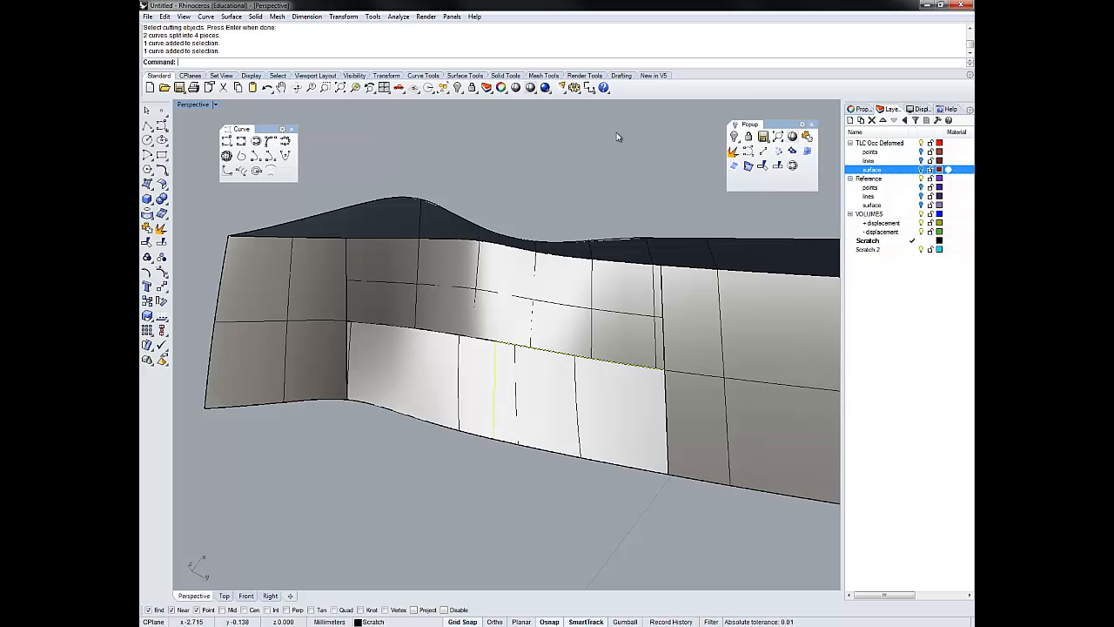
shift+click(549, 451)
click(575, 477)
shift+click(667, 393)
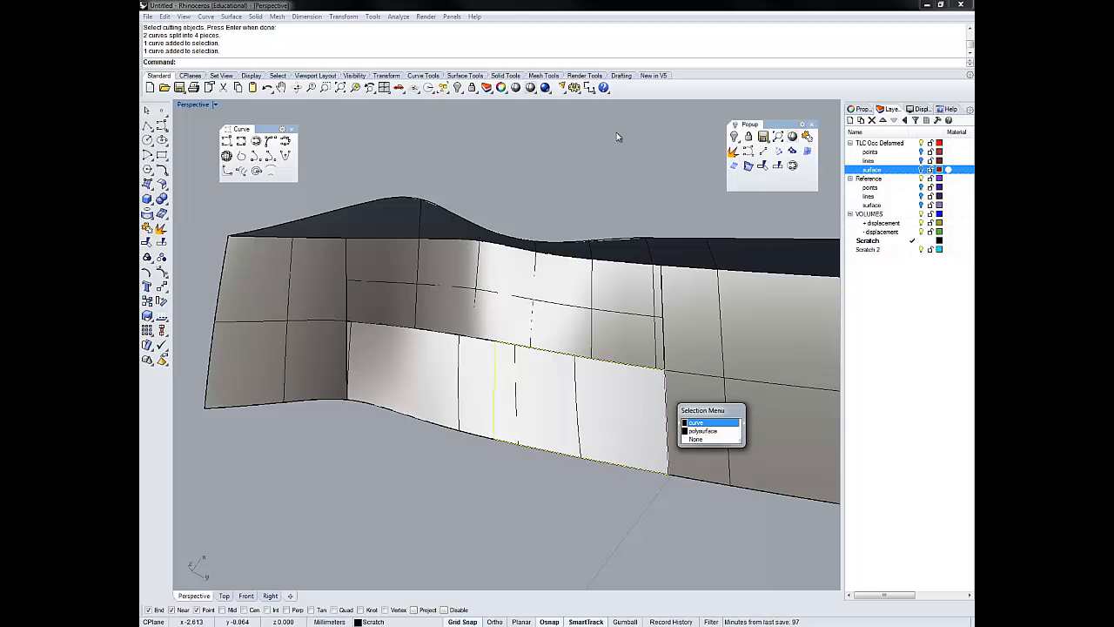
click(709, 422)
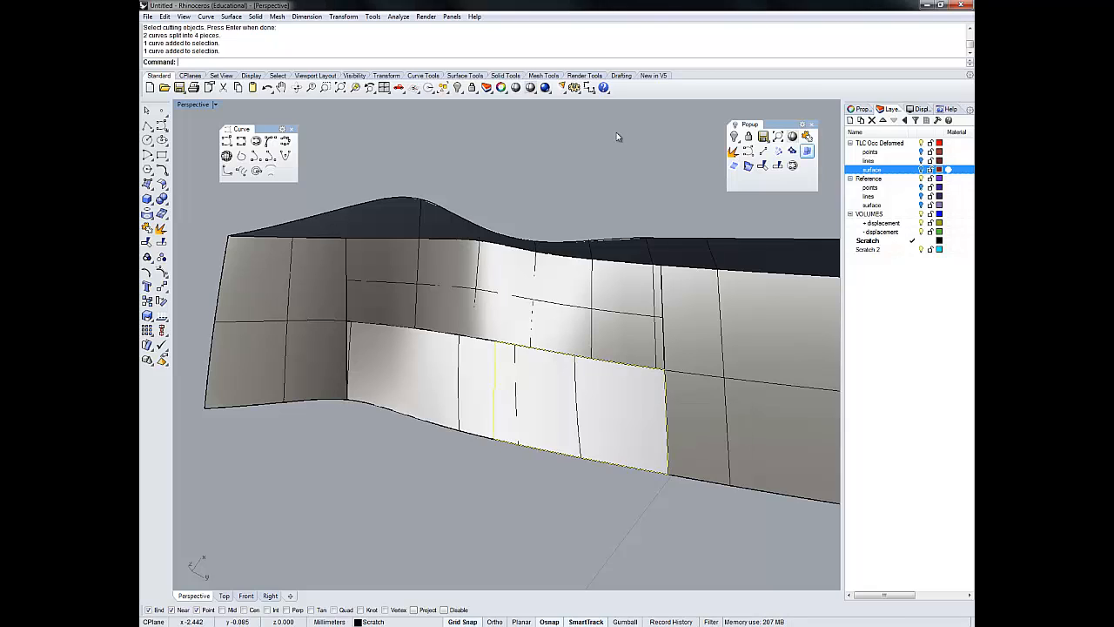
click(807, 150)
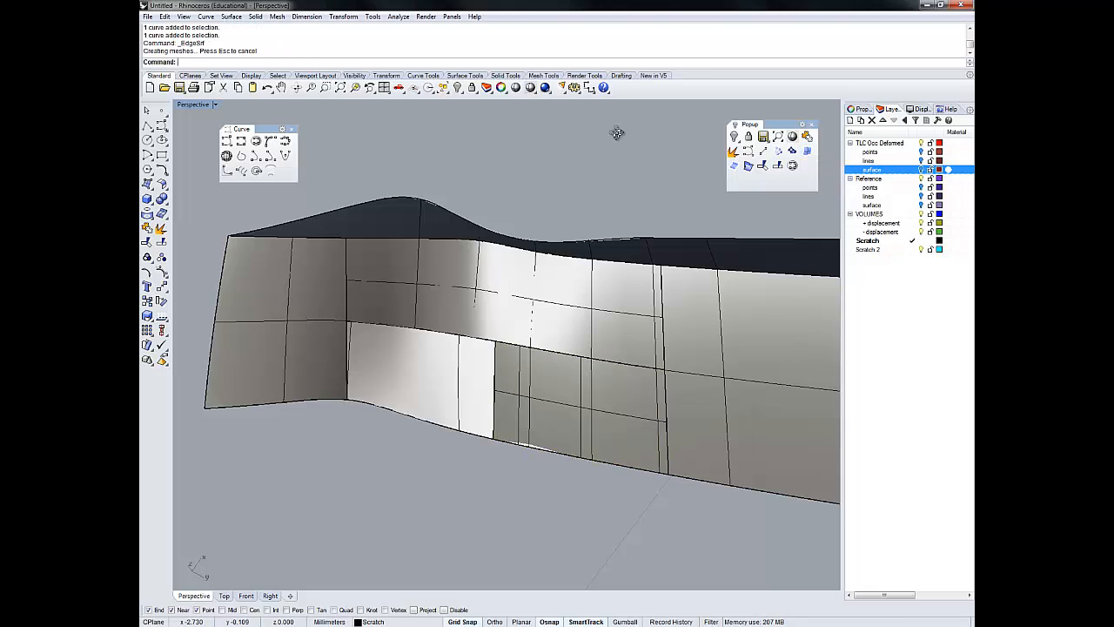
- Create an edge surface over the left-hand section of the lower opening from the dividing line, left side curve and split upper and lower segments
right_drag(618, 132, 617, 135)
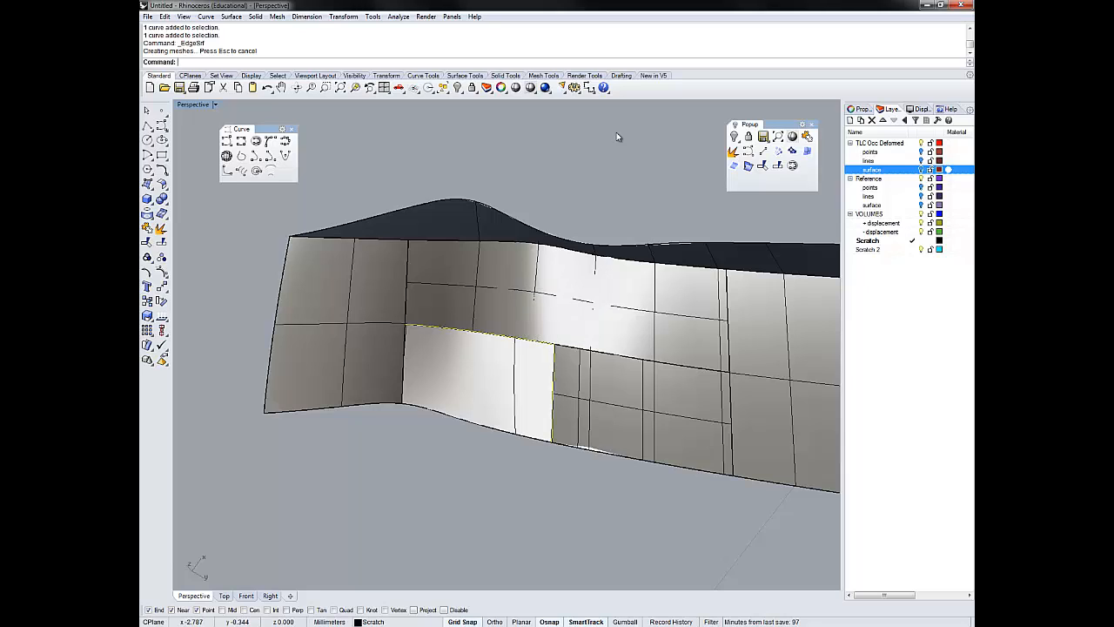
shift+click(489, 426)
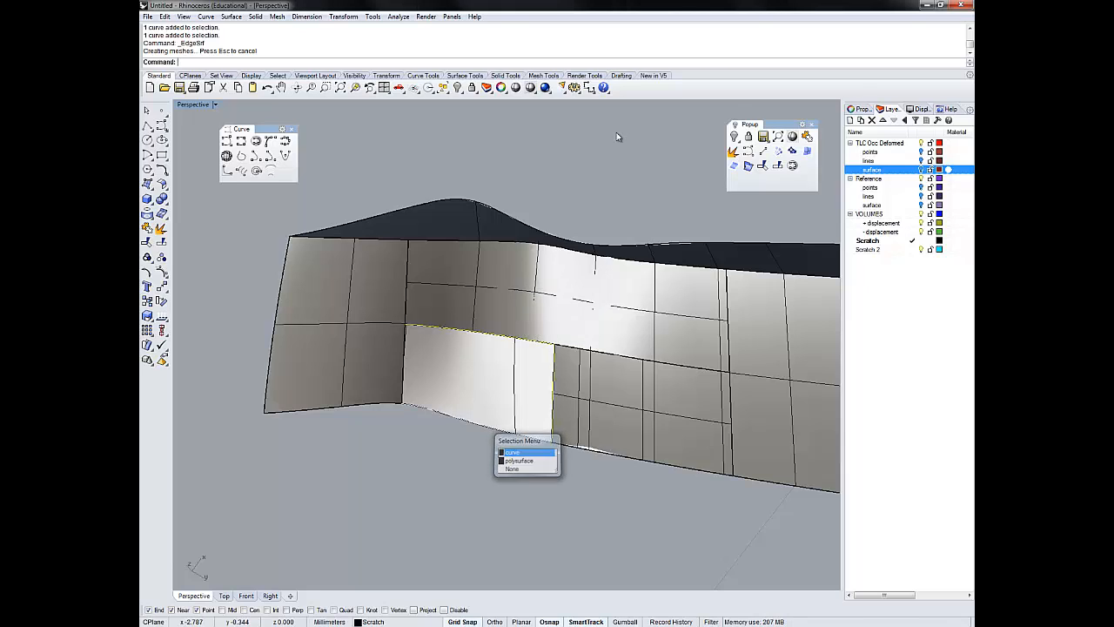
click(525, 452)
shift+click(522, 288)
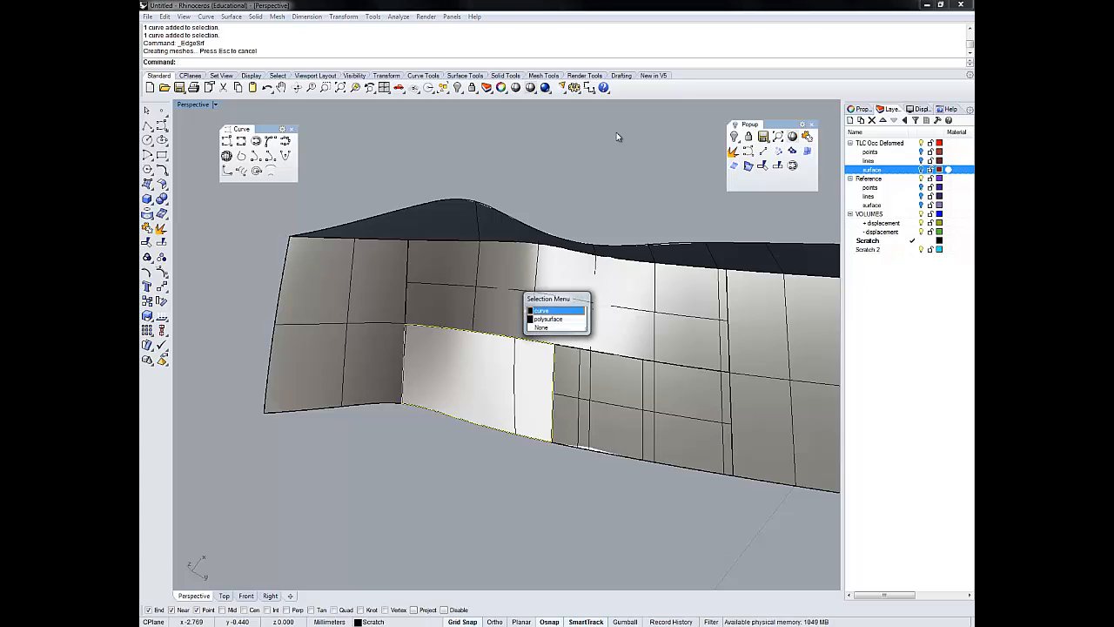
click(553, 311)
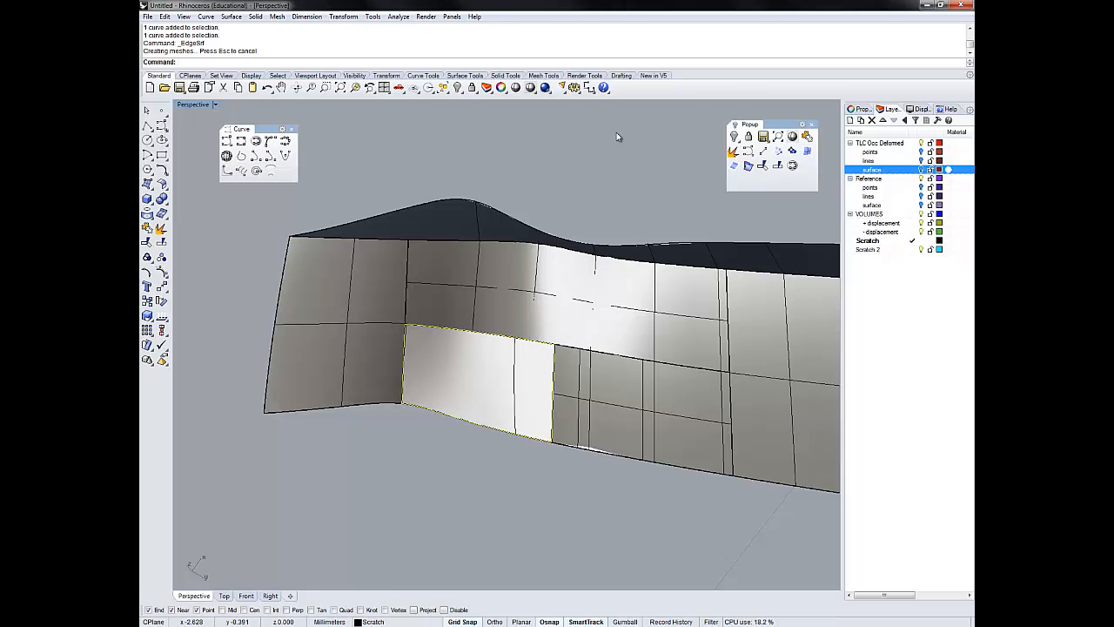
key(Return)
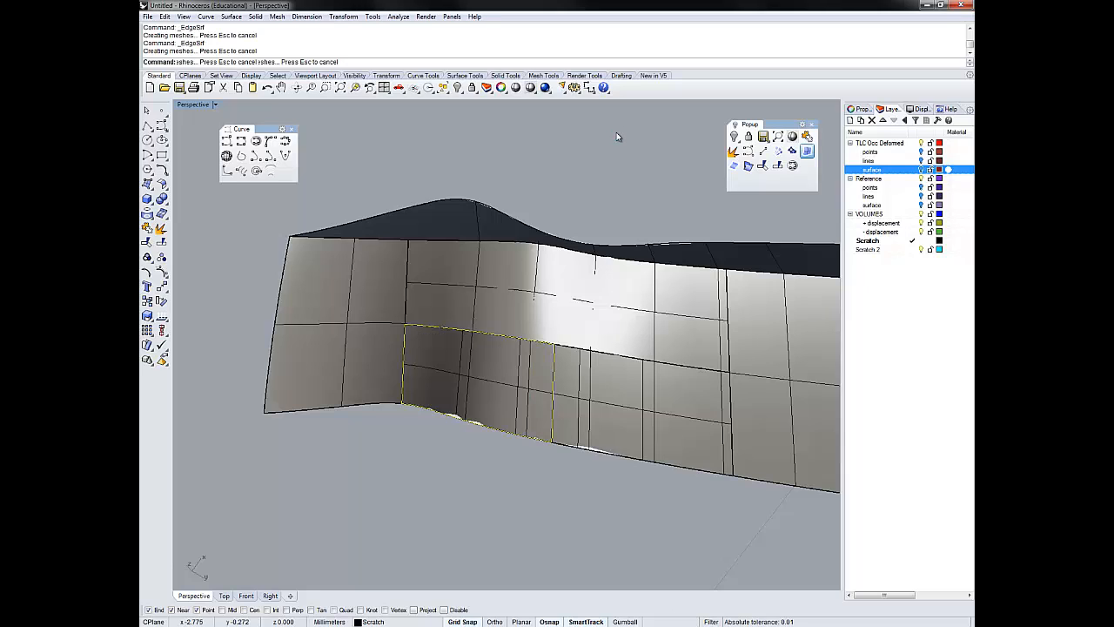
- Select all the boundary curves around the filled lower opening with SelCrv and delete them
text(S)
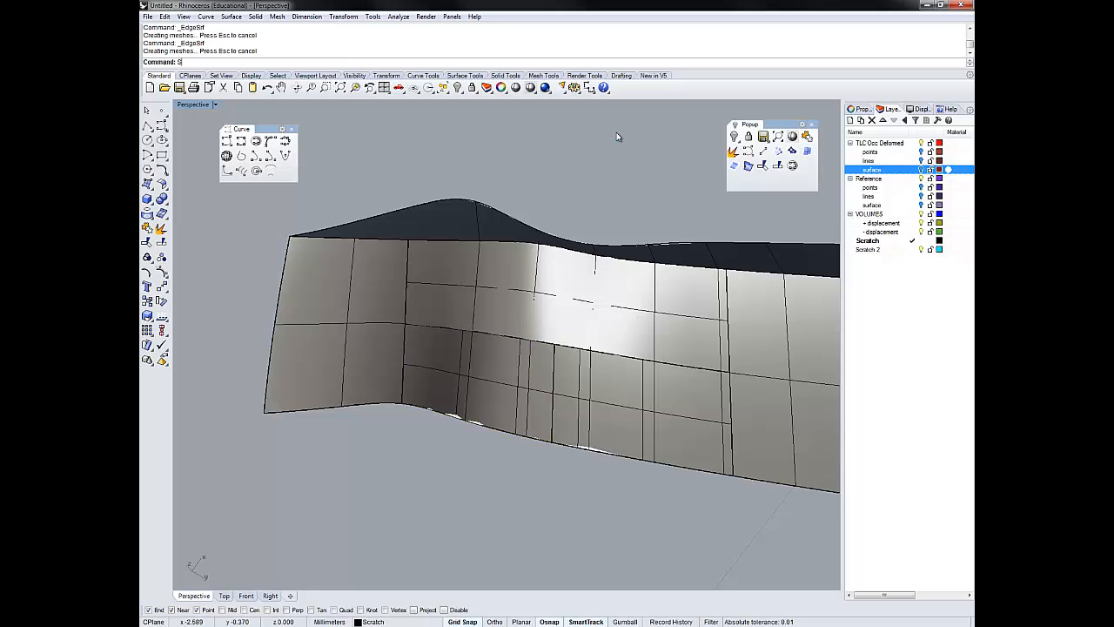
text(elC)
key(Return)
key(Delete)
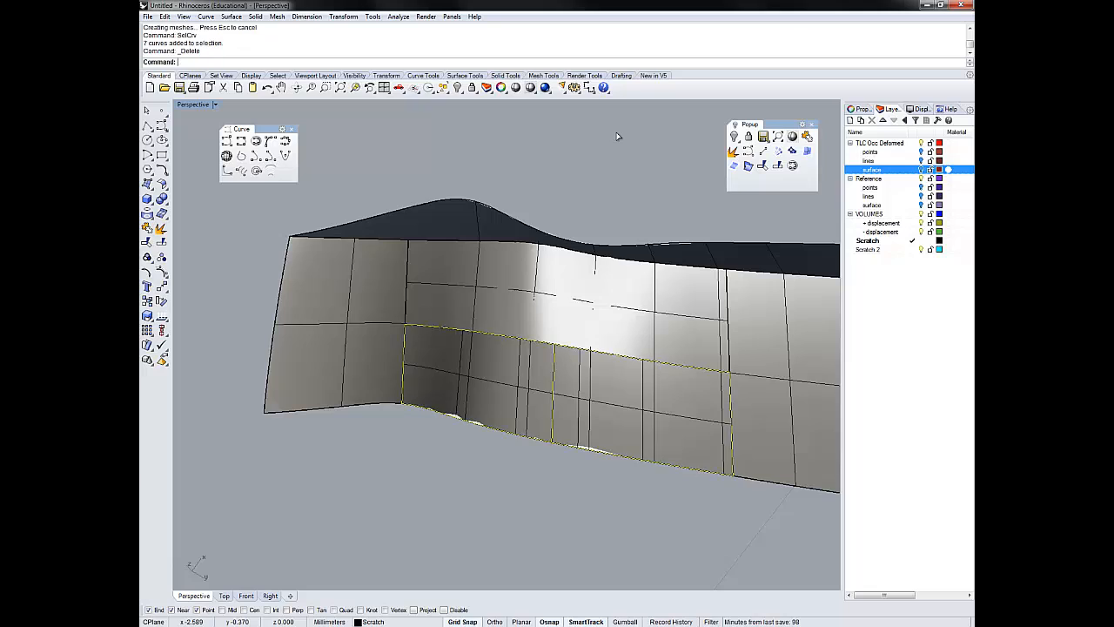
- Select the whole model, including the polysurface and both new edge surfaces
key(ctrl+a)
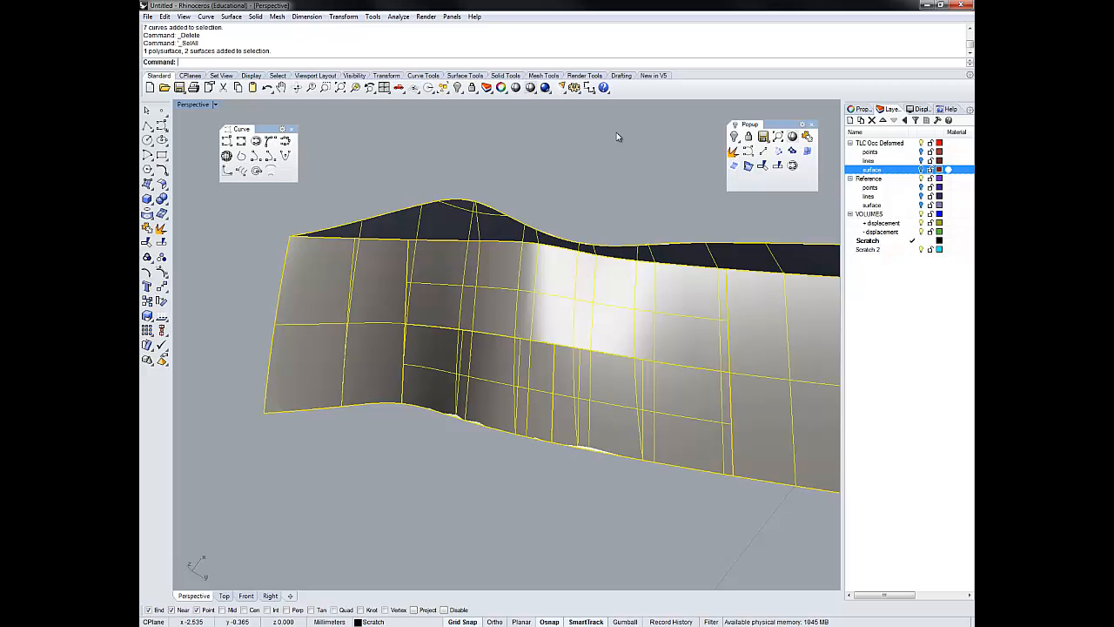
- Join the polysurface and both new edge surfaces into one closed polysurface and calculate its volume
key(ctrl+j)
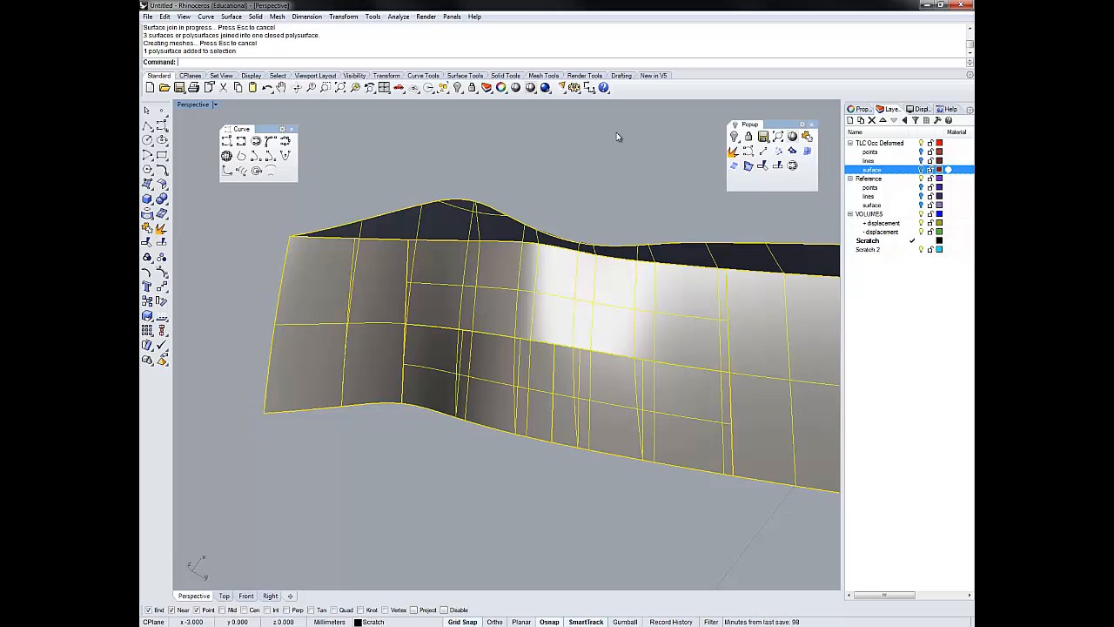
text(Volume)
key(Return)
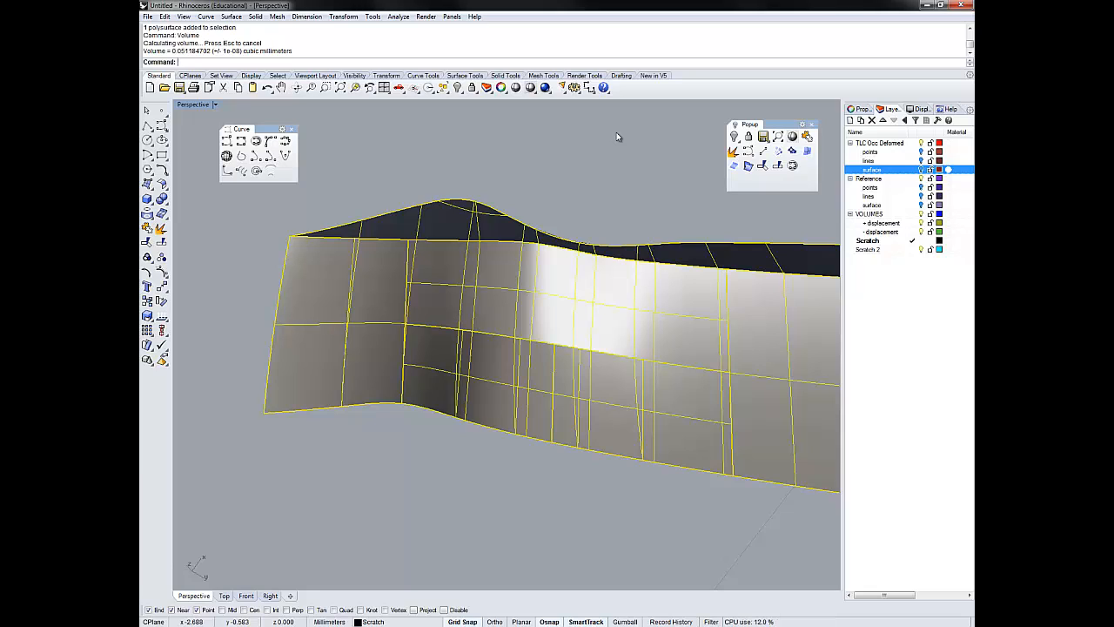
click(618, 136)
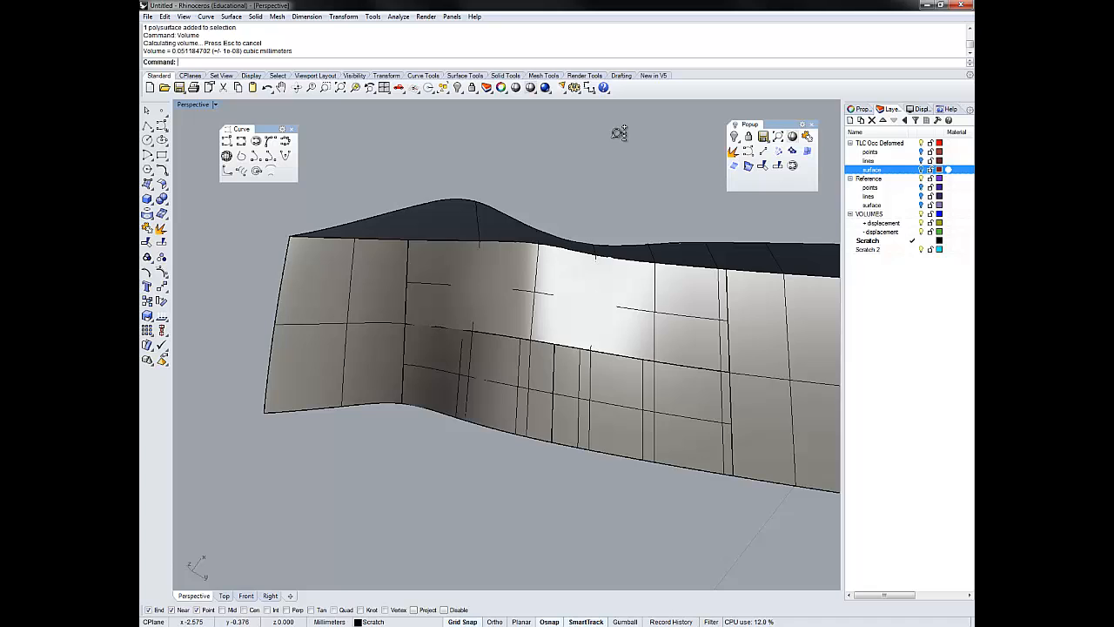
- Move the closed polysurface to the "- displacement" layer under VOLUMES with ChangeLayer
scroll(618, 136, down, 8)
mouse_move(618, 137)
shift+right_down()
mouse_move(471, 159)
mouse_move(616, 136)
shift+right_up()
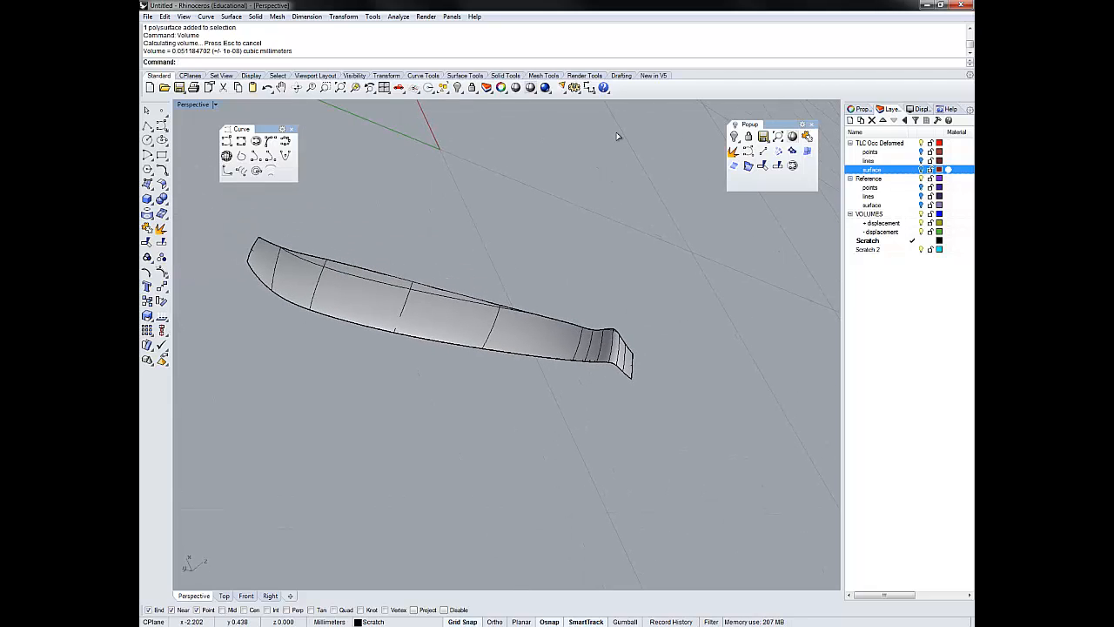
key(ctrl+a)
text(ChangeLayer)
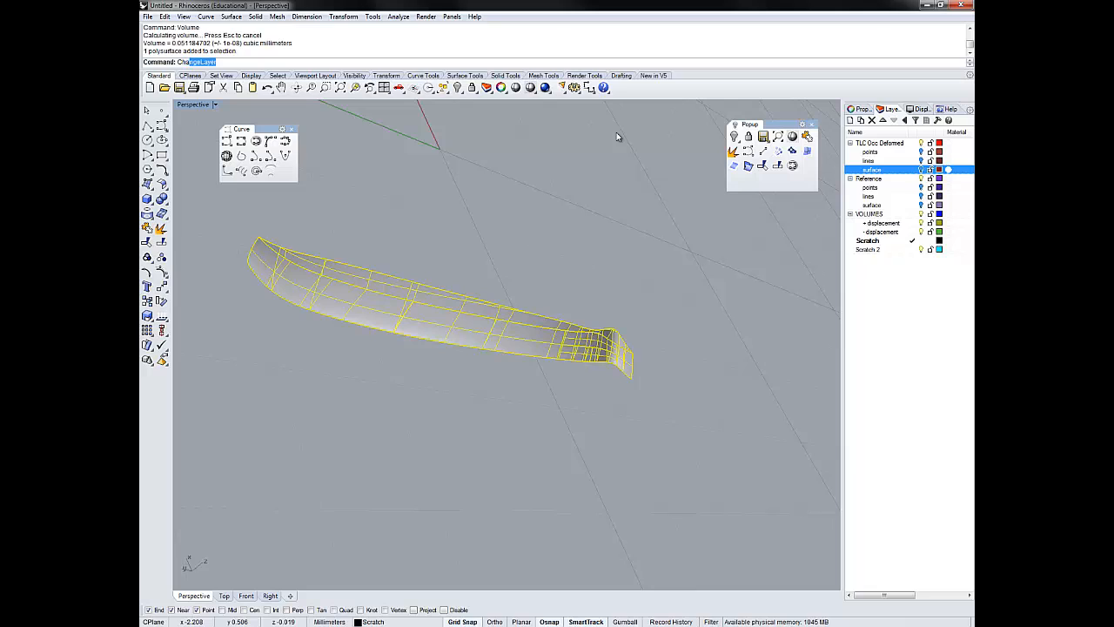
key(Return)
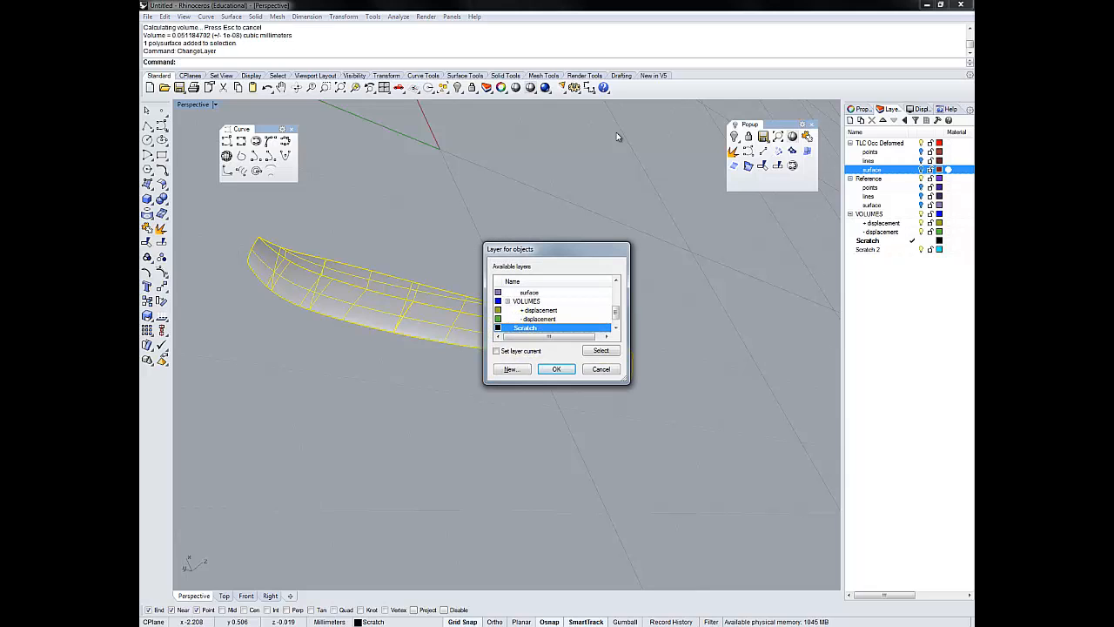
key(Up)
key(Return)
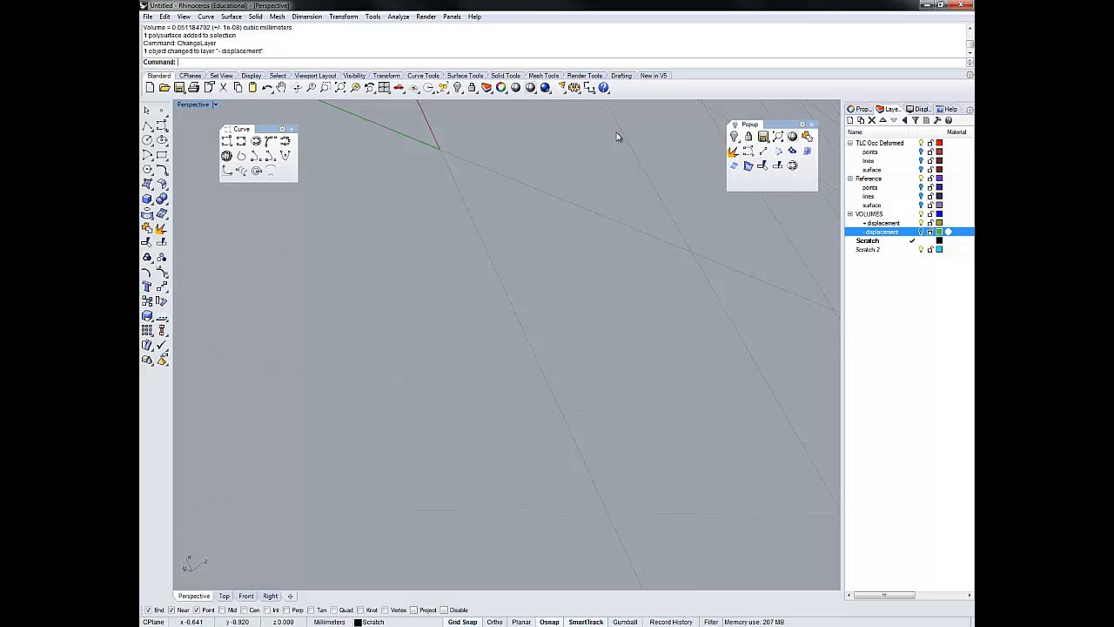
- Show the hidden reference and deformed surfaces again with the Show command
text(show)
key(Return)
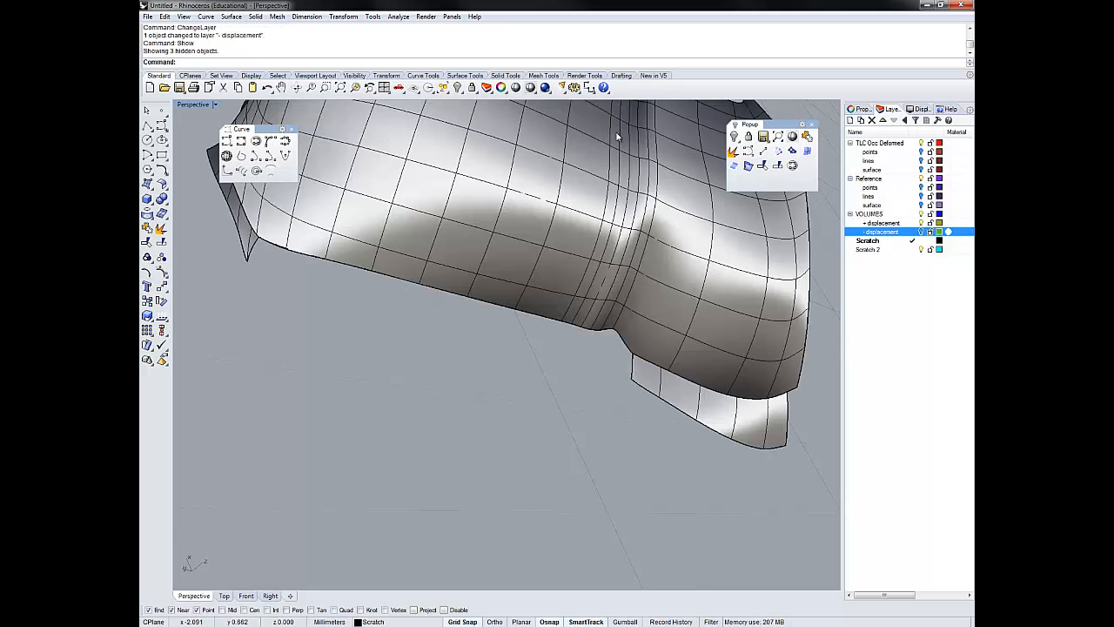
scroll(616, 136, down, 3)
scroll(617, 132, down, 2)
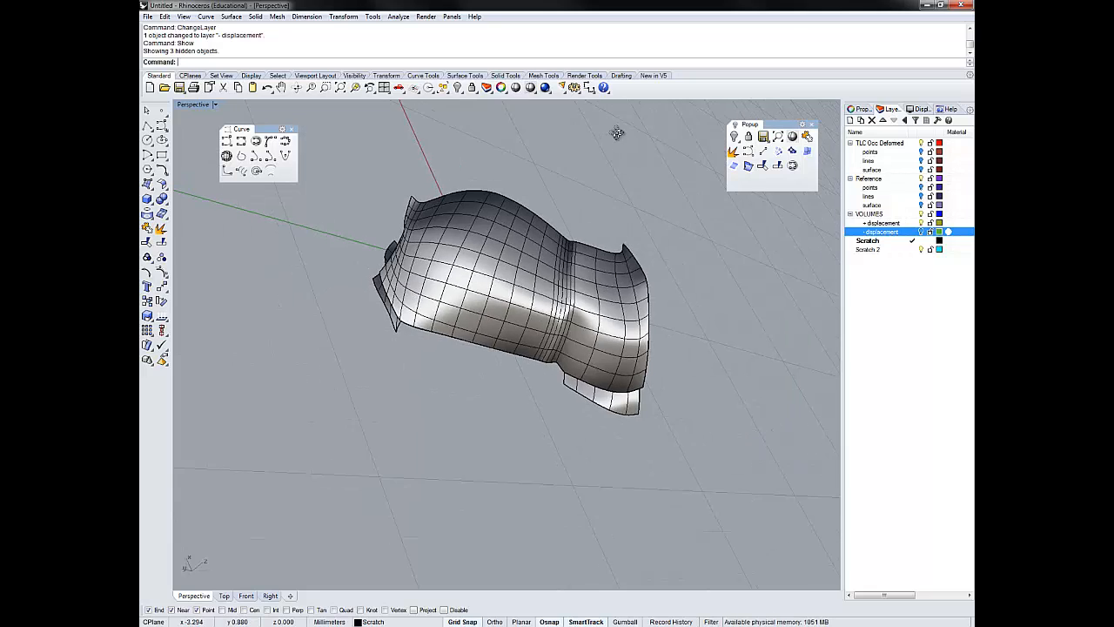
right_drag(616, 133, 617, 136)
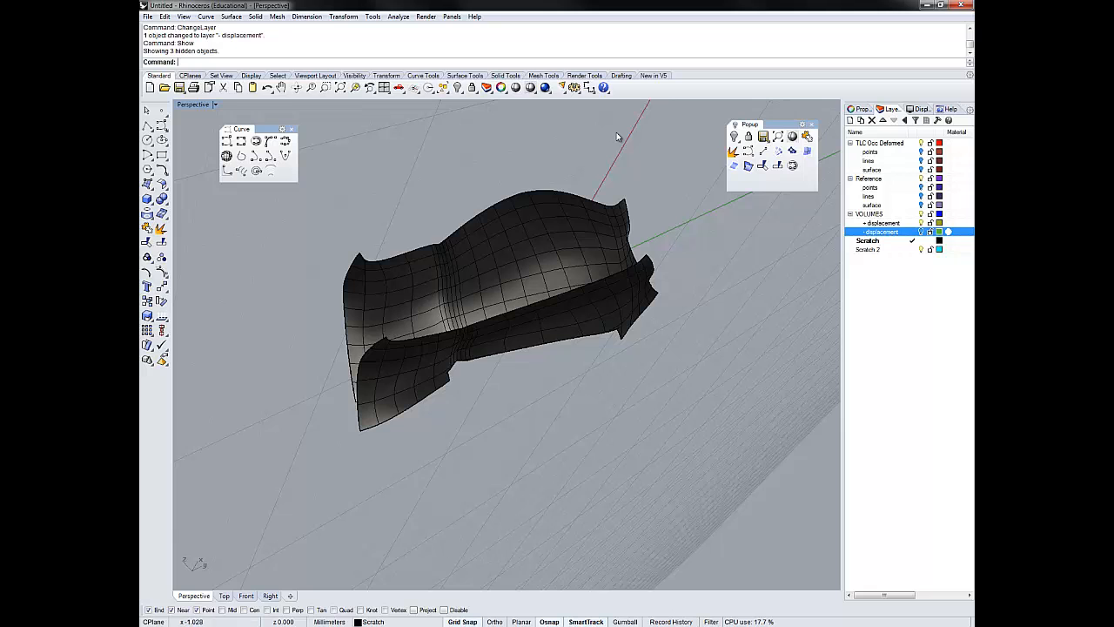
- Draw a line between matching corner endpoints of the upper and lower surfaces at one end of the open gap
right_drag(616, 133, 616, 132)
scroll(616, 133, up, 7)
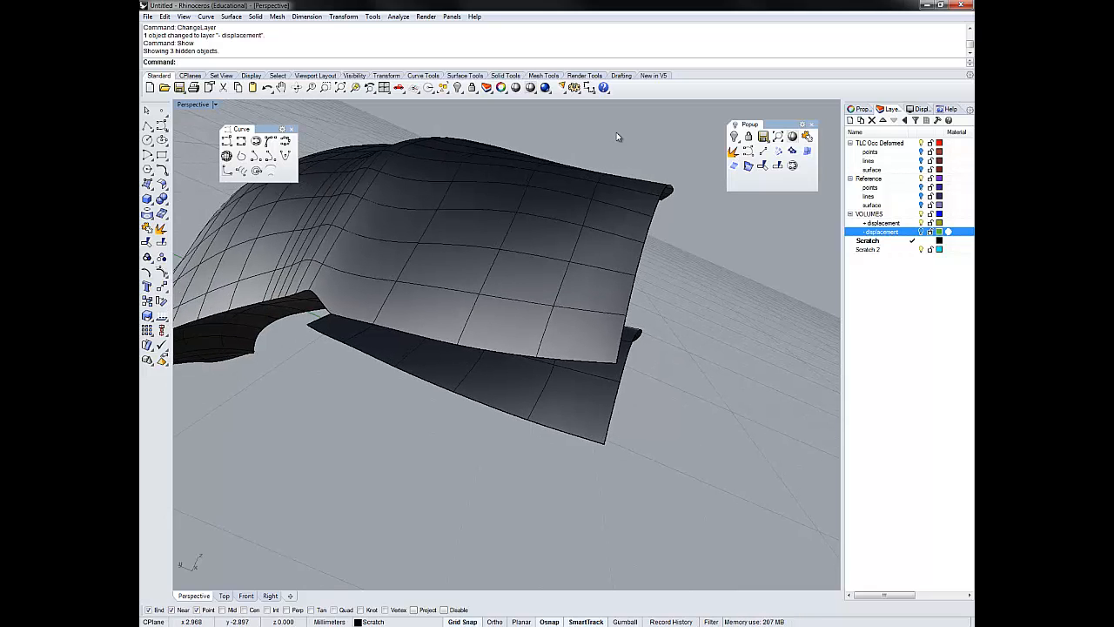
right_drag(616, 134, 616, 136)
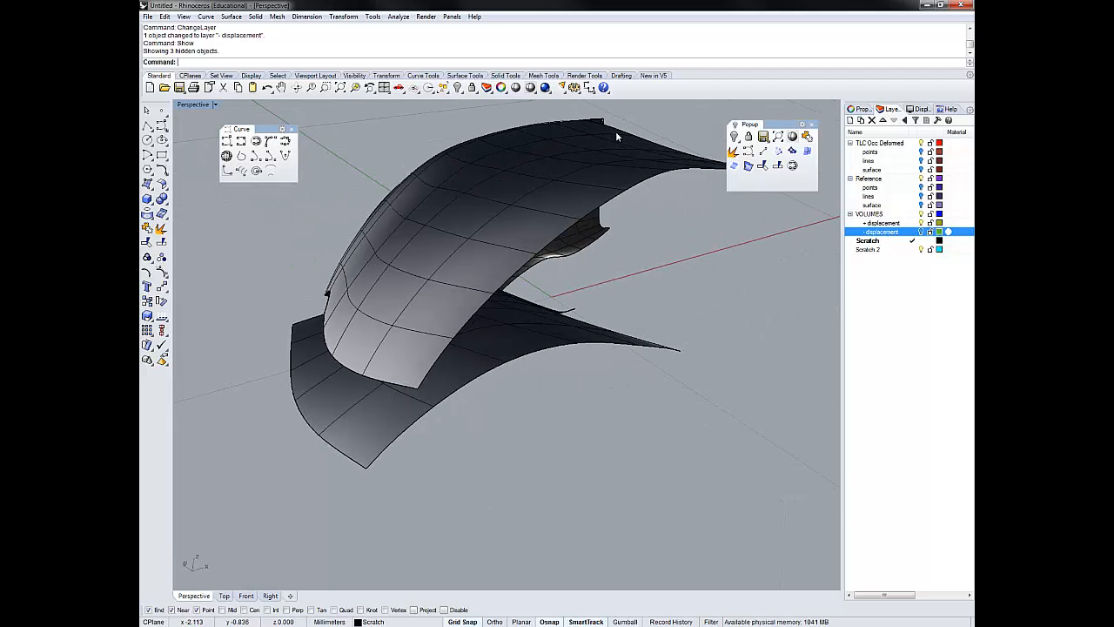
right_drag(616, 133, 616, 133)
click(764, 151)
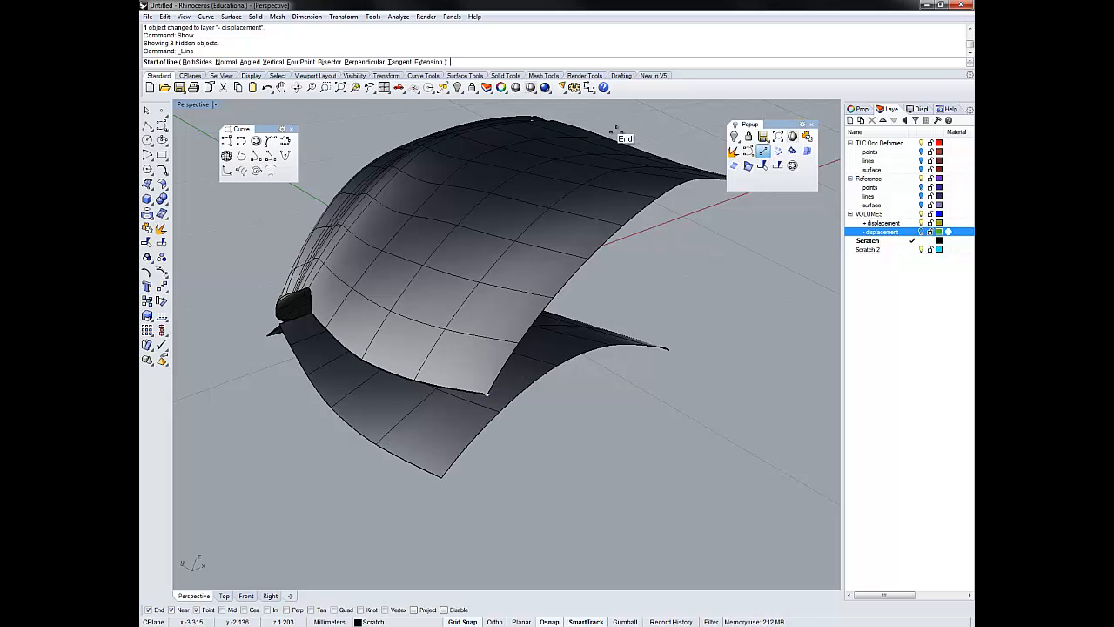
click(616, 132)
key(Escape)
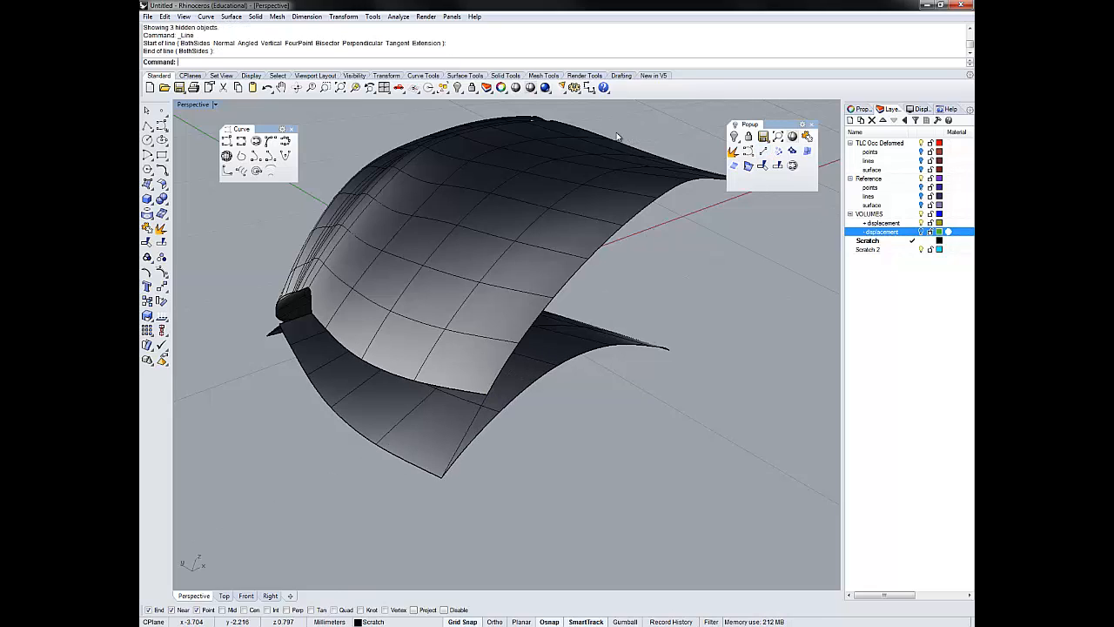
- Examine the open edges and unconnected corners between the reference and deformed surfaces from several sides
scroll(616, 132, up, 8)
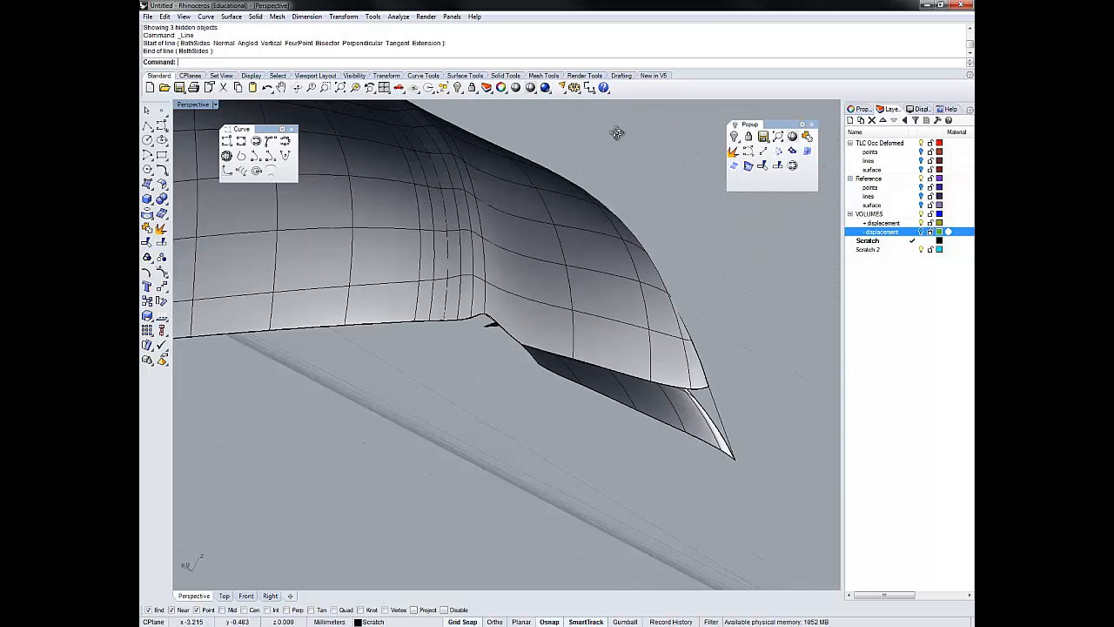
scroll(616, 133, up, 8)
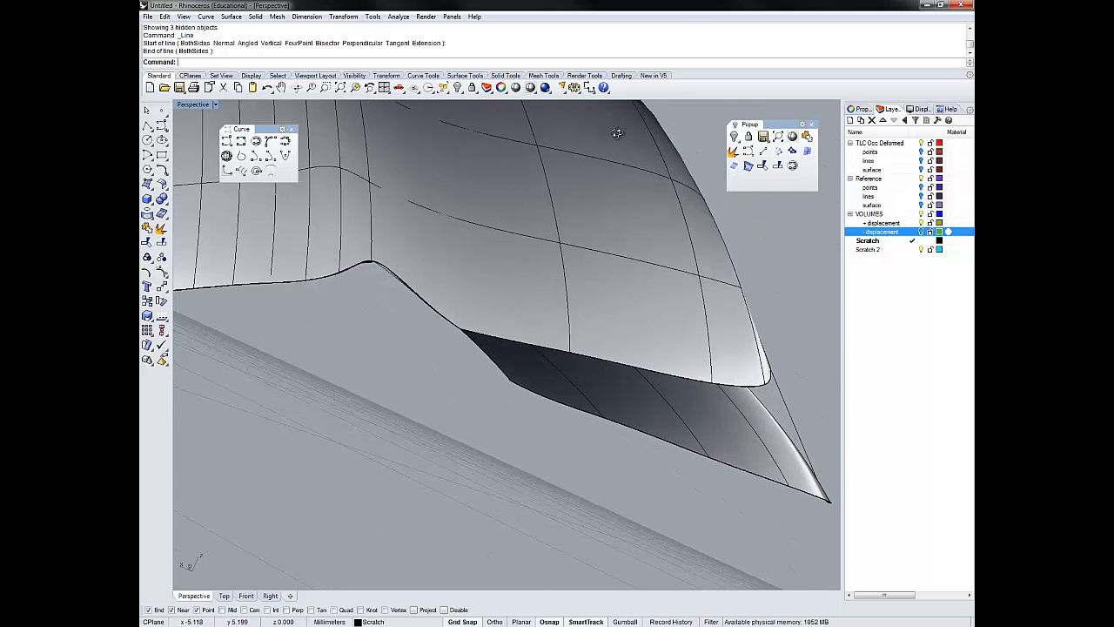
scroll(616, 132, up, 8)
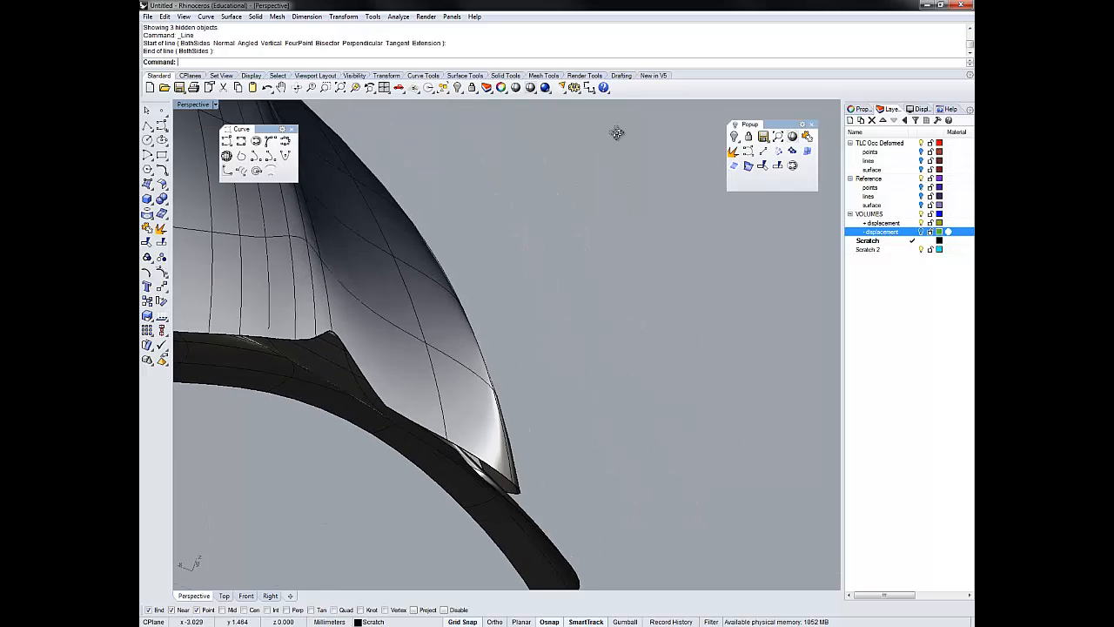
scroll(616, 136, up, 2)
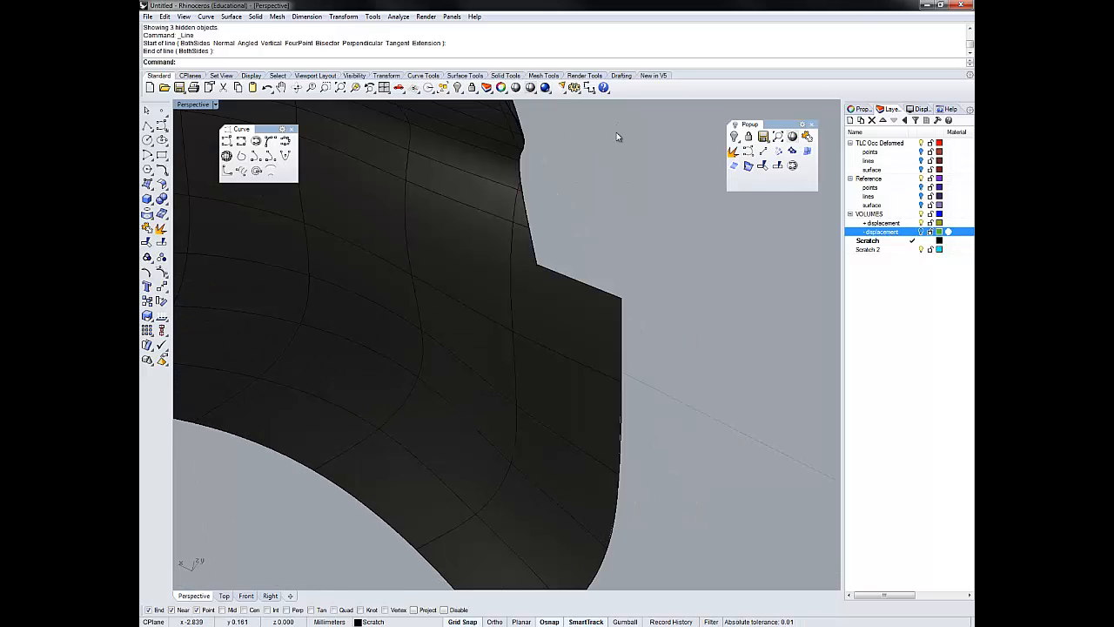
scroll(616, 135, up, 8)
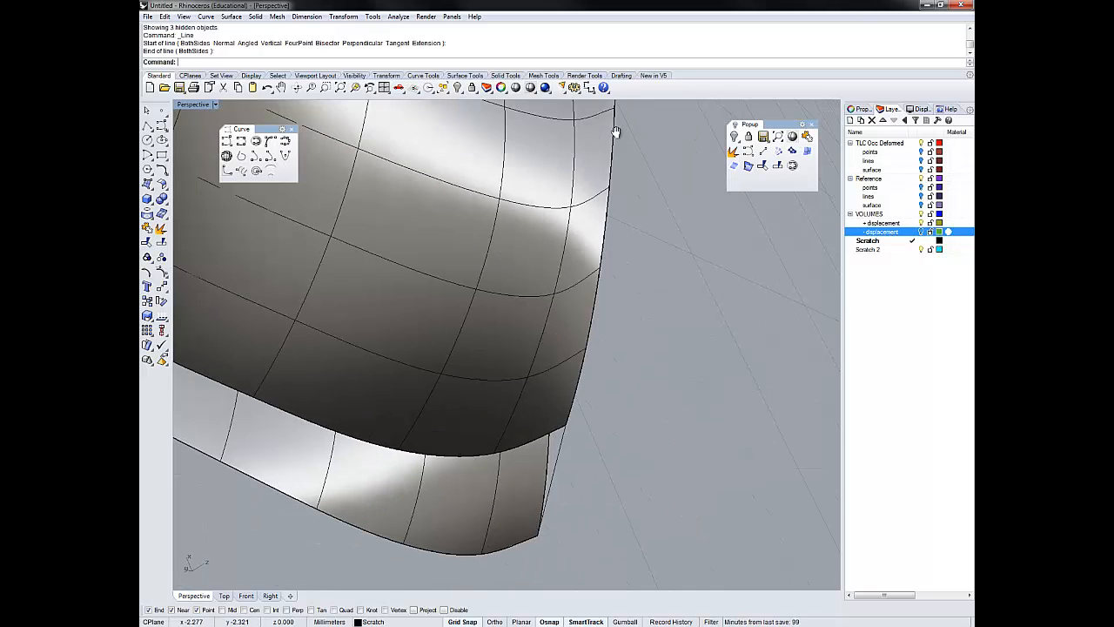
right_drag(617, 135, 617, 135)
scroll(616, 135, up, 5)
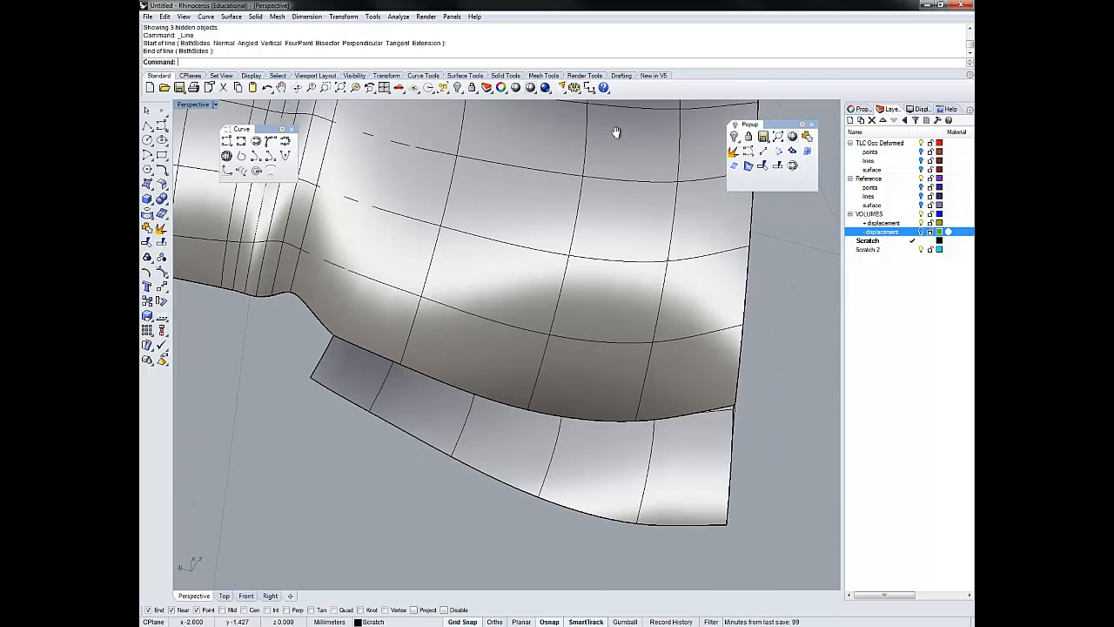
scroll(616, 133, down, 10)
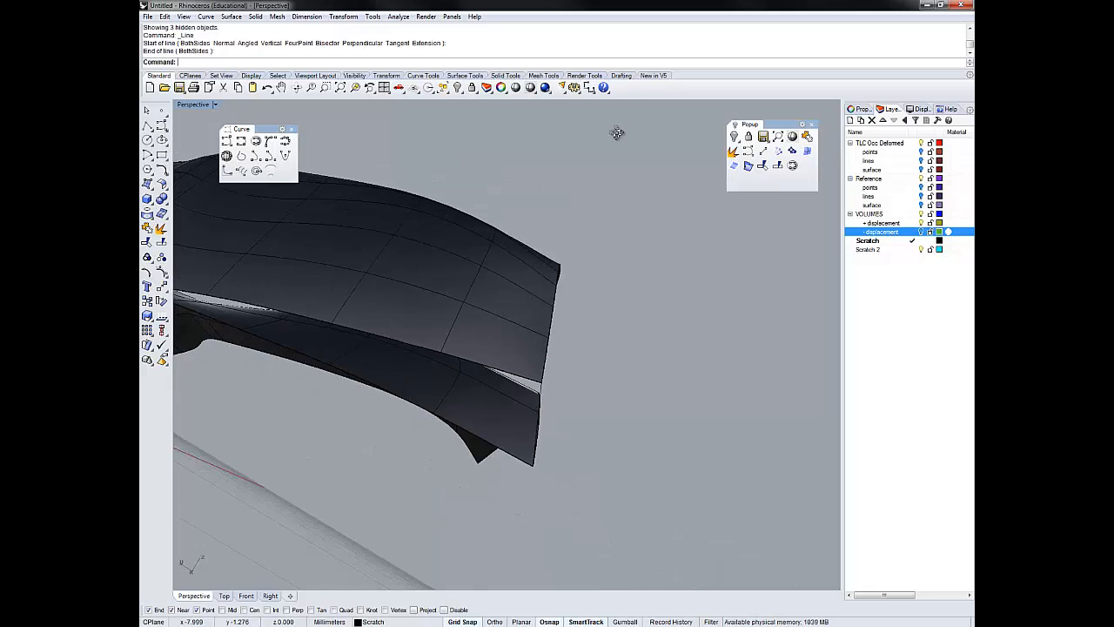
scroll(617, 137, up, 3)
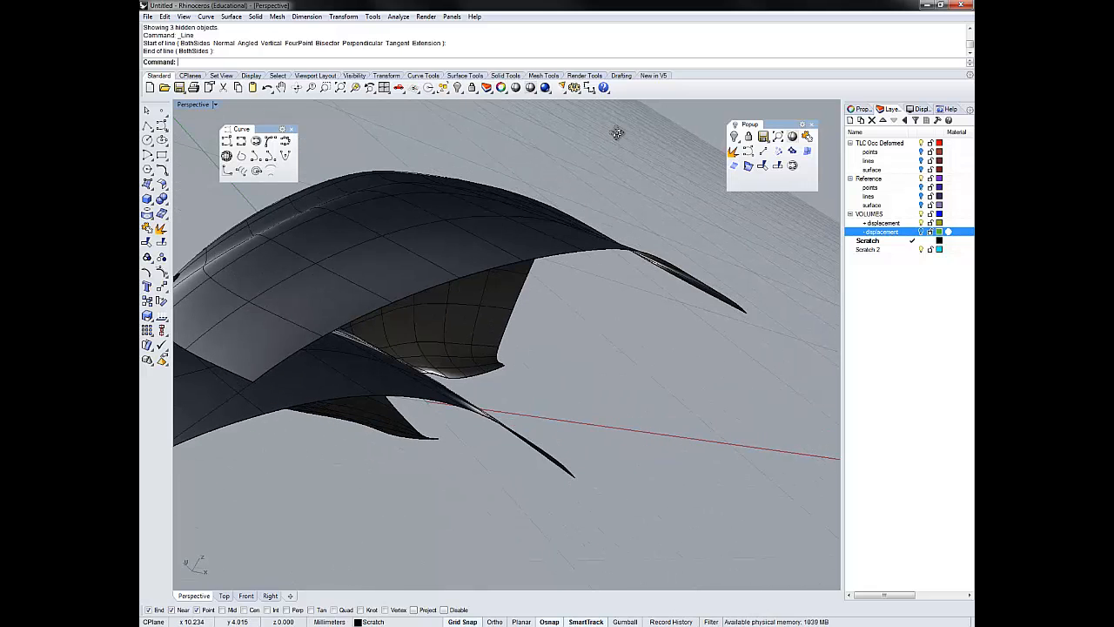
scroll(616, 135, up, 5)
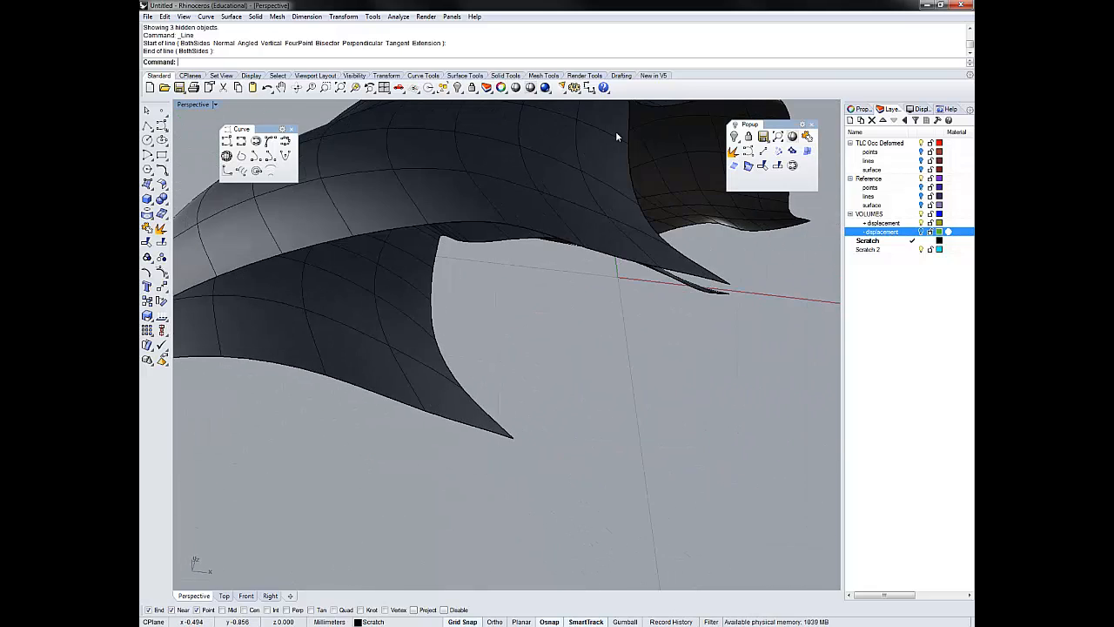
- Draw a second line joining the upper and lower surface endpoints at the adjacent corner of the same end
scroll(616, 135, down, 6)
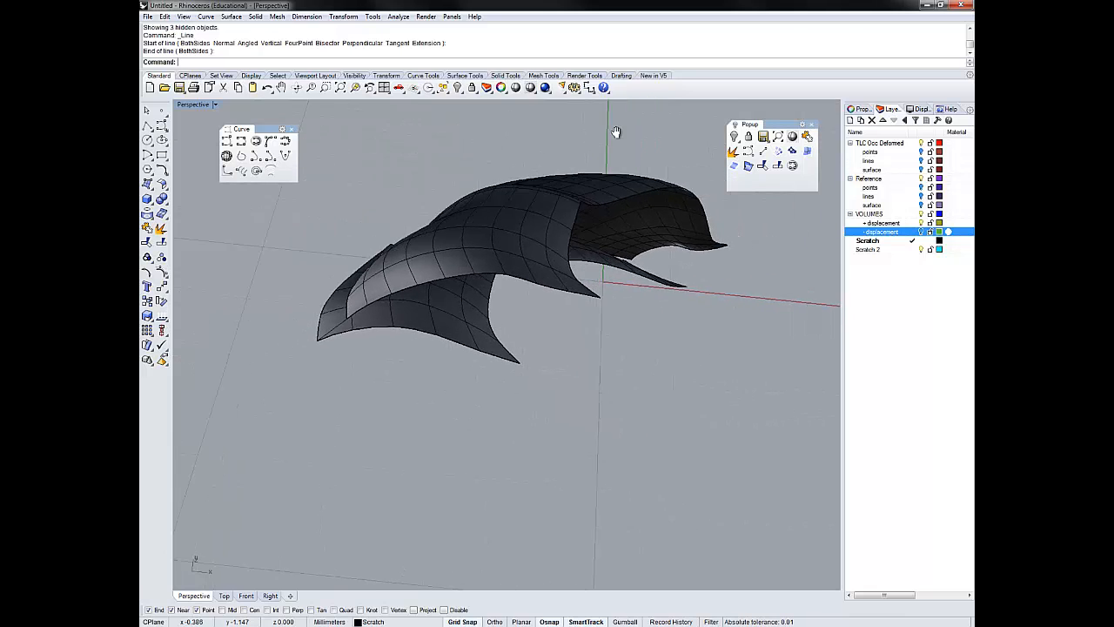
right_drag(616, 132, 617, 135)
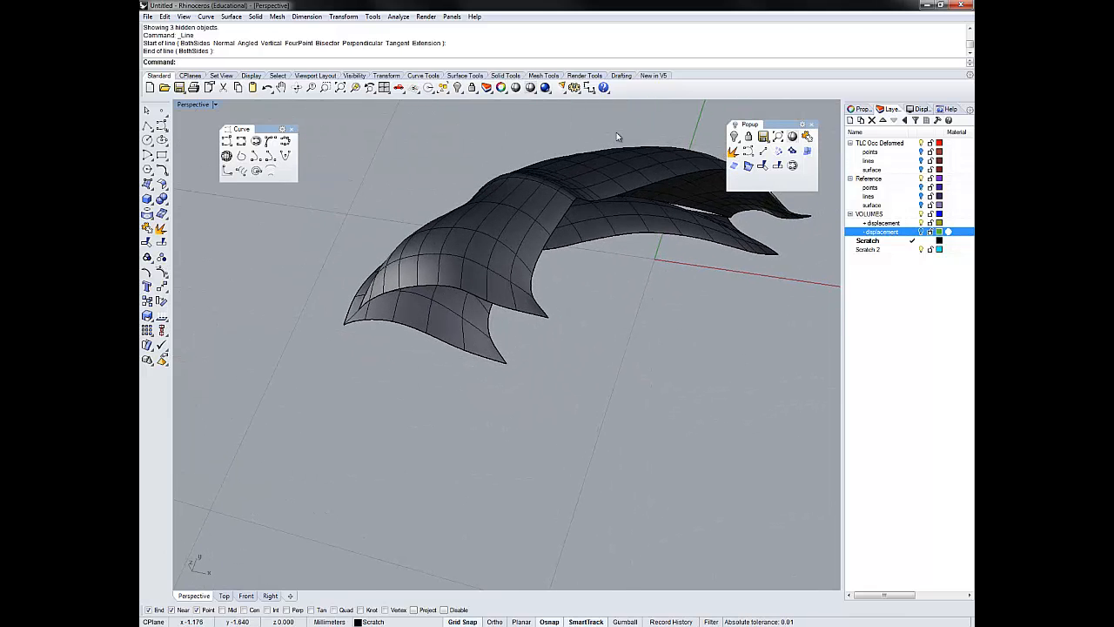
right_click(616, 135)
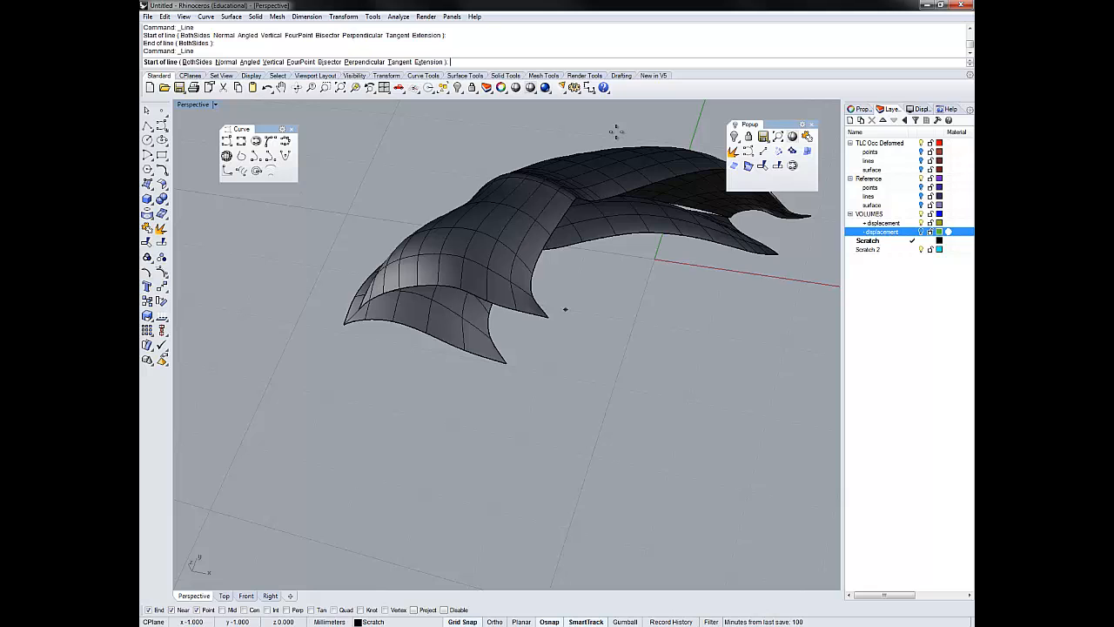
click(547, 317)
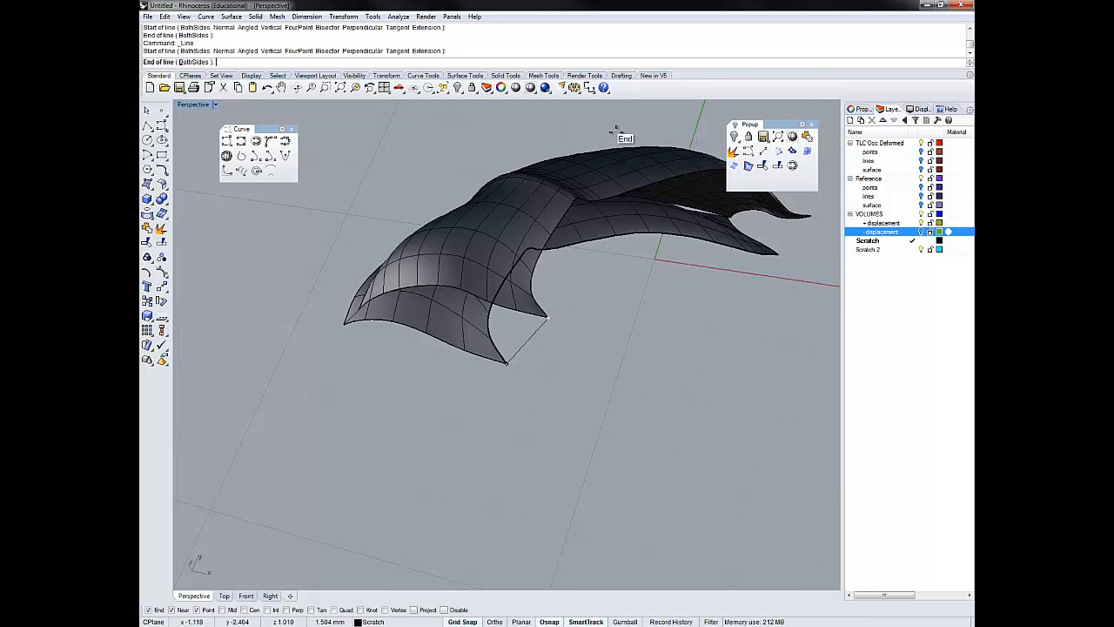
click(506, 362)
- Draw a third line connecting the endpoints of the two surfaces at the near corner of the opposite end
right_drag(617, 136, 616, 132)
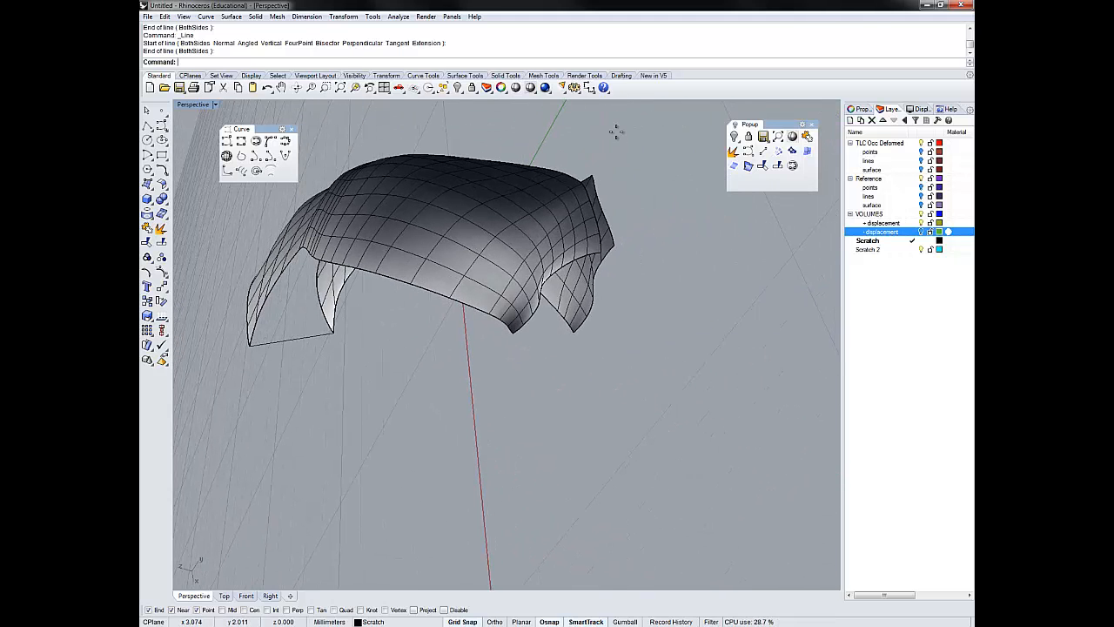
right_click(616, 132)
click(513, 333)
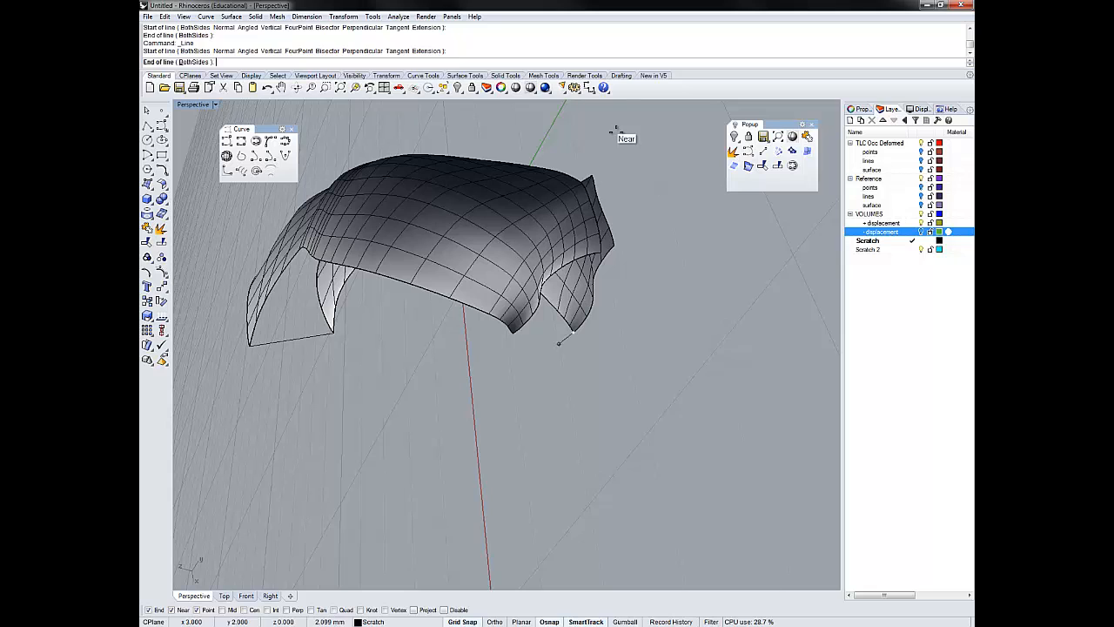
click(616, 131)
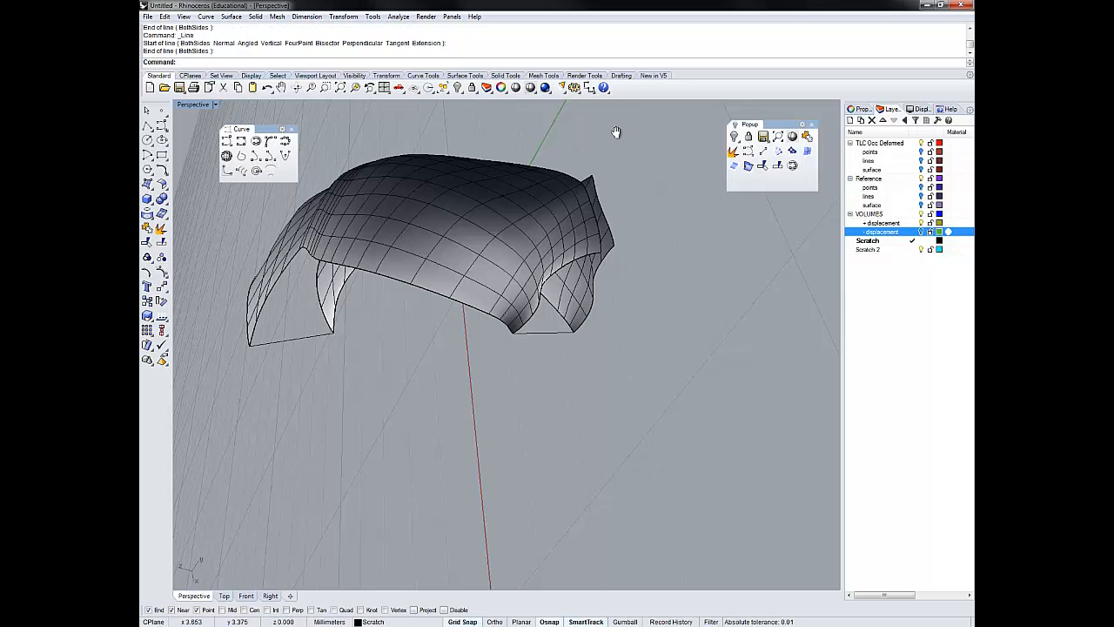
- Draw a fourth line between the upper and lower surface endpoints at the remaining corner of the opposite end
right_drag(617, 132, 617, 137)
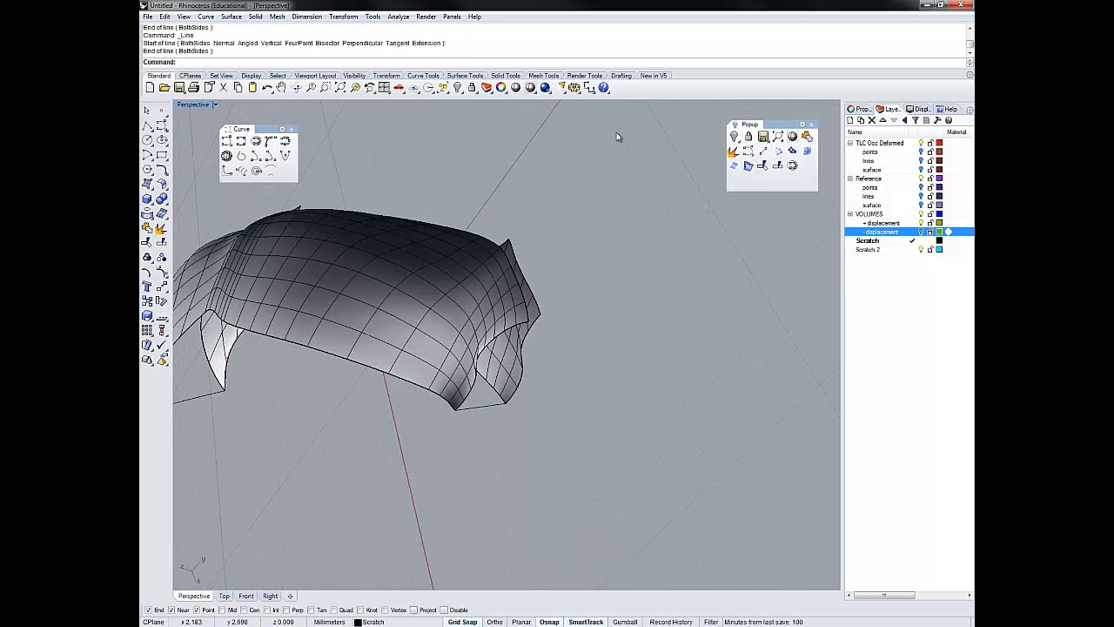
scroll(618, 132, up, 6)
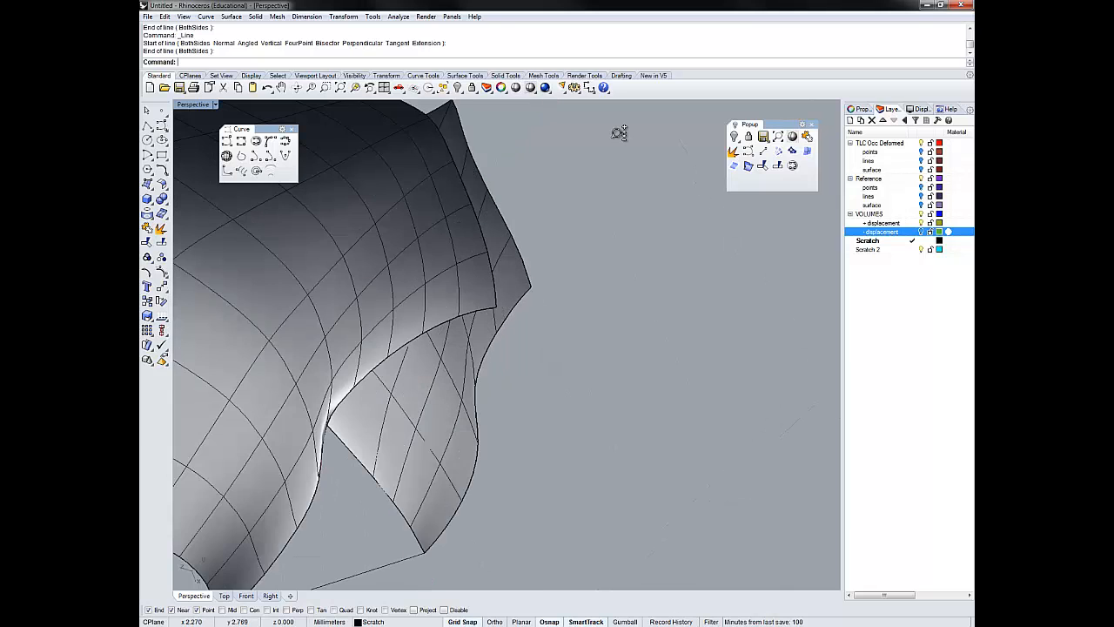
right_click(616, 131)
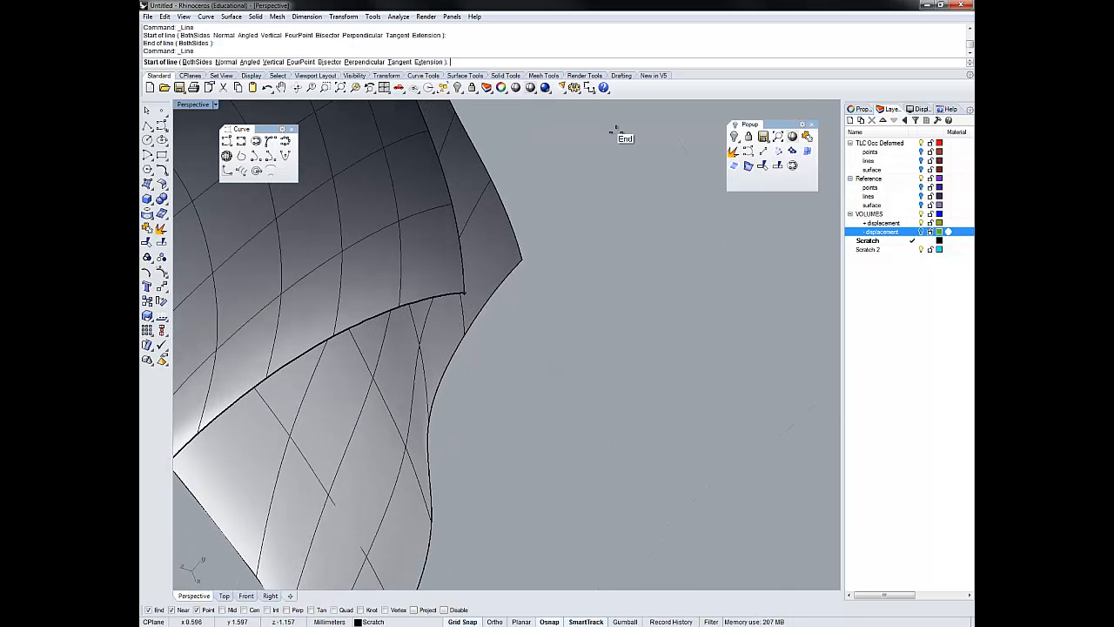
click(464, 293)
click(522, 259)
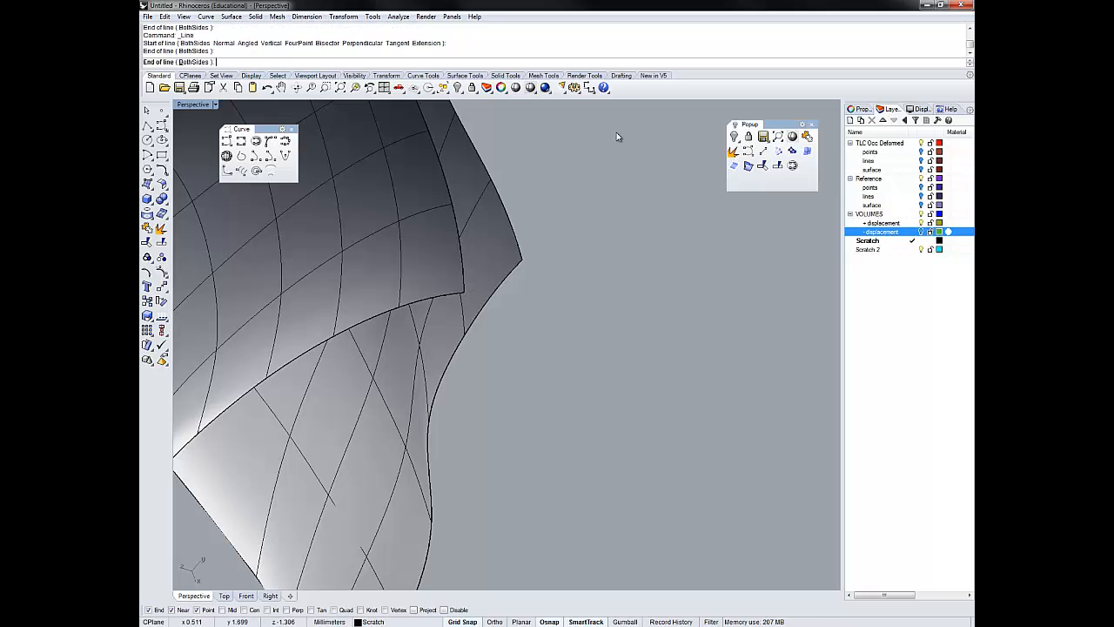
scroll(619, 132, down, 5)
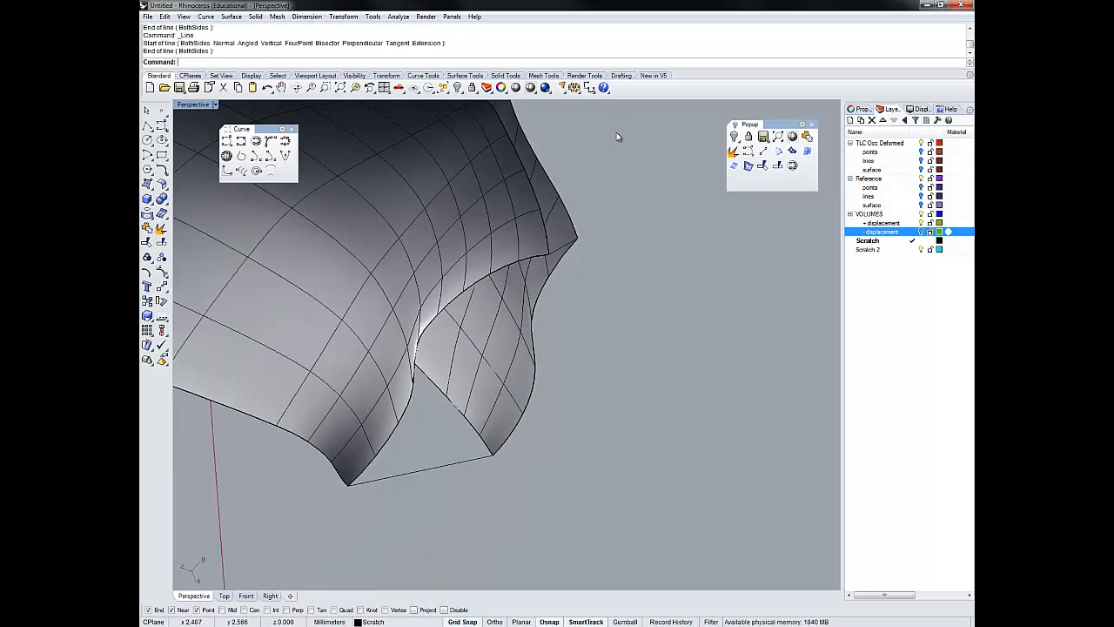
- Join the upper and lower surfaces into one open polysurface
right_drag(617, 132, 617, 137)
click(617, 137)
click(617, 137)
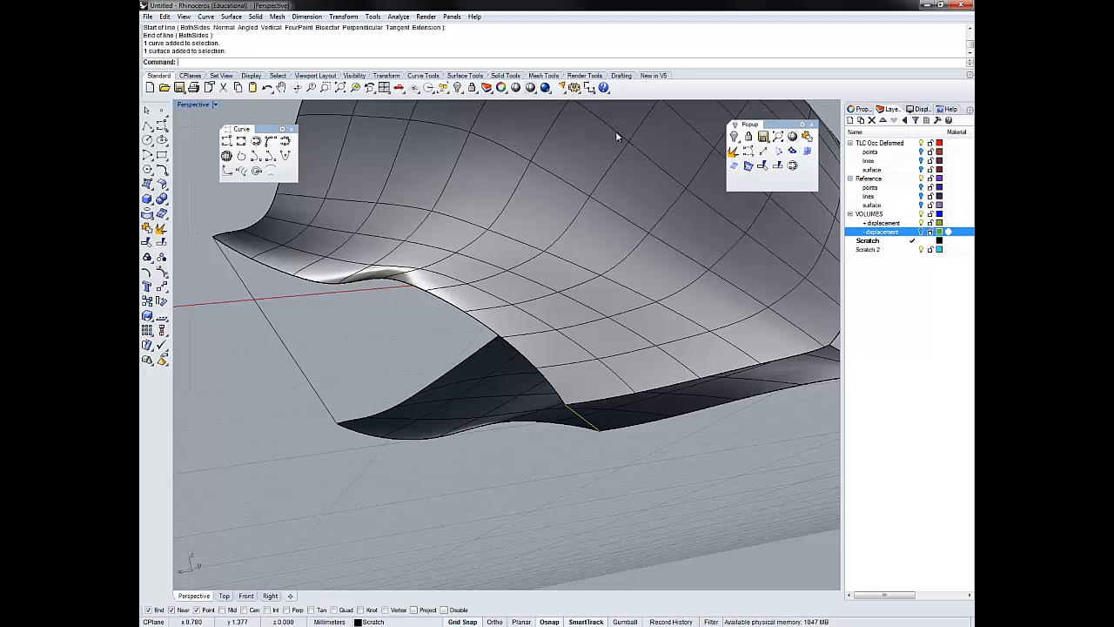
key(Escape)
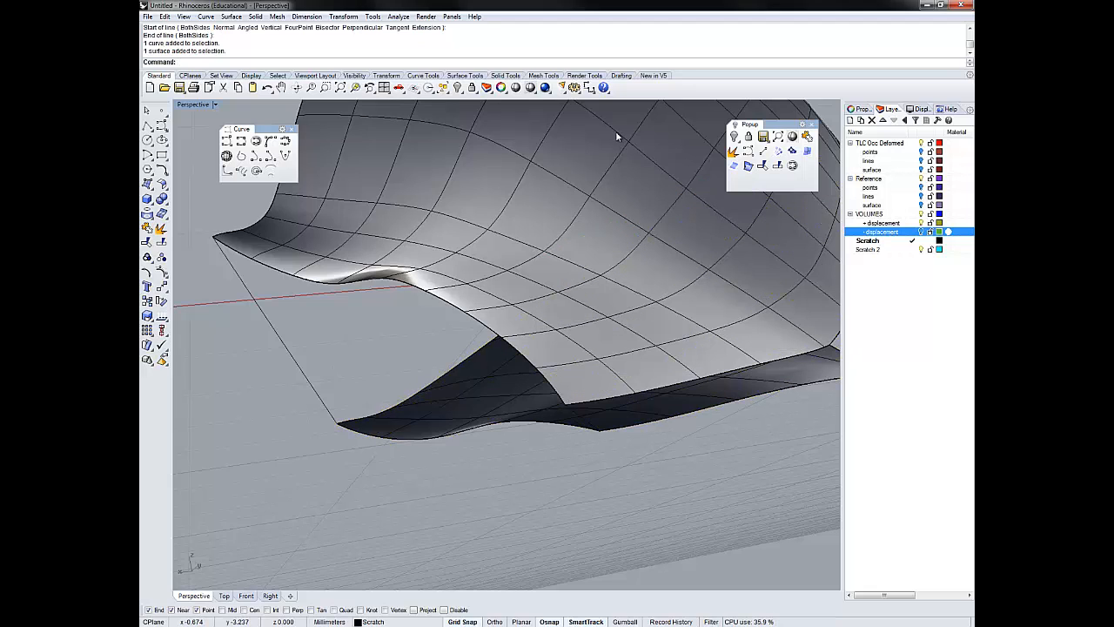
click(617, 137)
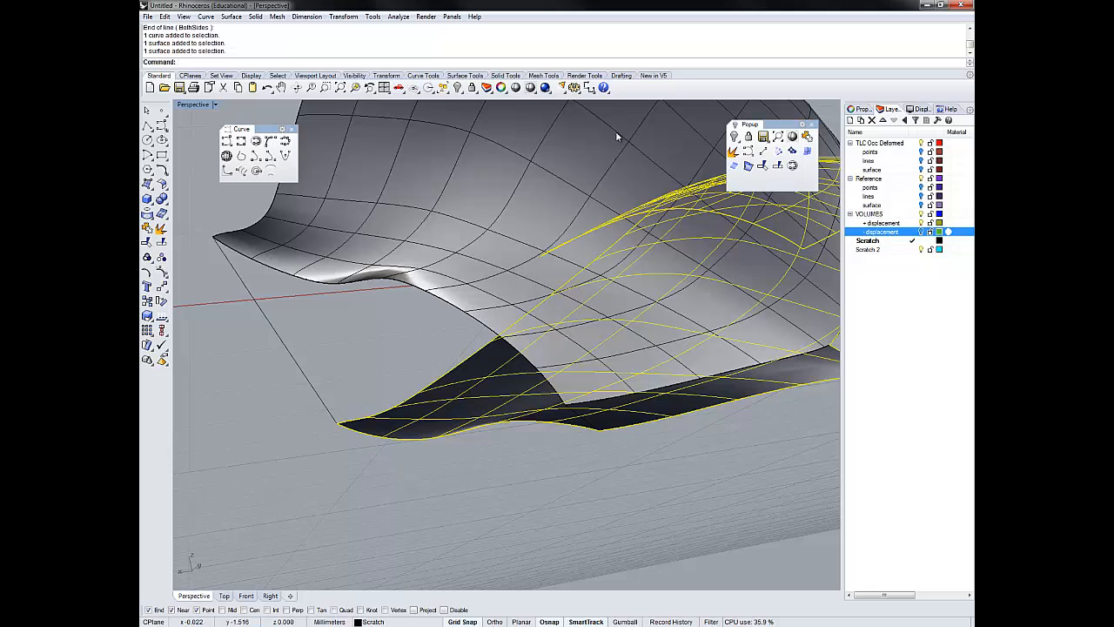
click(617, 137)
click(617, 137)
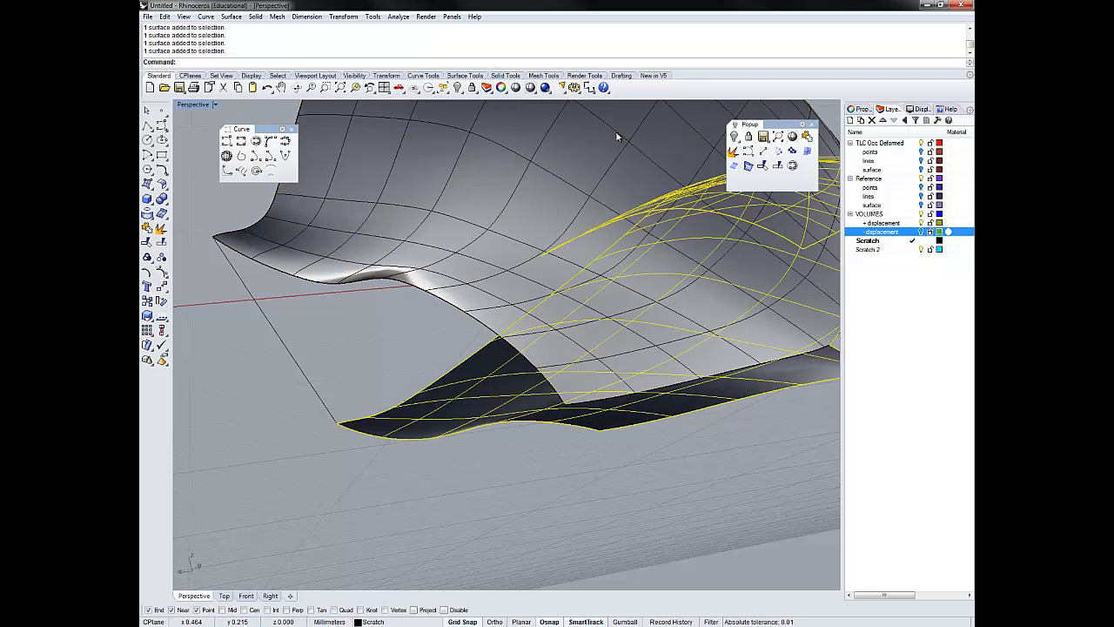
shift+click(617, 137)
key(Return)
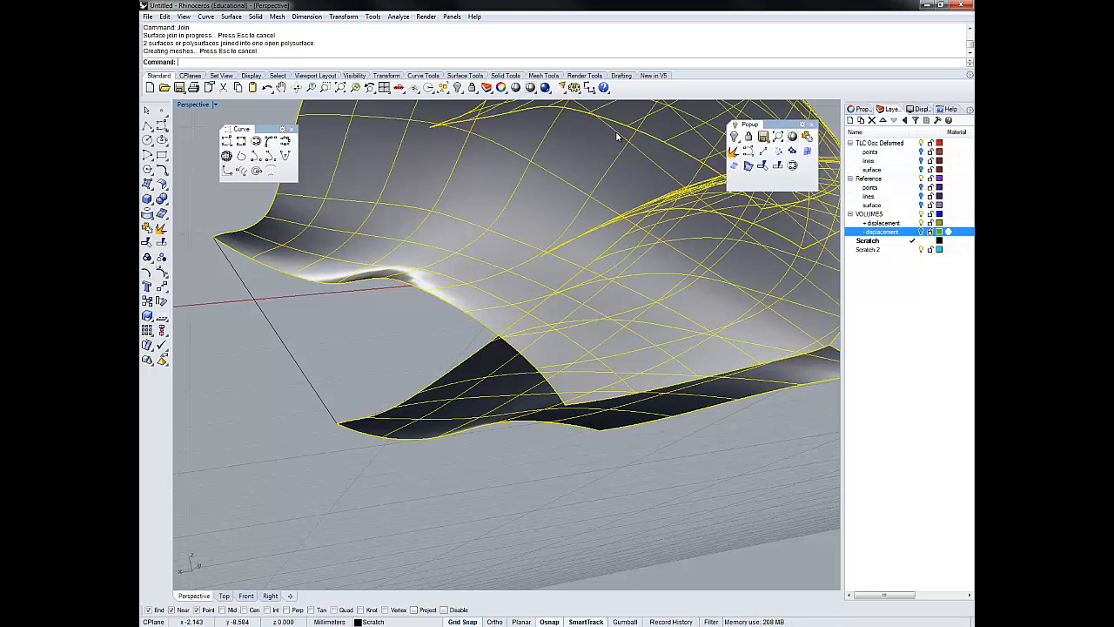
- Duplicate the border of the joined polysurface as a curve with DupBorder
scroll(617, 137, down, 5)
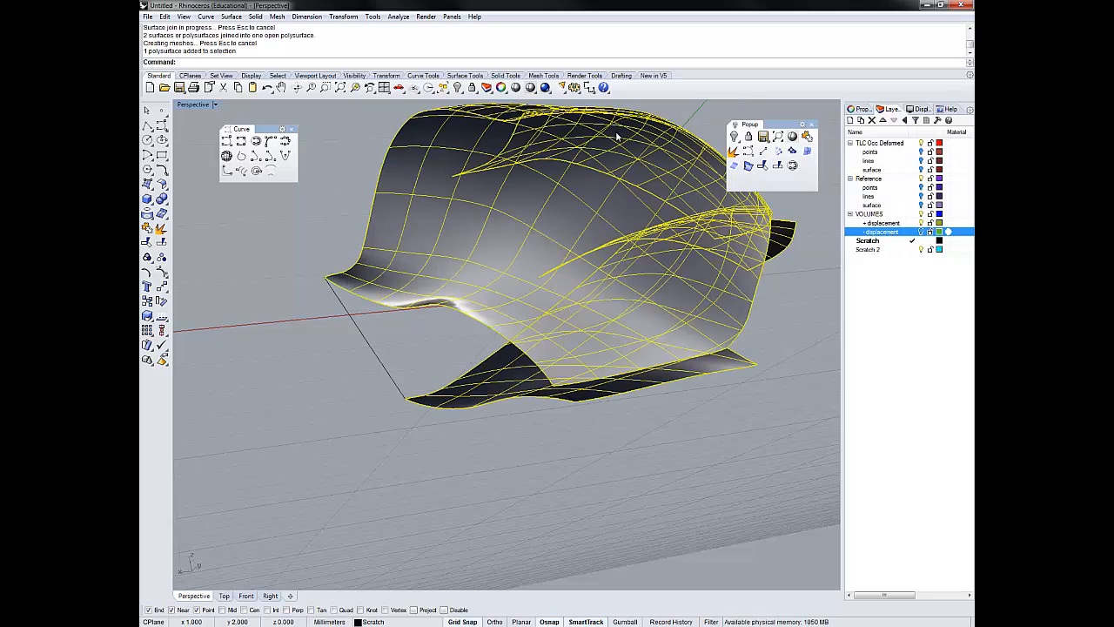
text(DupBorder)
key(Return)
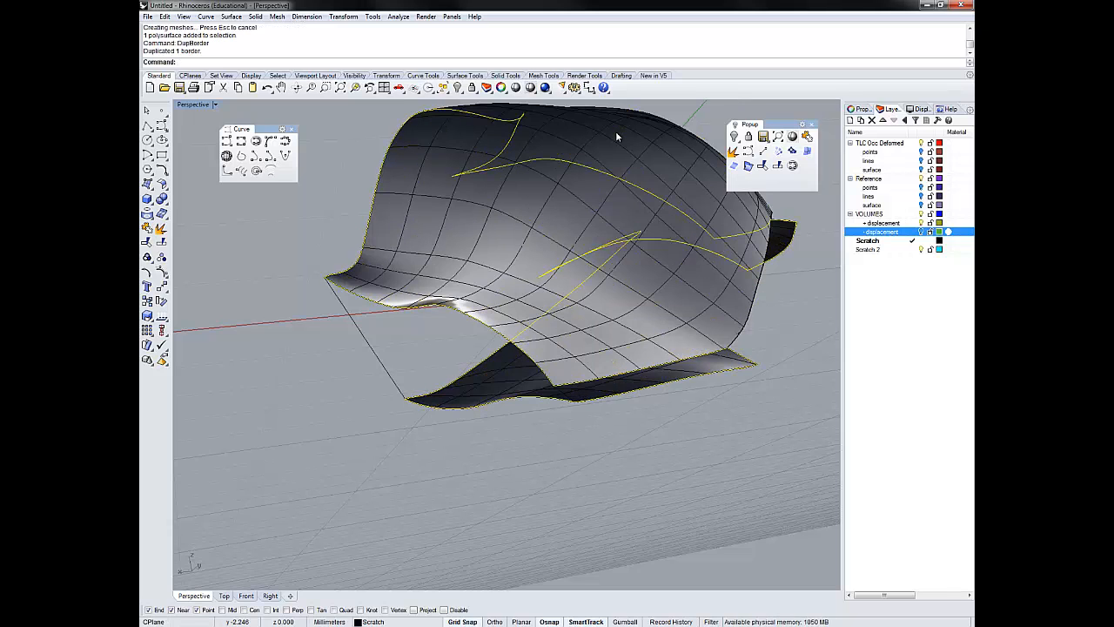
right_drag(617, 136, 602, 177)
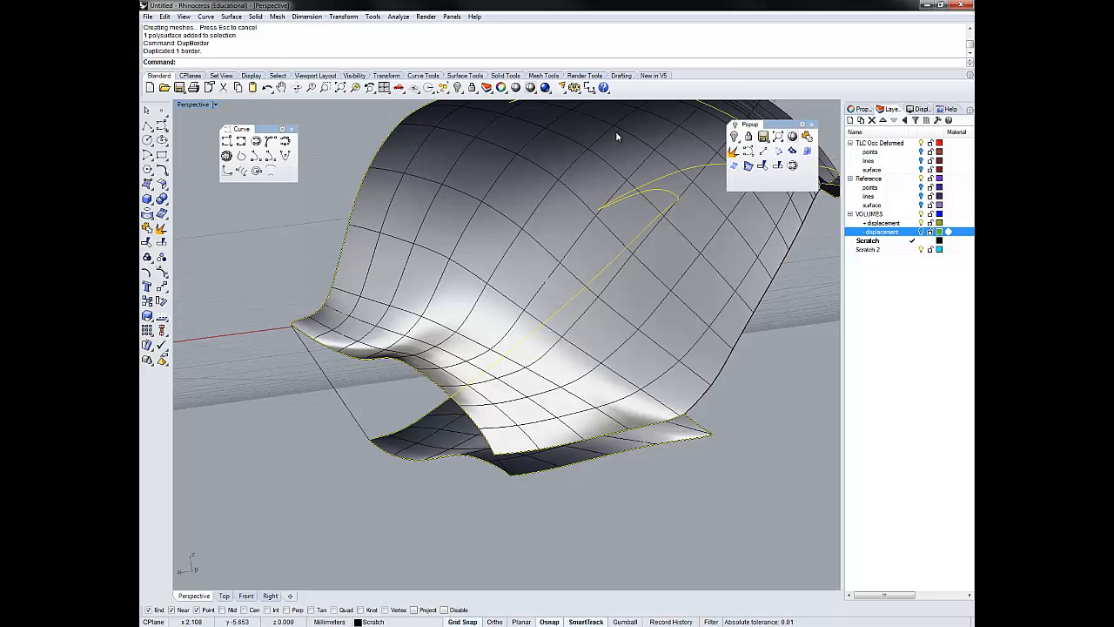
scroll(617, 133, up, 2)
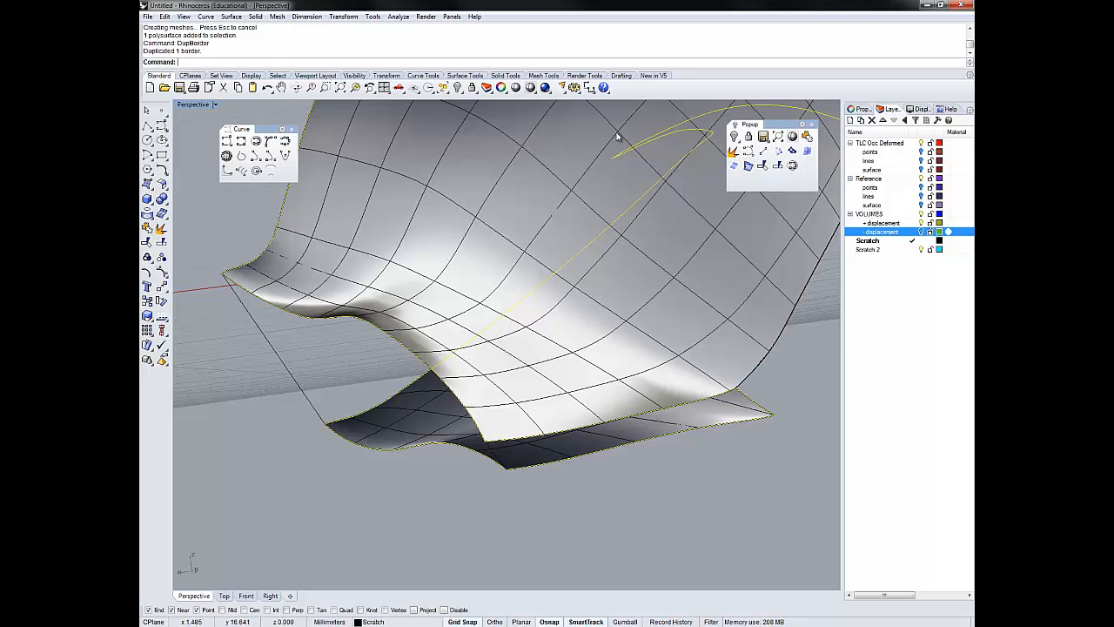
- Split the duplicated border curve using the corner connecting lines at the near end as cutting objects
click(777, 165)
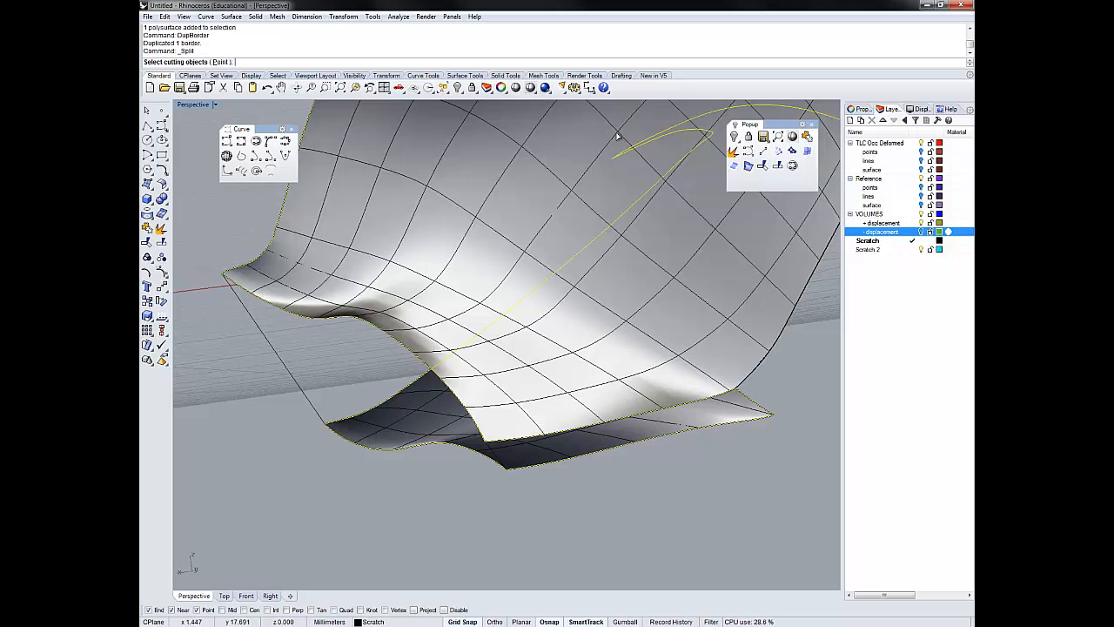
click(617, 136)
key(Return)
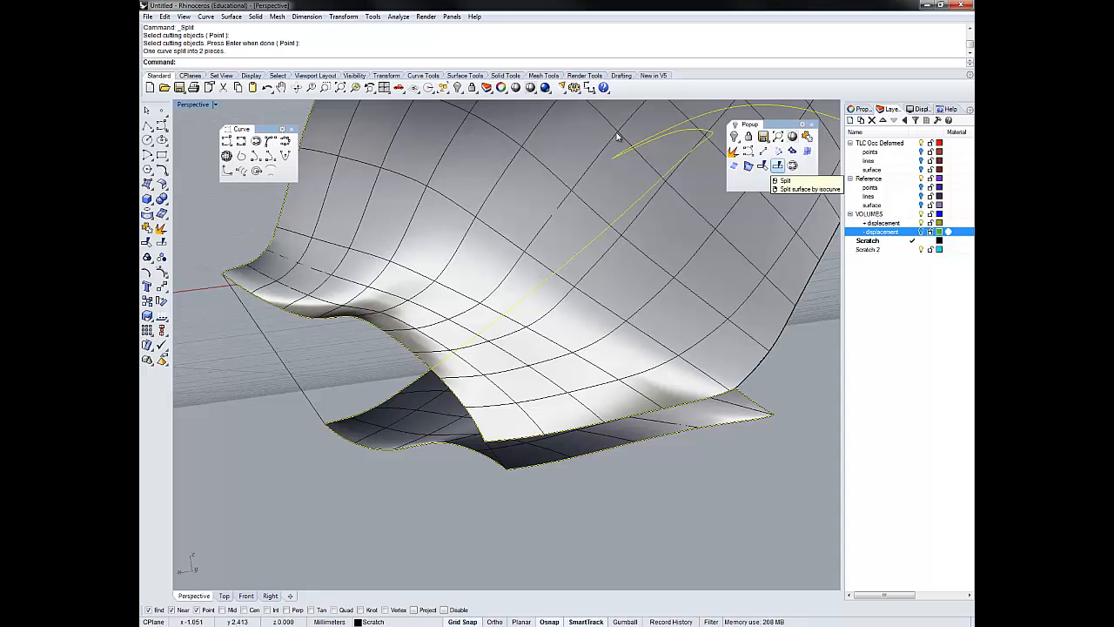
key(Return)
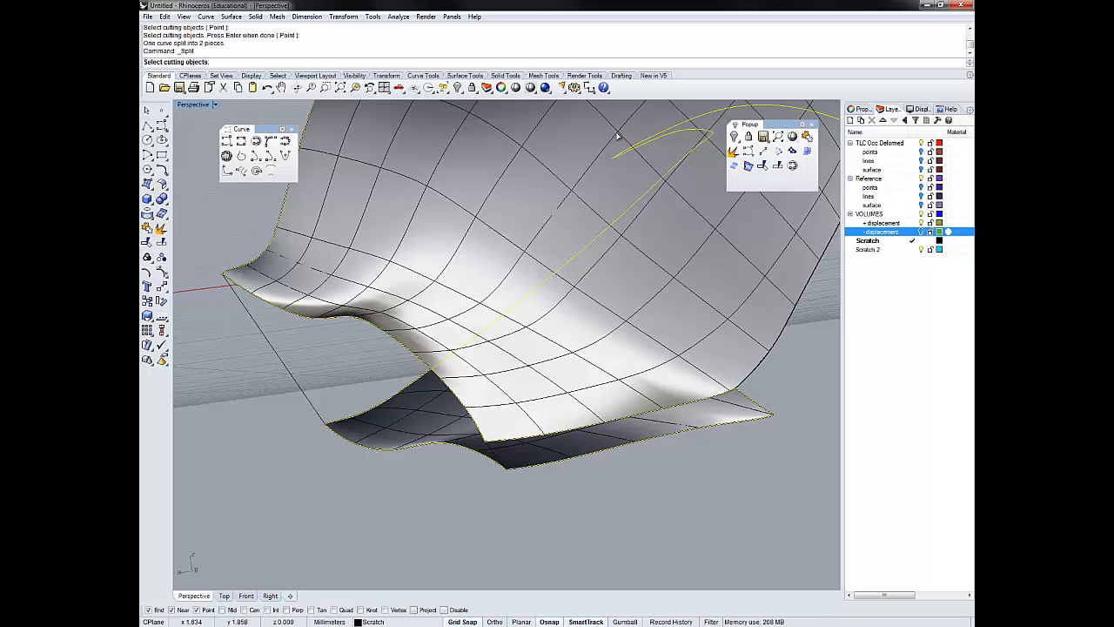
click(617, 136)
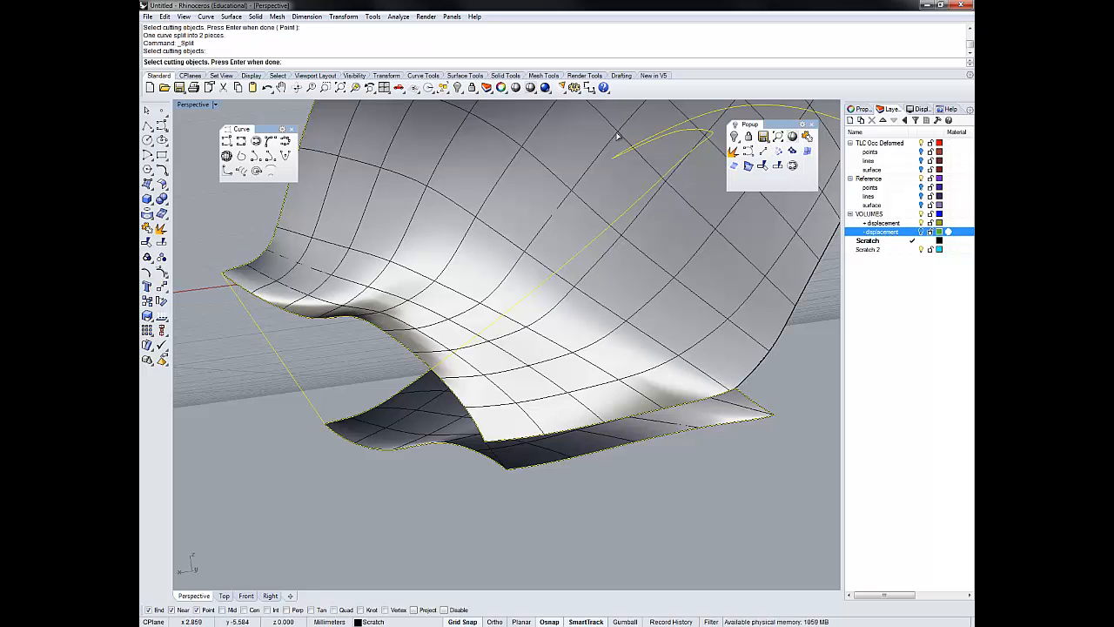
key(Return)
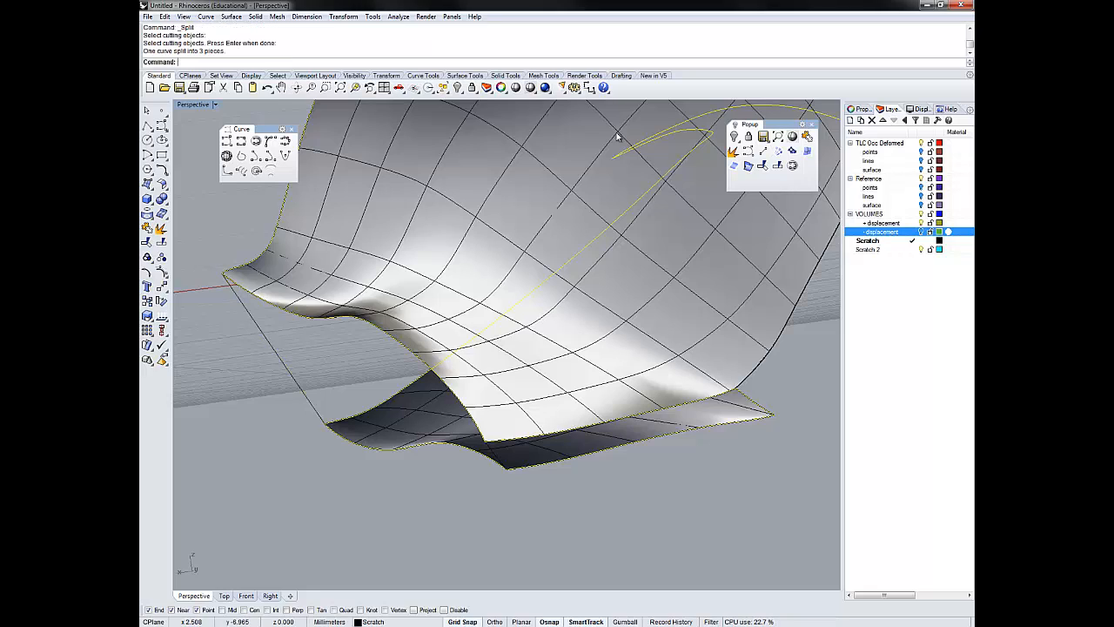
- Create a surface closing the near end from its upper and lower border curves and the two corner connecting lines
key(Delete)
click(441, 445)
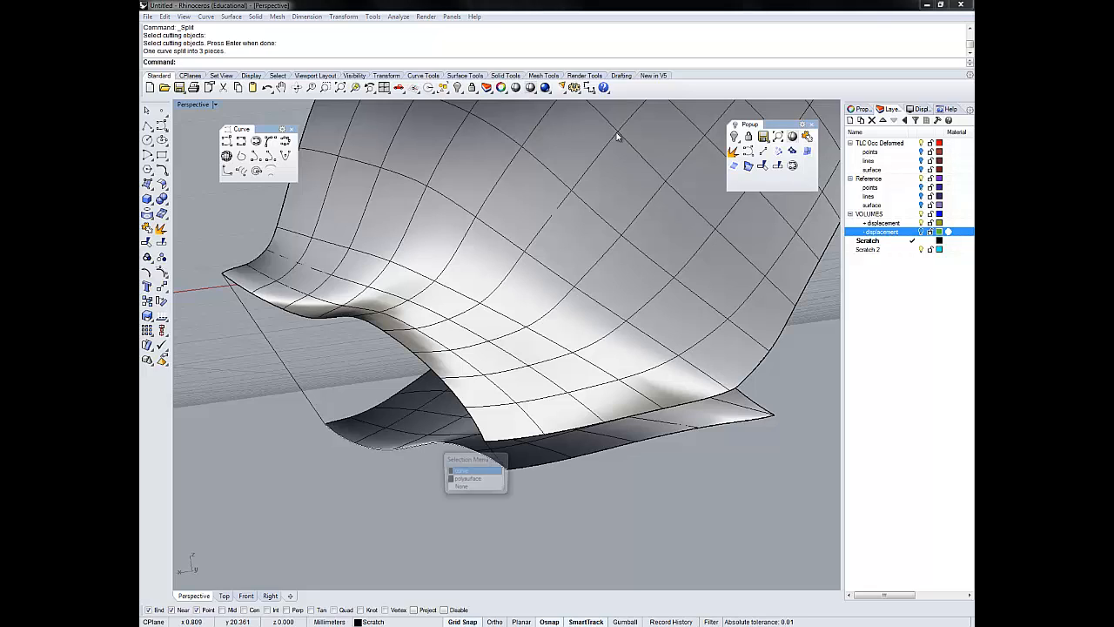
key(Escape)
click(435, 442)
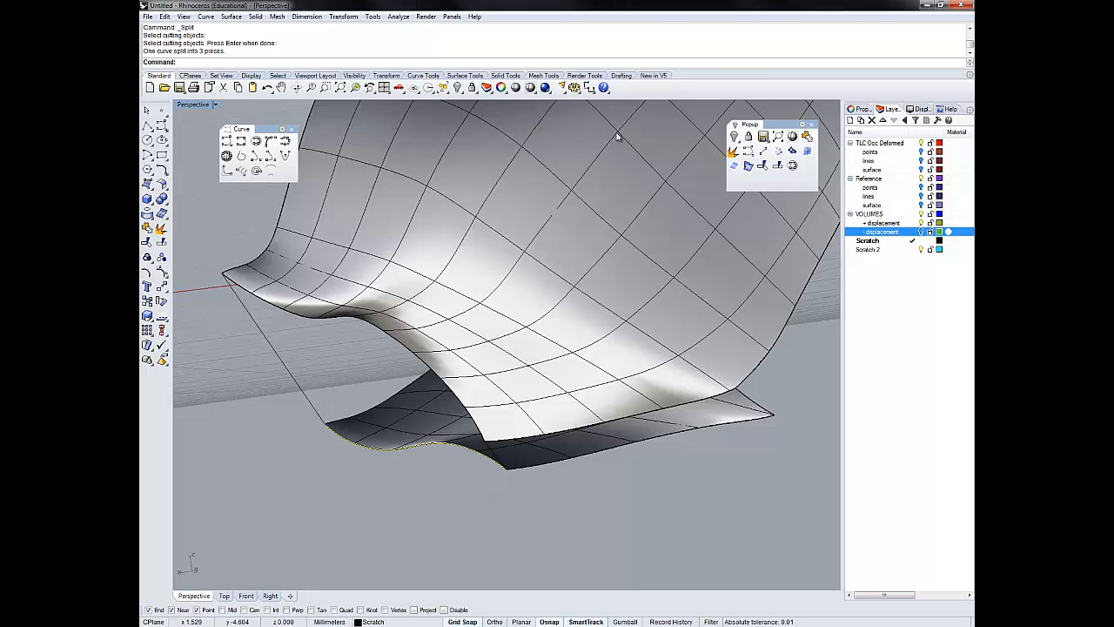
shift+click(364, 318)
click(388, 346)
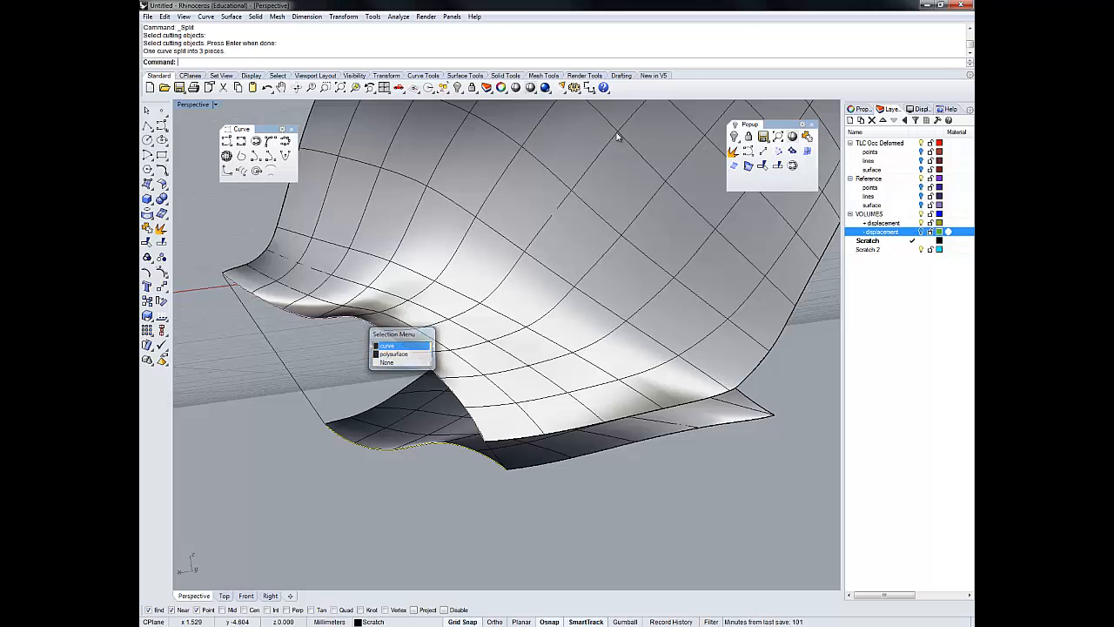
shift+click(274, 349)
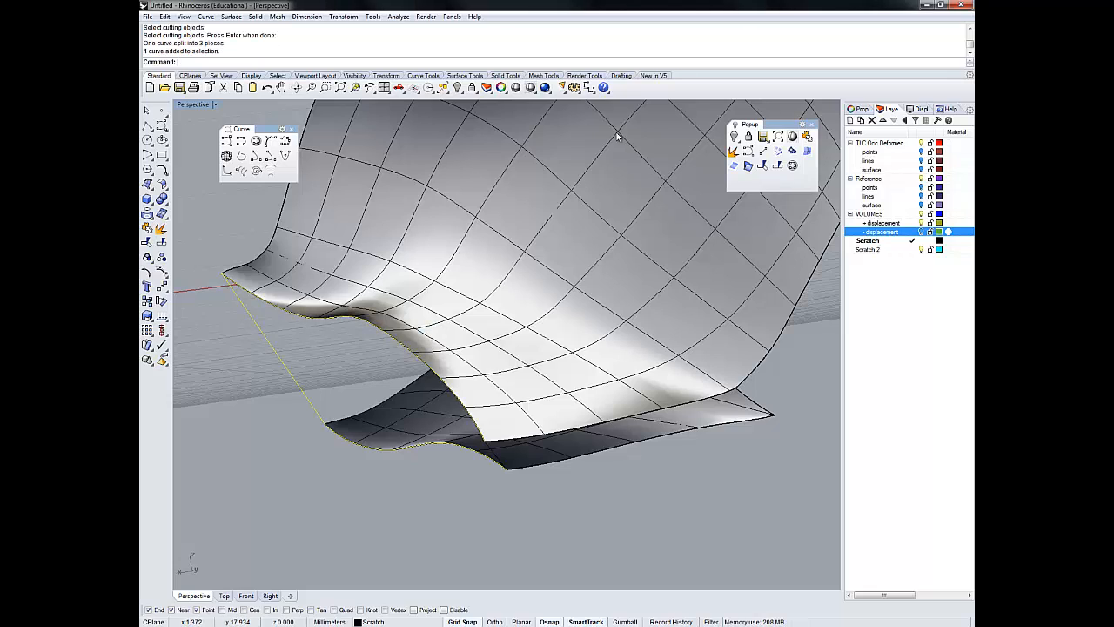
shift+click(495, 452)
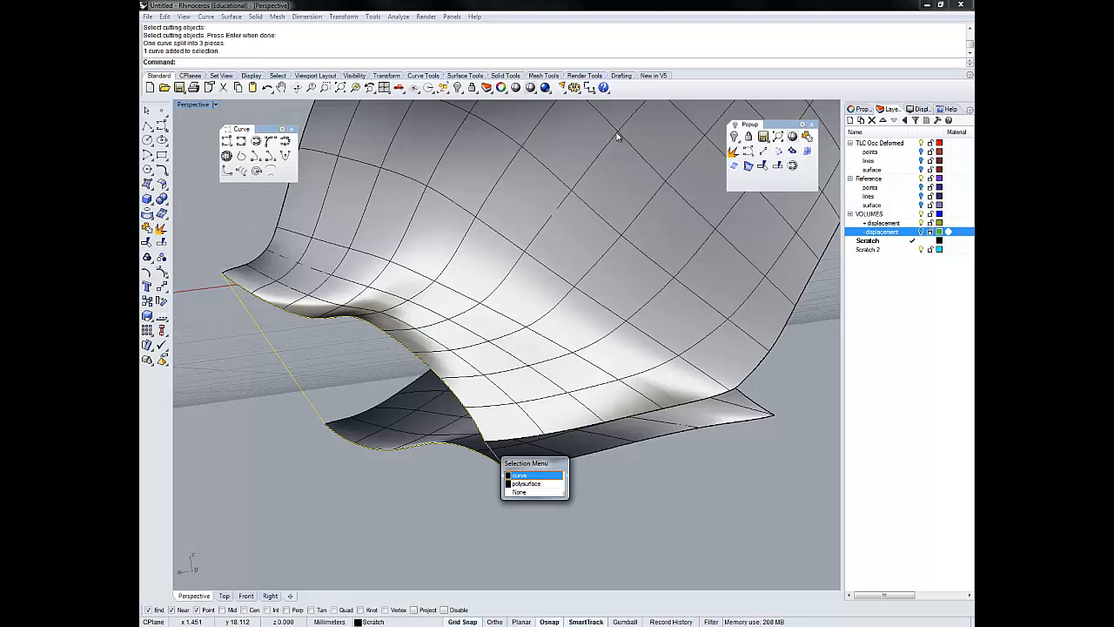
click(520, 475)
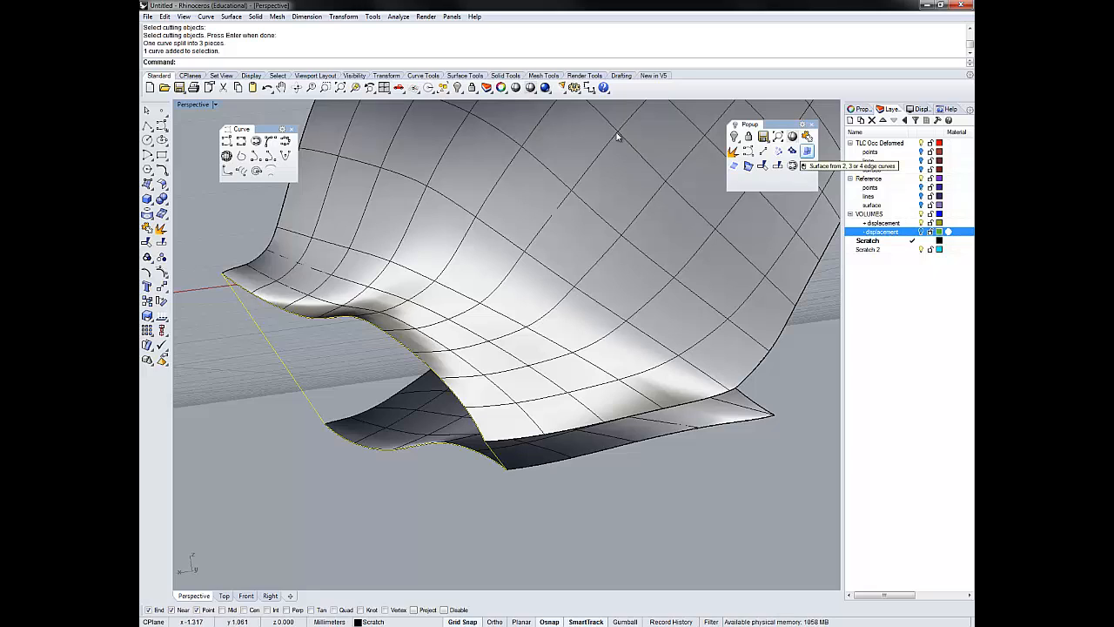
click(807, 151)
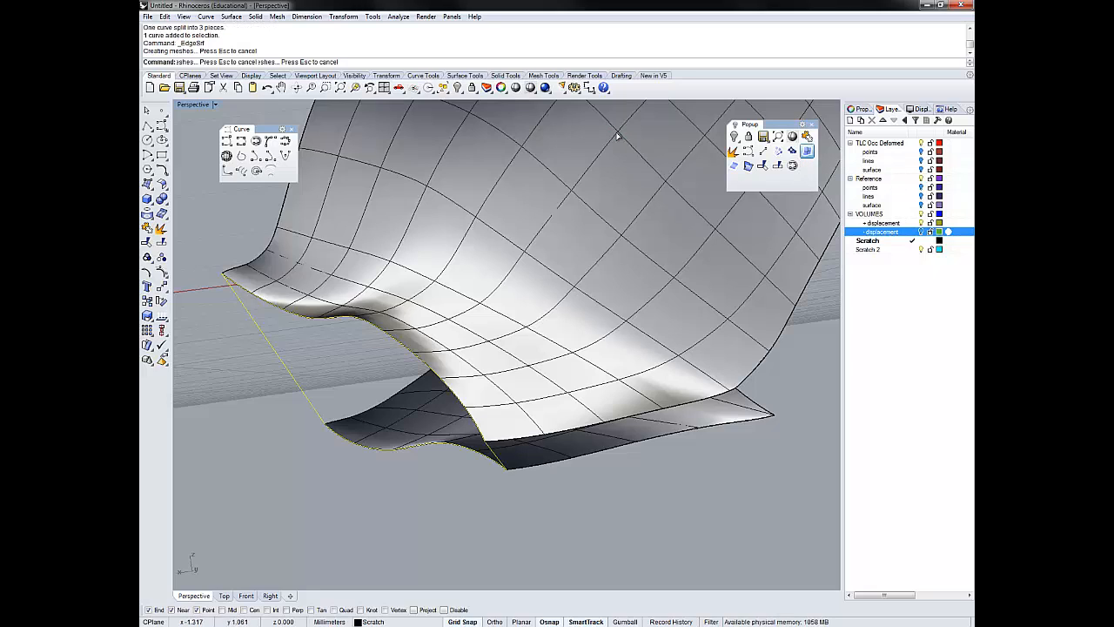
- Examine how the new end surface meets the upper and lower surfaces at the near corner
right_drag(617, 133, 617, 136)
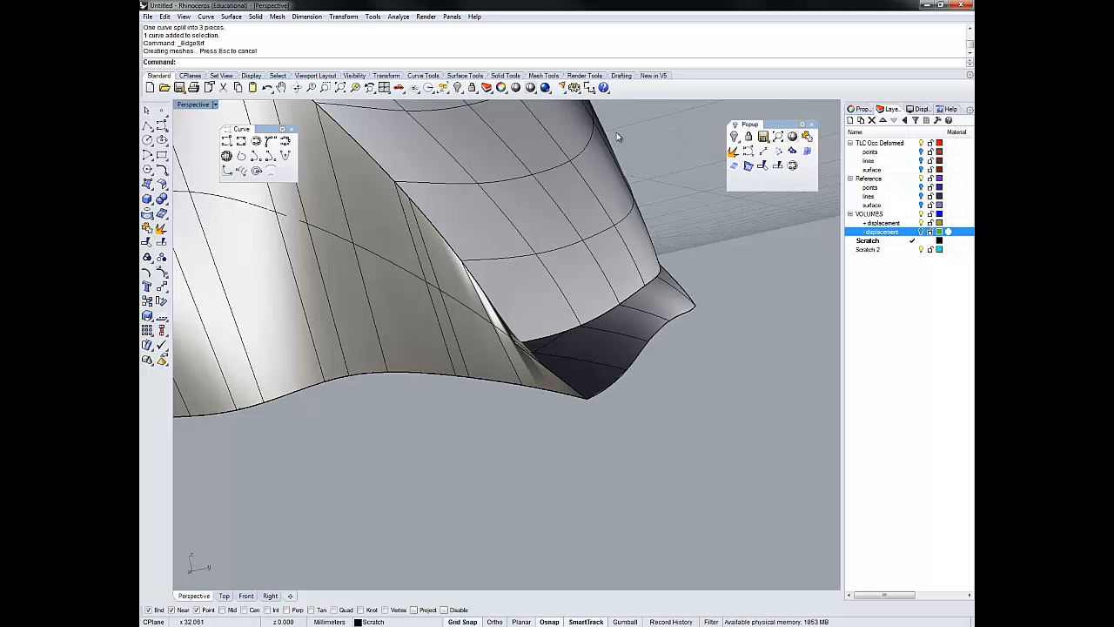
right_drag(618, 132, 617, 137)
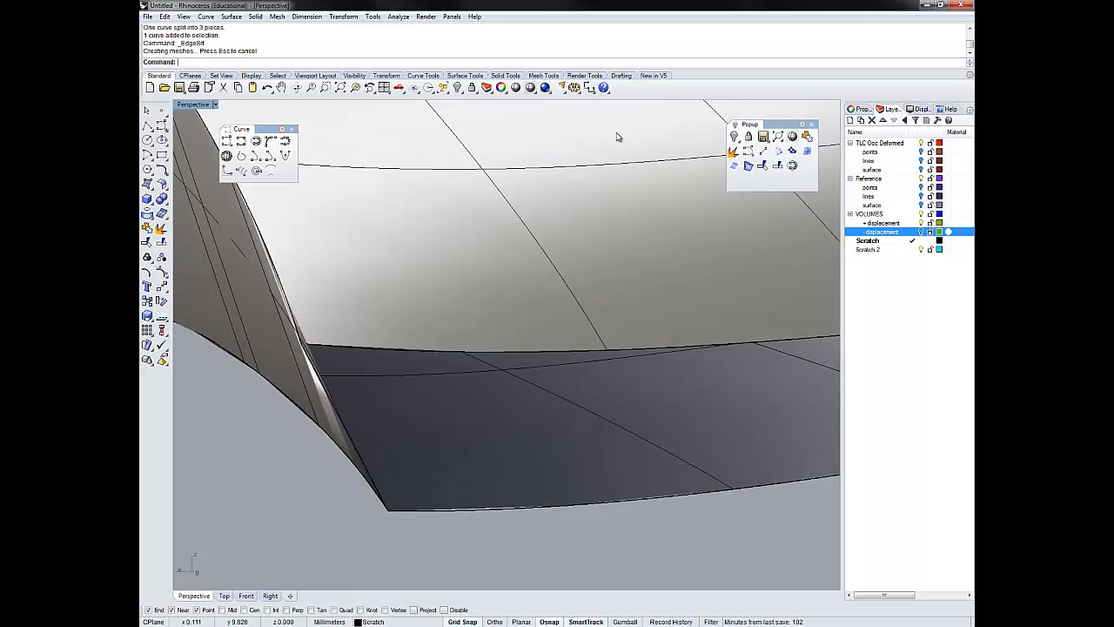
click(617, 137)
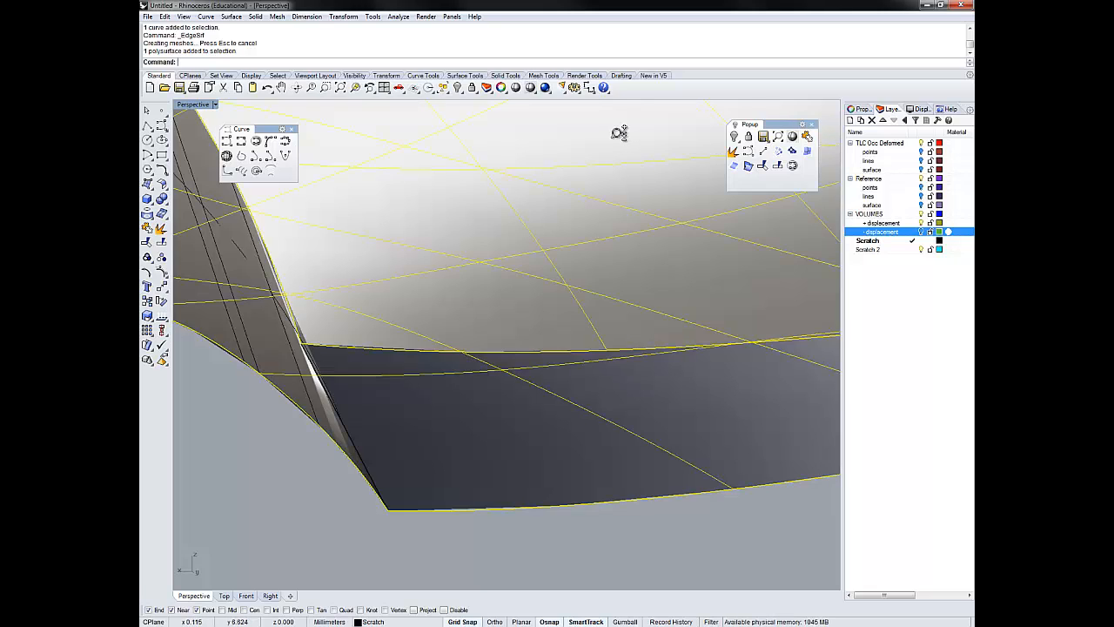
key(Escape)
scroll(617, 132, down, 5)
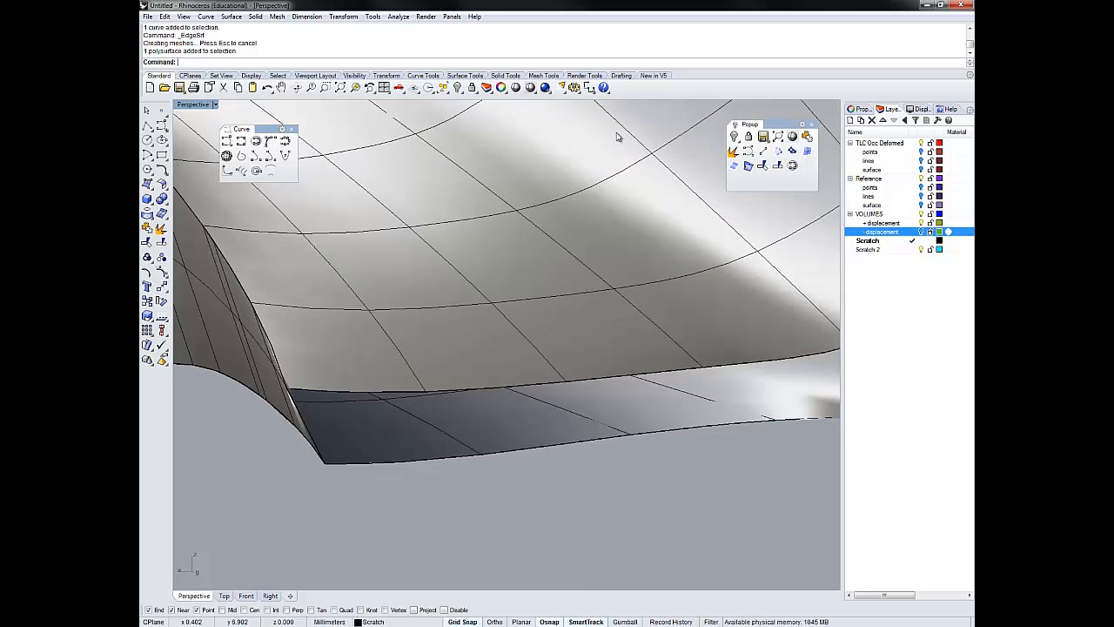
scroll(616, 132, down, 5)
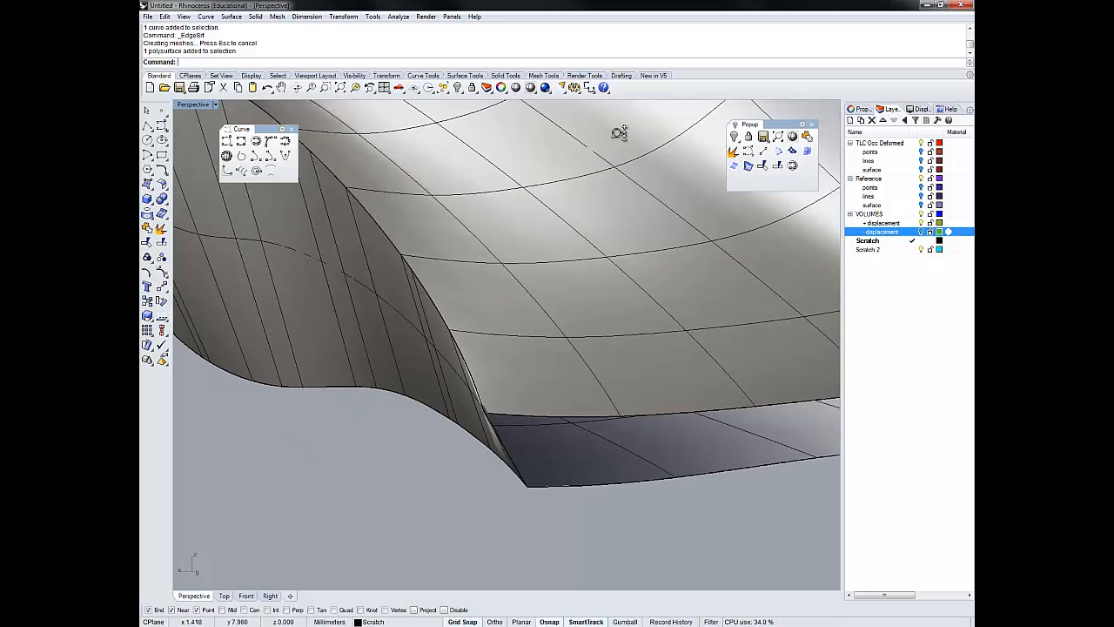
shift+right_drag(615, 132, 617, 134)
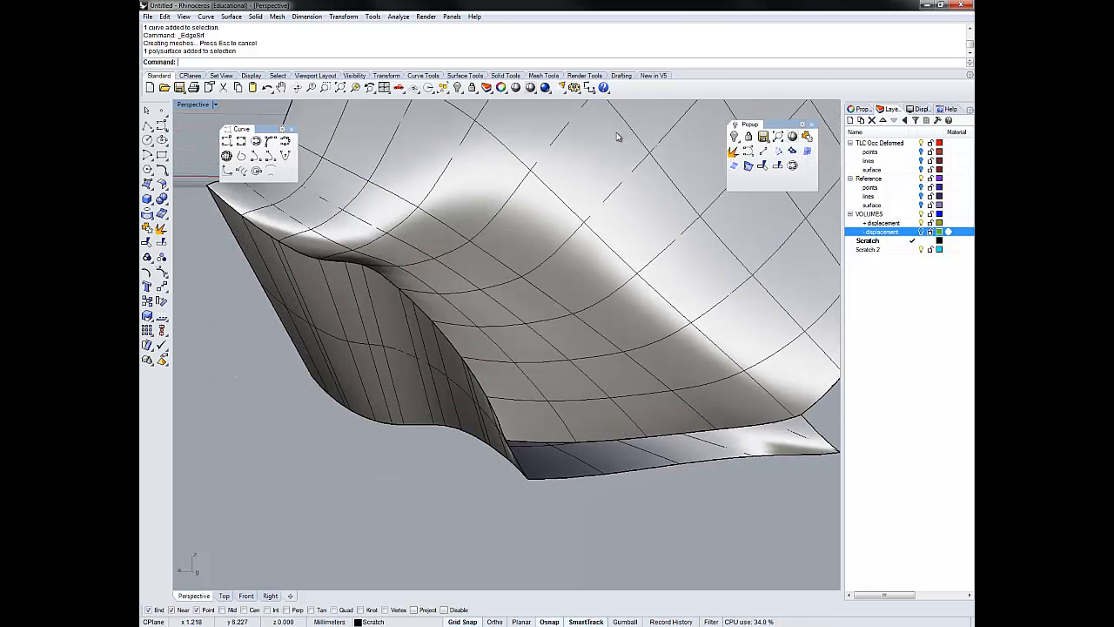
- Join the end surface to the polysurface, then invert the selection and delete all leftover curves
click(616, 133)
key(ctrl+j)
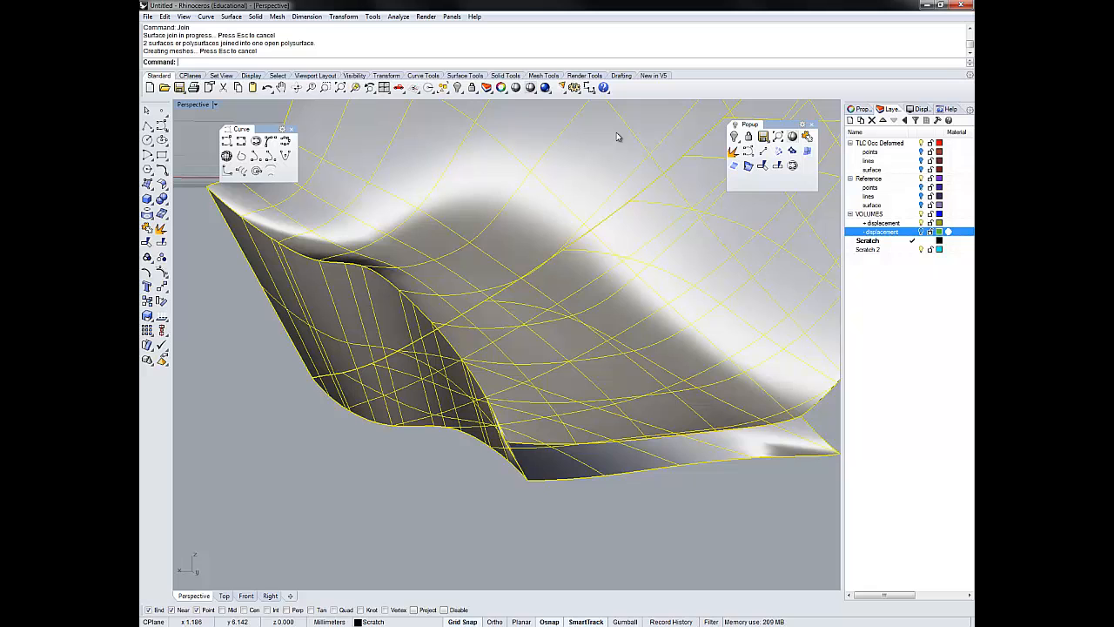
key(Return)
key(Delete)
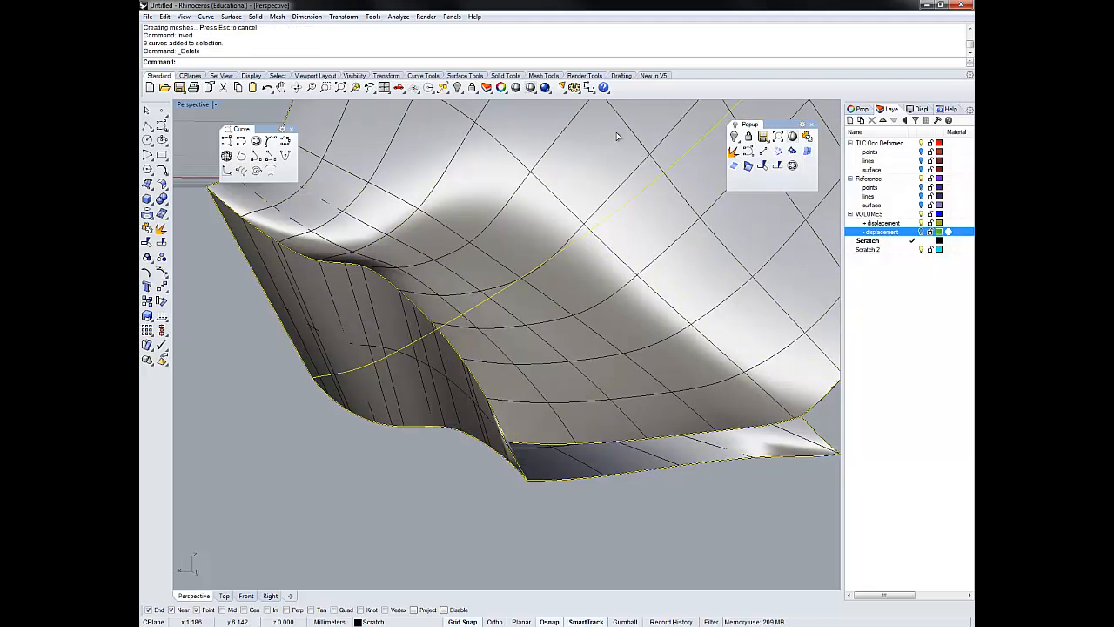
- Duplicate the remaining open borders of the enlarged polysurface as curves with DupBorder and clear the selection
click(616, 136)
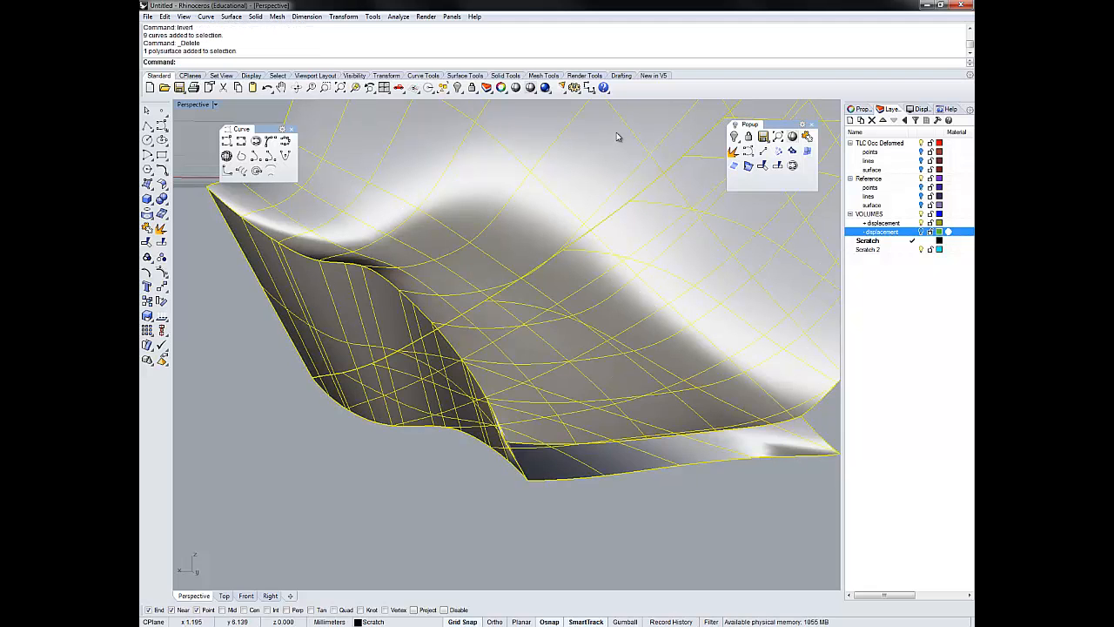
text(DupBorder)
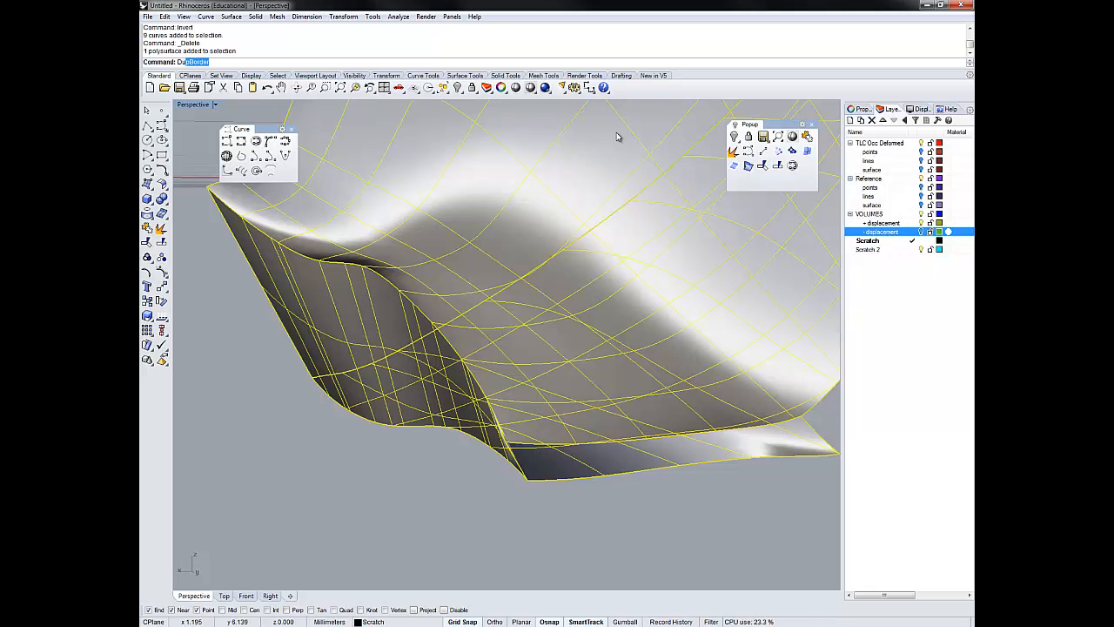
key(Return)
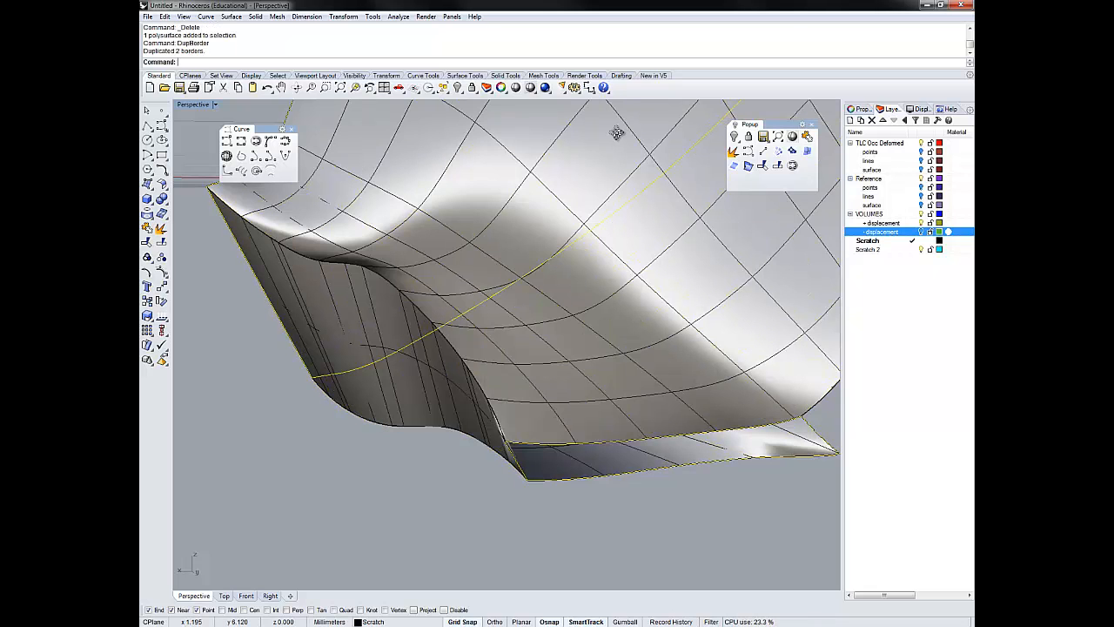
right_drag(616, 132, 617, 137)
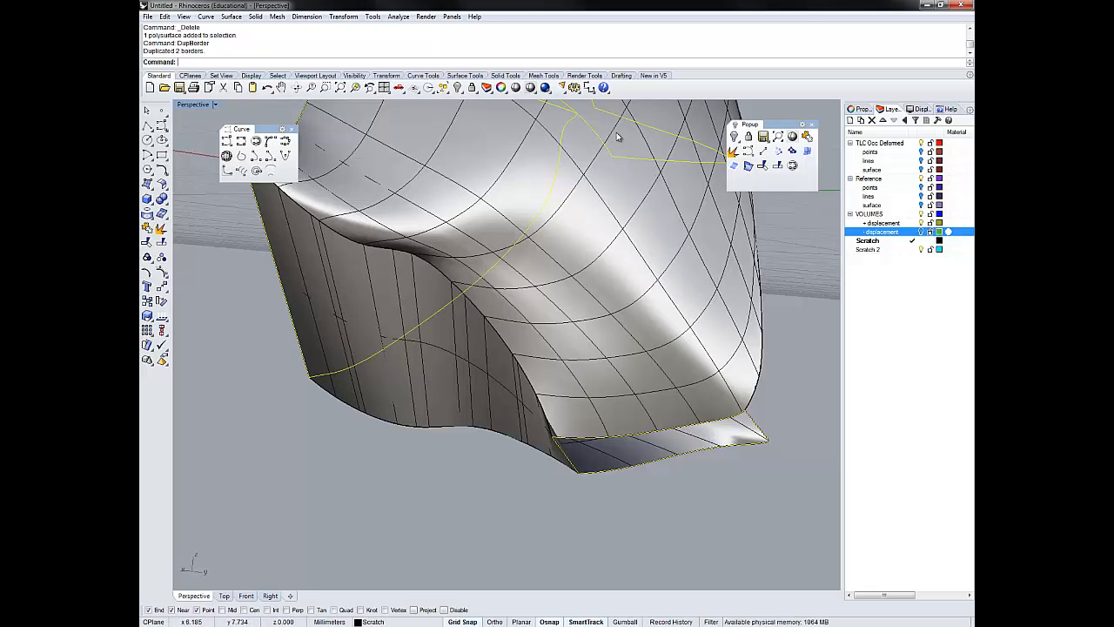
right_drag(617, 136, 617, 137)
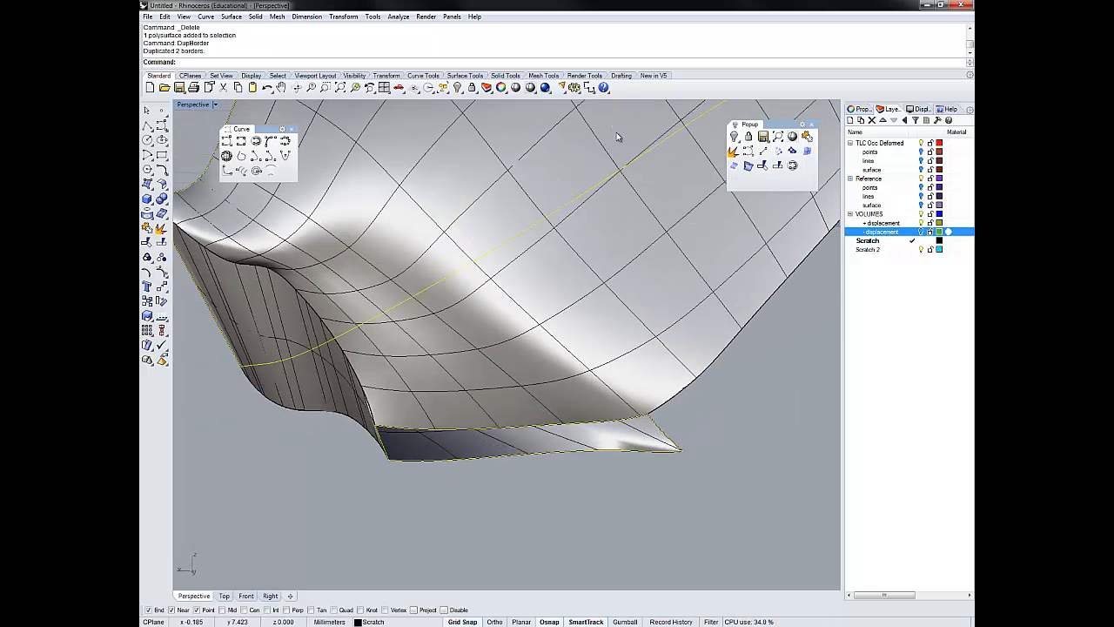
key(Escape)
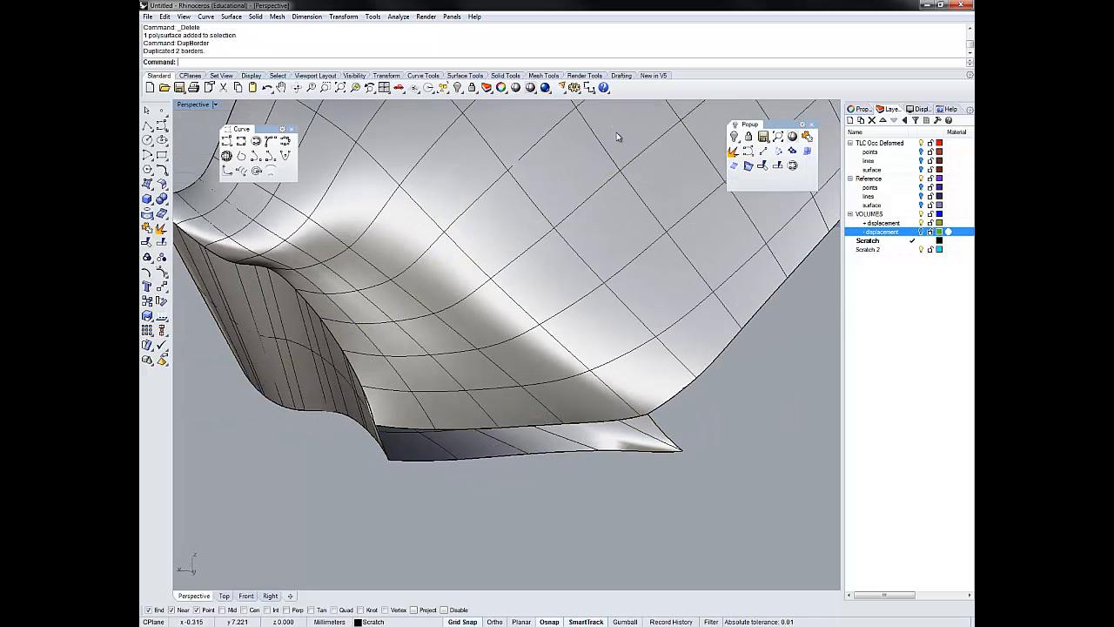
- Explode the closed border curve around the near end opening into segments and create an edge surface from them
click(488, 456)
click(534, 485)
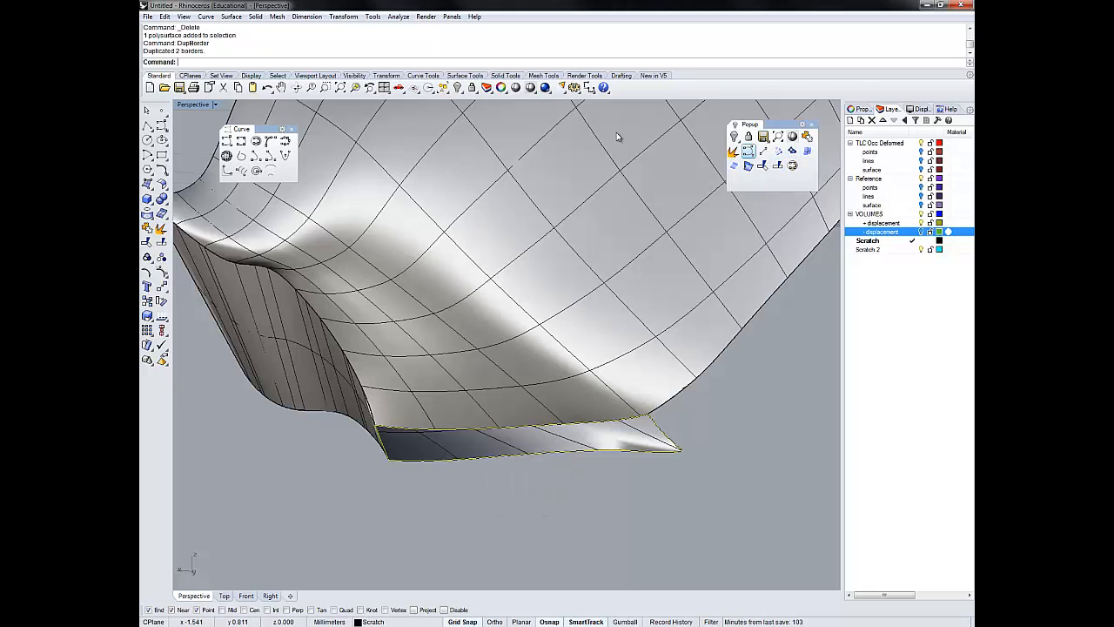
click(734, 151)
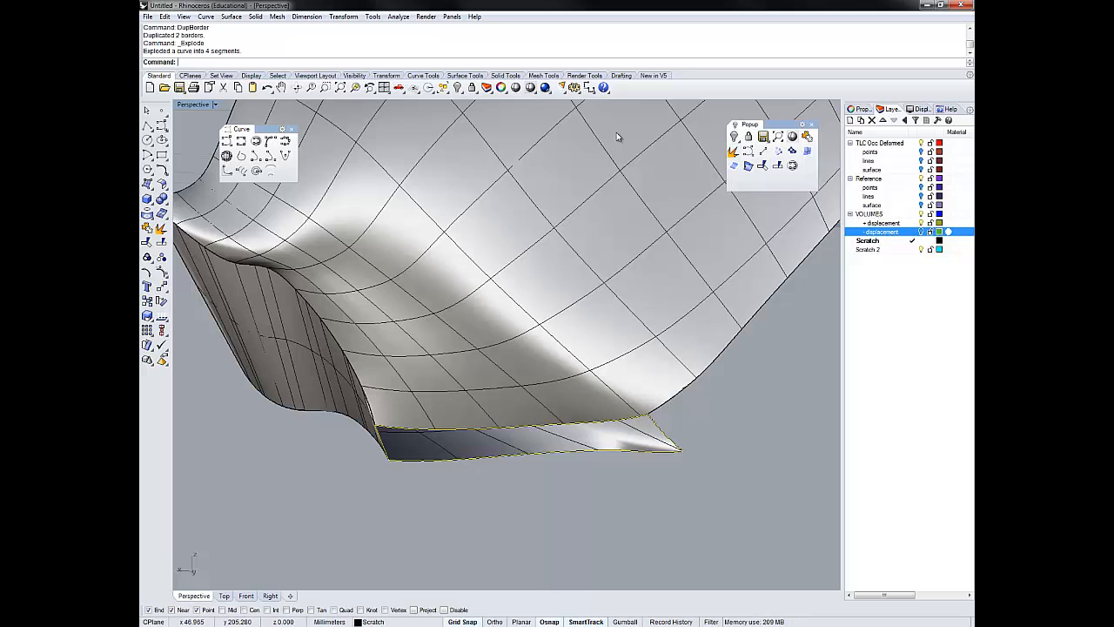
click(807, 151)
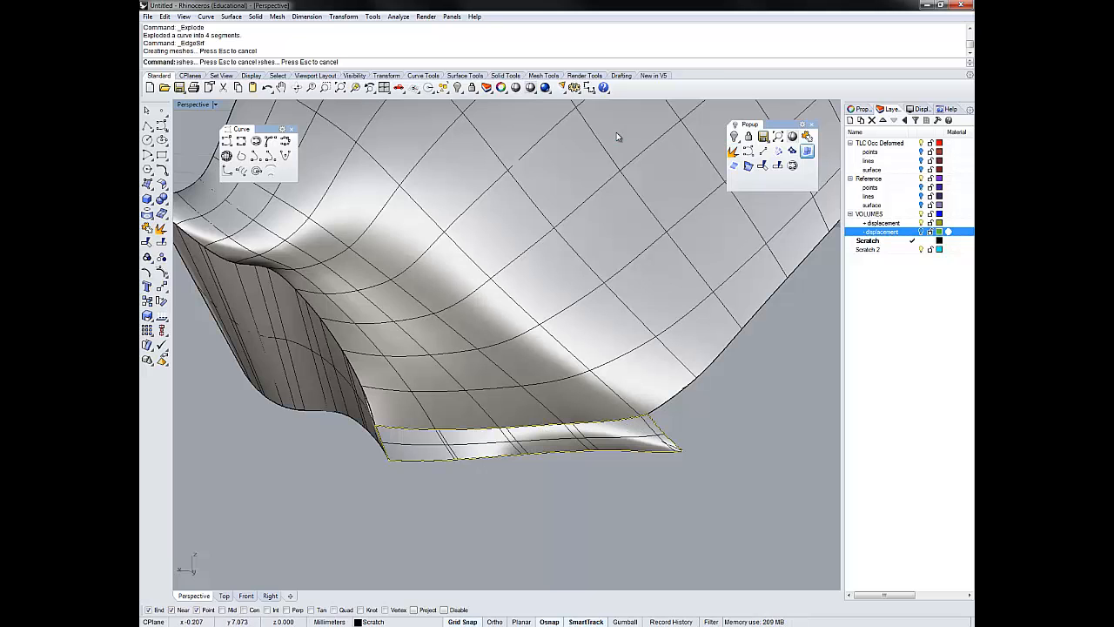
right_drag(617, 132, 618, 136)
- Join the near end's new edge surface to the polysurface, then invert the selection and delete the leftover curves
click(533, 441)
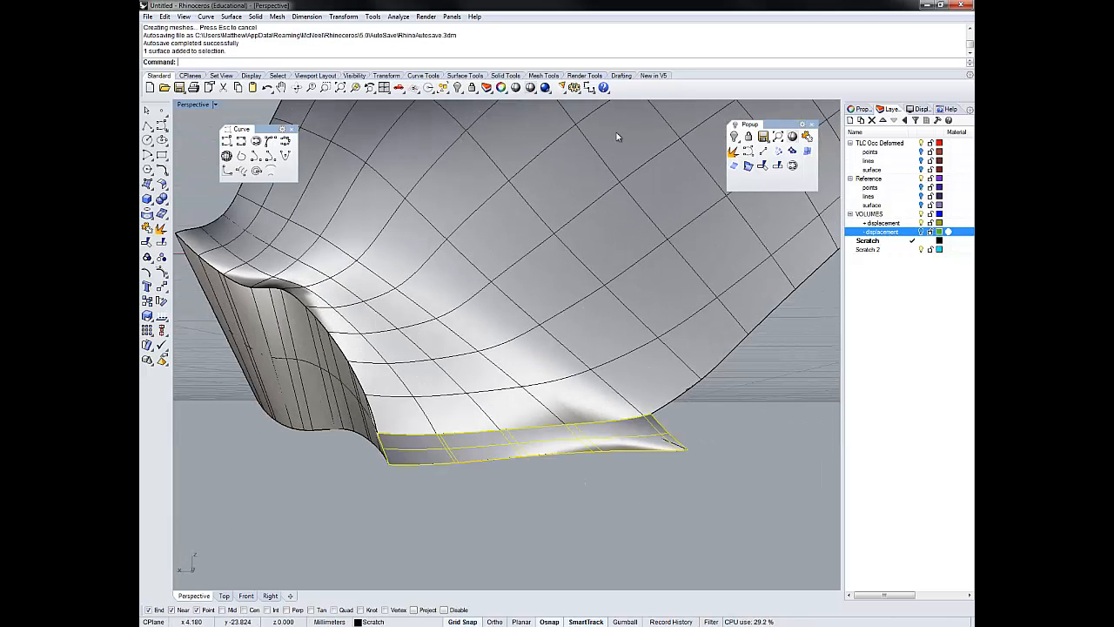
shift+click(617, 137)
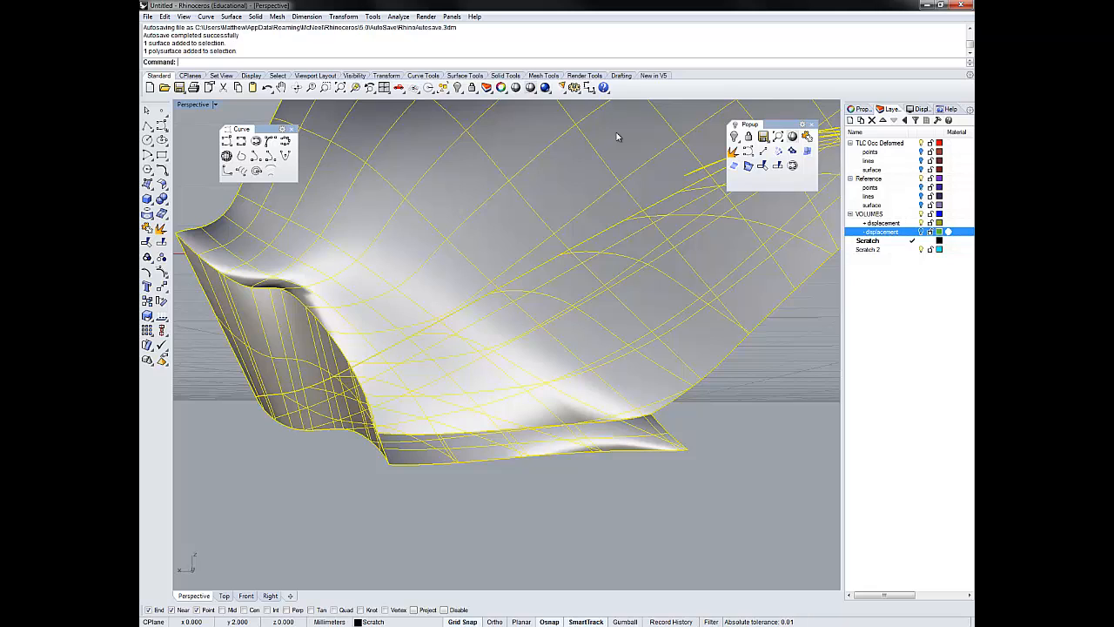
text(join)
key(Return)
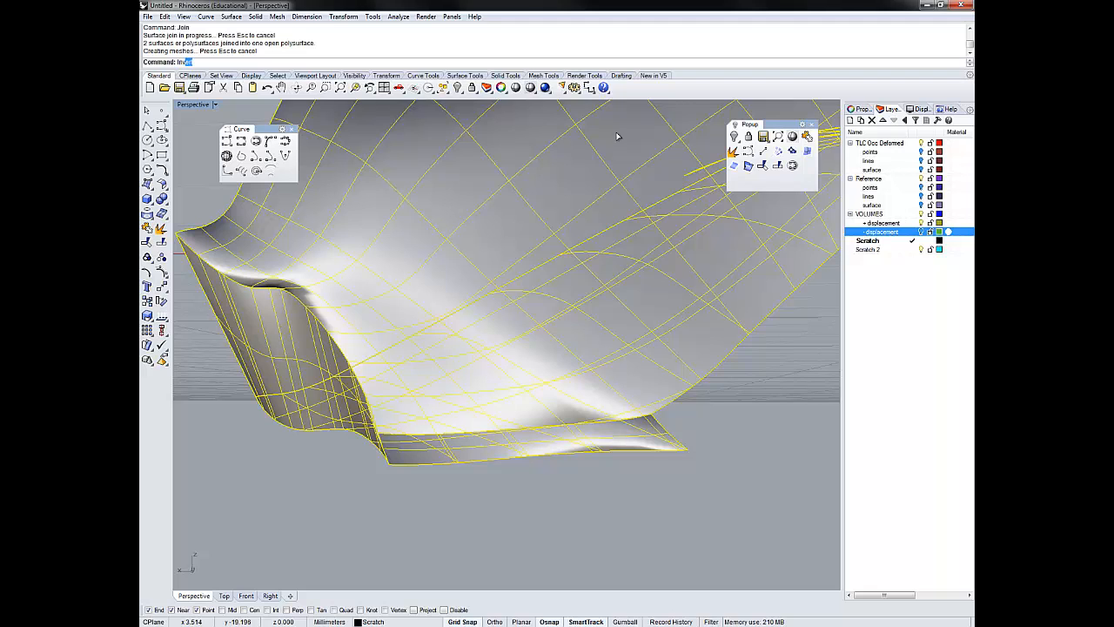
text(Inv)
key(Return)
key(Delete)
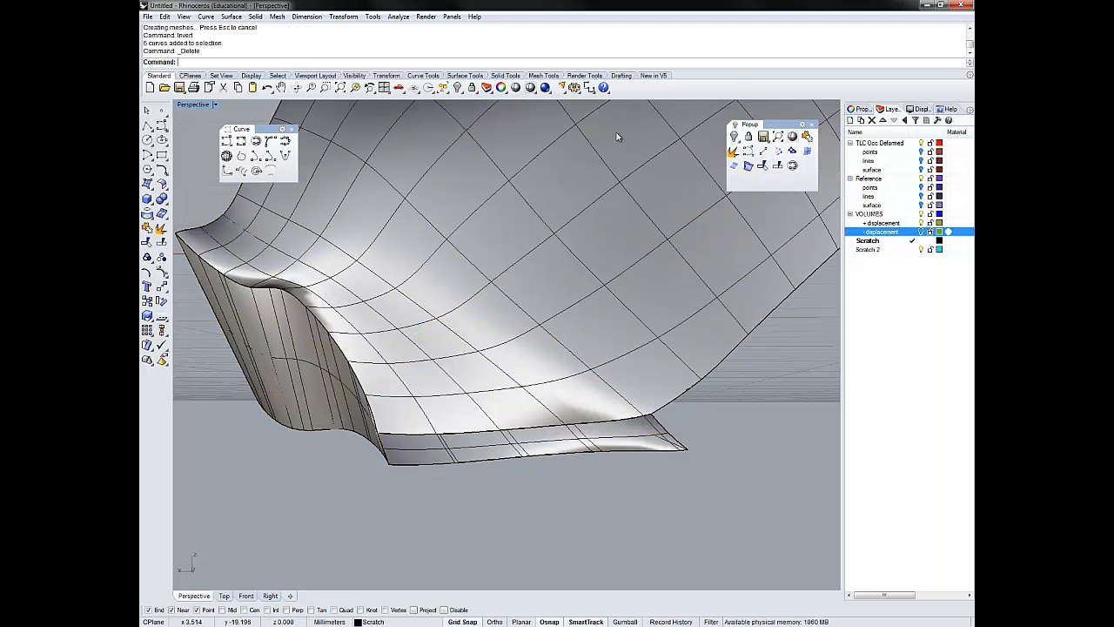
- Duplicate the polysurface's remaining open border as a curve with DupBorder and clear the selection
click(616, 137)
text(DupBorder)
key(Return)
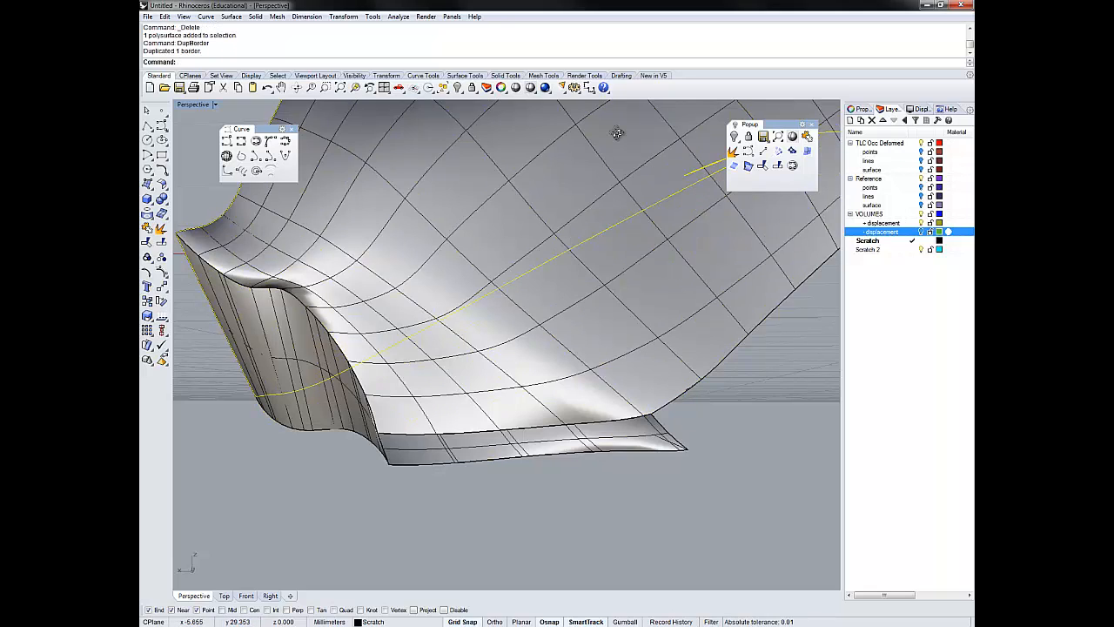
mouse_move(617, 133)
right_down()
mouse_move(648, 143)
mouse_move(617, 137)
right_up()
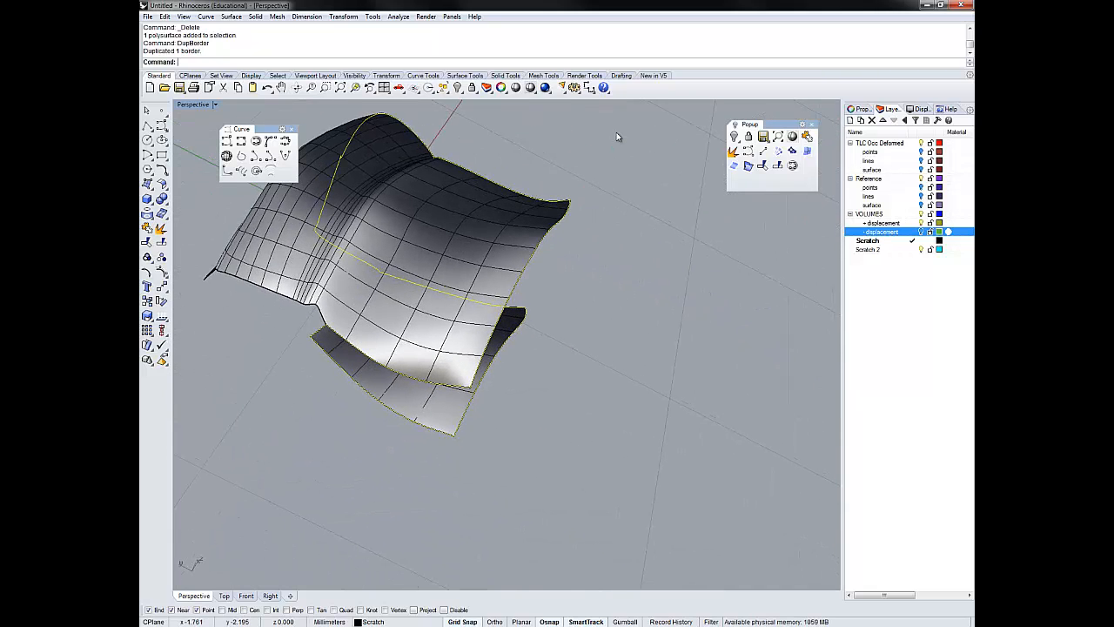
click(618, 137)
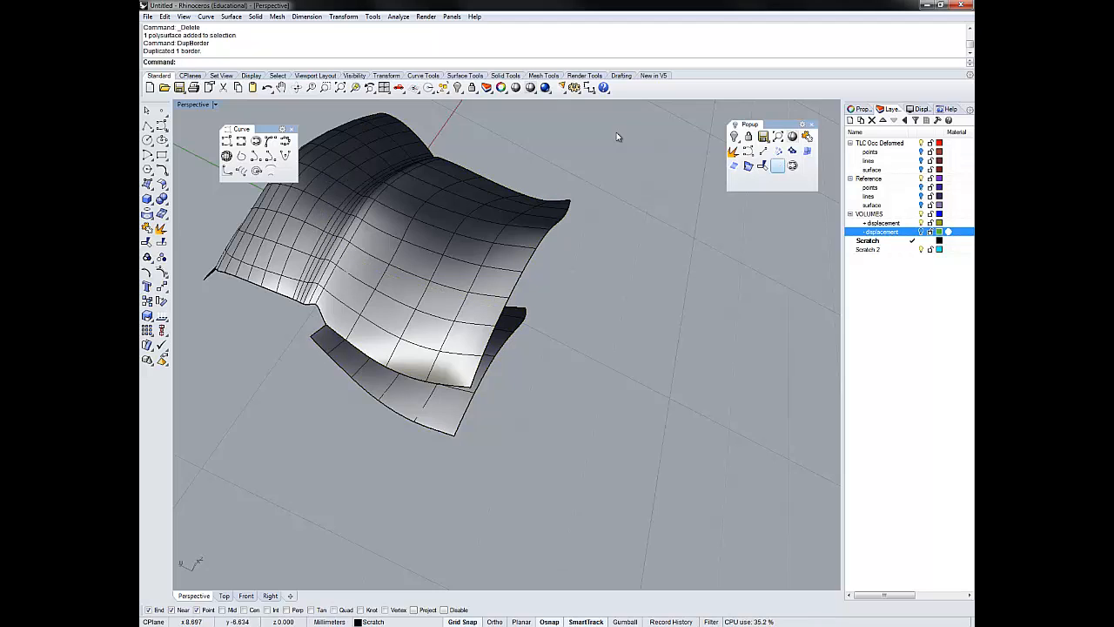
- Draw a line bridging the upper and lower surfaces at the open corner and split the duplicated border curve with it
click(764, 151)
click(617, 137)
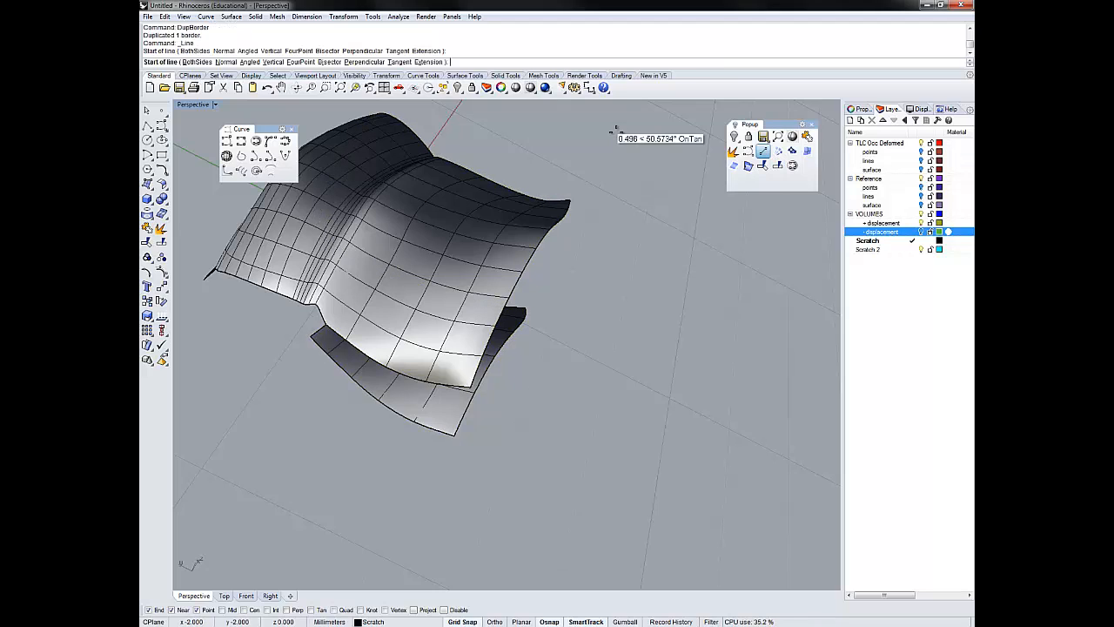
key(Escape)
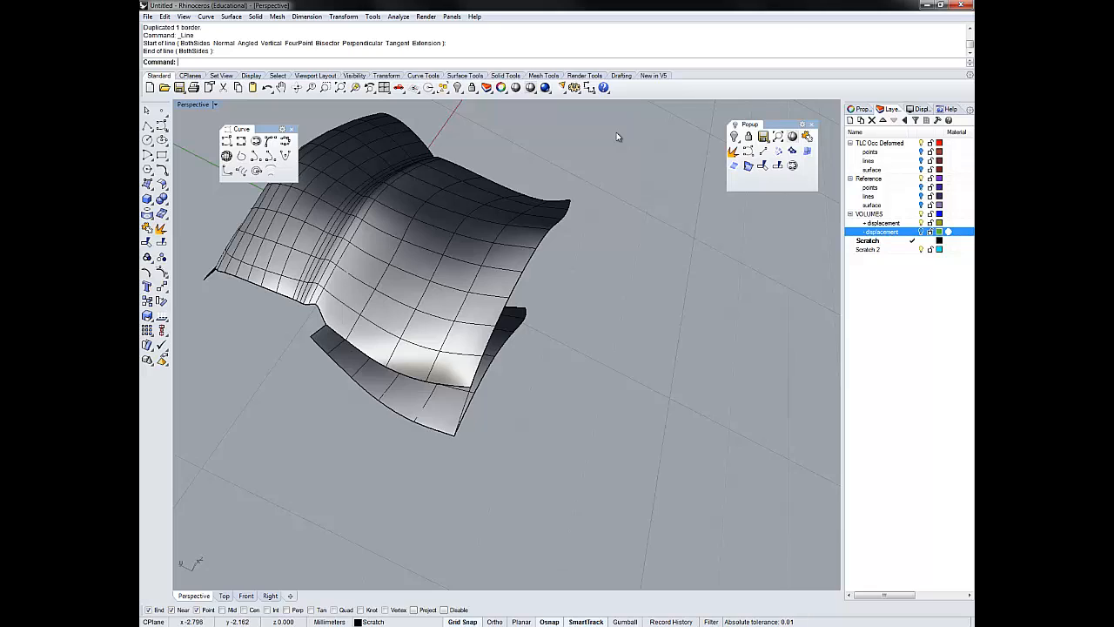
click(449, 432)
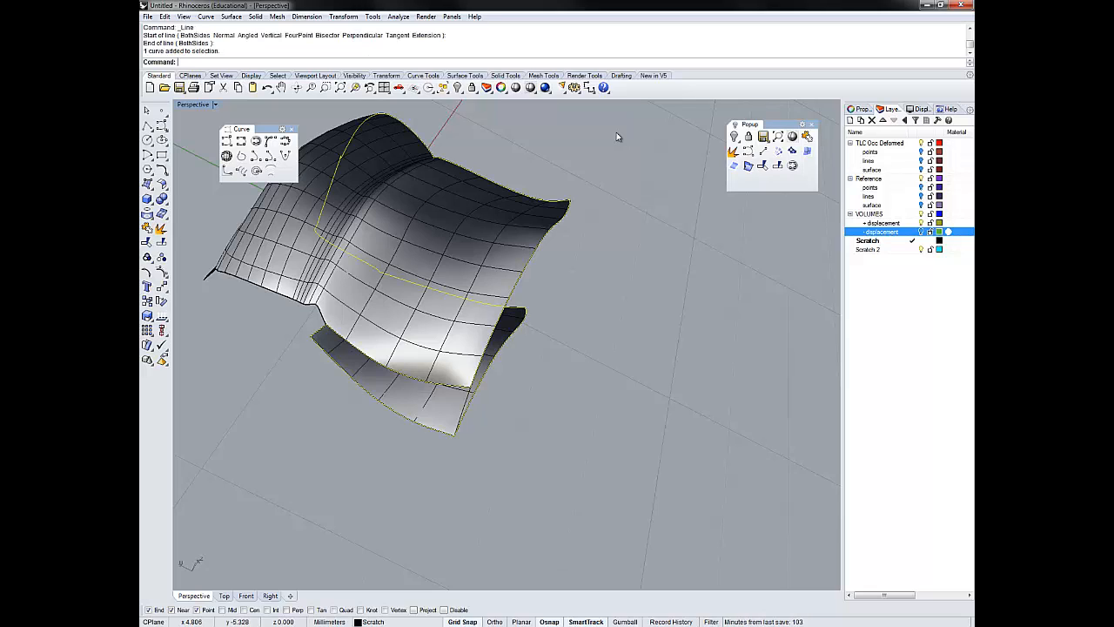
click(777, 165)
click(464, 410)
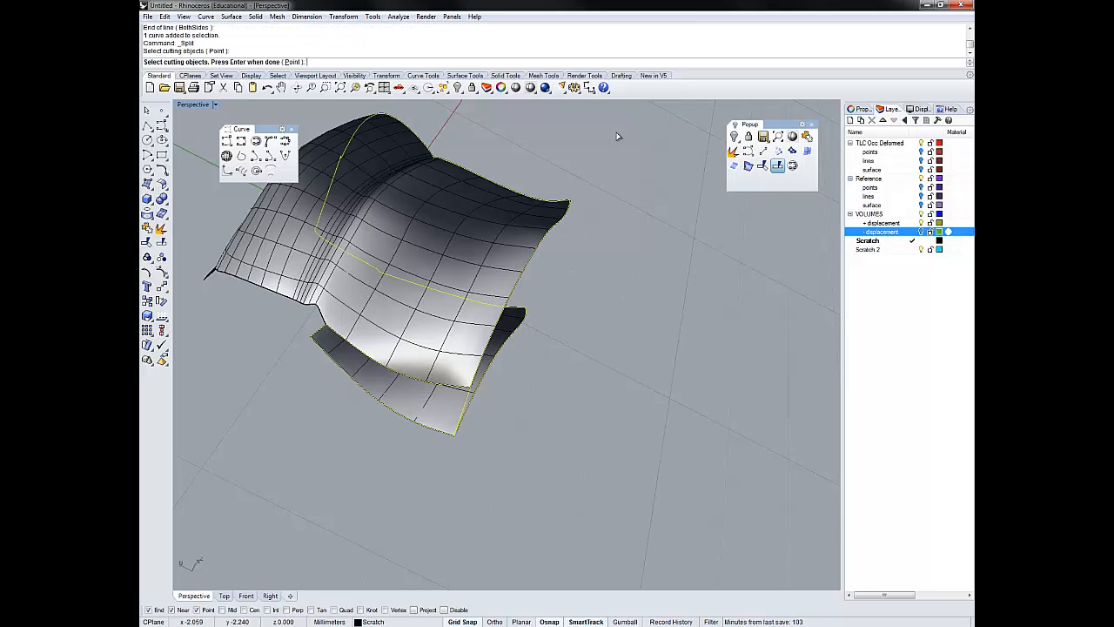
key(Return)
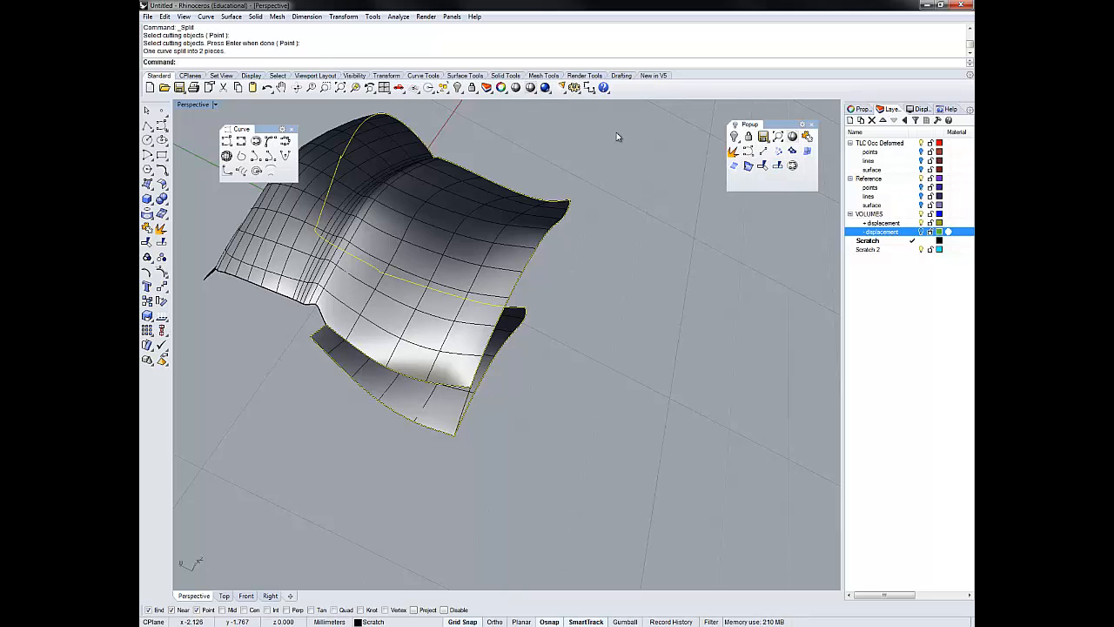
key(Escape)
- Explode the split-off border piece into segments and create an edge surface from these segments and the bridging line
click(434, 382)
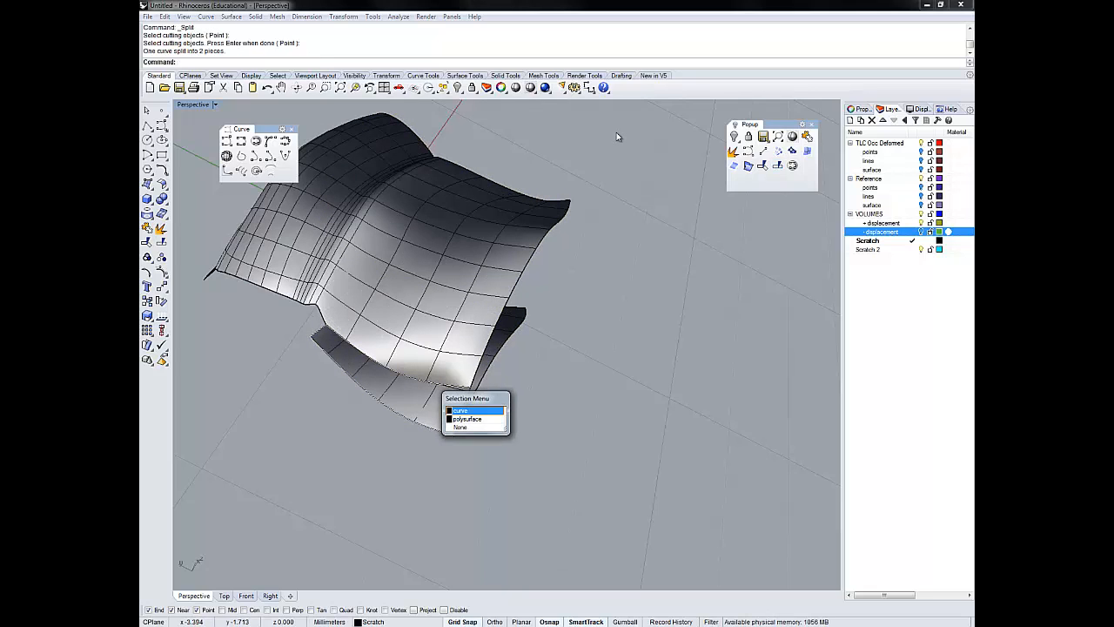
click(475, 410)
click(733, 150)
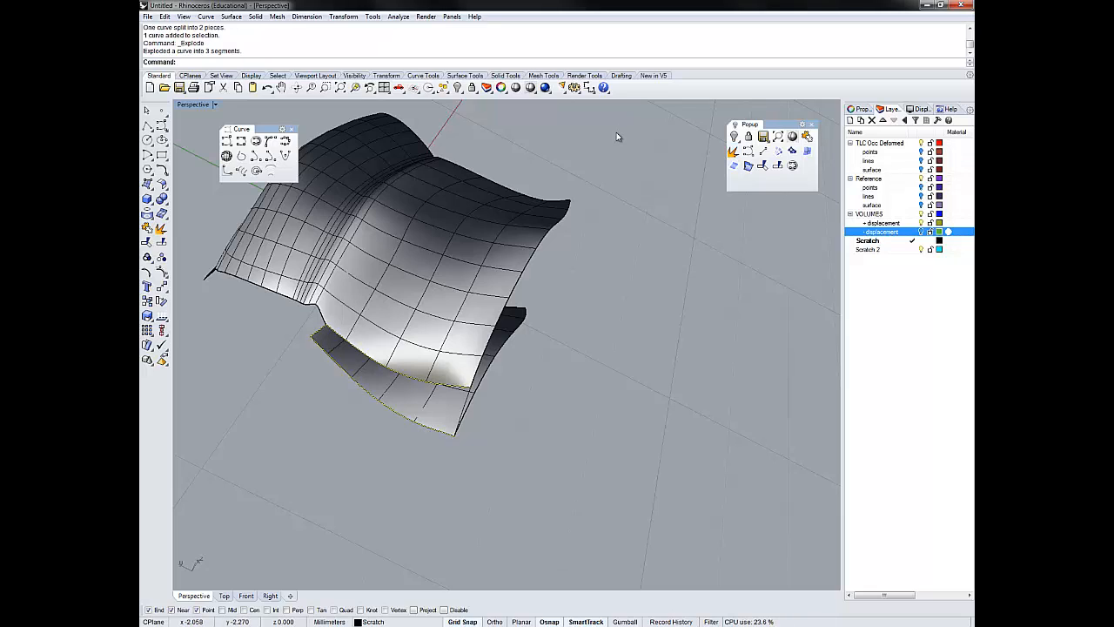
shift+click(463, 412)
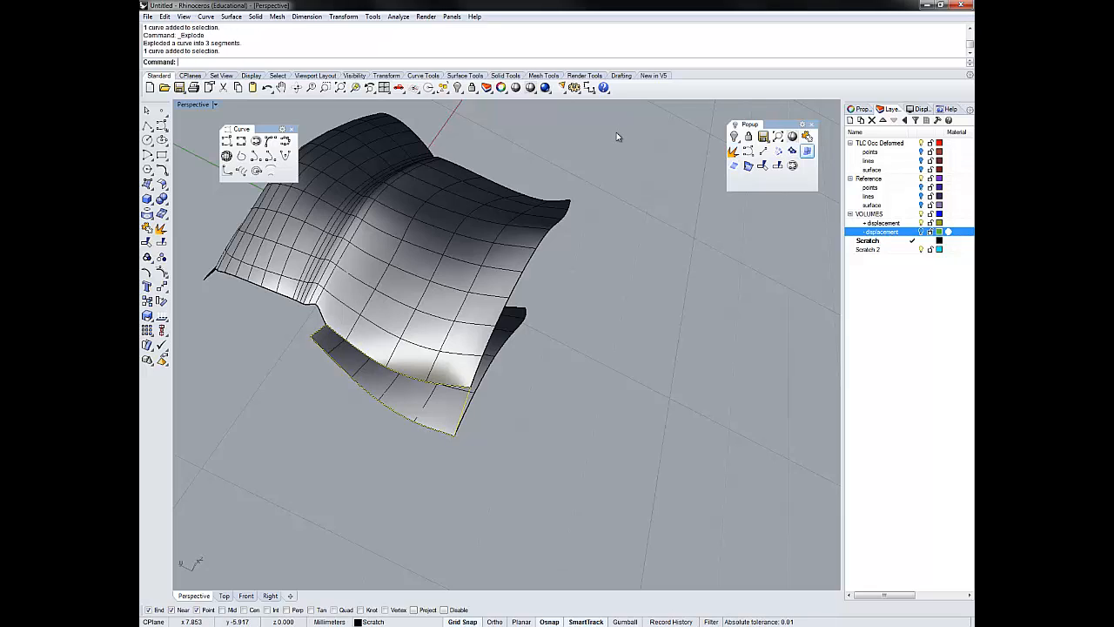
click(807, 150)
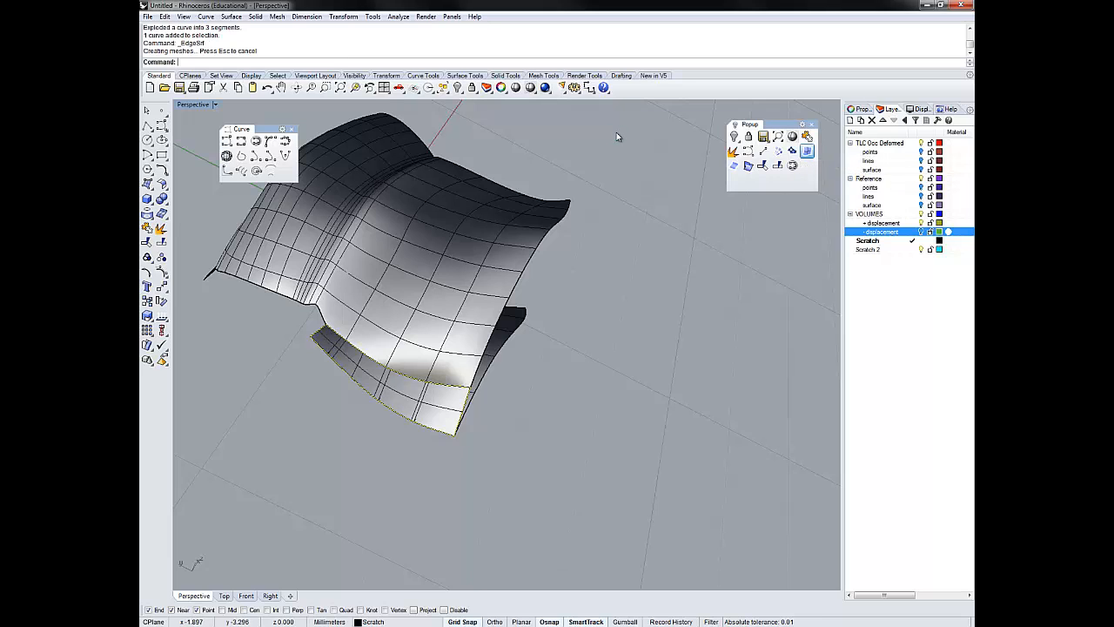
- Join the surface bounded by the bridging line to the polysurface, then invert the selection and delete the remaining curves
click(423, 402)
shift+click(435, 345)
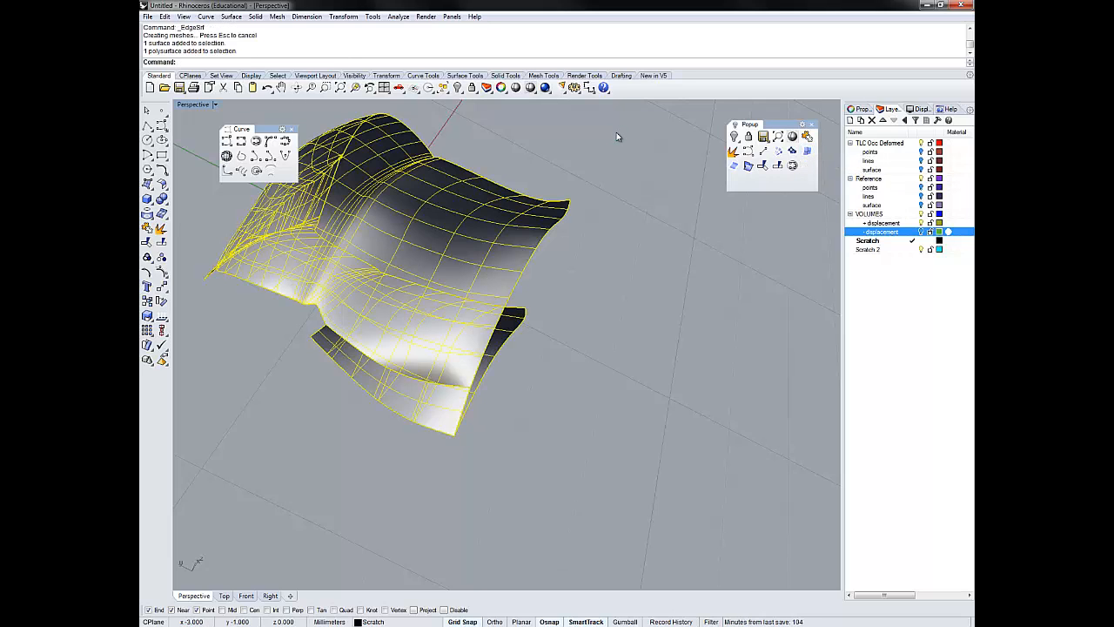
text(join)
key(Return)
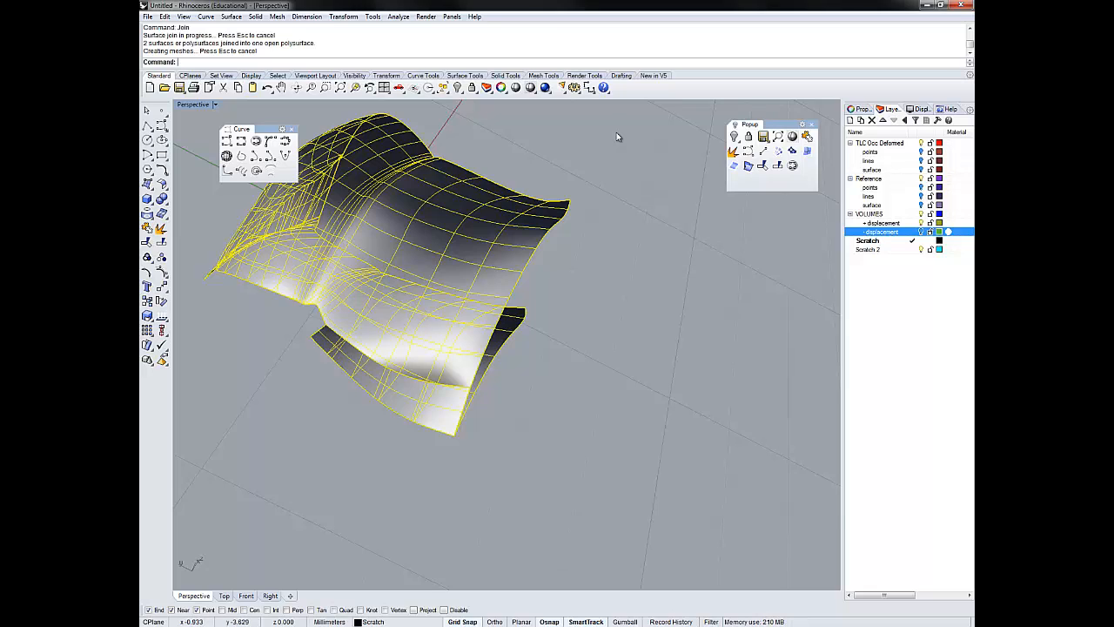
text(invert)
key(Return)
key(Delete)
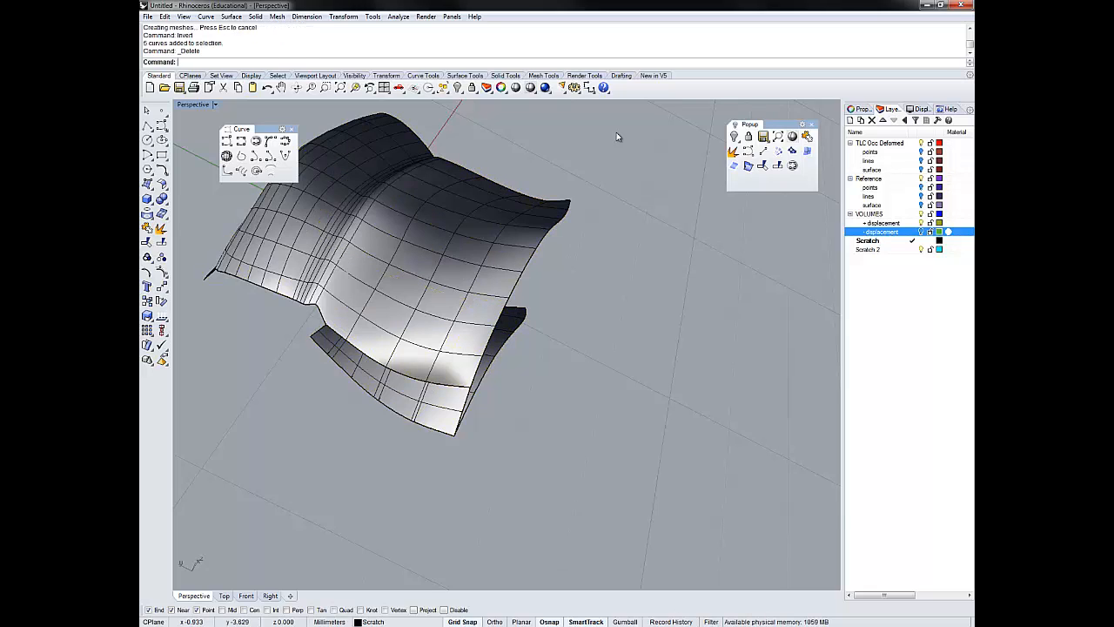
- Select the whole polysurface and duplicate its open border again with DupBorder
key(ctrl+a)
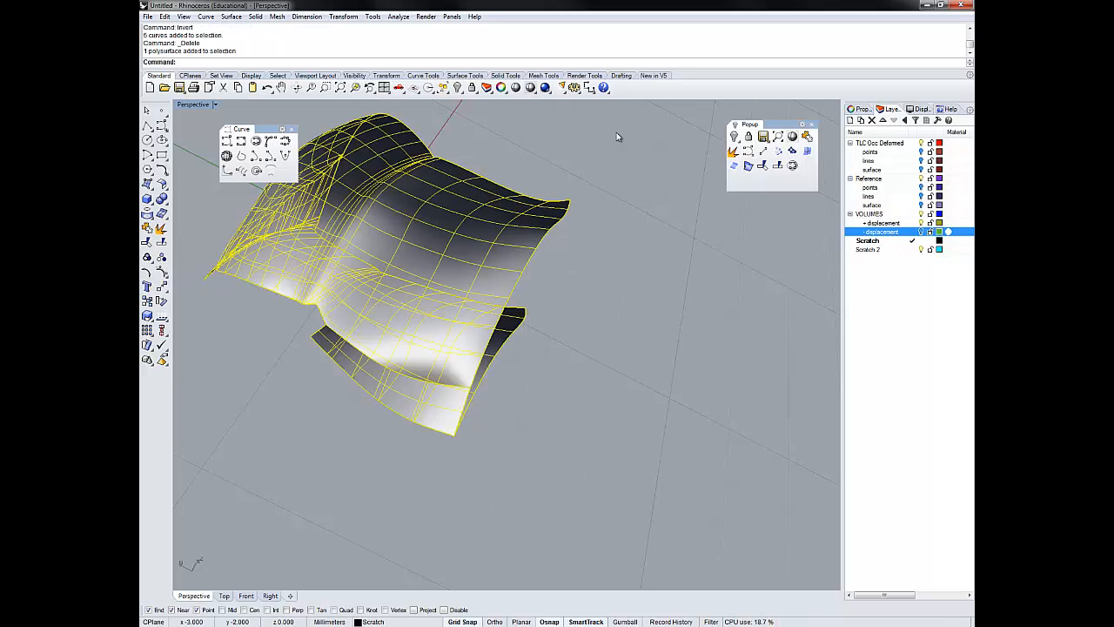
text(DupBorder)
key(Return)
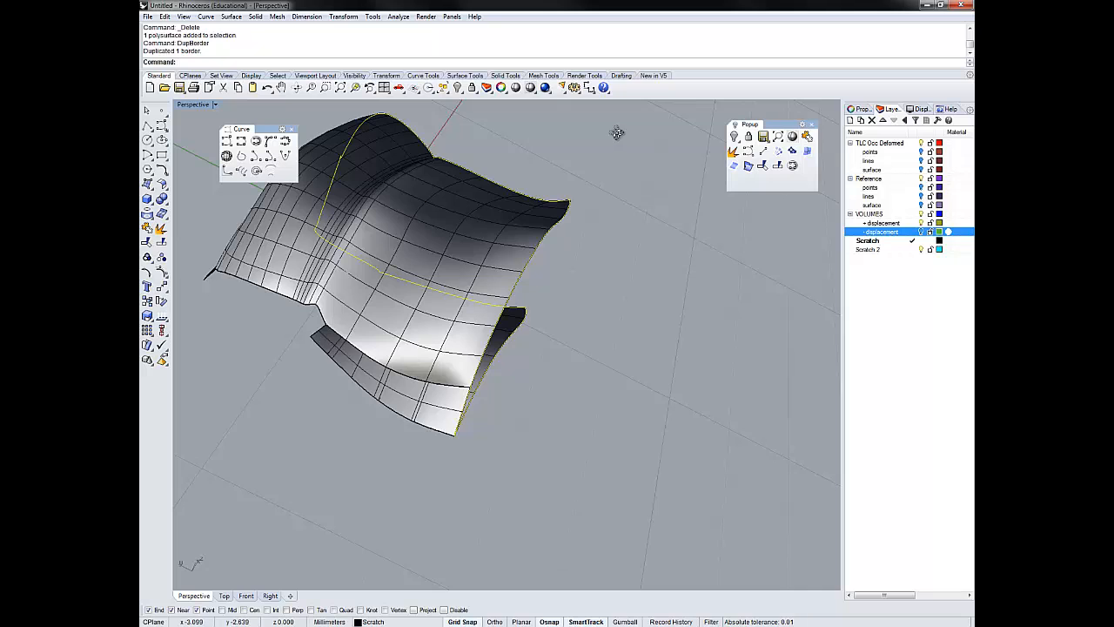
right_drag(616, 124, 617, 137)
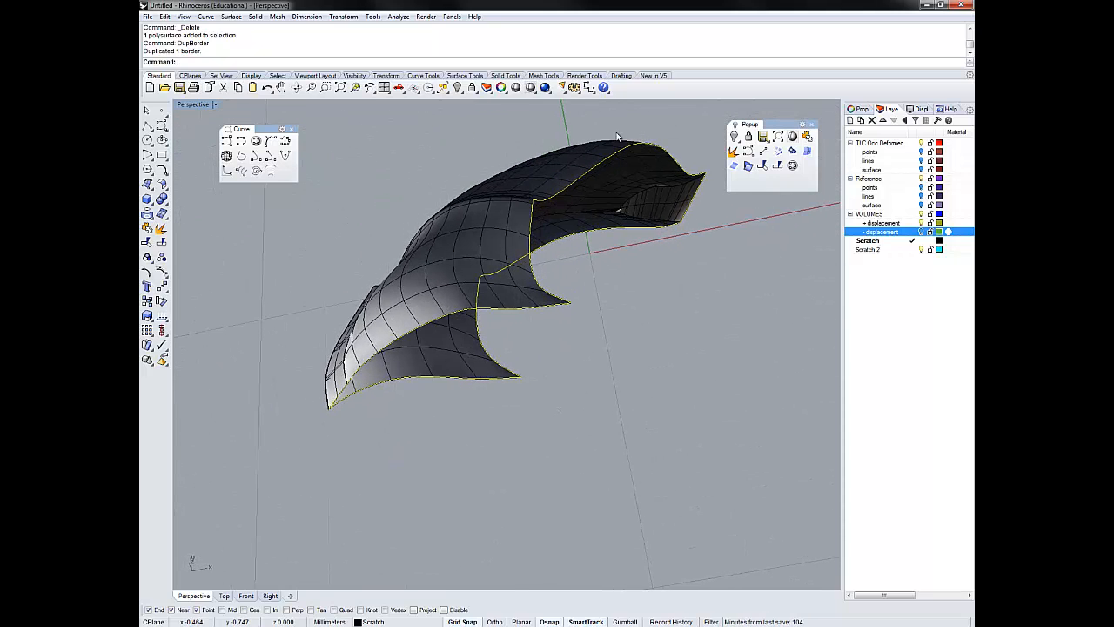
- Draw a line between the upper and lower surface corners across the next opening and split the new border curve with it
click(763, 151)
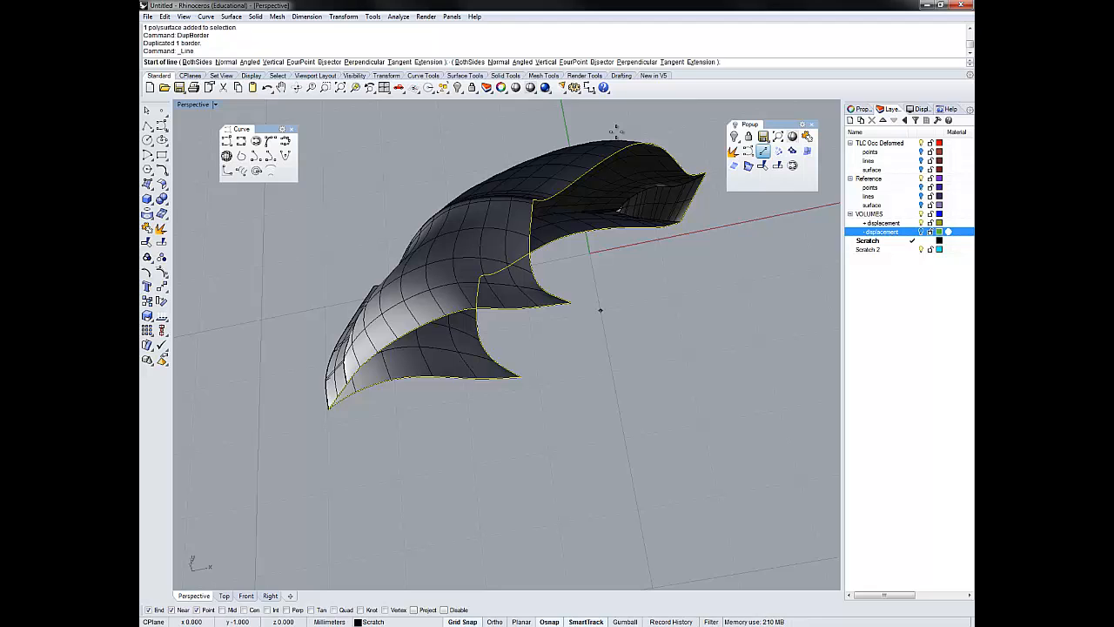
click(616, 132)
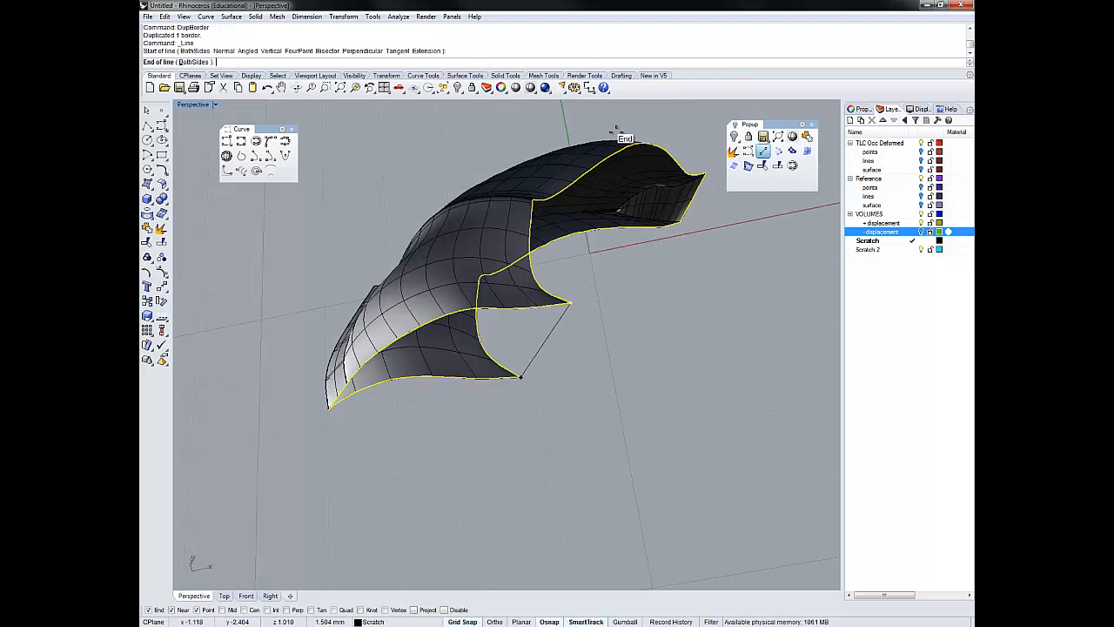
click(616, 135)
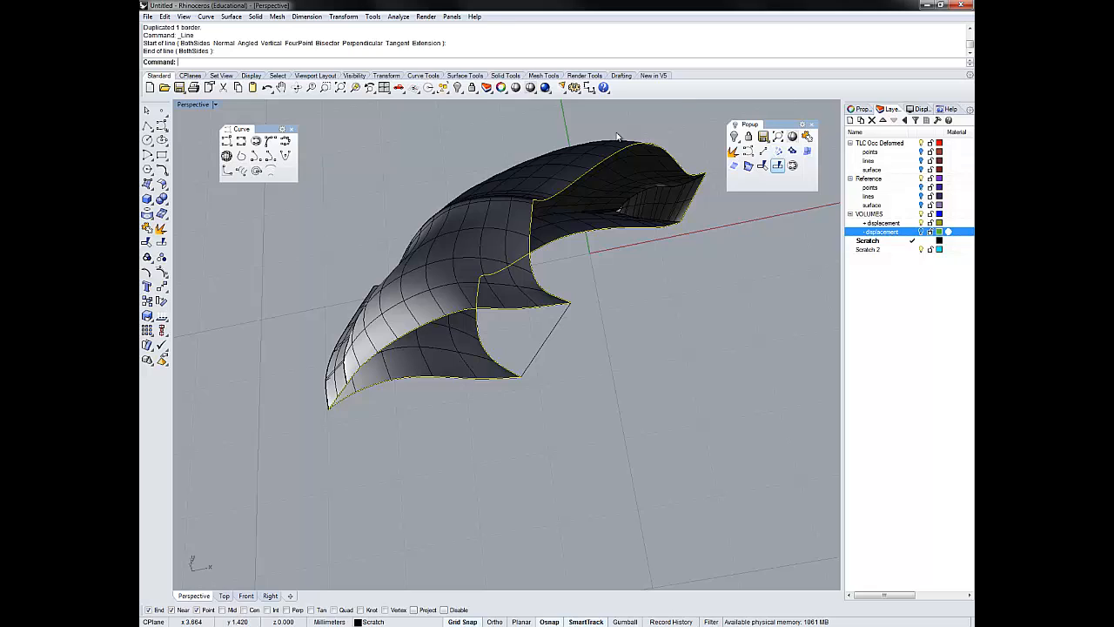
click(777, 165)
click(616, 135)
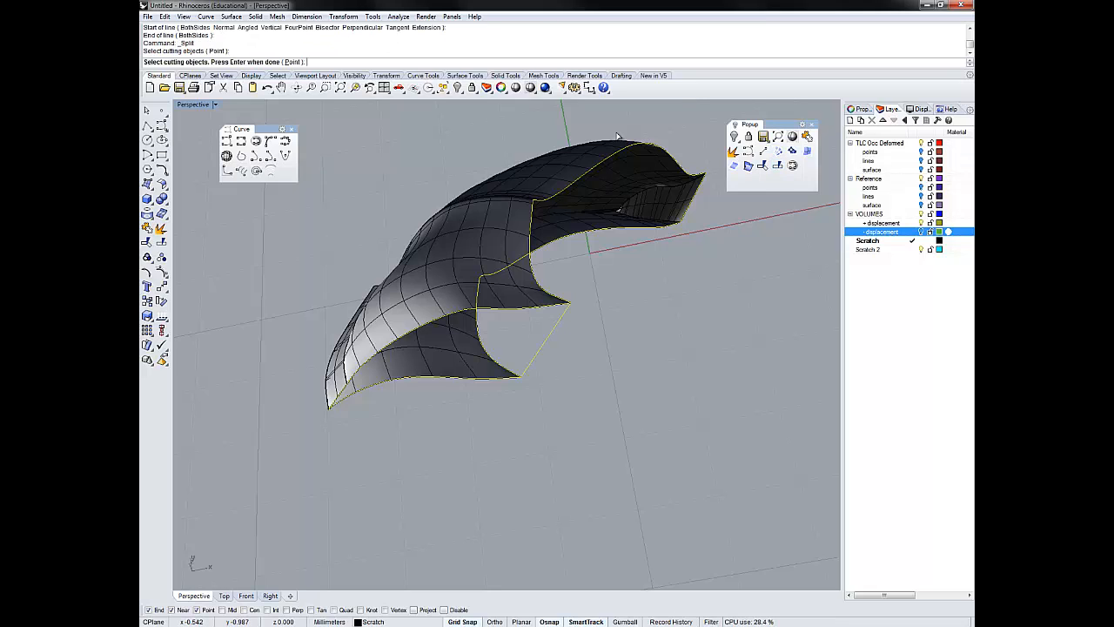
key(Return)
click(540, 307)
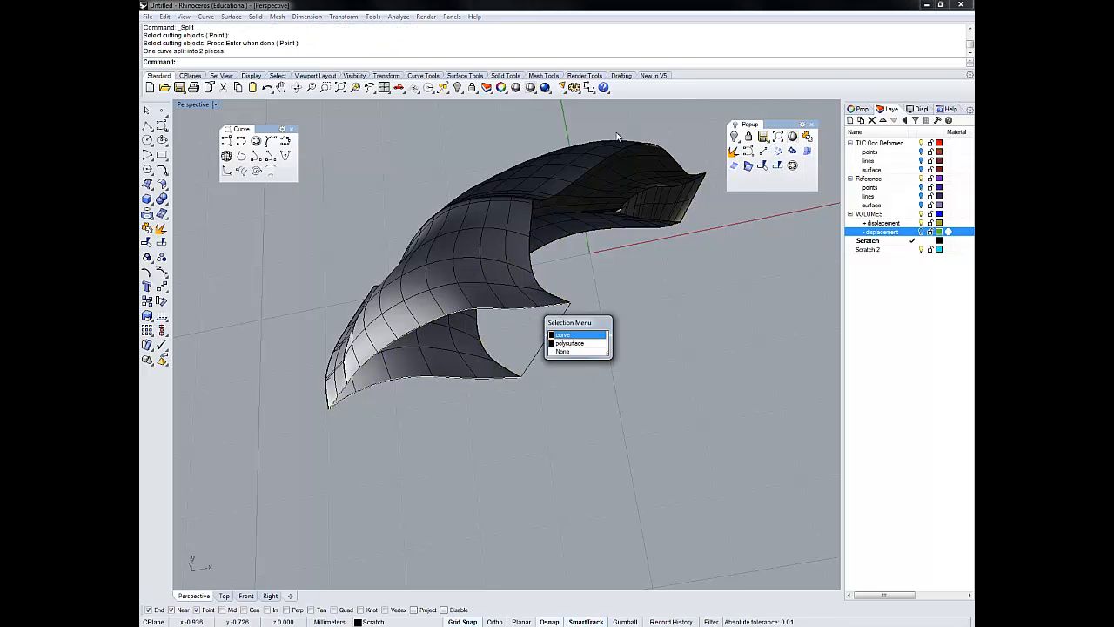
click(574, 334)
click(807, 151)
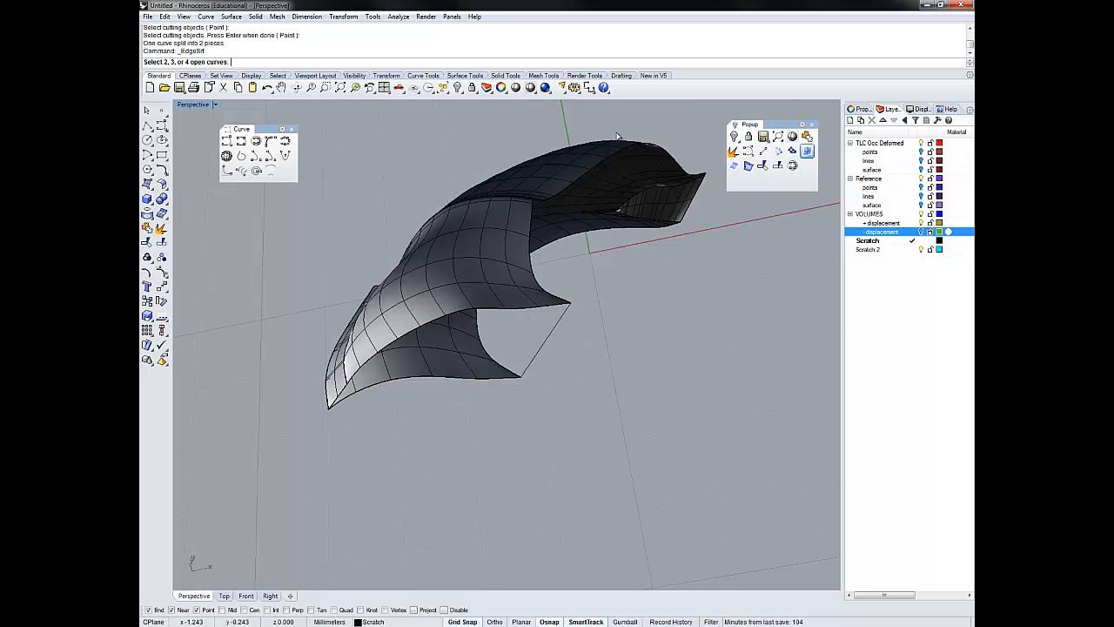
key(Escape)
- Explode the split-off lower border curve into segments and create an edge surface from them and the bridging line
click(543, 306)
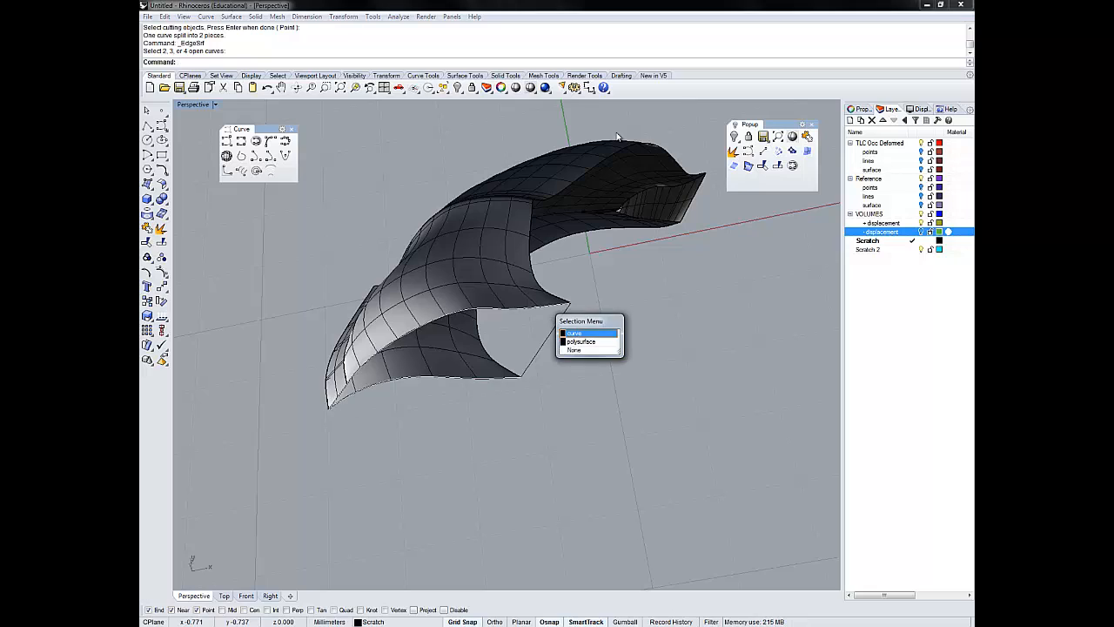
click(576, 333)
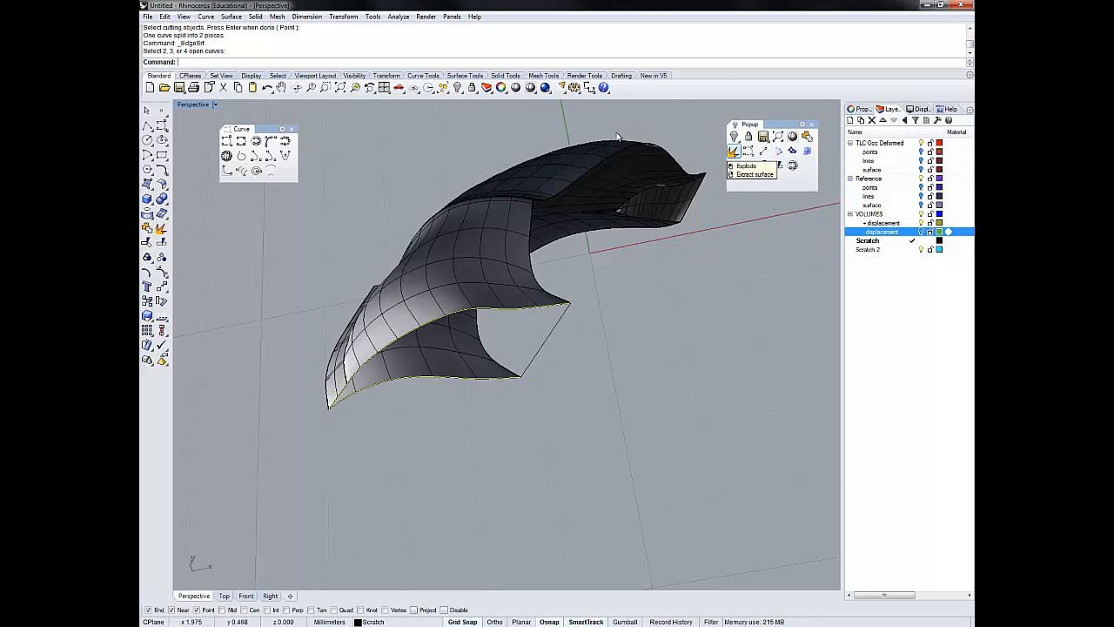
click(734, 152)
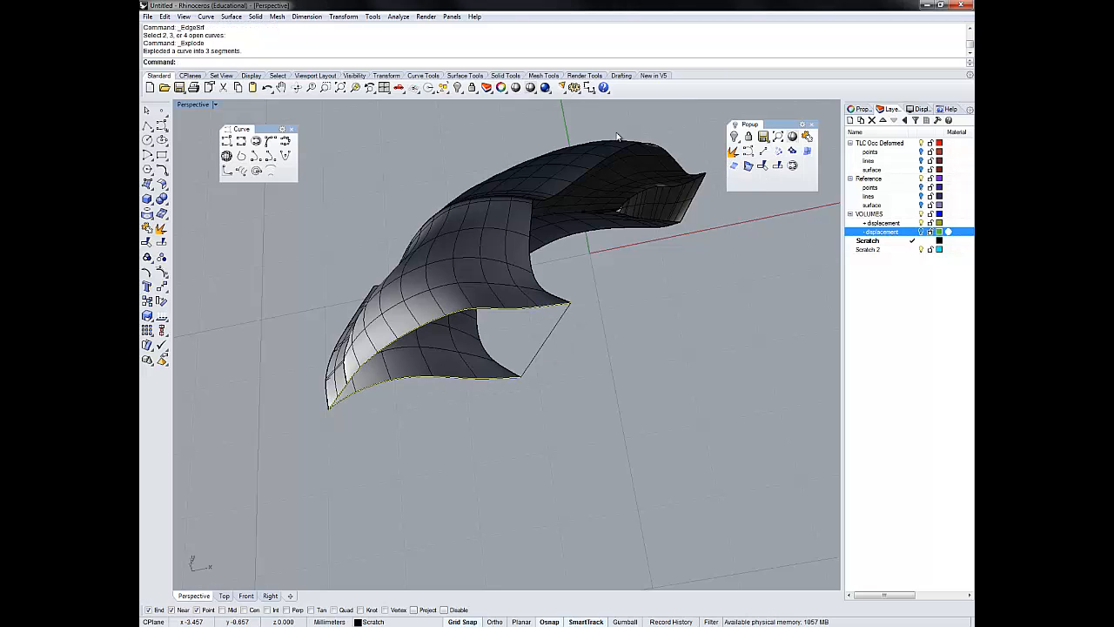
click(544, 339)
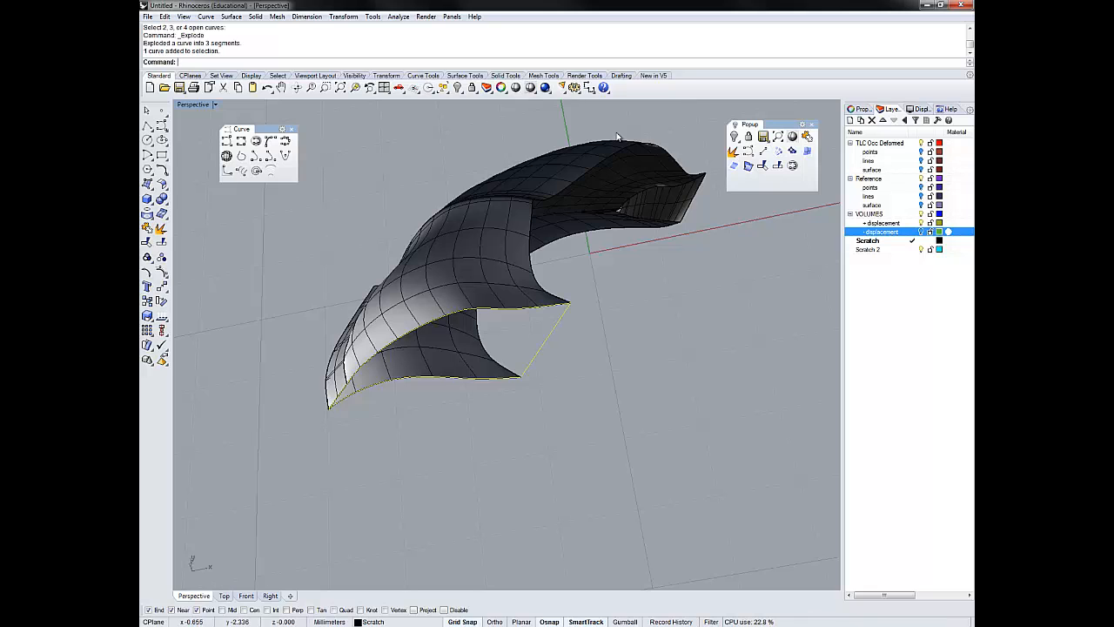
click(807, 152)
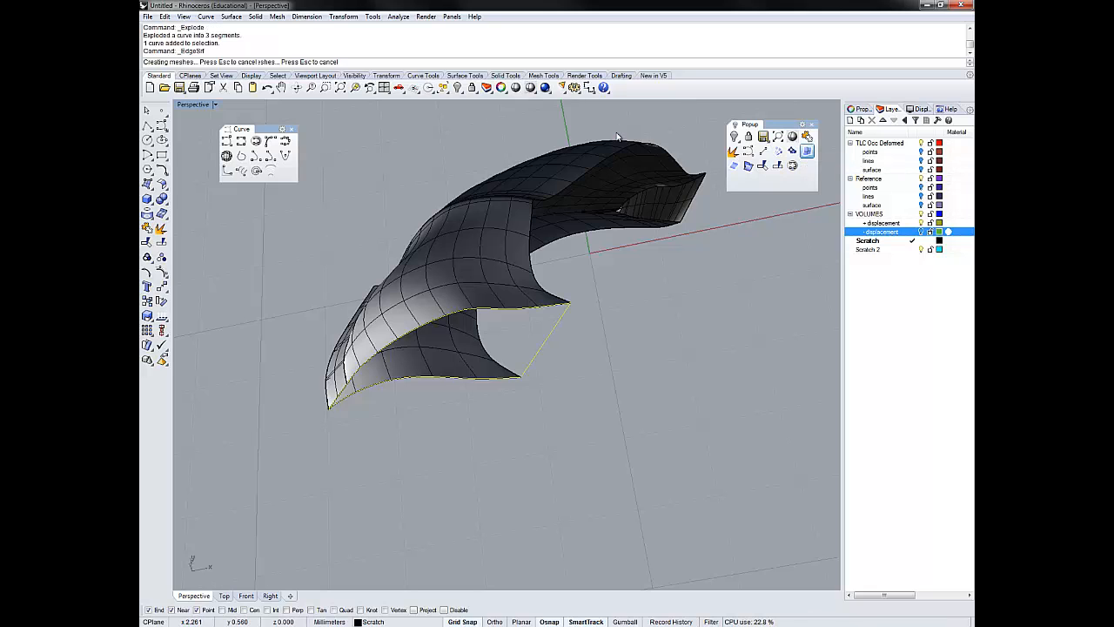
key(Escape)
- Join the new edge surface to the main polysurface, then invert the selection and delete the leftover curves
right_drag(617, 132, 617, 136)
click(475, 344)
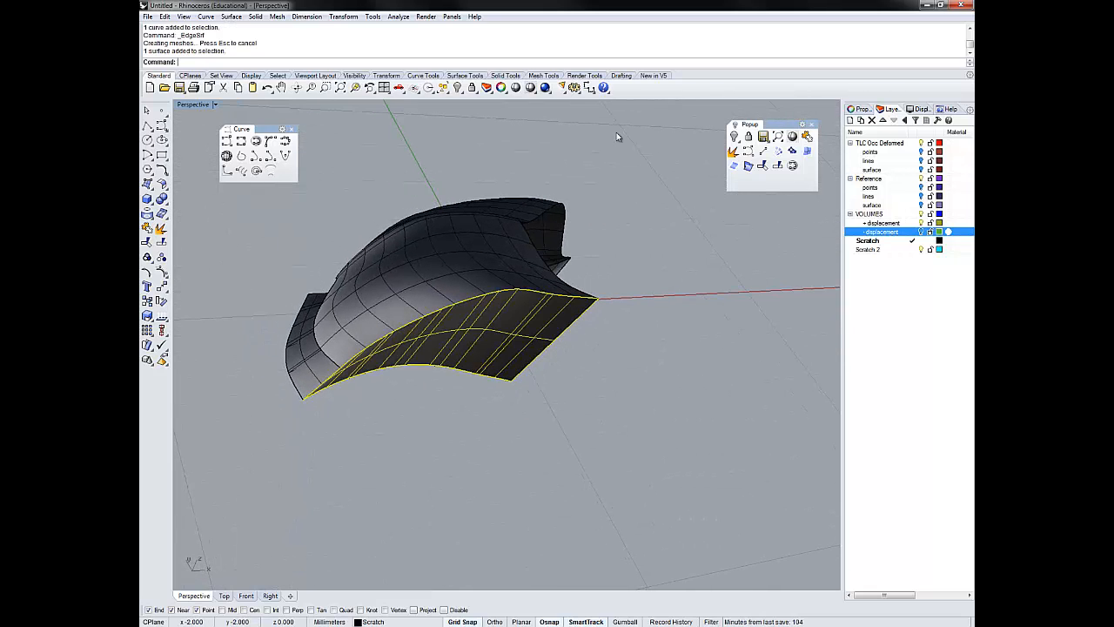
shift+click(435, 261)
text(join)
key(Return)
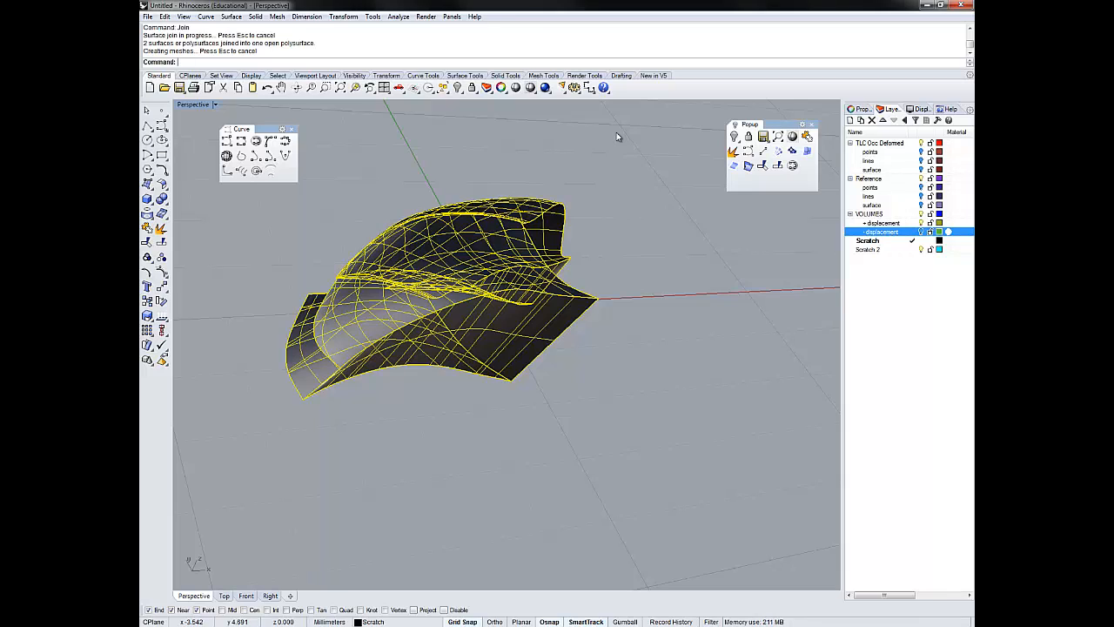
text(invert)
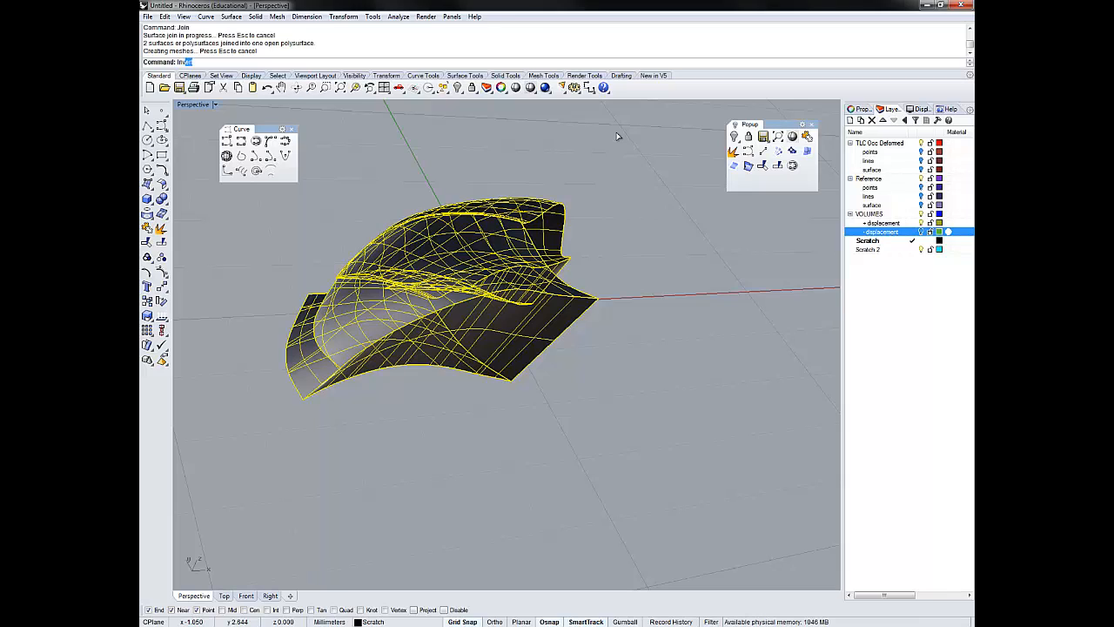
key(Return)
key(Delete)
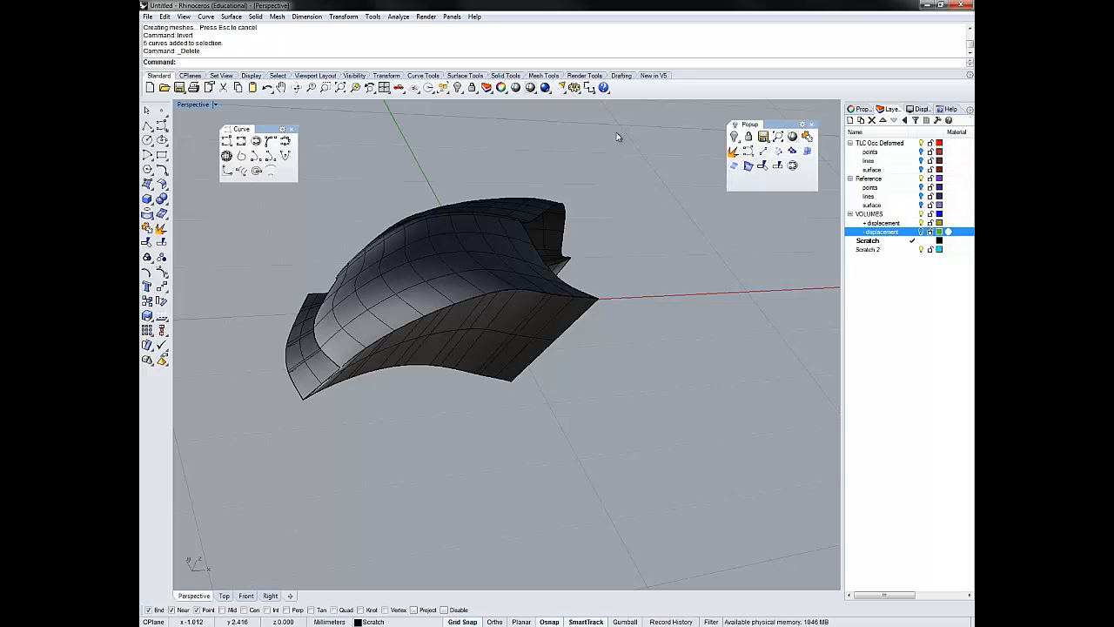
- Select the whole joined polysurface and duplicate its last open border with DupBorder
key(ctrl+a)
text(D)
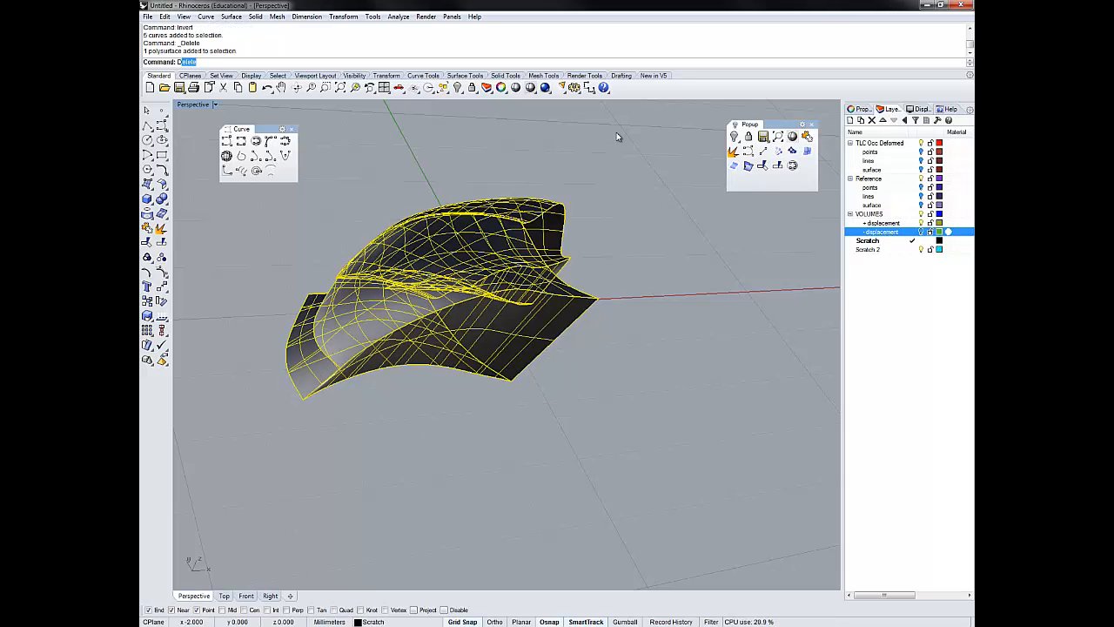
text(upBorder)
key(Return)
- Explode the duplicated border and create an edge surface from its four segments to close the last opening
right_drag(616, 133, 617, 136)
click(734, 152)
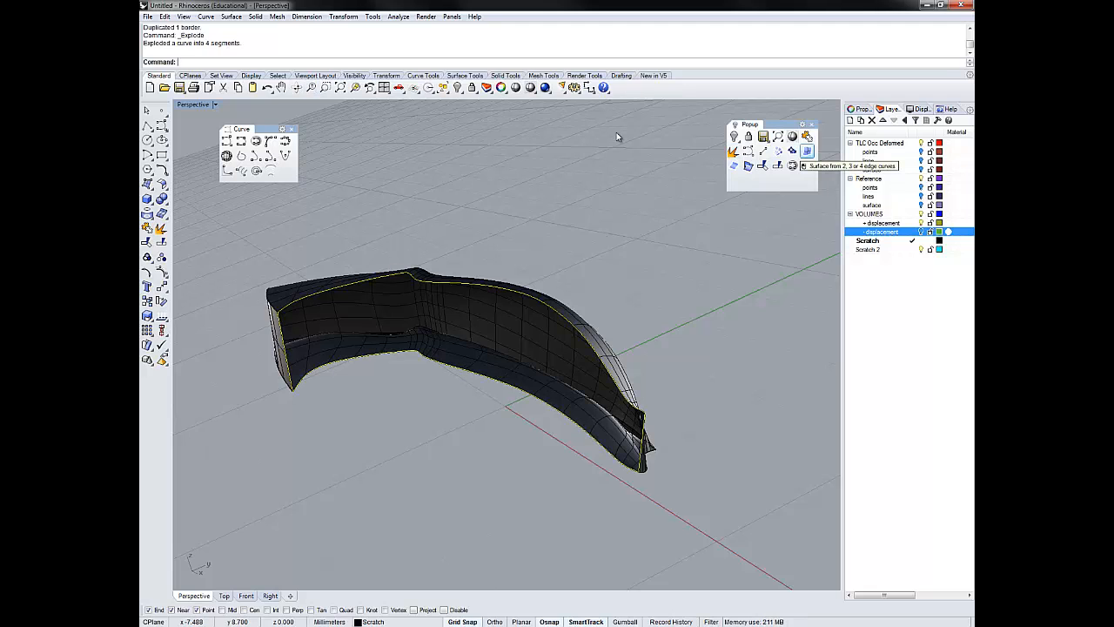
right_drag(618, 136, 617, 136)
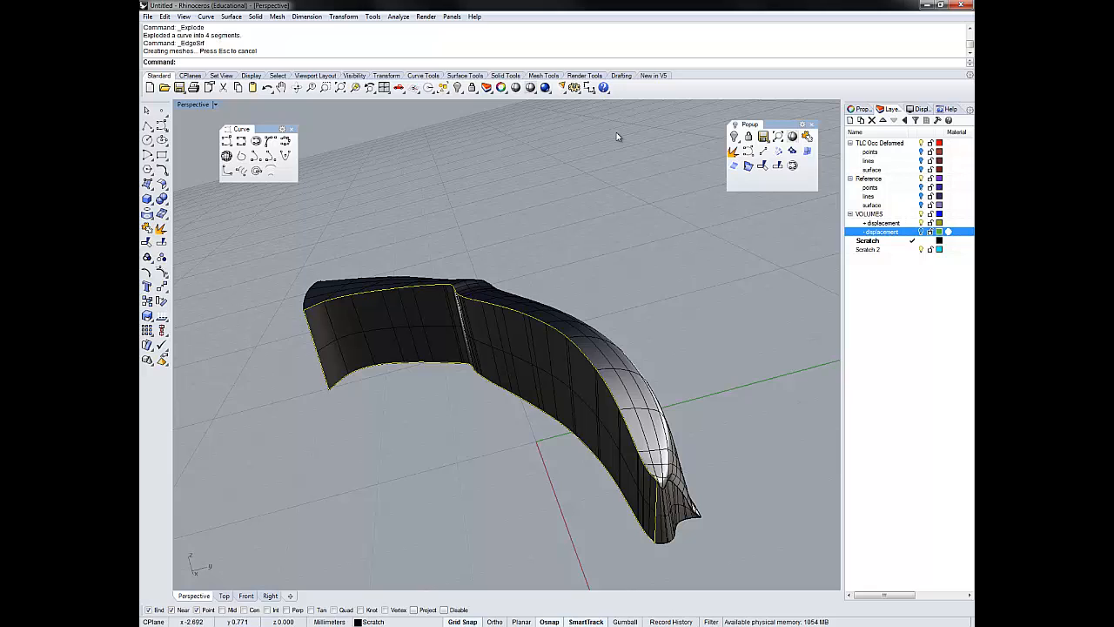
key(Escape)
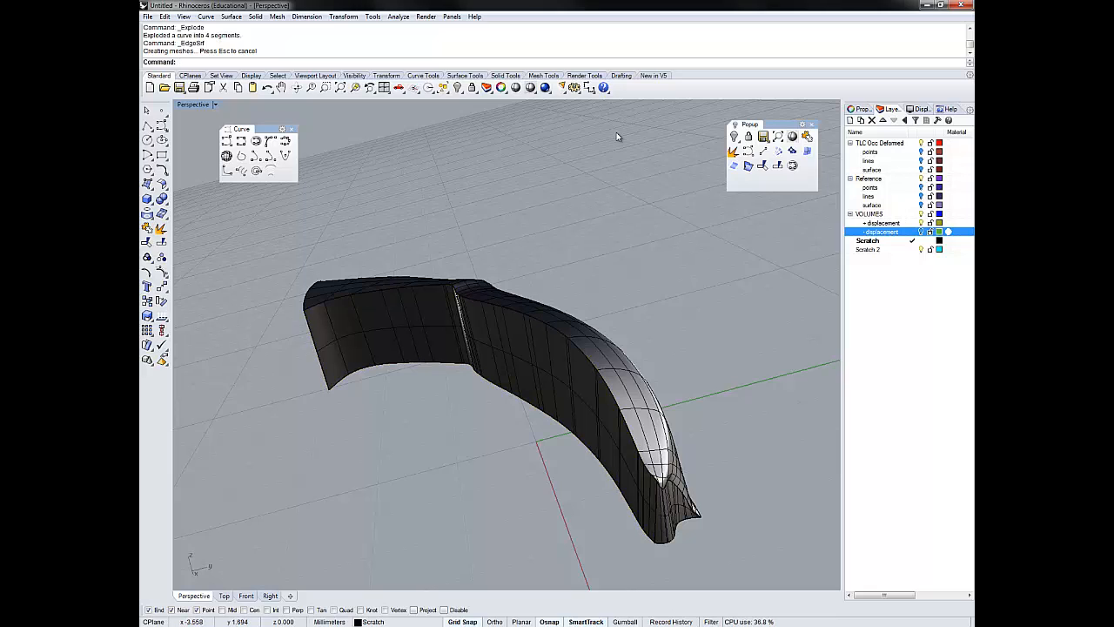
- Select all remaining curves with SelCrv and delete them
key(ctrl+a)
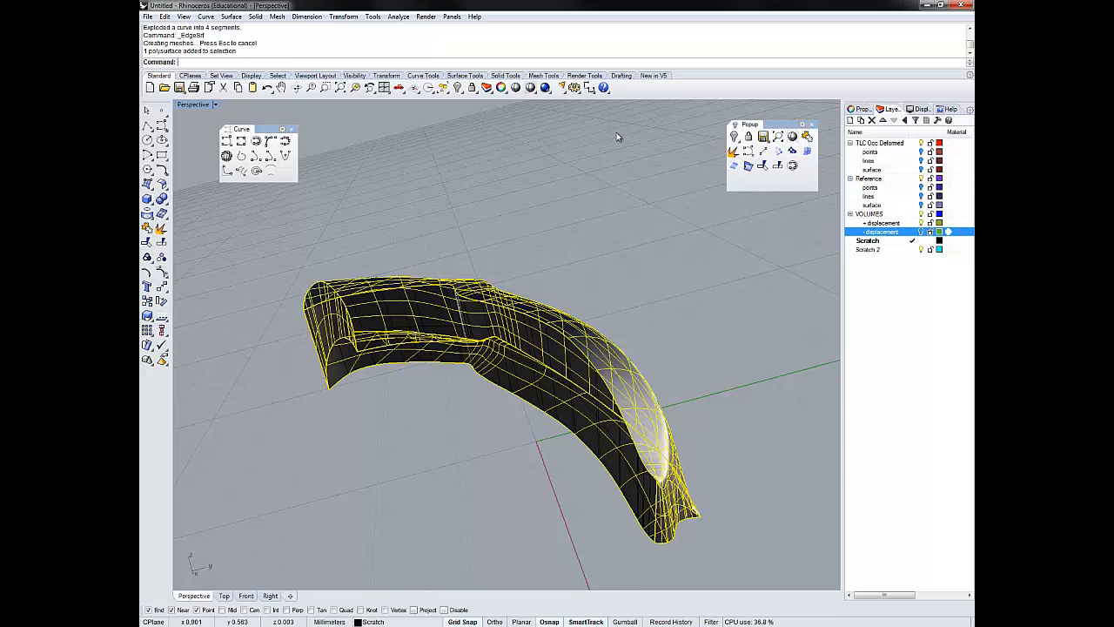
key(Escape)
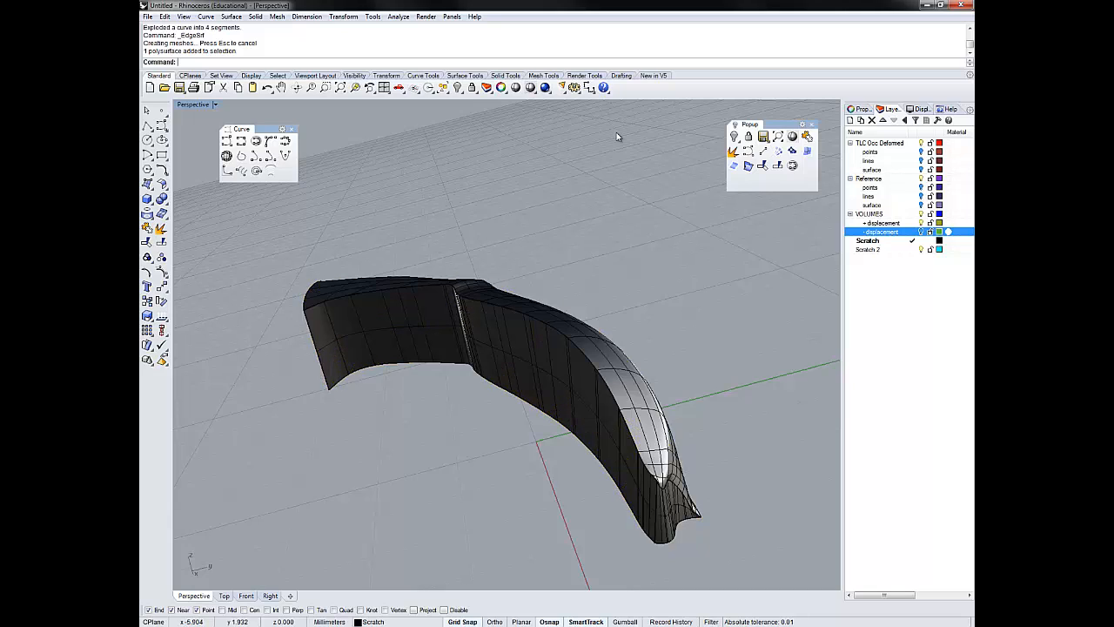
text(SelC)
key(Return)
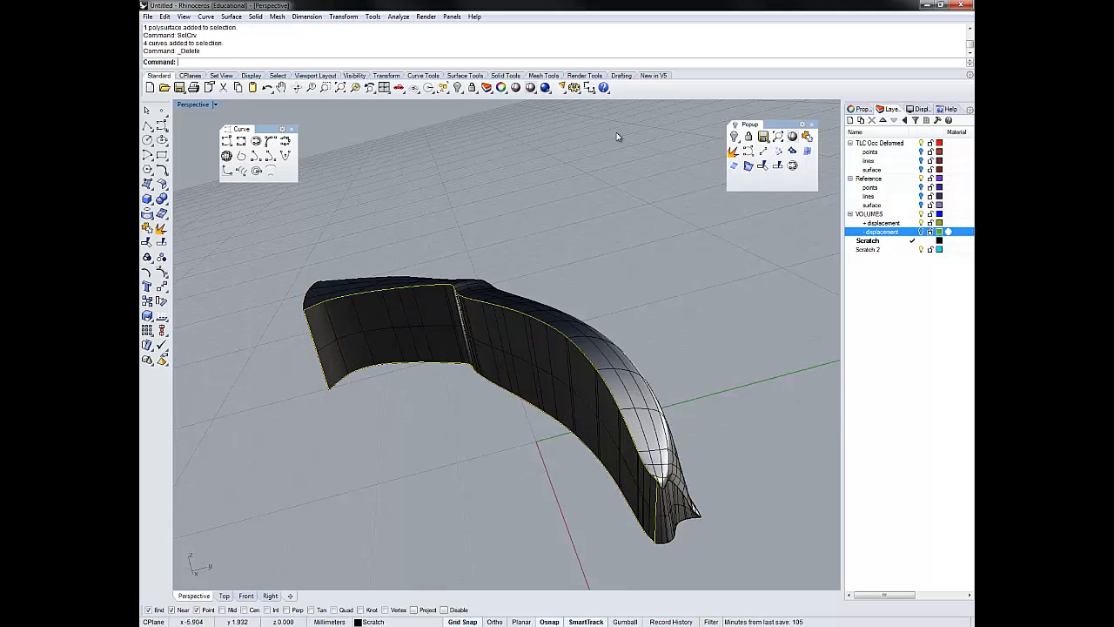
key(Delete)
- Join the polysurface and the last edge surface into a closed polysurface and calculate its volume
key(ctrl+a)
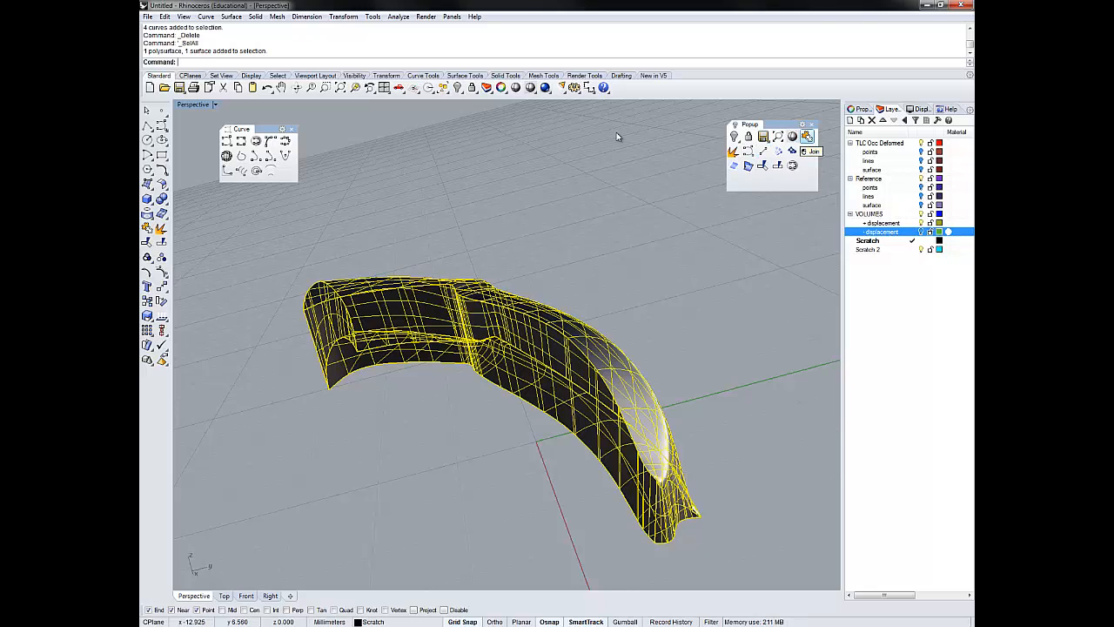
click(807, 135)
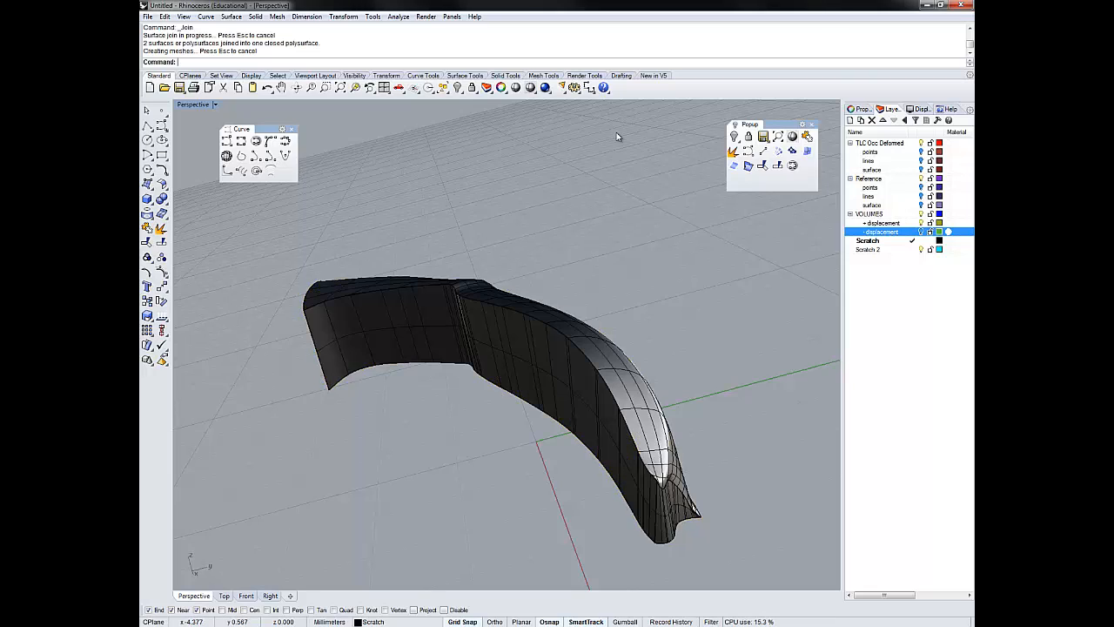
key(Return)
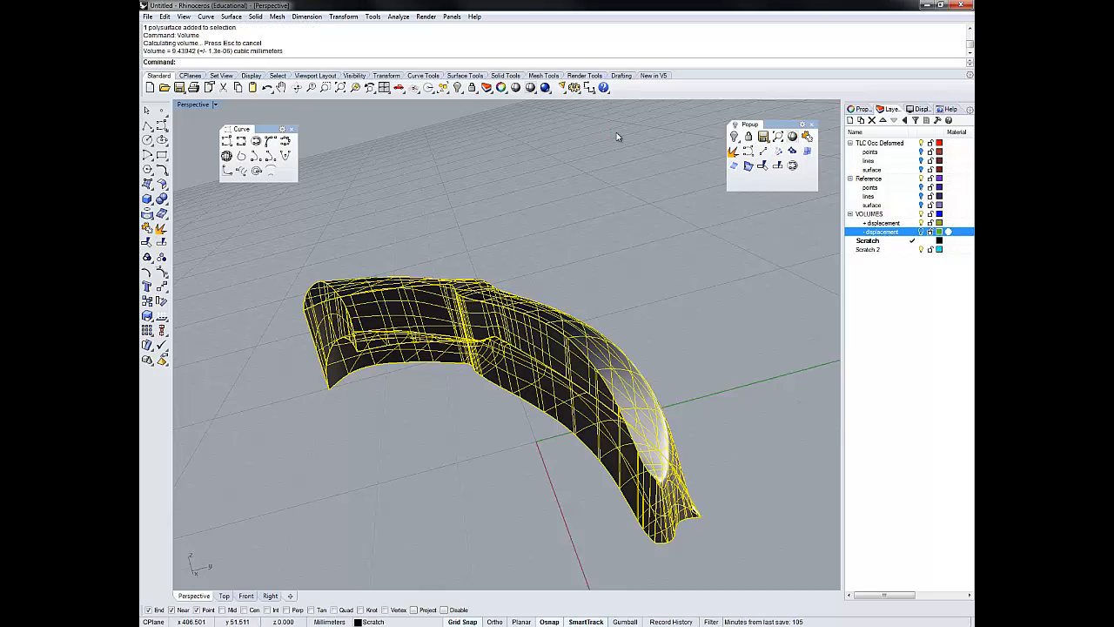
click(618, 137)
- Move the closed polysurface to the + displacement layer with ChangeLayer and show the - displacement layer
click(587, 348)
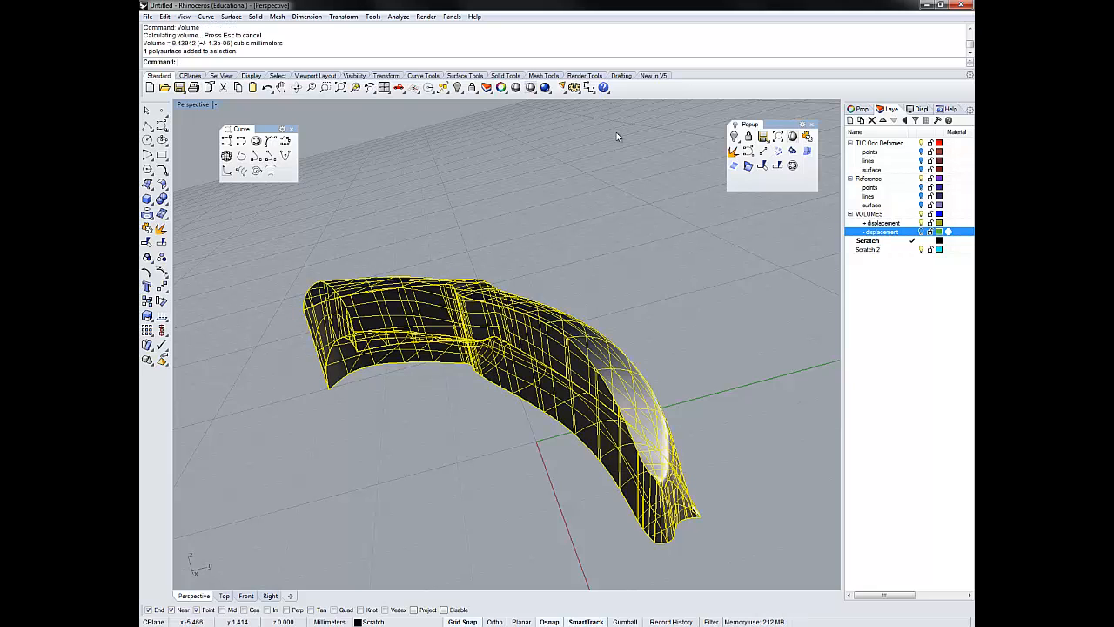
text(ChangeLayer)
key(Return)
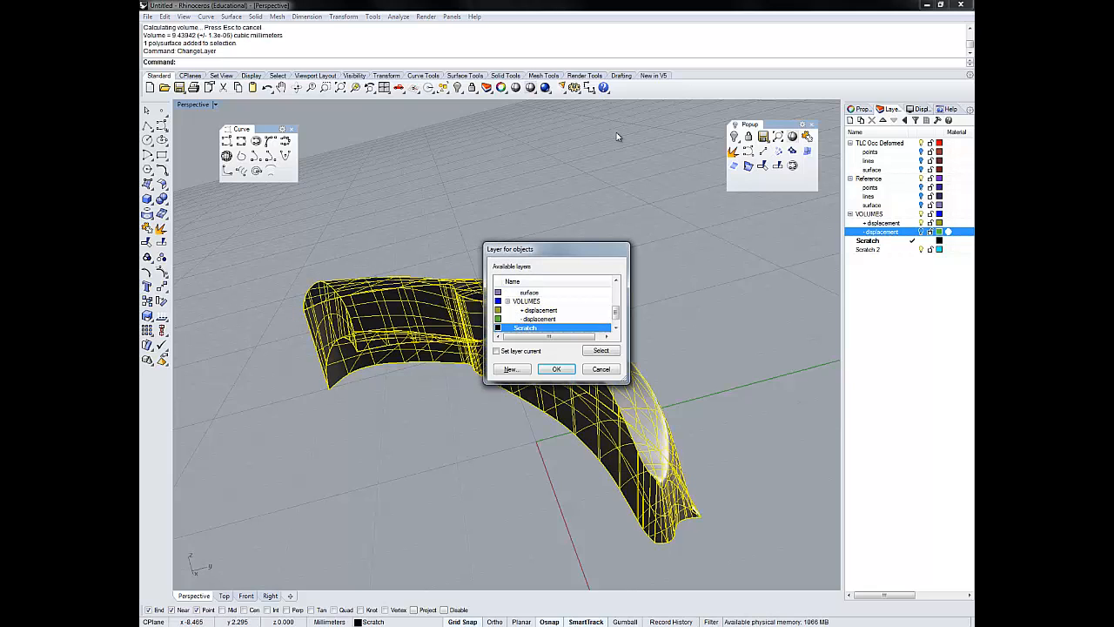
click(541, 310)
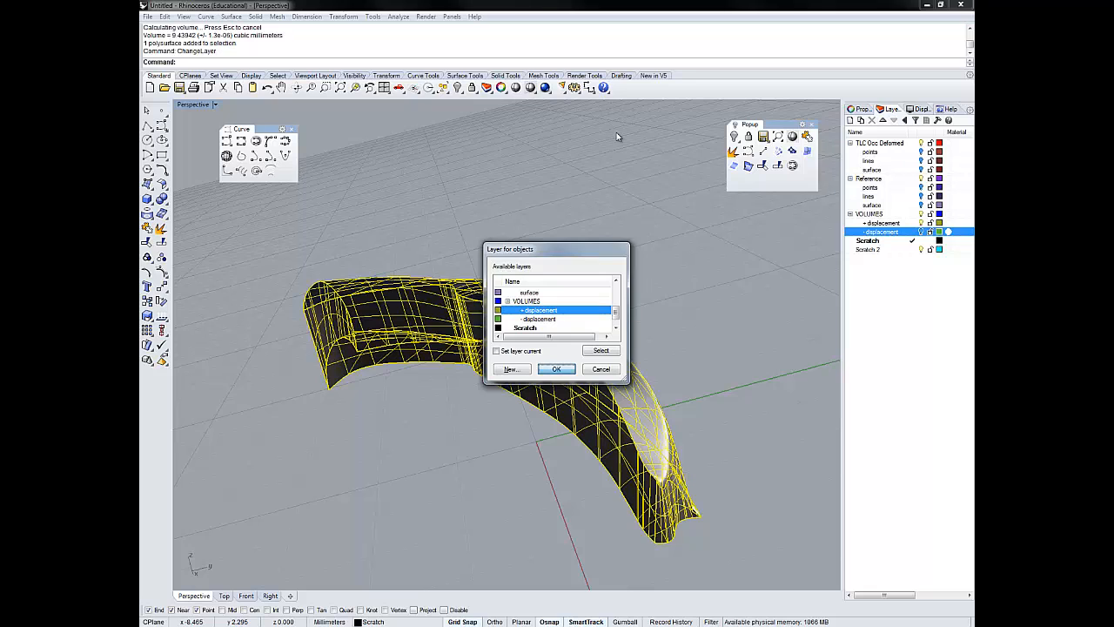
key(Return)
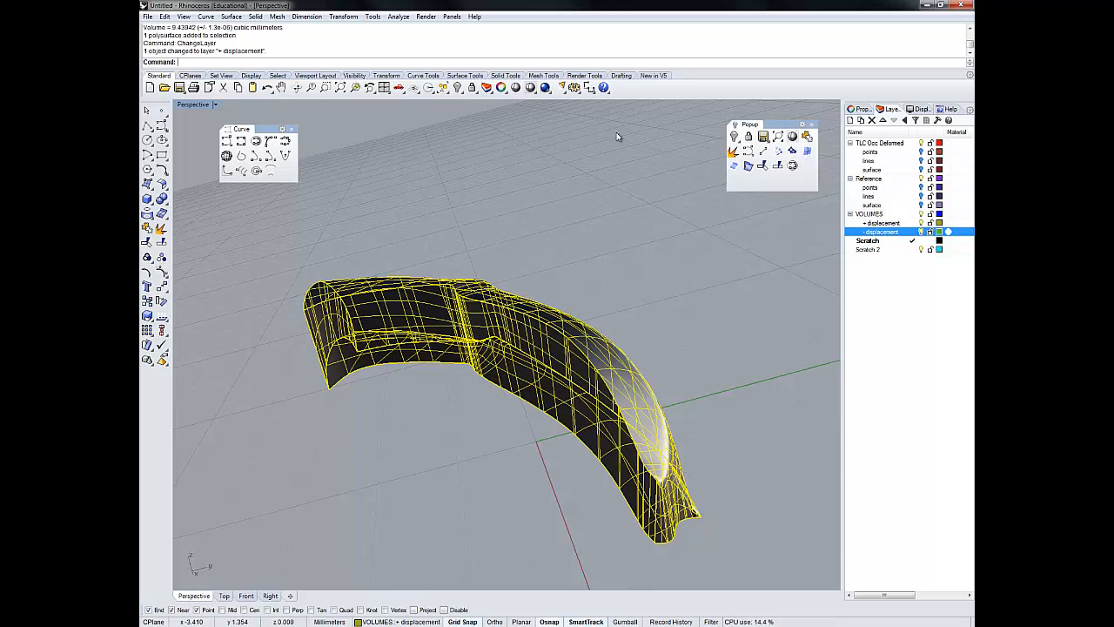
click(618, 136)
- Turn on the surface, lines and points sublayers of both Reference and TLC Occ Deformed
right_drag(618, 136, 617, 137)
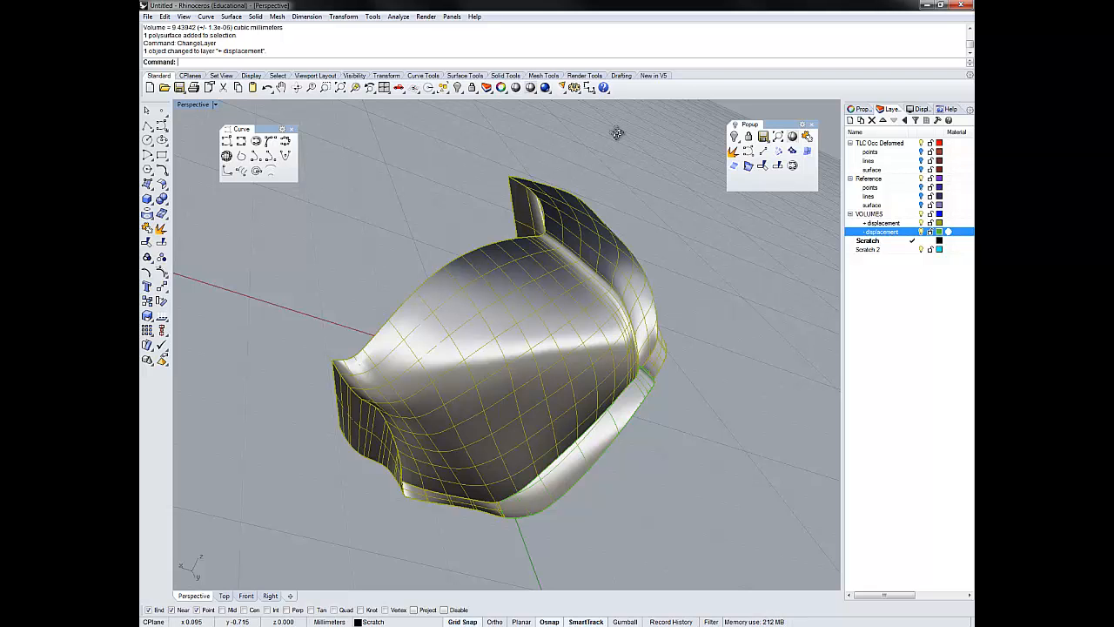
right_drag(617, 132, 617, 134)
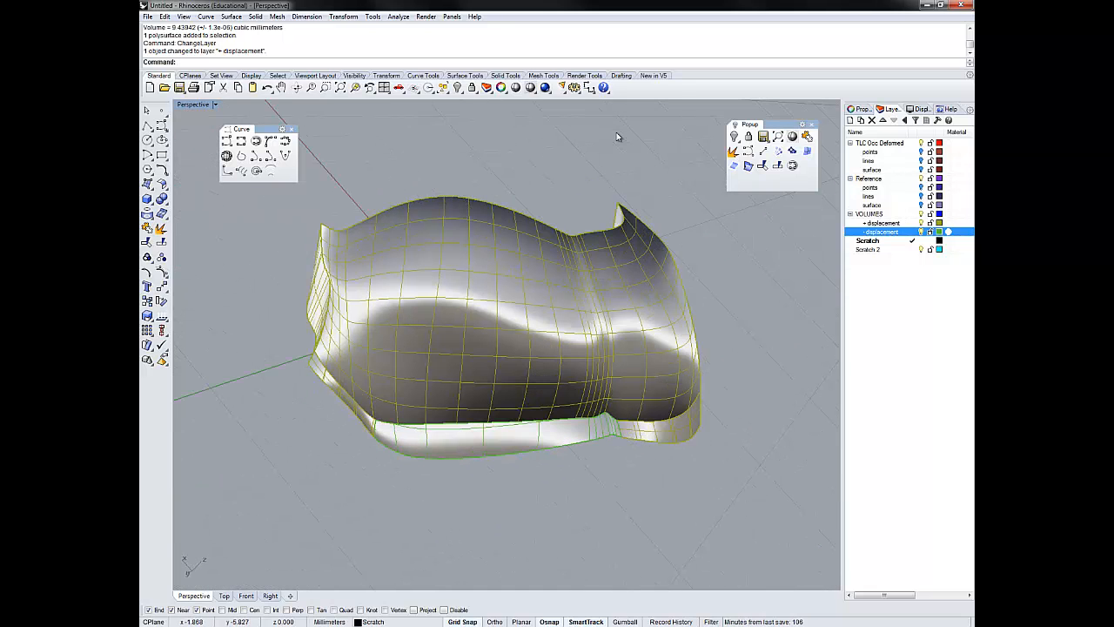
right_drag(617, 132, 617, 137)
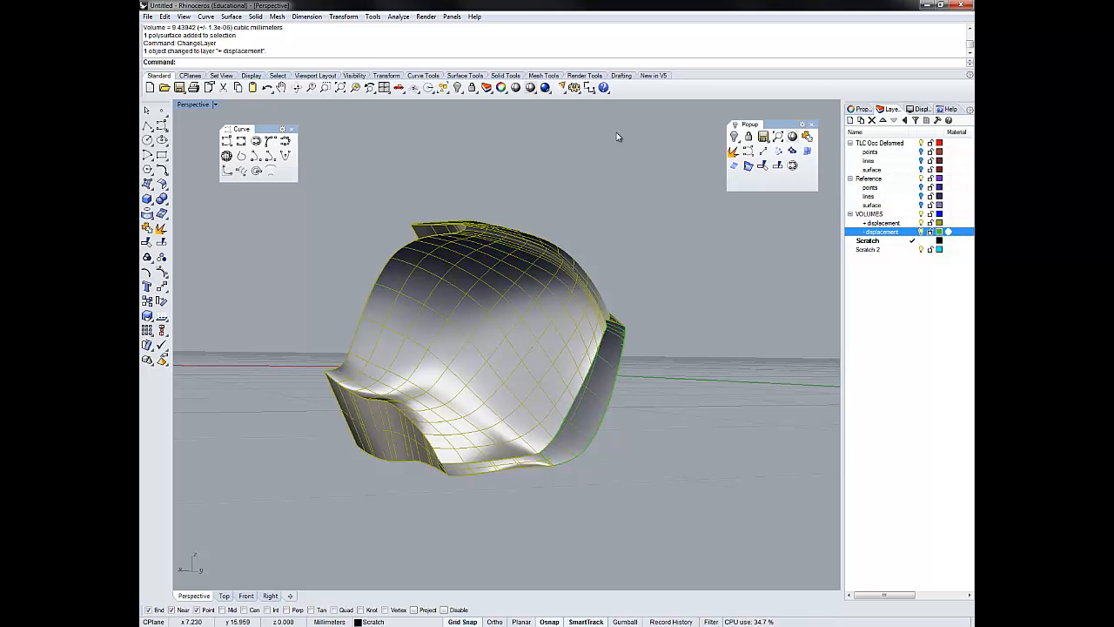
click(920, 205)
click(921, 197)
click(921, 188)
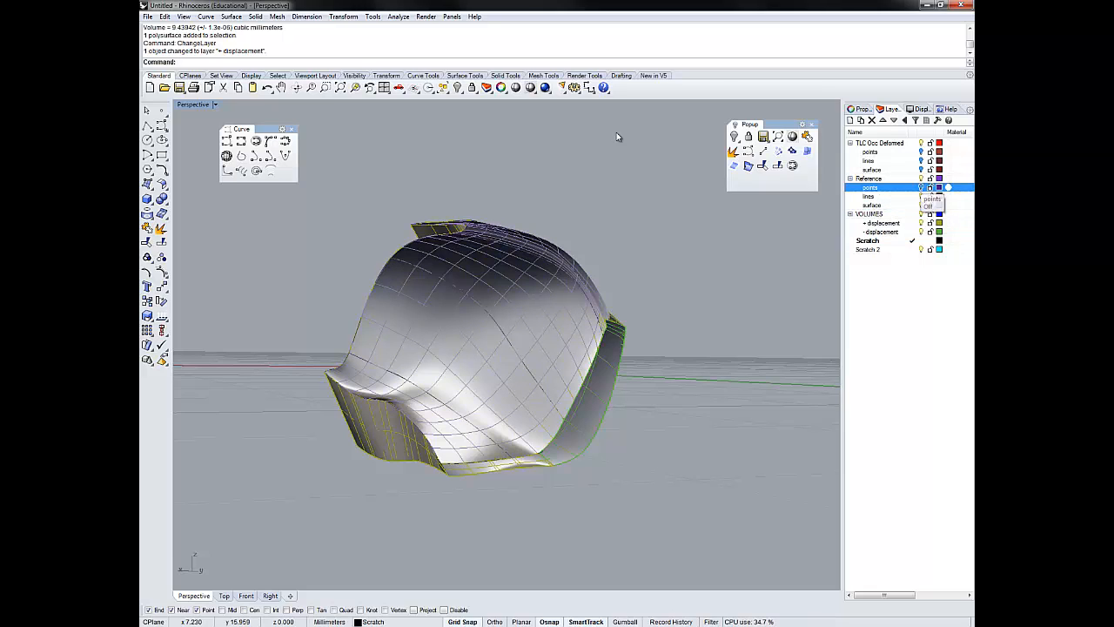
click(921, 170)
click(921, 161)
click(921, 152)
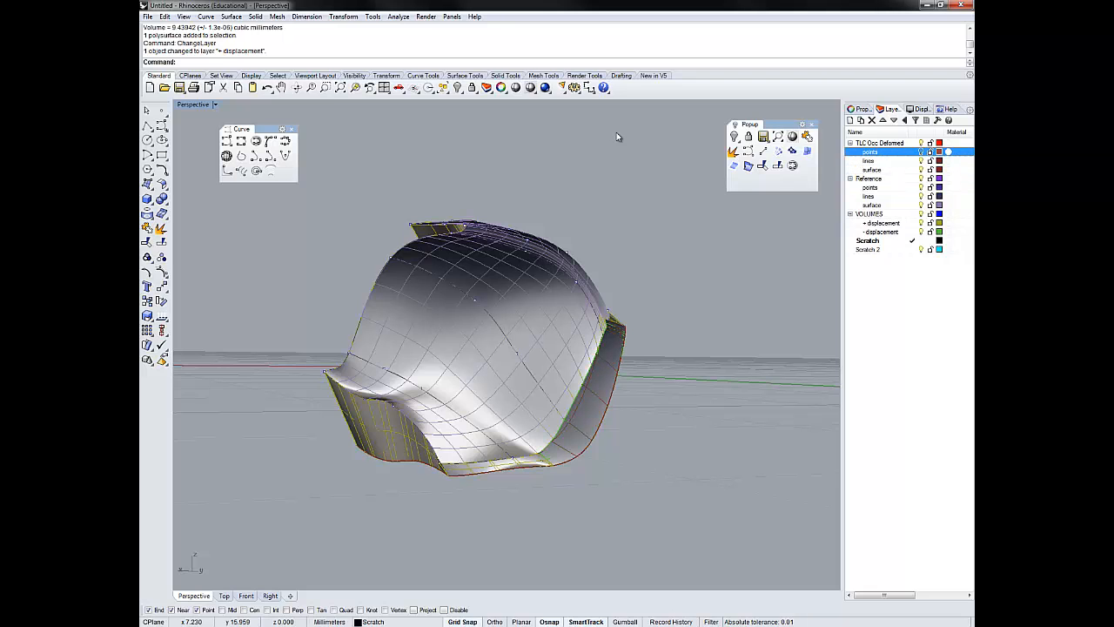
- Examine how the - displacement volume sits between the reference and deformed surfaces by selecting it, then clear the selection
right_drag(617, 134, 617, 132)
click(470, 292)
click(617, 137)
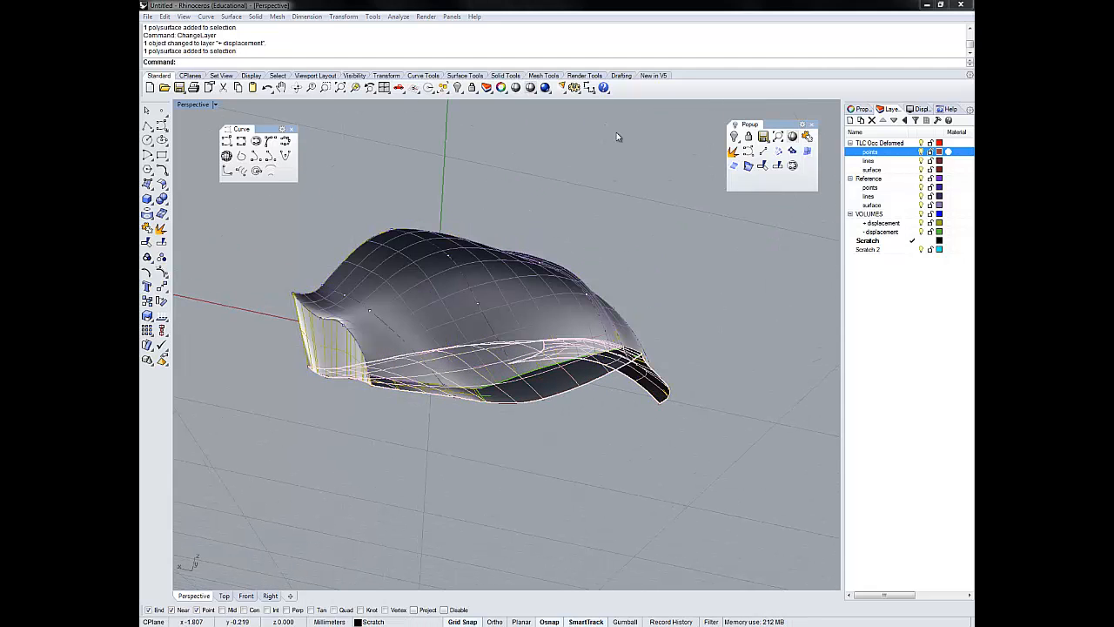
click(561, 380)
click(595, 417)
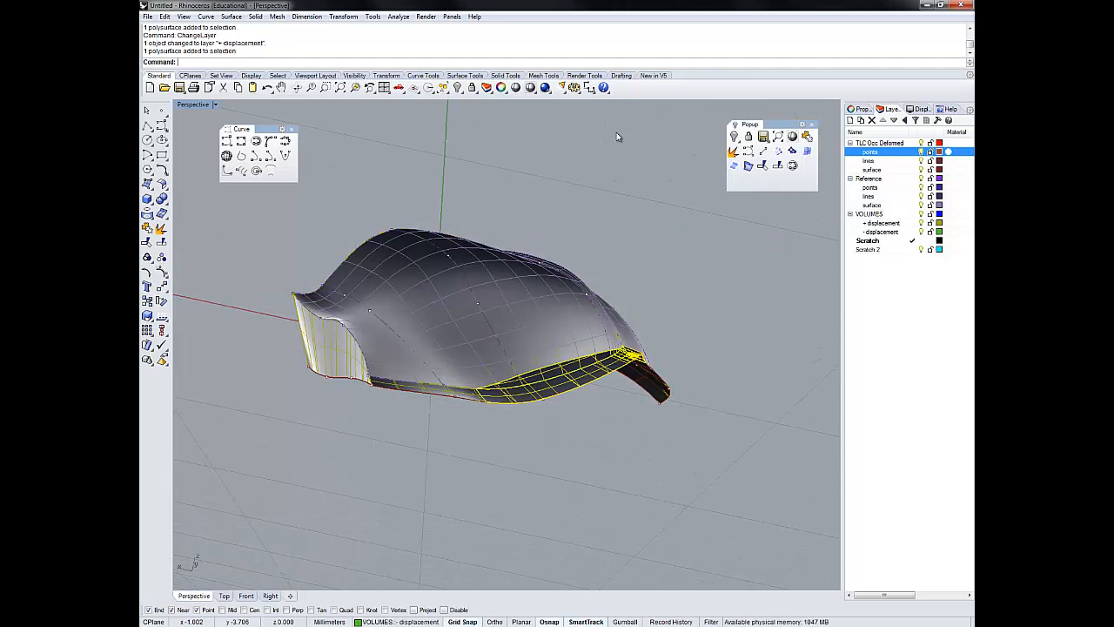
click(618, 137)
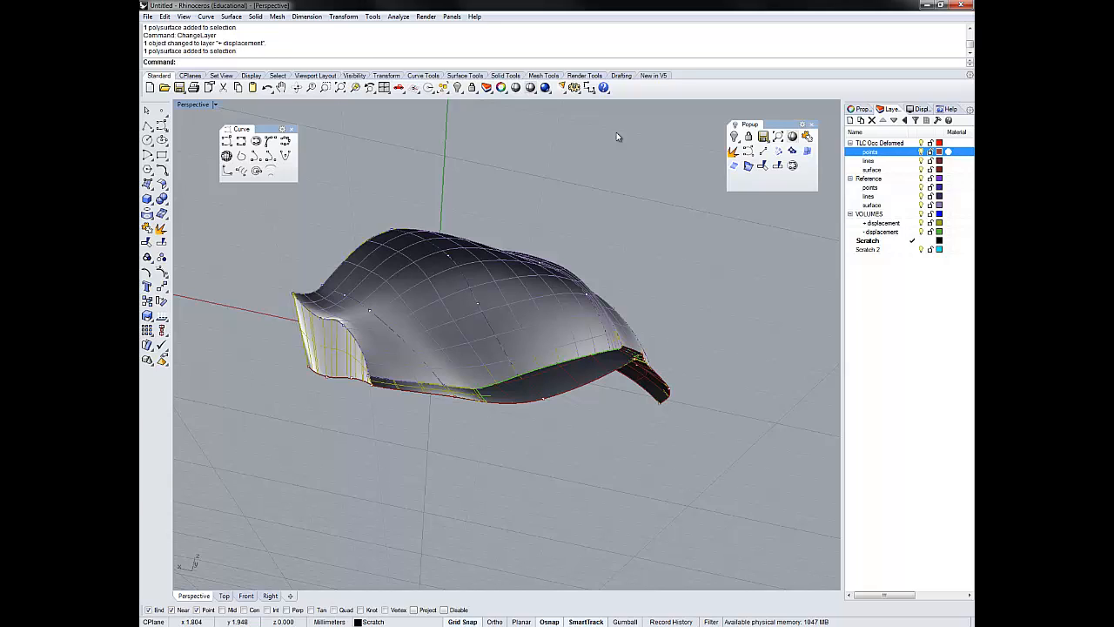